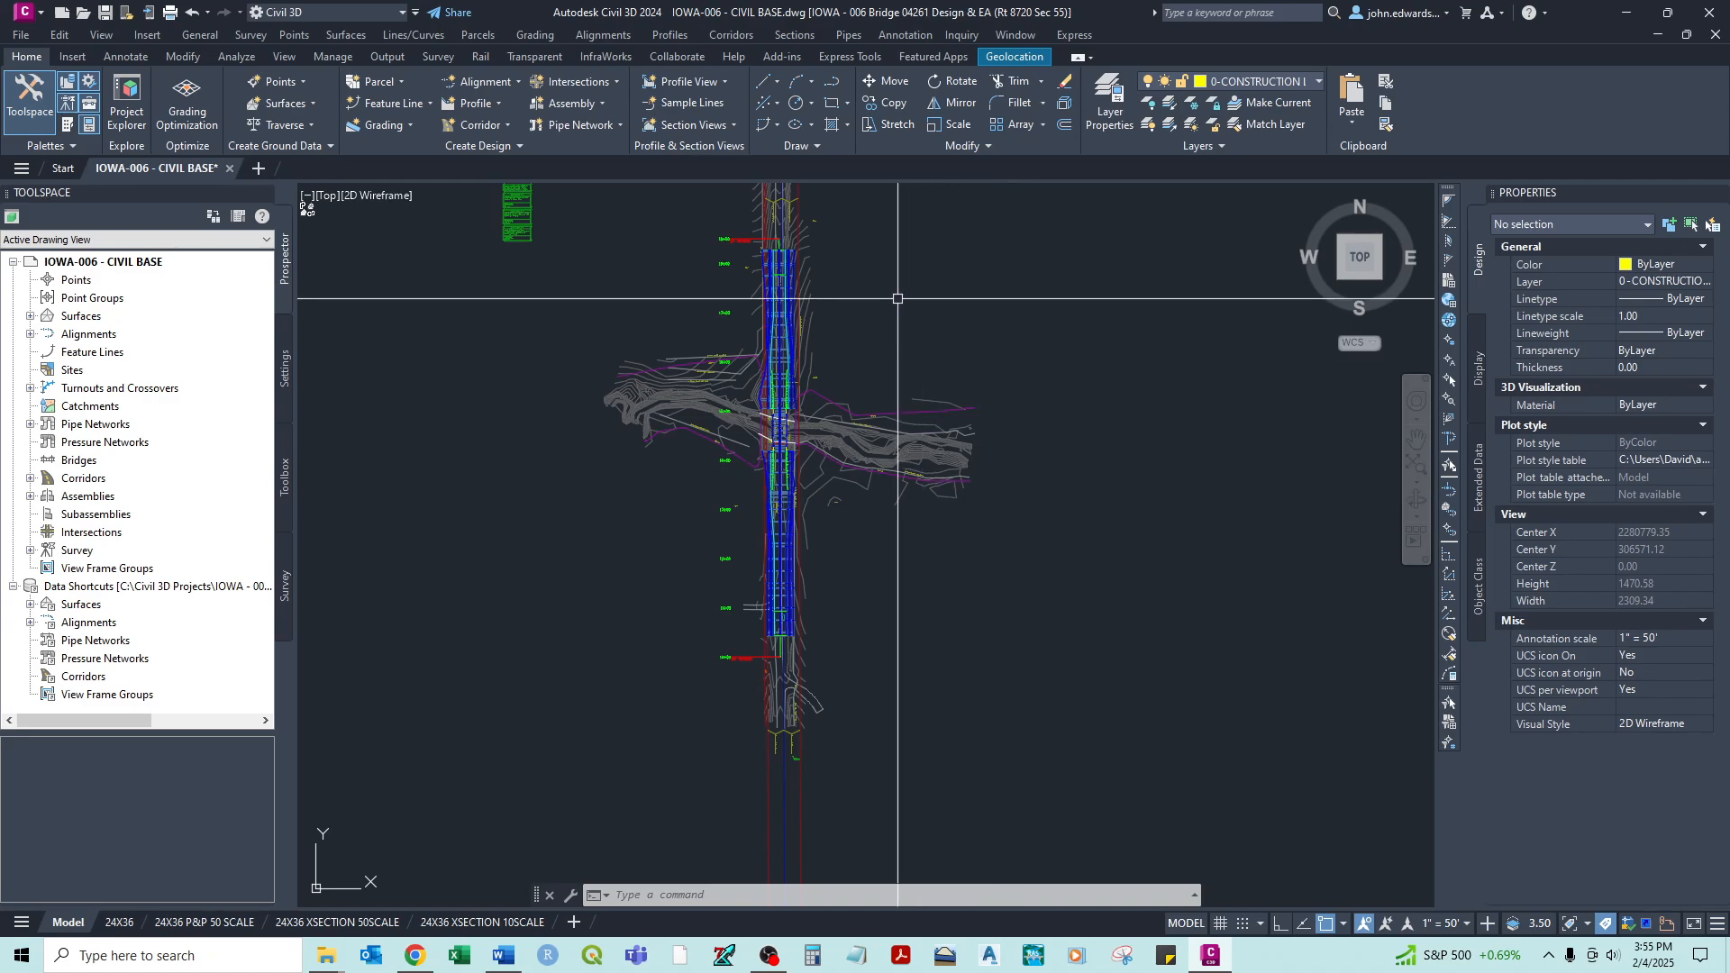
# - Look over the road corridor in plan and the profile view of the same roadway
pyautogui.scroll(2, 797, 227)
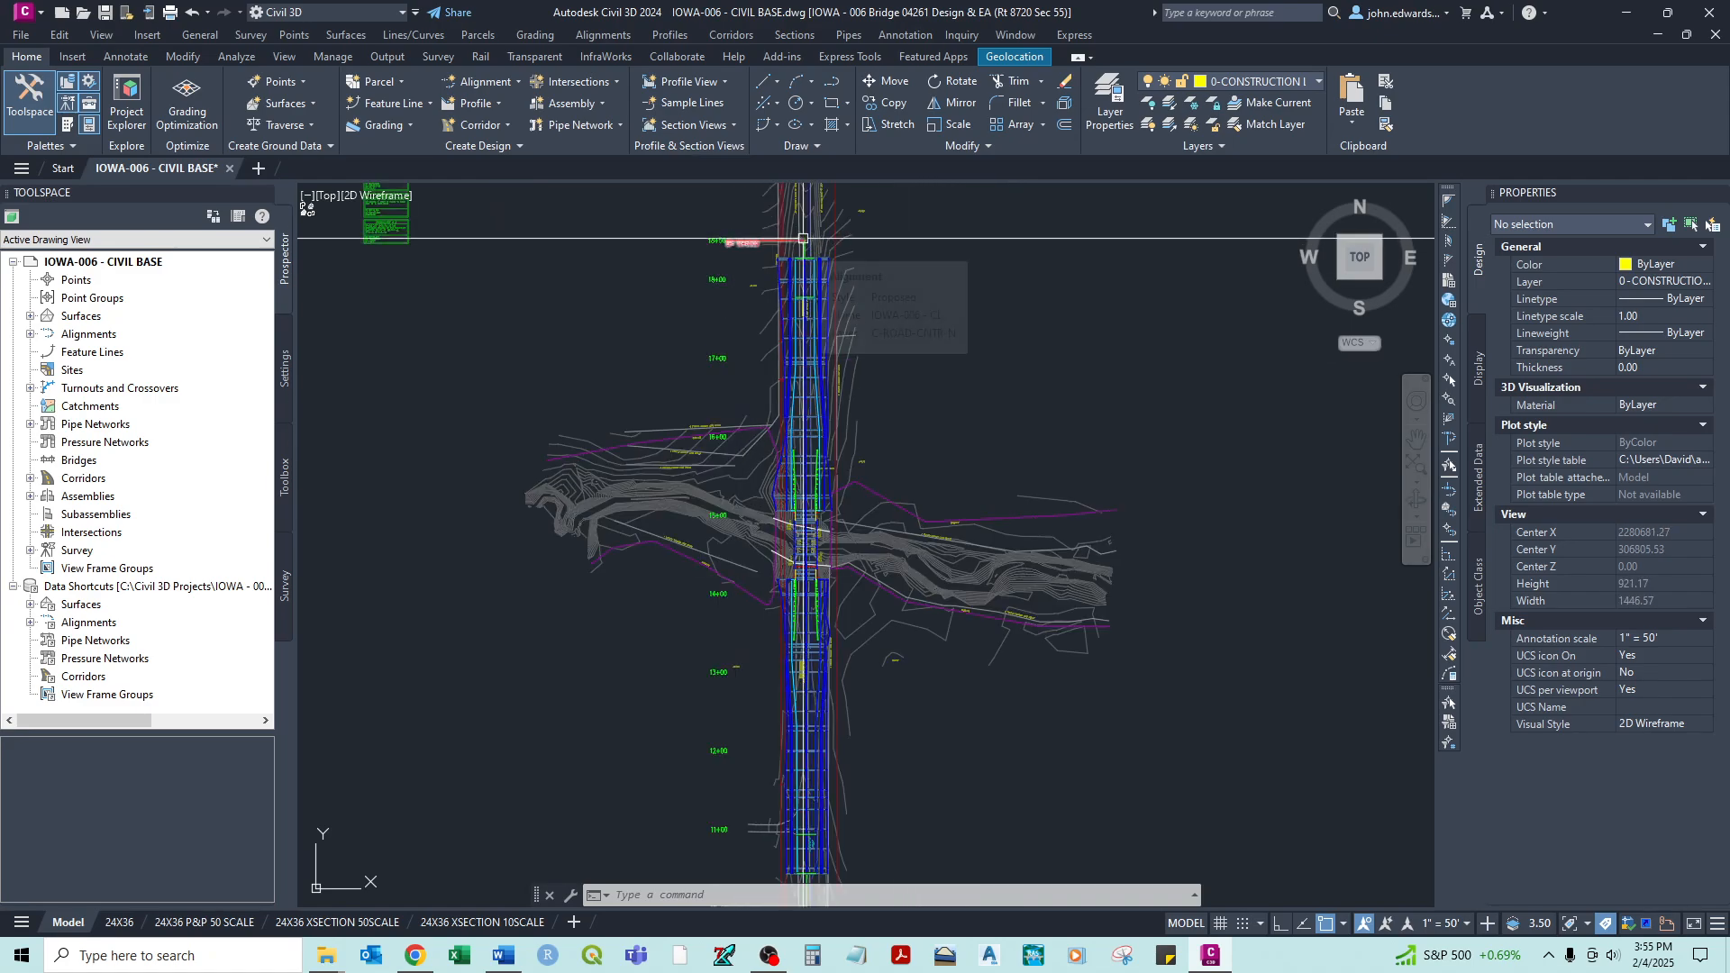
pyautogui.scroll(-4, 803, 239)
pyautogui.moveTo(1137, 335); pyautogui.dragTo(519, 345, button='middle')
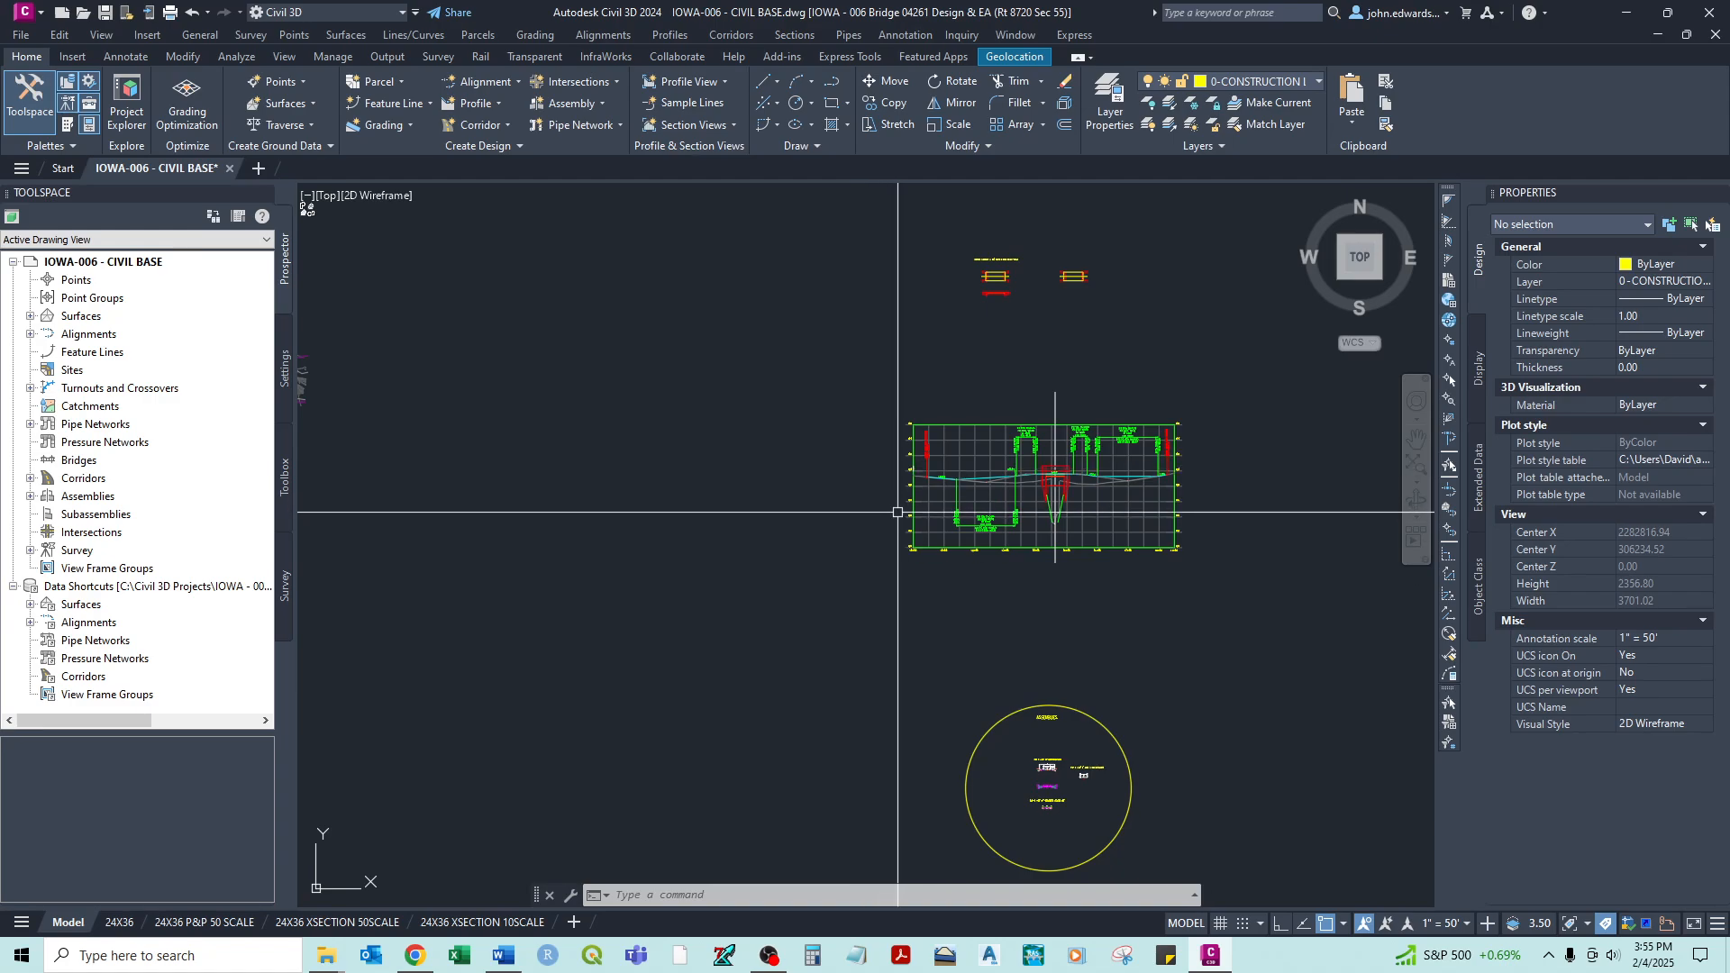
pyautogui.scroll(4, 981, 482)
pyautogui.moveTo(955, 478); pyautogui.dragTo(614, 472, button='middle')
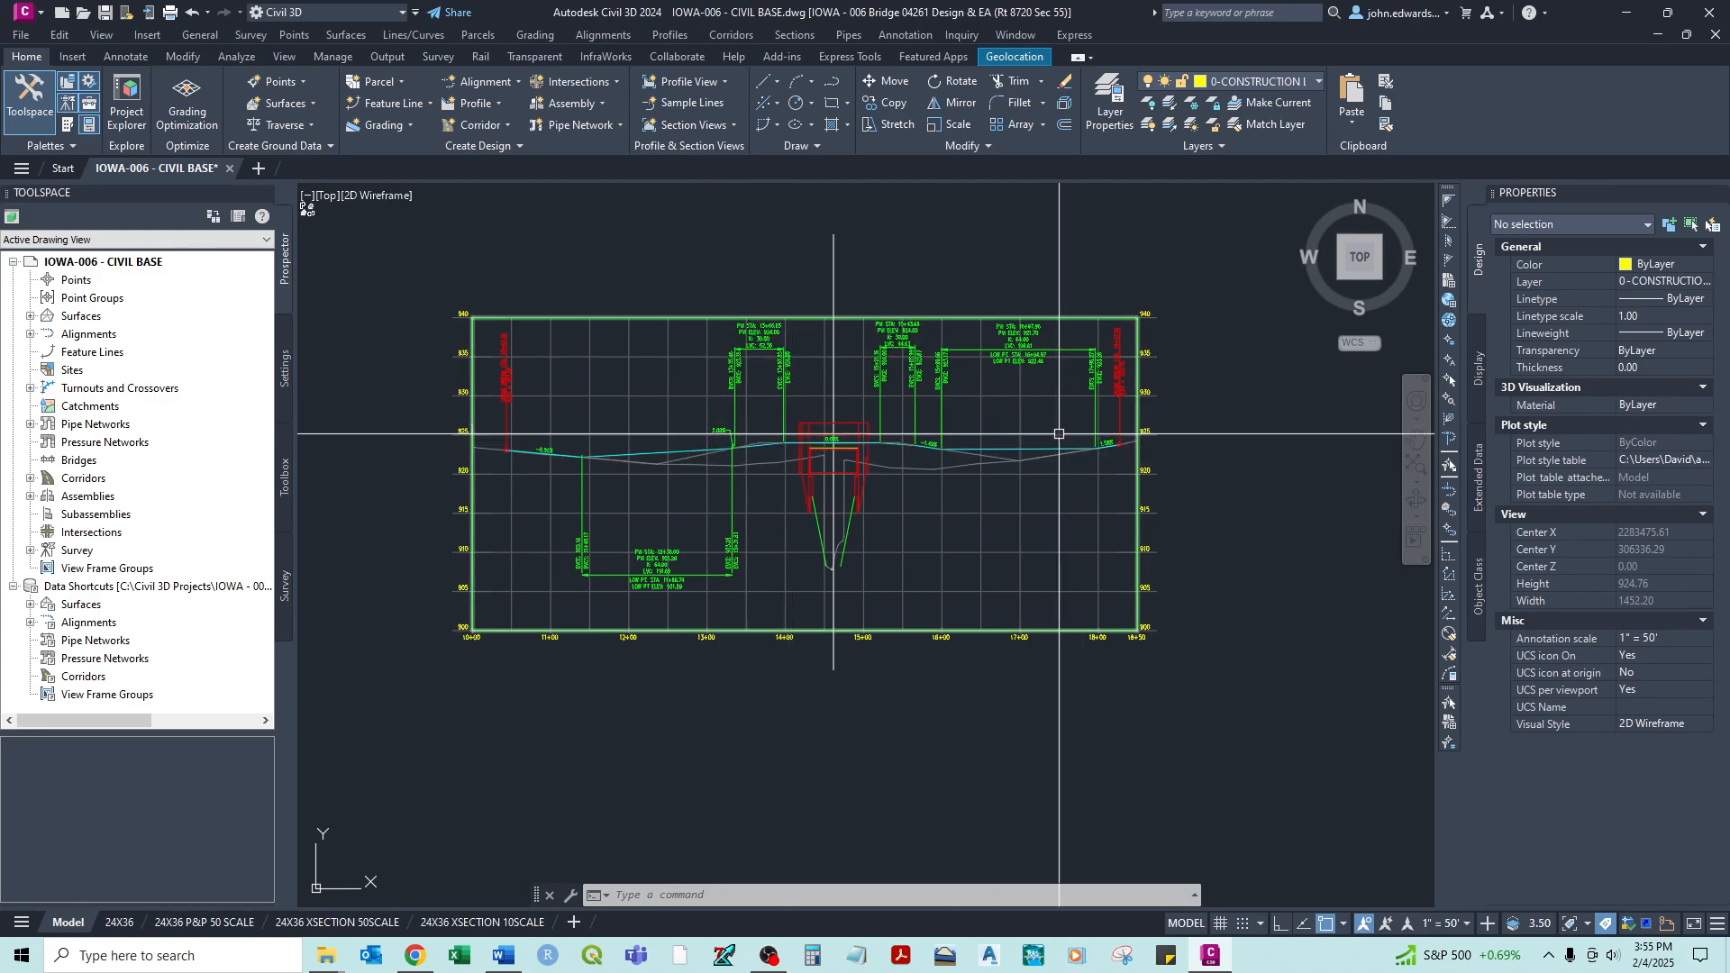
pyautogui.scroll(-2, 1059, 434)
pyautogui.moveTo(730, 436); pyautogui.dragTo(1213, 458, button='middle')
pyautogui.scroll(-4, 1214, 458)
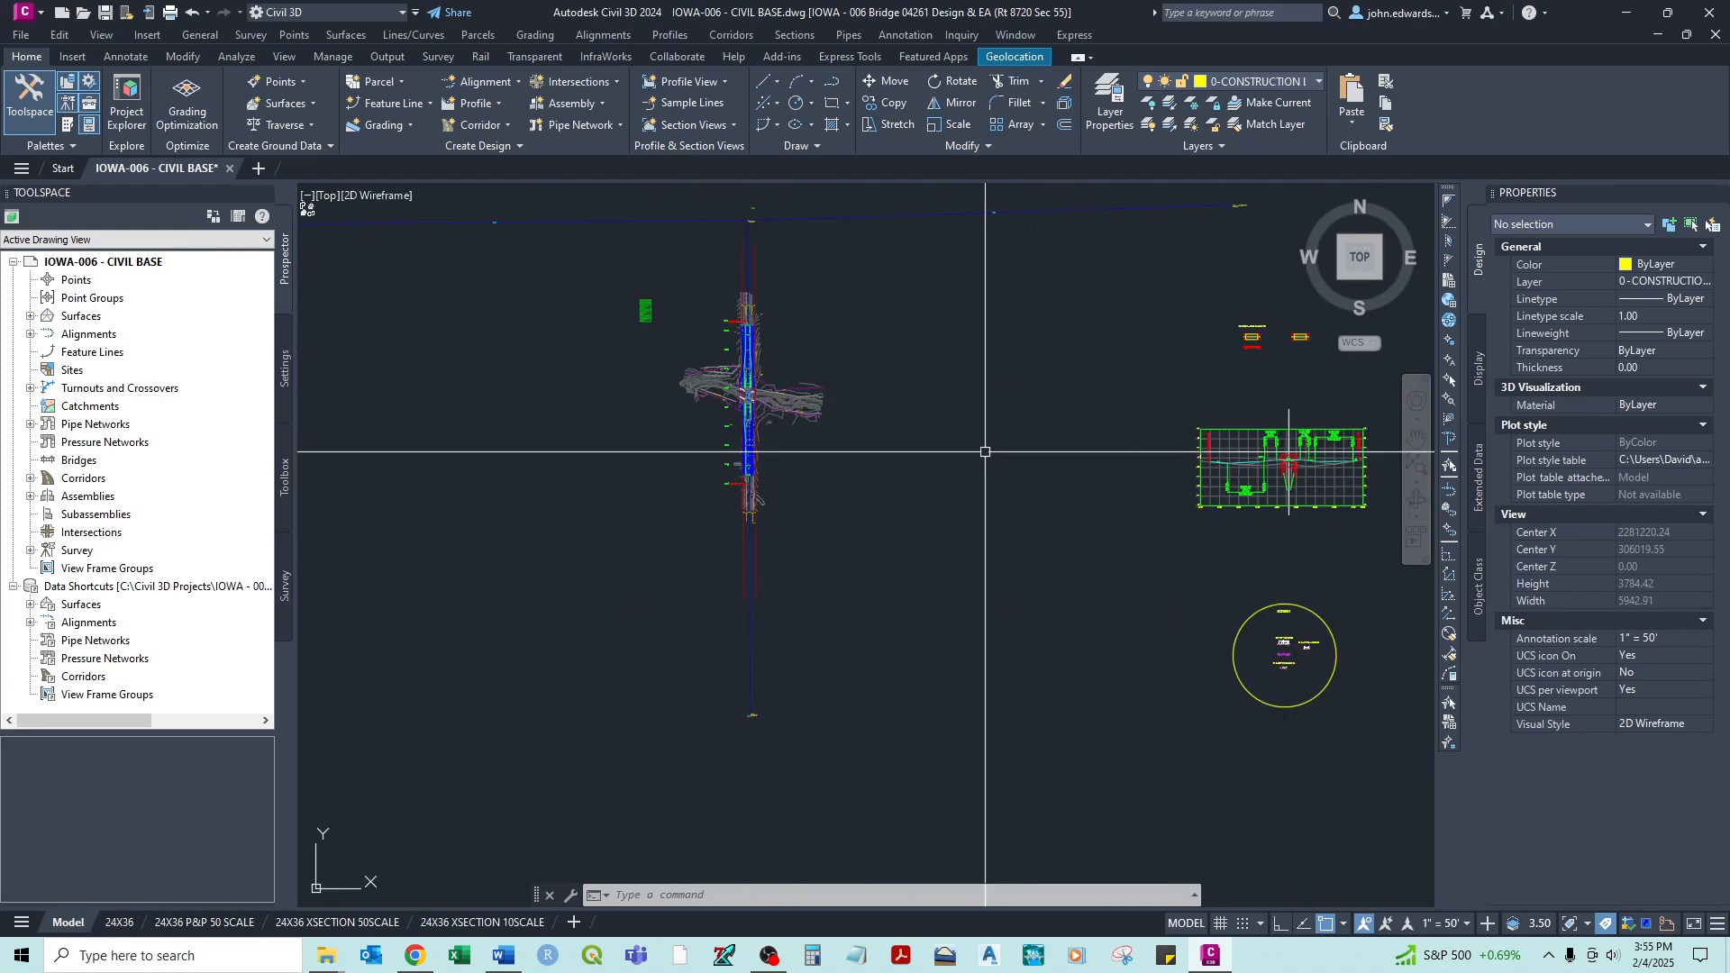
pyautogui.moveTo(873, 456); pyautogui.dragTo(969, 511, button='middle')
pyautogui.scroll(6, 831, 463)
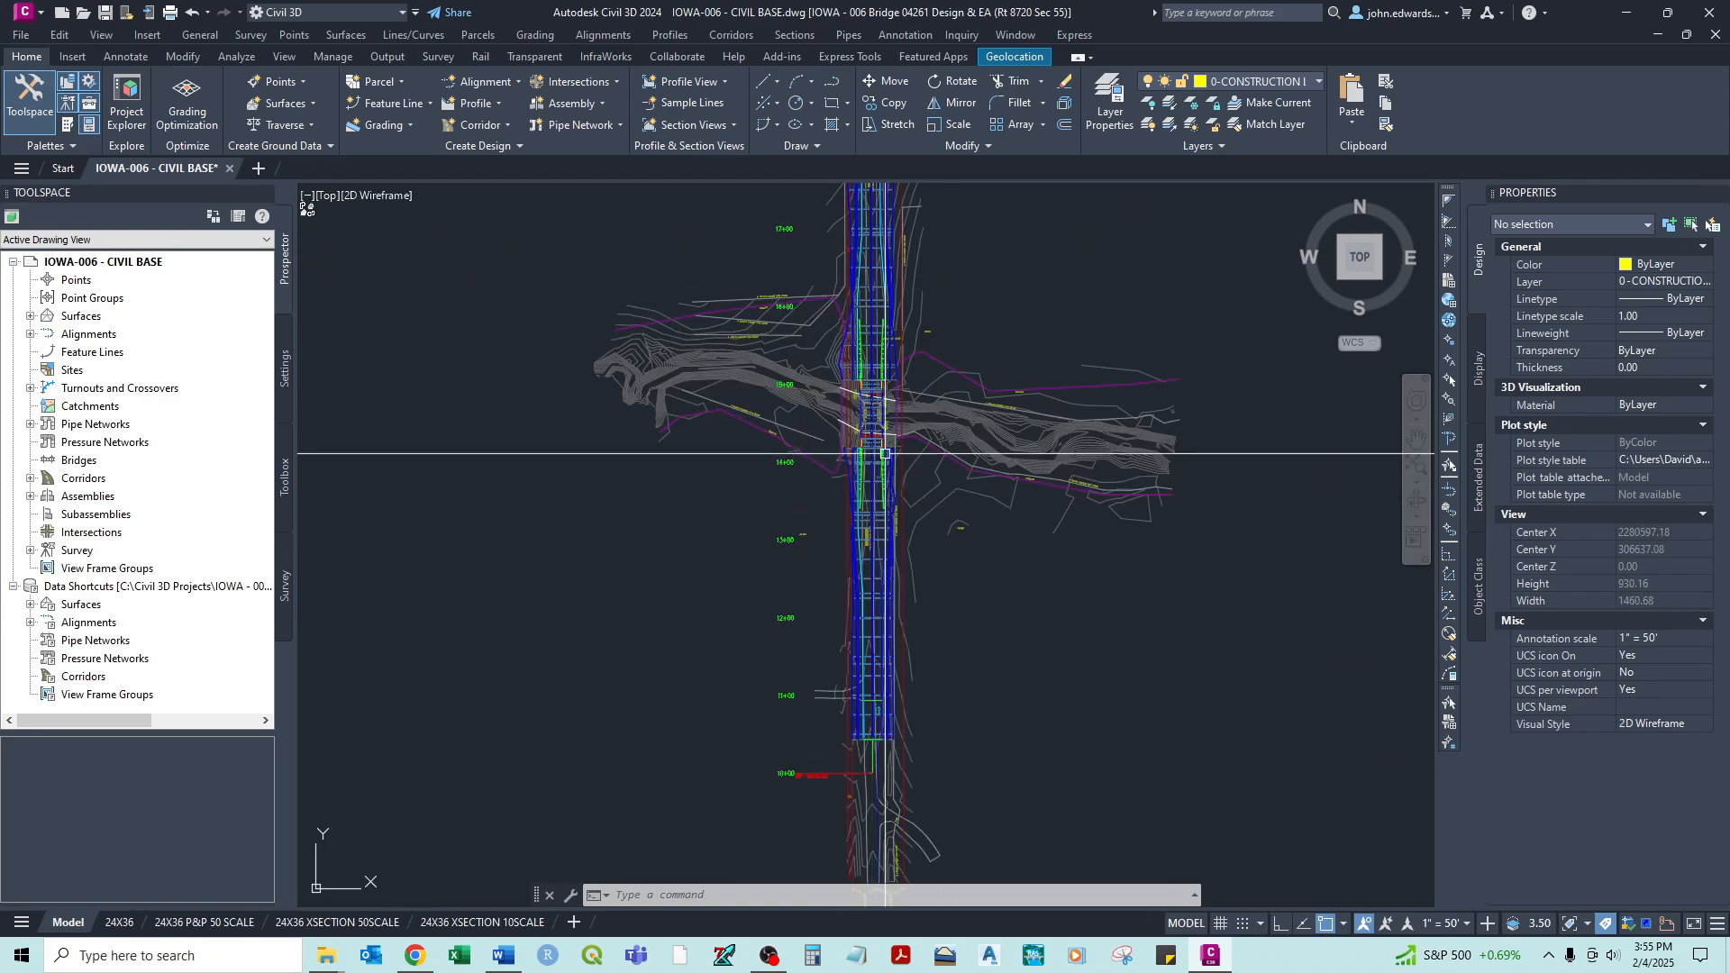
# - Examine the typical-section assemblies for the 24' aggregate roadway and the 28'-2" concrete bridge
pyautogui.scroll(-6, 926, 544)
pyautogui.moveTo(1238, 628); pyautogui.dragTo(852, 511, button='middle')
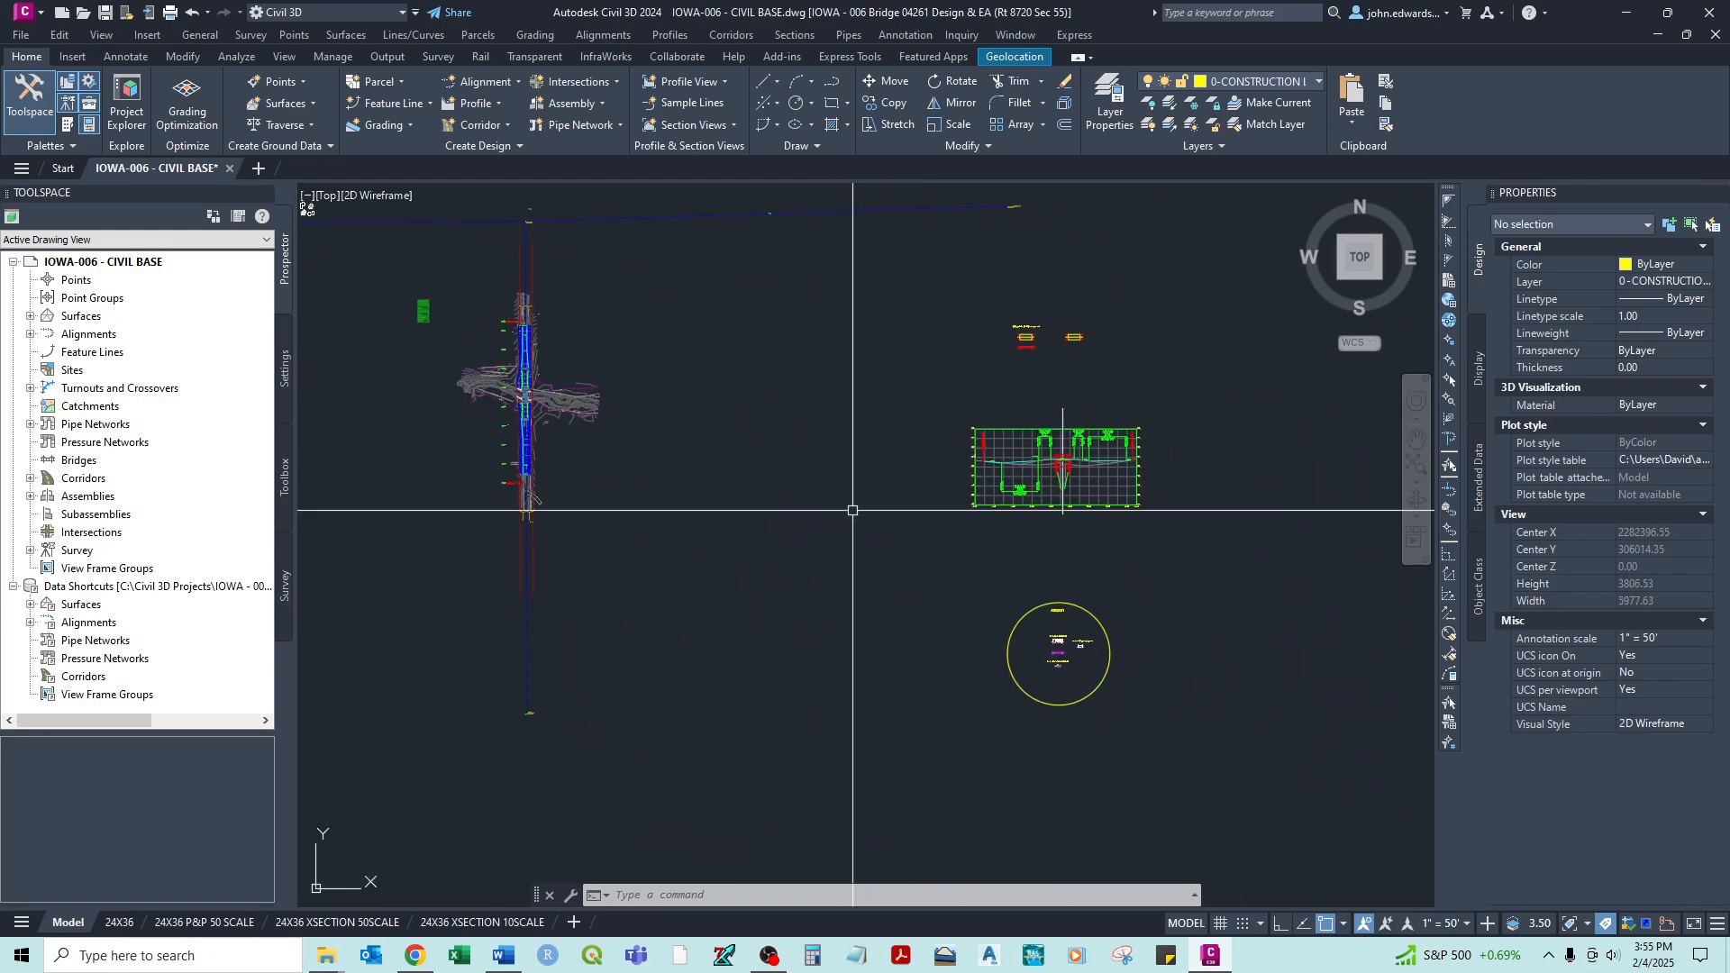
pyautogui.scroll(12, 1051, 645)
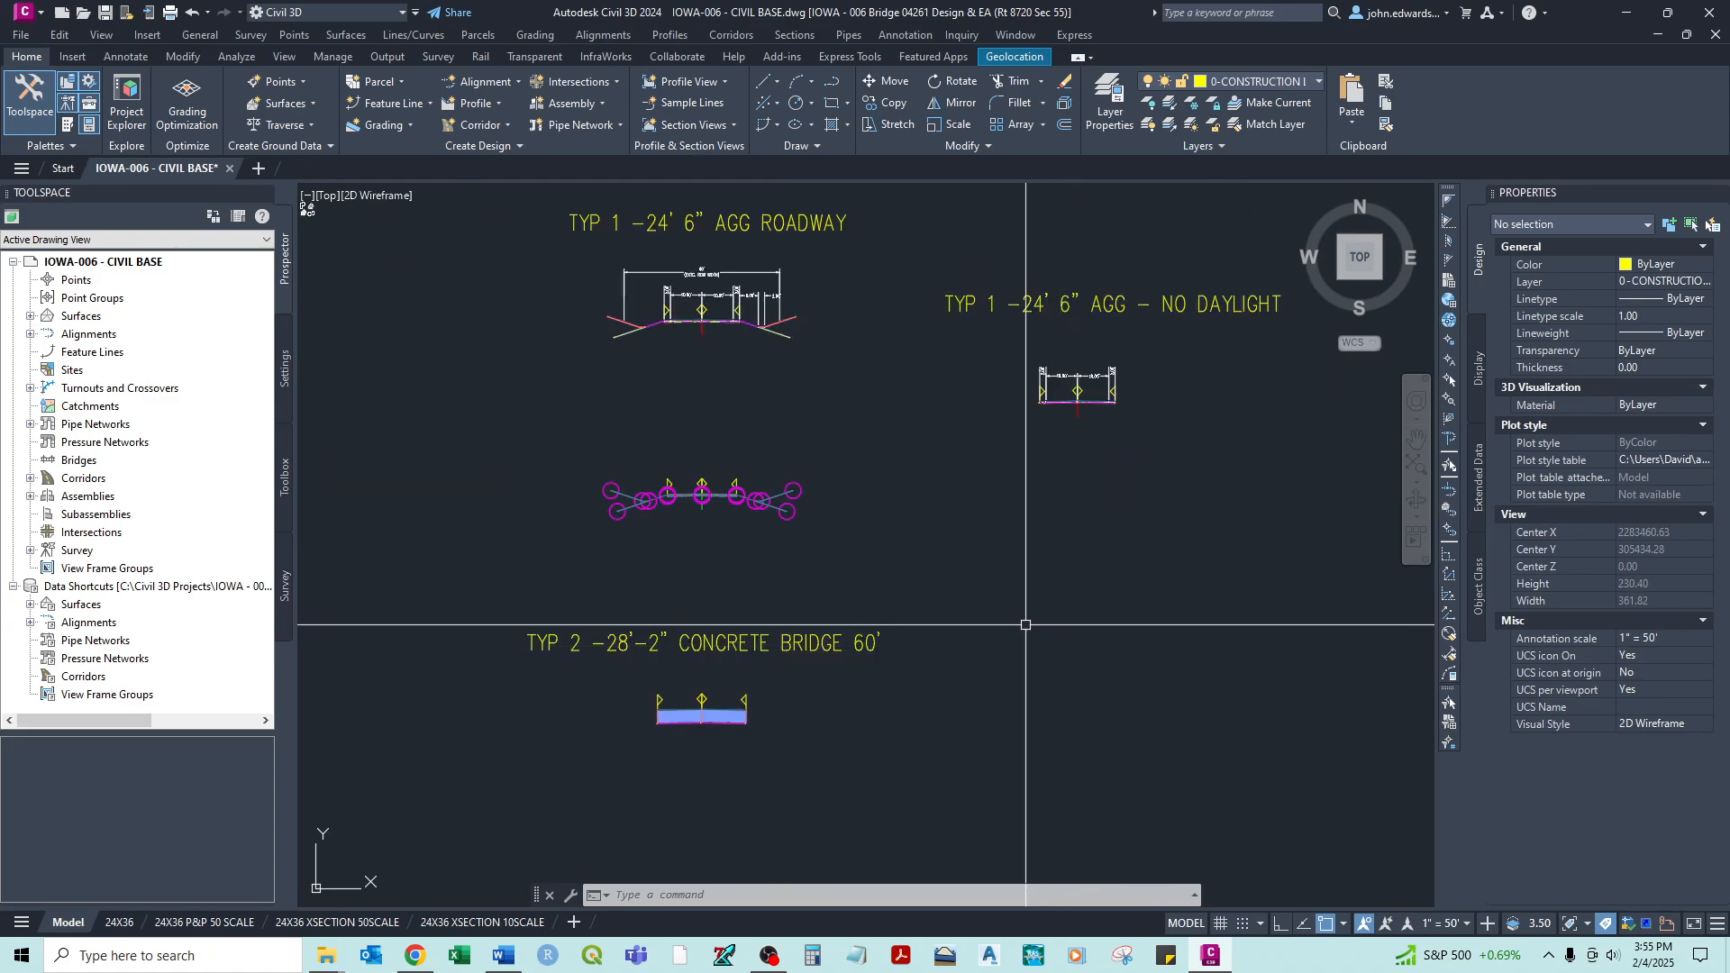
pyautogui.moveTo(672, 323); pyautogui.dragTo(914, 487, button='middle')
pyautogui.scroll(2, 915, 487)
pyautogui.scroll(-12, 915, 487)
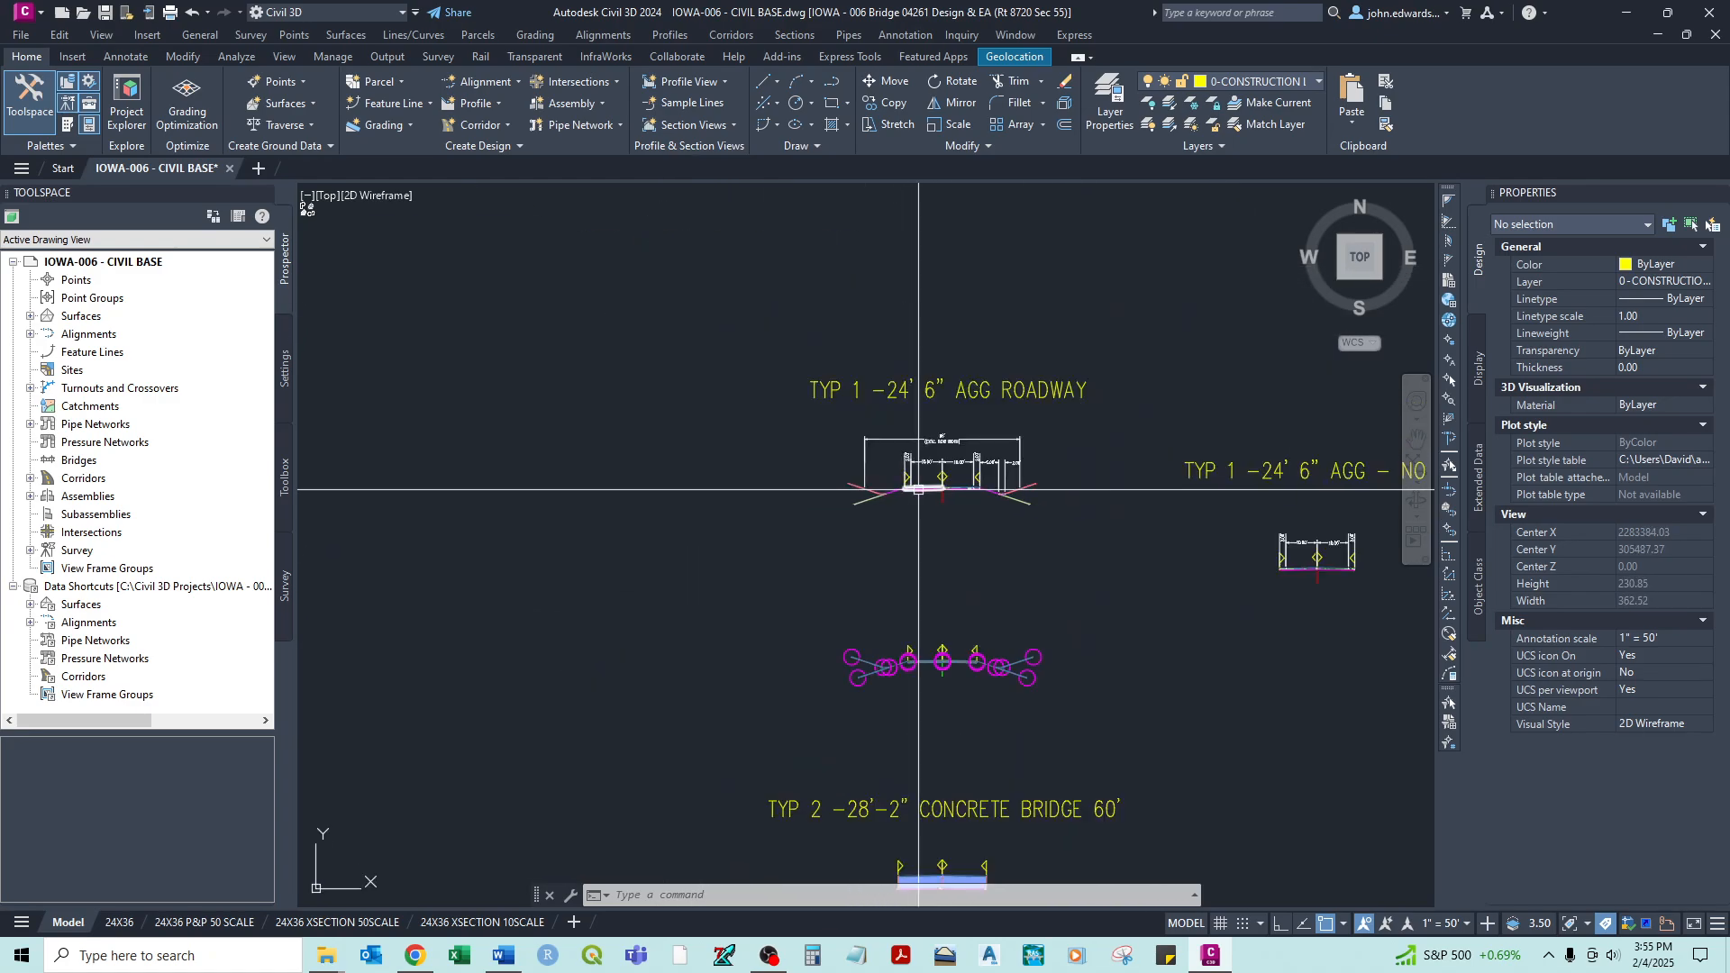
# - Examine the corridor in plan around the creek crossing and bridge, between stations 14+00 and 15+00
pyautogui.moveTo(489, 370); pyautogui.dragTo(1174, 618, button='middle')
pyautogui.scroll(3, 746, 334)
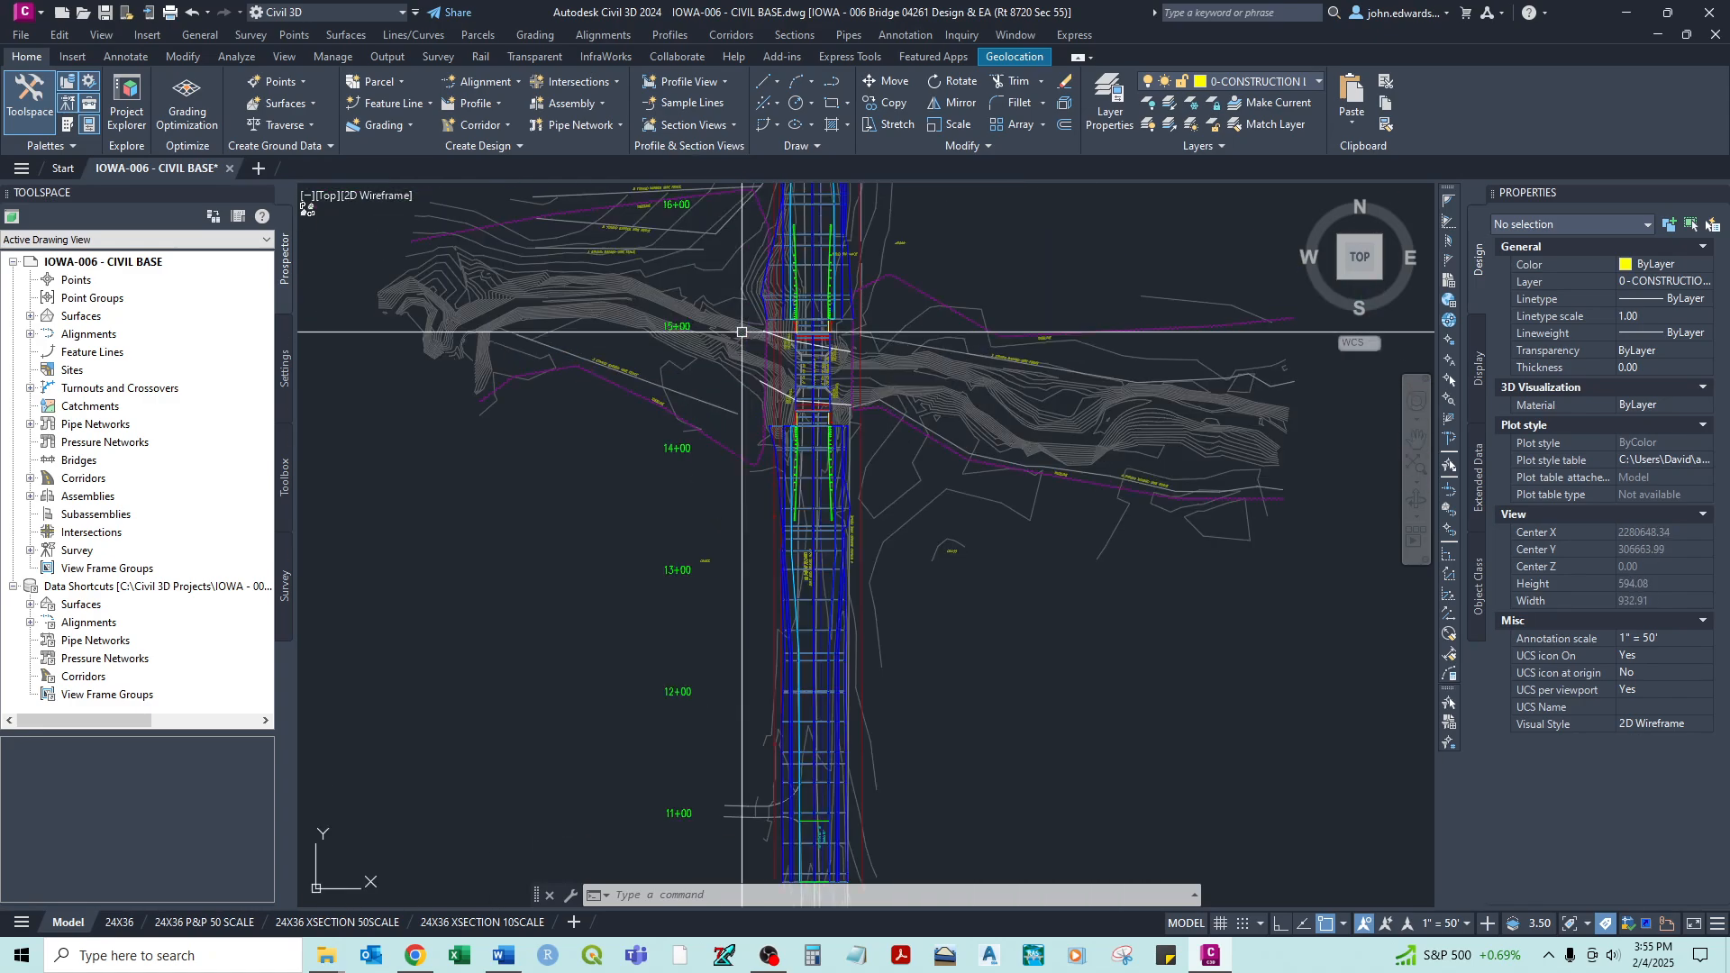
pyautogui.scroll(1, 847, 429)
pyautogui.scroll(2, 847, 428)
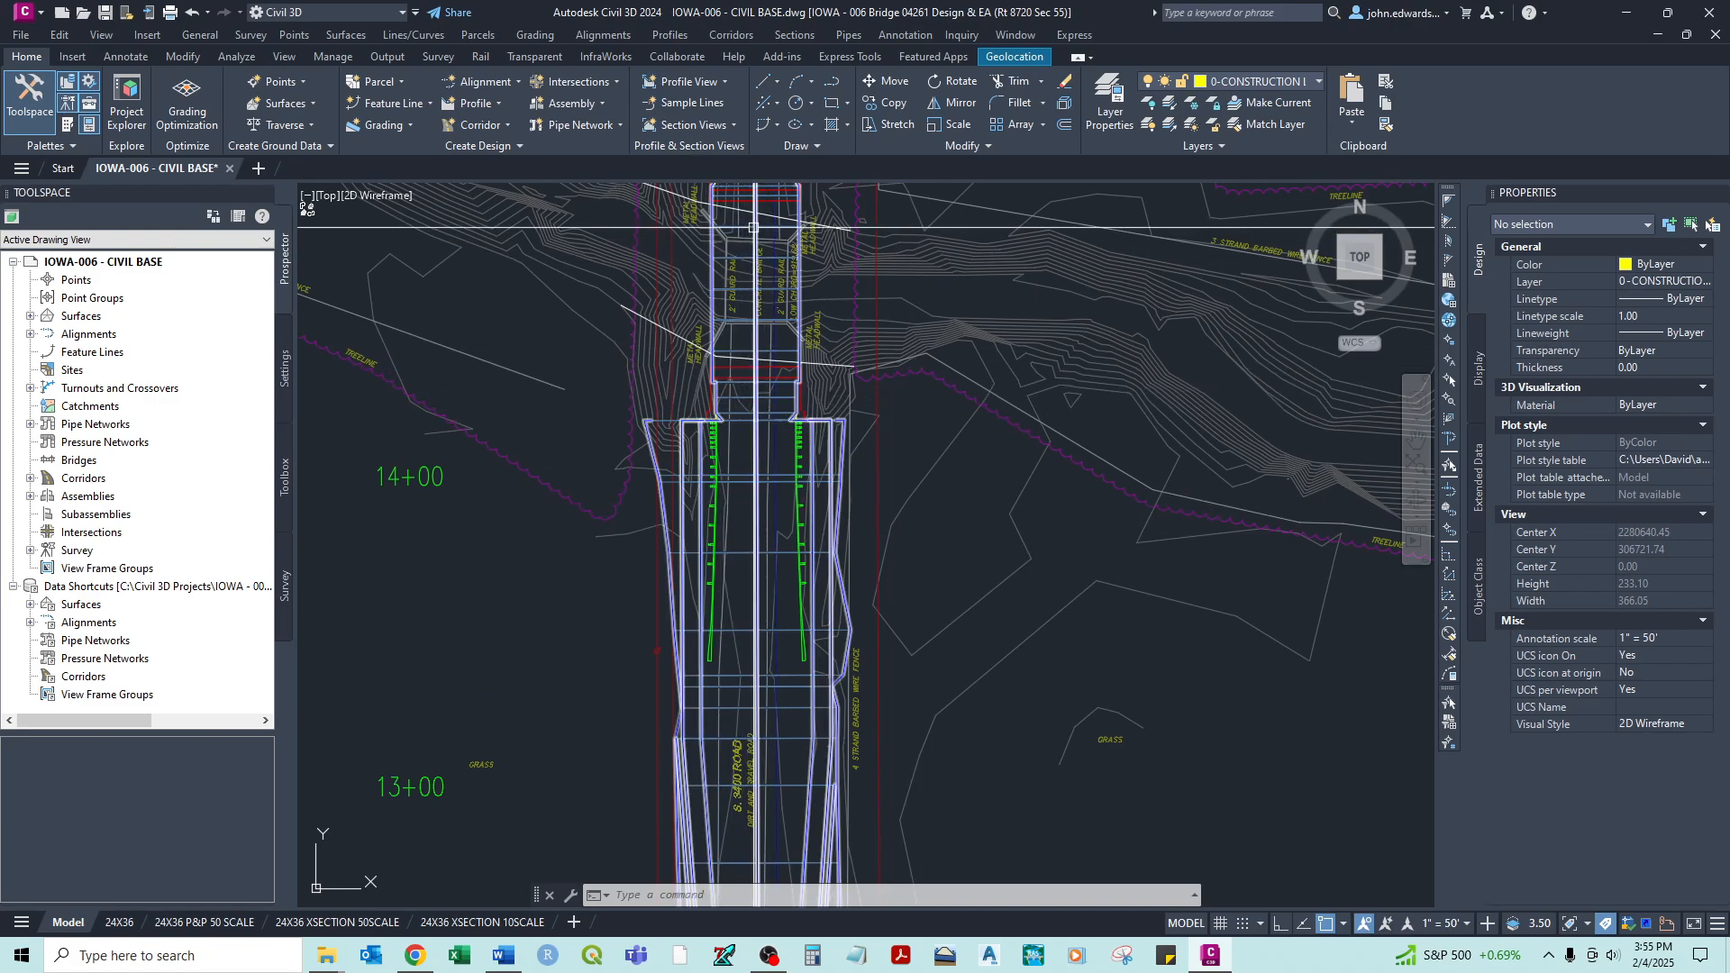
pyautogui.scroll(-5, 753, 227)
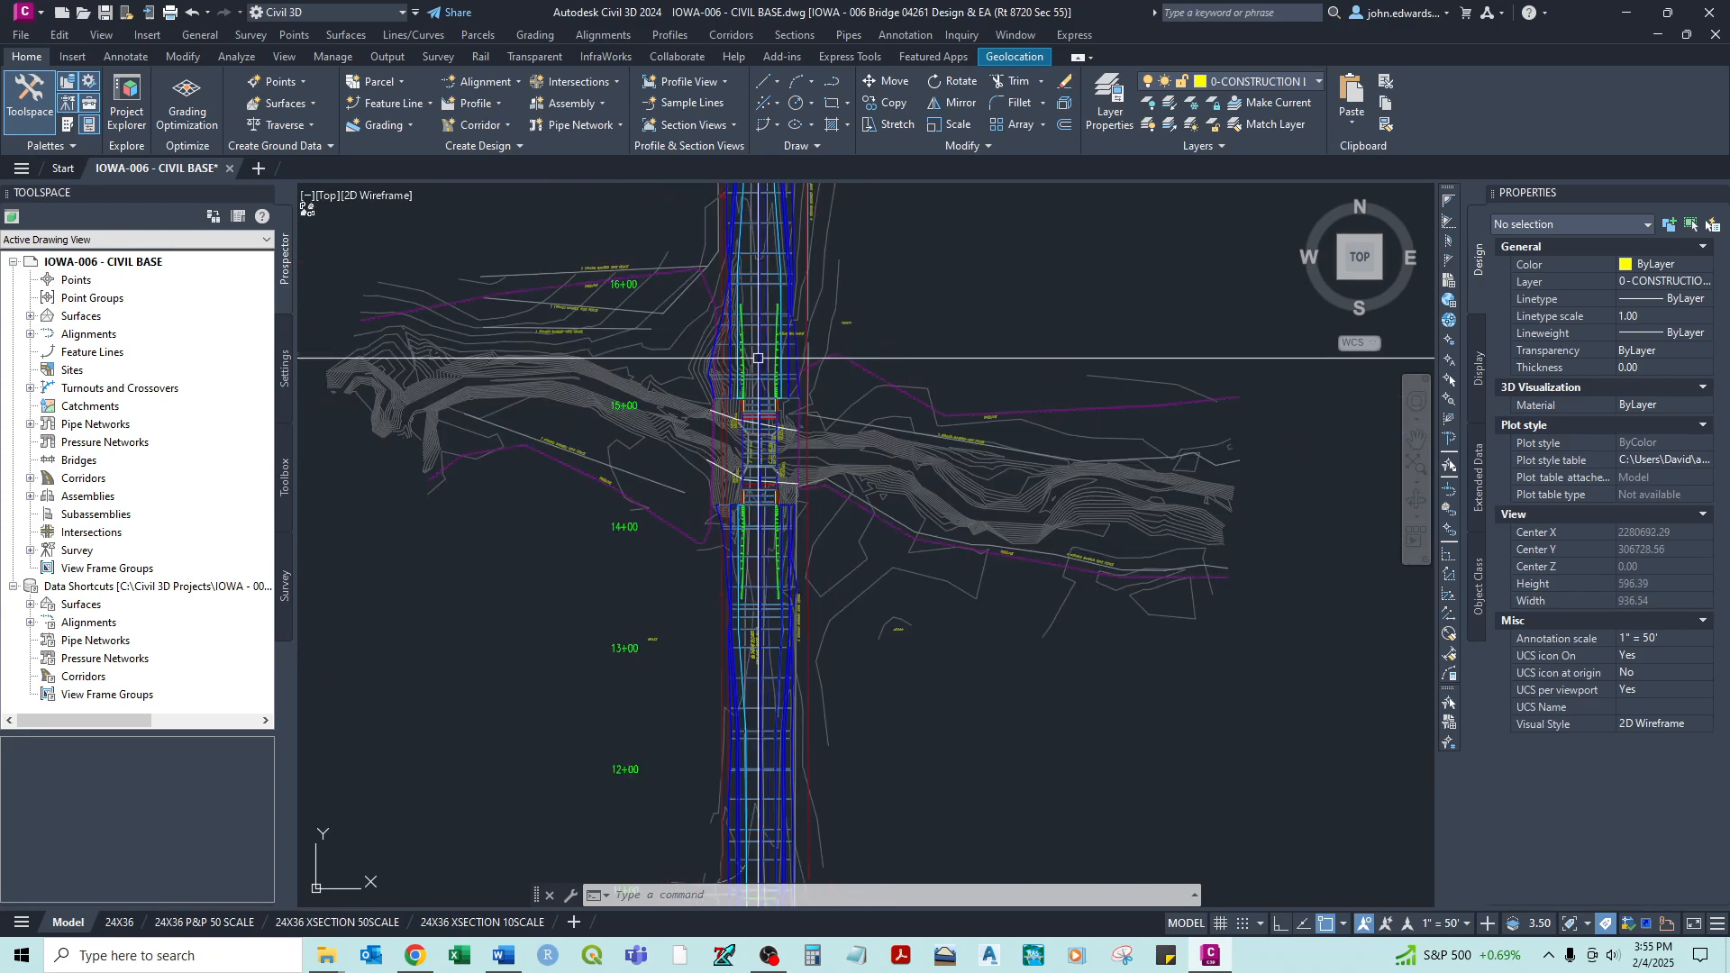
pyautogui.moveTo(763, 287); pyautogui.dragTo(765, 424, button='middle')
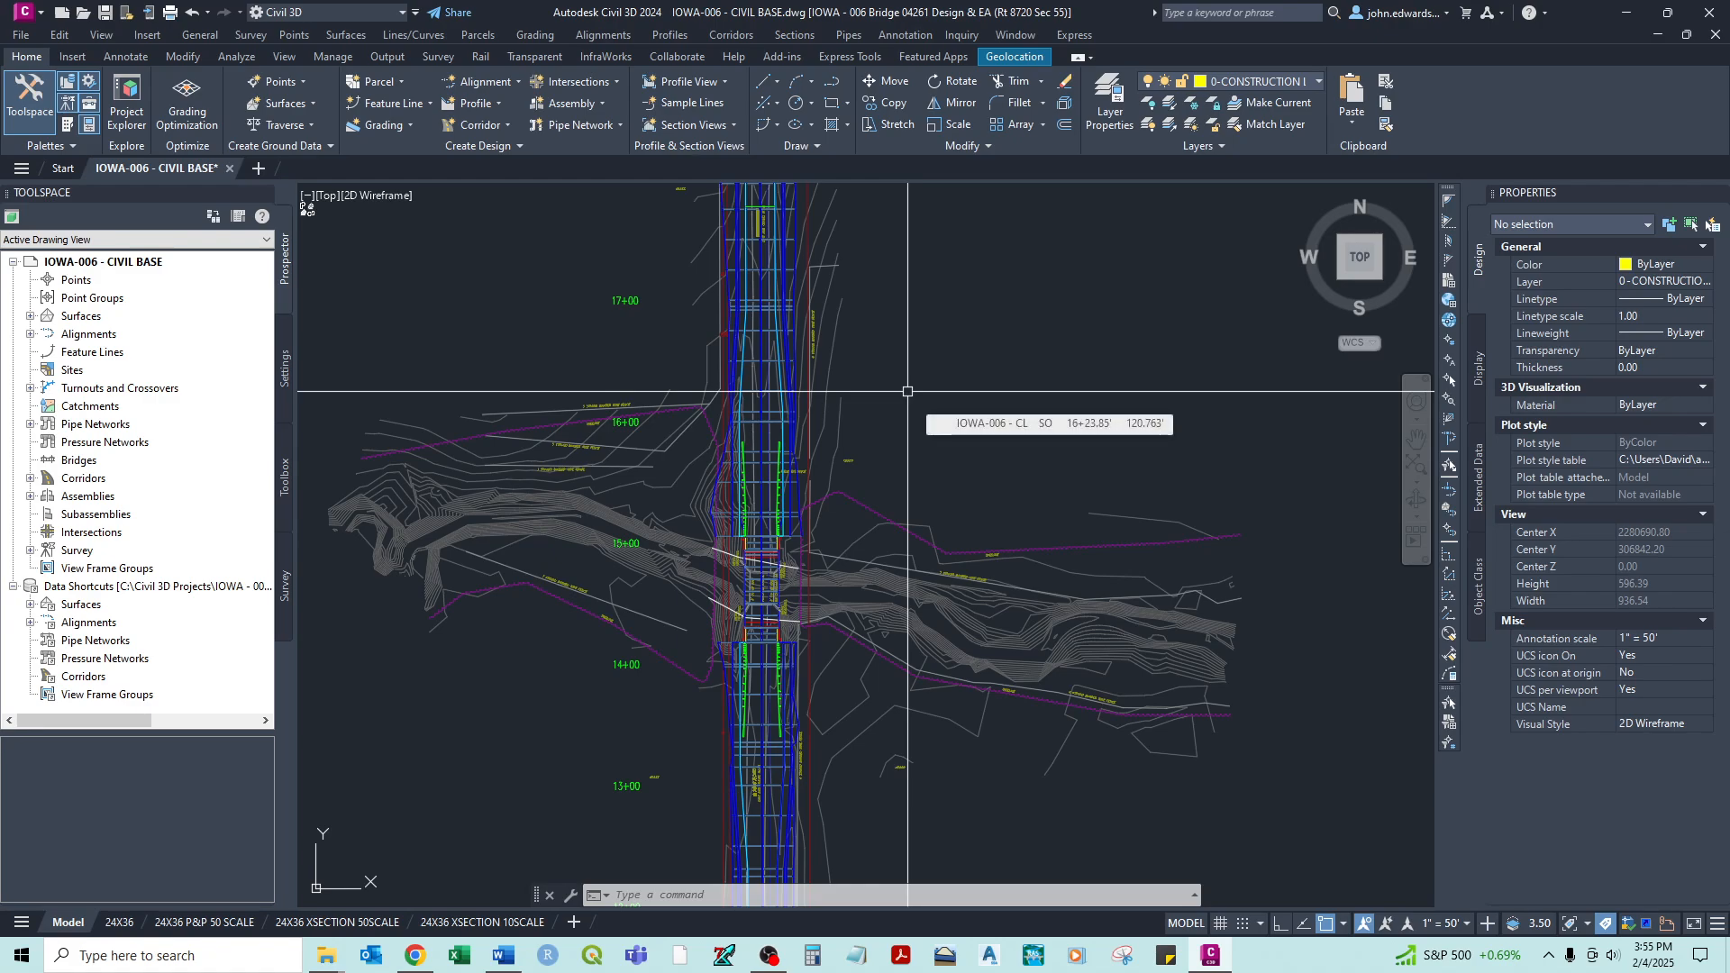
pyautogui.scroll(-3, 901, 379)
pyautogui.moveTo(1007, 335); pyautogui.dragTo(1005, 364, button='middle')
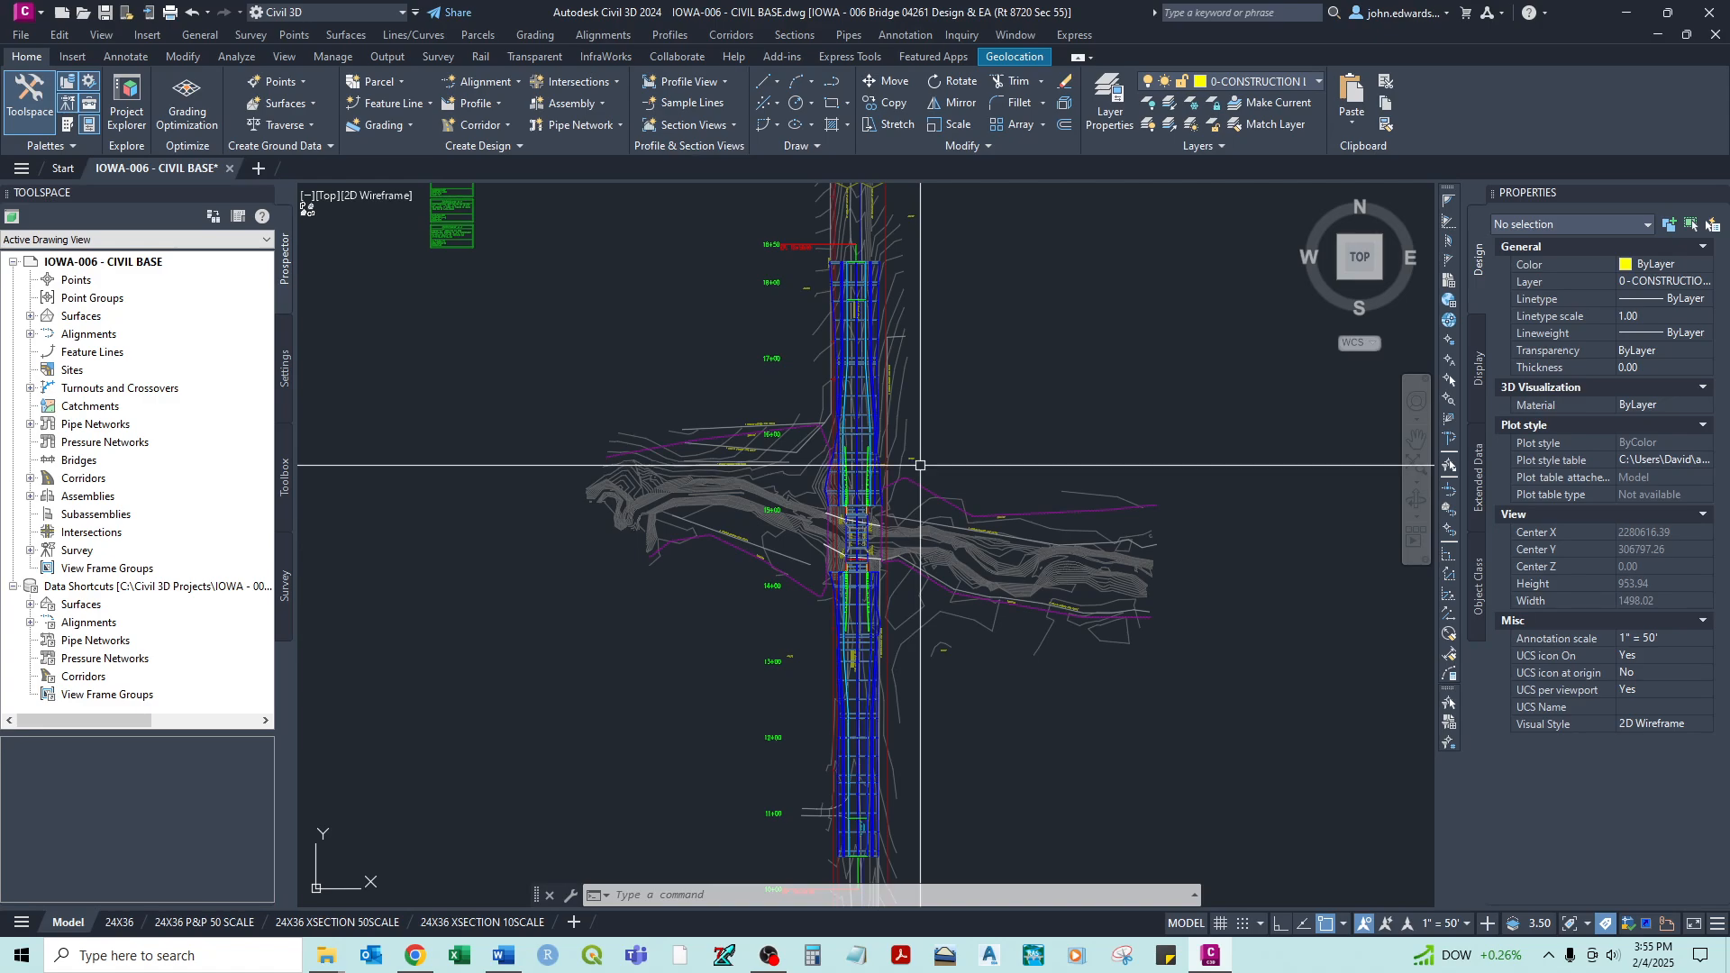
# - Review the drawing's surfaces and corridors, and check the automatic rebuild setting of IOWA-006 - CORRIDOR
pyautogui.moveTo(936, 462)
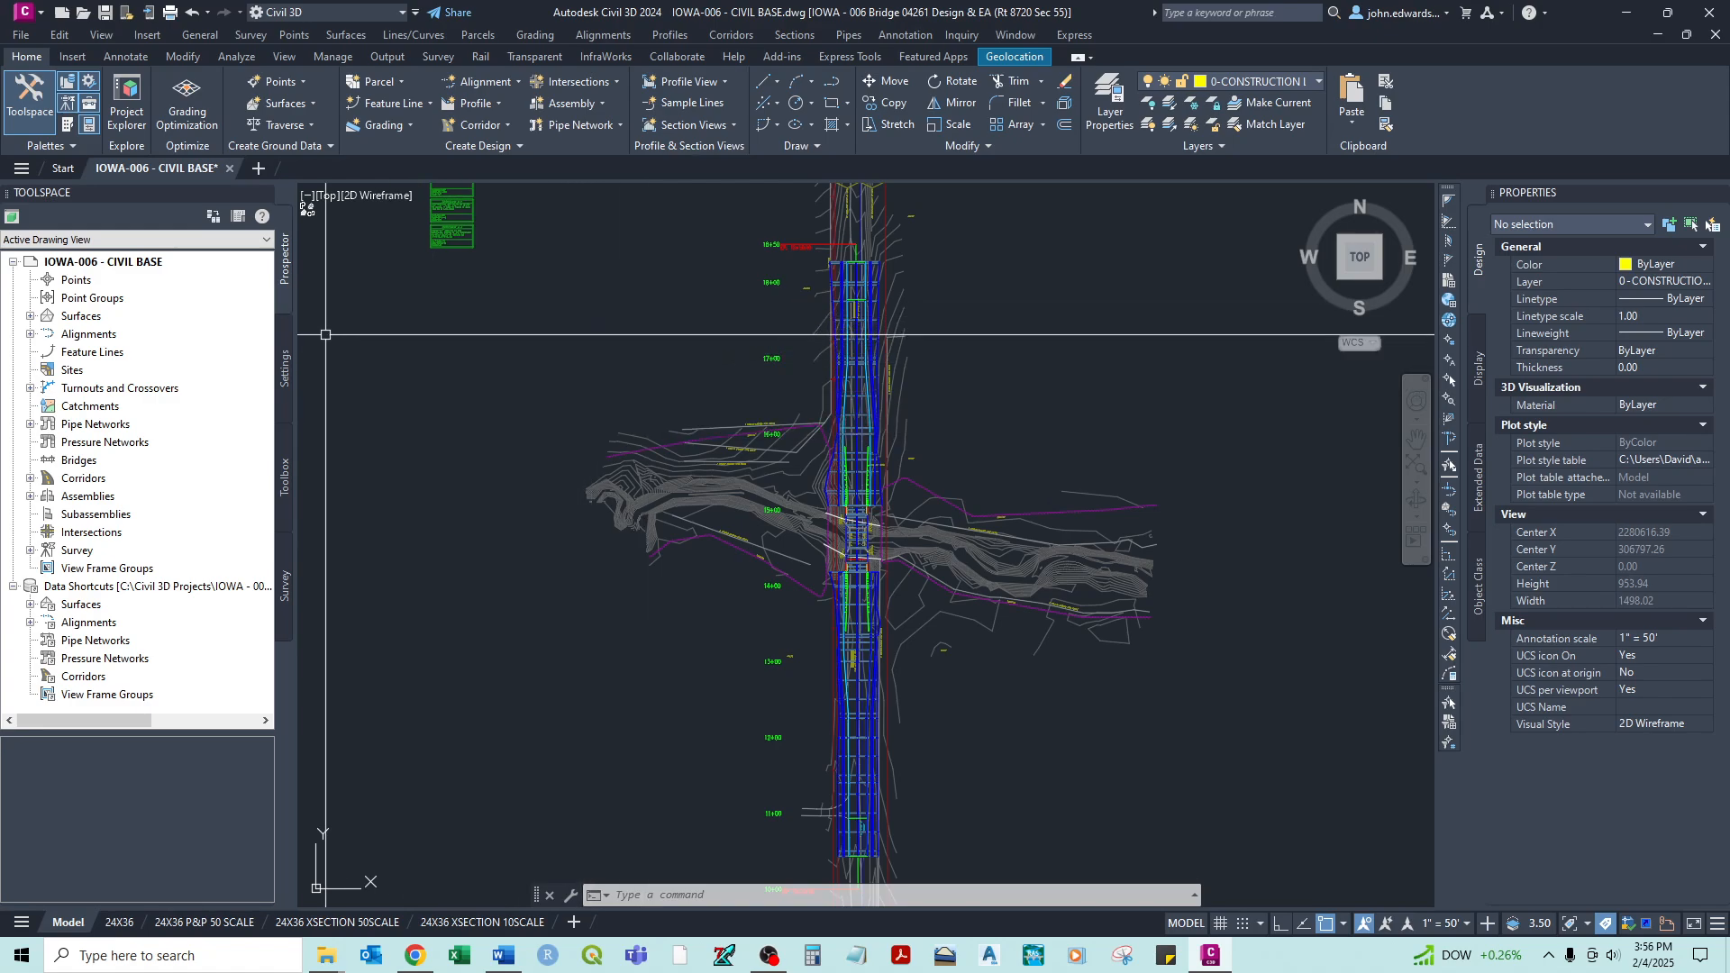
pyautogui.click(29, 316)
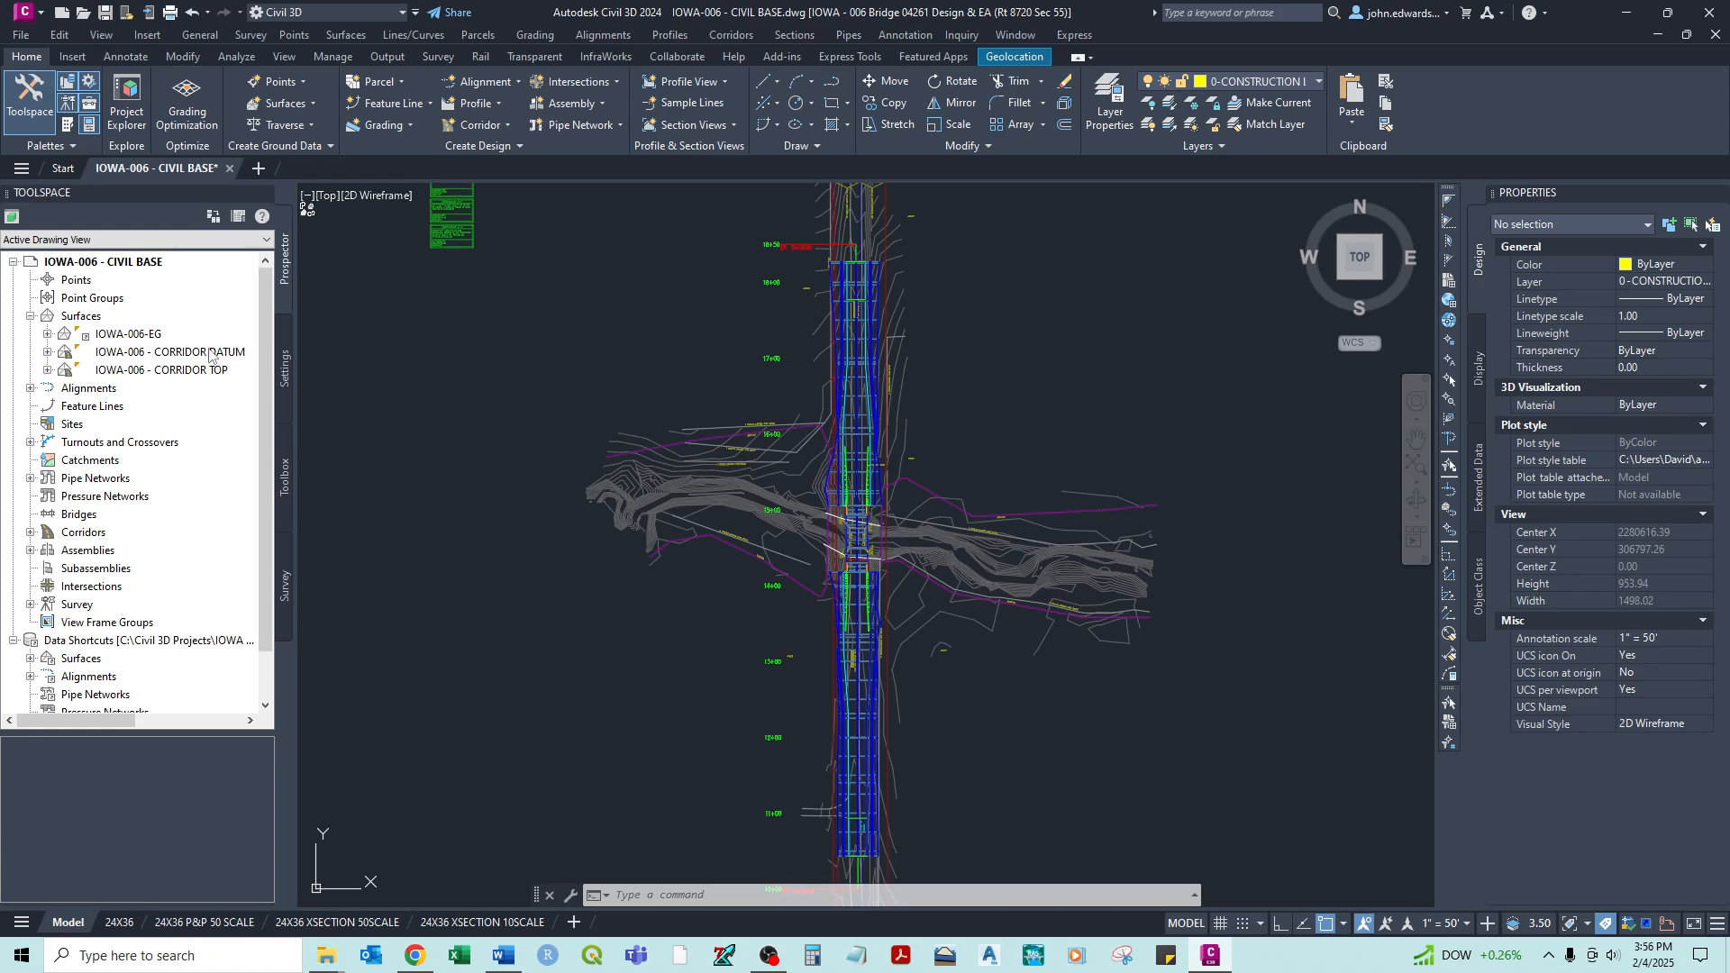
pyautogui.click(30, 533)
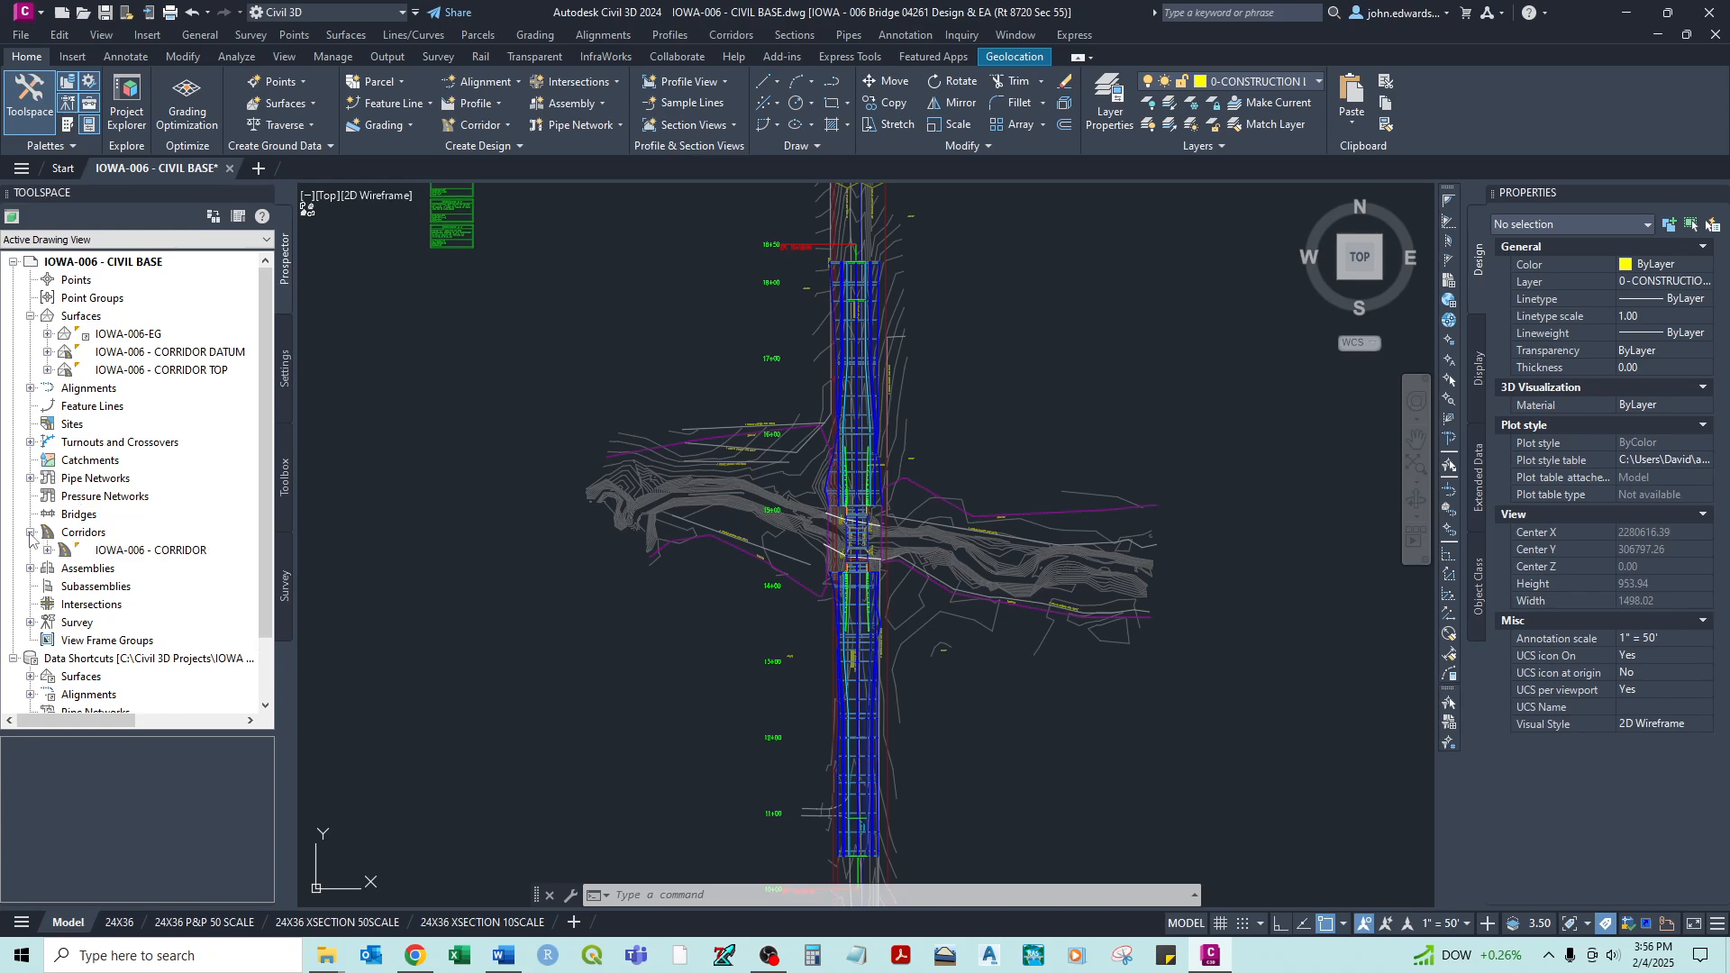
pyautogui.rightClick(99, 534)
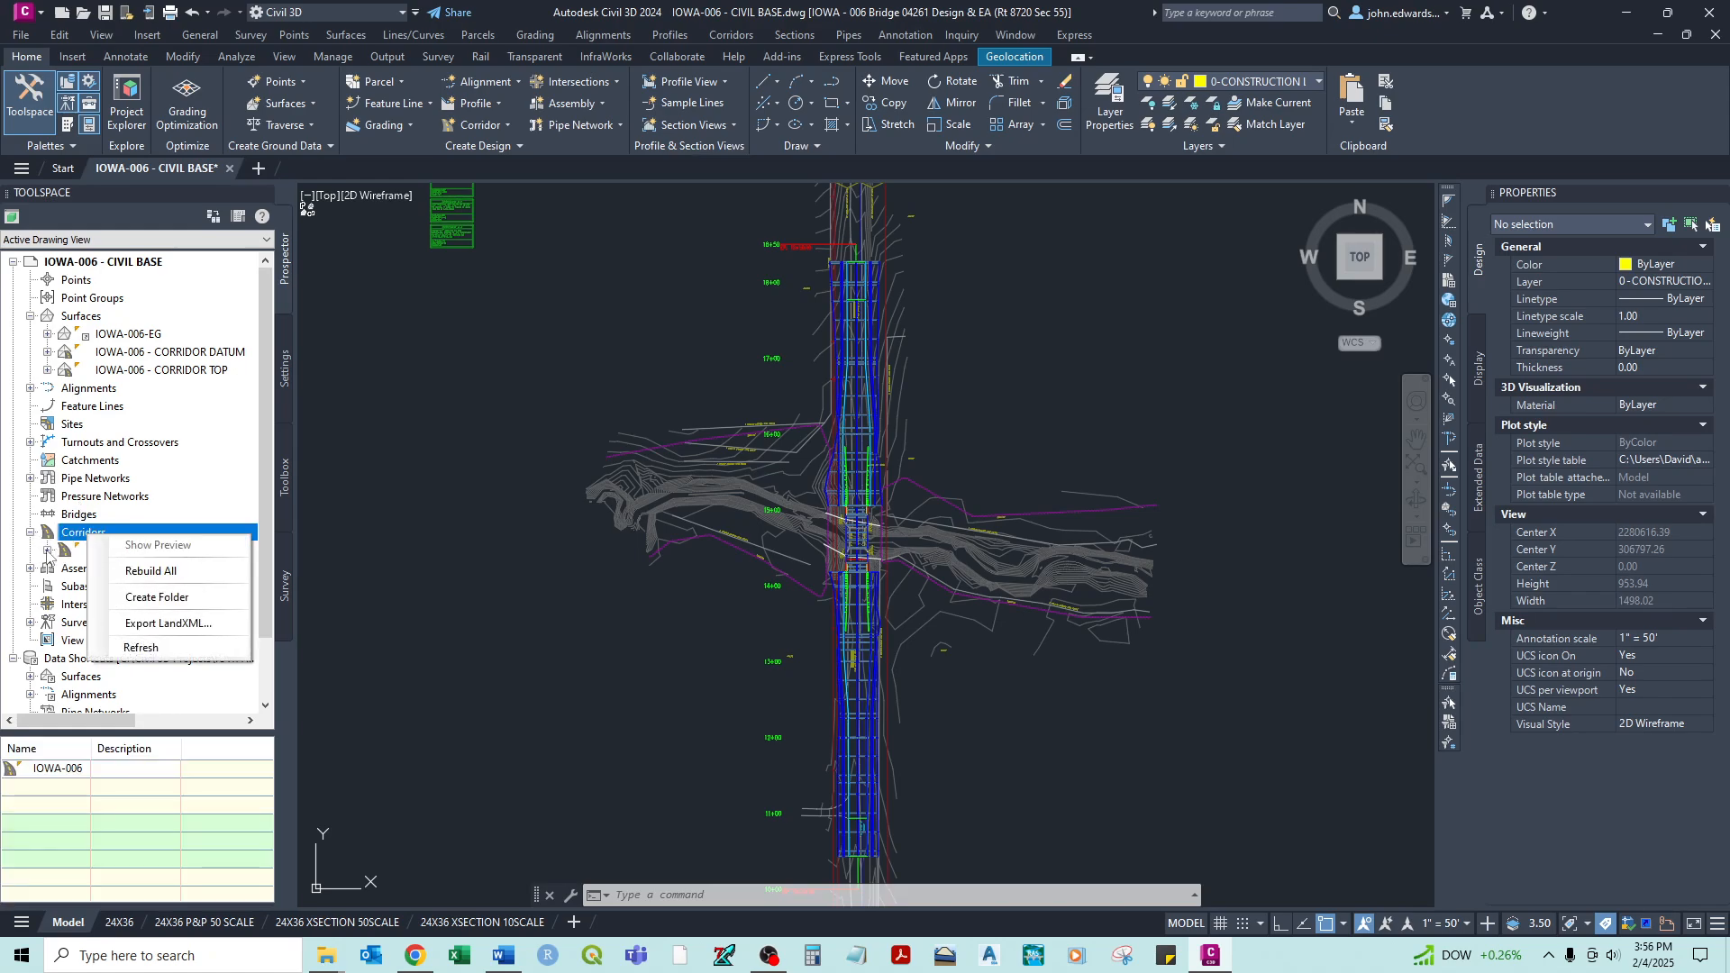
pyautogui.click(47, 550)
pyautogui.rightClick(133, 551)
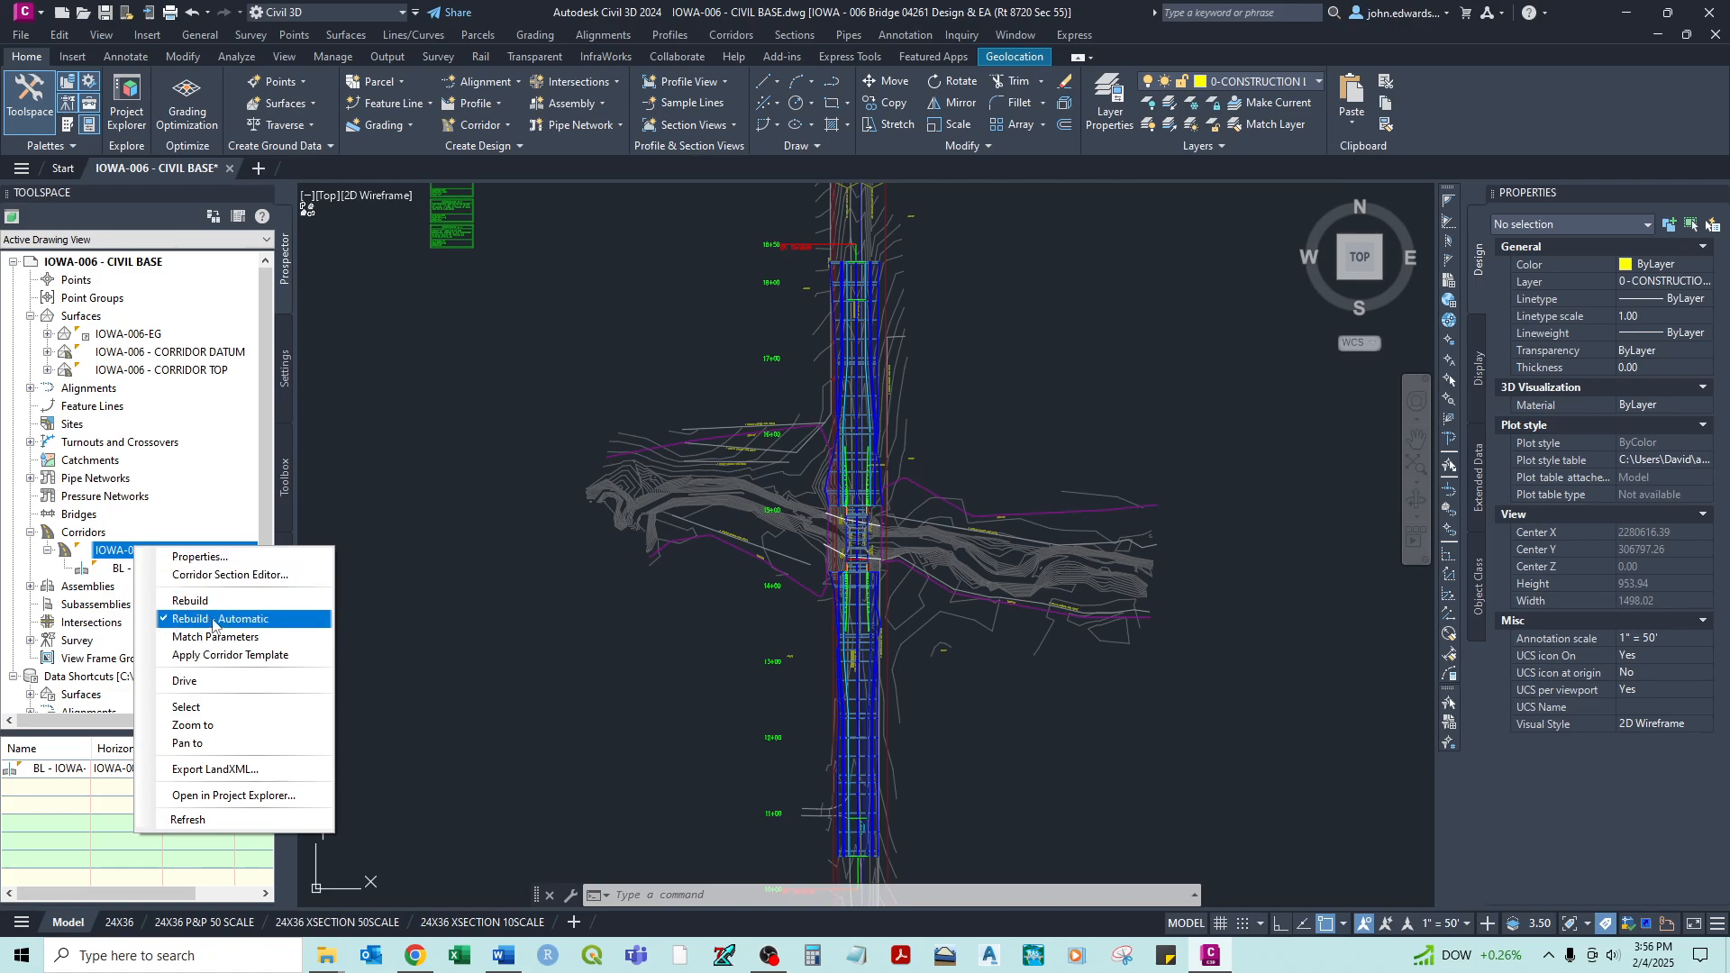
pyautogui.click(110, 556)
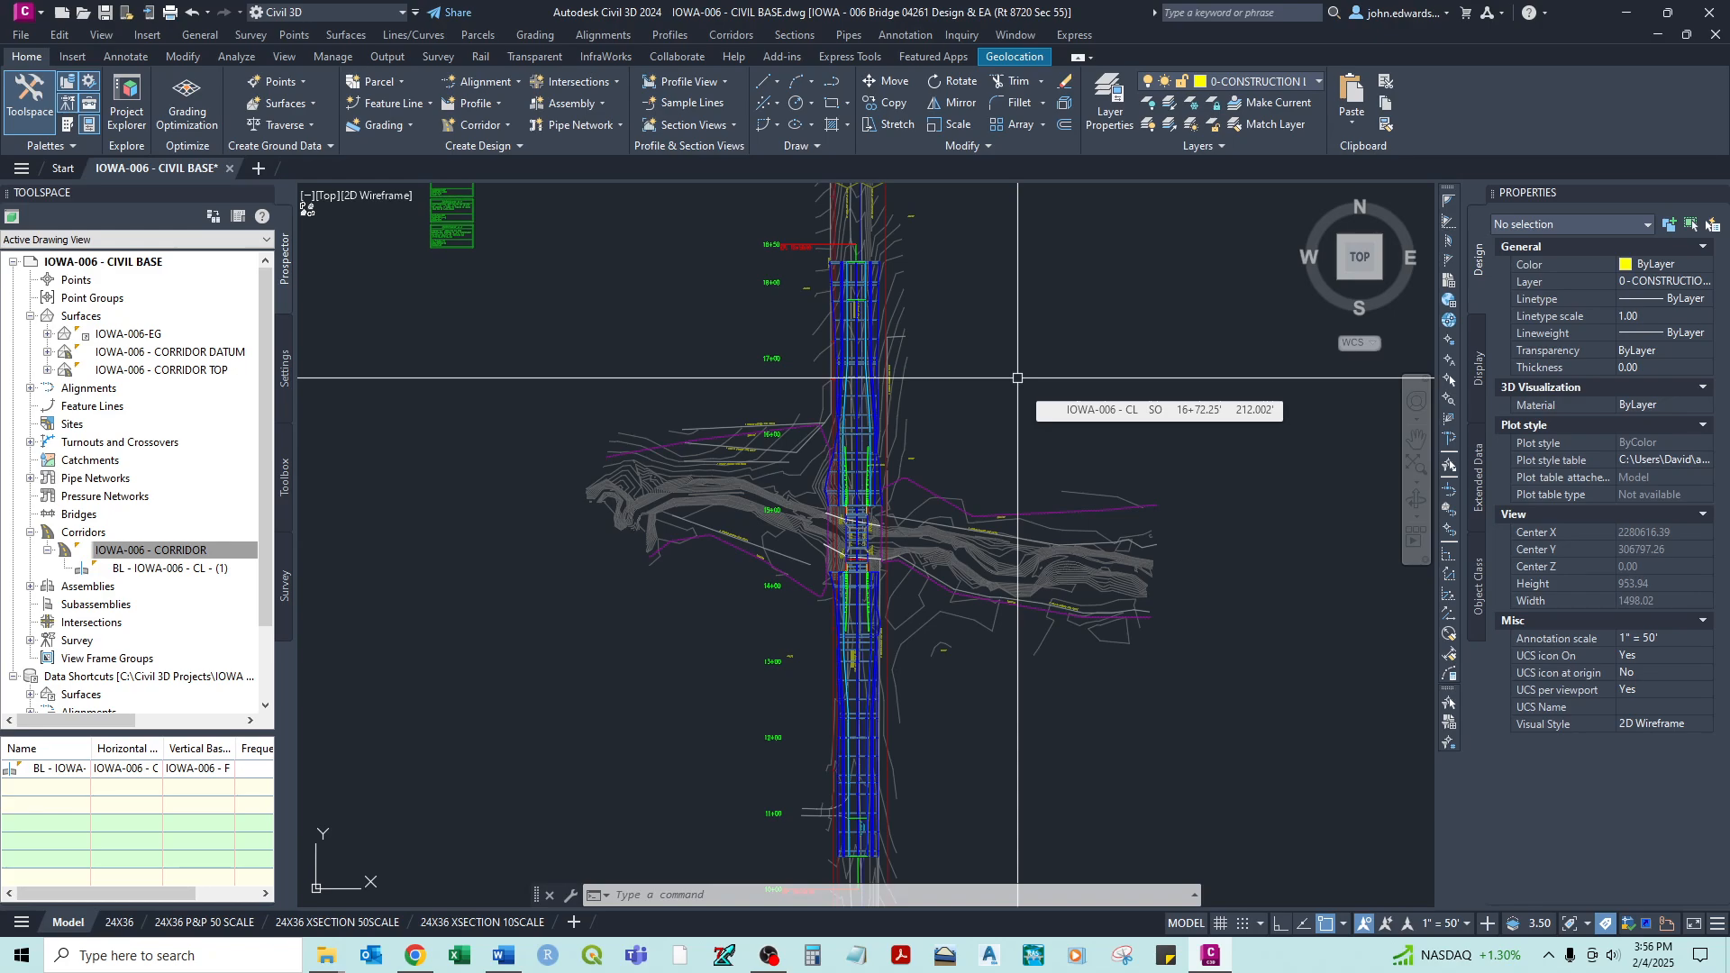
# - Inspect the beginning of the corridor in plan, near station 10+00
pyautogui.moveTo(945, 756); pyautogui.dragTo(959, 623, button='middle')
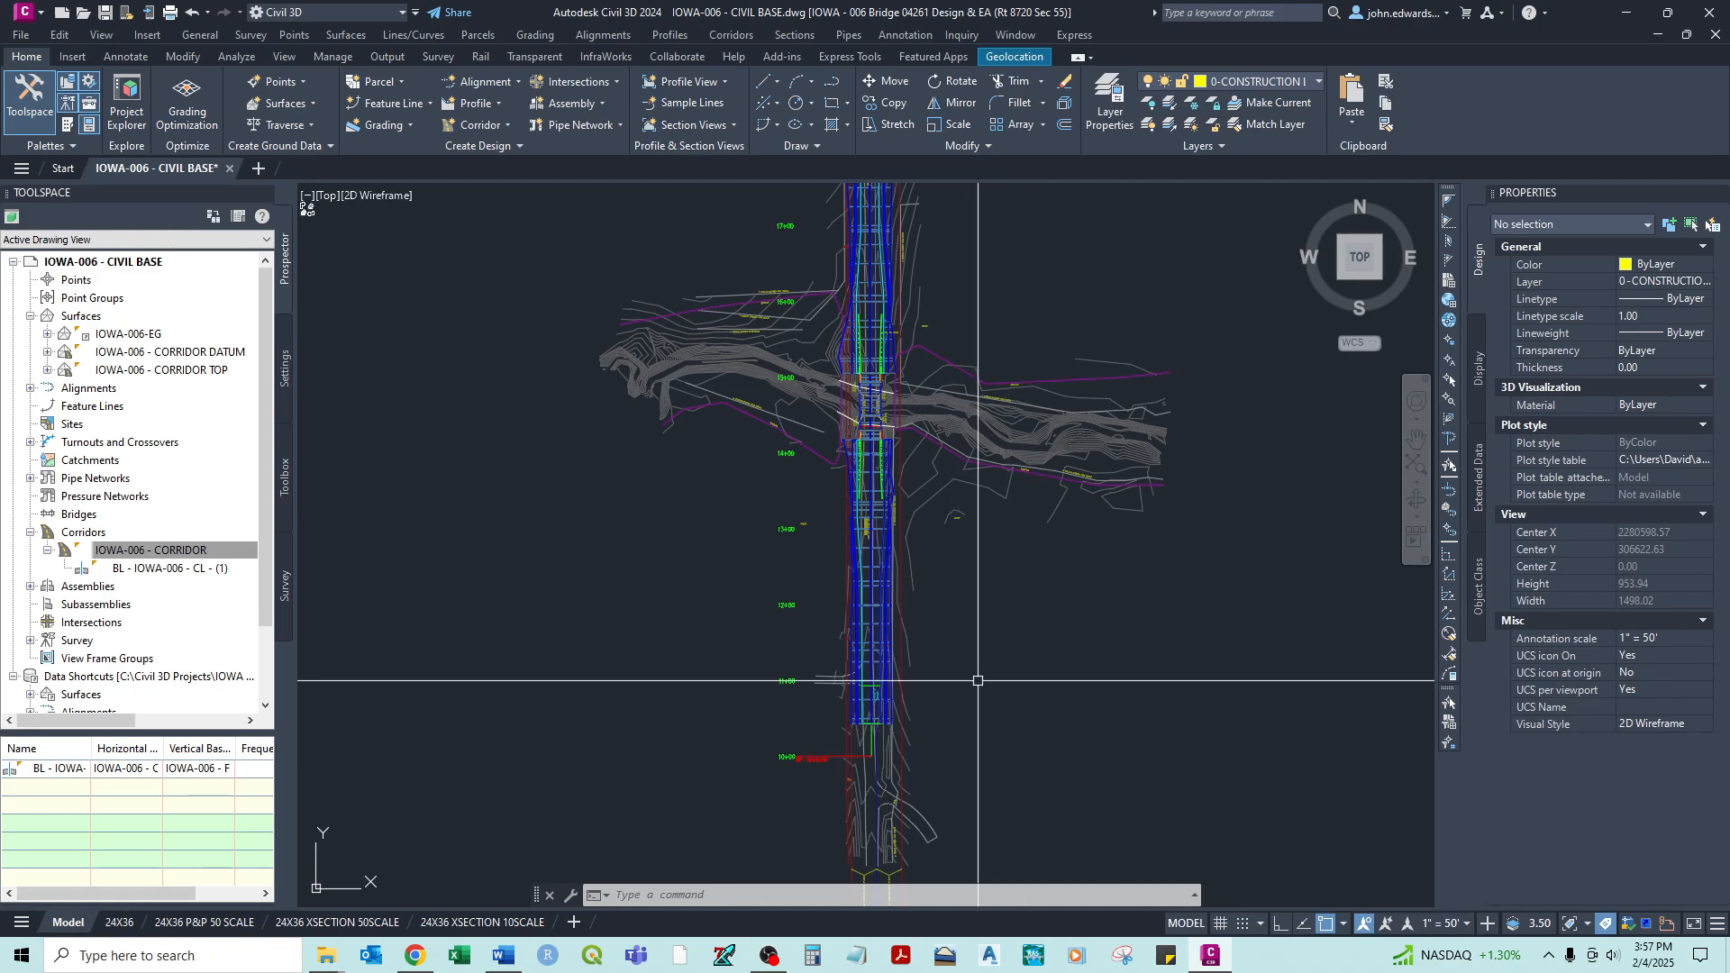
pyautogui.scroll(2, 979, 682)
pyautogui.moveTo(725, 654); pyautogui.dragTo(772, 574, button='middle')
pyautogui.scroll(2, 724, 622)
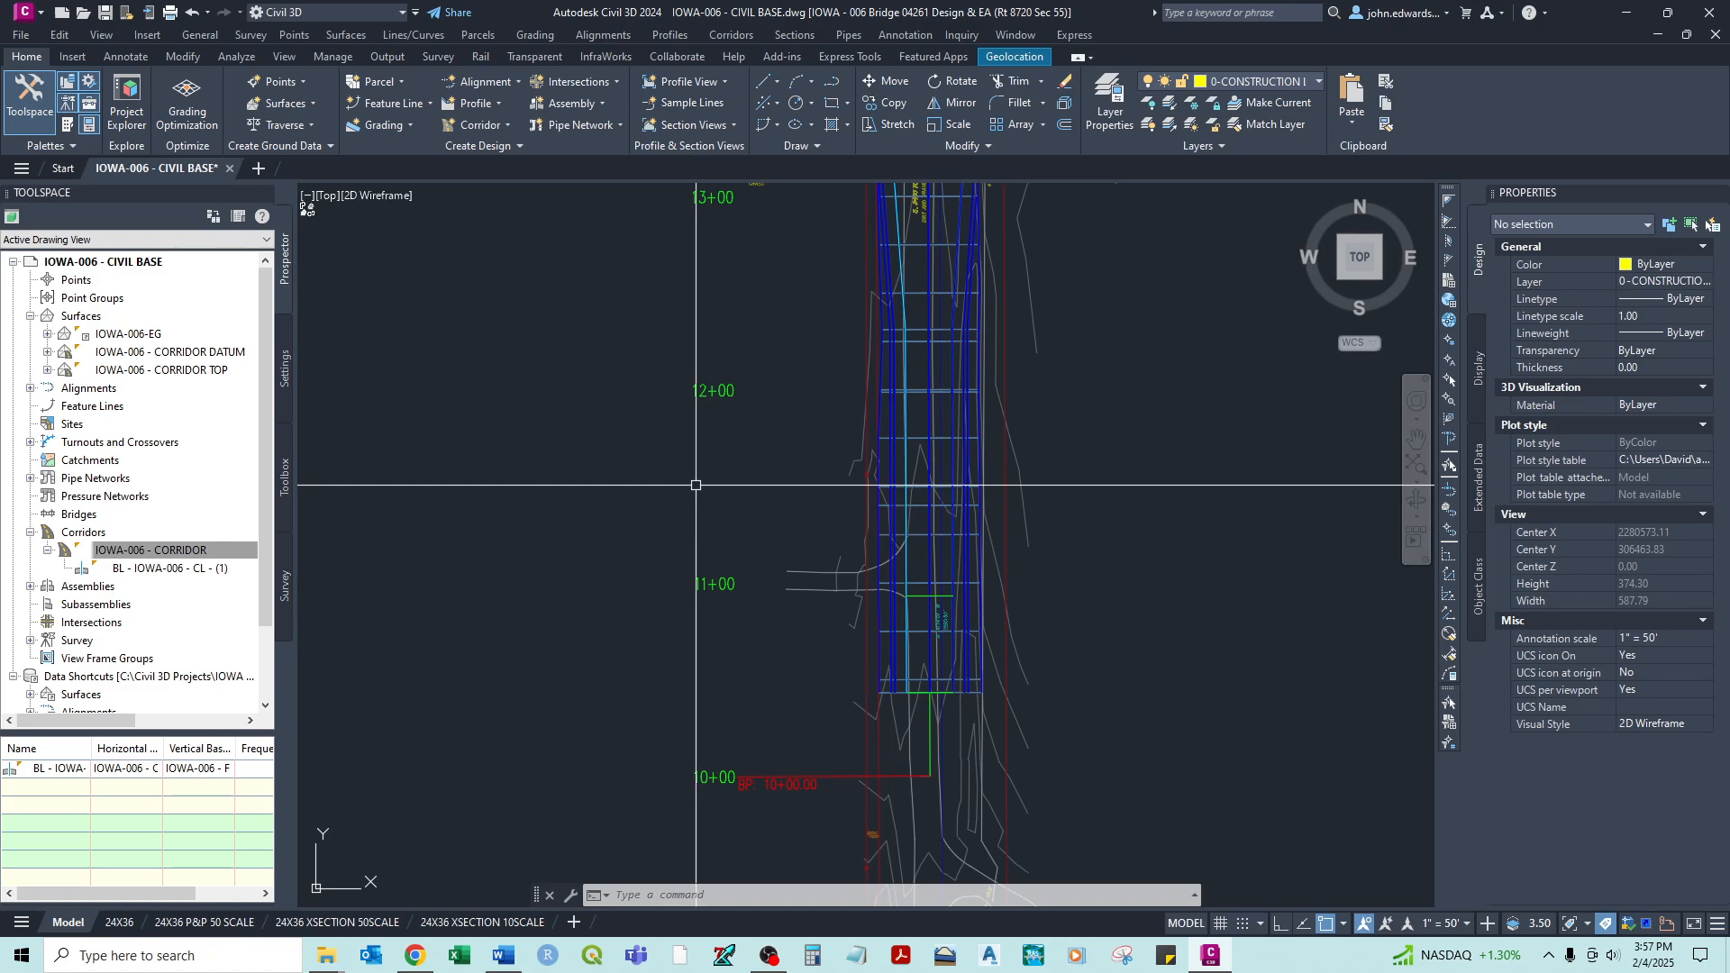
pyautogui.scroll(-2, 694, 495)
pyautogui.moveTo(706, 375)
pyautogui.mouseDown(button='middle')
pyautogui.moveTo(714, 402)
pyautogui.moveTo(722, 350)
pyautogui.mouseUp(button='middle')
pyautogui.scroll(2, 714, 676)
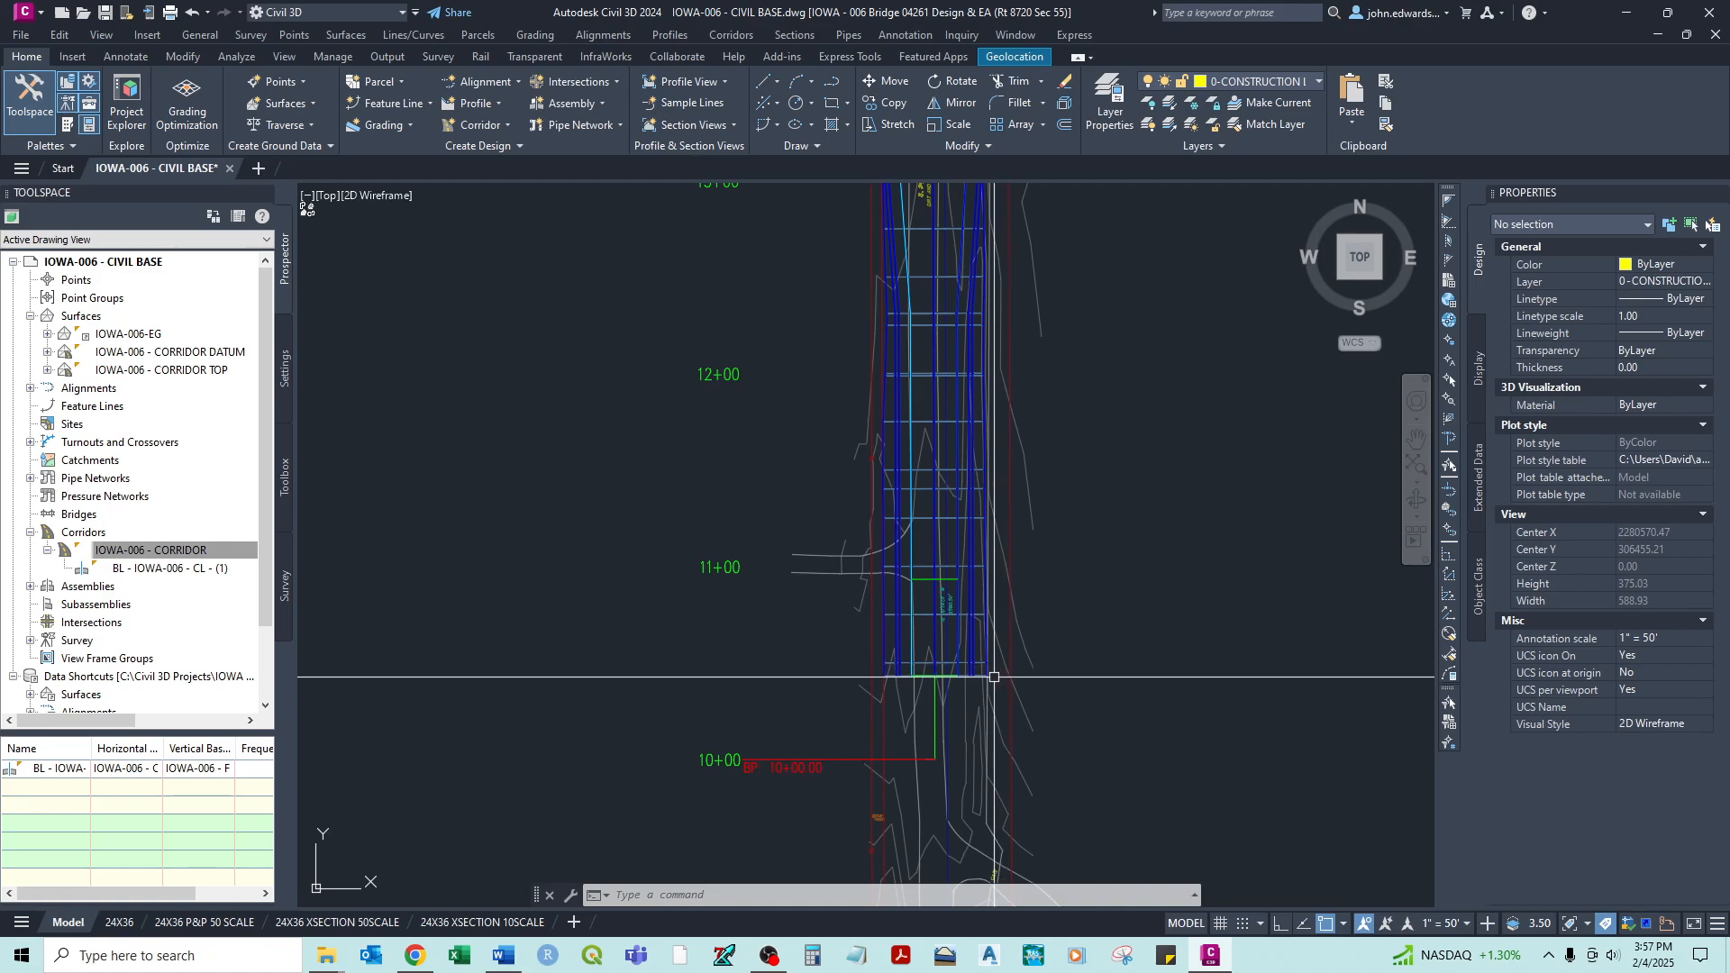
# - Inspect the far end of the corridor near station 18+50 and its run back across the bridge to the start
pyautogui.scroll(-2, 1023, 670)
pyautogui.scroll(-2, 1024, 671)
pyautogui.scroll(2, 1035, 456)
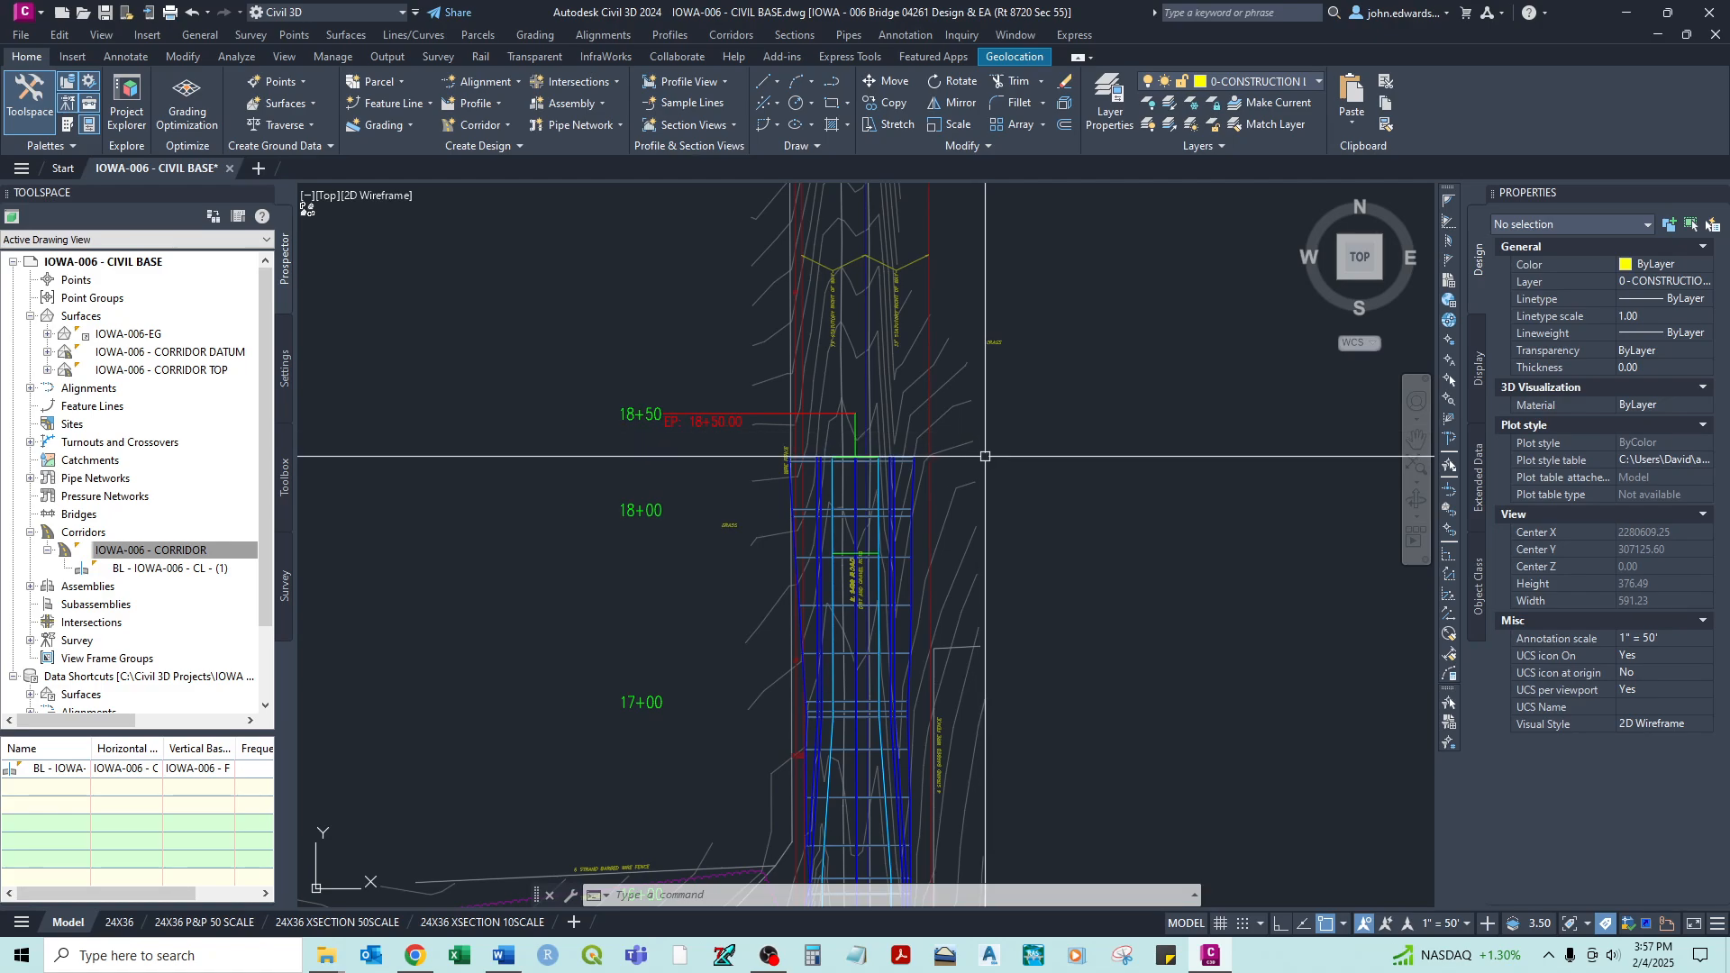
pyautogui.scroll(-5, 987, 458)
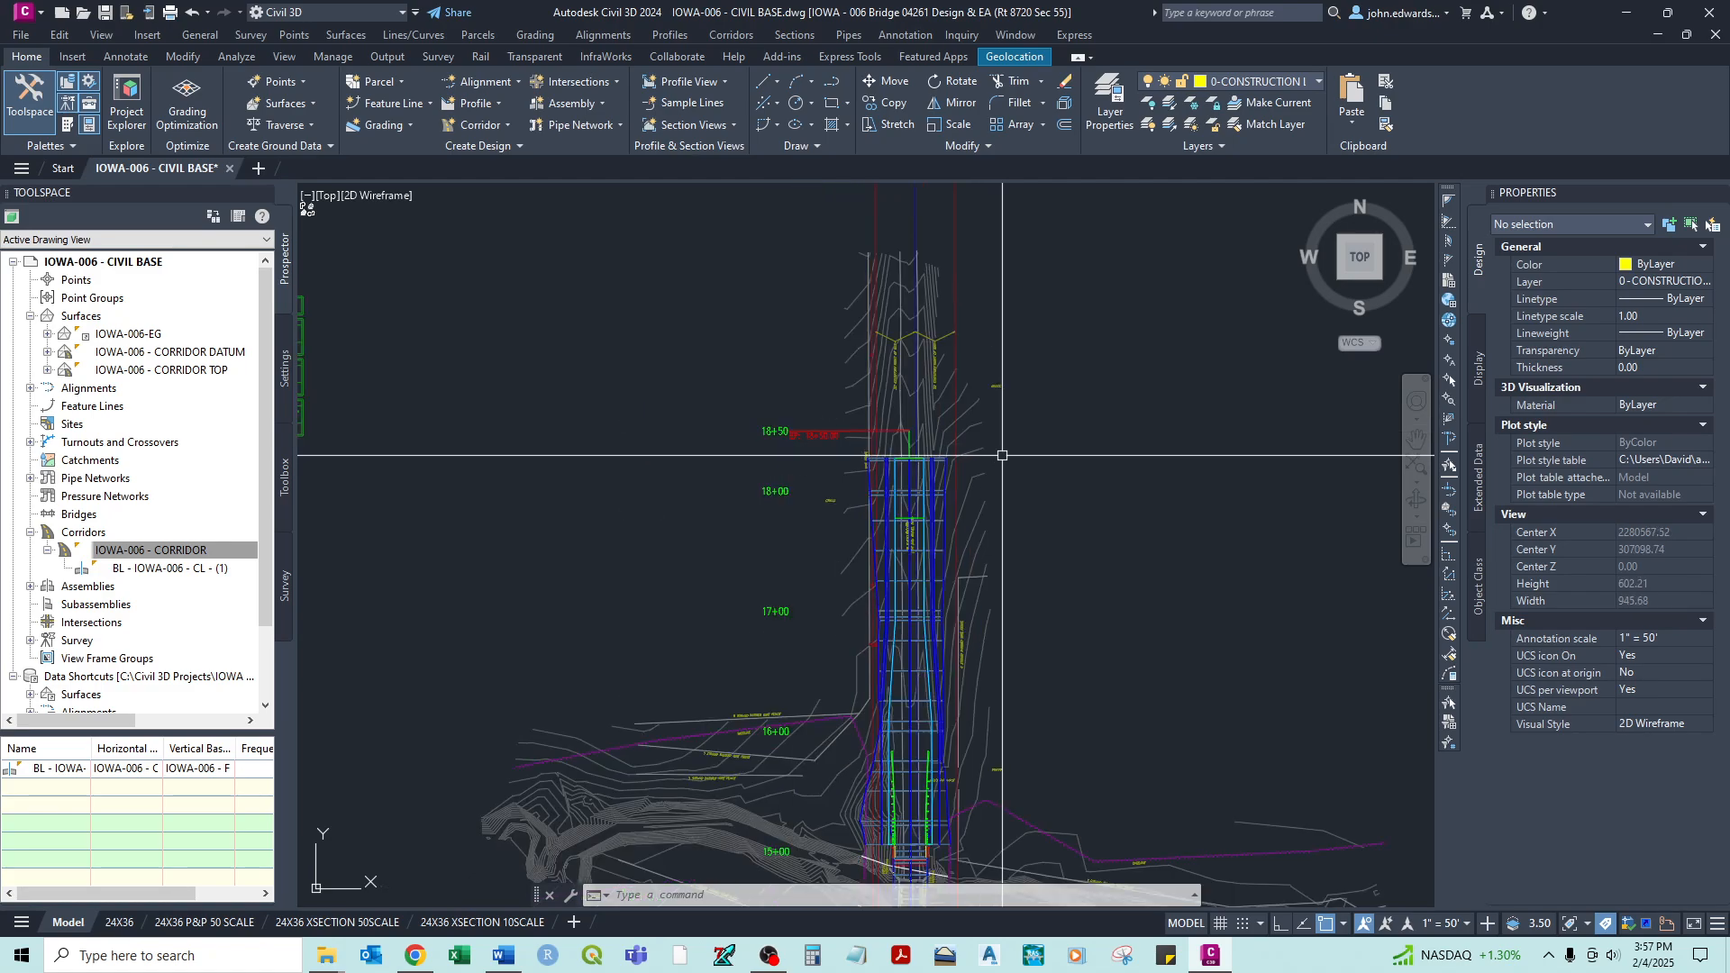
pyautogui.moveTo(995, 452)
pyautogui.mouseDown(button='middle')
pyautogui.moveTo(1045, 558)
pyautogui.moveTo(1016, 389)
pyautogui.mouseUp(button='middle')
pyautogui.scroll(5, 975, 492)
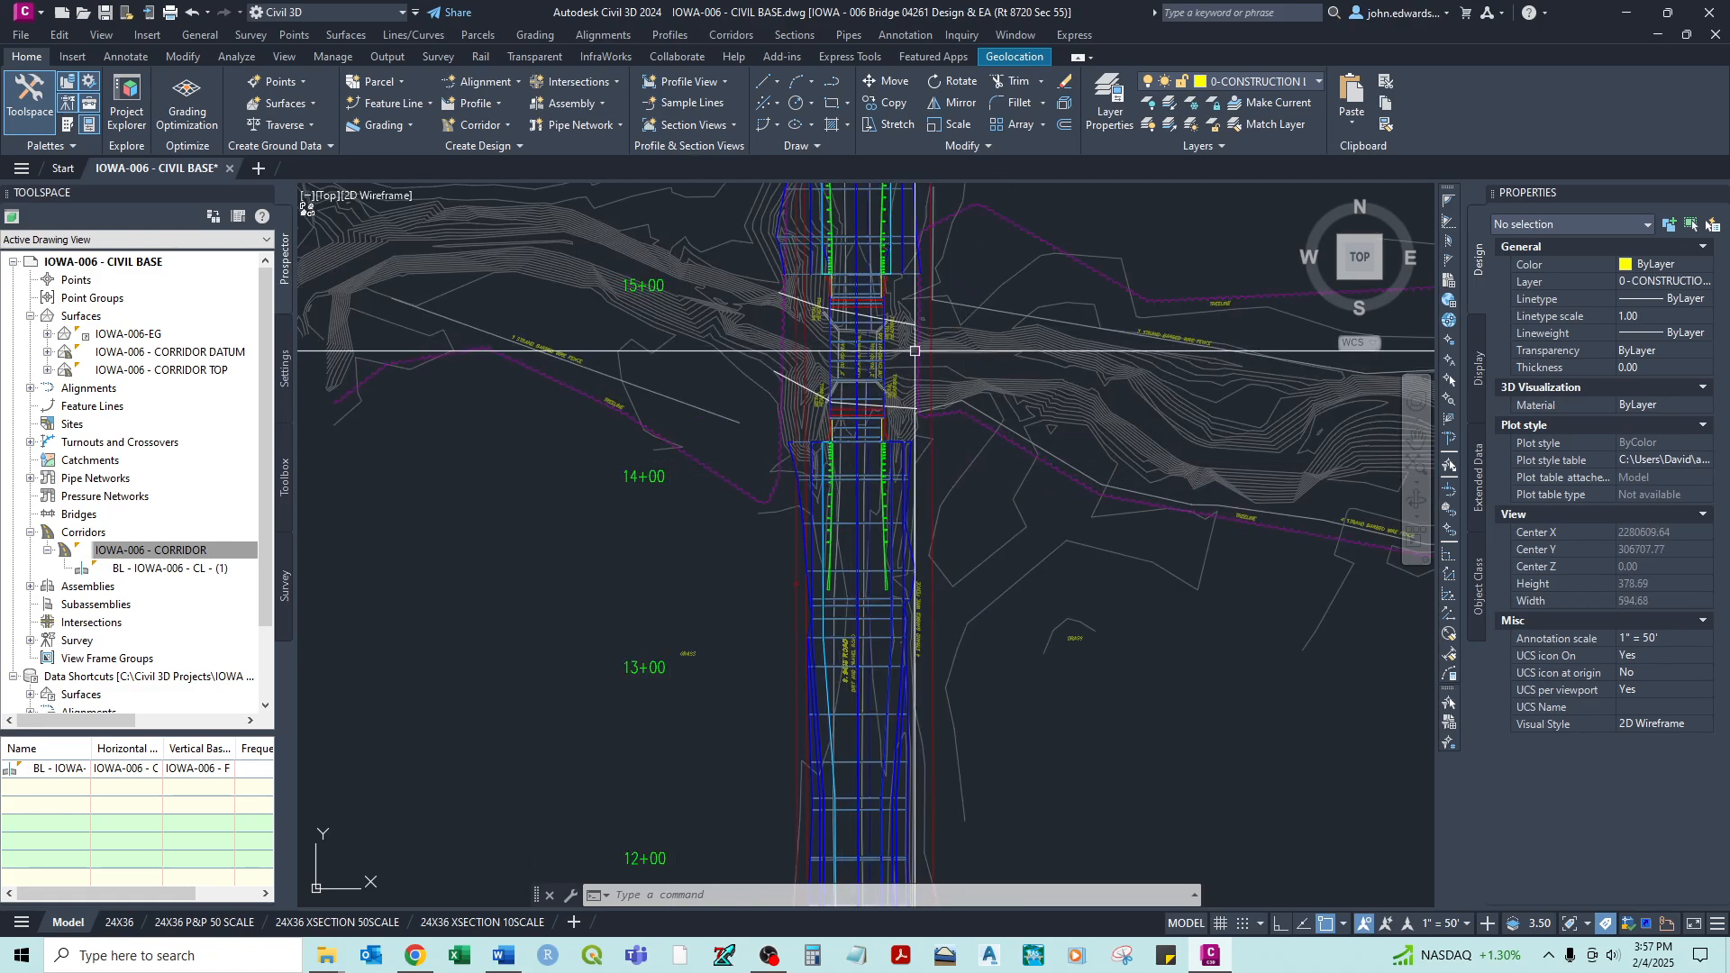
pyautogui.scroll(-2, 1013, 355)
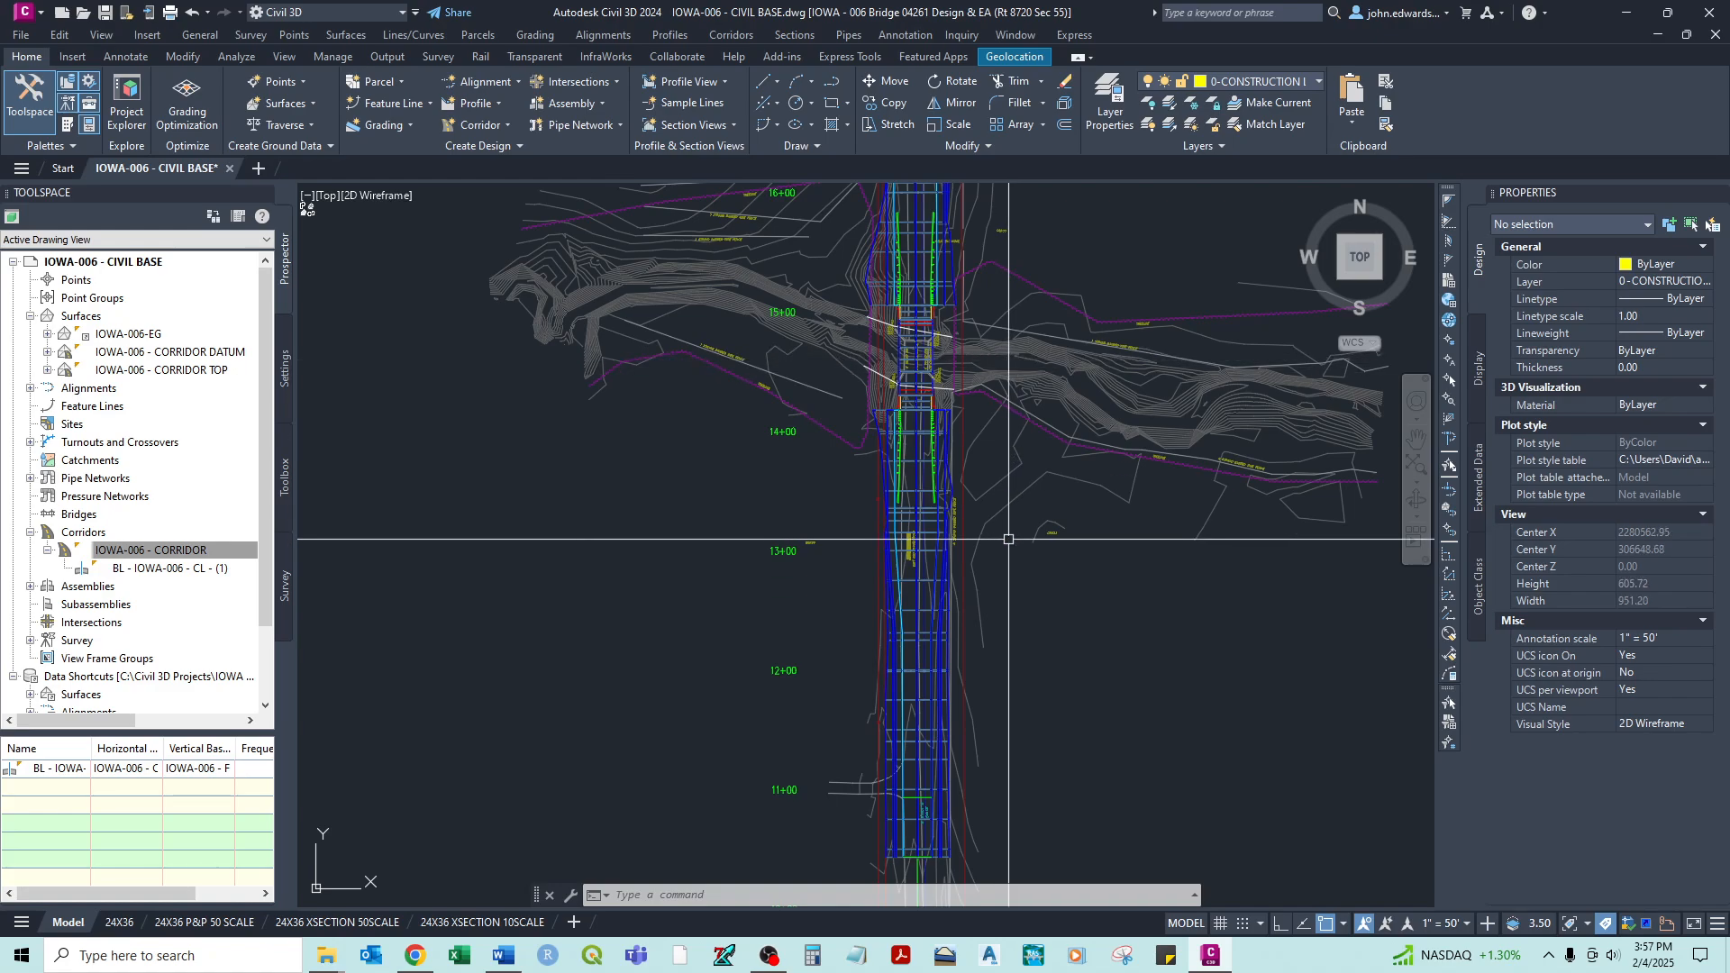
pyautogui.moveTo(1002, 603); pyautogui.dragTo(1010, 464, button='middle')
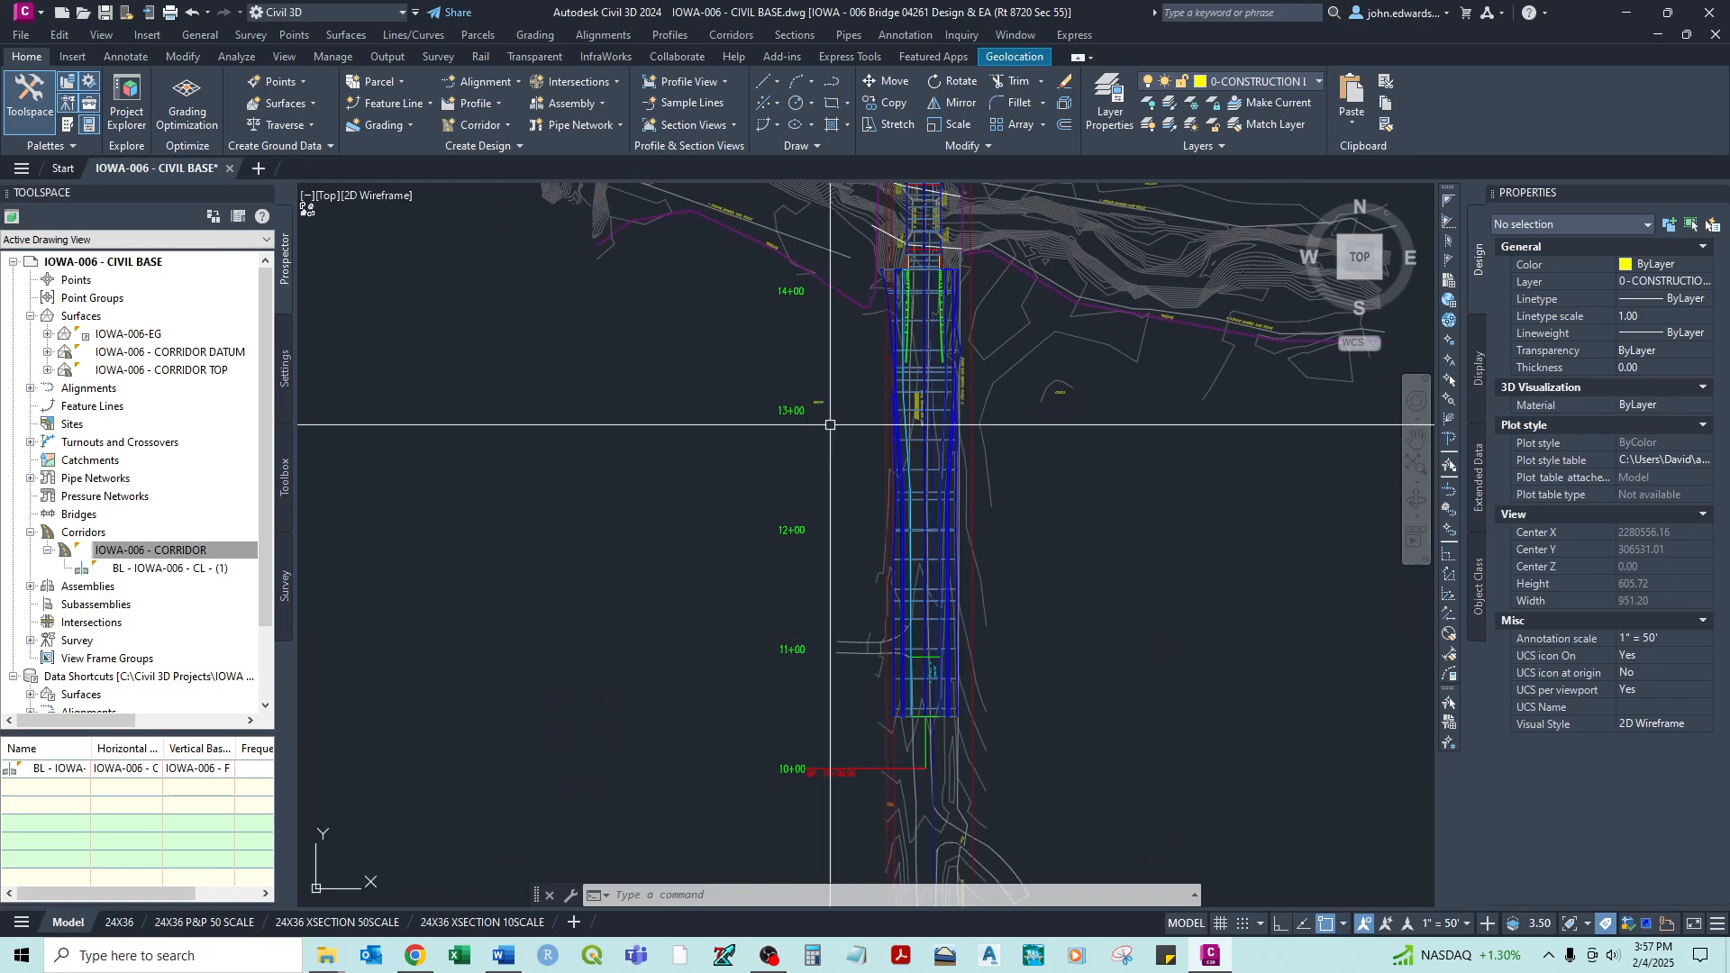
pyautogui.scroll(-2, 1047, 390)
pyautogui.moveTo(1046, 390); pyautogui.dragTo(1010, 544, button='middle')
pyautogui.scroll(-2, 1005, 496)
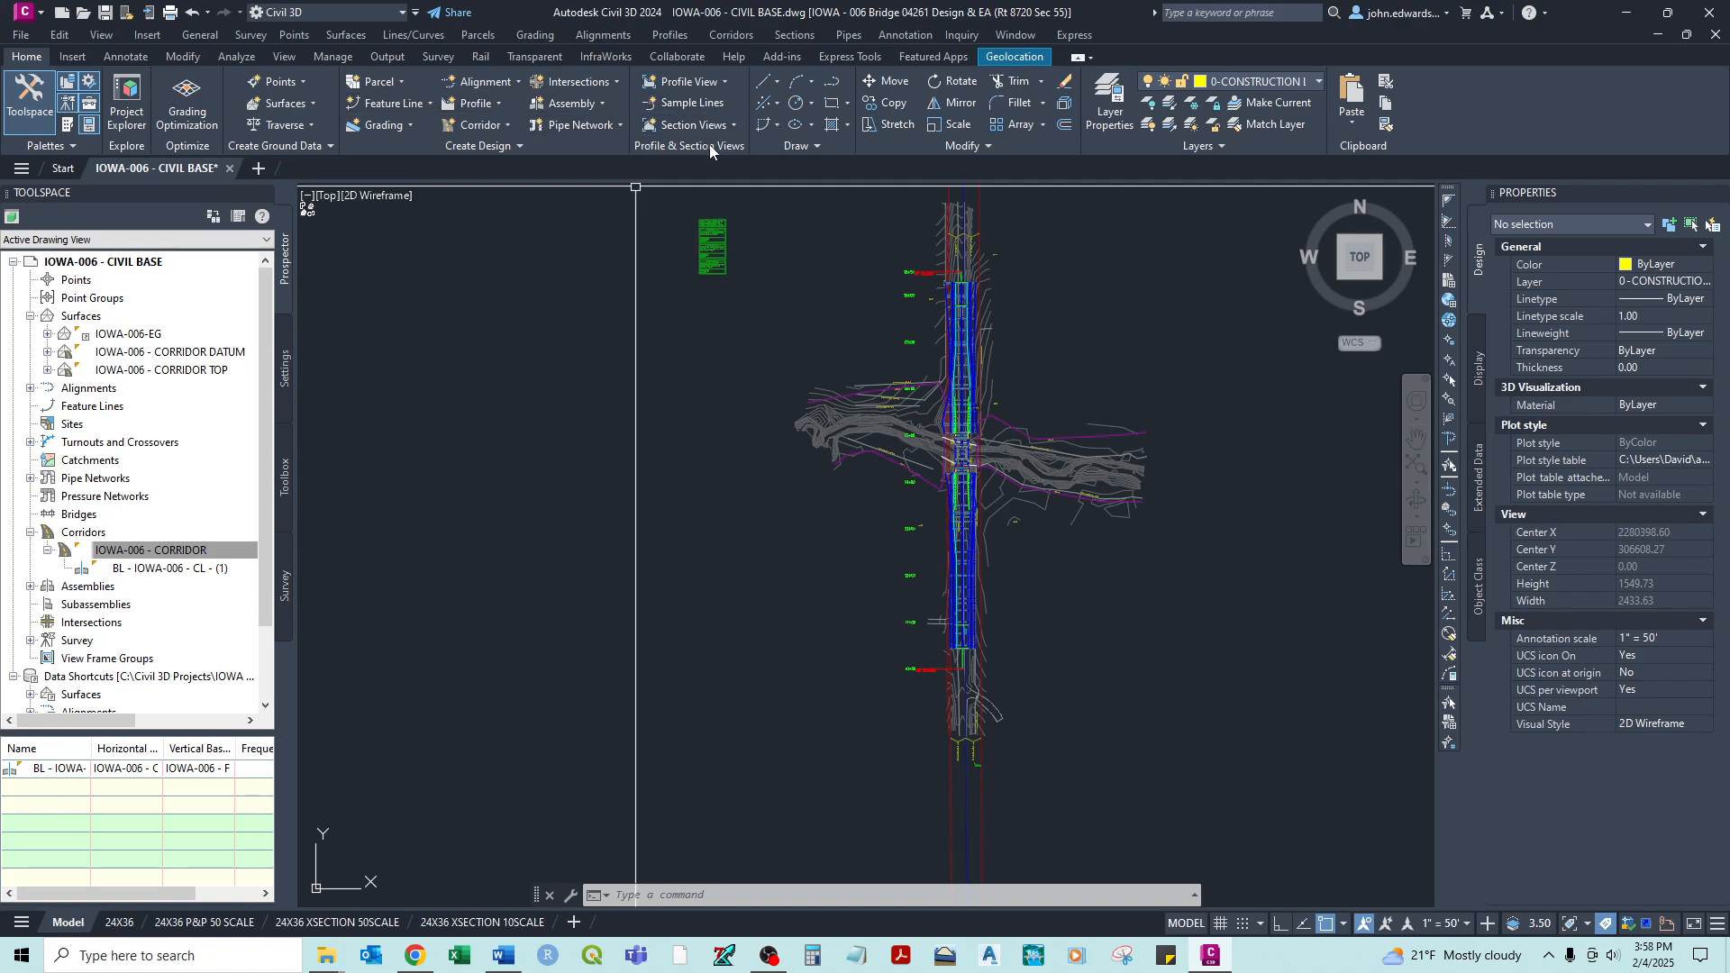
# - Start creating sample lines along the roadway centerline alignment IOWA-006 - CL
pyautogui.click(694, 106)
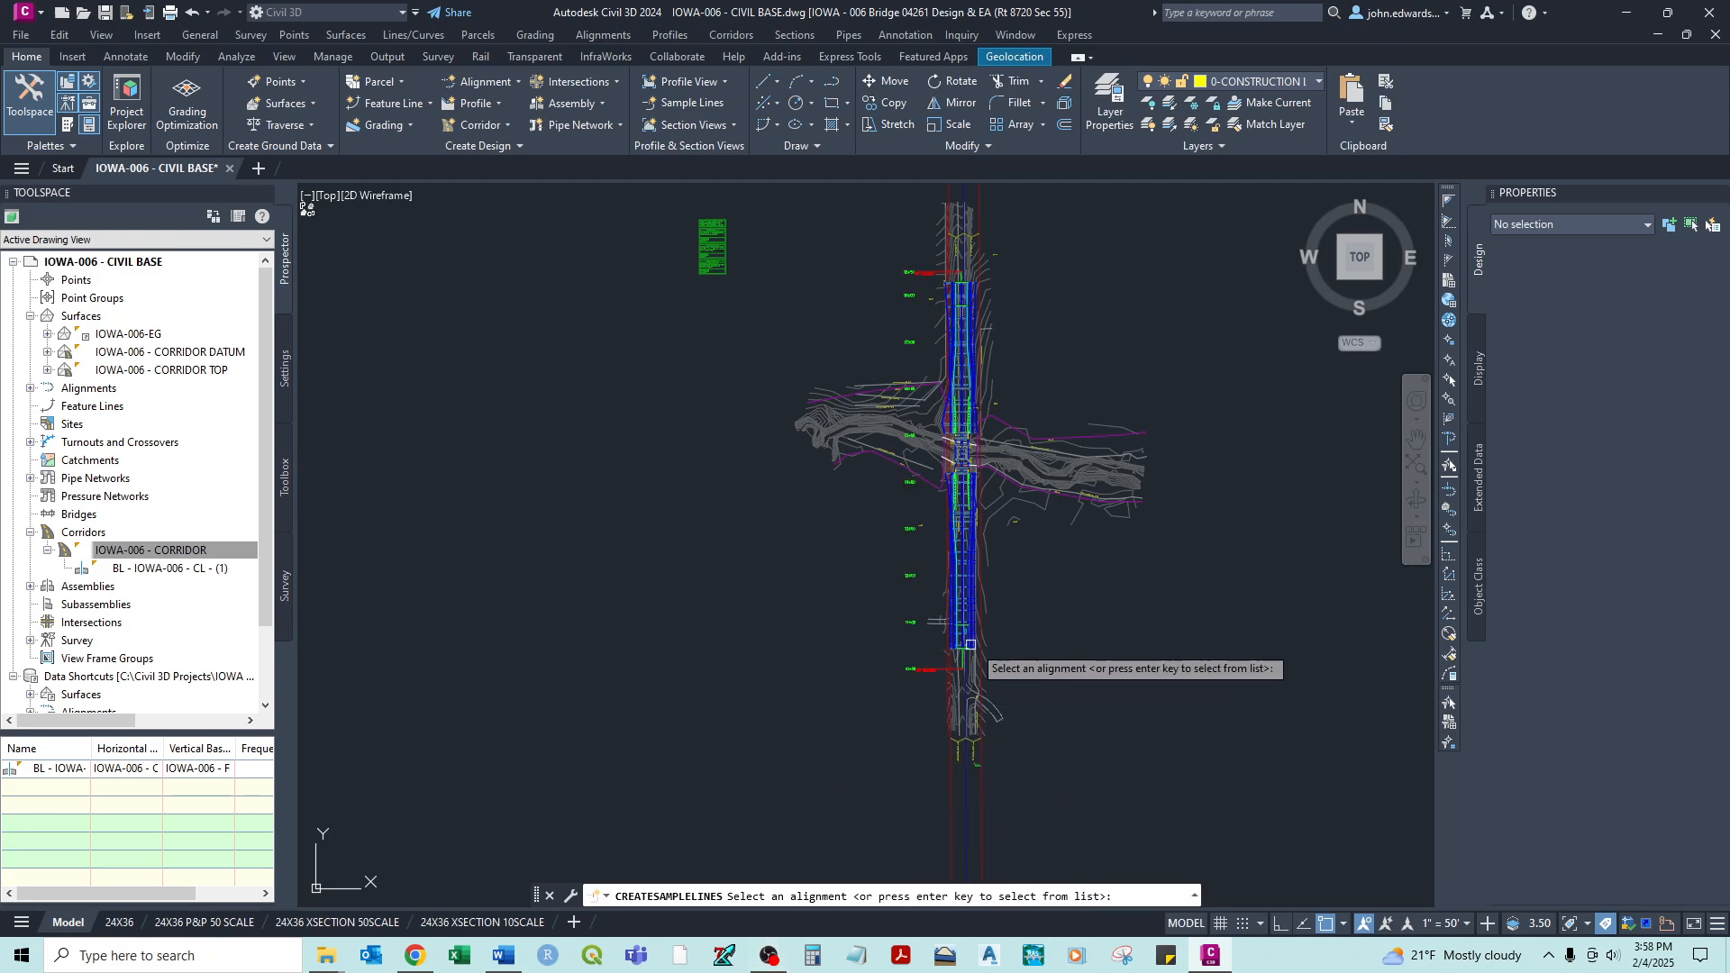
pyautogui.scroll(8, 970, 660)
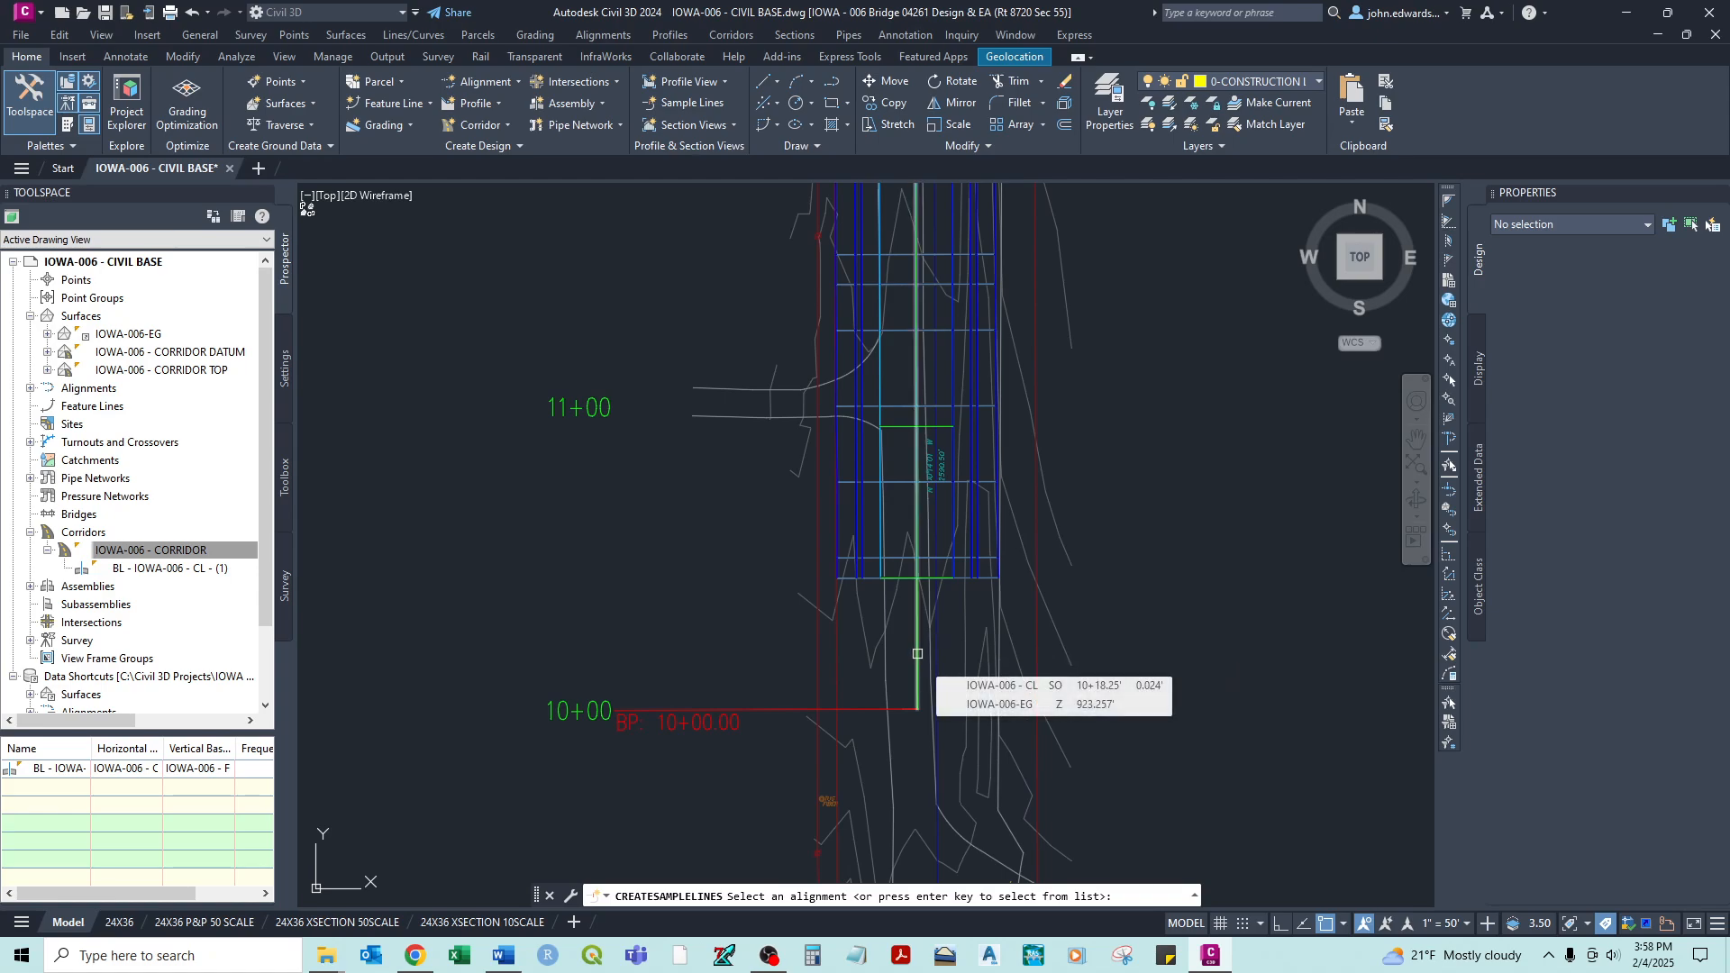
pyautogui.click(918, 654)
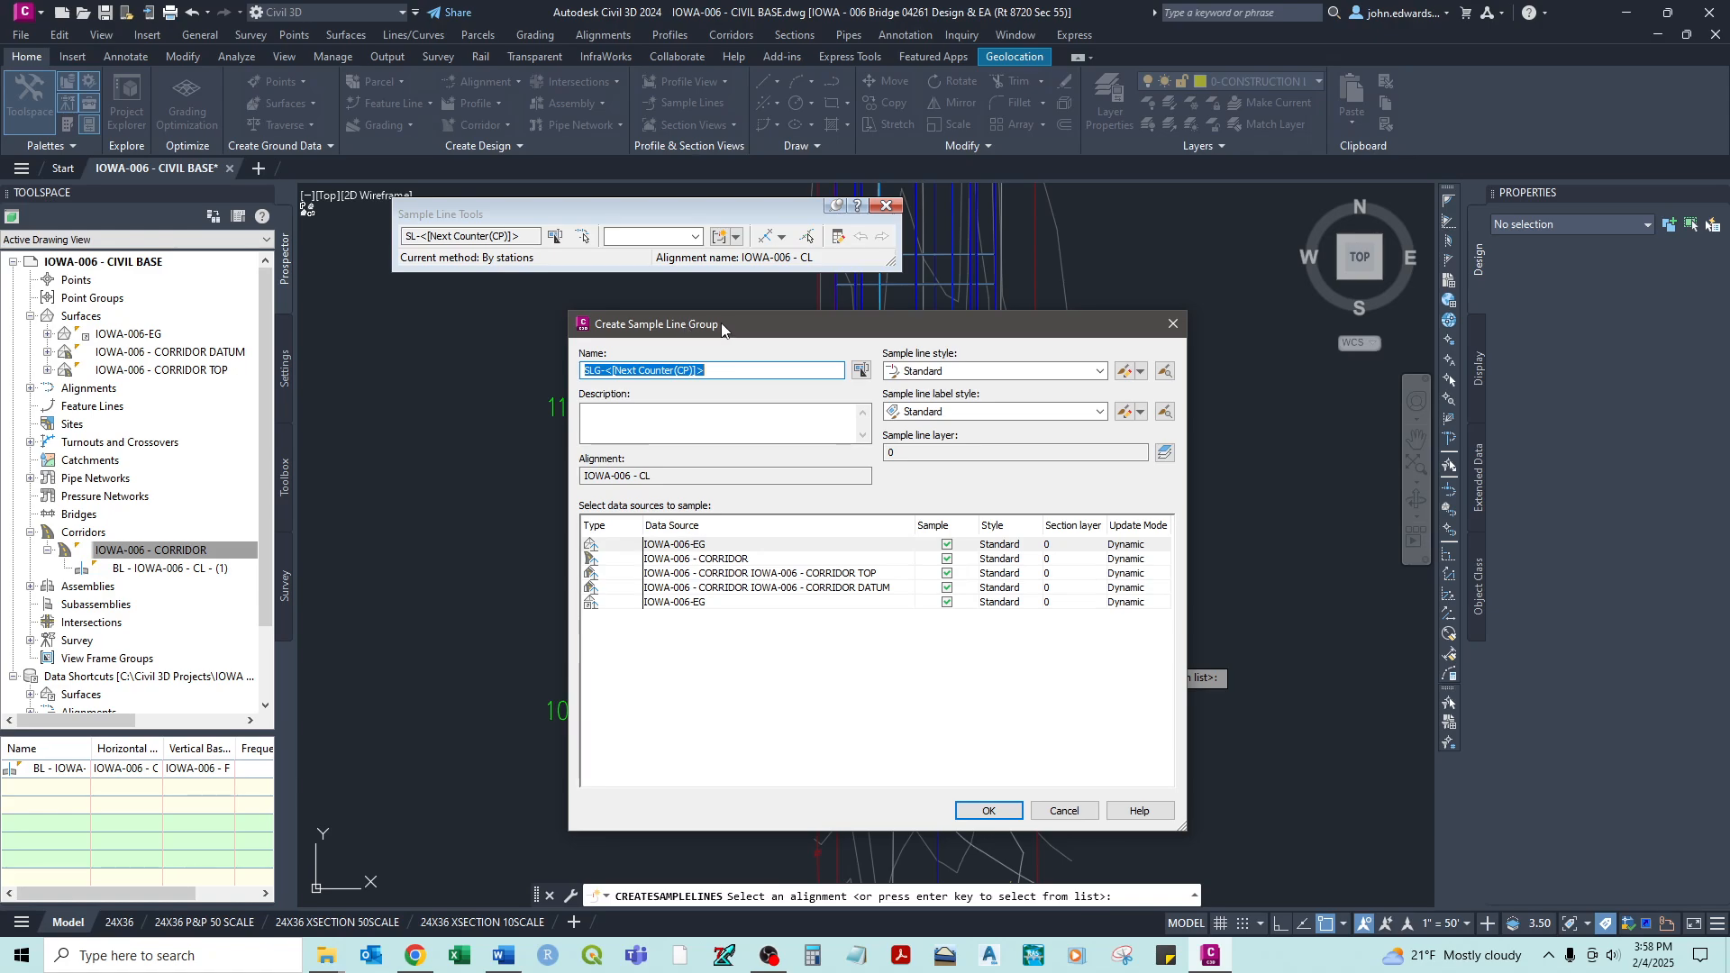
# - Name the new sample line group ROADWAY CL
pyautogui.moveTo(721, 322); pyautogui.dragTo(678, 315)
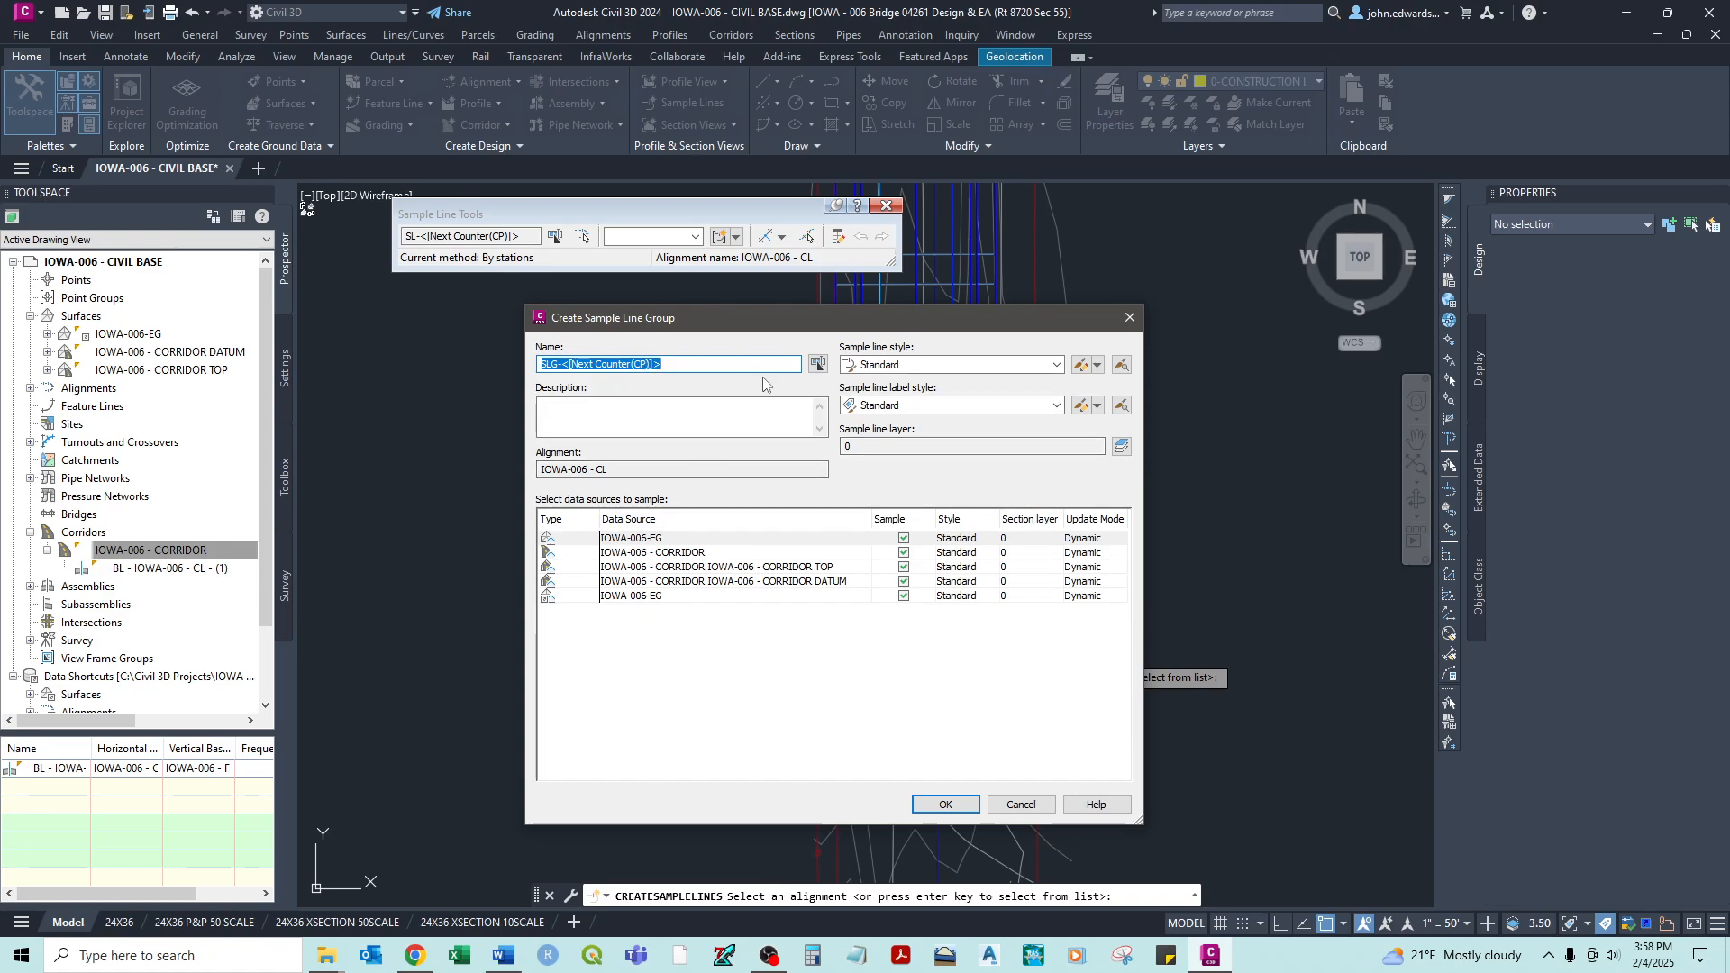
pyautogui.moveTo(712, 365); pyautogui.dragTo(546, 362)
pyautogui.write('RAODWA')
pyautogui.press('BackSpace')
pyautogui.press('BackSpace')
pyautogui.press('BackSpace')
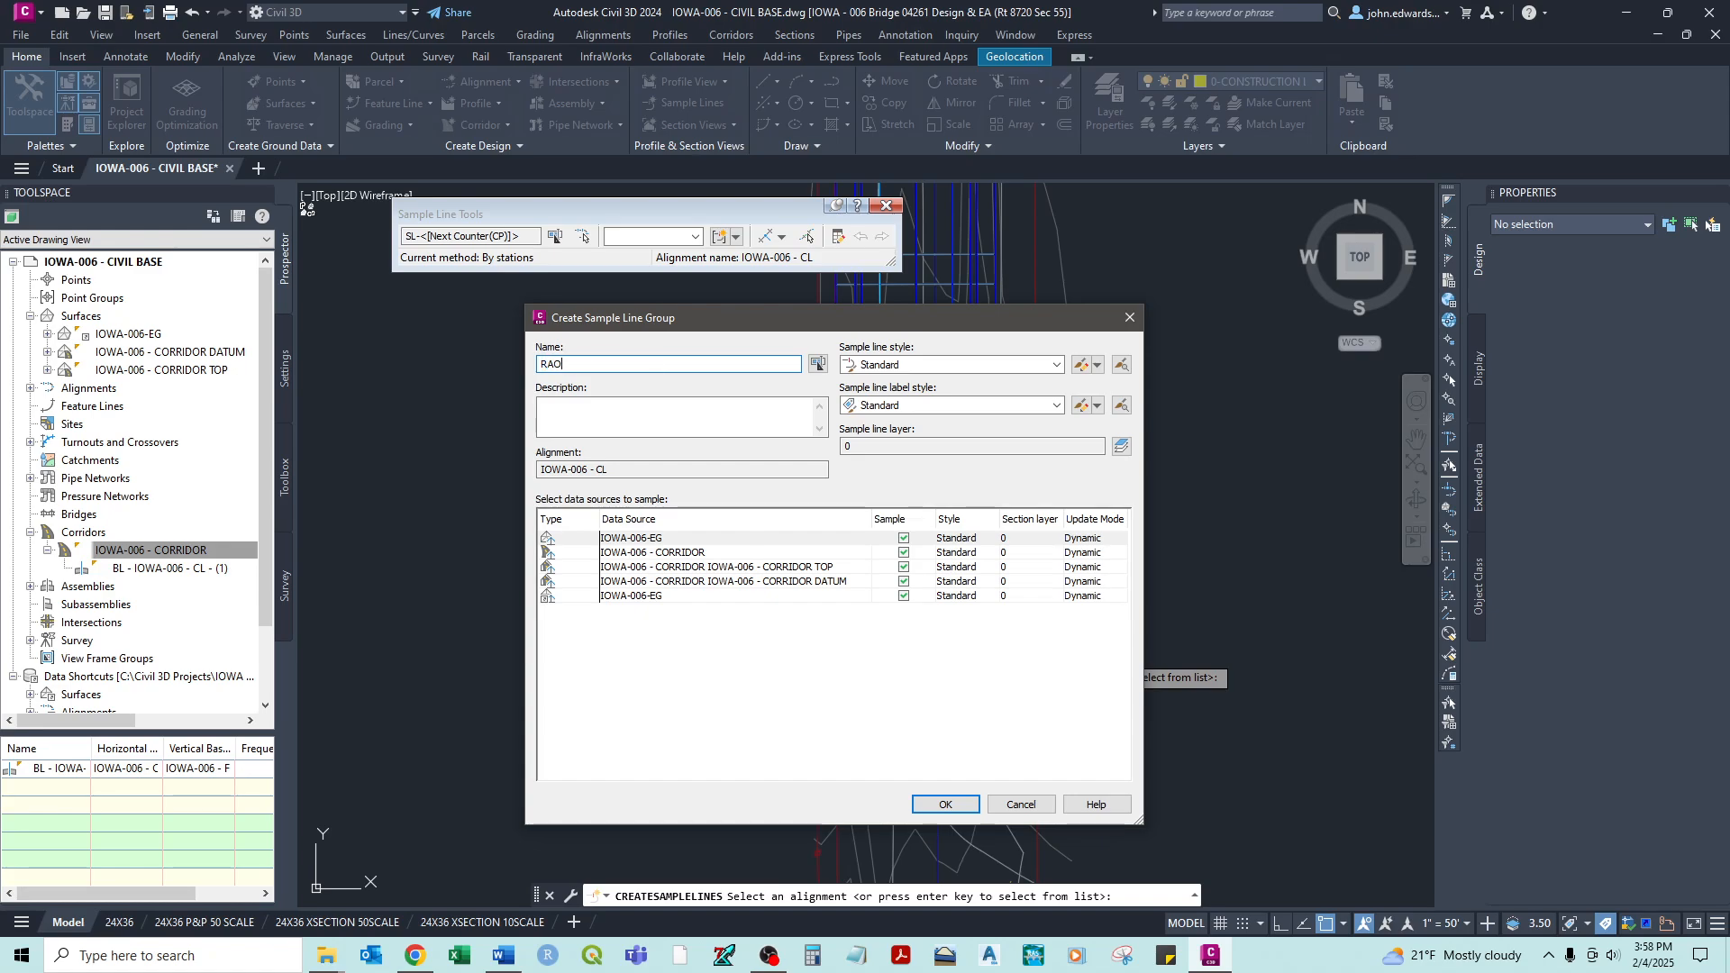
pyautogui.write('DWAY CL')
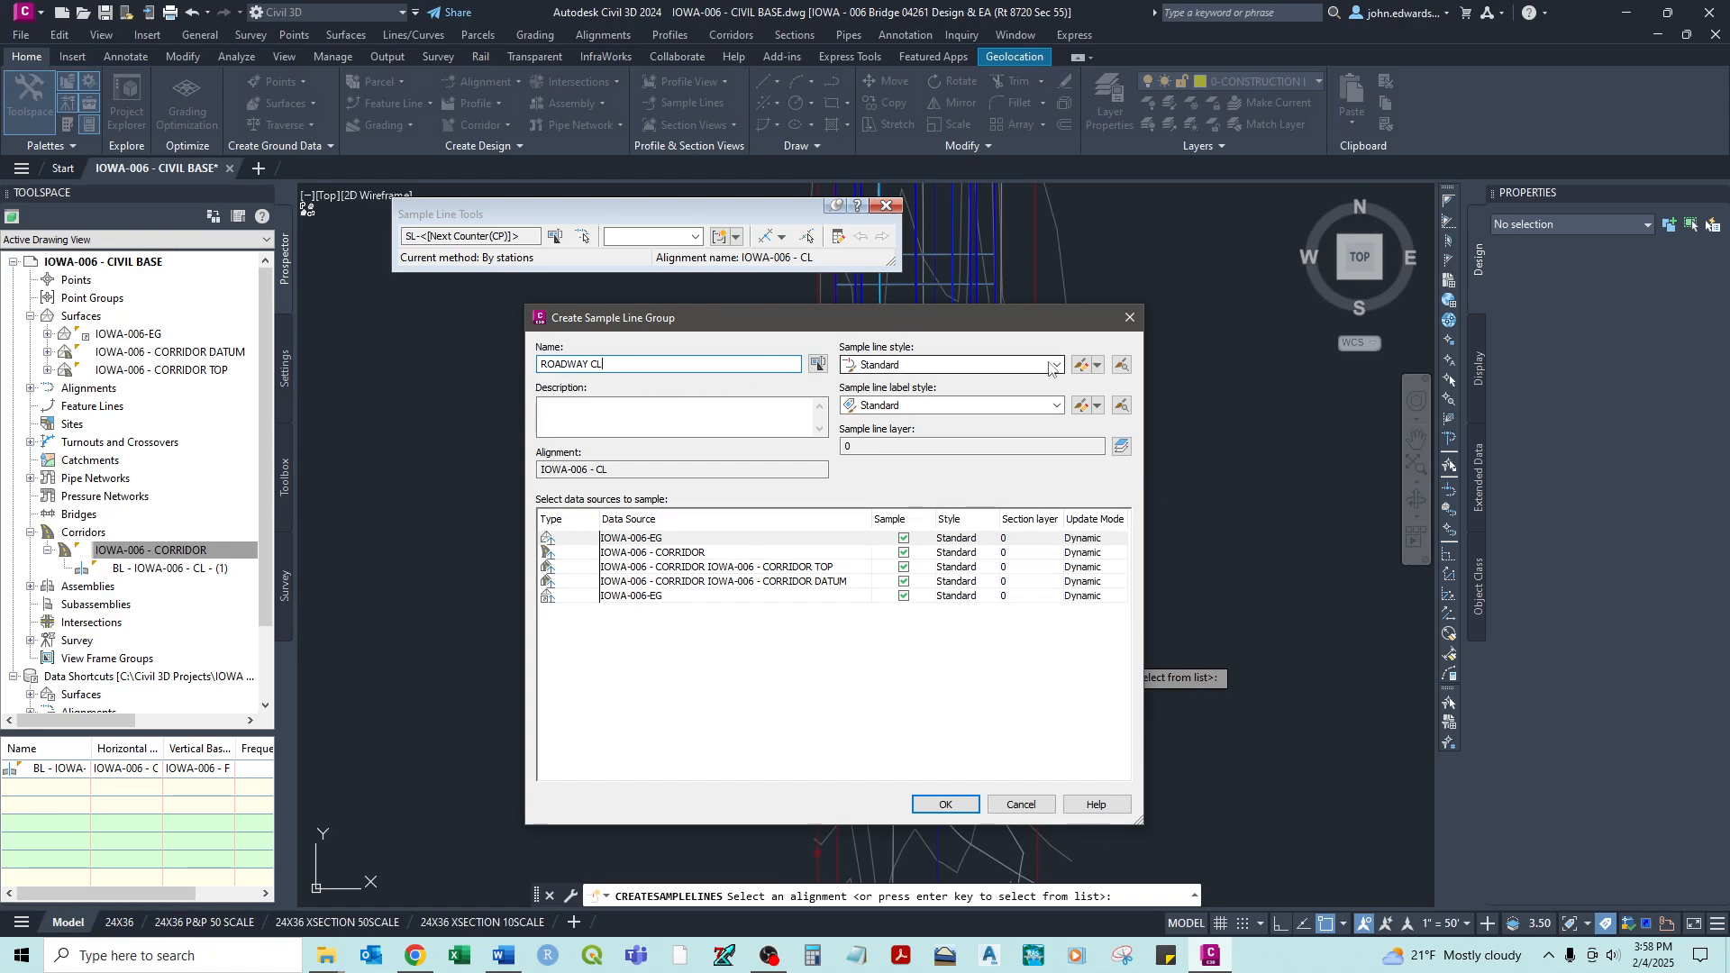
# - Set the group's sample line style to Road Sample Line and its label style to Section Station
pyautogui.click(969, 366)
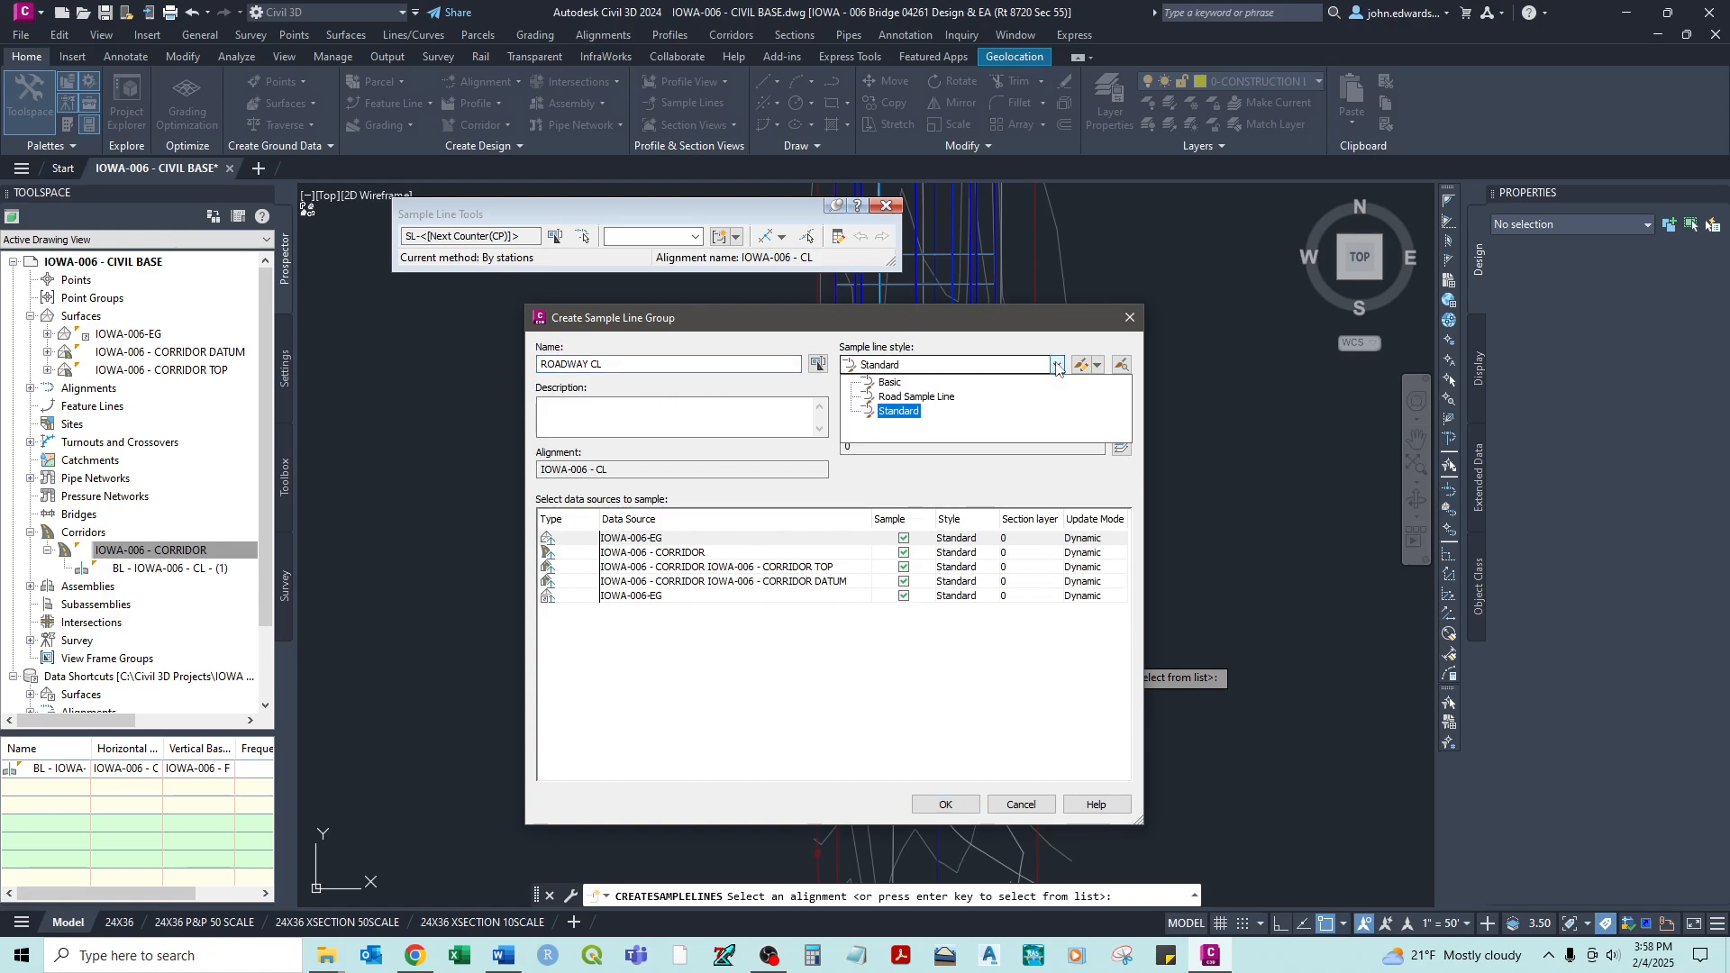
pyautogui.click(900, 398)
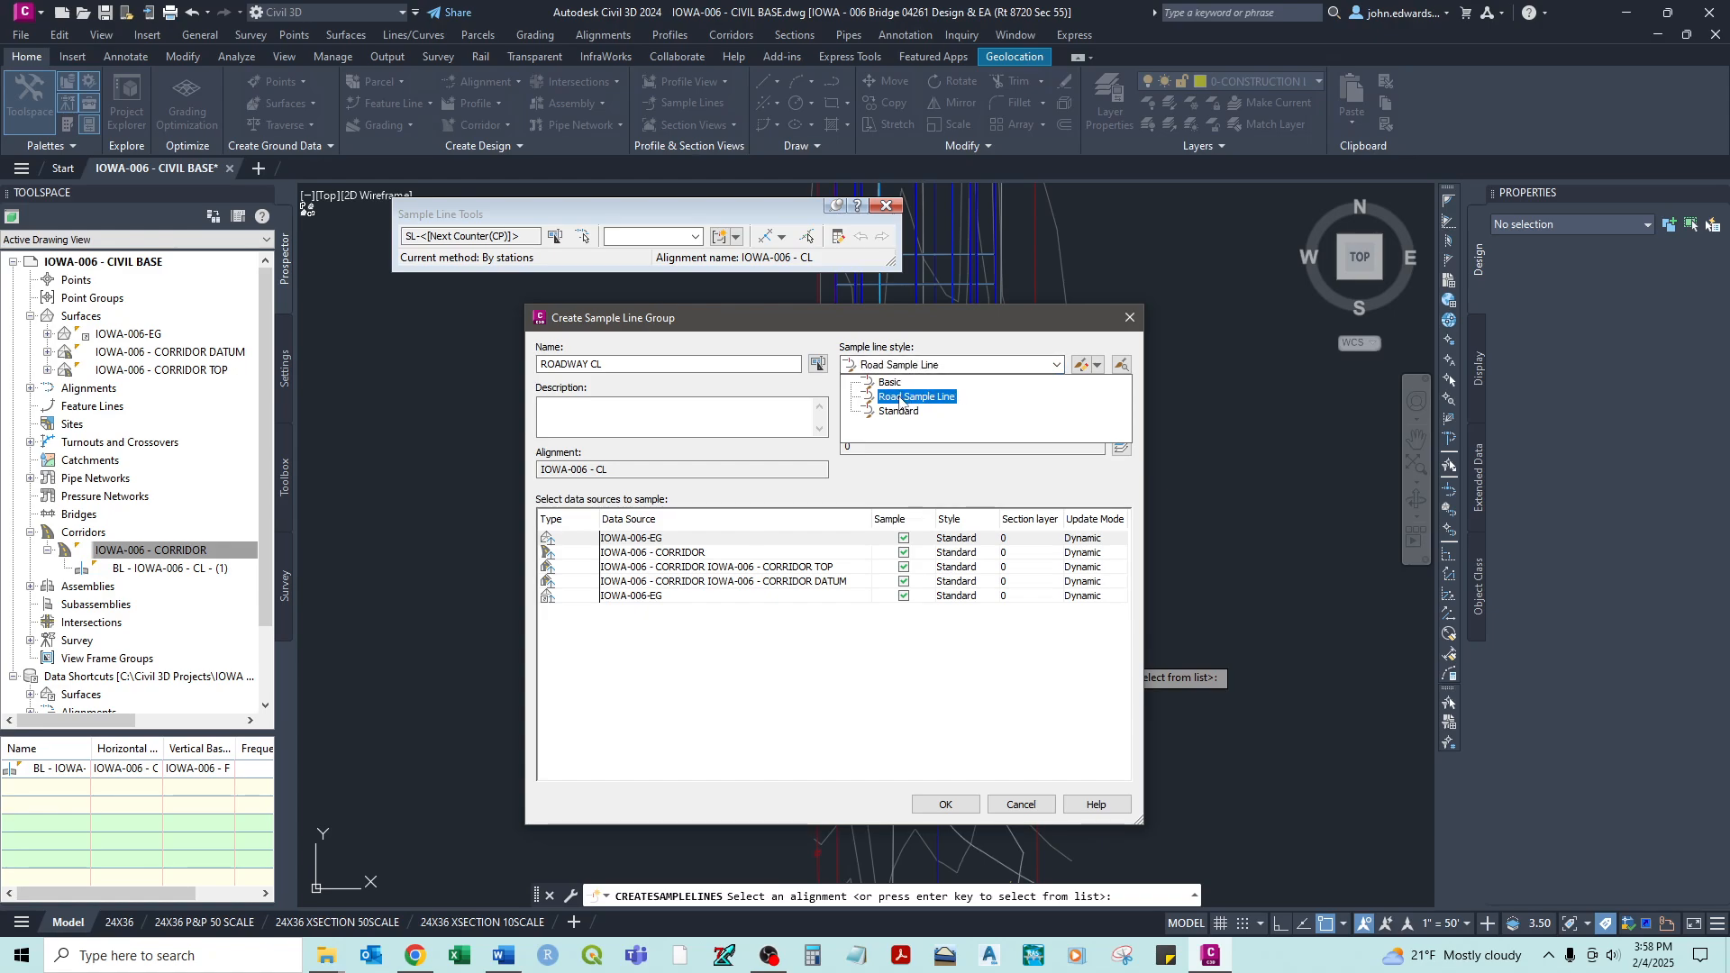
pyautogui.click(899, 399)
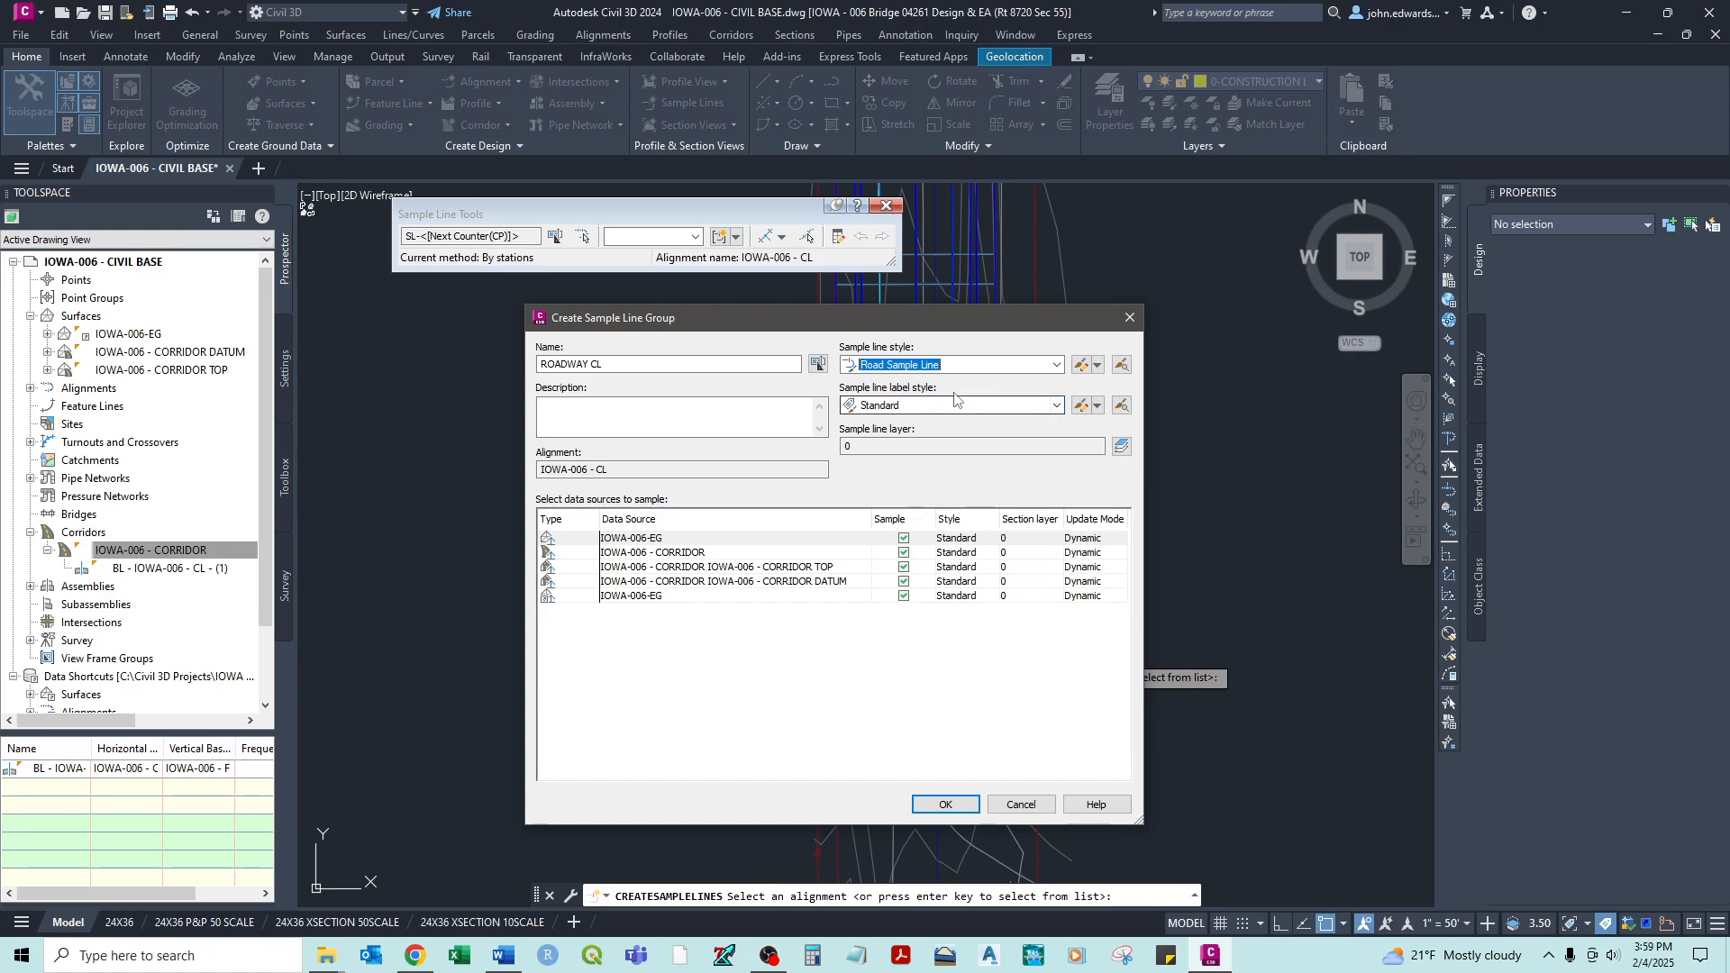
pyautogui.click(1060, 407)
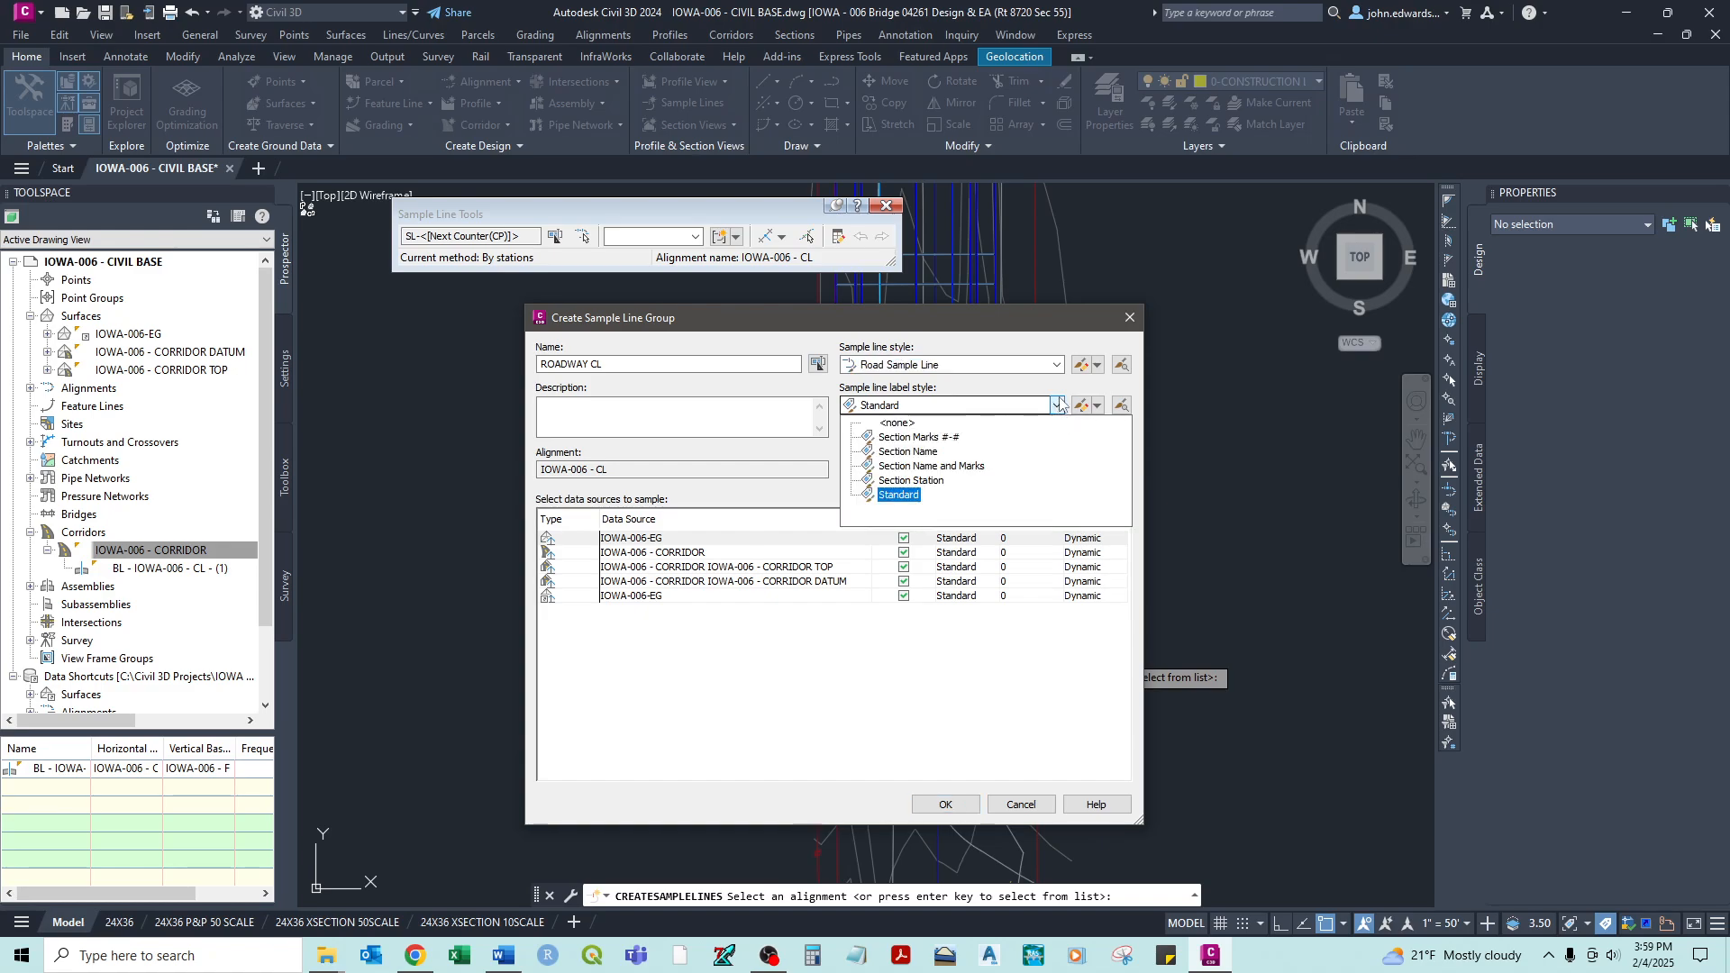
pyautogui.click(927, 482)
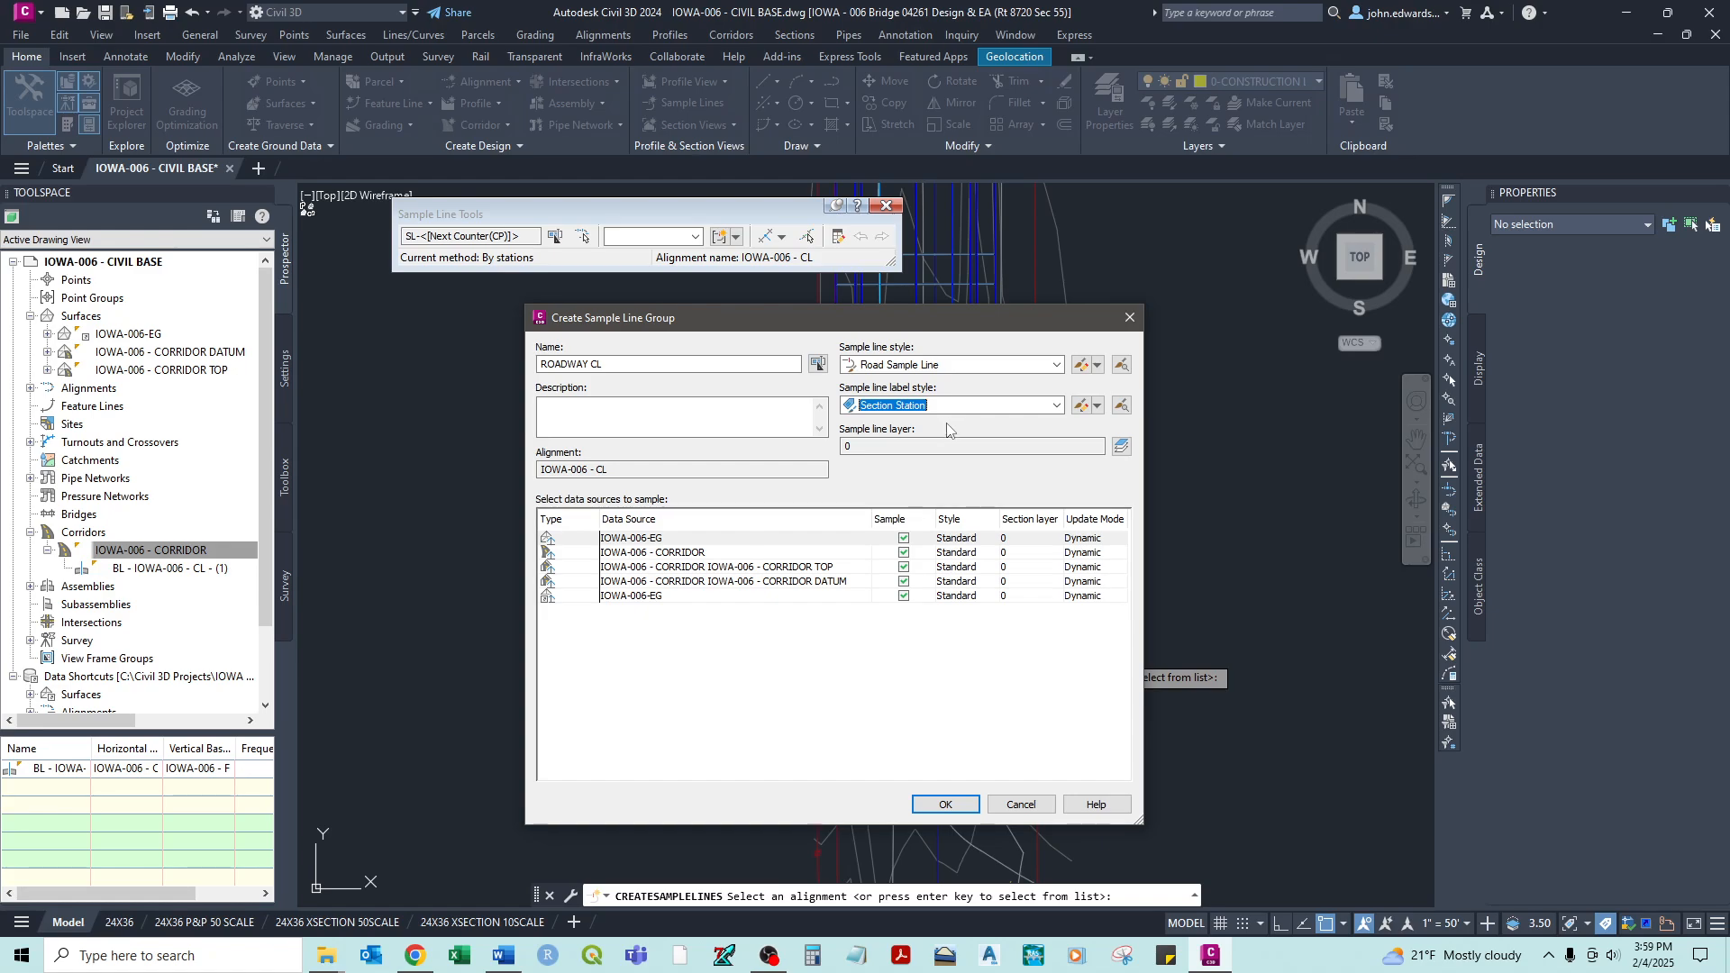
# - Assign the sample lines to the layer C-ROAD-SAMP
pyautogui.click(1122, 448)
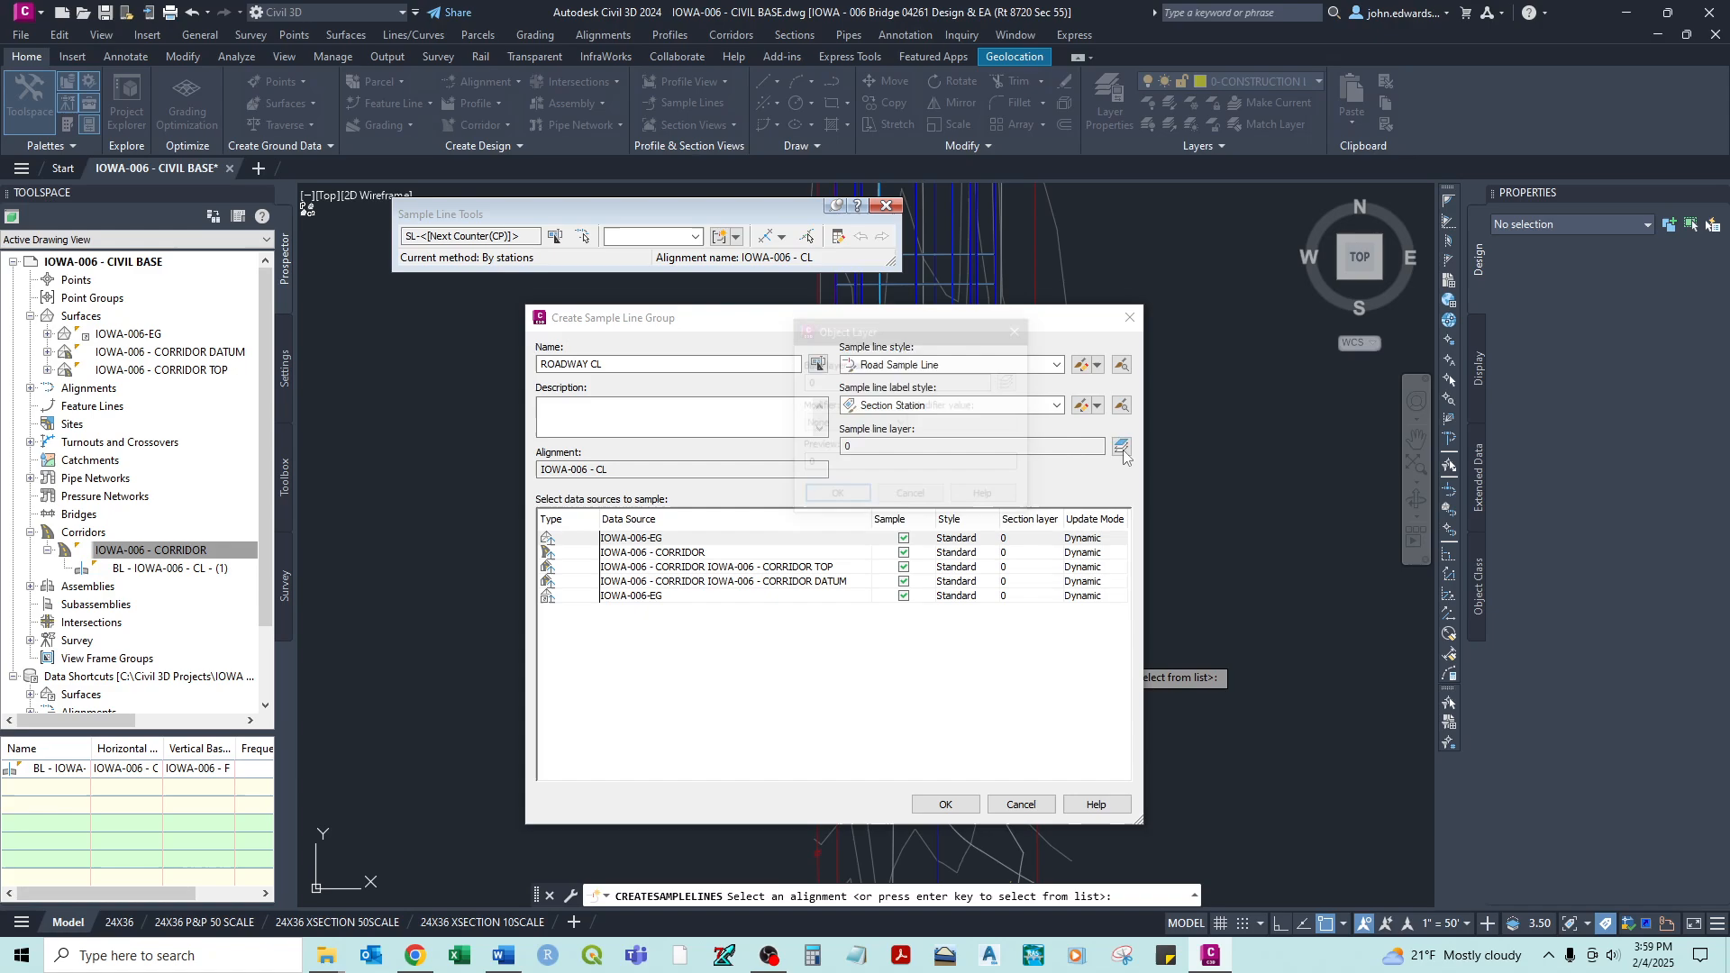
pyautogui.click(1012, 387)
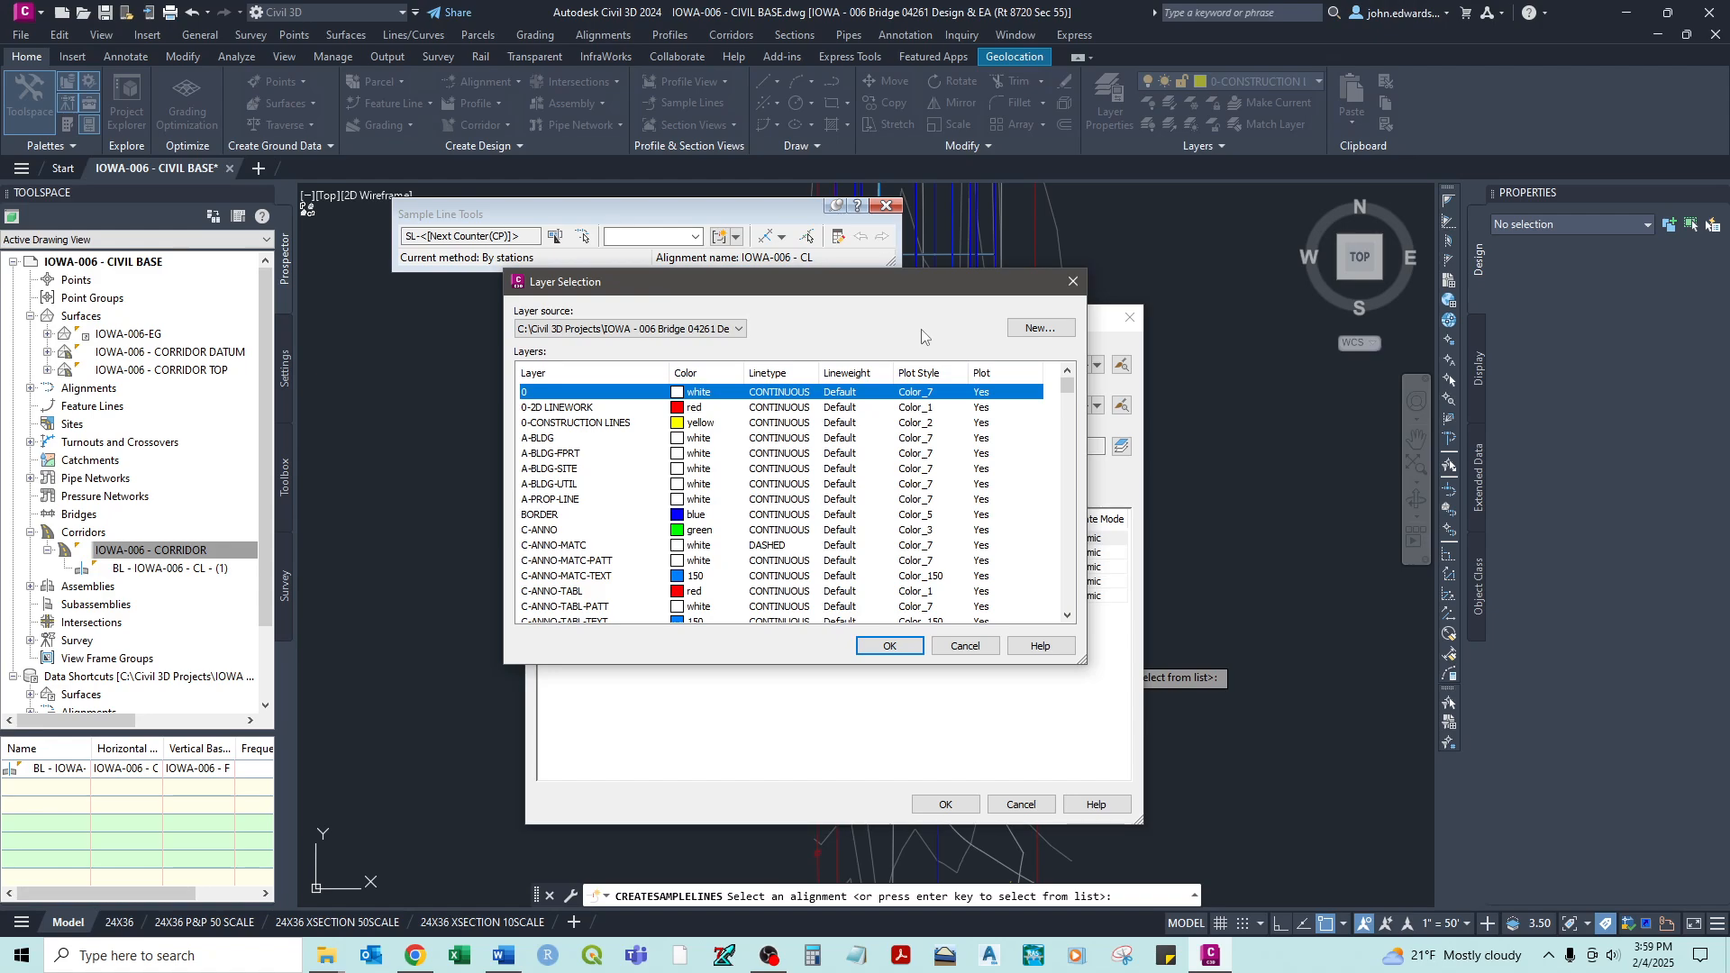
pyautogui.scroll(-5, 634, 520)
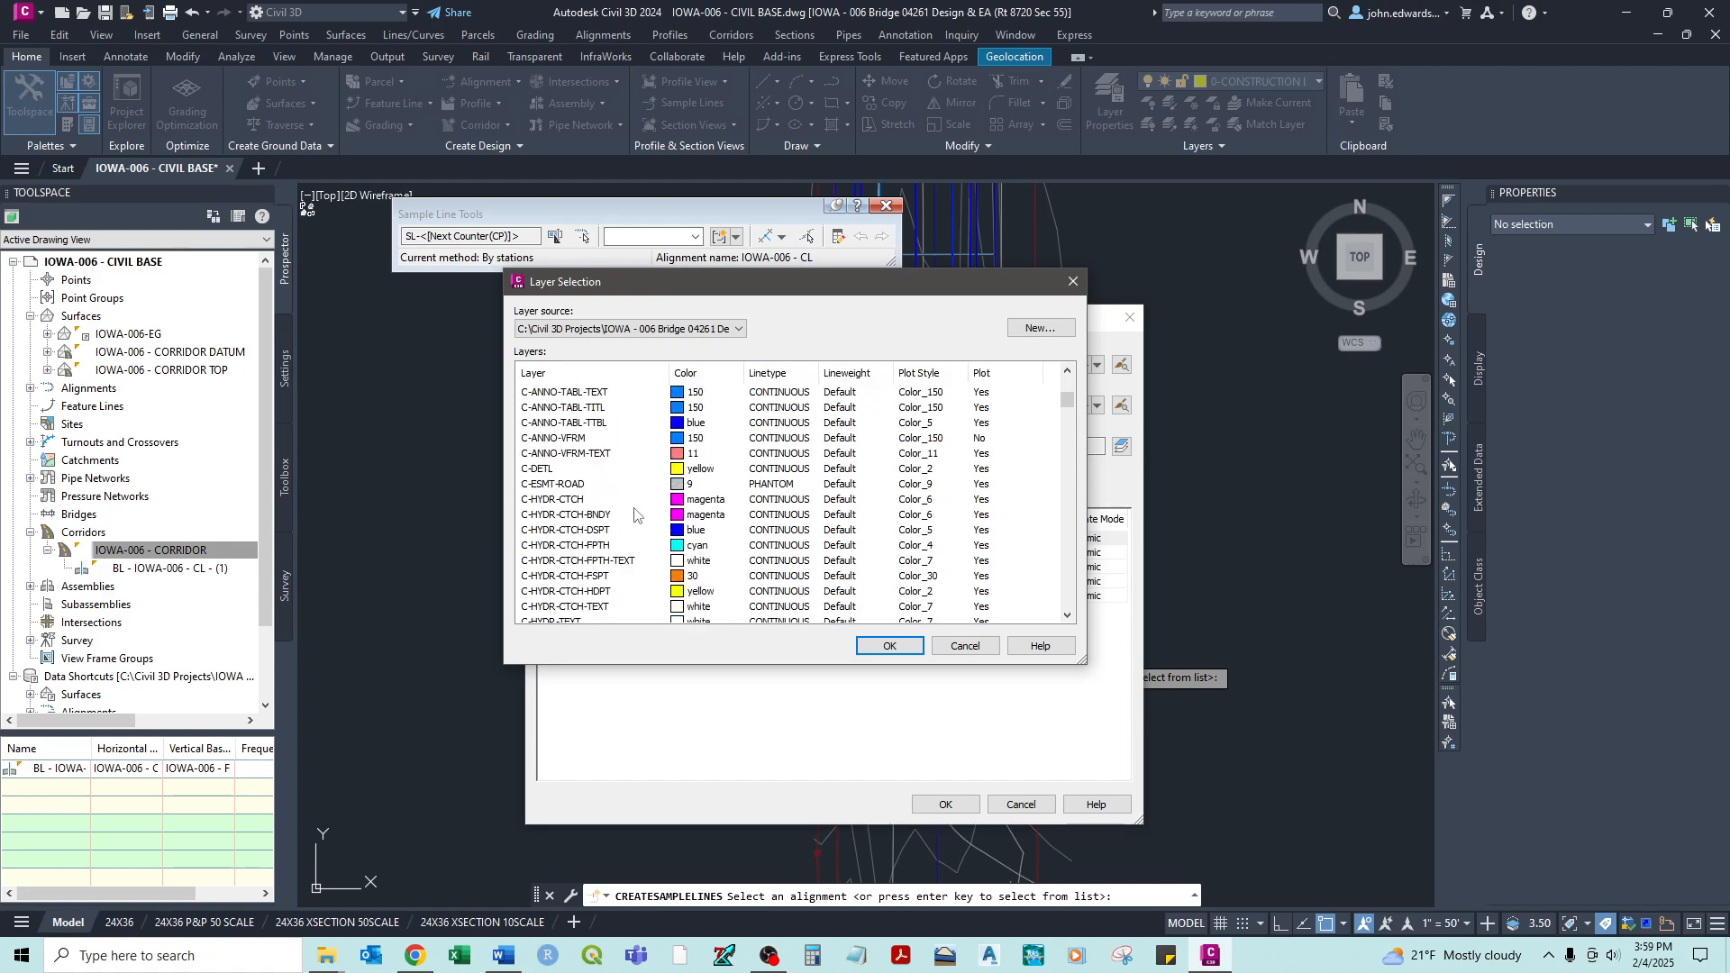
pyautogui.scroll(-10, 634, 516)
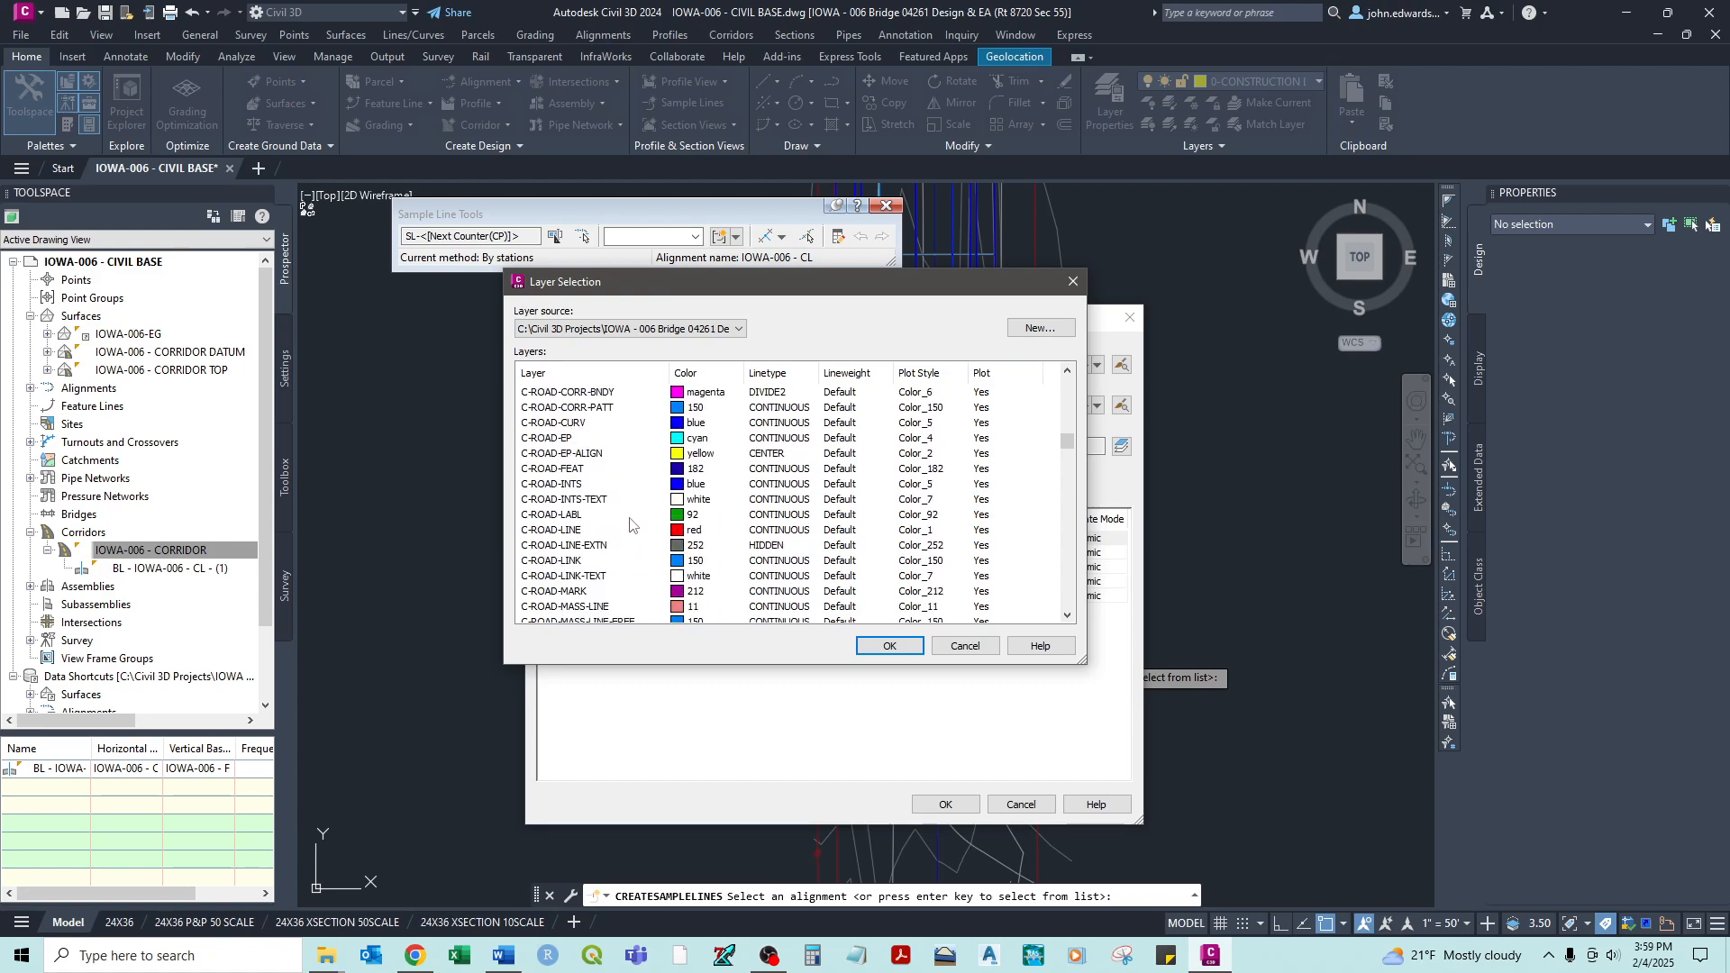
pyautogui.scroll(-10, 629, 522)
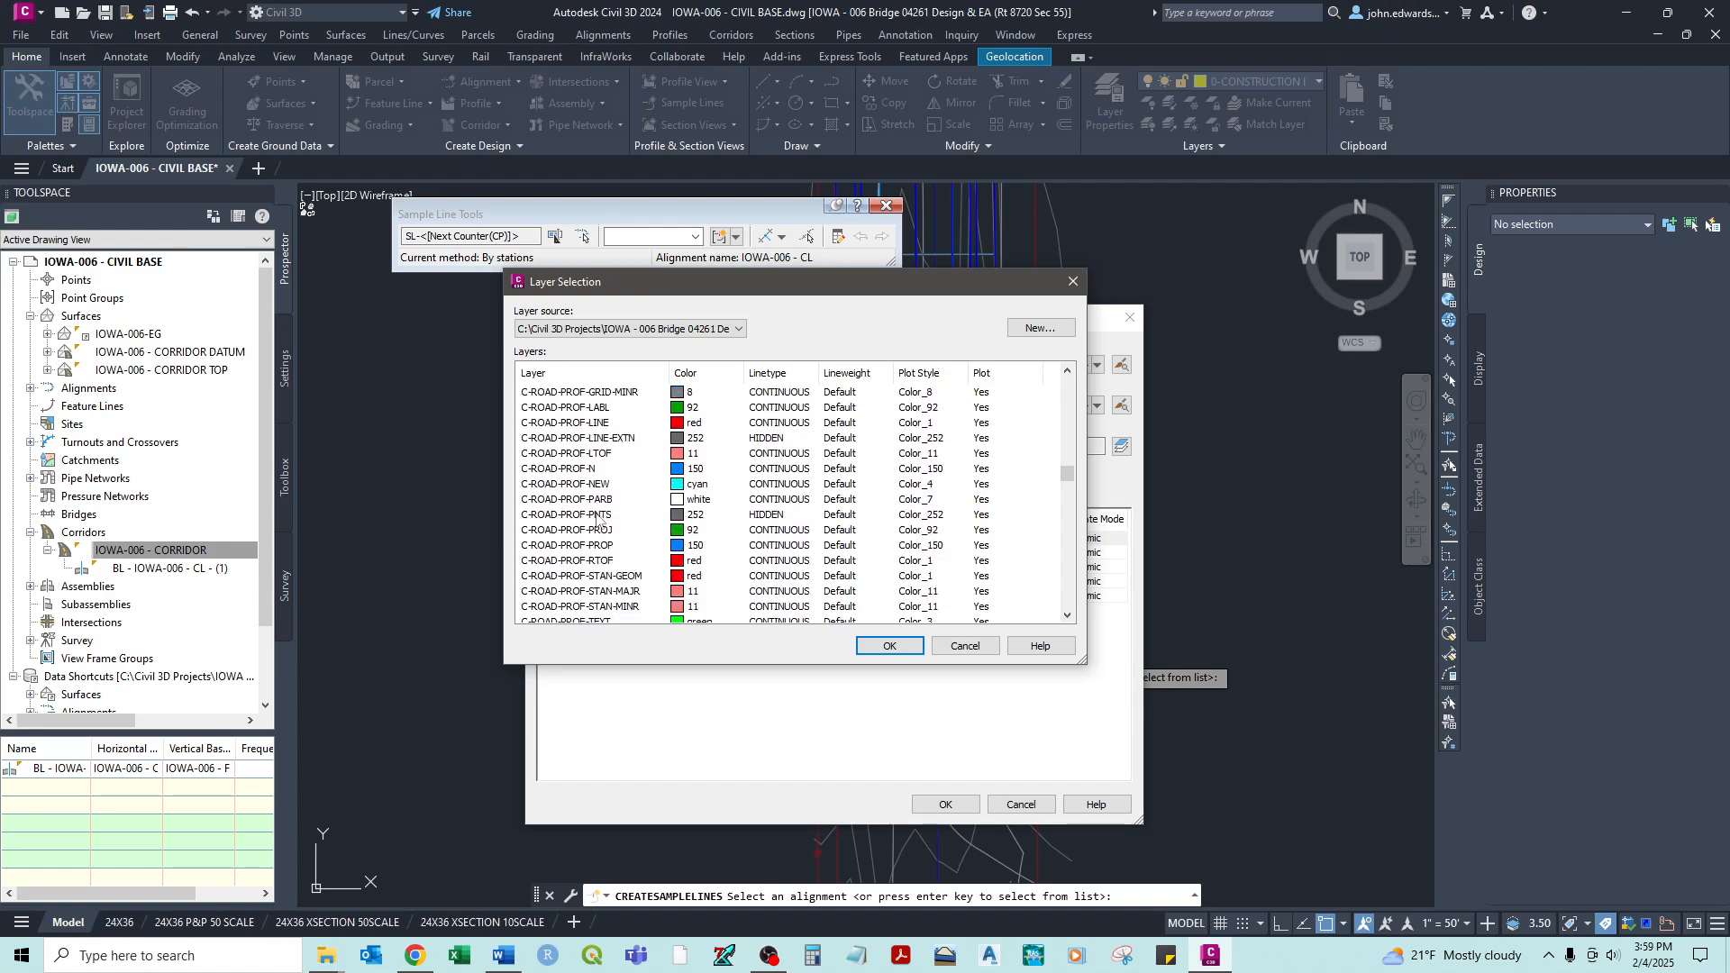
pyautogui.scroll(-4, 567, 526)
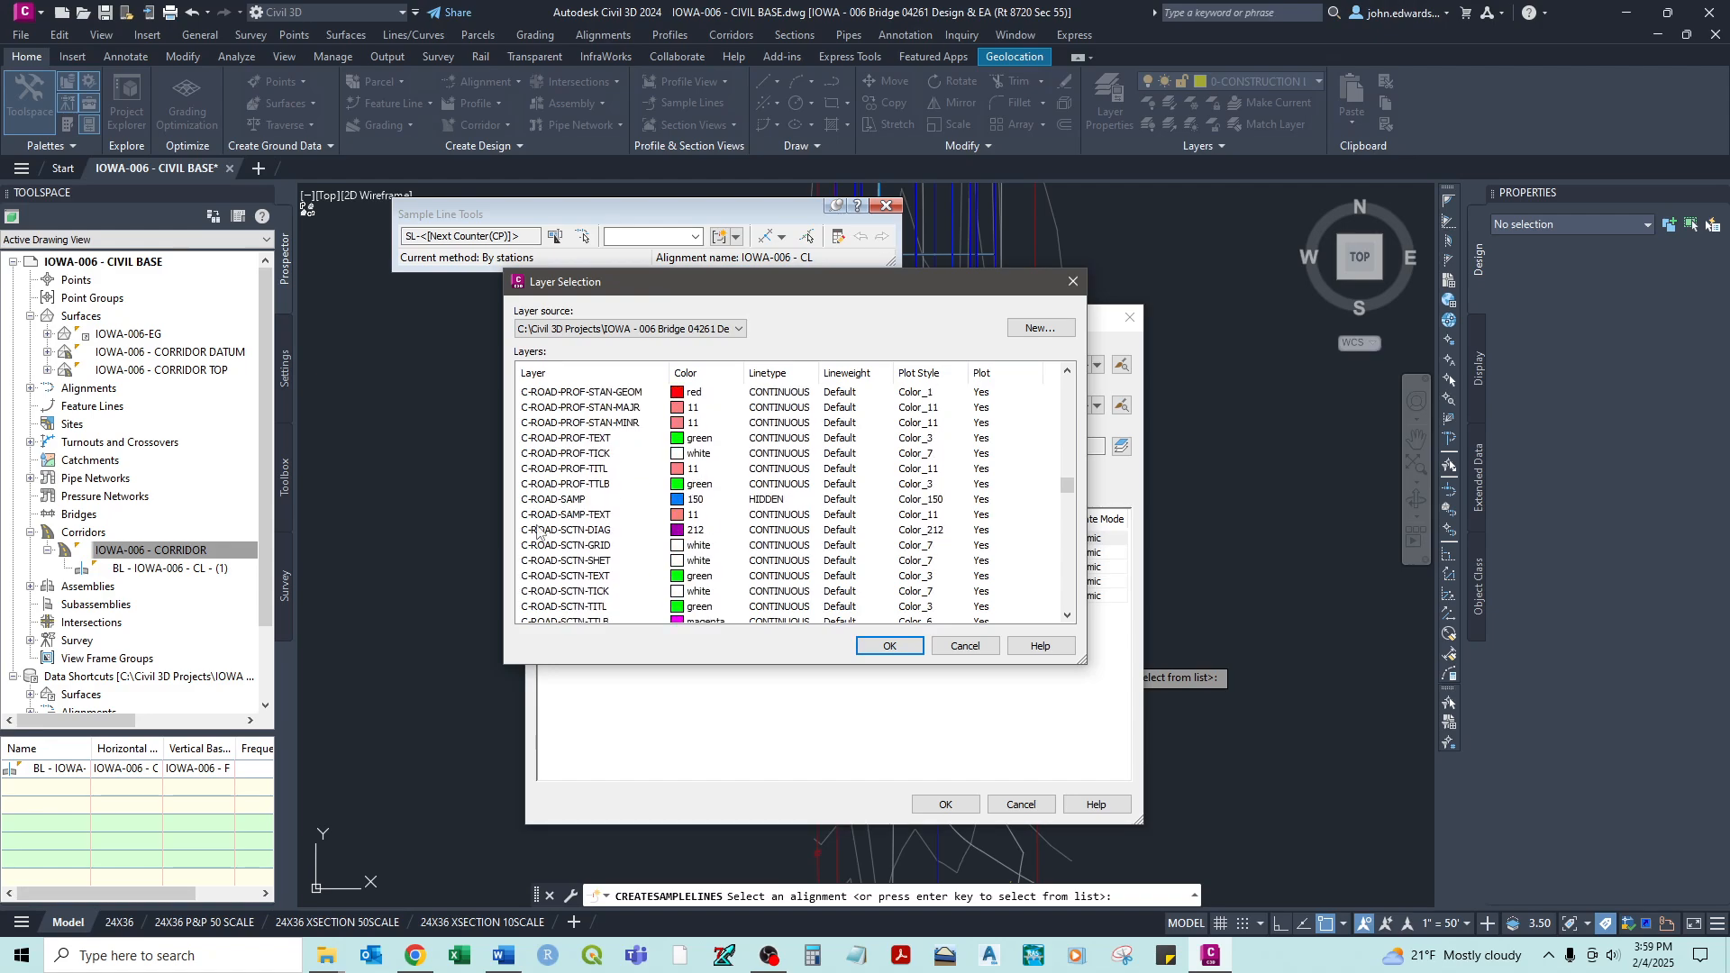
pyautogui.click(579, 503)
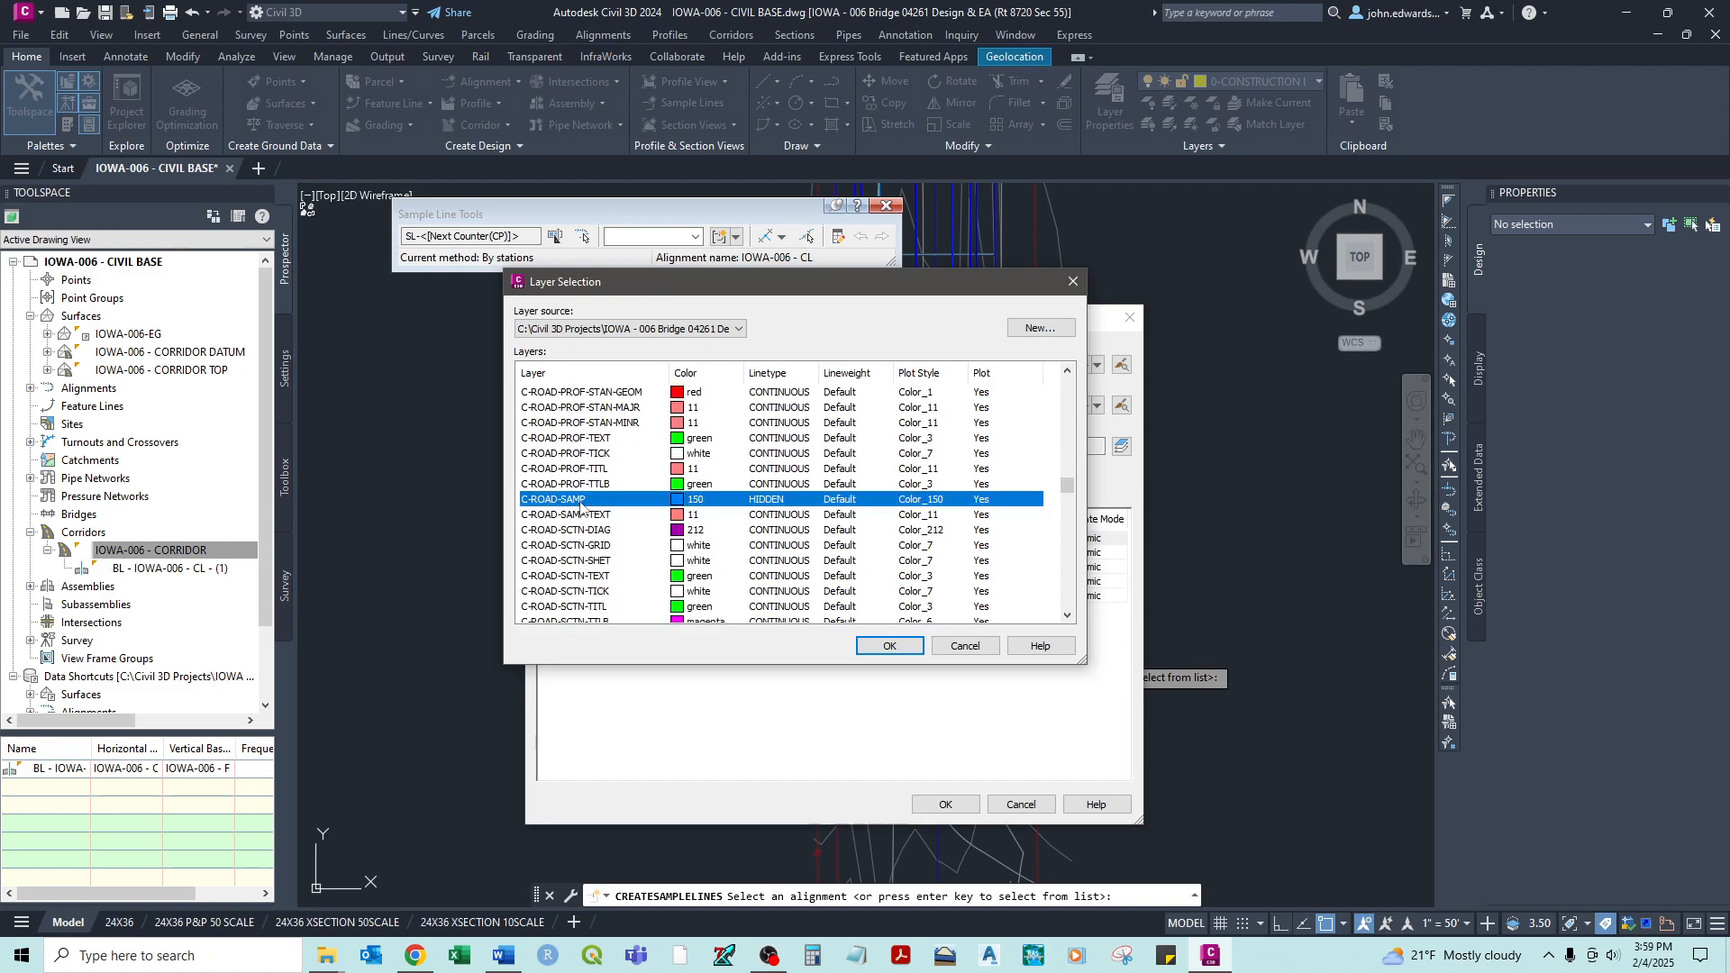
pyautogui.click(888, 646)
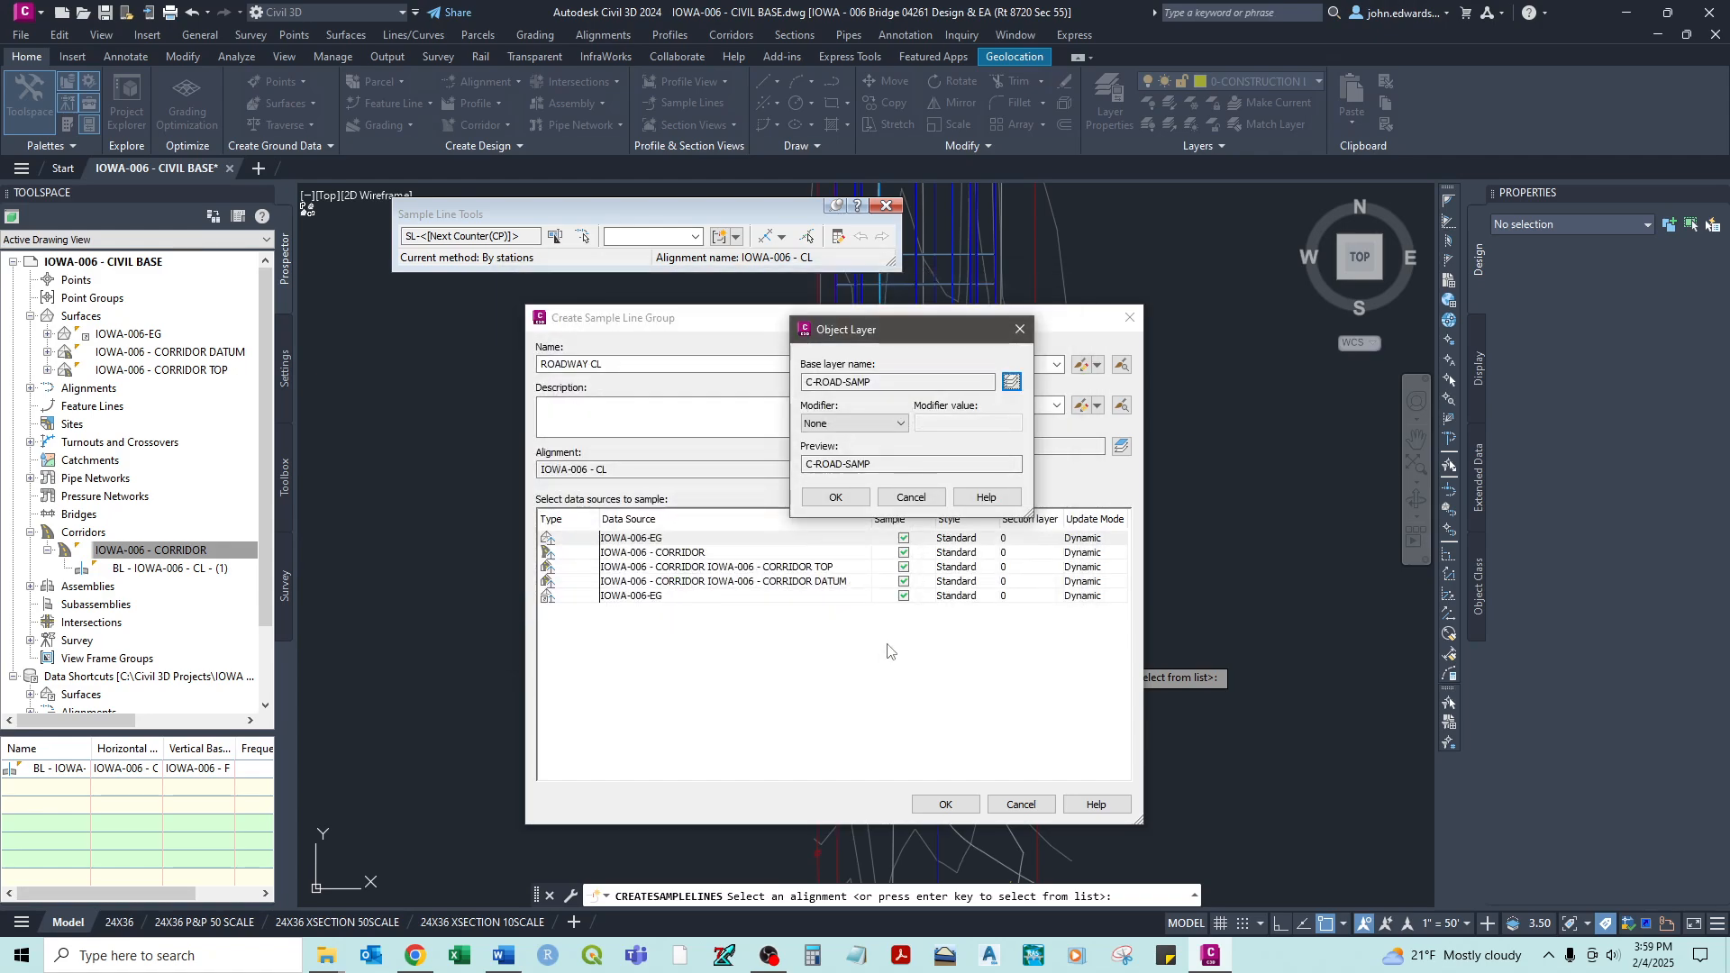
pyautogui.click(836, 497)
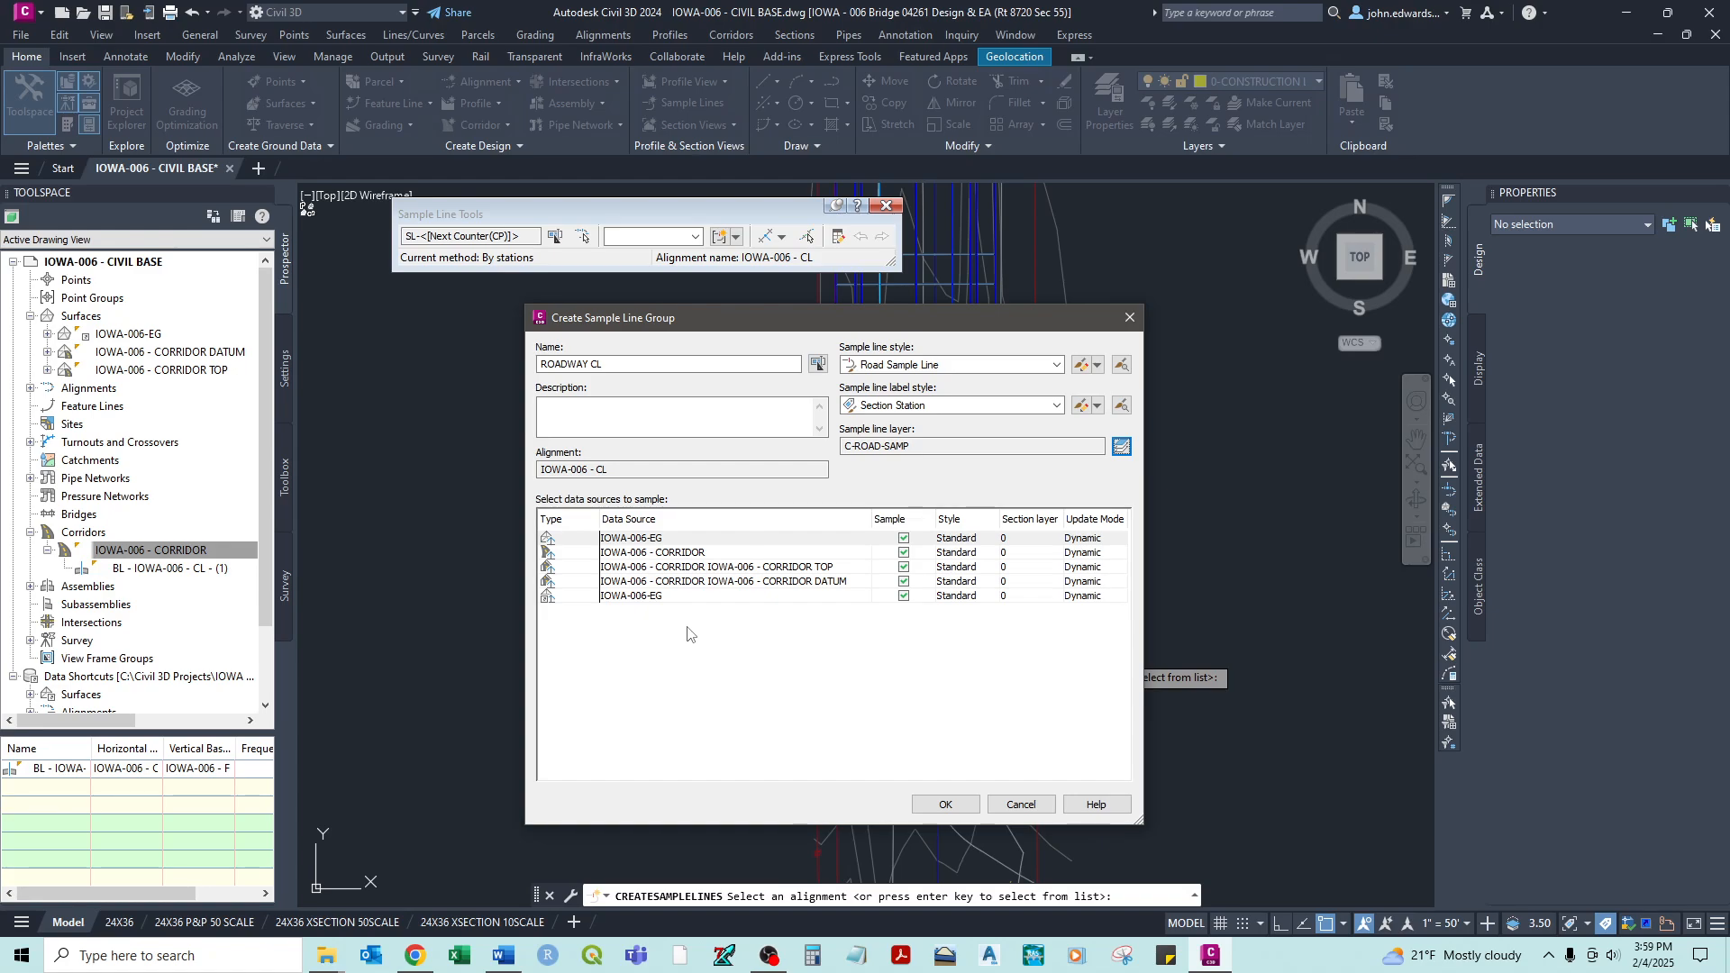
# - Exclude the second IOWA-006-EG entry and the IOWA-006 - CORRIDOR source from sampling
pyautogui.click(645, 540)
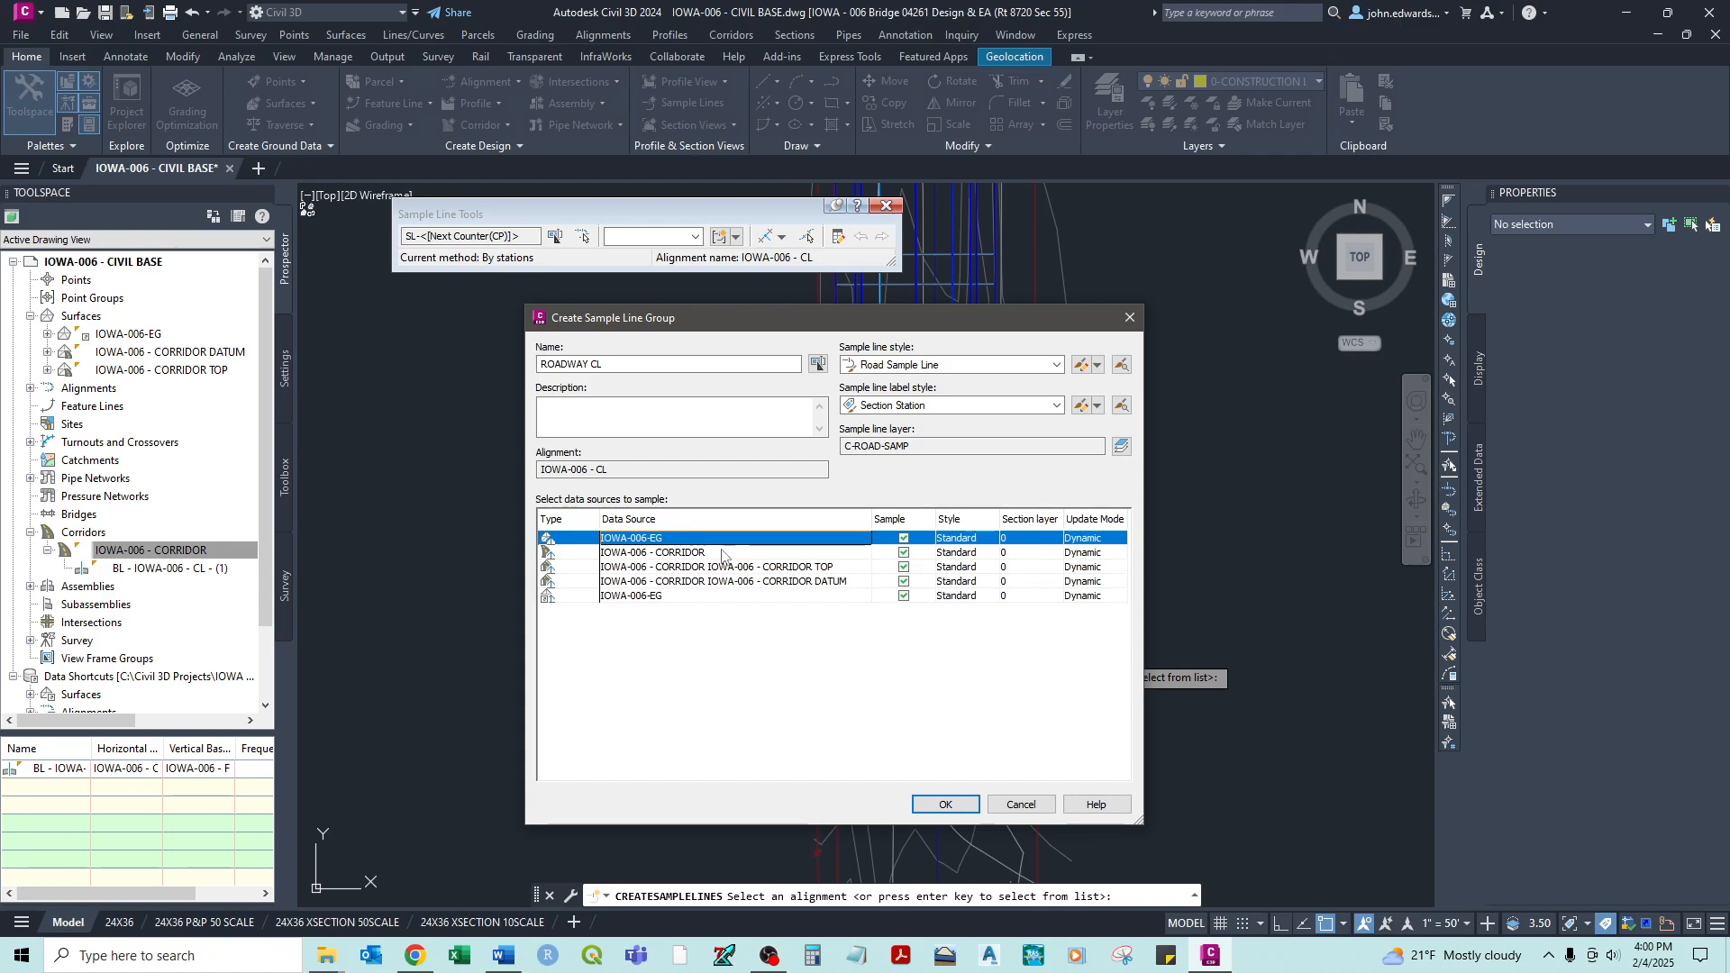
pyautogui.click(904, 596)
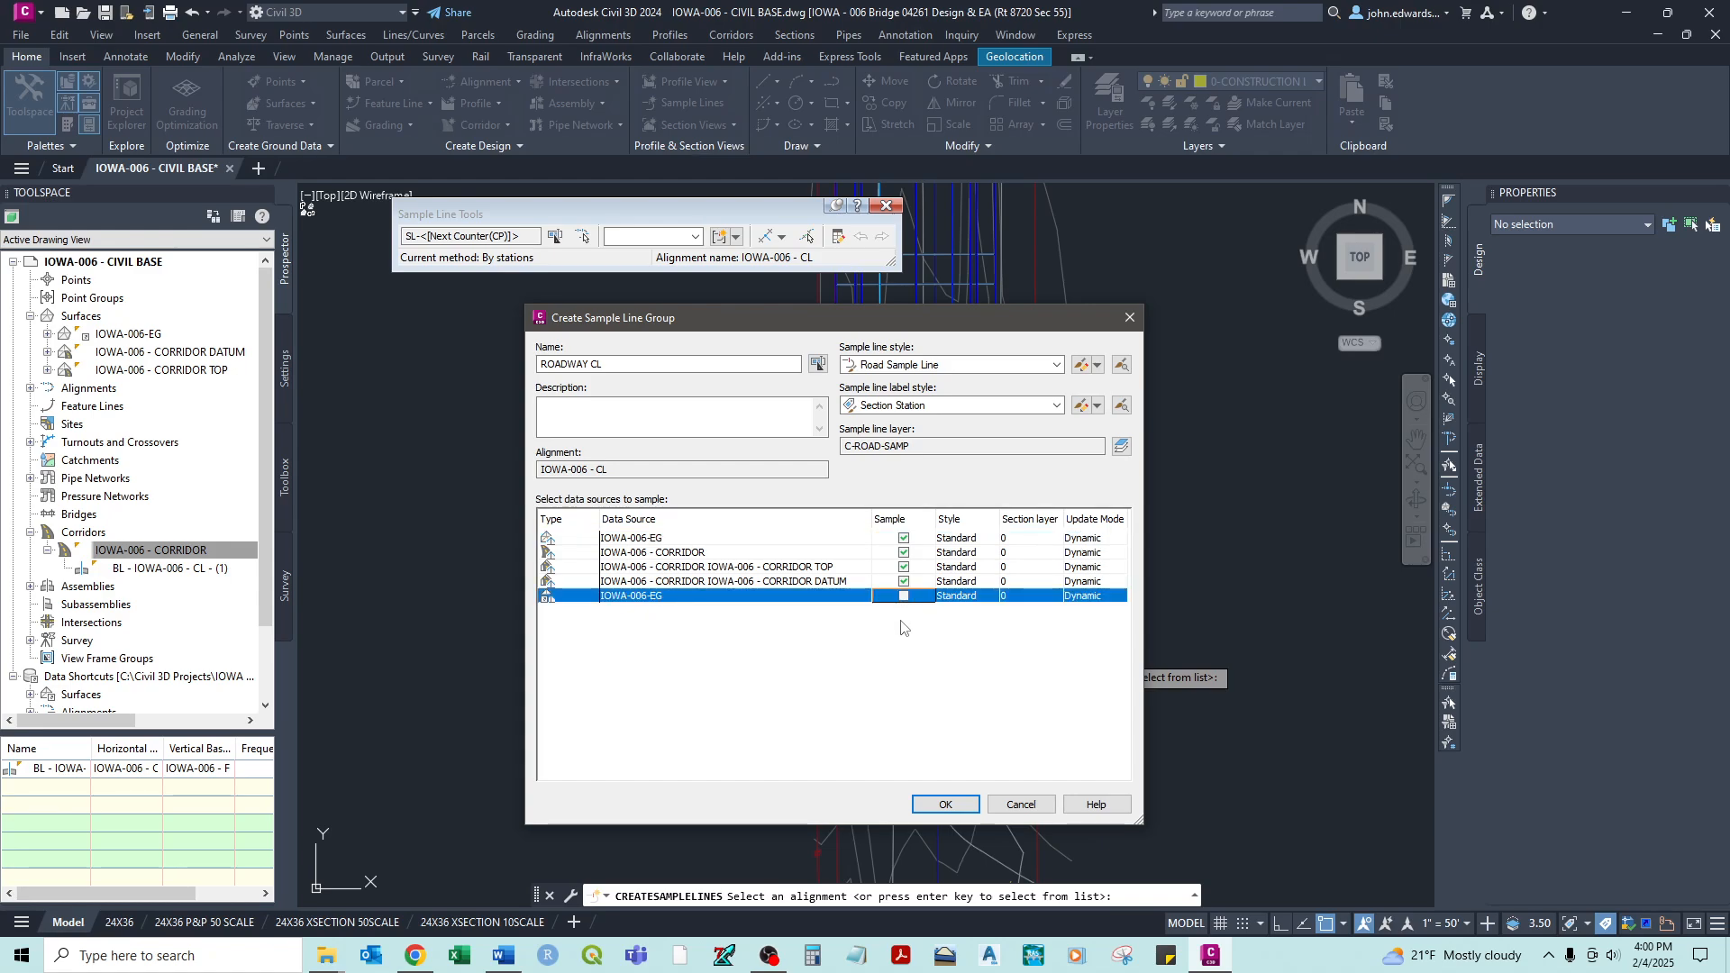
pyautogui.click(671, 552)
pyautogui.click(904, 552)
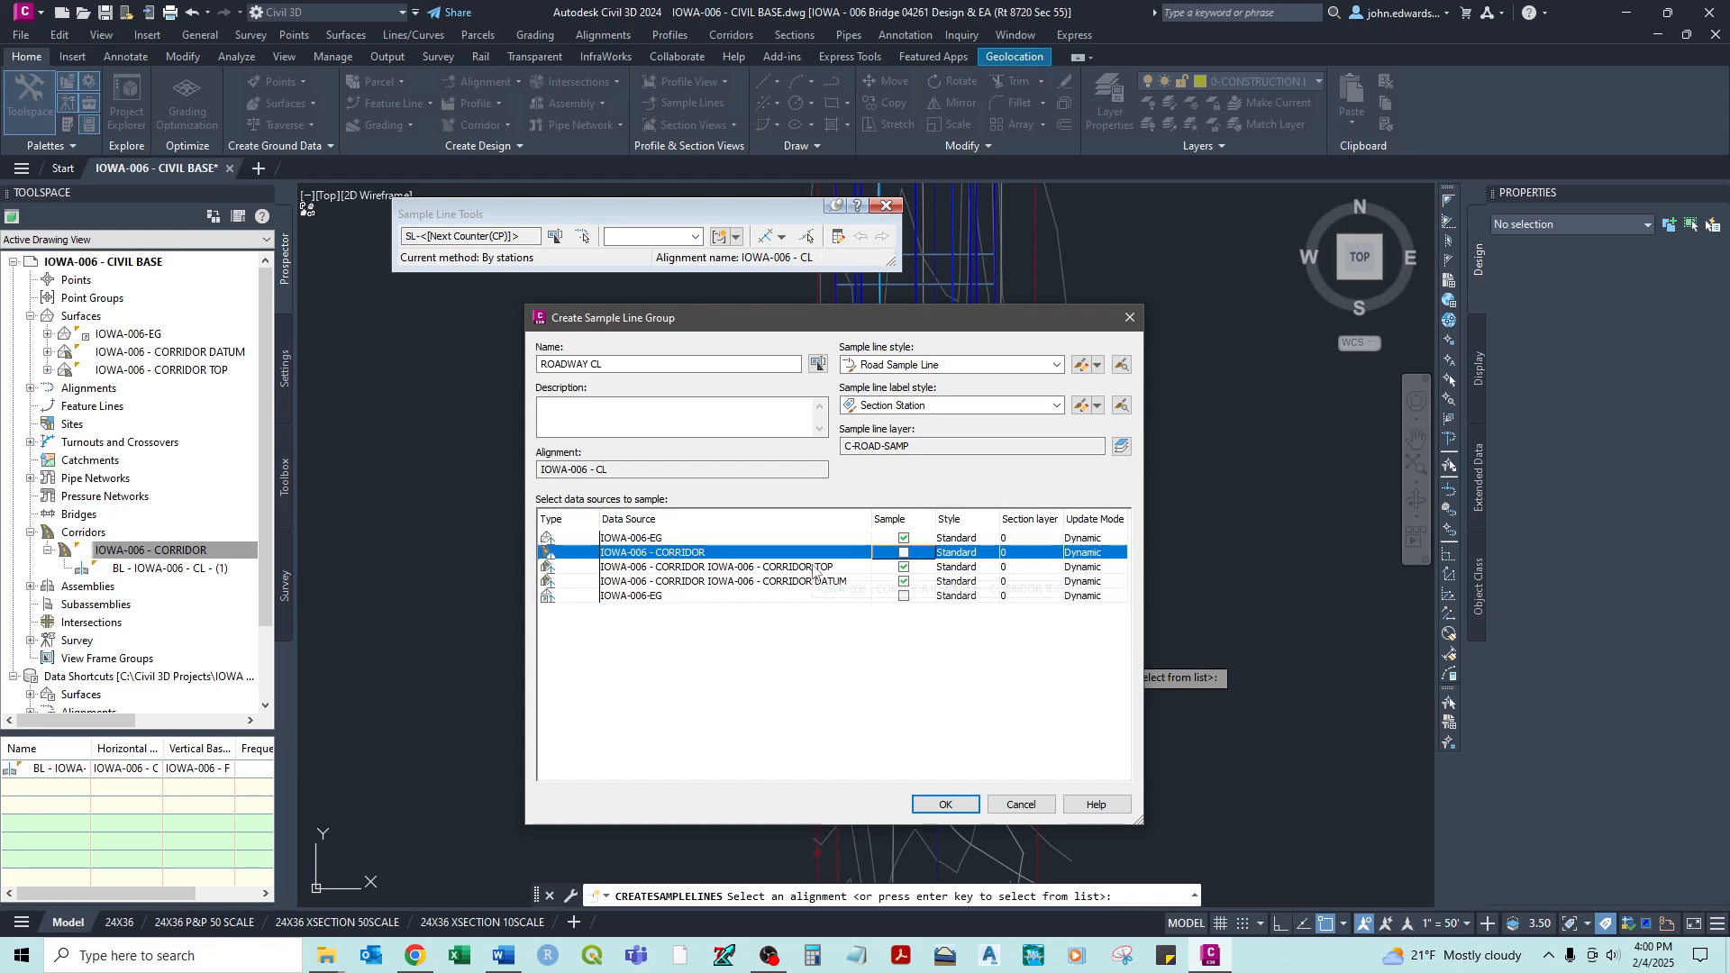
pyautogui.moveTo(817, 568); pyautogui.dragTo(808, 588)
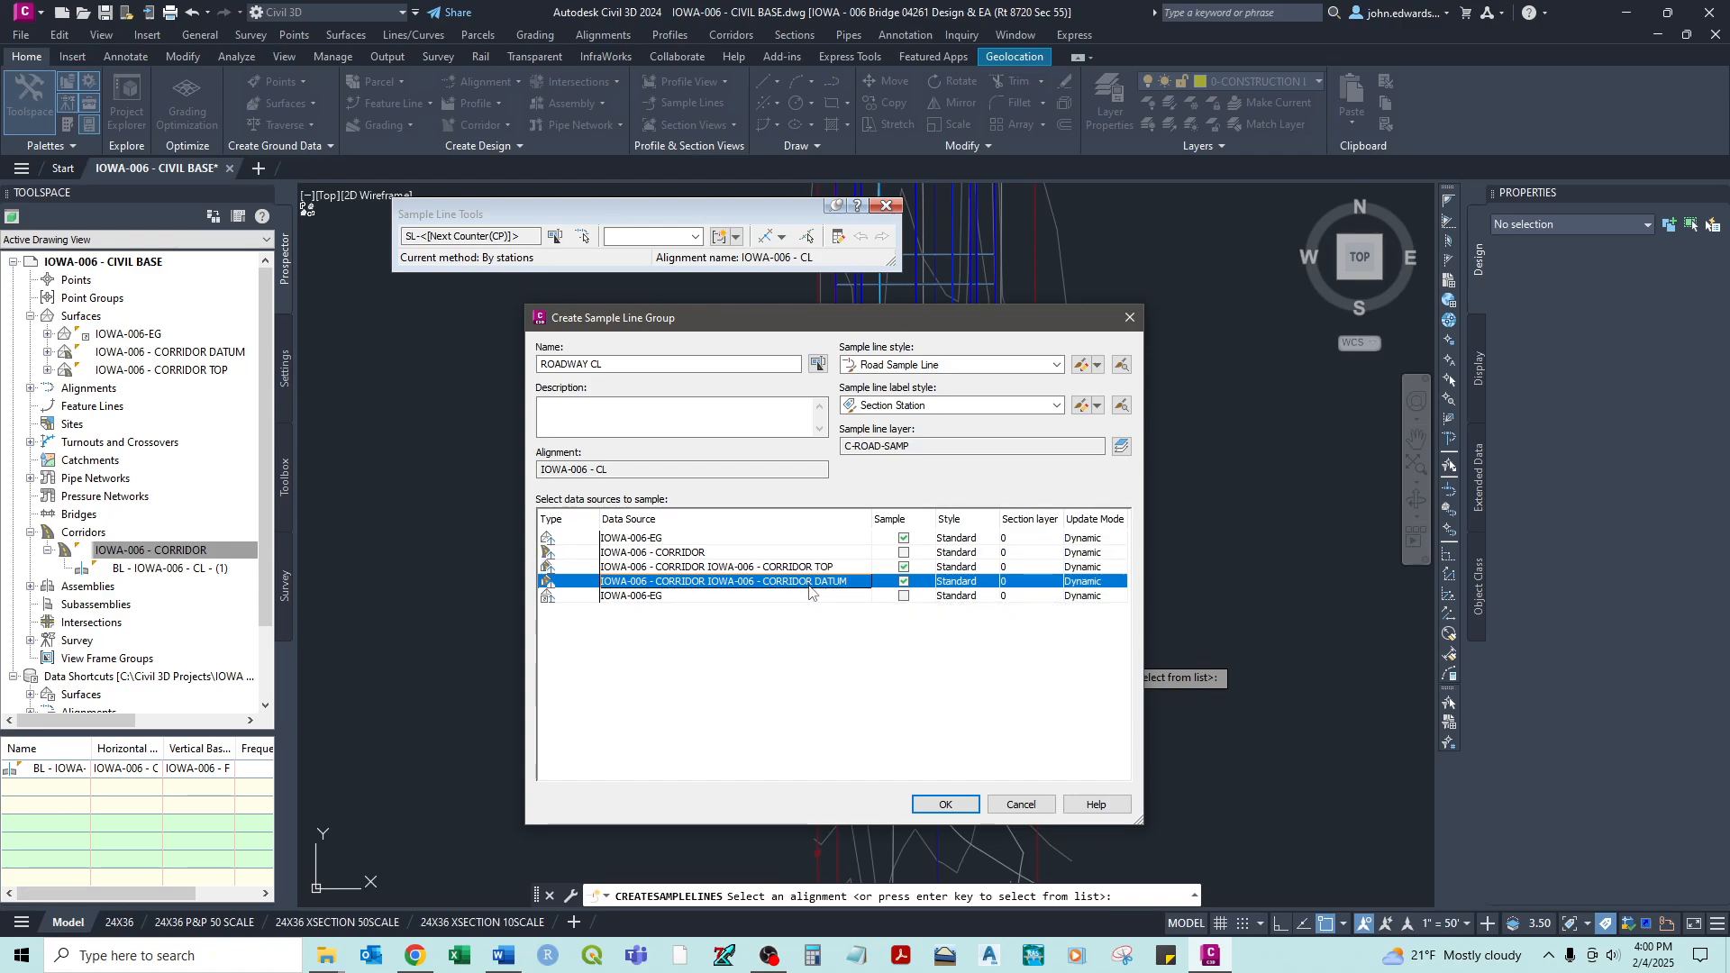
# - Set the section style of the sampled IOWA-006-EG surface to Existing Ground
pyautogui.click(968, 540)
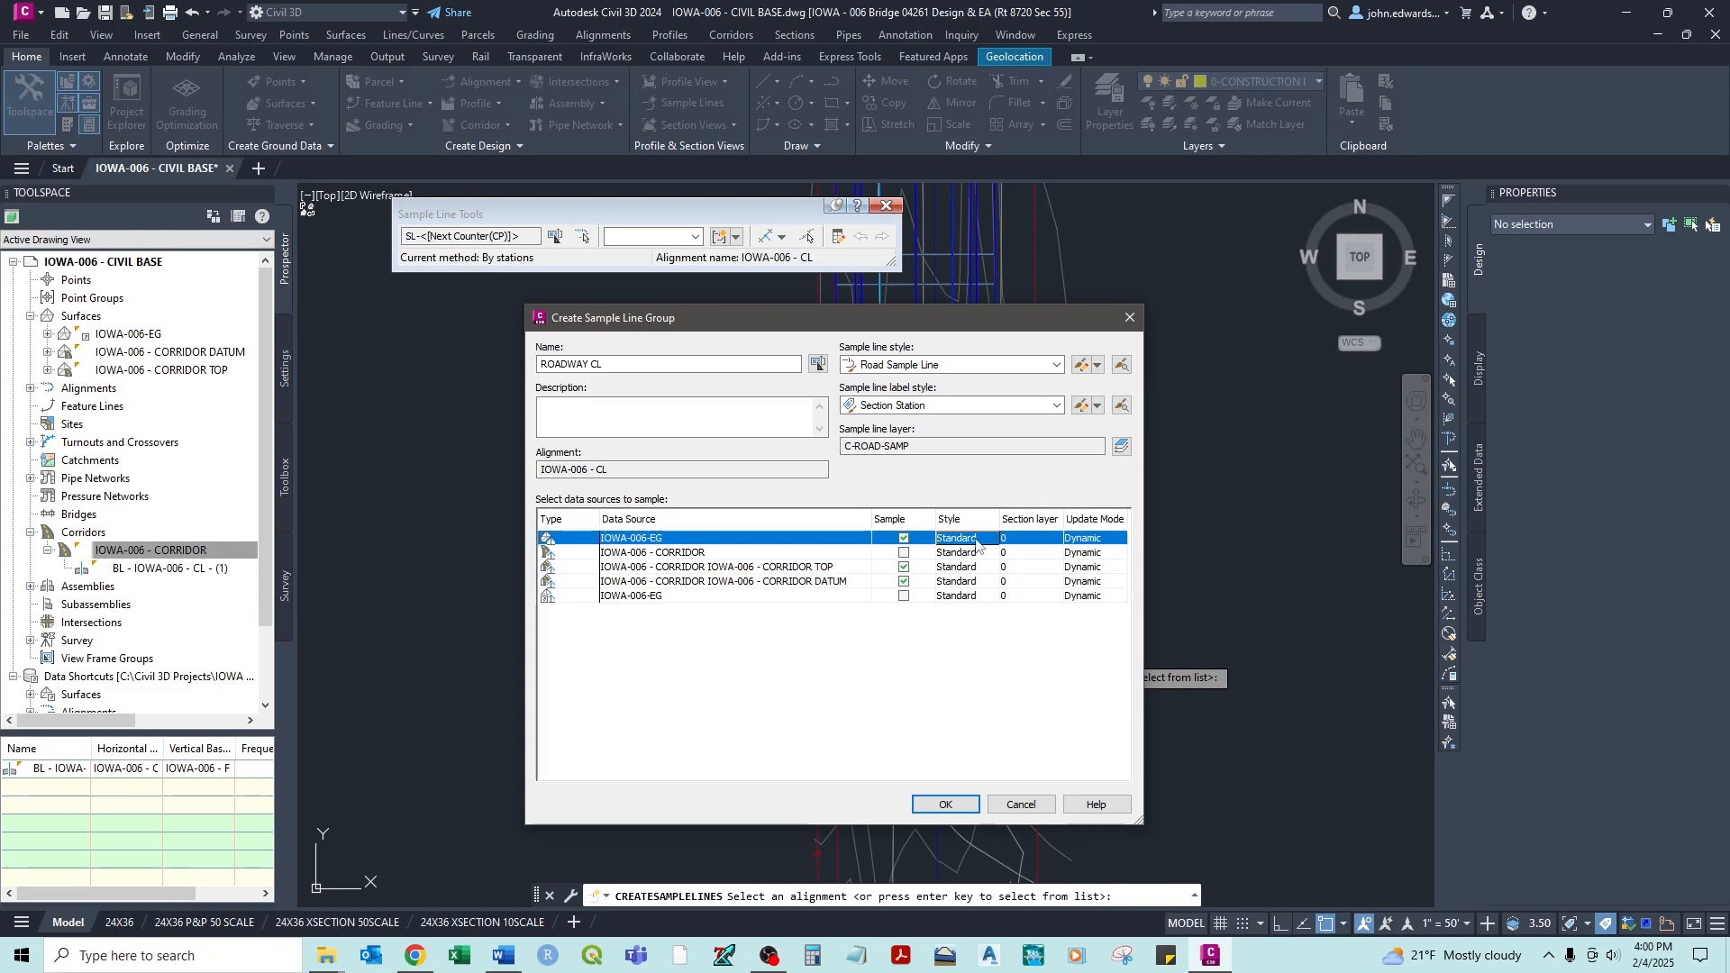
pyautogui.click(979, 540)
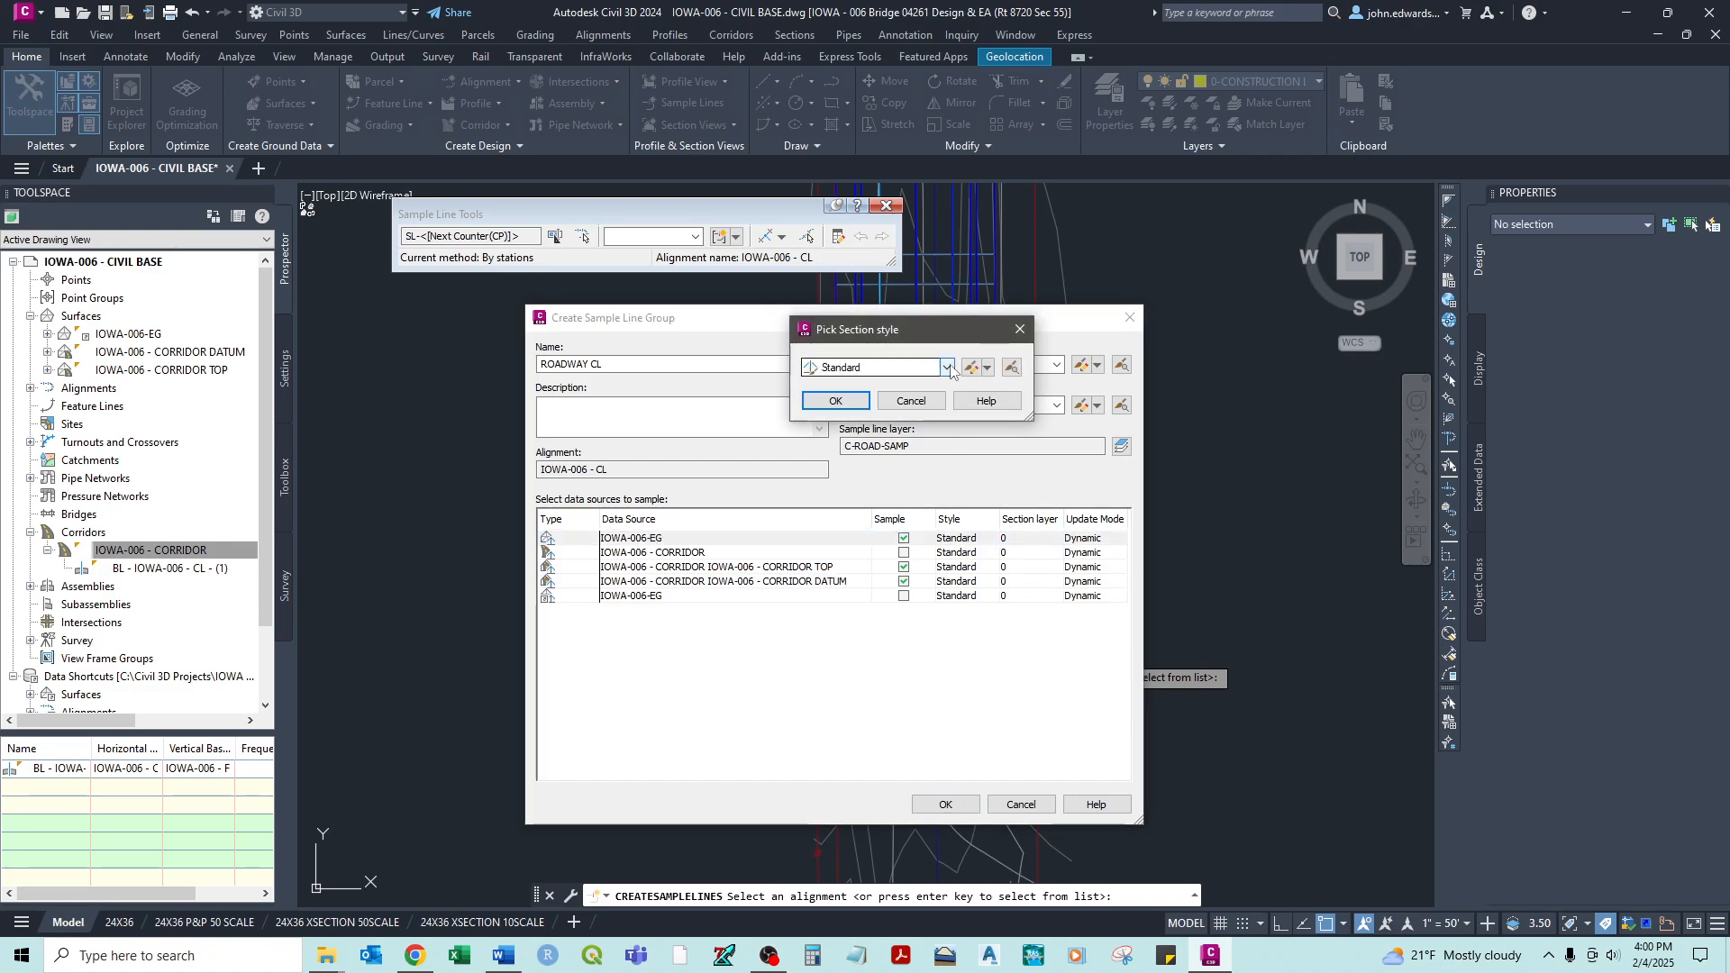
pyautogui.click(948, 367)
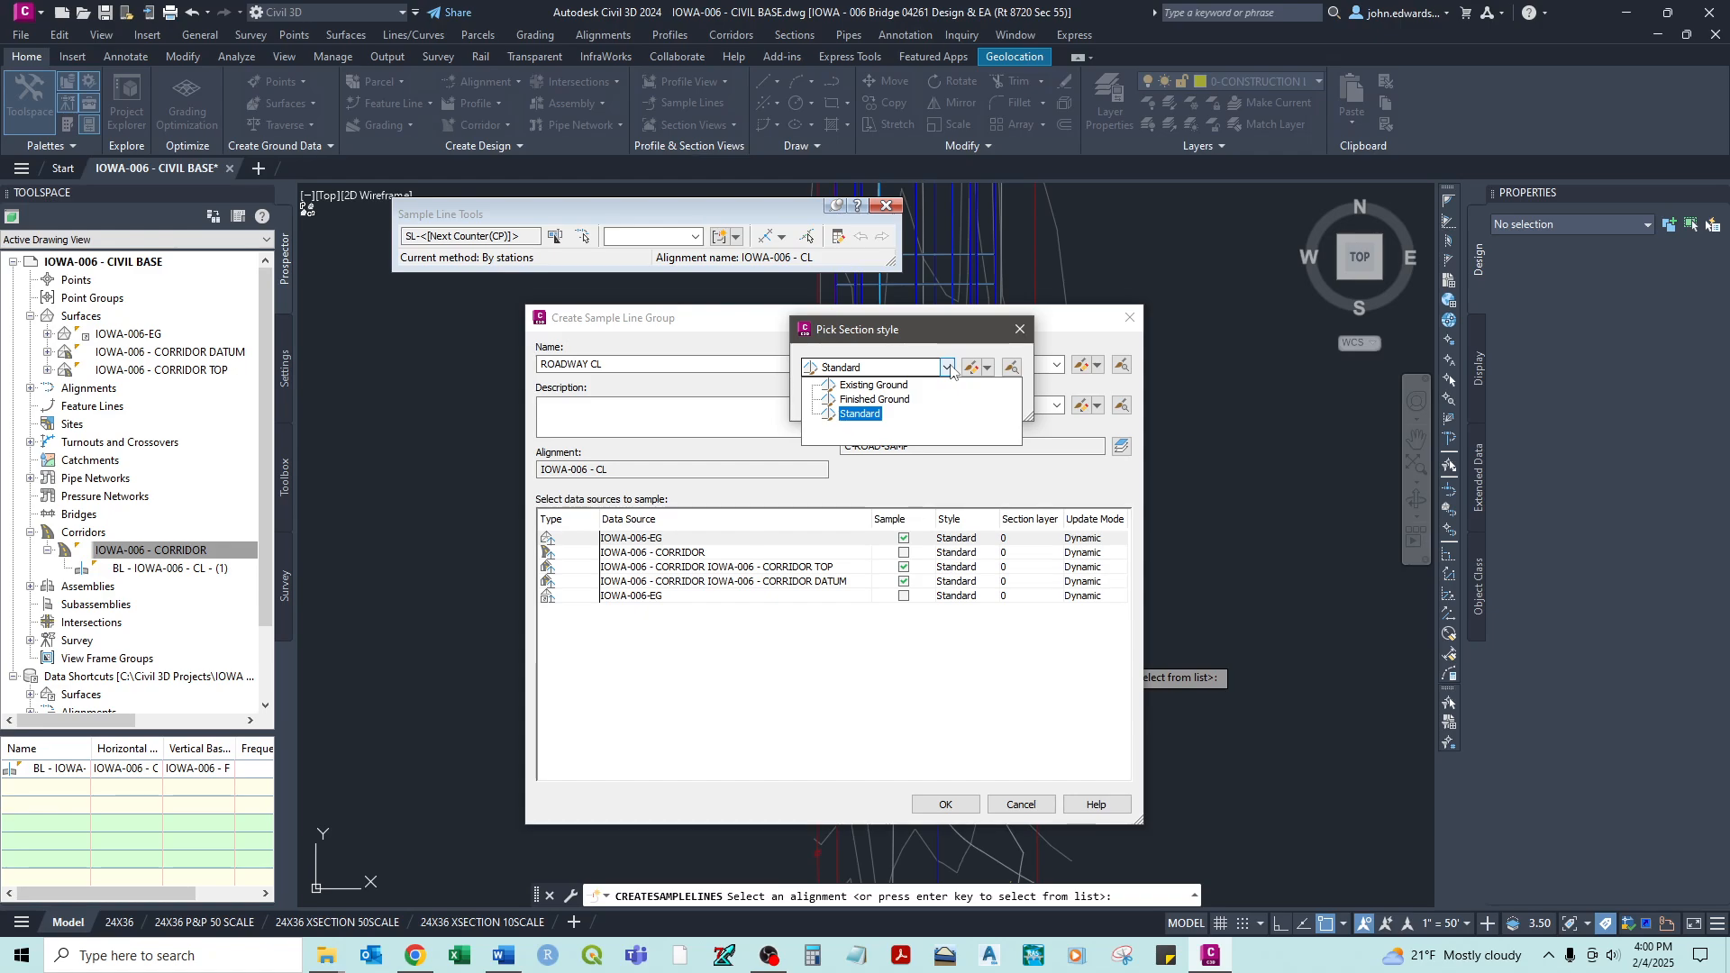
pyautogui.click(880, 388)
pyautogui.click(831, 400)
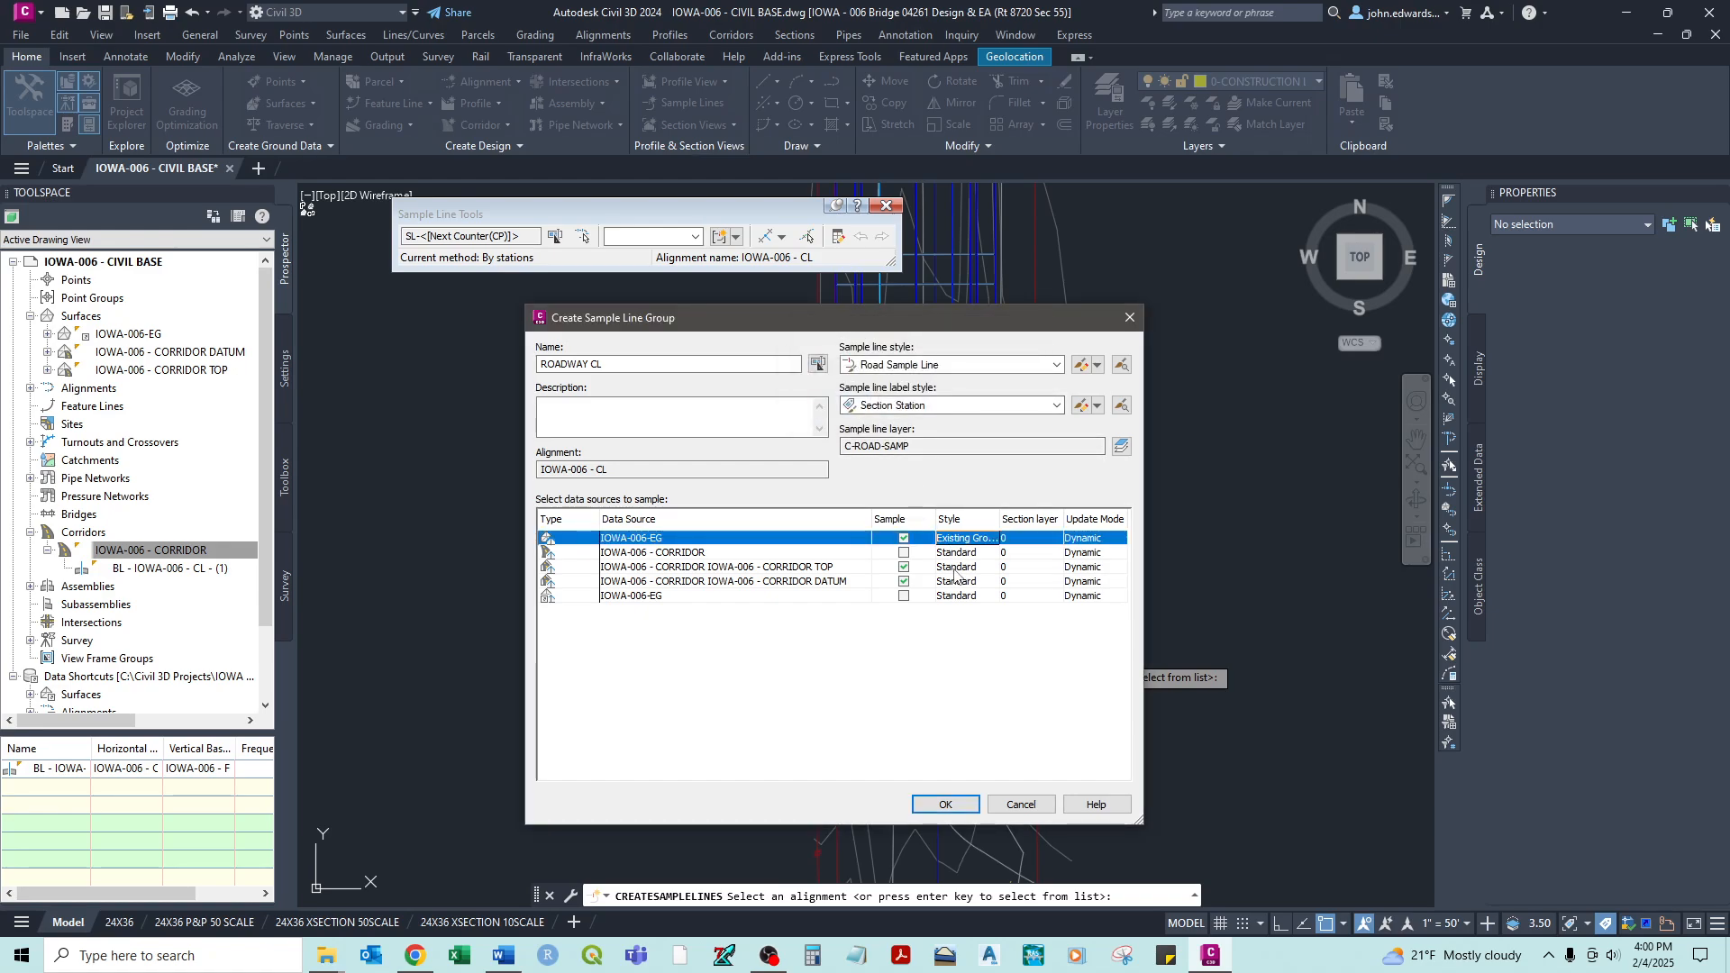
# - Set the section style of the IOWA-006 - CORRIDOR TOP surface to Finished Ground
pyautogui.click(955, 571)
pyautogui.click(980, 571)
pyautogui.click(947, 368)
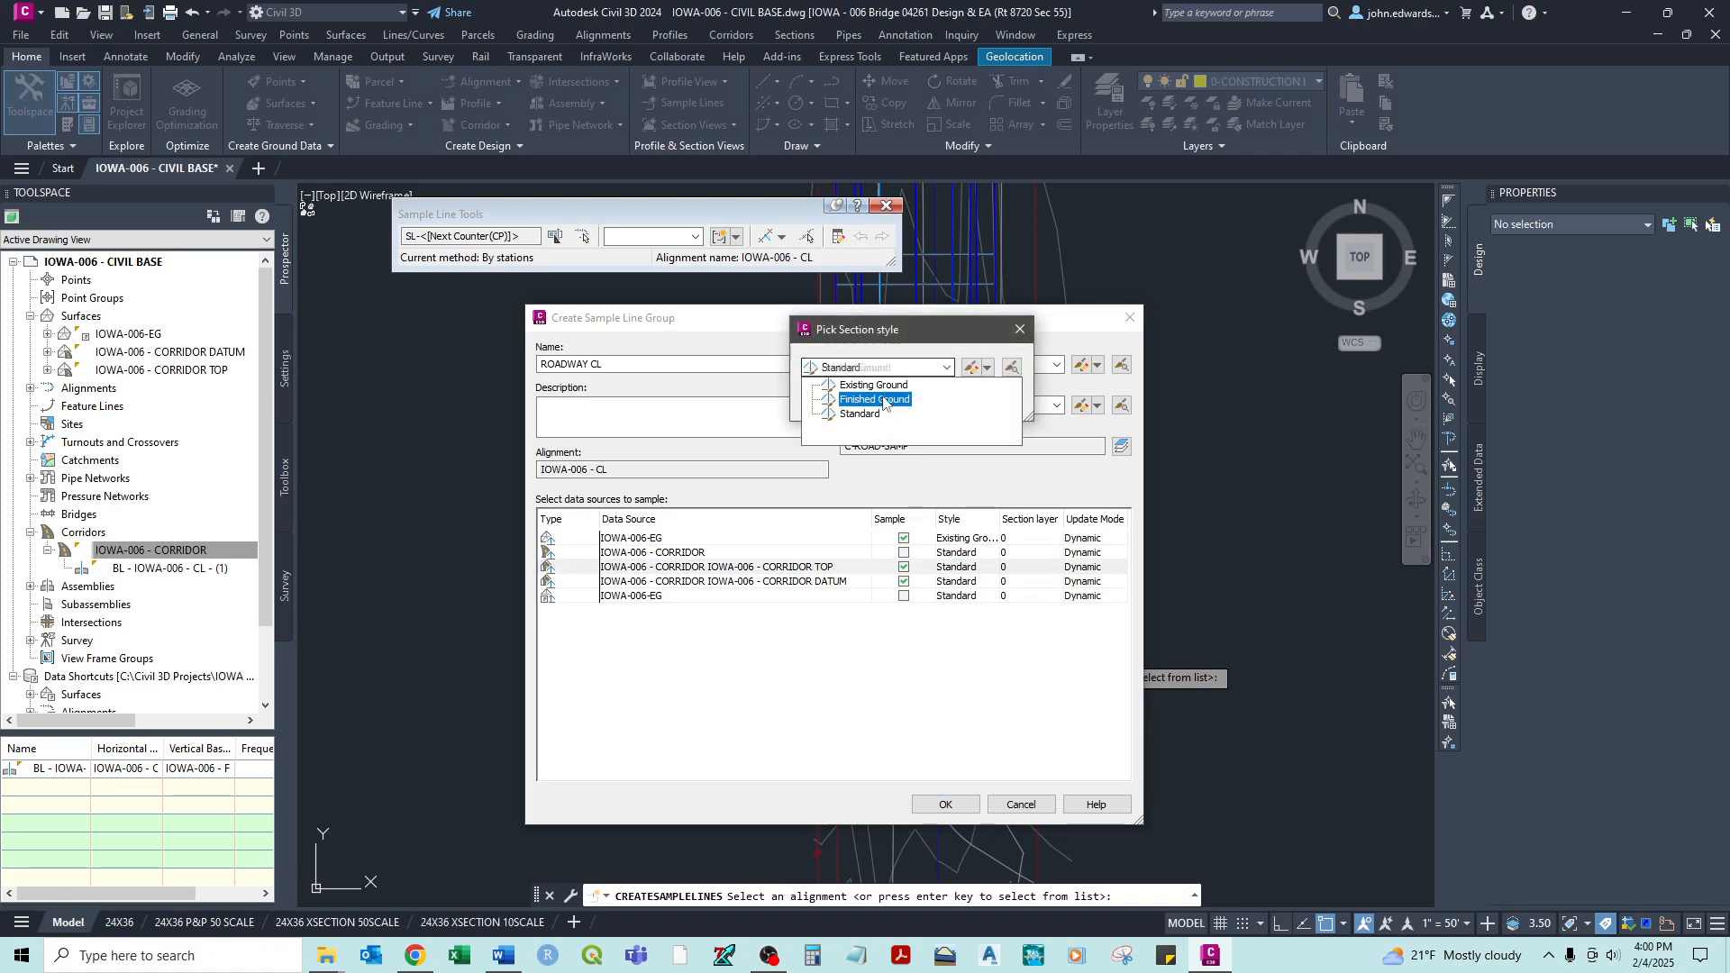
pyautogui.click(883, 399)
pyautogui.click(831, 400)
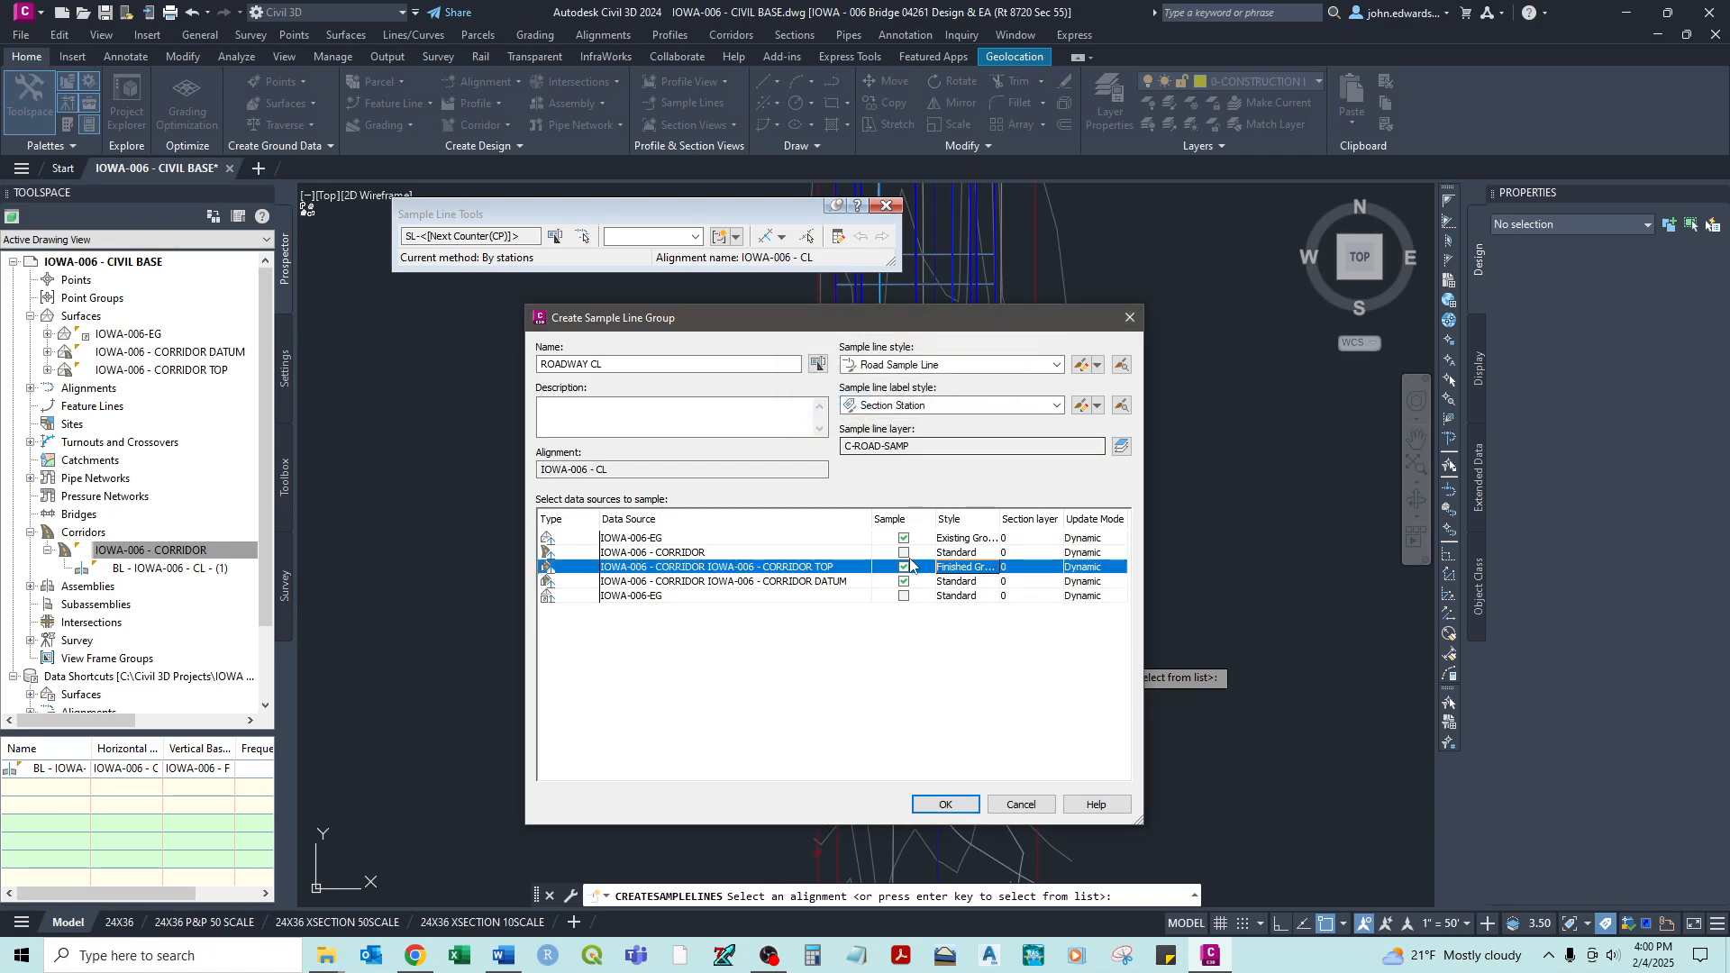
# - Create the ROADWAY CL sample line group with the chosen data sources and styles
pyautogui.click(962, 582)
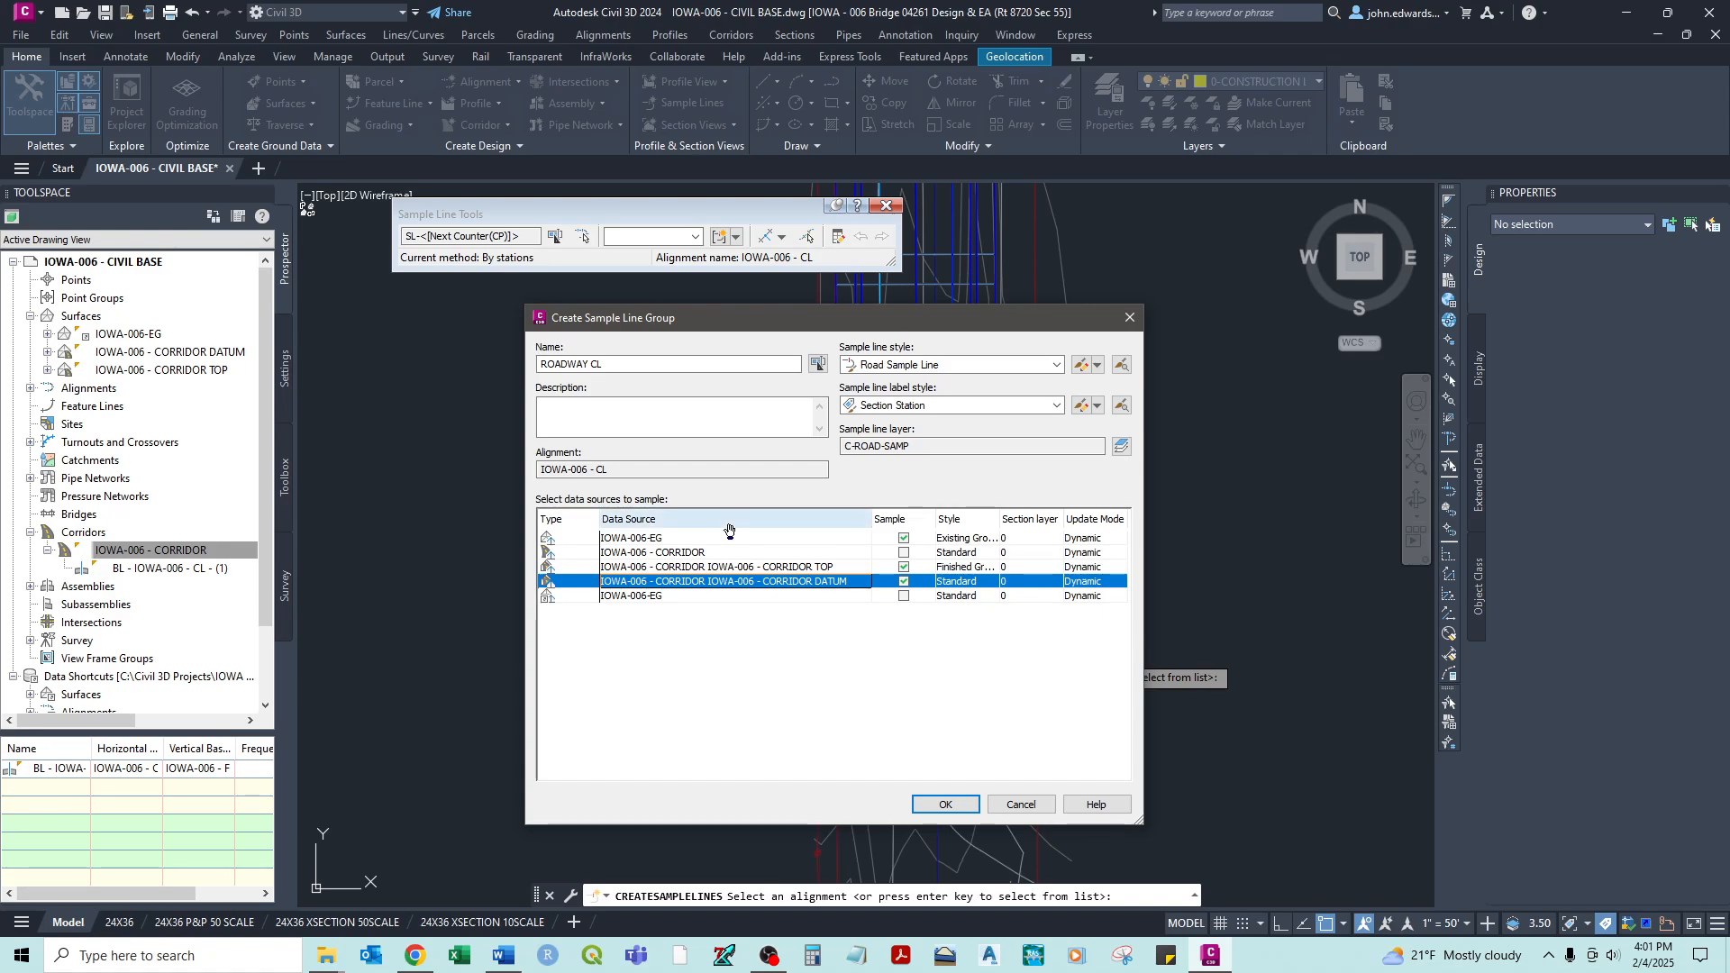
pyautogui.click(824, 568)
pyautogui.moveTo(823, 573)
pyautogui.mouseDown()
pyautogui.moveTo(839, 591)
pyautogui.moveTo(847, 574)
pyautogui.mouseUp()
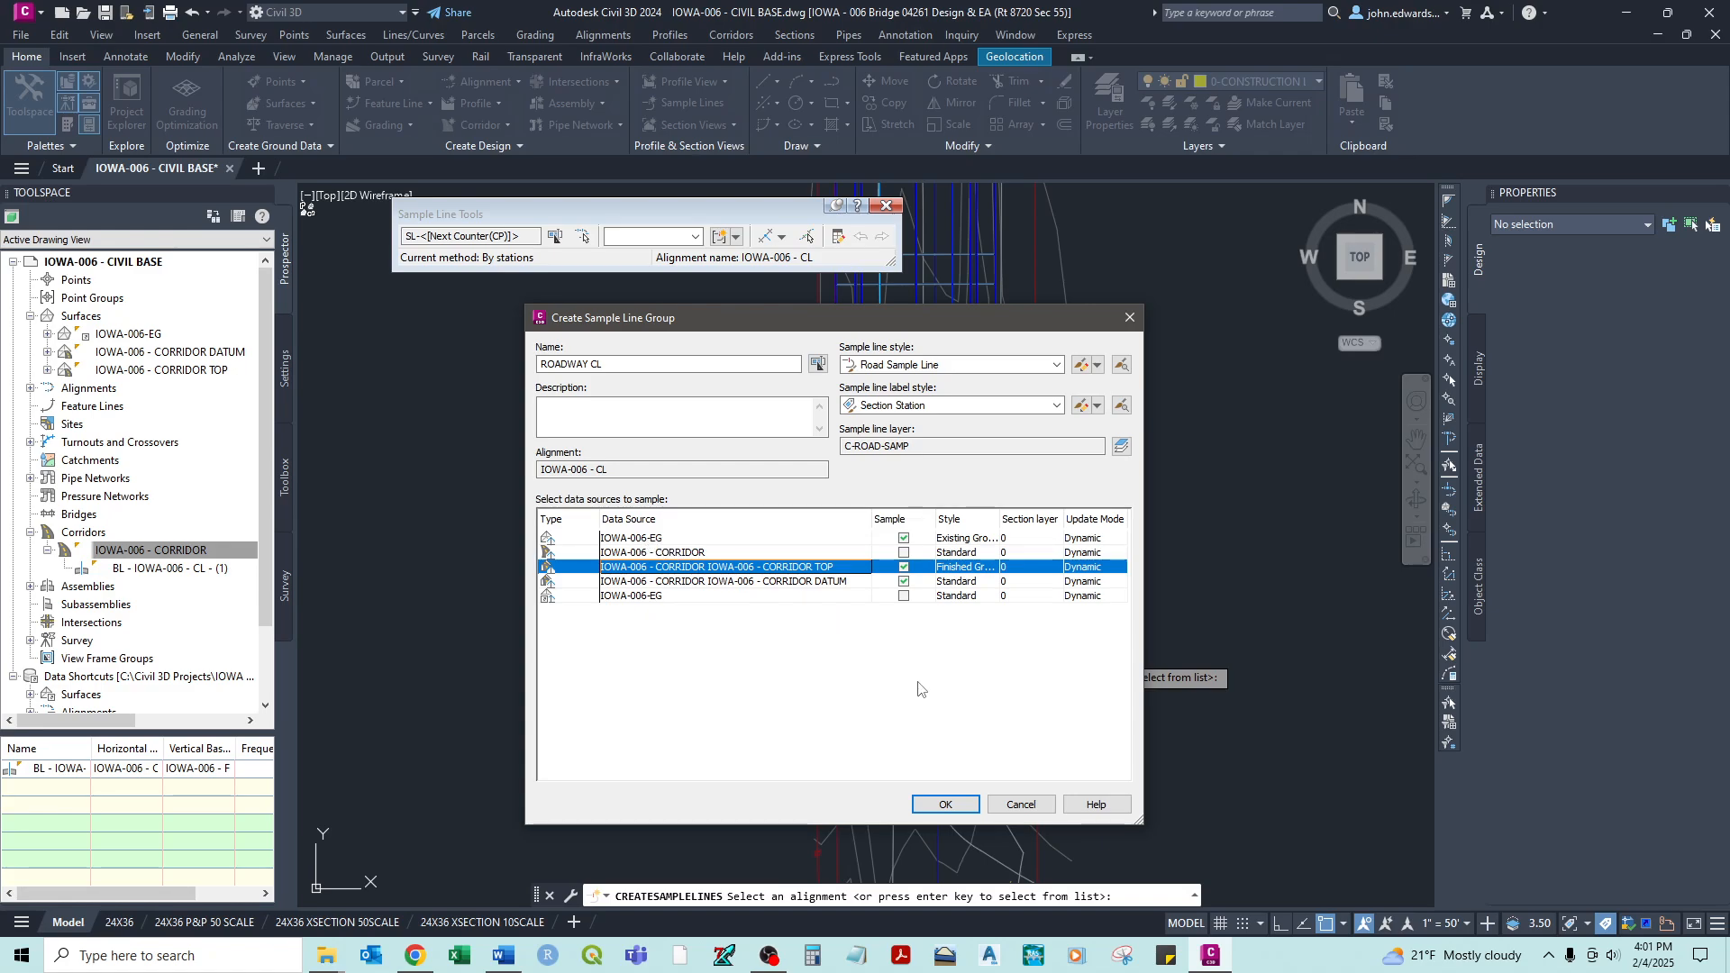
pyautogui.click(944, 805)
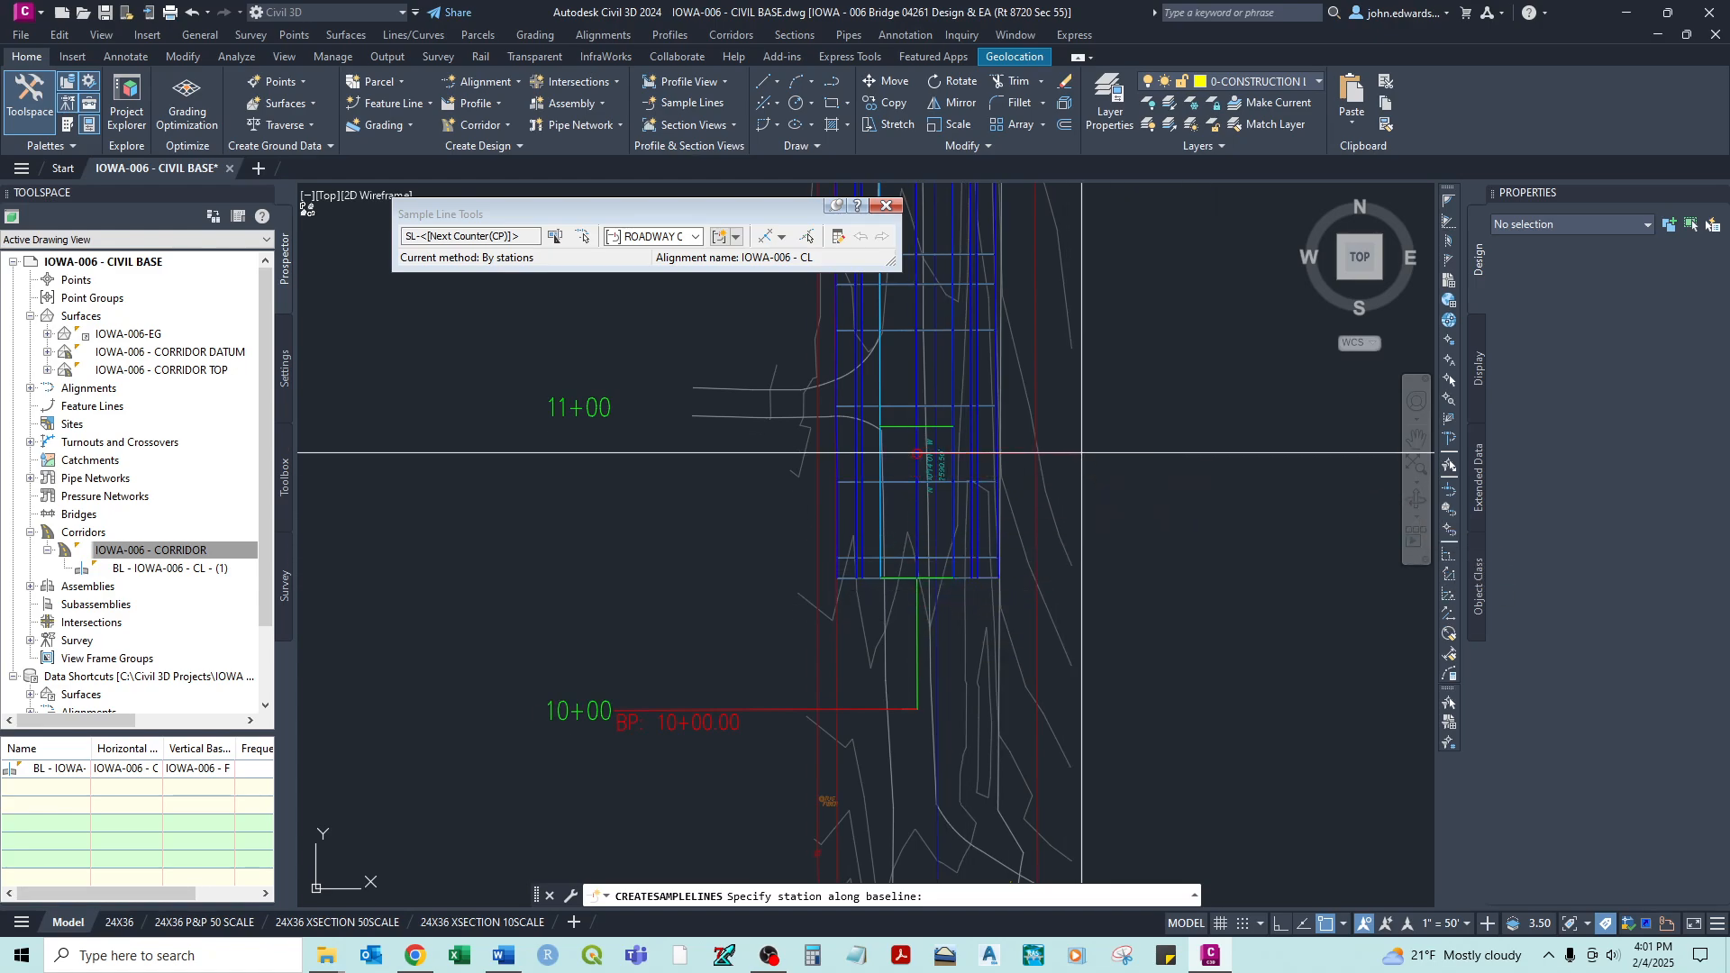
# - Switch the sample line creation method to By range of stations
pyautogui.moveTo(1079, 454); pyautogui.dragTo(1055, 556, button='middle')
pyautogui.scroll(-5, 1055, 556)
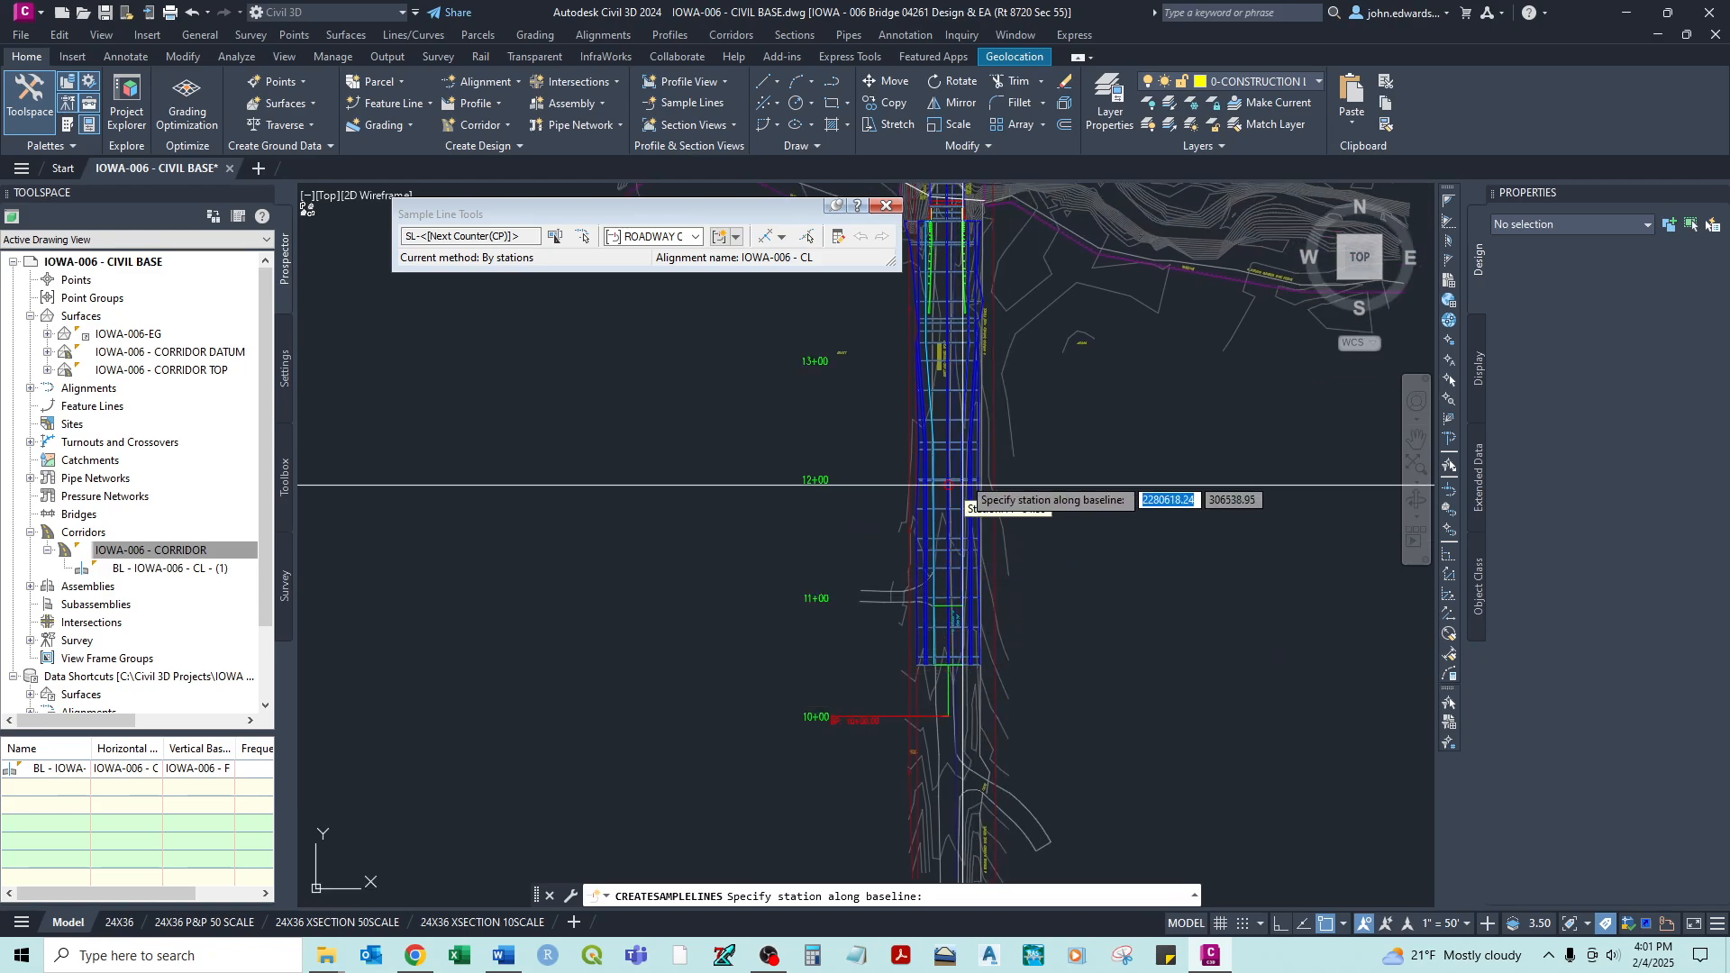
pyautogui.click(501, 216)
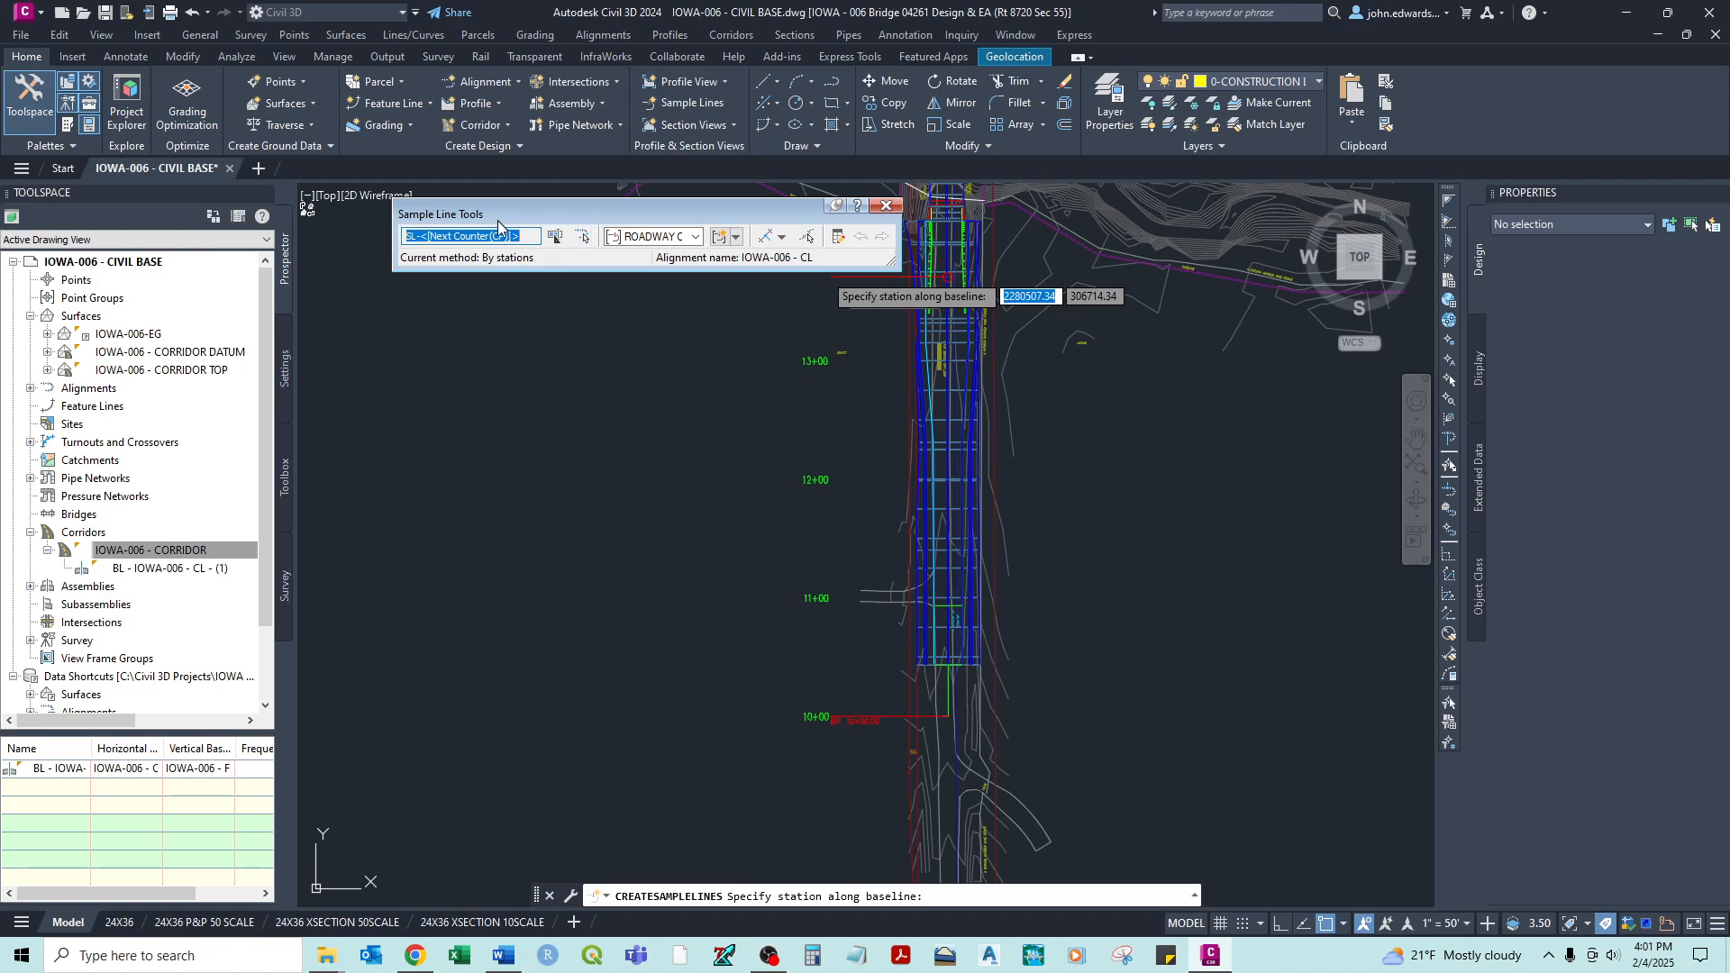
pyautogui.moveTo(500, 221); pyautogui.dragTo(533, 284)
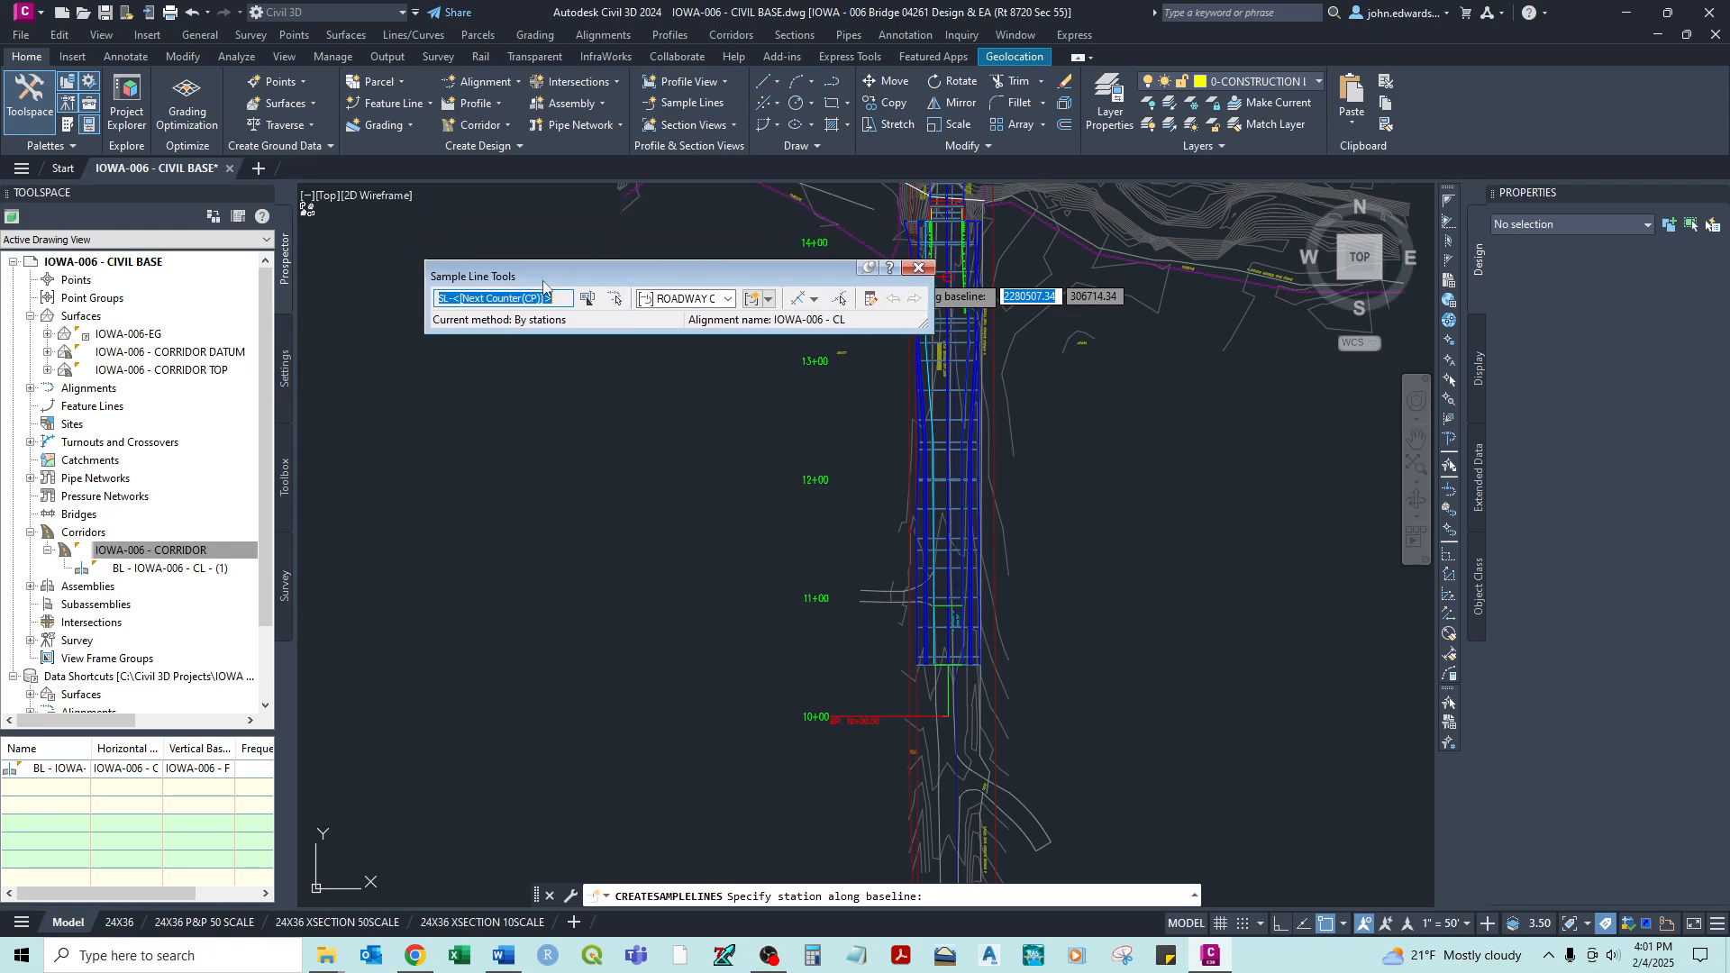
pyautogui.click(814, 300)
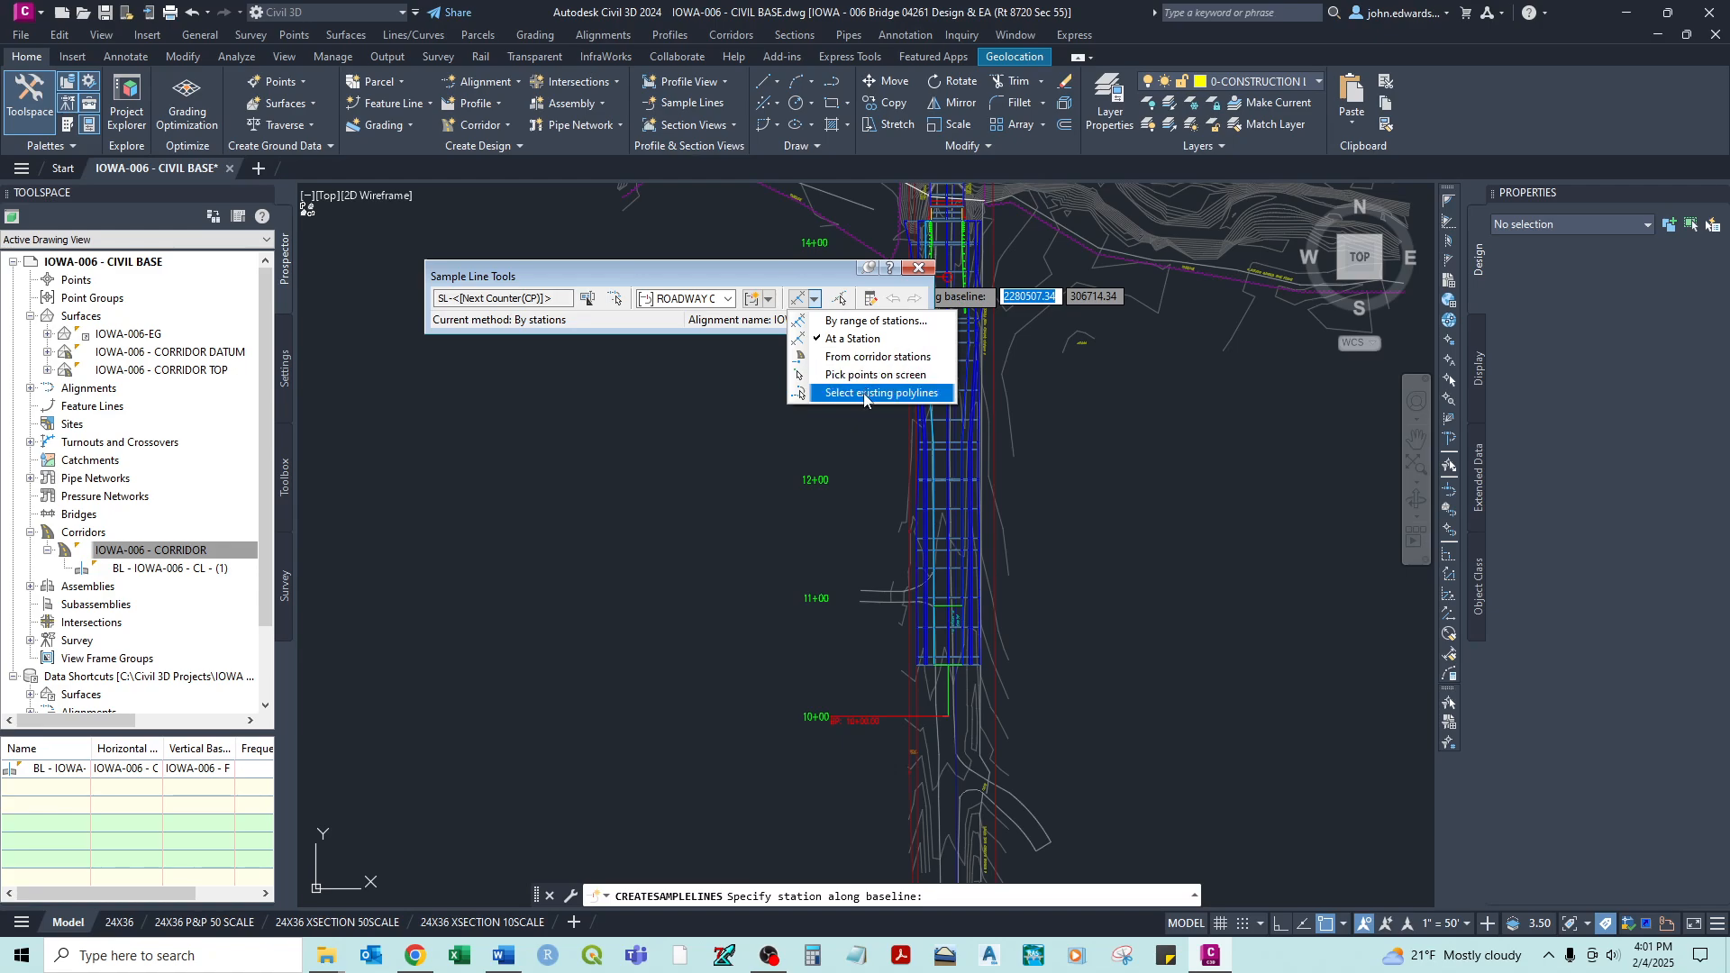
pyautogui.click(851, 325)
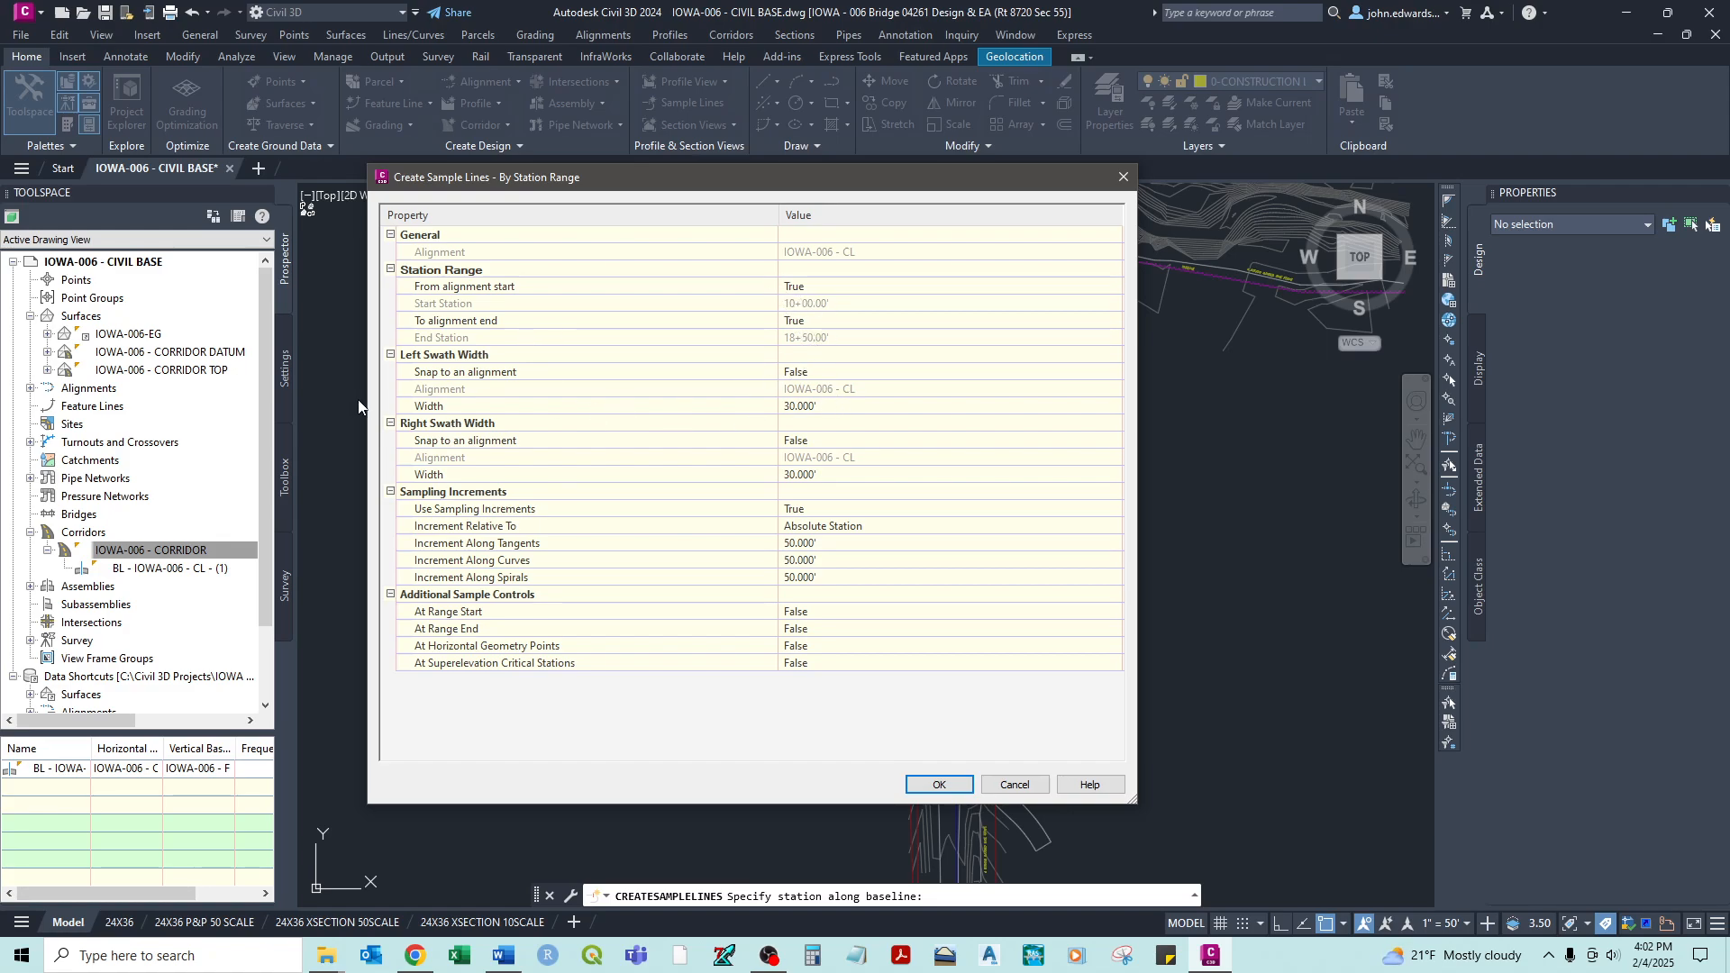
# - Set both the left and right swath widths of the sample lines to 70 feet
pyautogui.click(801, 407)
pyautogui.click(787, 407)
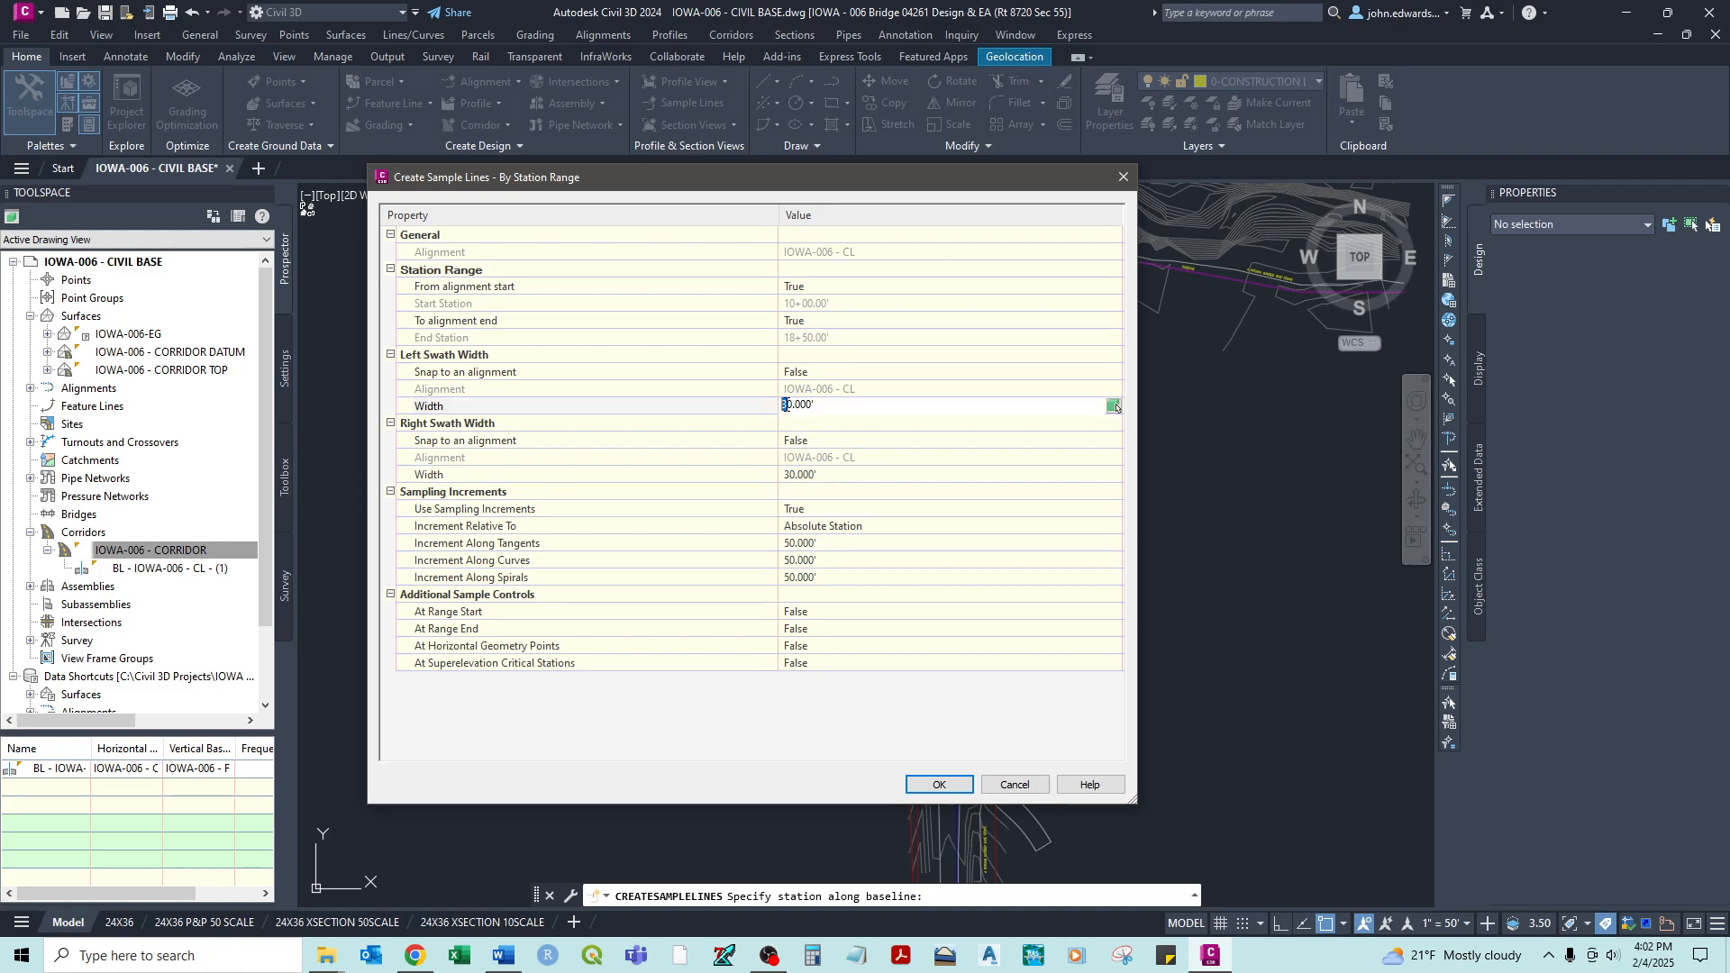
pyautogui.write('7')
pyautogui.click(793, 474)
pyautogui.moveTo(782, 474); pyautogui.dragTo(790, 473)
pyautogui.write('7')
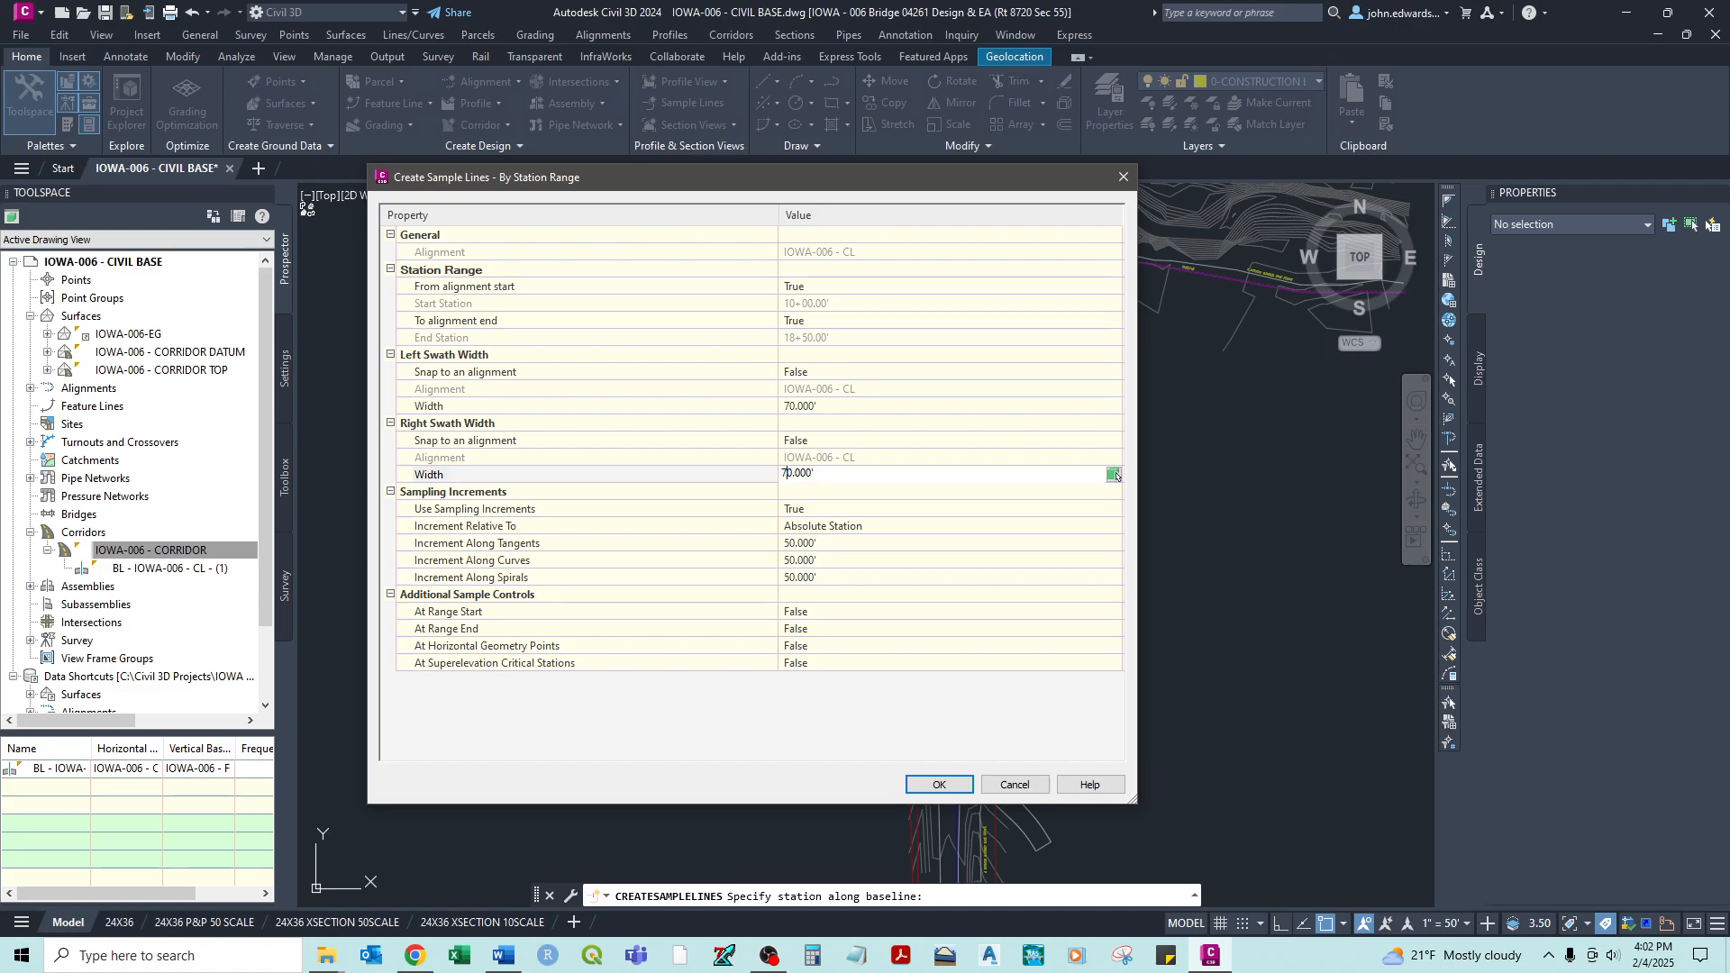
pyautogui.click(1114, 474)
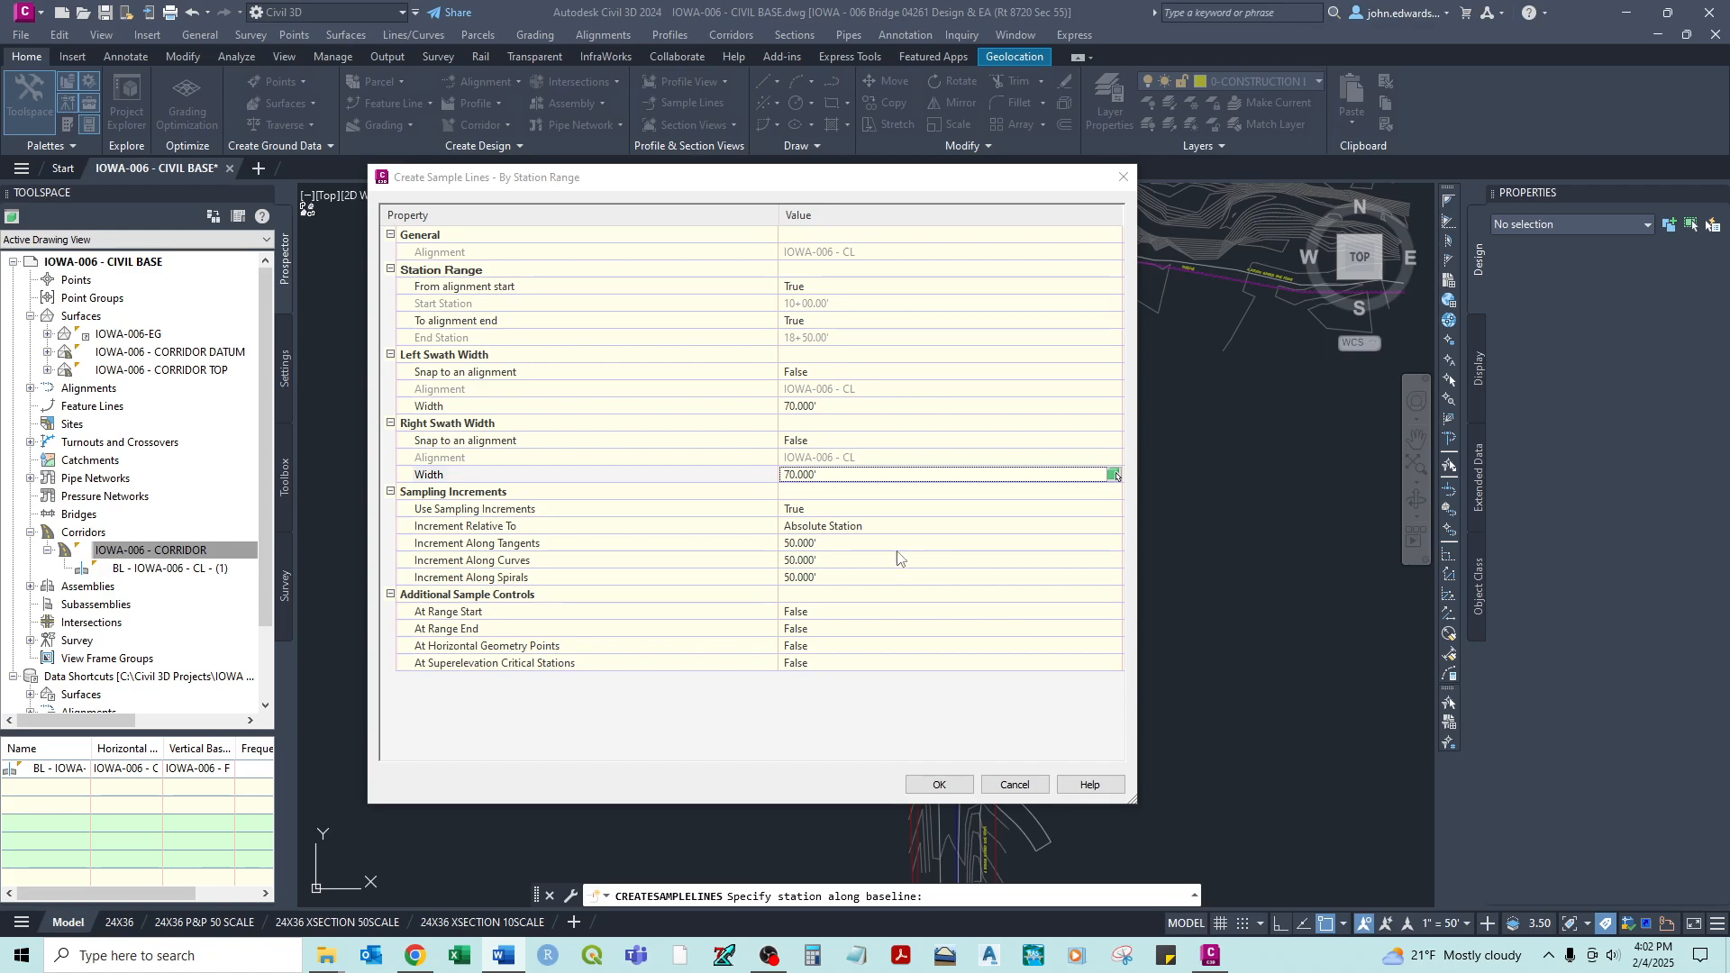
# - Generate the sample lines from the start to the end of the IOWA-006 - CL alignment at 50-foot increments
pyautogui.click(835, 544)
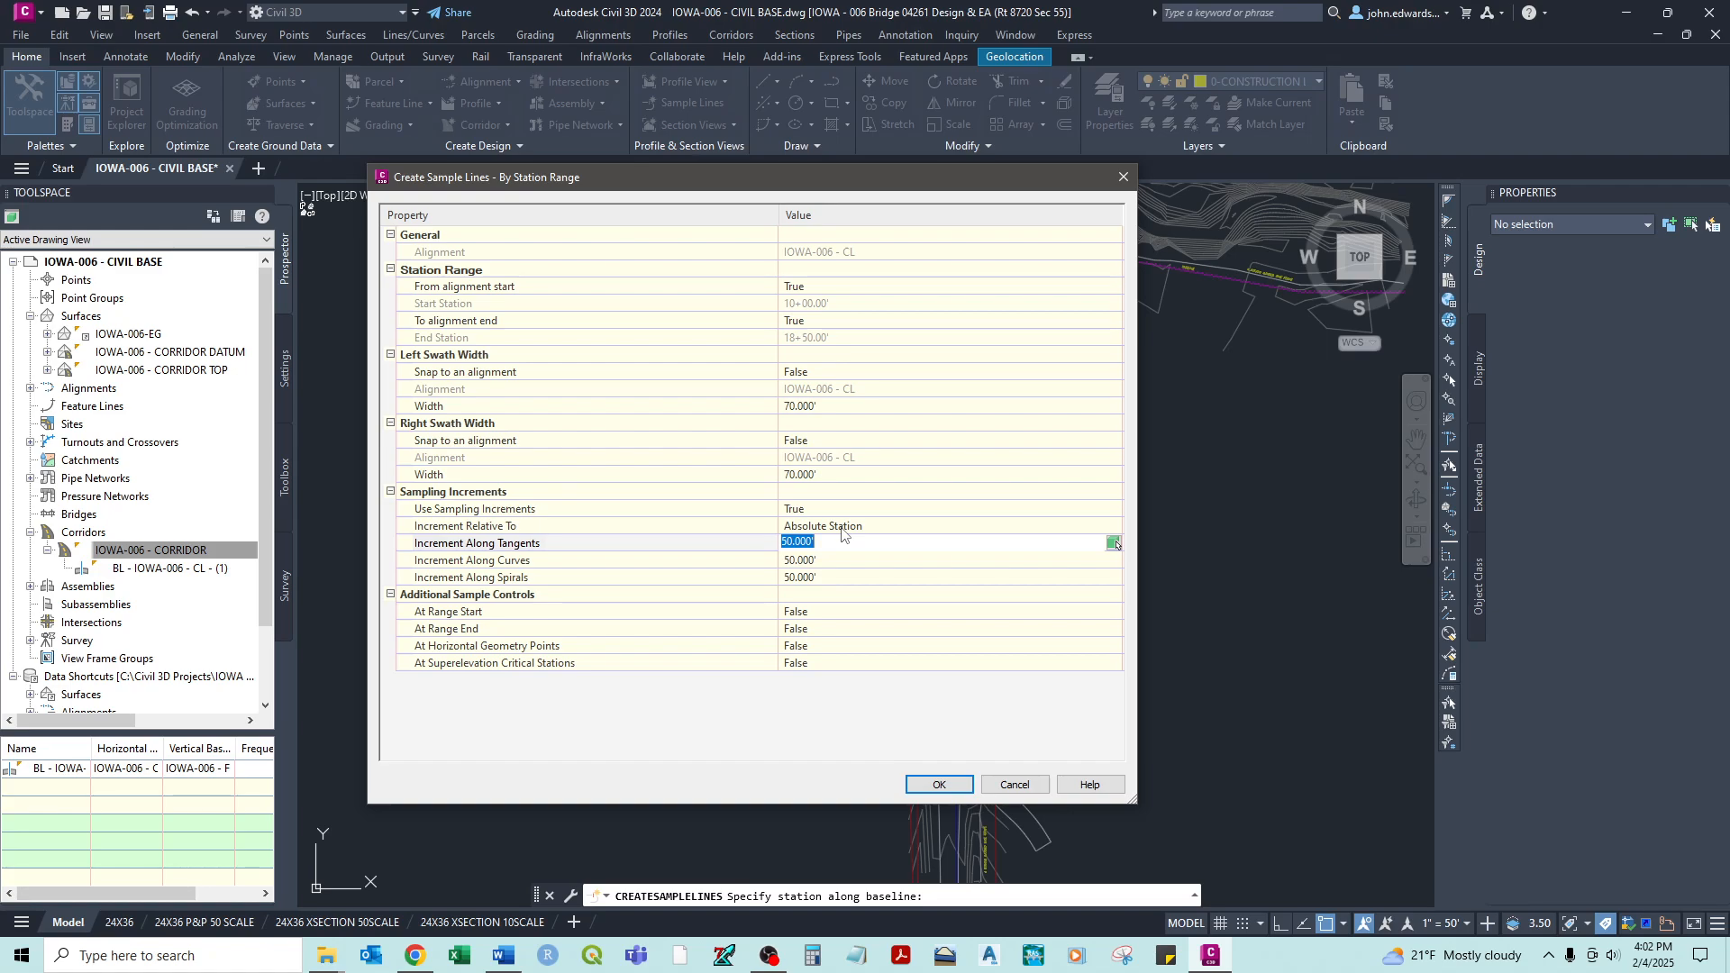
pyautogui.click(697, 620)
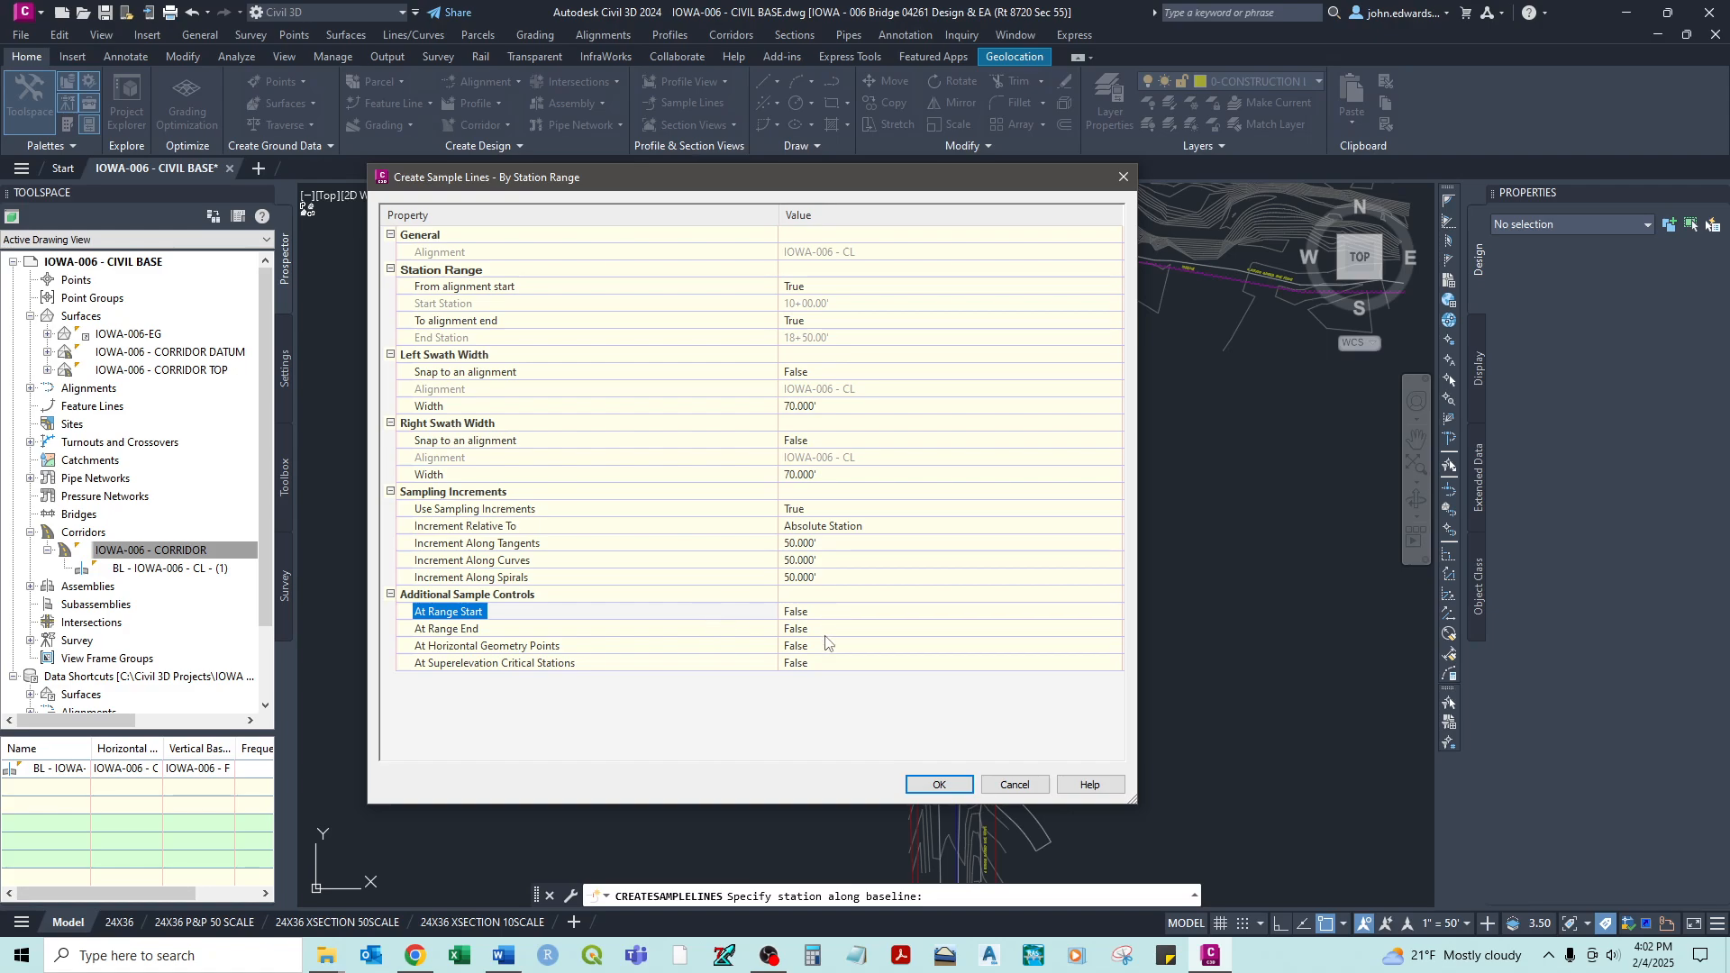
pyautogui.moveTo(692, 187); pyautogui.dragTo(807, 217)
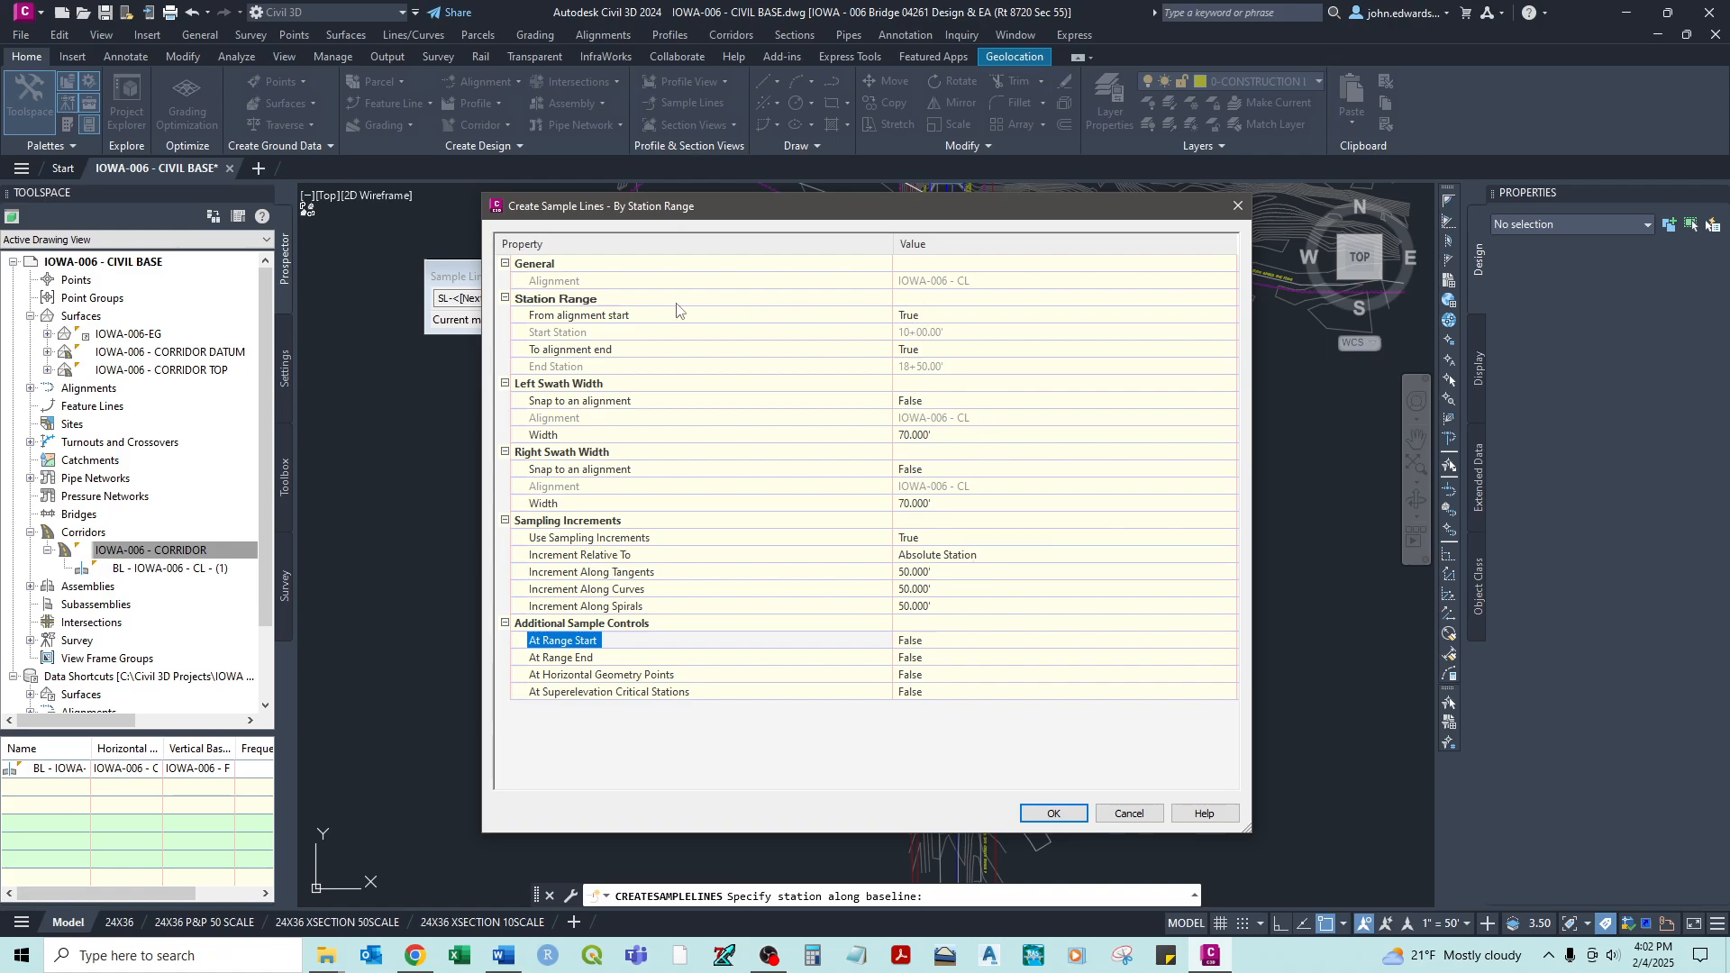
pyautogui.click(554, 334)
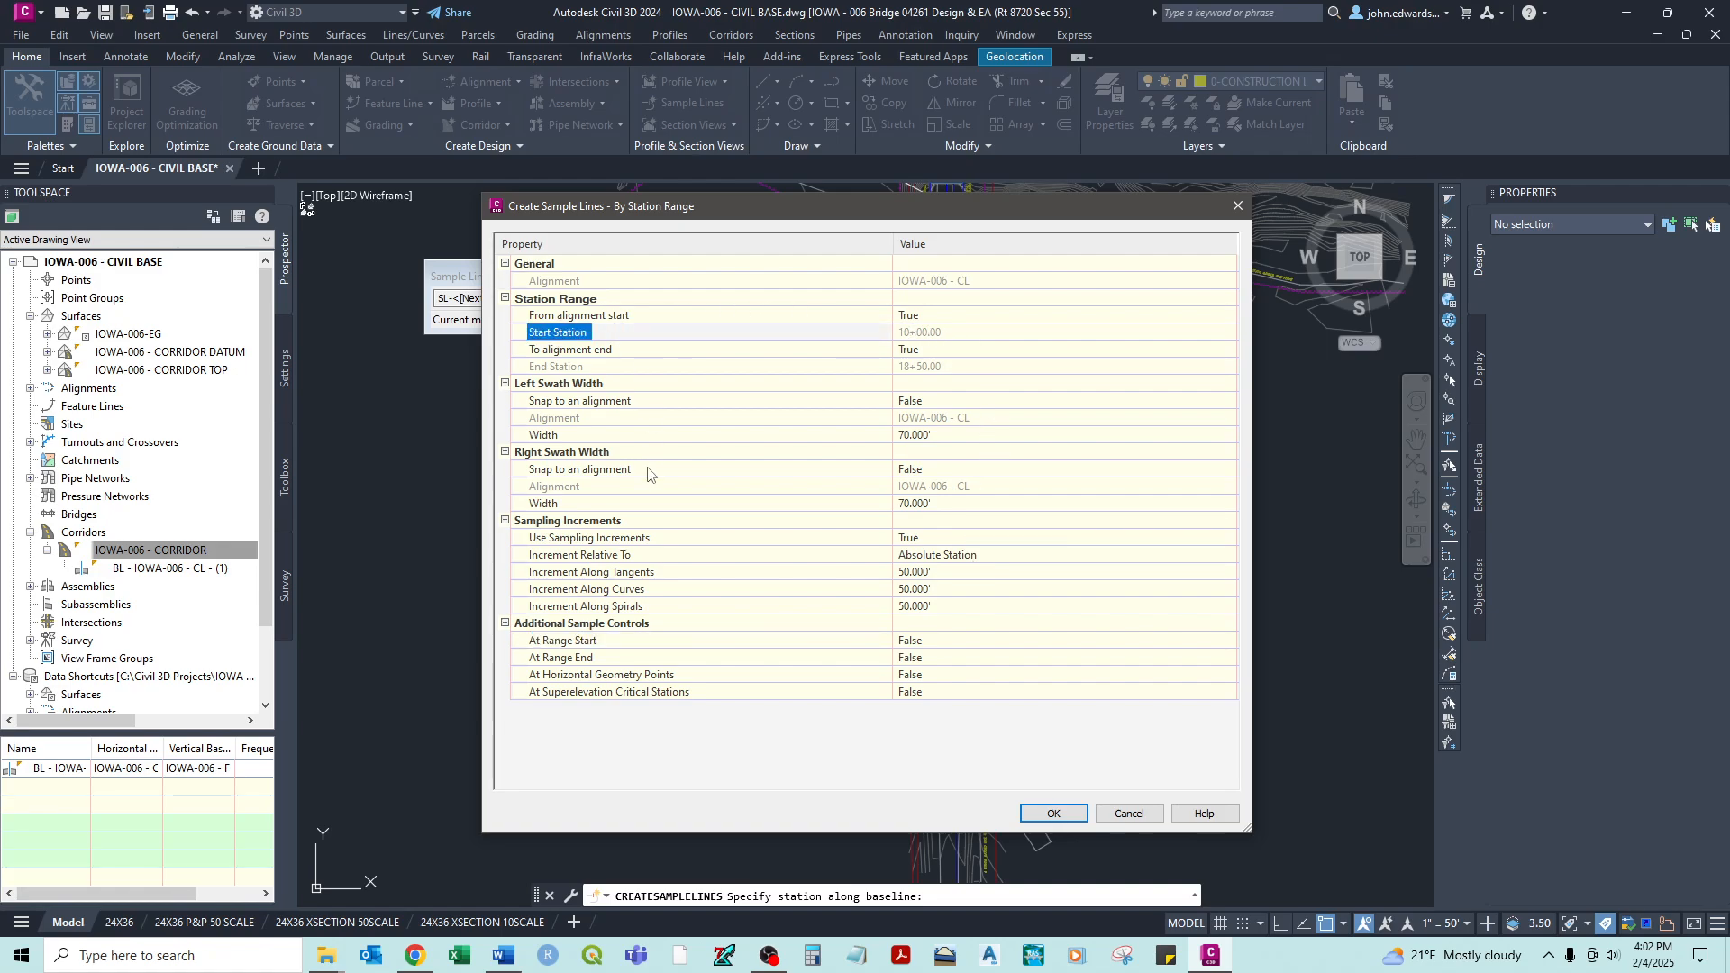
pyautogui.moveTo(1022, 208)
pyautogui.mouseDown()
pyautogui.moveTo(469, 236)
pyautogui.moveTo(518, 215)
pyautogui.mouseUp()
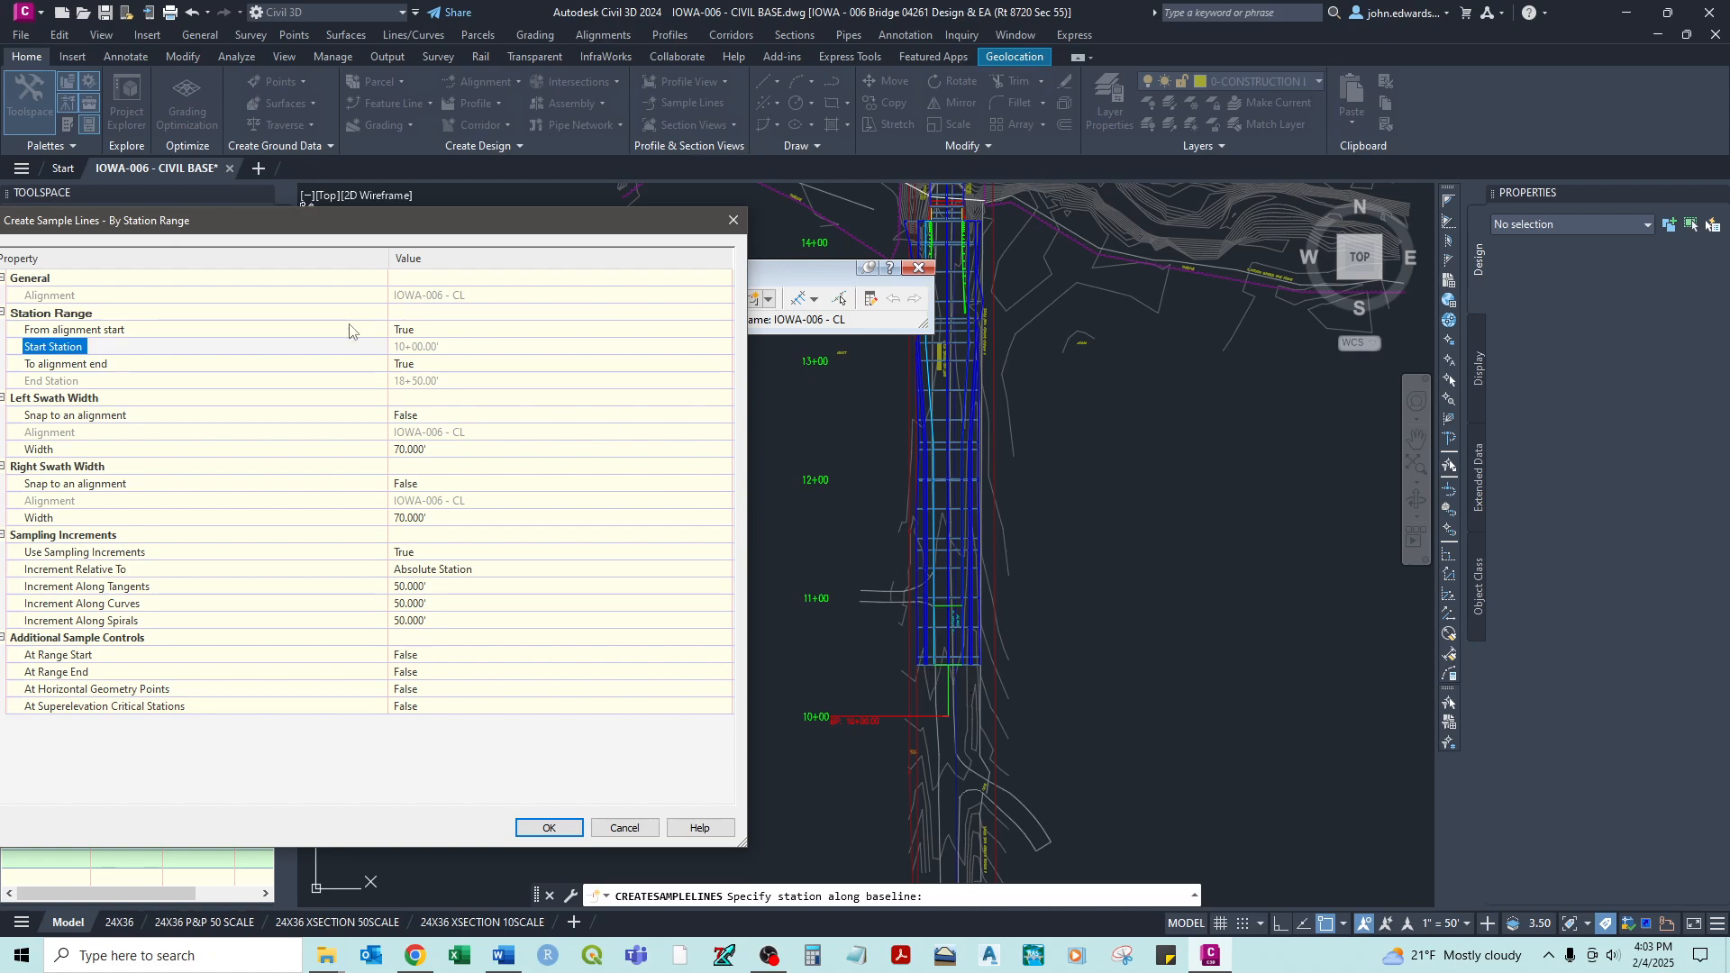
pyautogui.moveTo(333, 213); pyautogui.dragTo(402, 207)
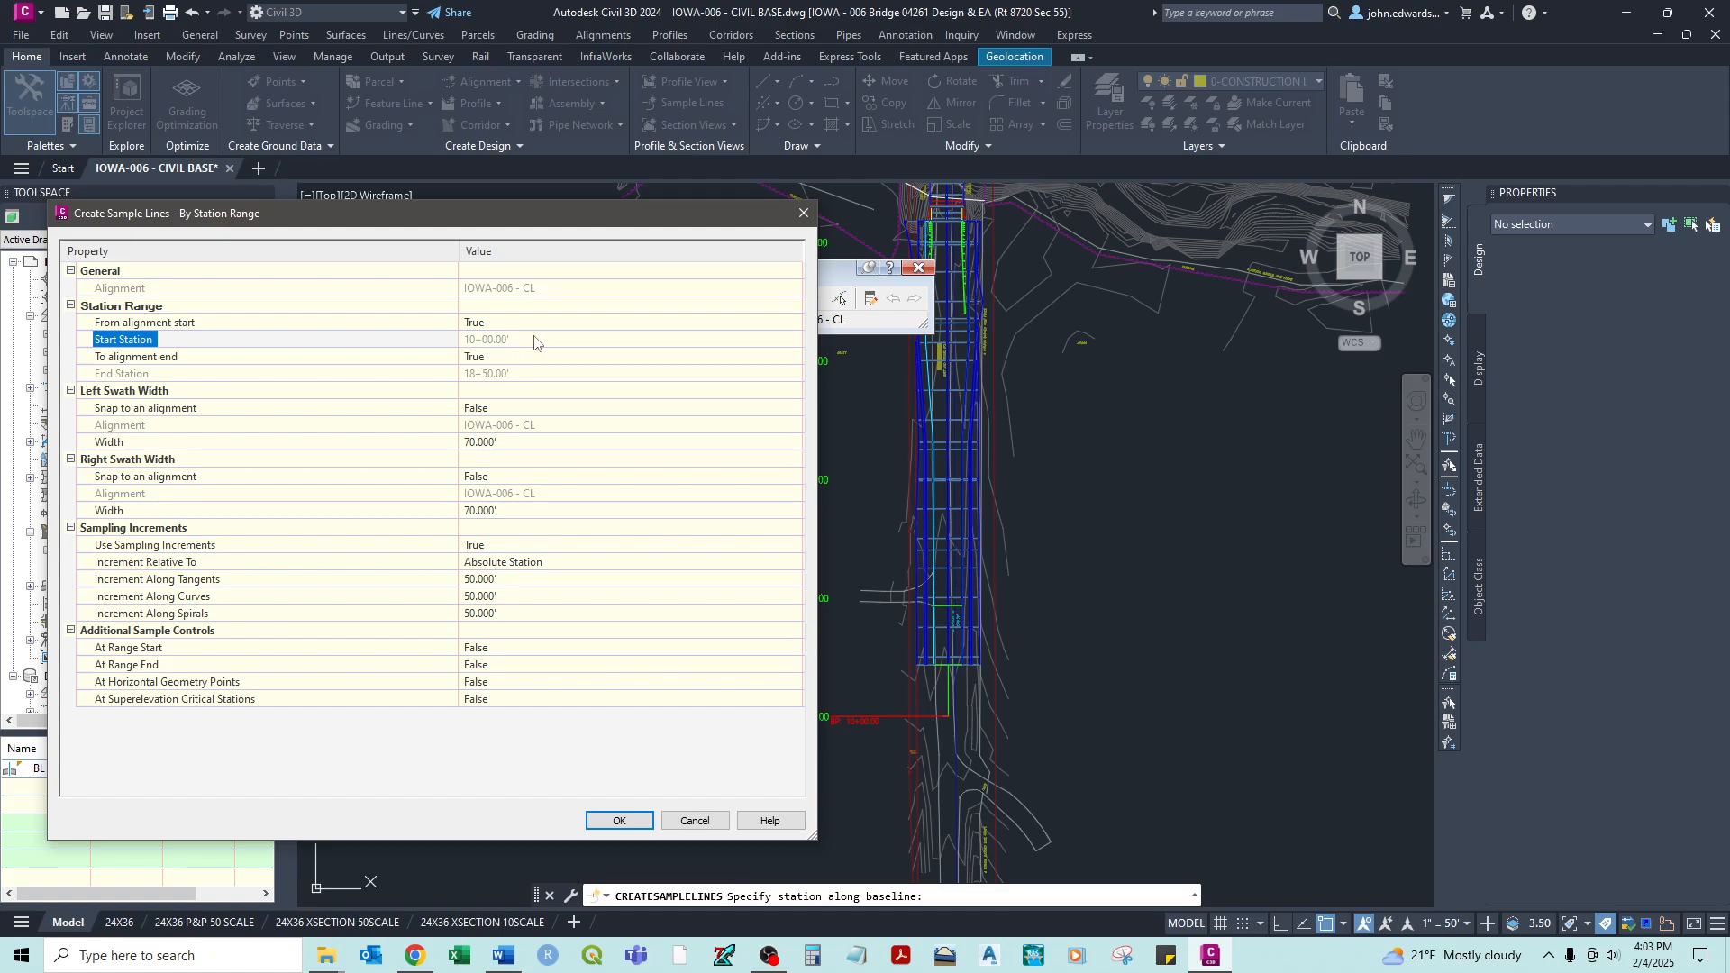
pyautogui.click(147, 649)
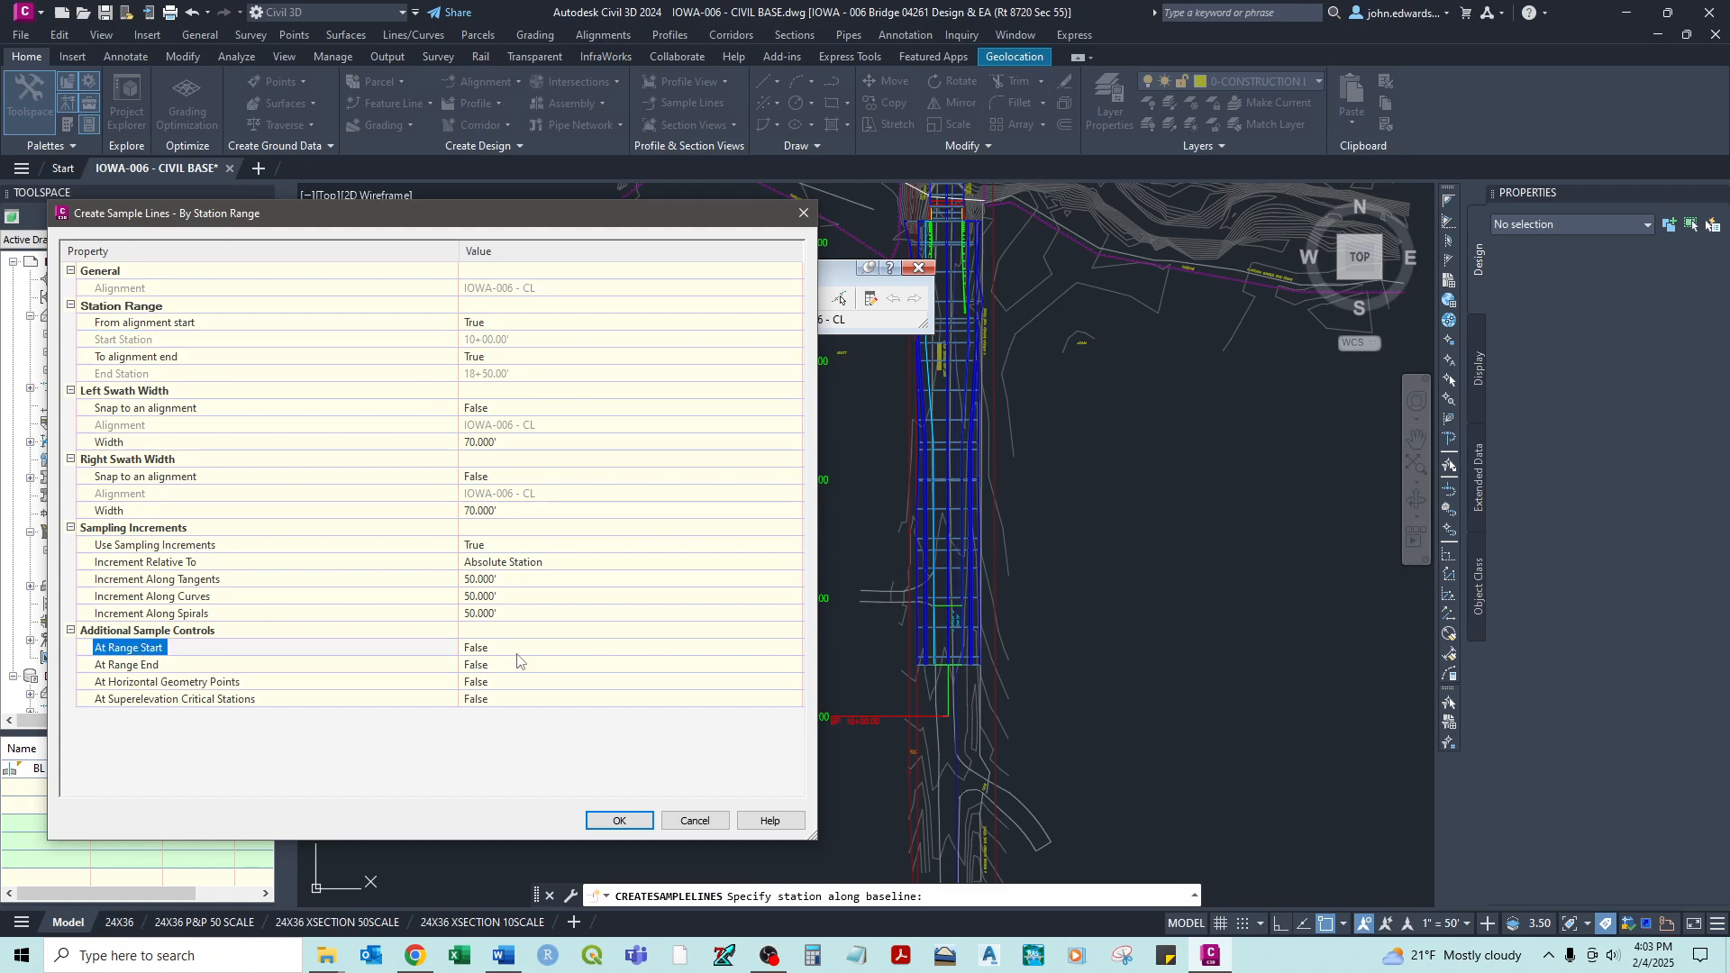
pyautogui.moveTo(495, 223); pyautogui.dragTo(763, 168)
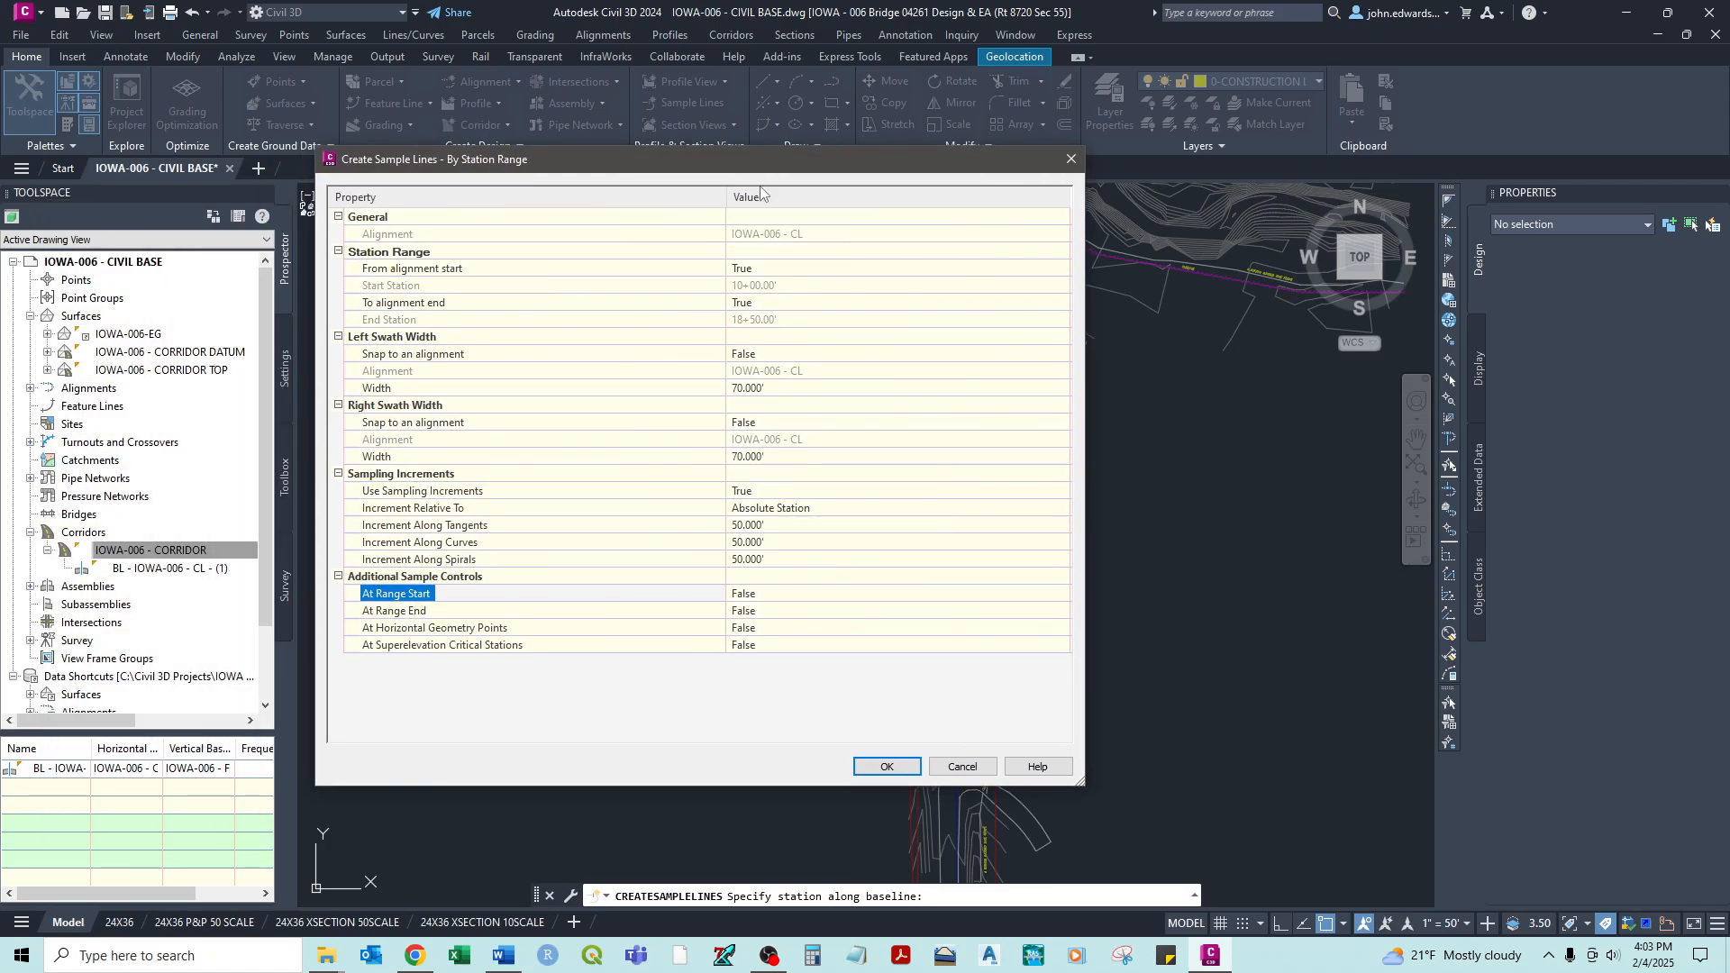
pyautogui.click(887, 767)
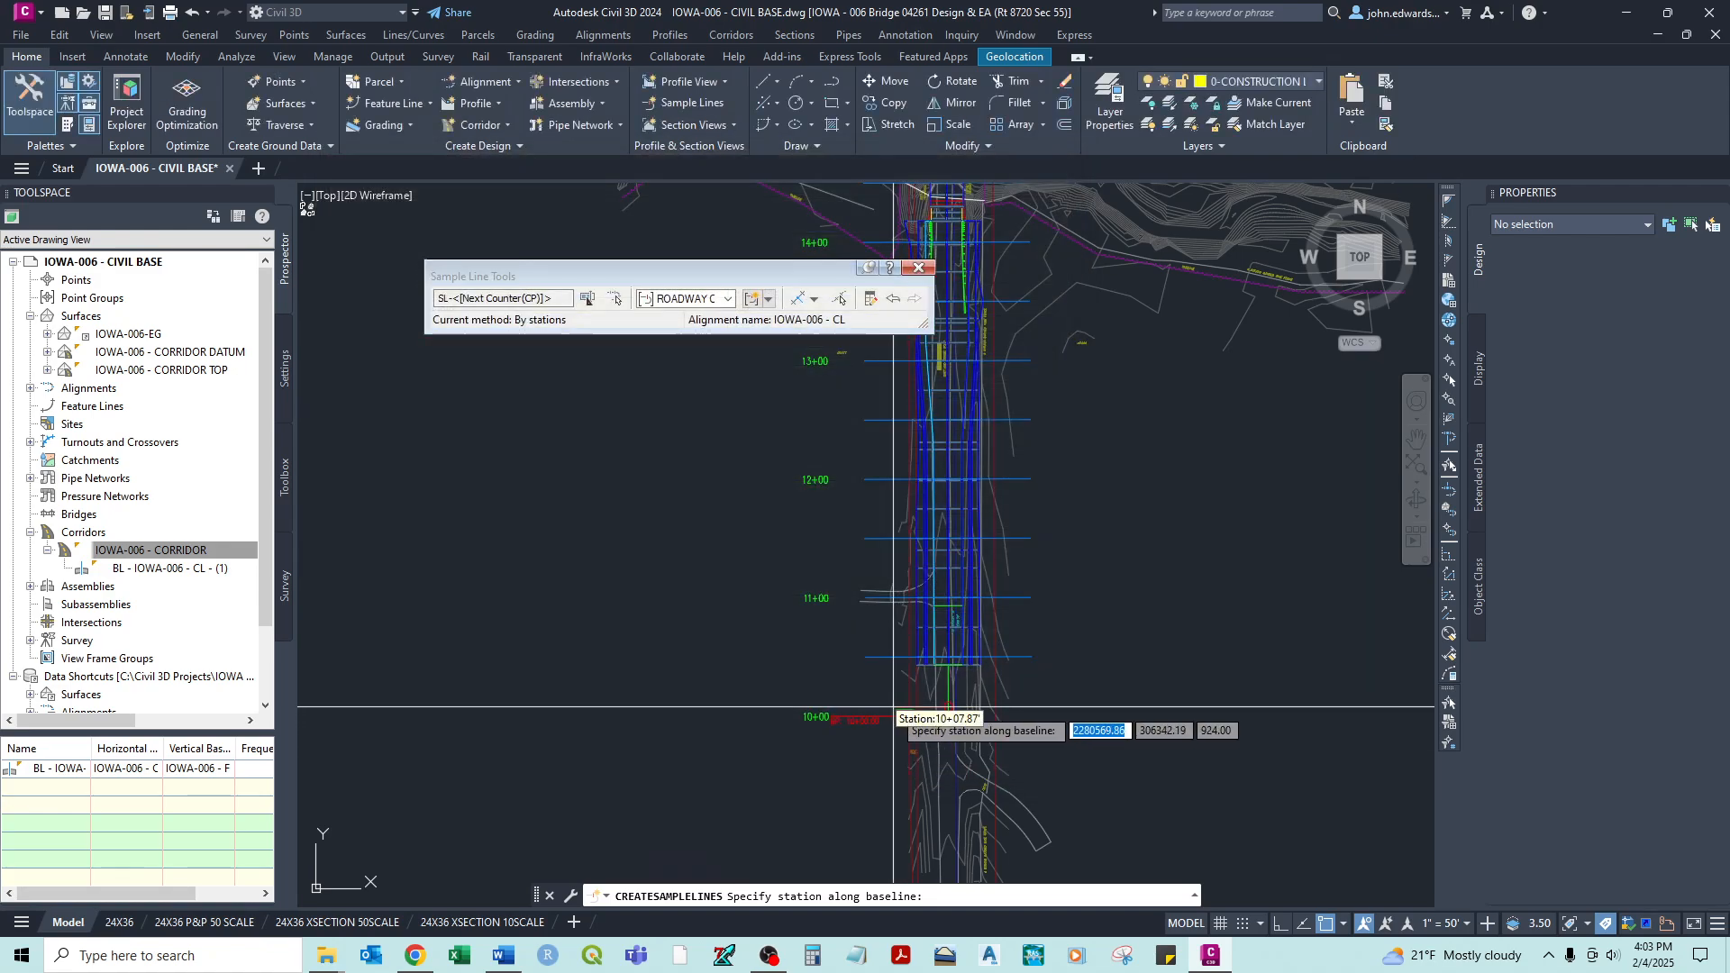
pyautogui.press('Escape')
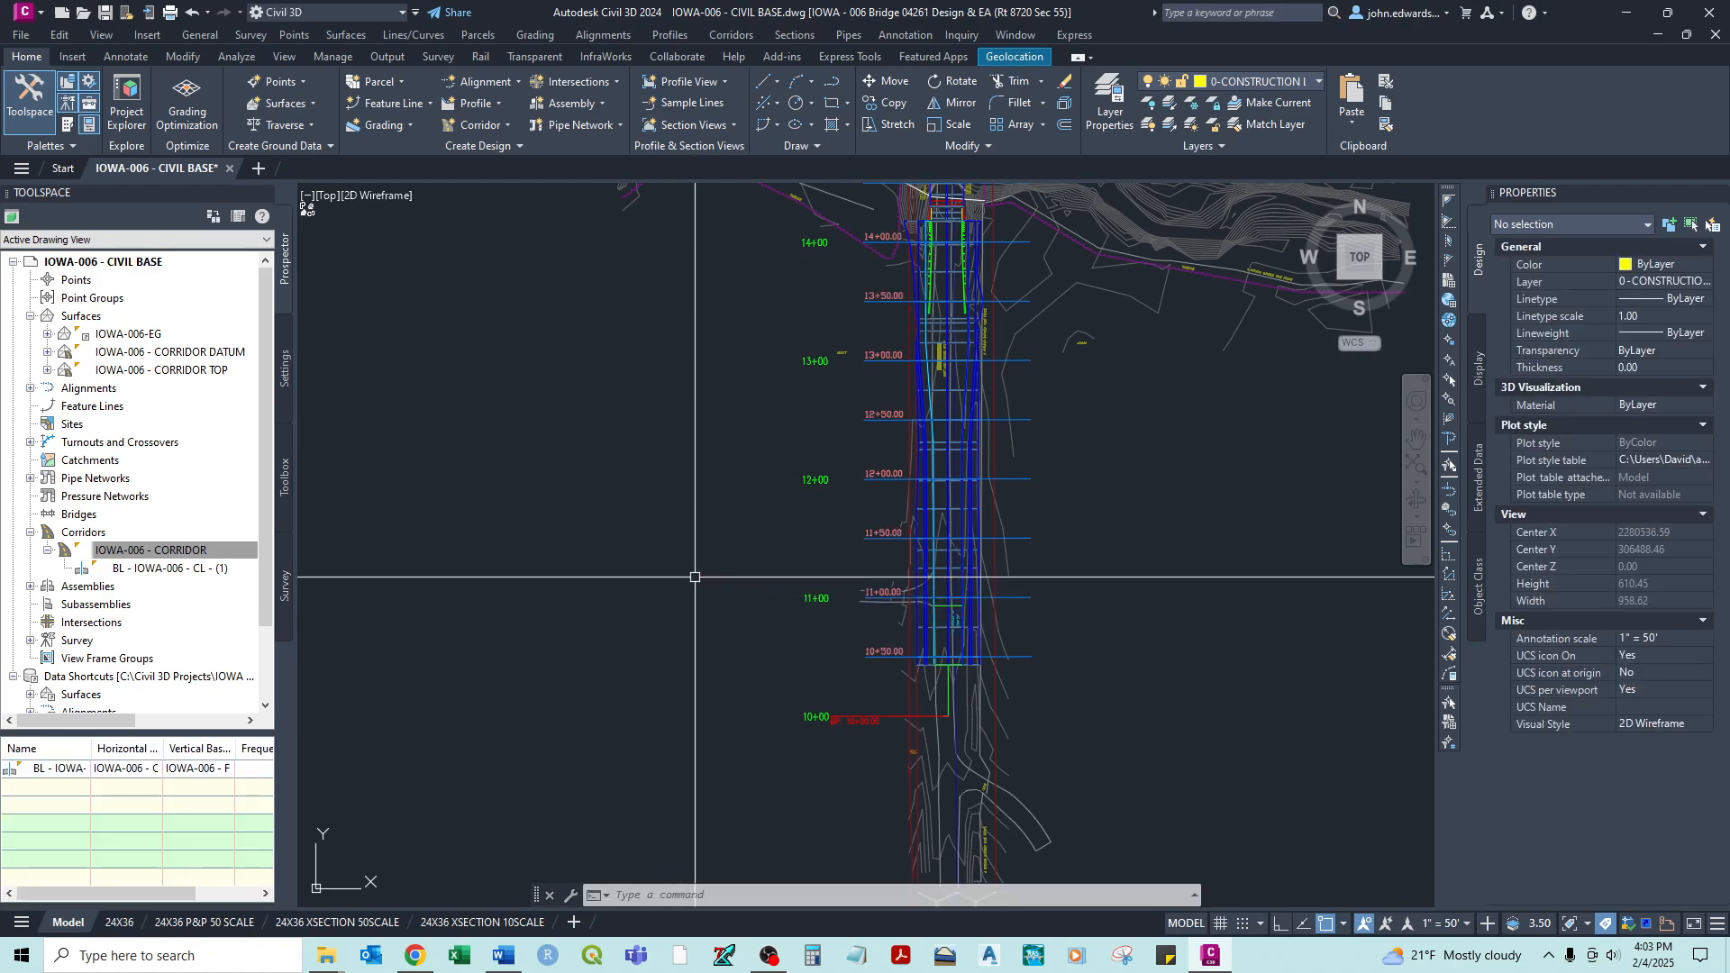
# - Examine where the generated sample lines fall at the beginning and end of the corridor
pyautogui.scroll(5, 1035, 667)
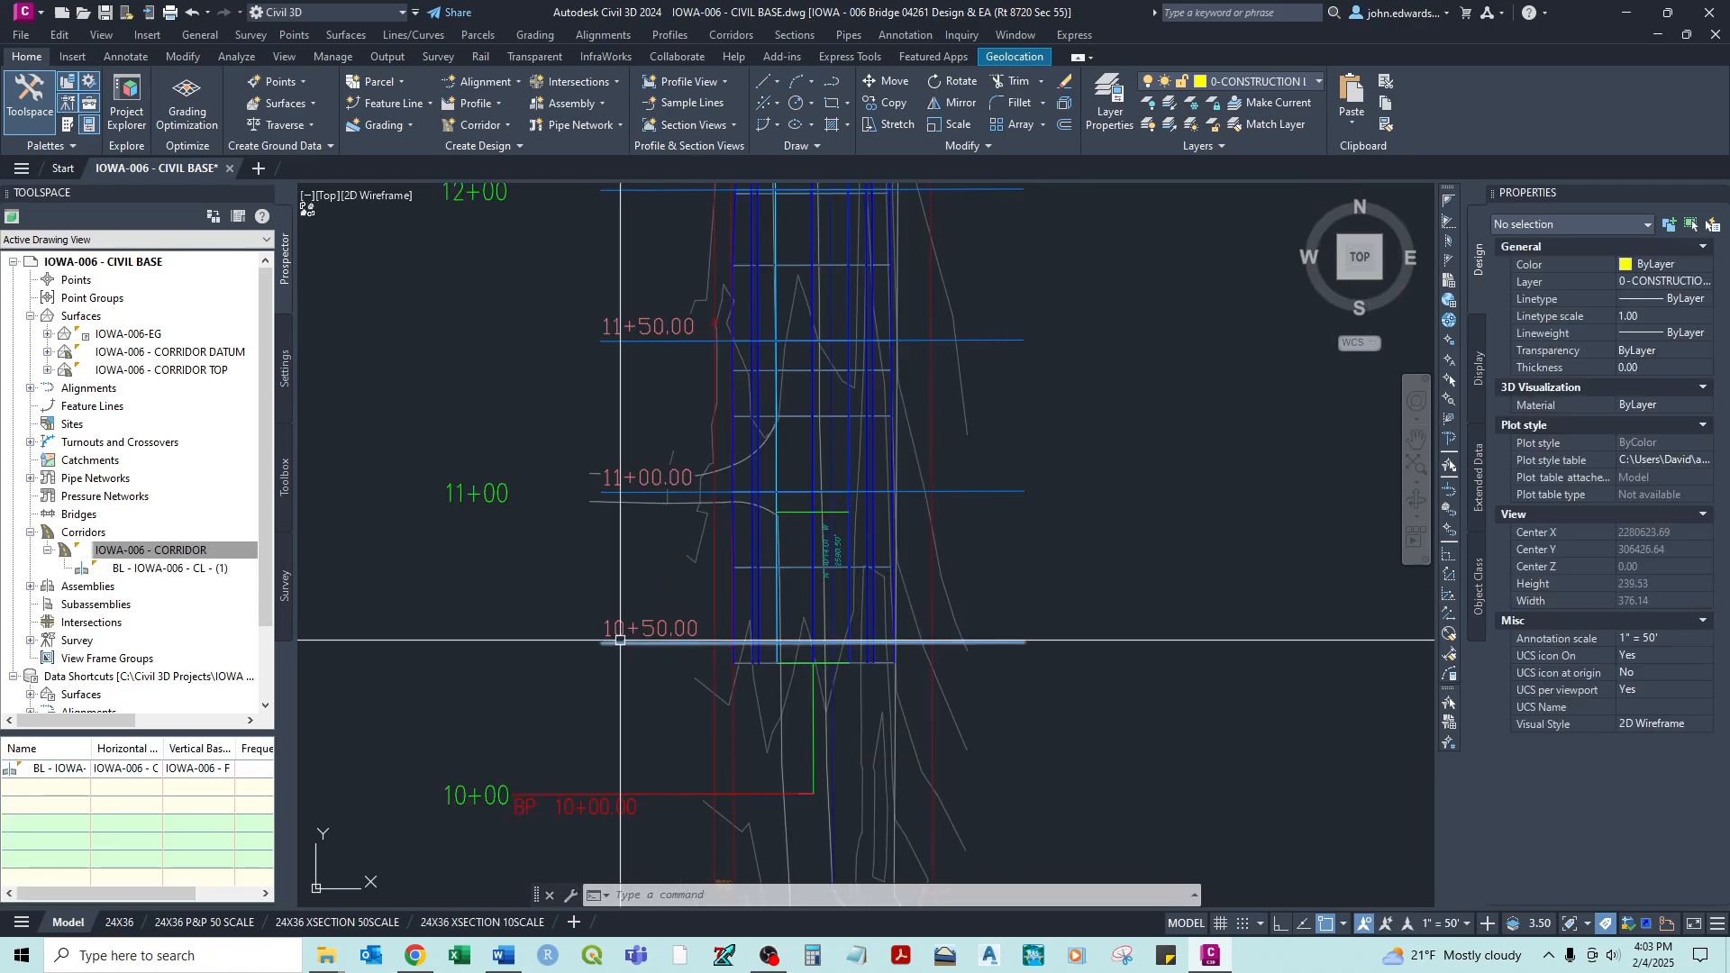
pyautogui.scroll(-2, 621, 635)
pyautogui.moveTo(636, 584); pyautogui.dragTo(641, 609, button='middle')
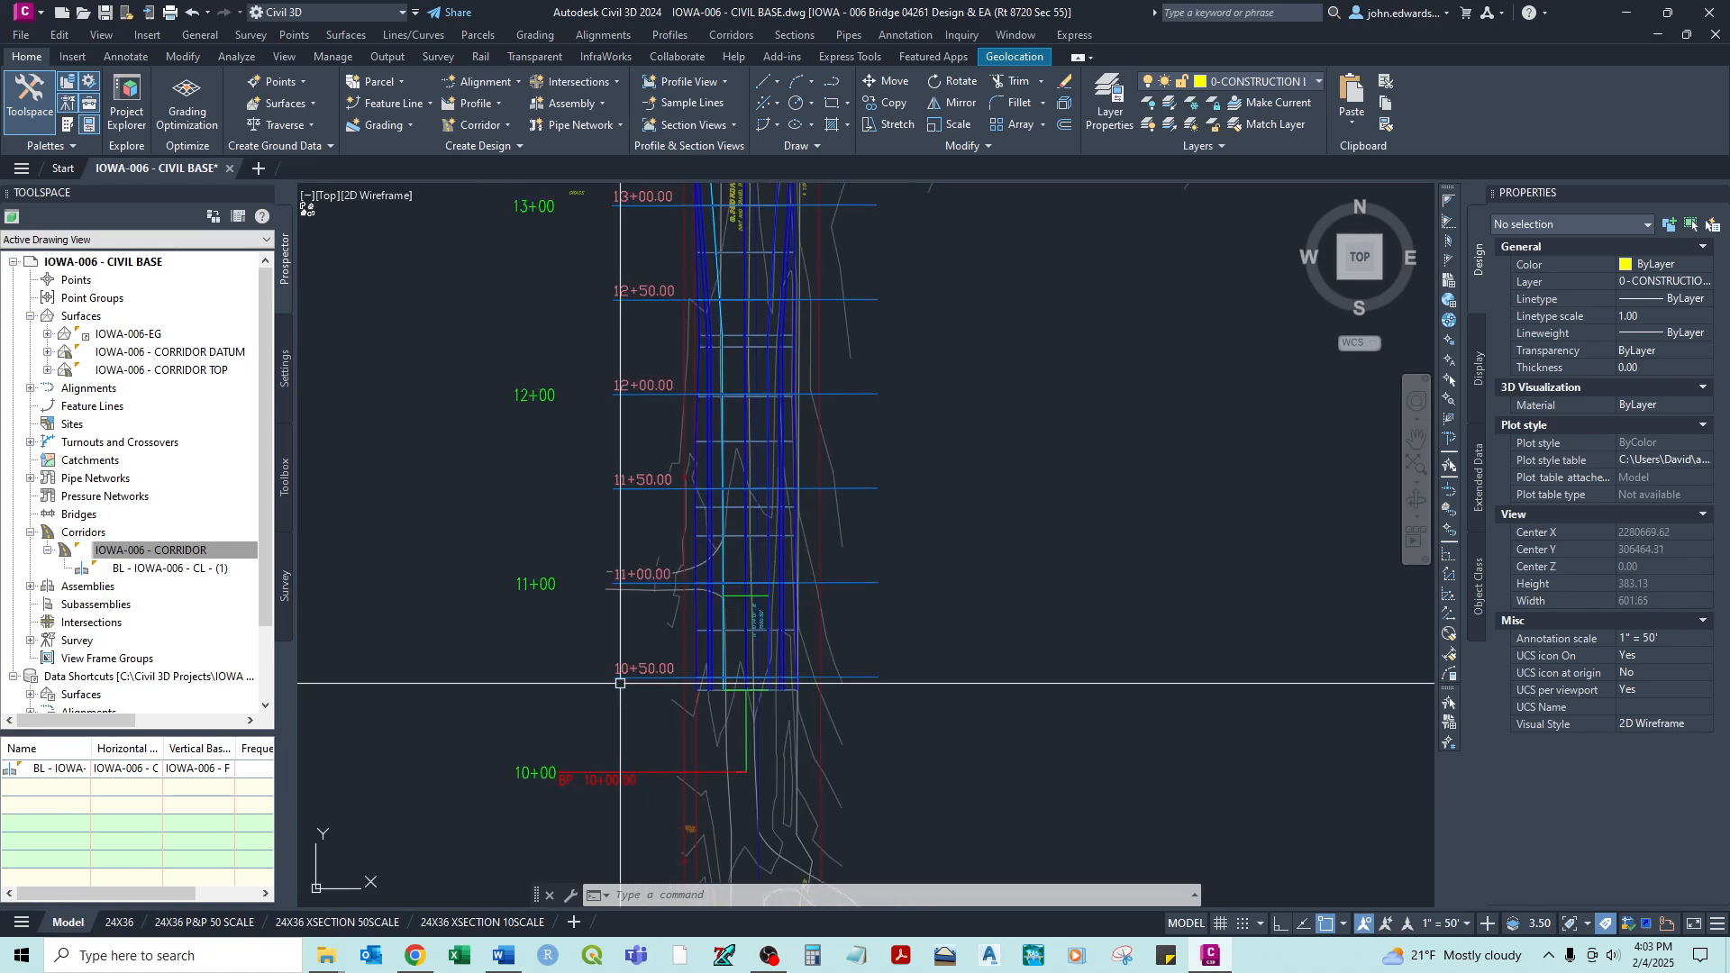
pyautogui.scroll(-4, 683, 600)
pyautogui.scroll(5, 683, 387)
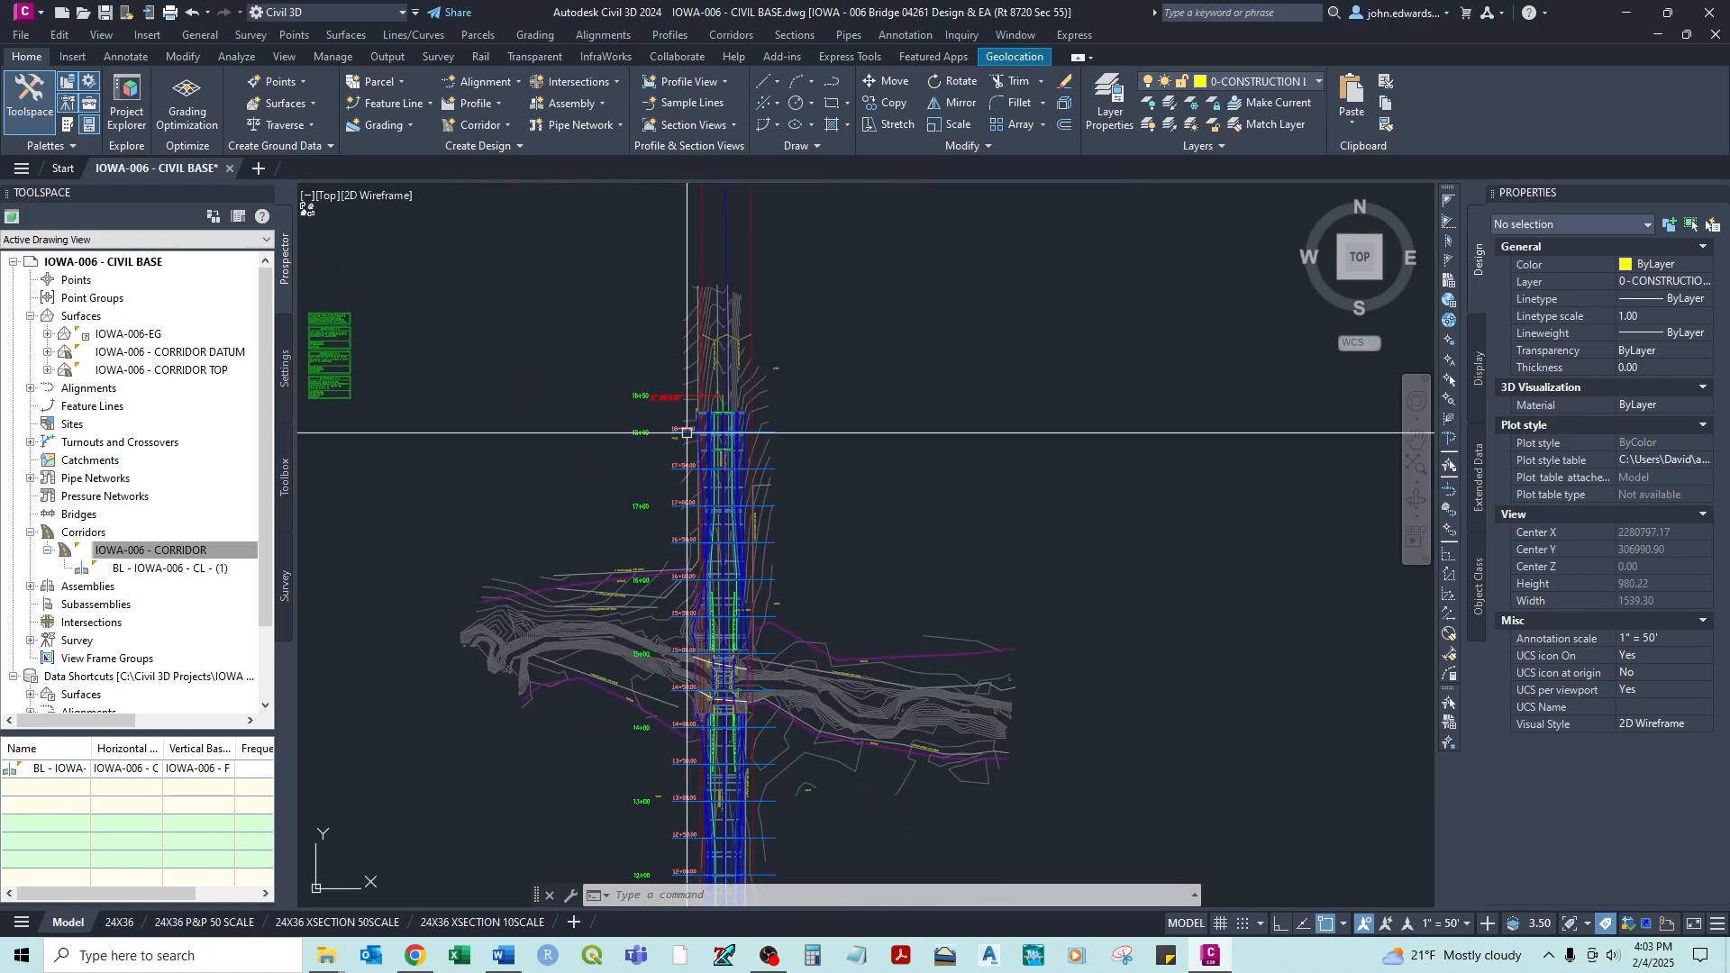
pyautogui.scroll(1, 698, 448)
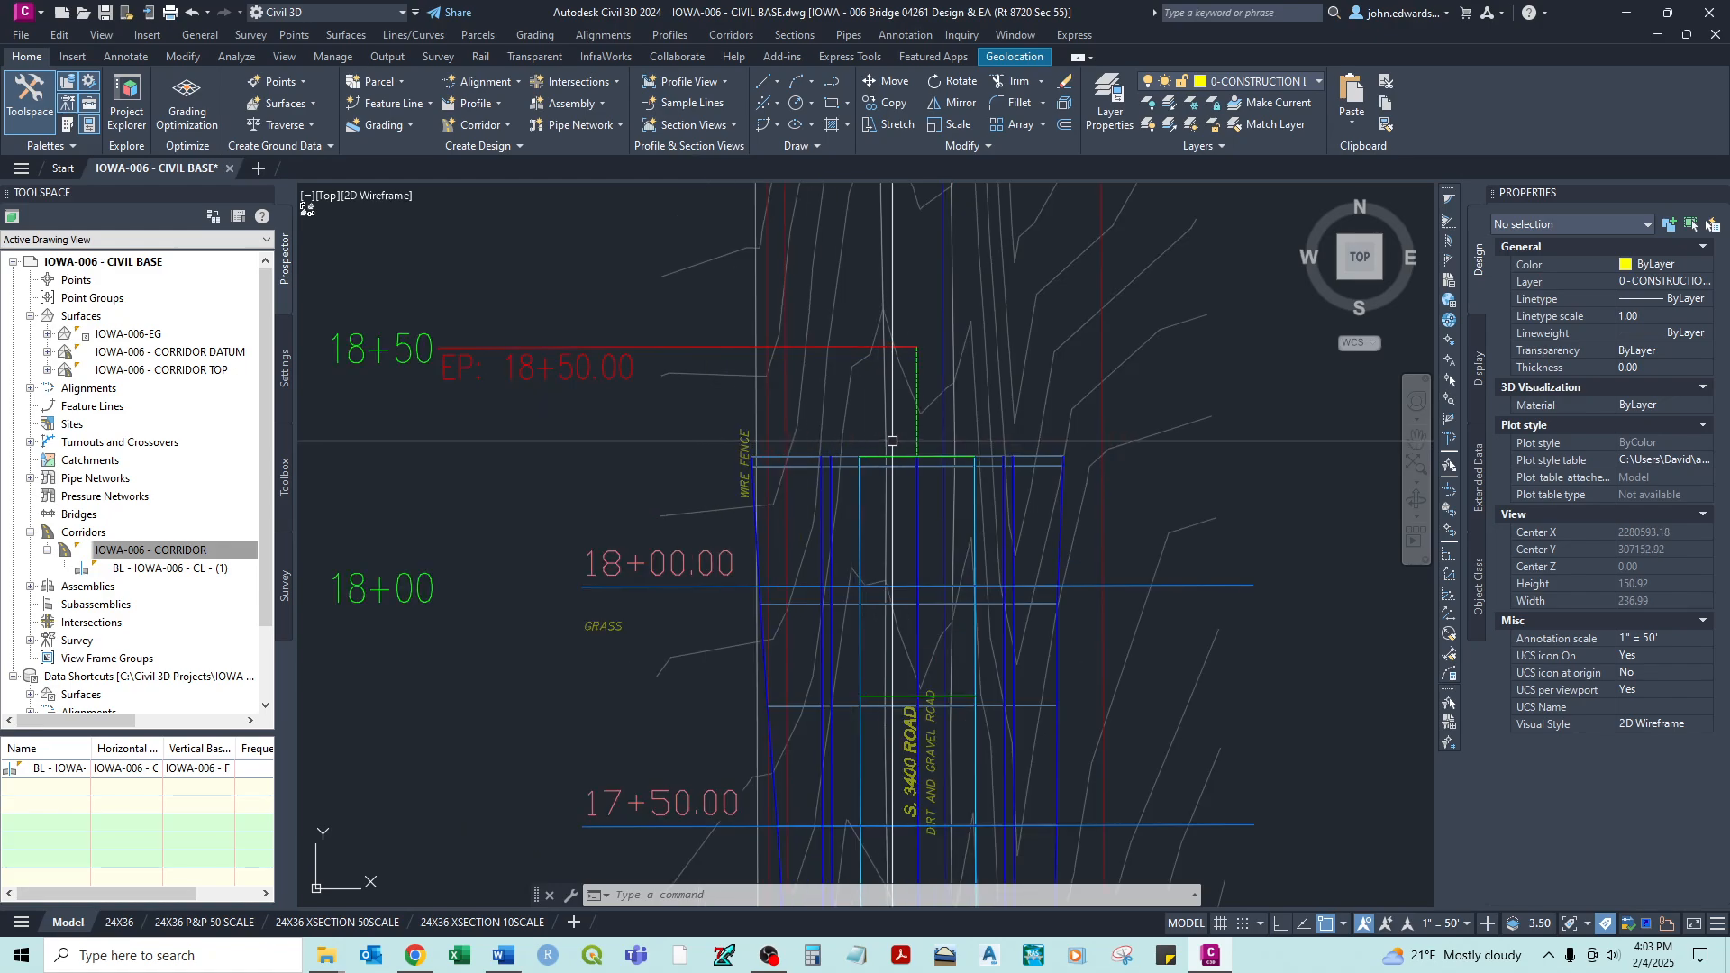
pyautogui.scroll(-2, 964, 447)
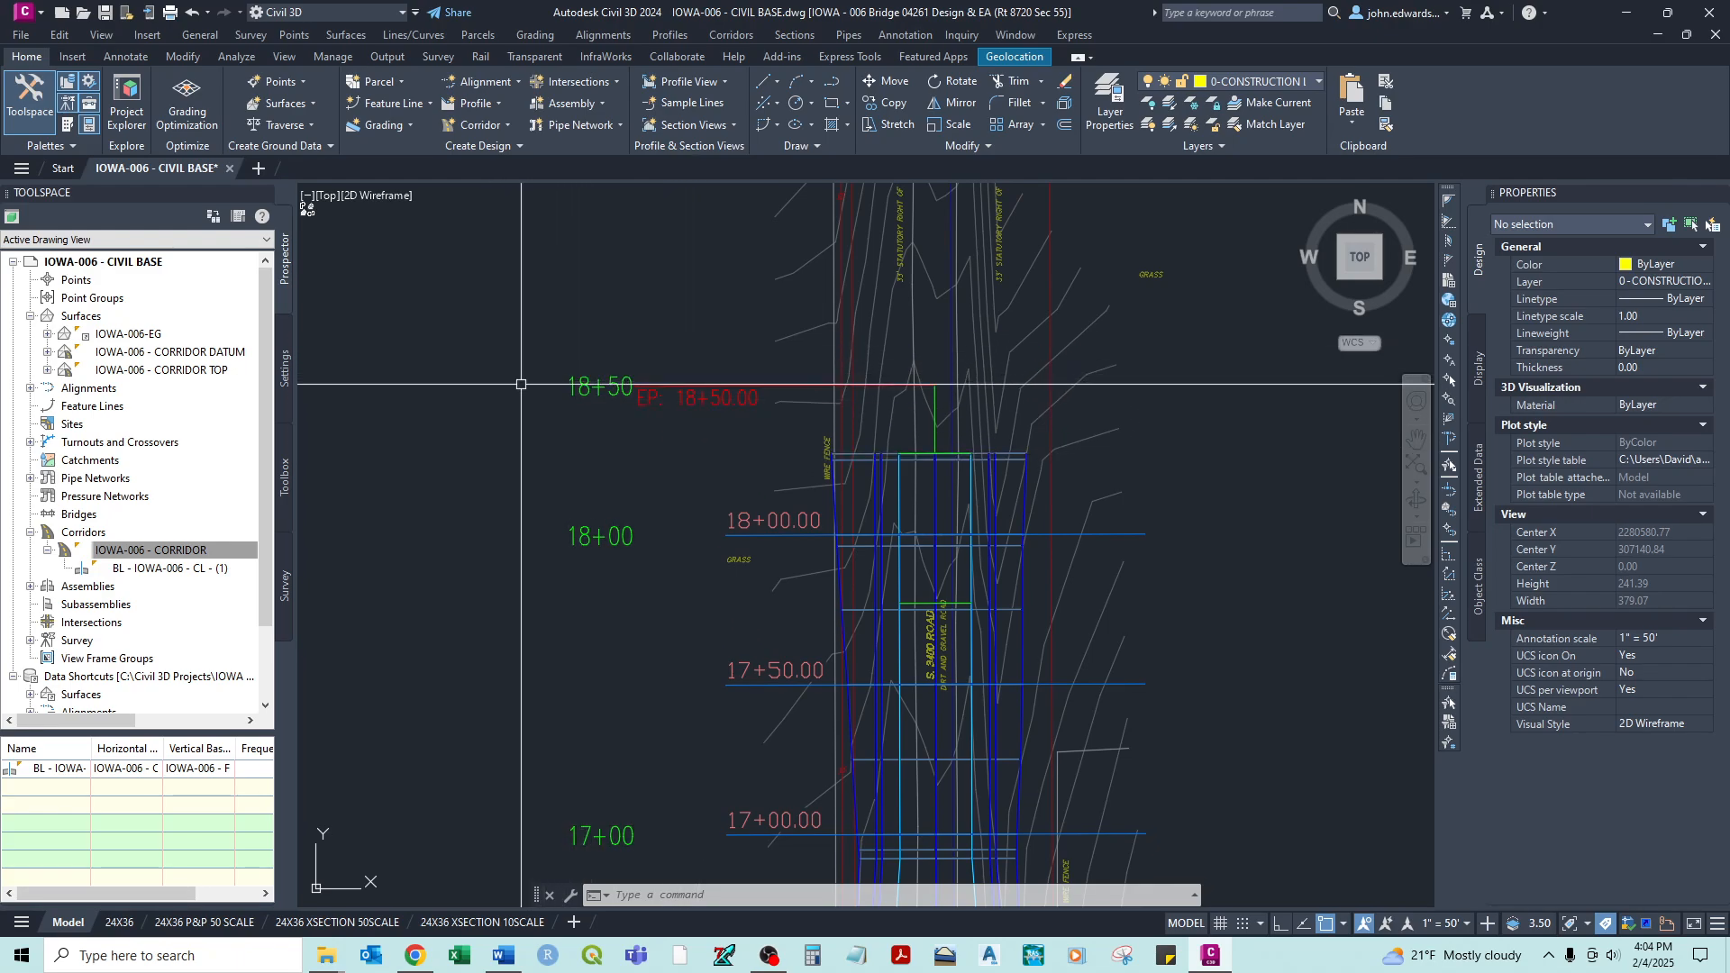
# - Examine the sample line coverage between the alignment's start point and the beginning of the corridor
pyautogui.scroll(-10, 520, 385)
pyautogui.moveTo(487, 554); pyautogui.dragTo(474, 459, button='middle')
pyautogui.scroll(8, 475, 461)
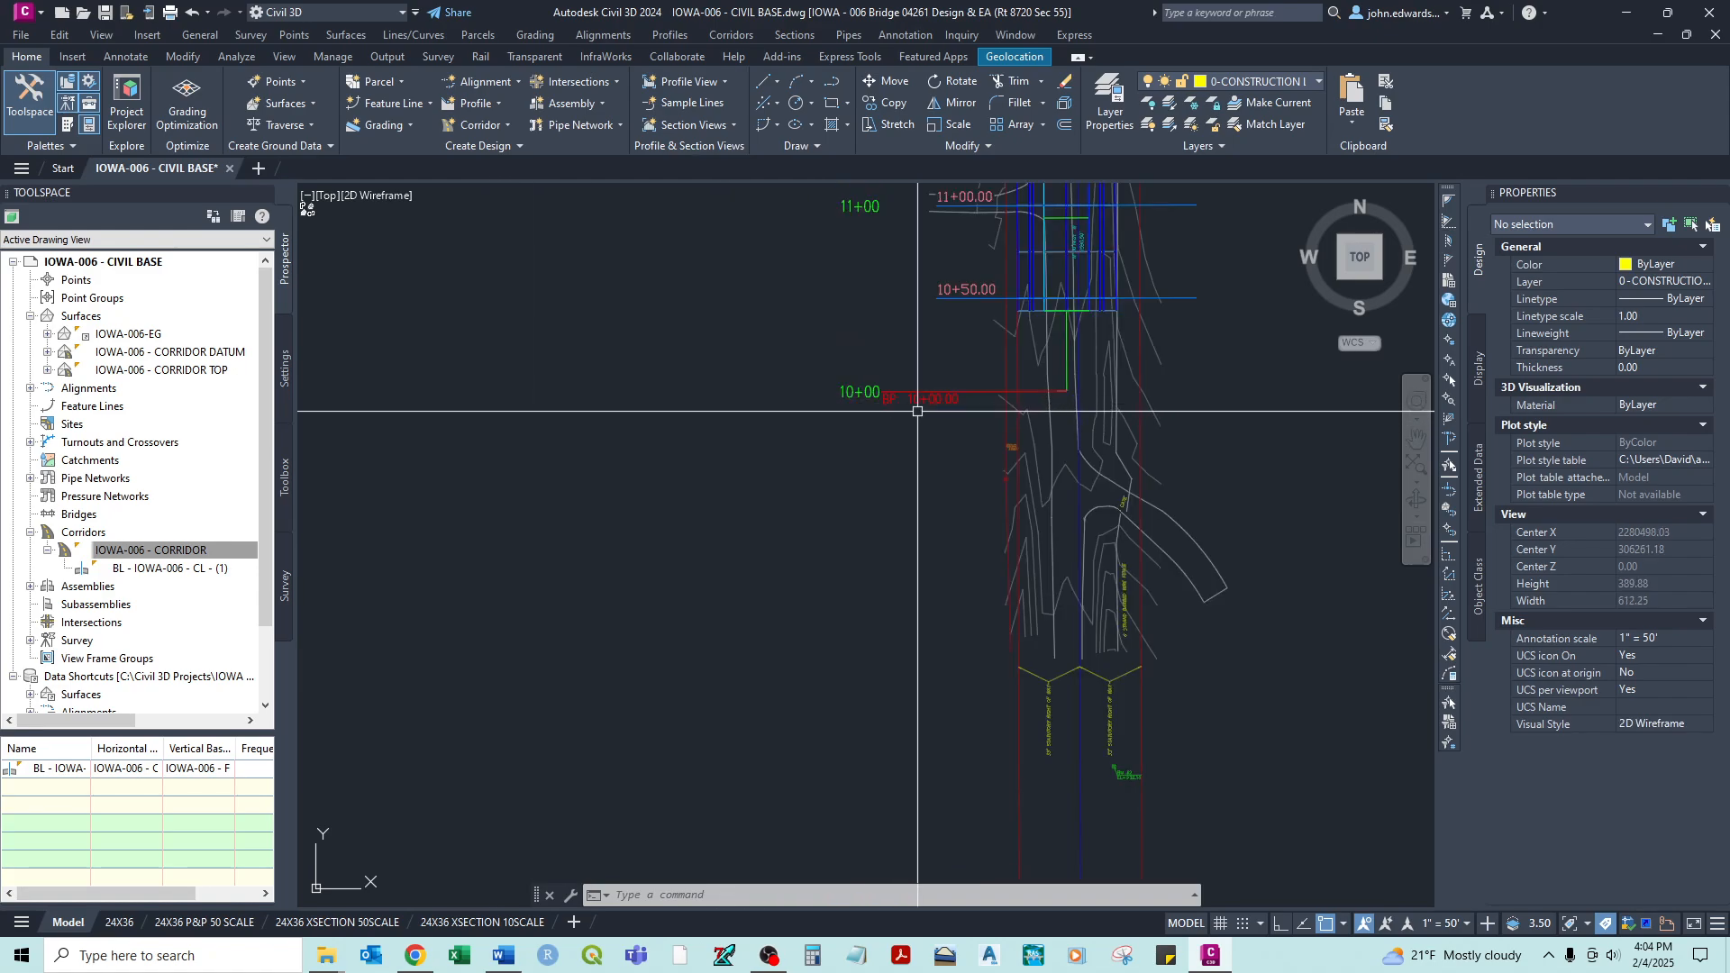
pyautogui.moveTo(877, 400); pyautogui.dragTo(777, 559, button='middle')
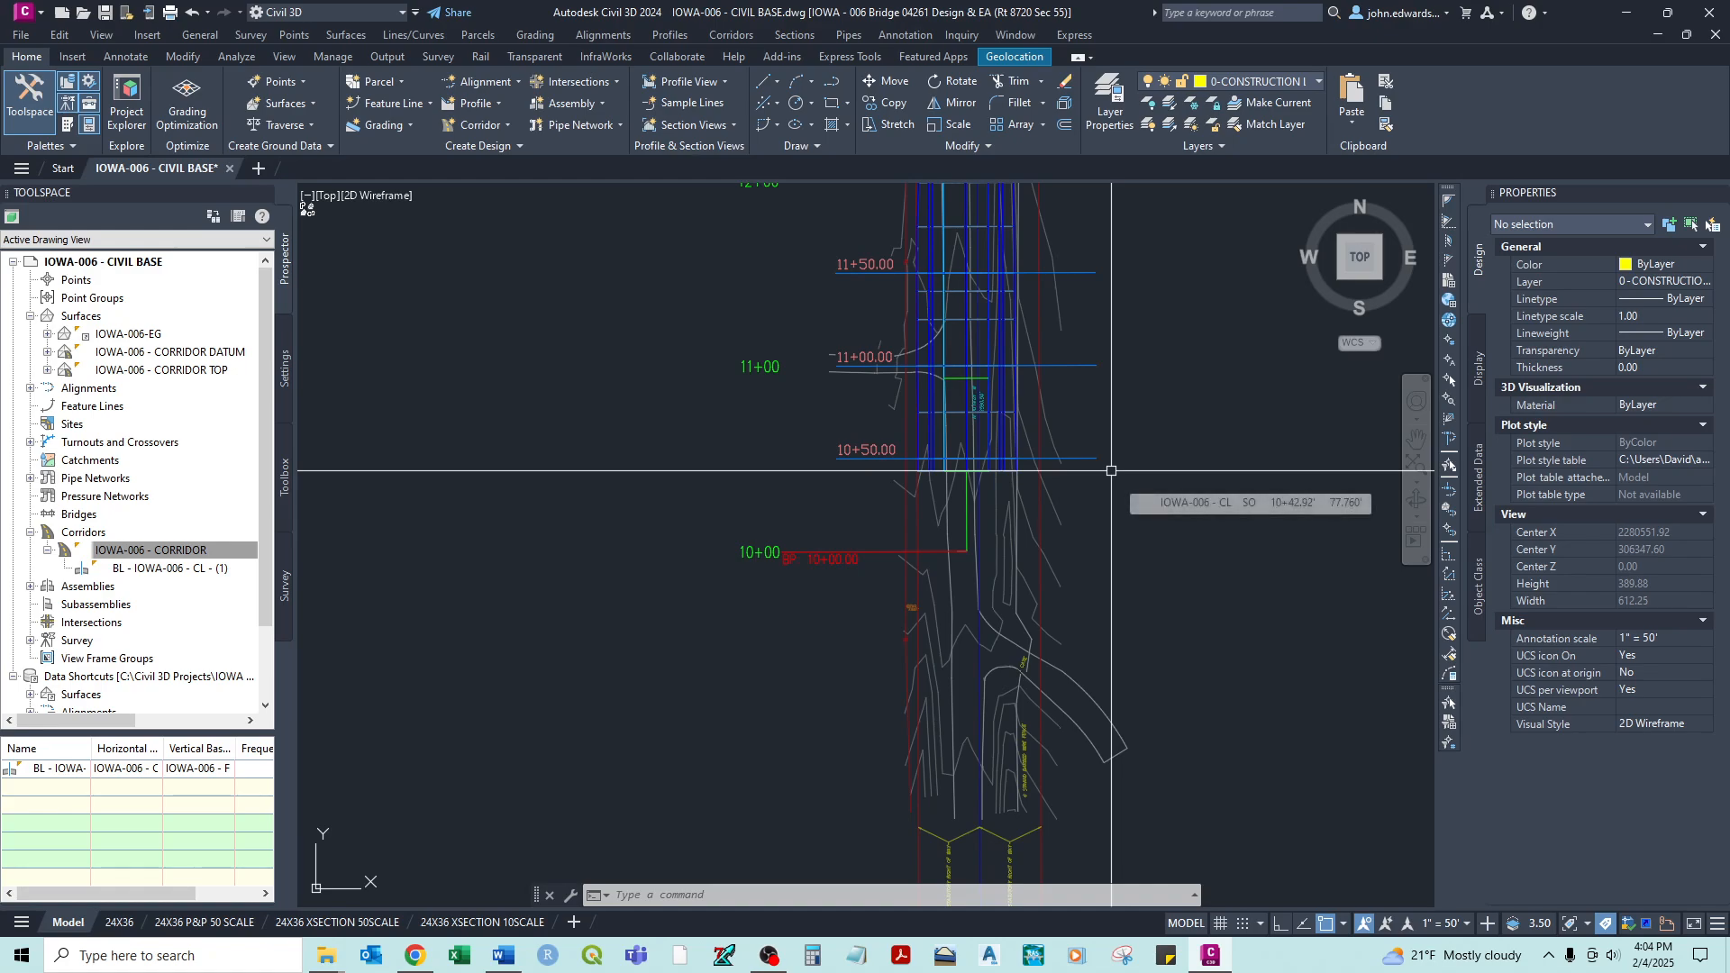
pyautogui.scroll(6, 1111, 470)
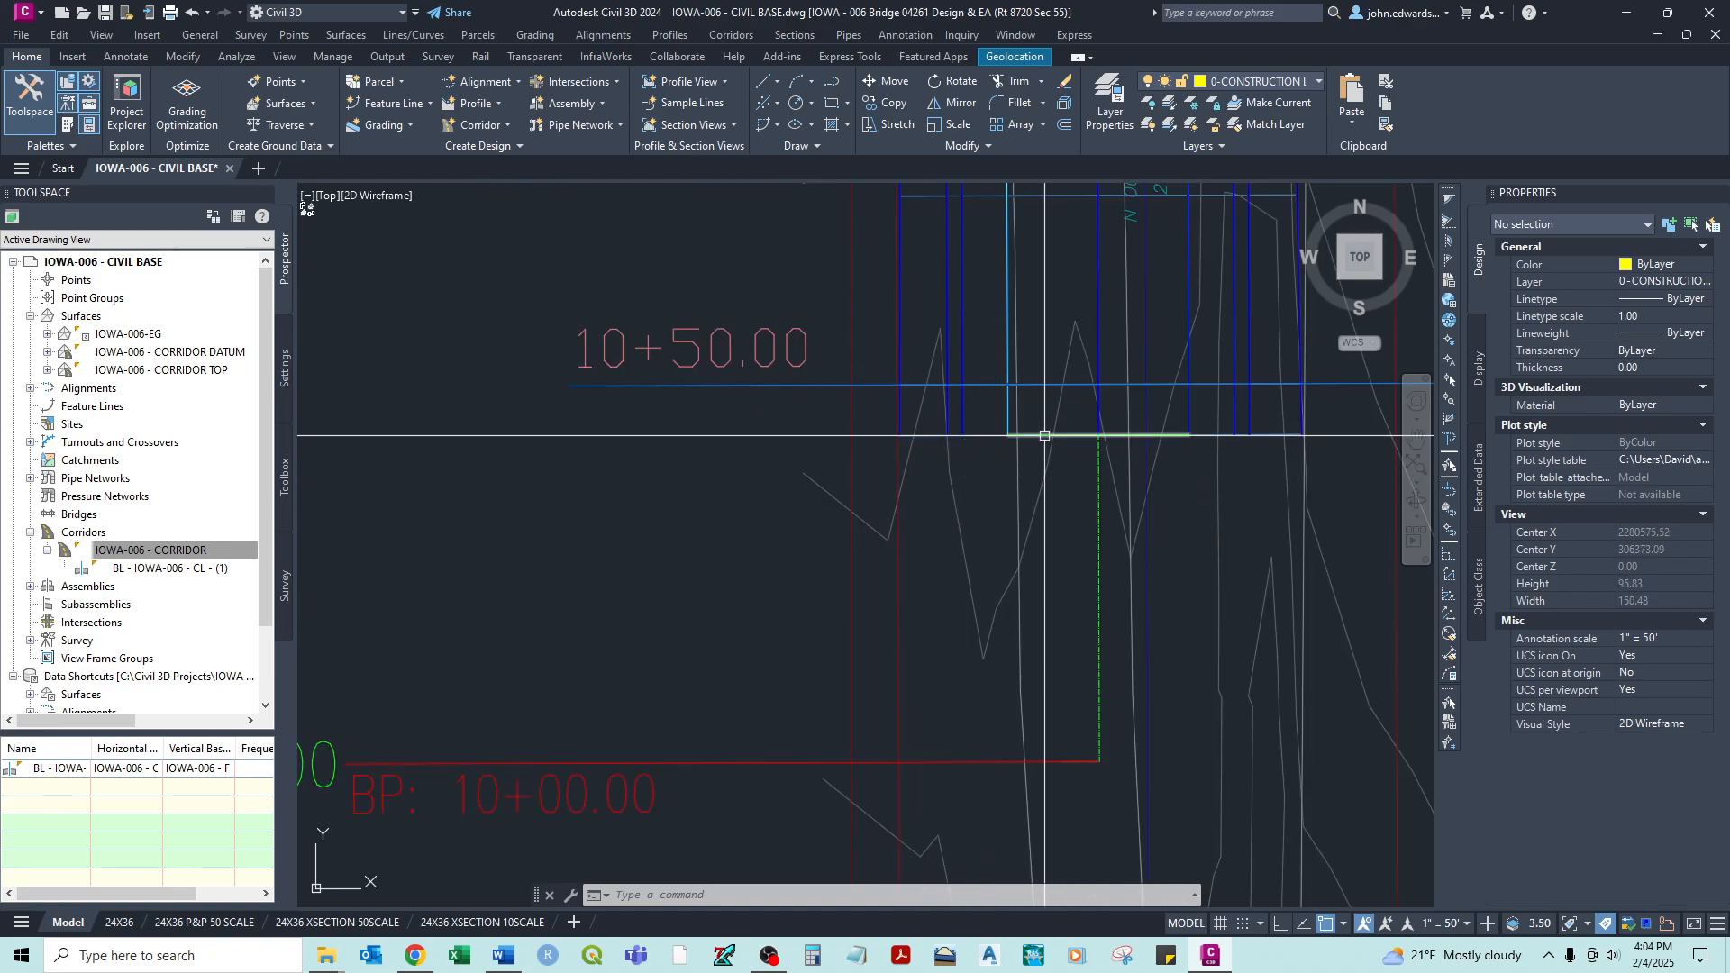
pyautogui.scroll(-8, 1043, 435)
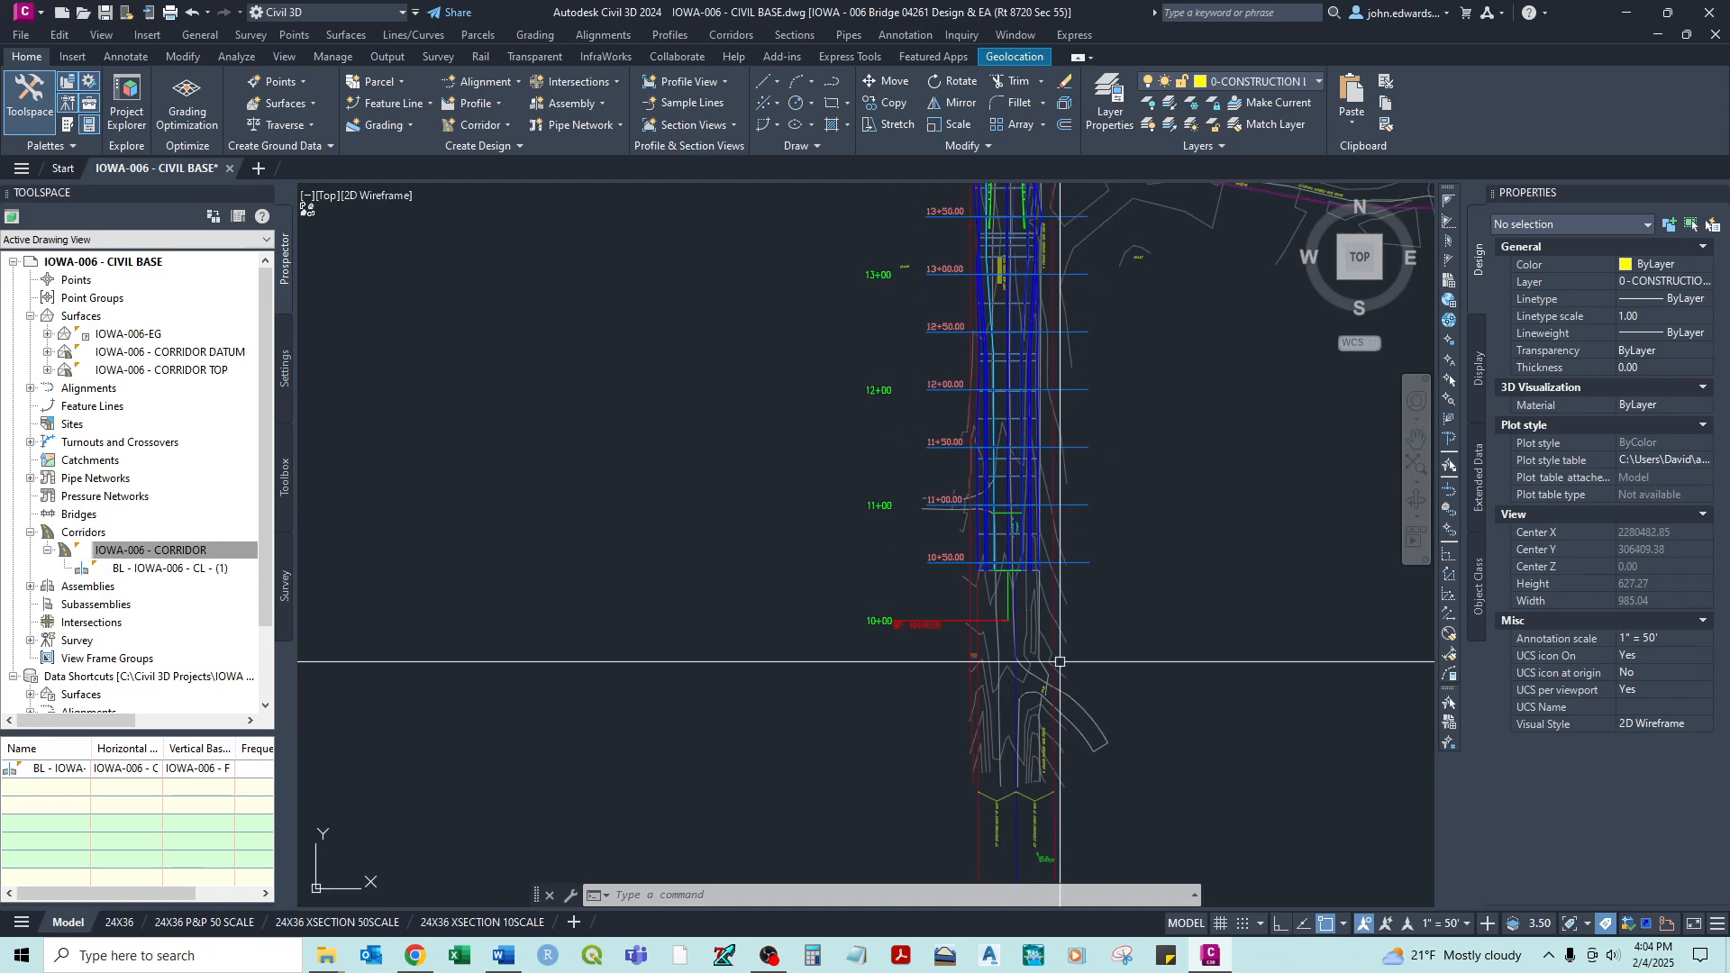
pyautogui.scroll(-2, 1168, 380)
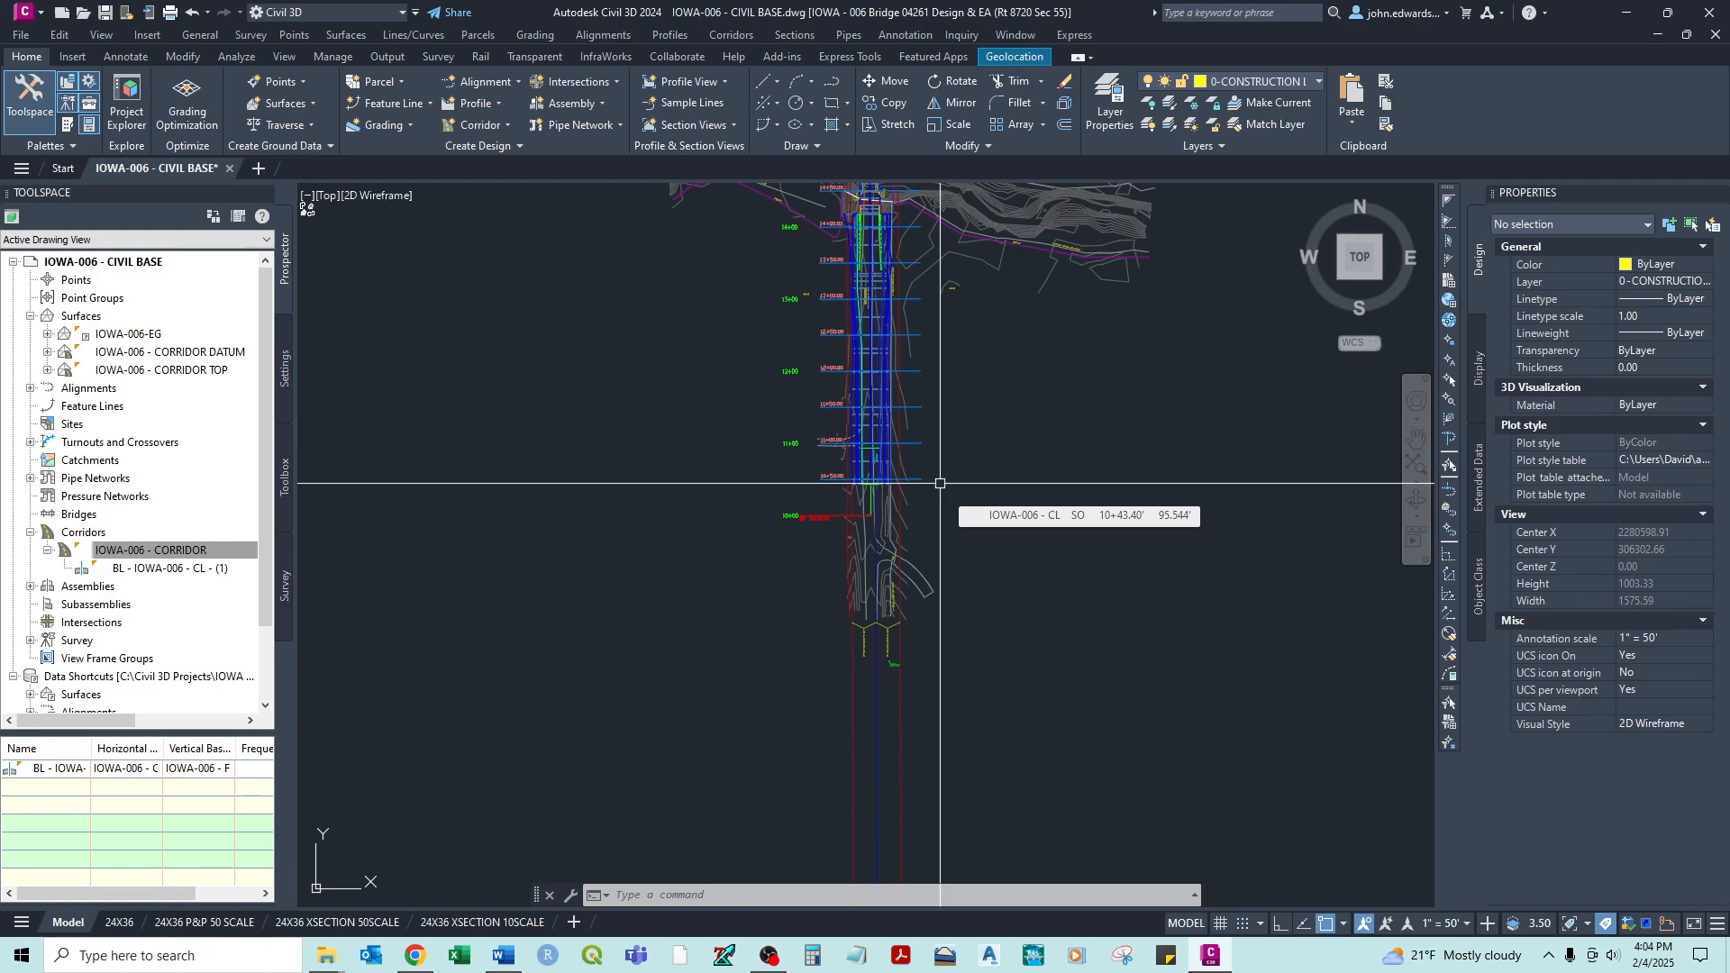
pyautogui.scroll(8, 940, 484)
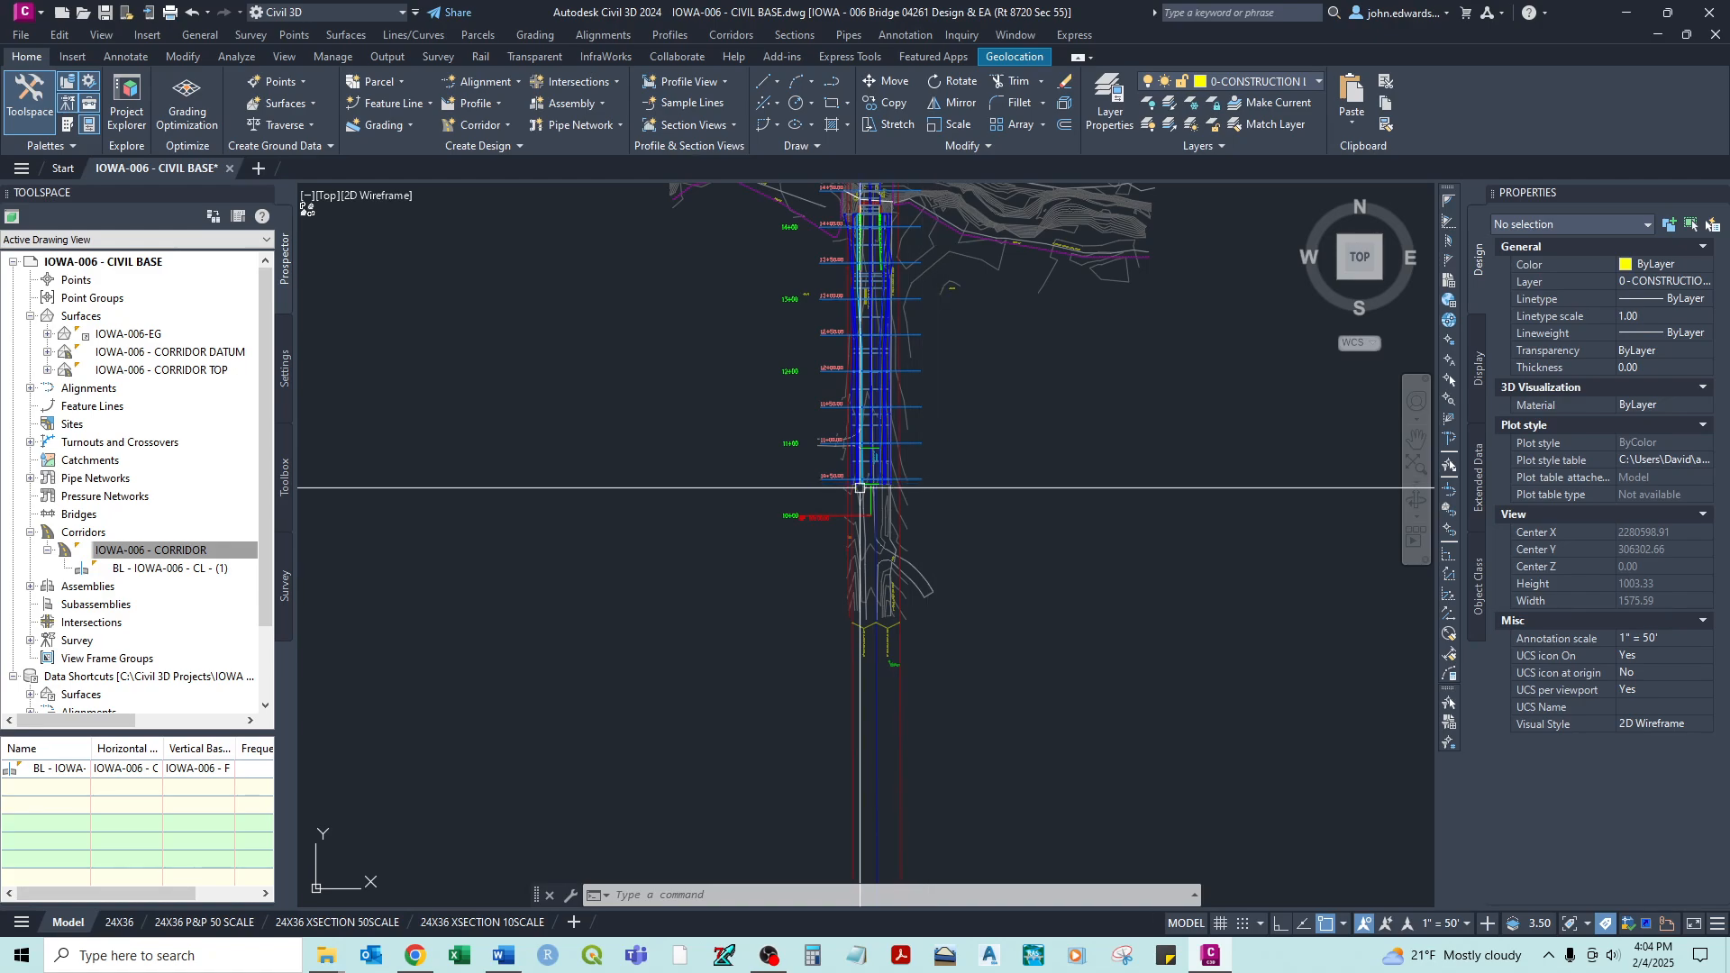
# - Examine the grade break stations at both ends of the finished profile in the profile view
pyautogui.scroll(-12, 984, 466)
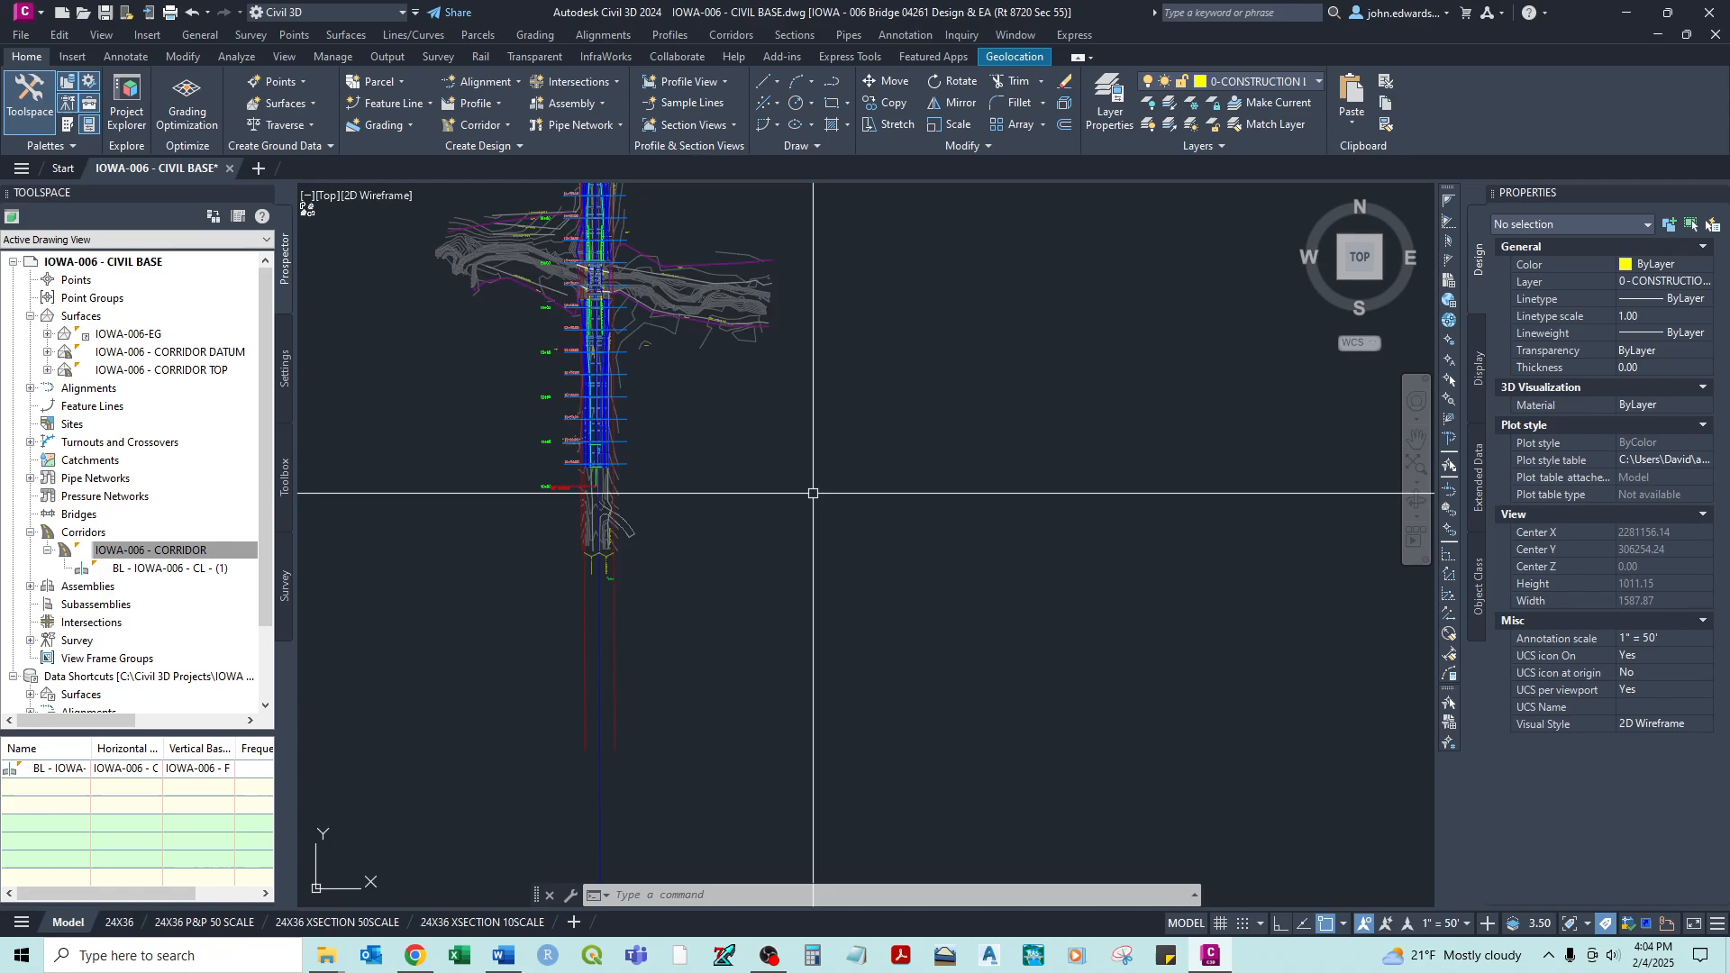
pyautogui.scroll(10, 931, 406)
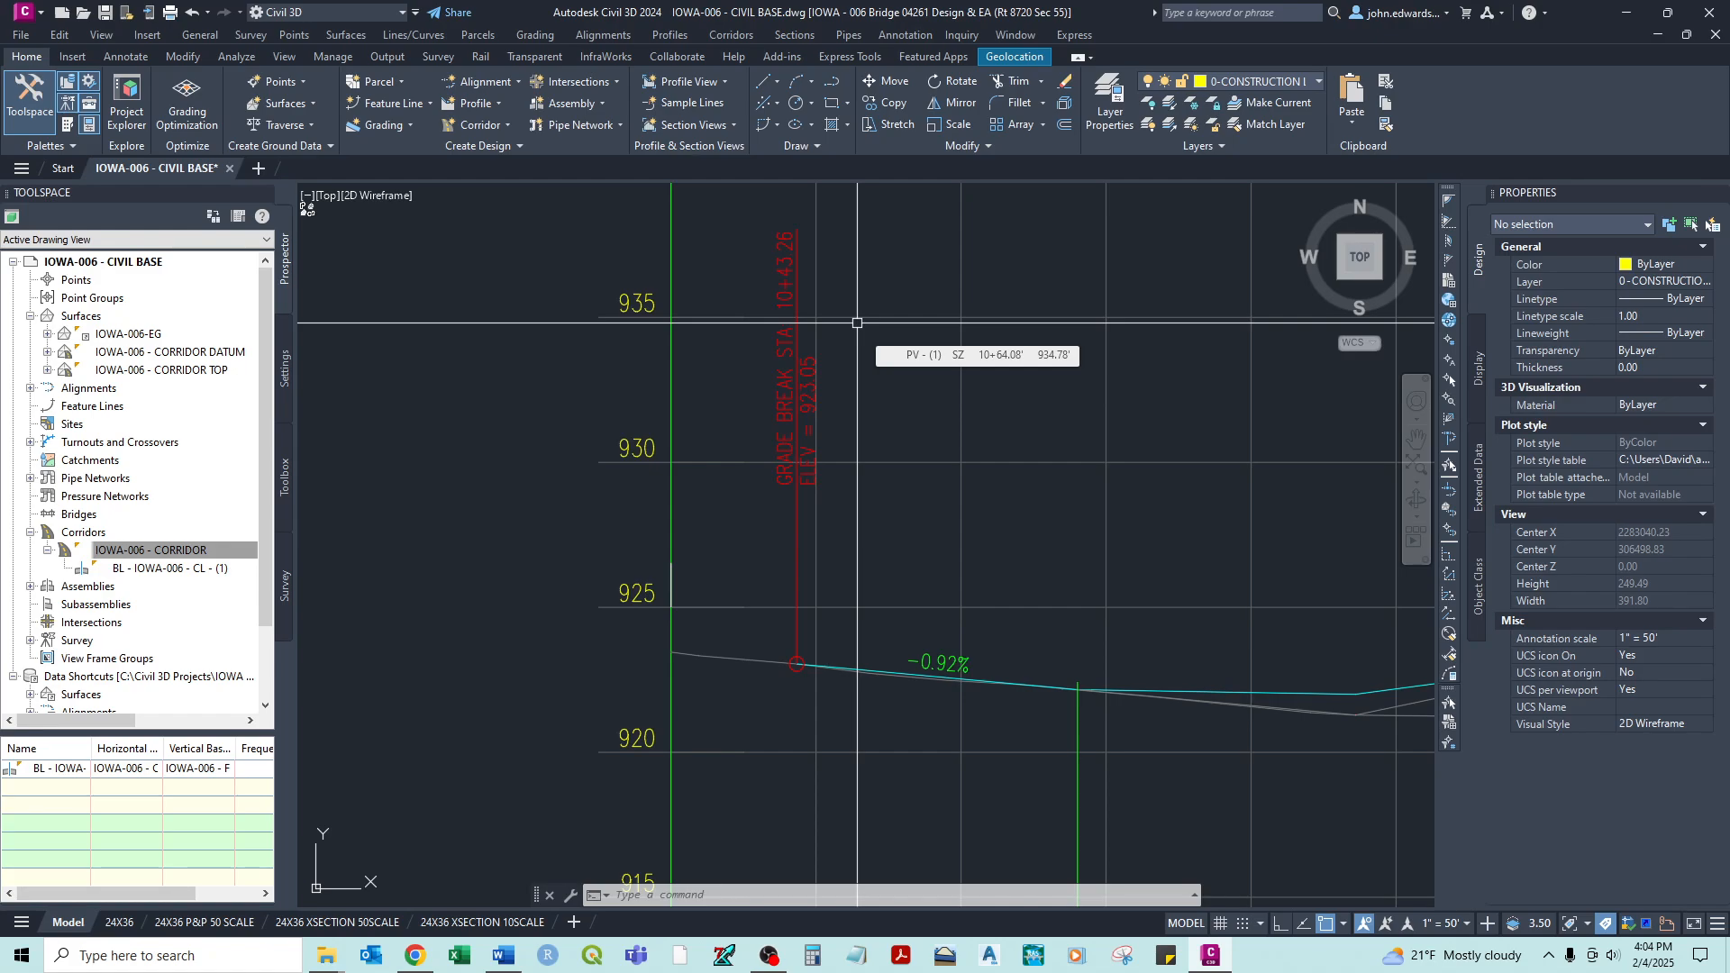
pyautogui.scroll(-6, 857, 322)
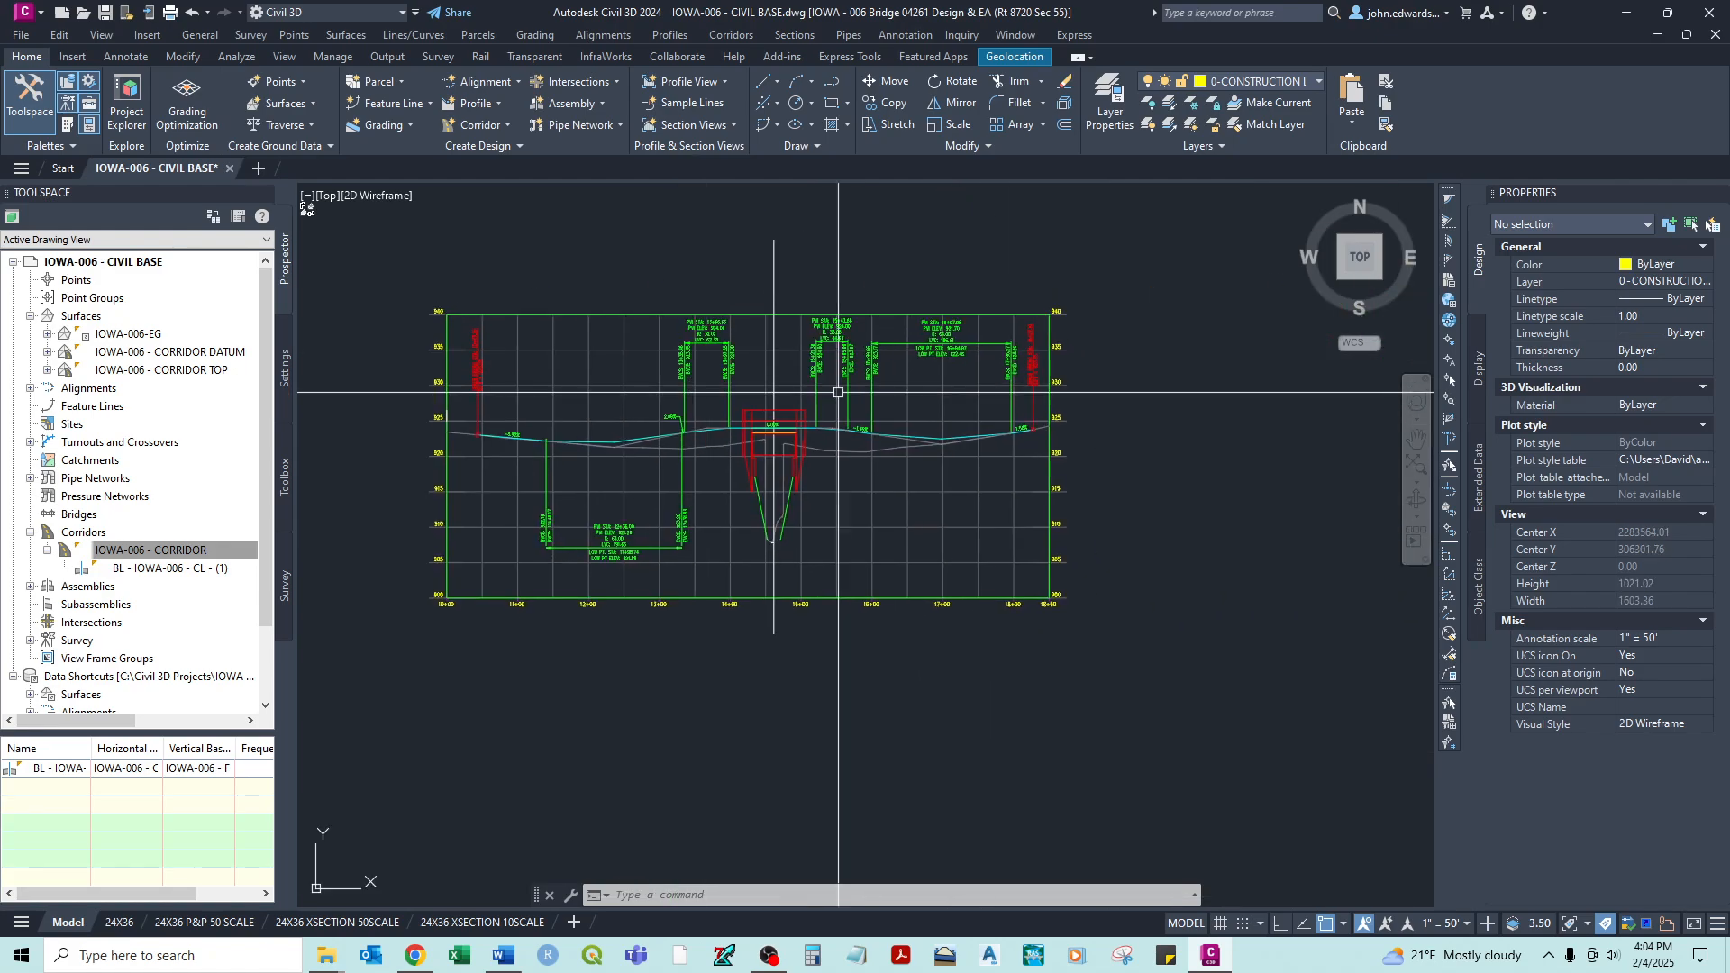
pyautogui.scroll(6, 1114, 347)
pyautogui.moveTo(1119, 347); pyautogui.dragTo(1139, 483, button='middle')
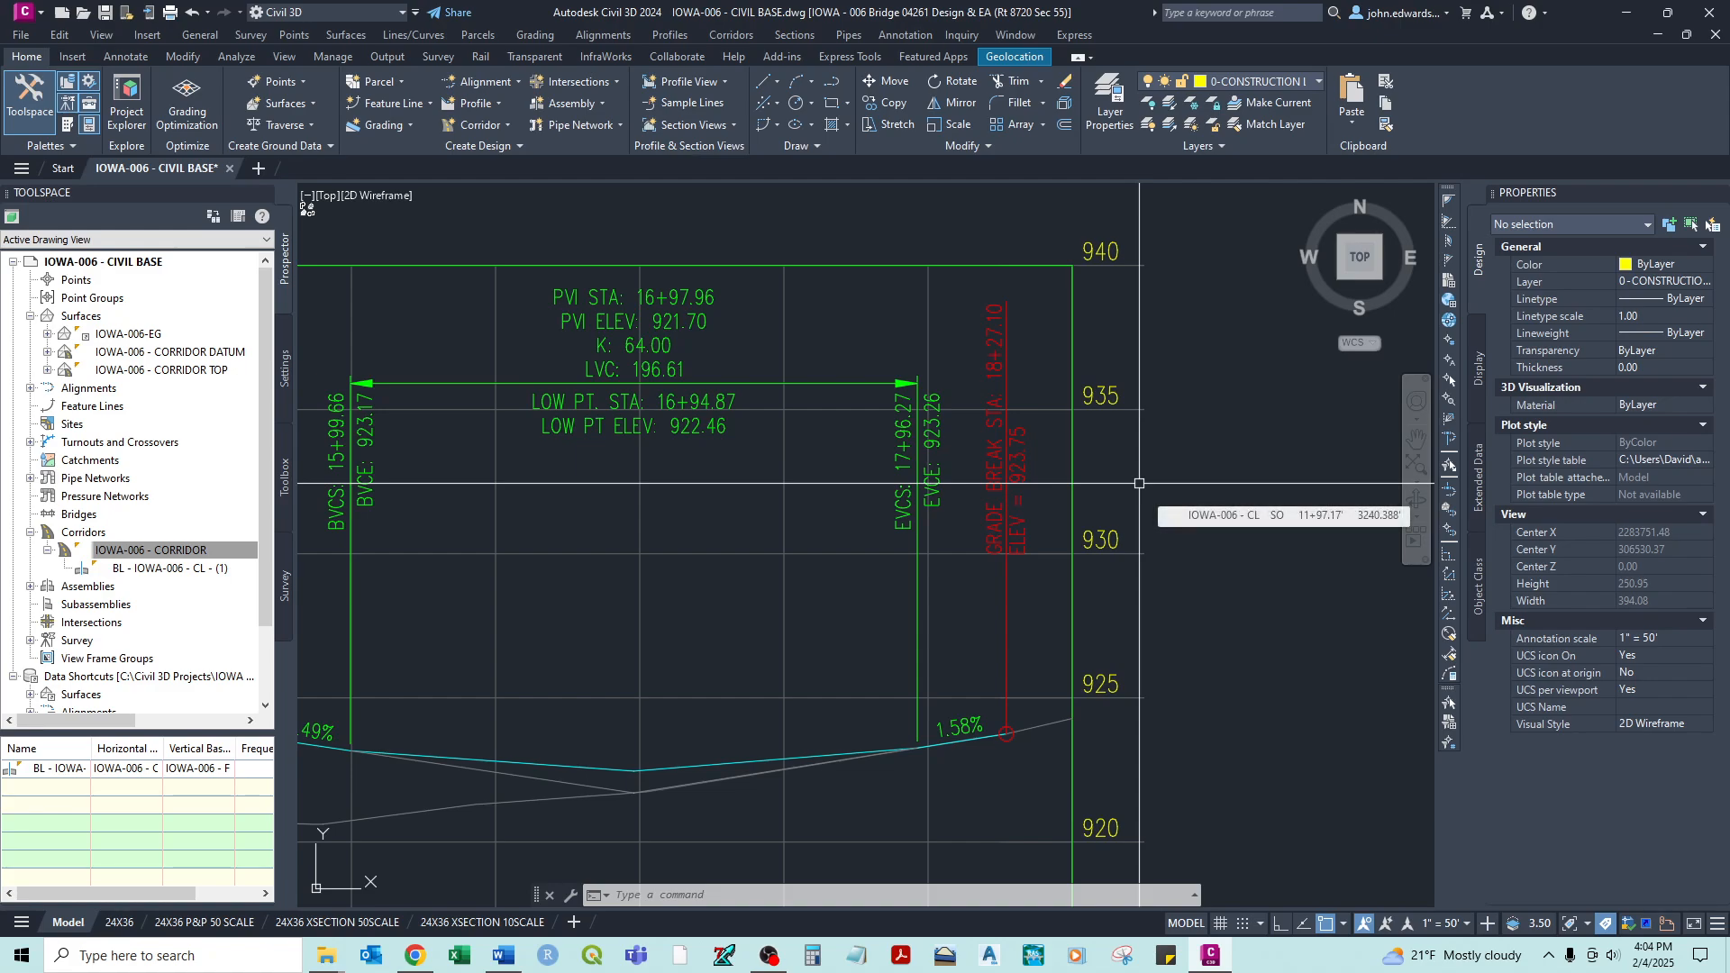
pyautogui.scroll(-10, 1139, 483)
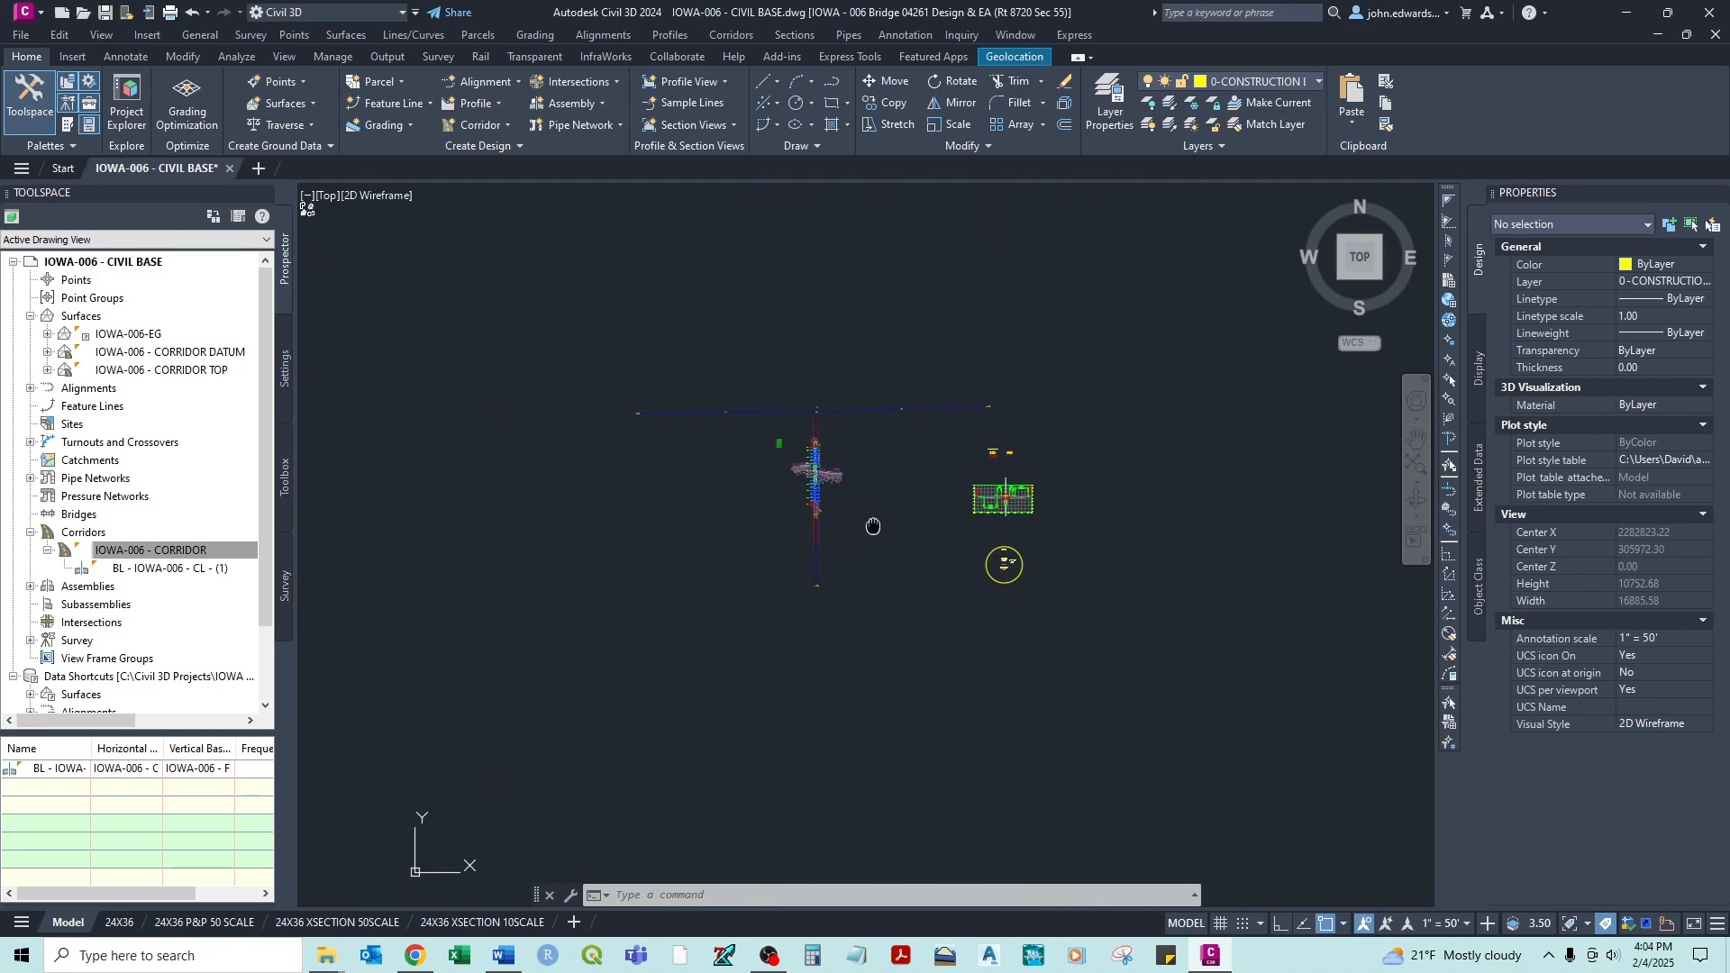
pyautogui.scroll(4, 801, 483)
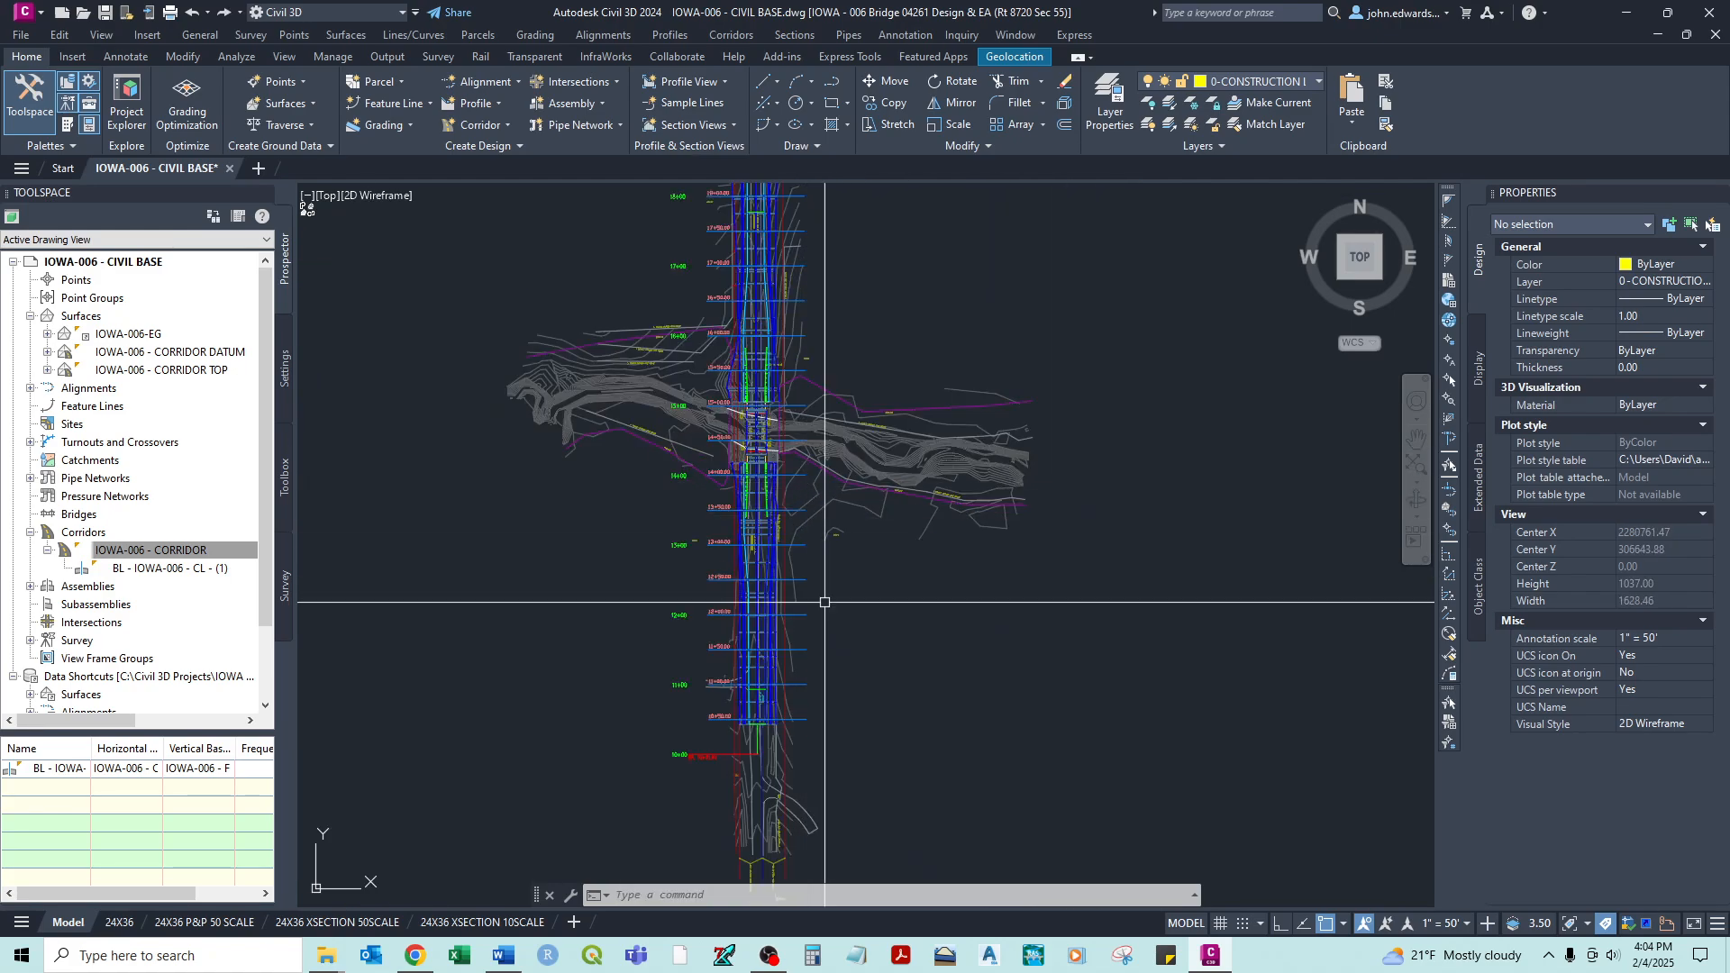
# - Undo the creation of the sample lines along the IOWA-006 - CL alignment
pyautogui.scroll(-10, 825, 602)
pyautogui.hotkey('ctrl', 'z')
pyautogui.hotkey('ctrl', 'z')
pyautogui.hotkey('ctrl', 'z')
pyautogui.hotkey('ctrl', 'z')
pyautogui.hotkey('ctrl', 'z')
pyautogui.hotkey('ctrl', 'z')
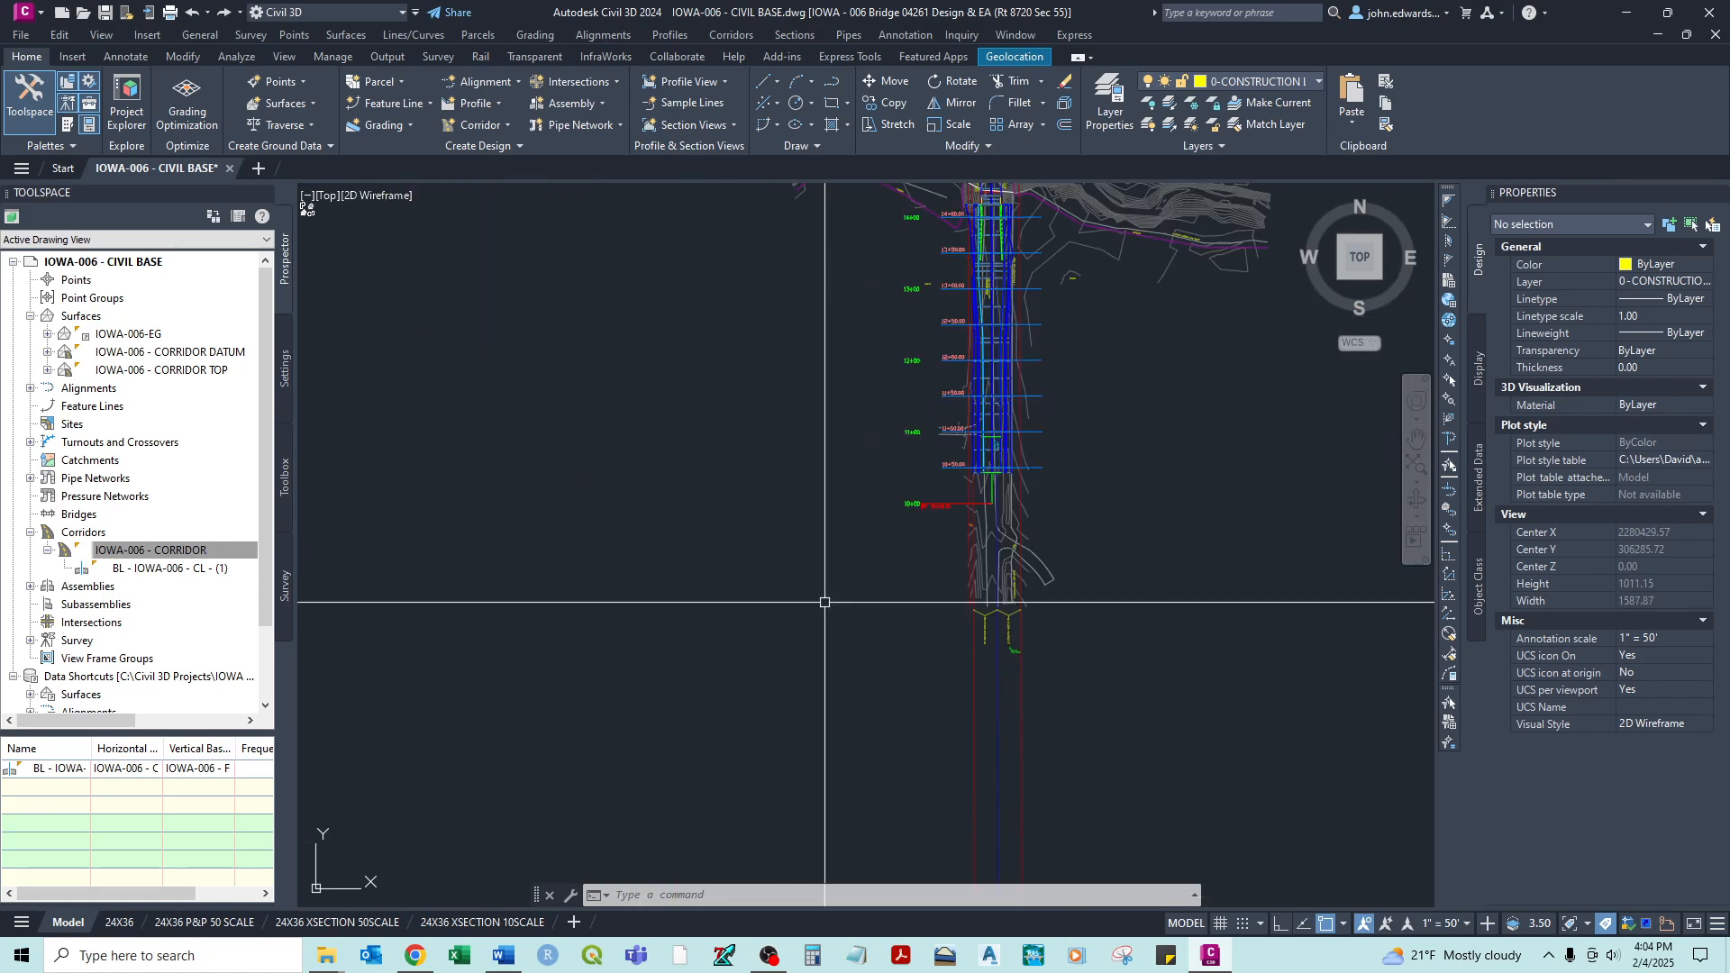
pyautogui.hotkey('ctrl', 'z')
pyautogui.hotkey('ctrl', 'z')
pyautogui.hotkey('ctrl', 'z')
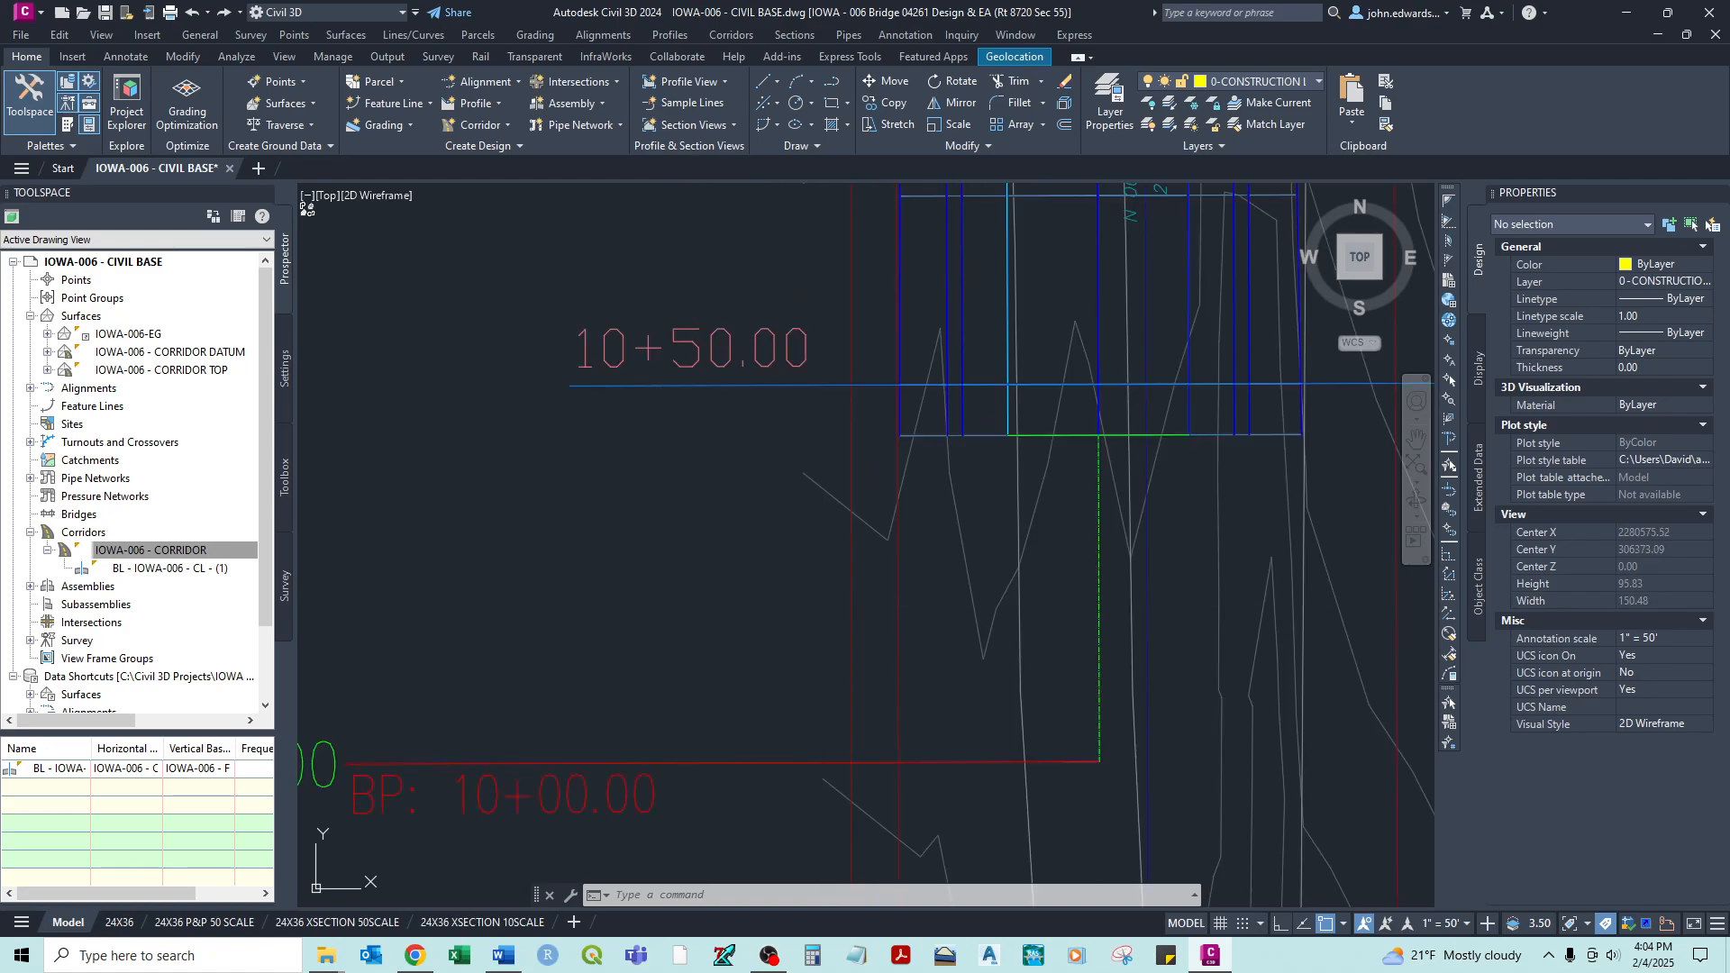
pyautogui.hotkey('ctrl', 'z')
pyautogui.hotkey('ctrl', 'z')
pyautogui.hotkey('ctrl', 'z')
pyautogui.hotkey('ctrl', 'z')
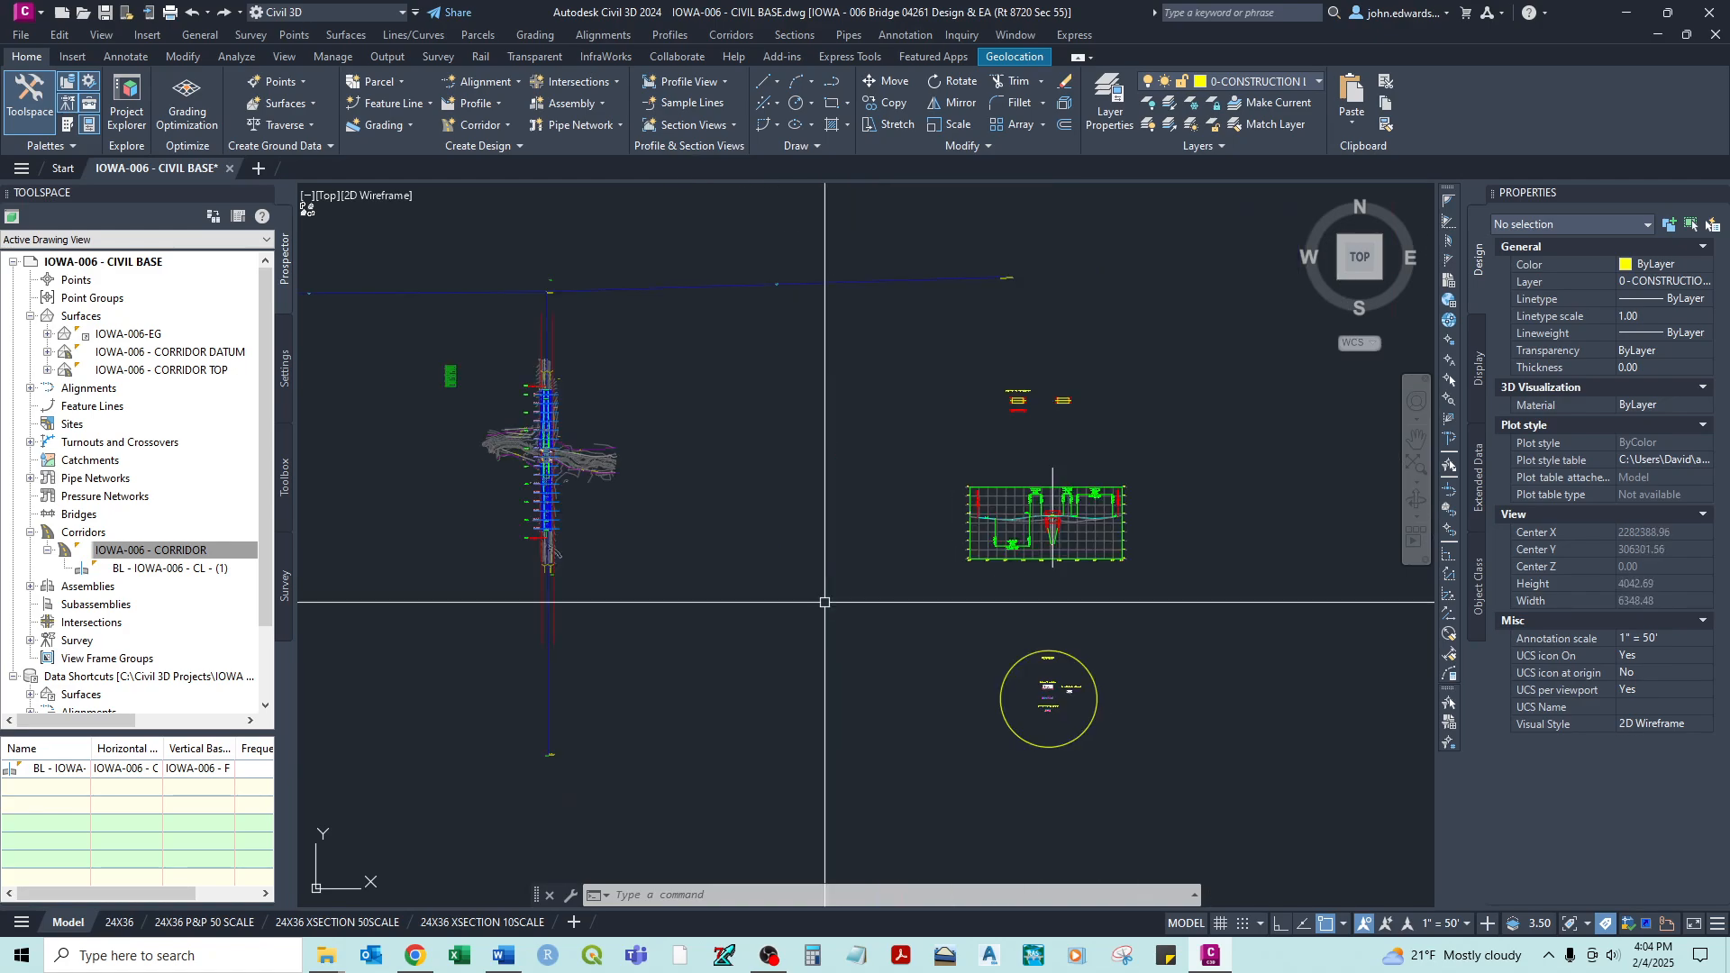
pyautogui.hotkey('ctrl', 'z')
pyautogui.hotkey('ctrl', 'z')
pyautogui.hotkey('ctrl', 'z')
pyautogui.hotkey('ctrl', 'z')
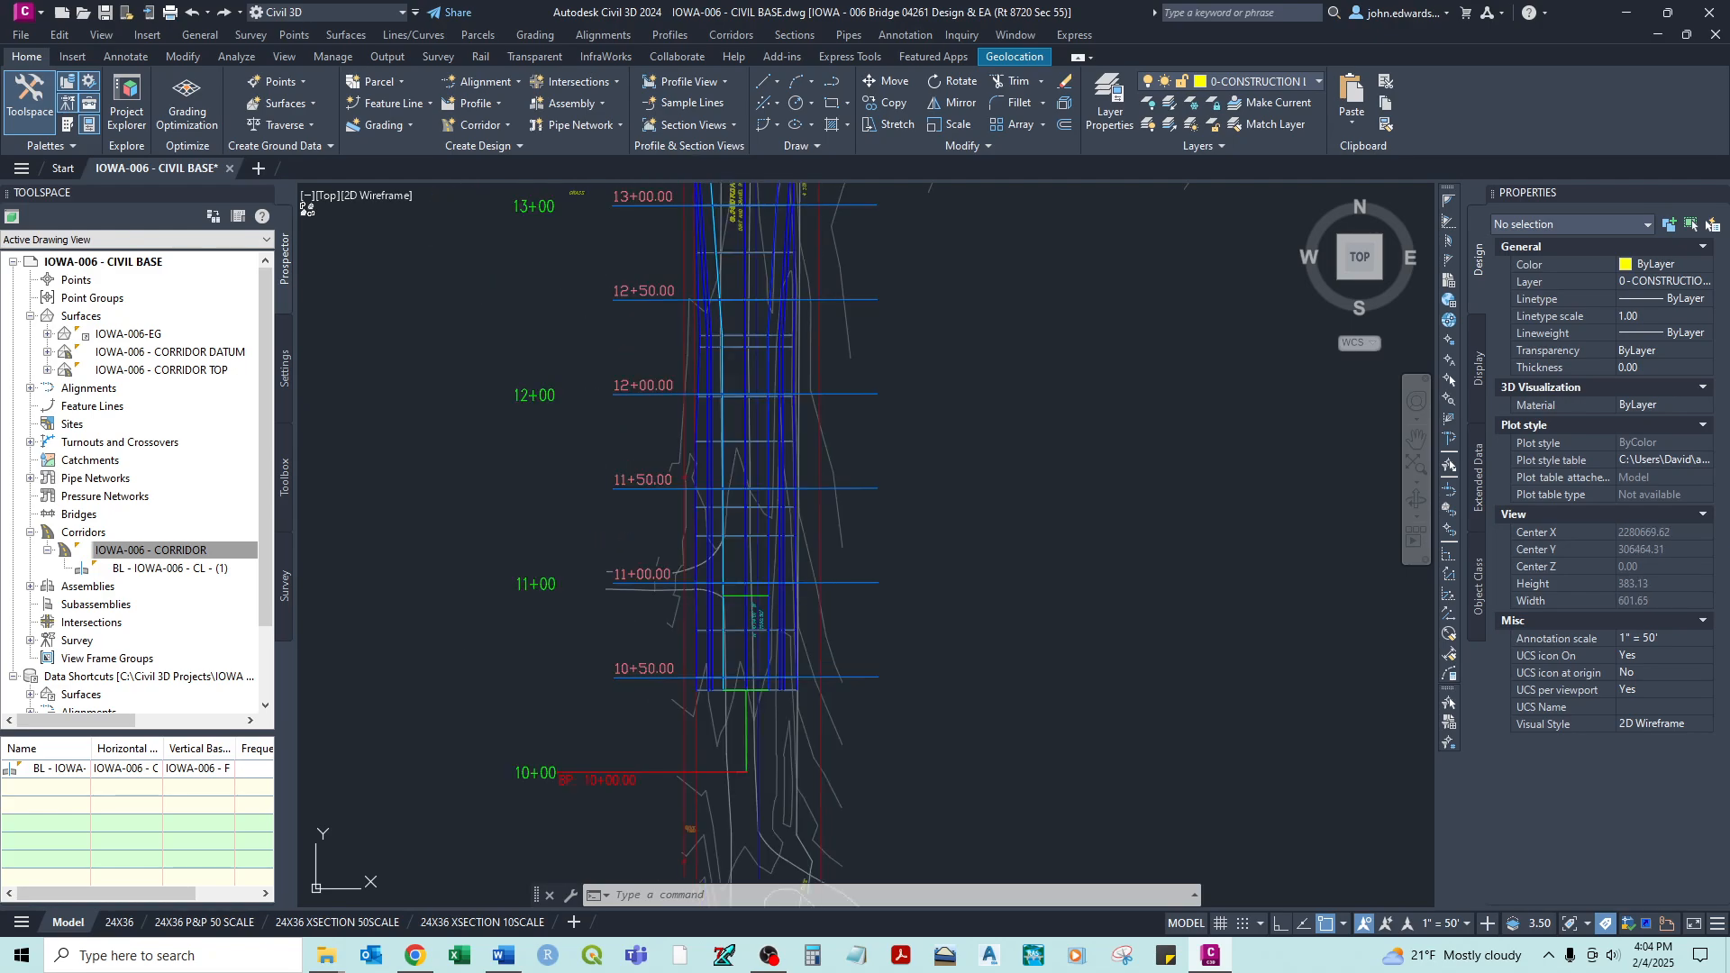
pyautogui.hotkey('ctrl', 'z')
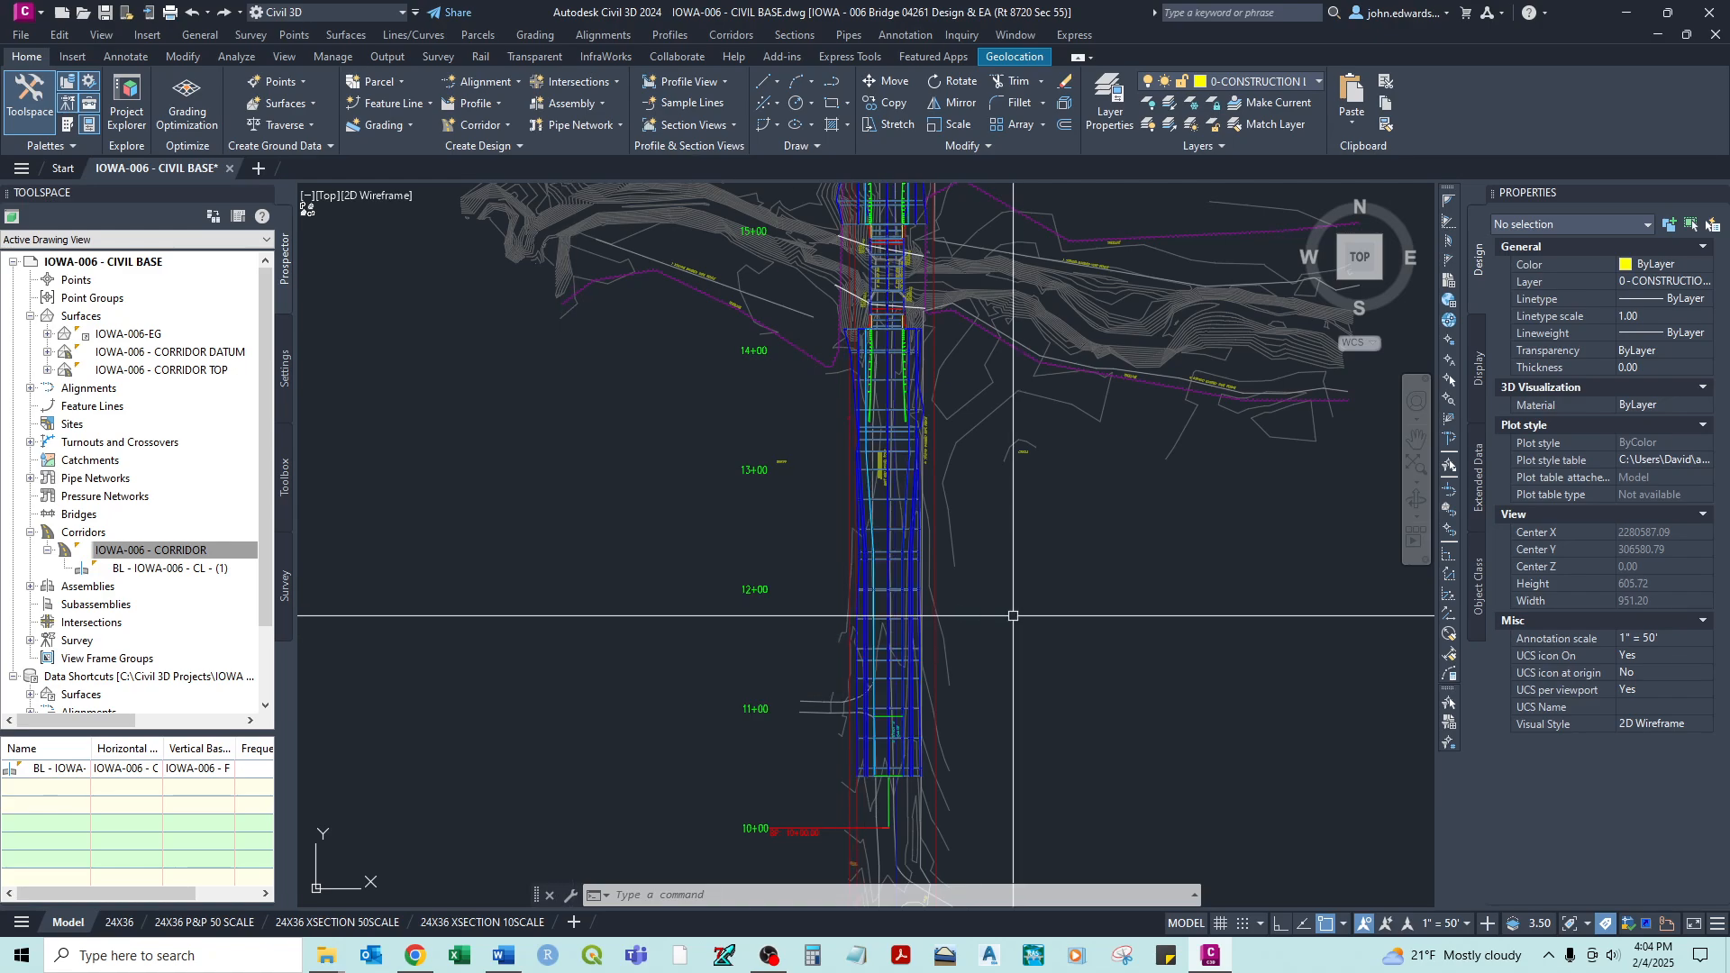
# - Start a new sample line group along the IOWA-006 - CL alignment and name it ROADWAY CL
pyautogui.moveTo(1013, 616)
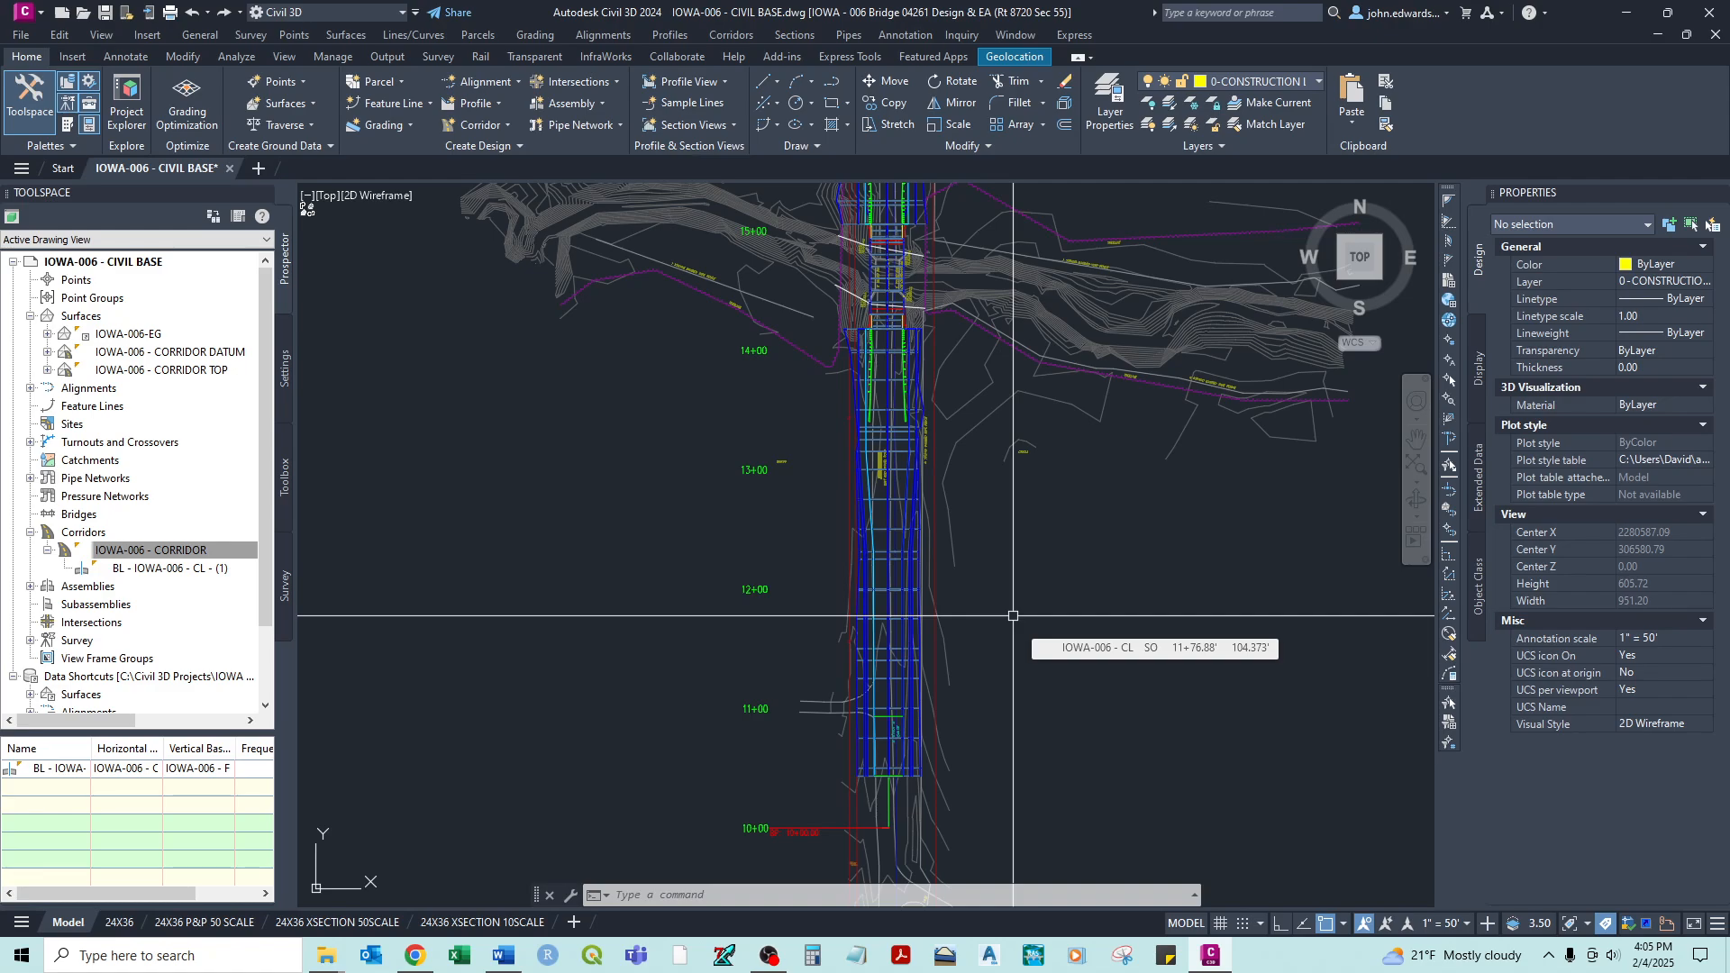
pyautogui.press('F2')
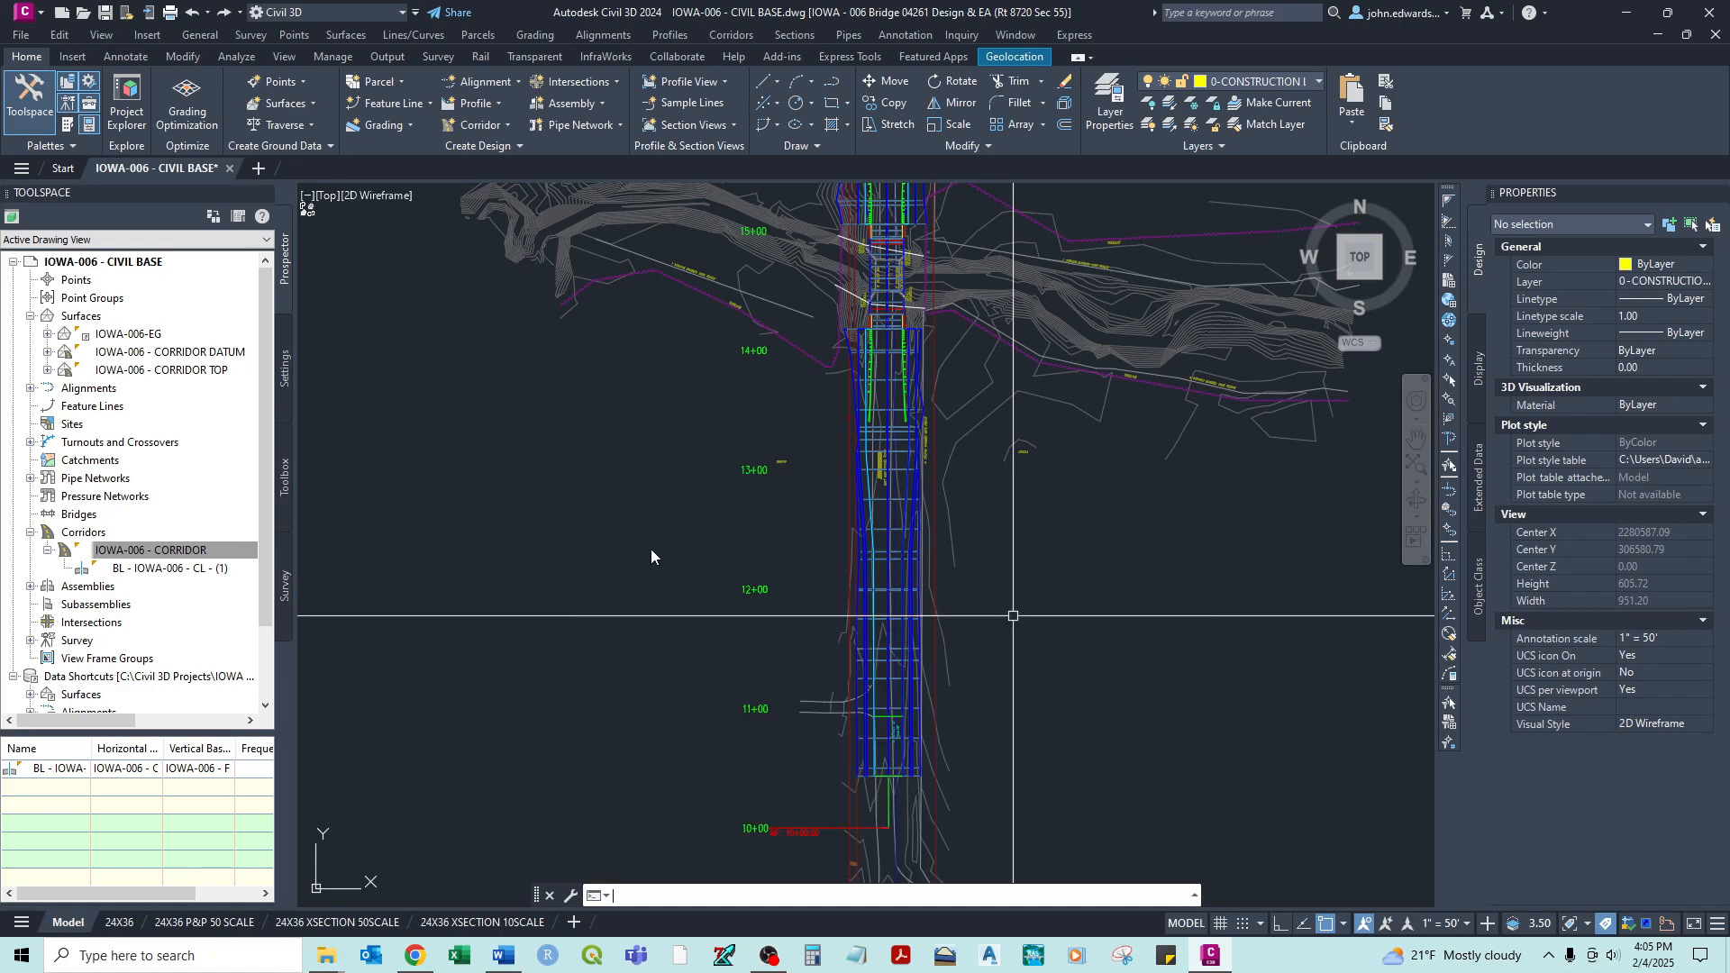
pyautogui.click(687, 101)
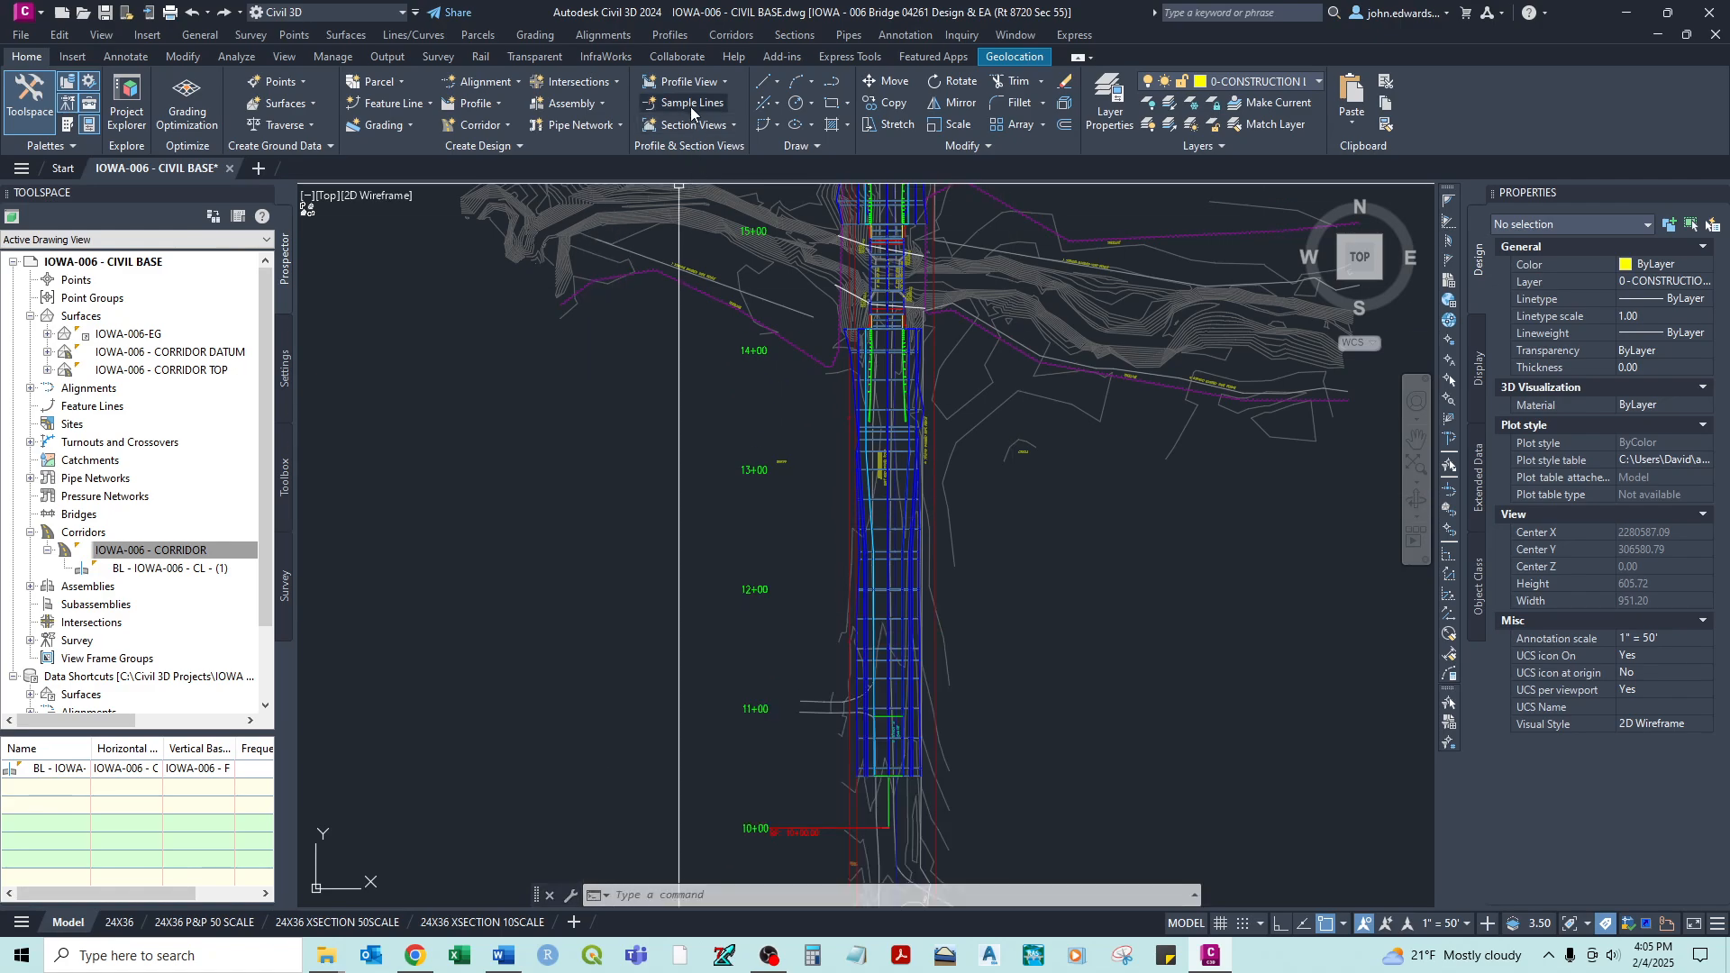
pyautogui.click(884, 838)
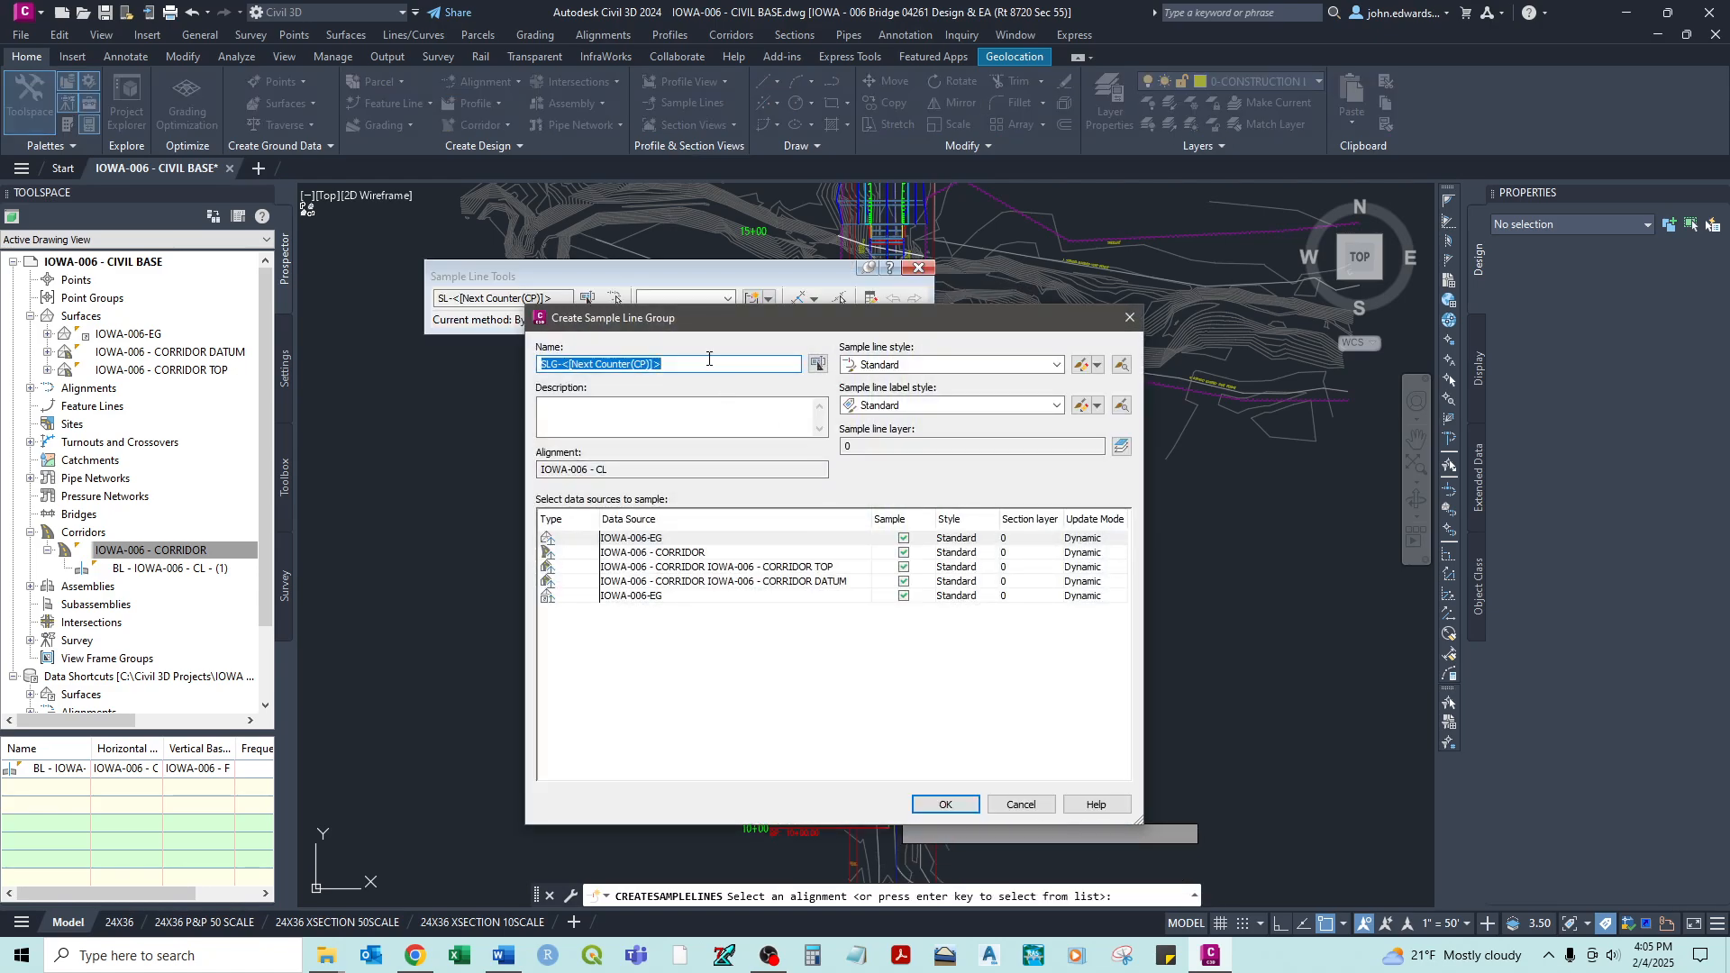
pyautogui.write('ROADWAY CL')
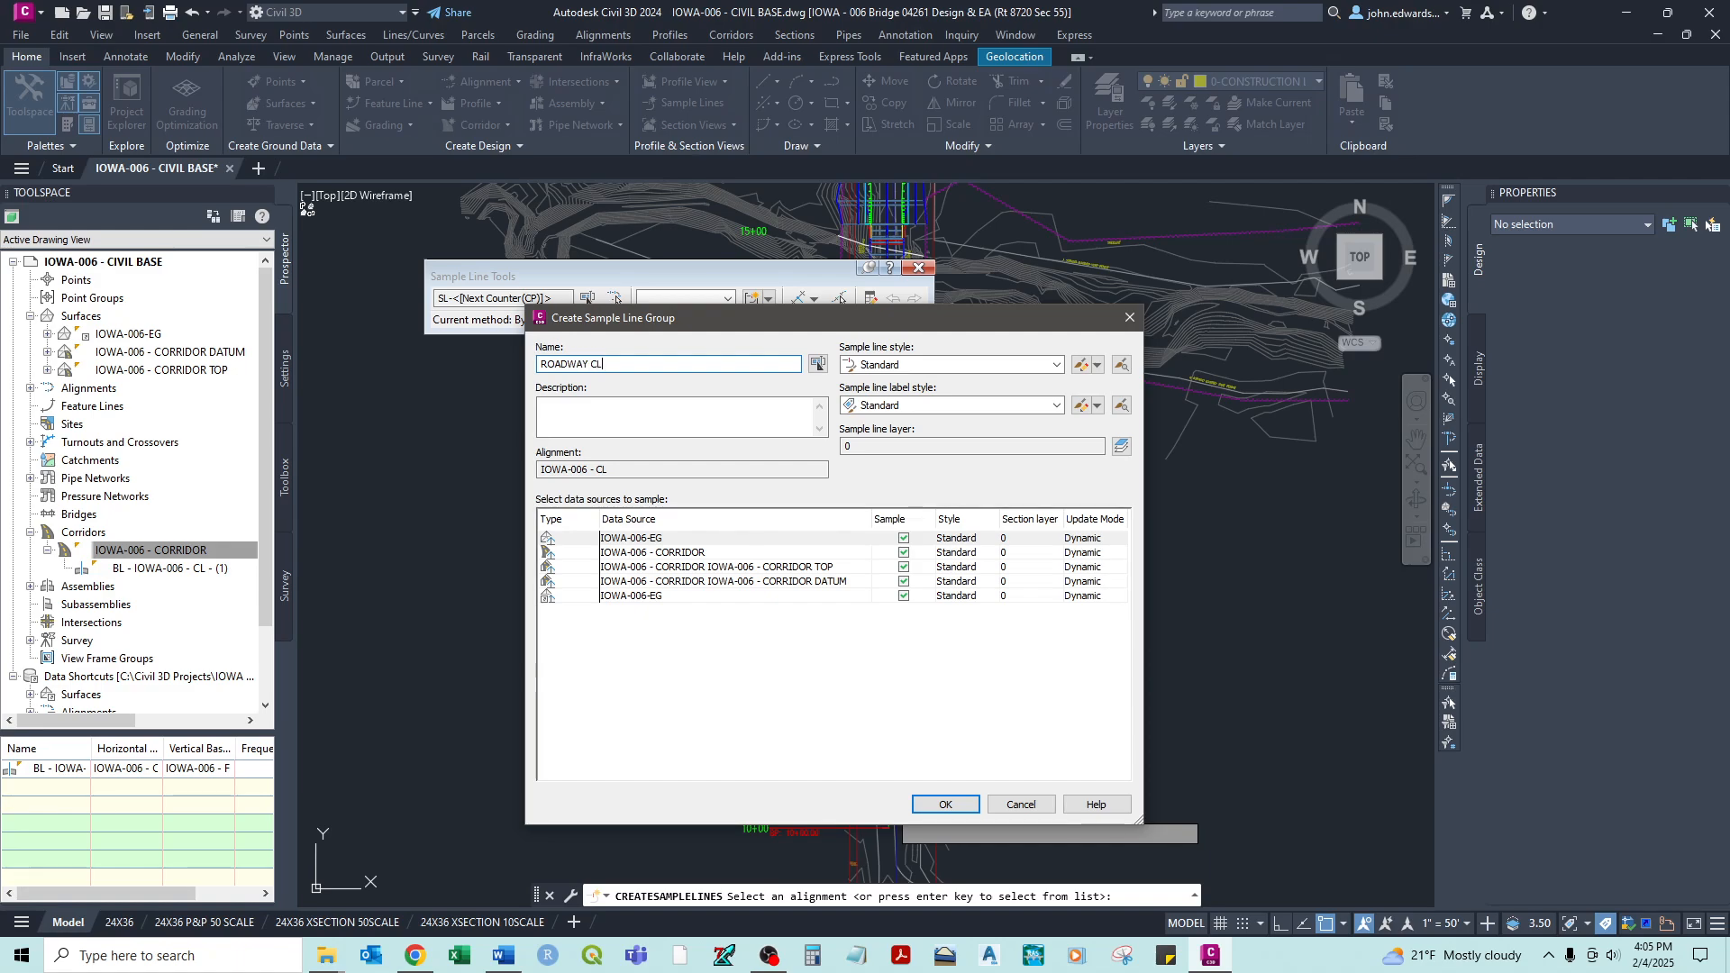
# - Give the sample line group the Road Sample Line style and the Section Station label style
pyautogui.click(902, 364)
pyautogui.click(892, 391)
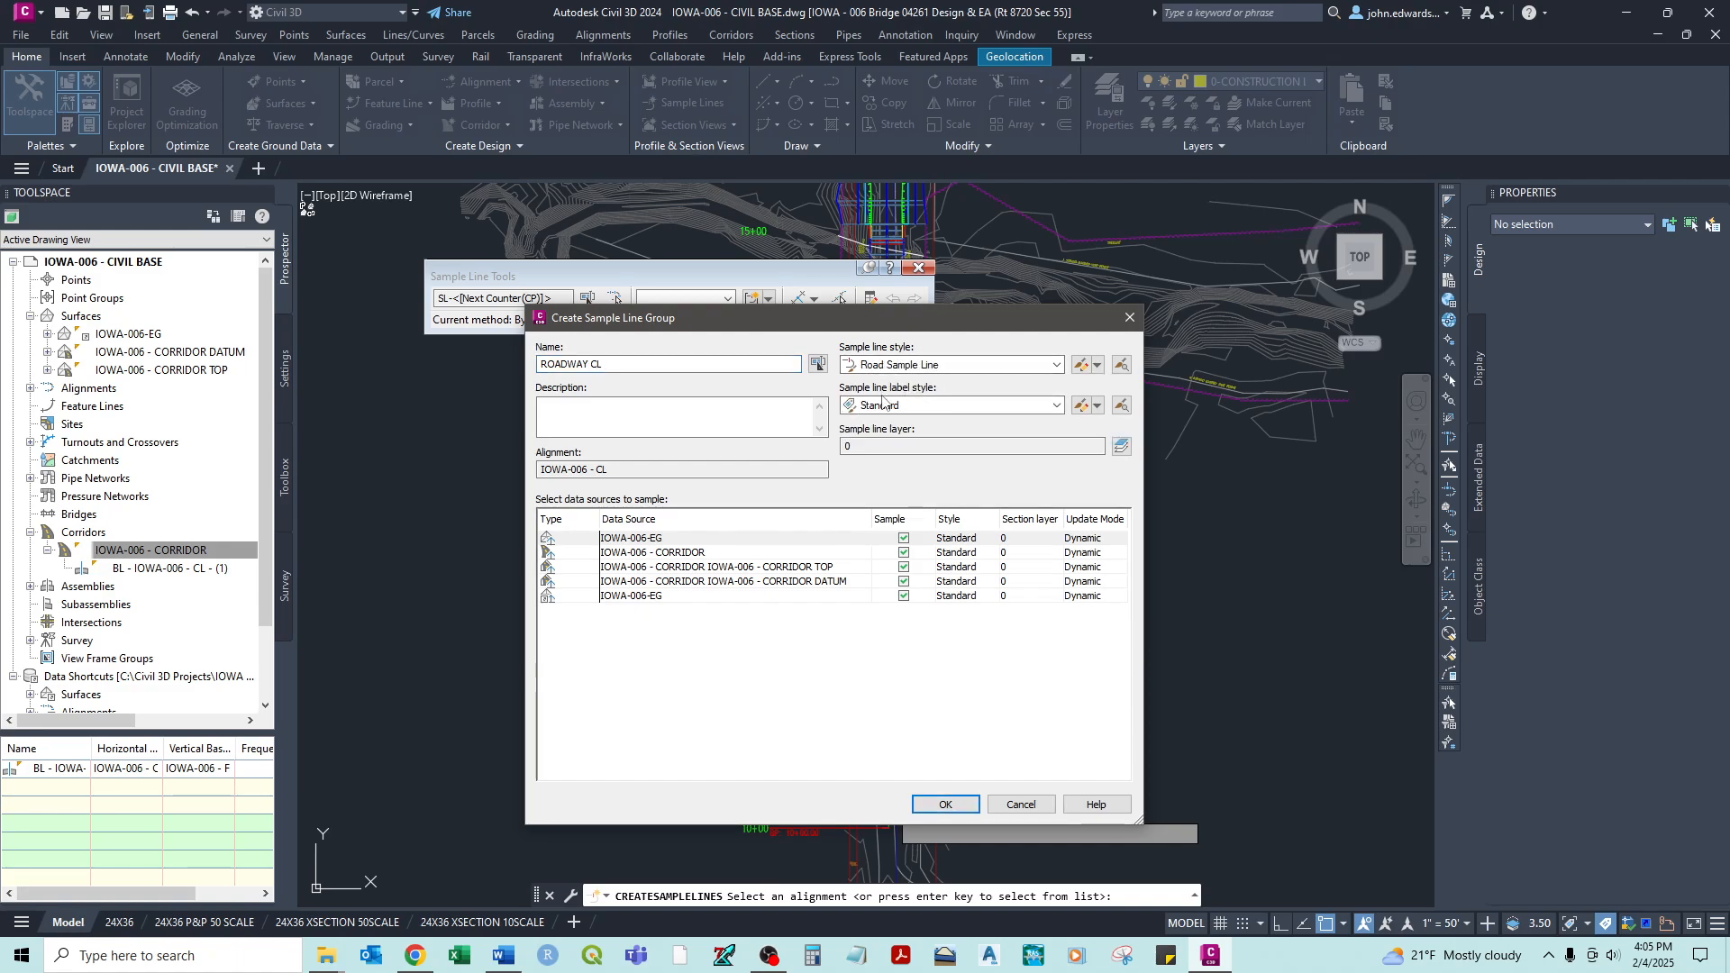
pyautogui.click(888, 405)
pyautogui.click(911, 480)
# - Assign the sample lines to the C-ROAD-SAMP layer
pyautogui.click(1121, 448)
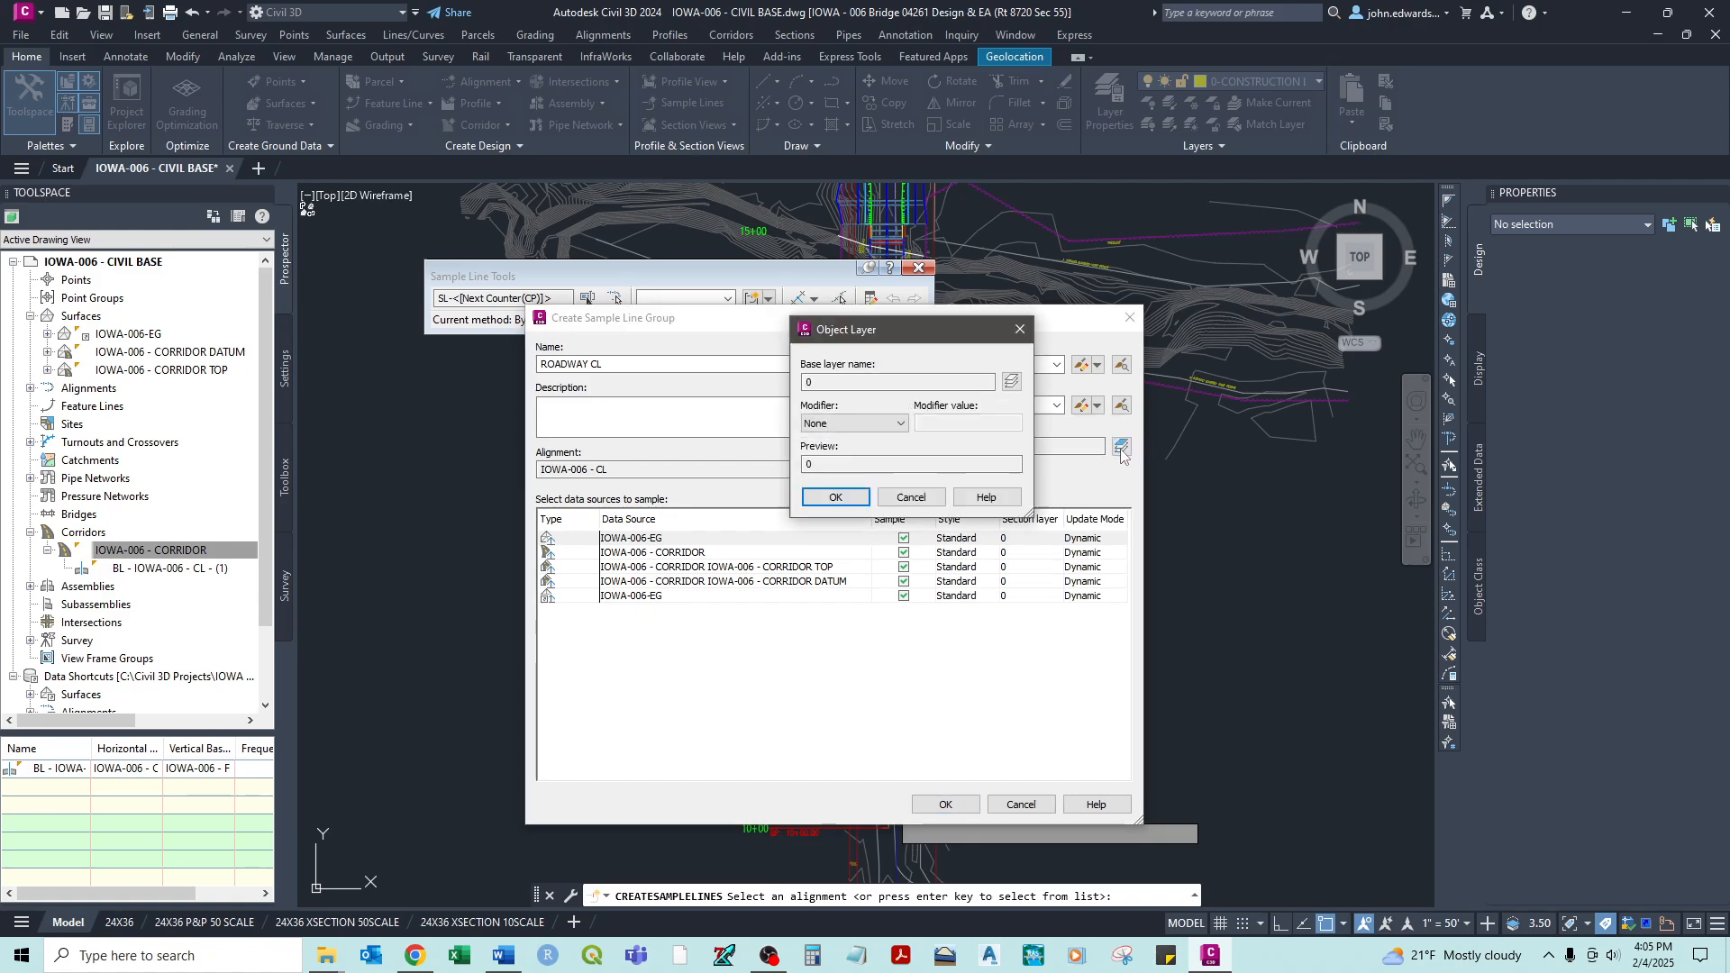
pyautogui.click(1003, 378)
pyautogui.scroll(-20, 647, 541)
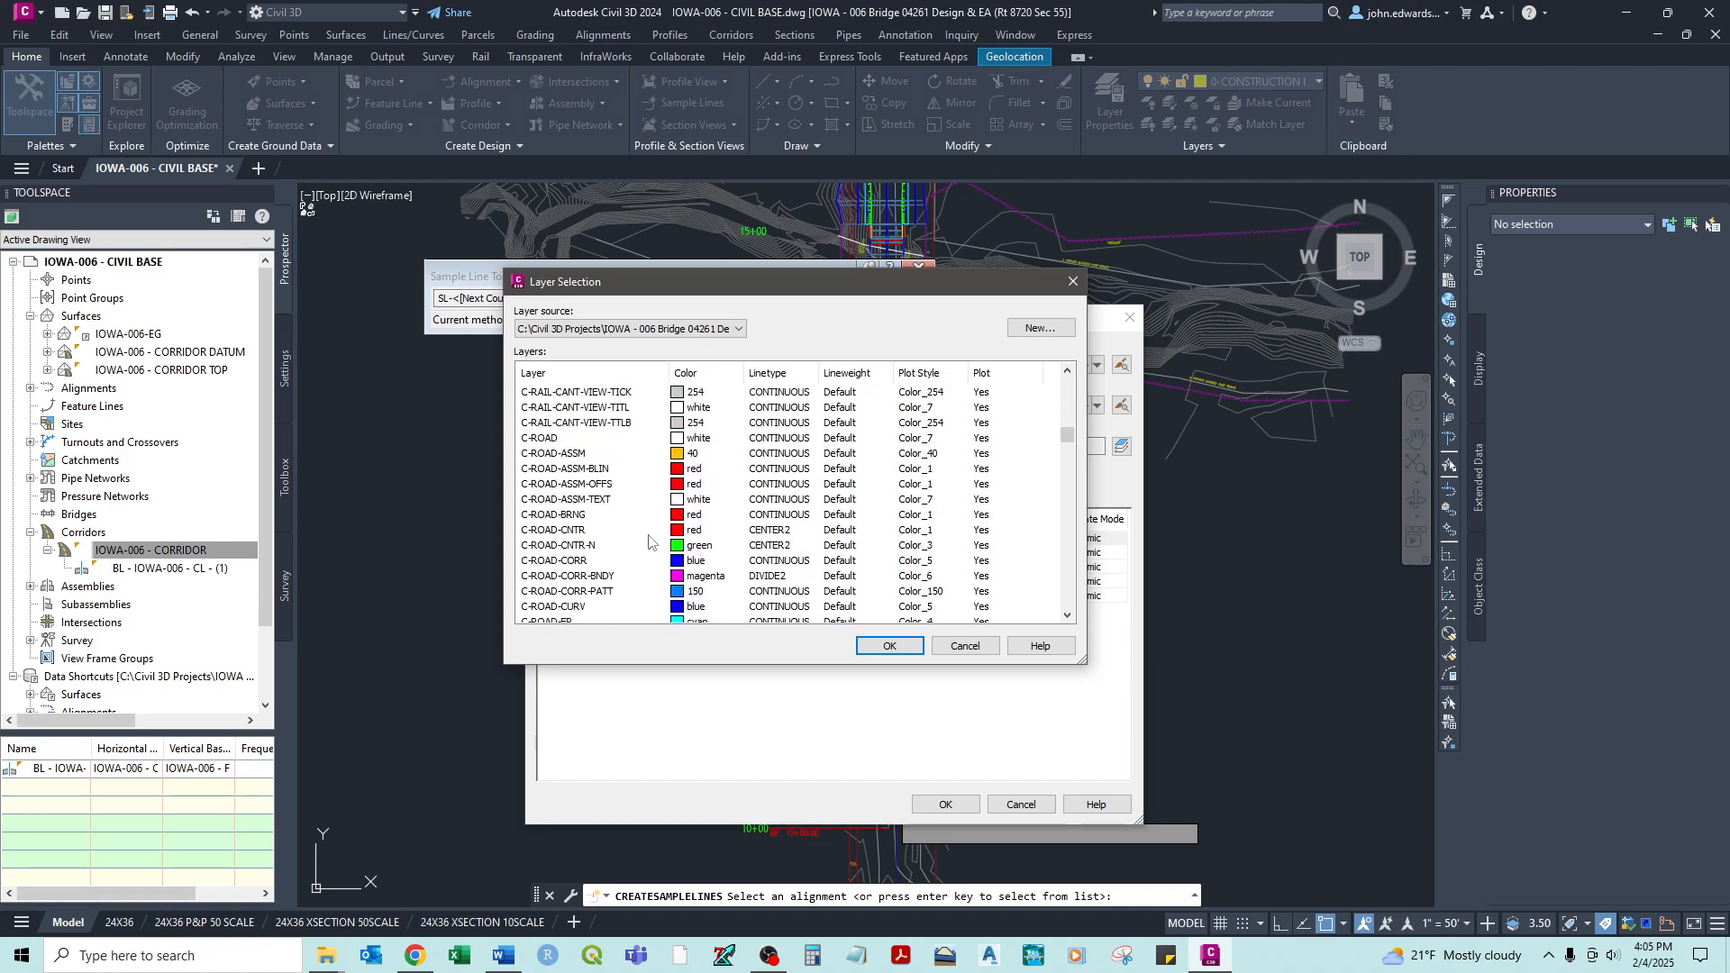
pyautogui.scroll(-2, 647, 541)
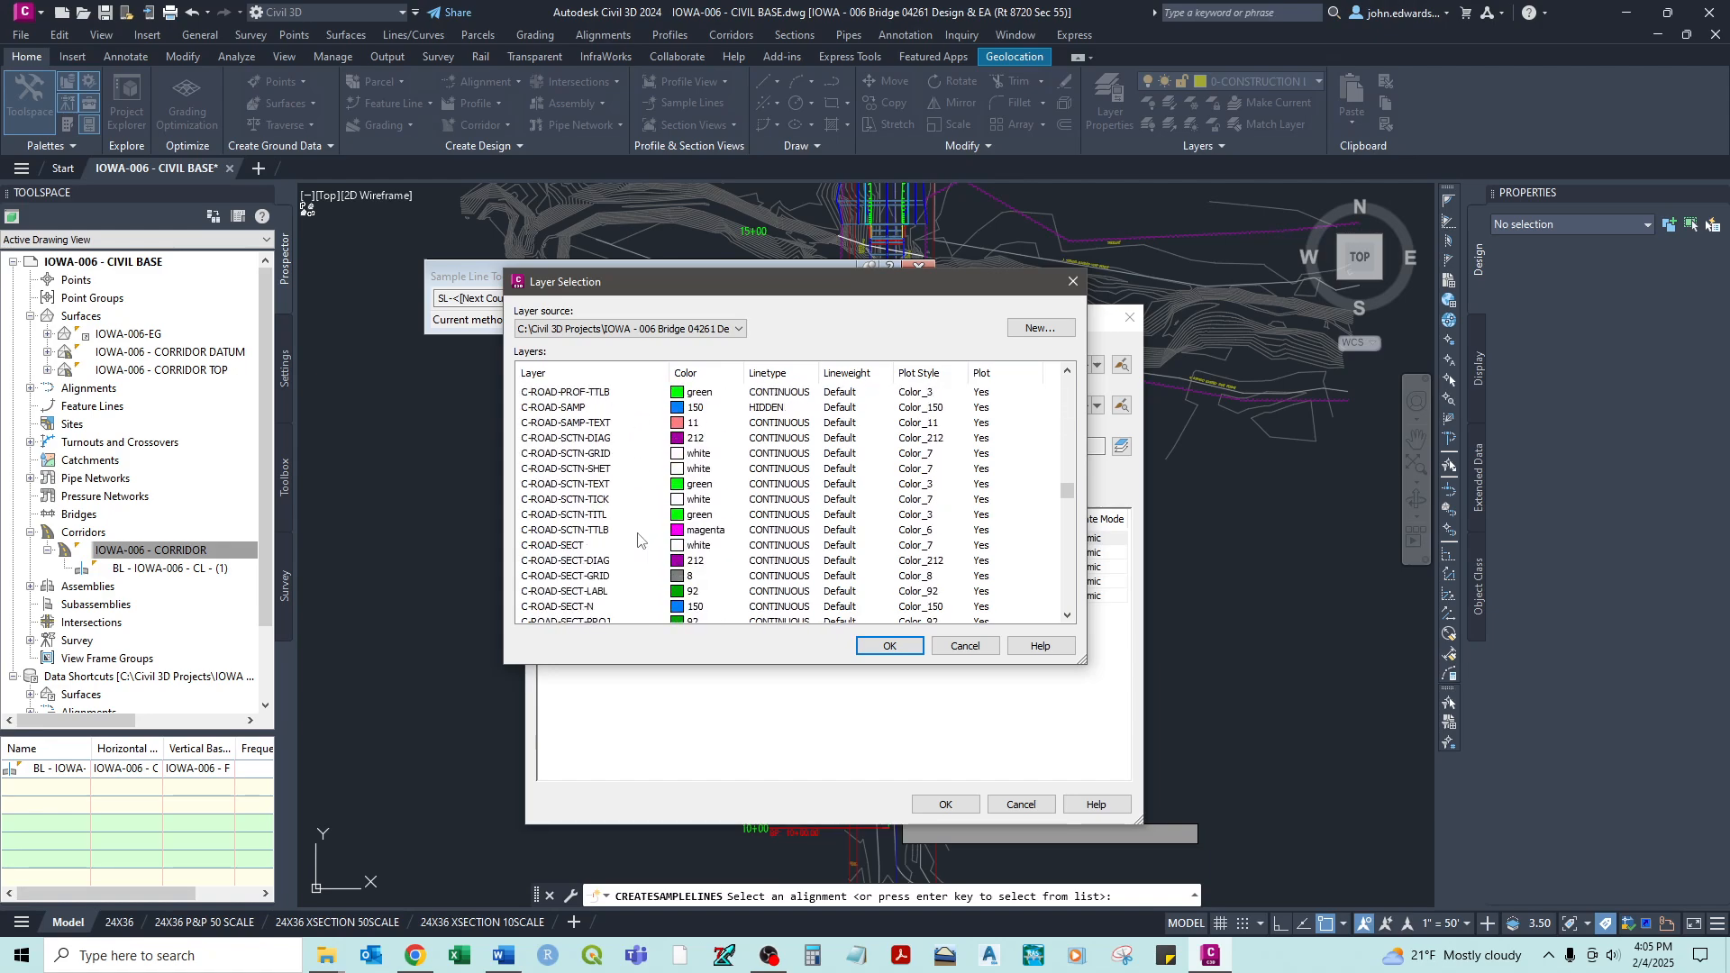
pyautogui.click(577, 408)
pyautogui.click(890, 647)
pyautogui.click(836, 497)
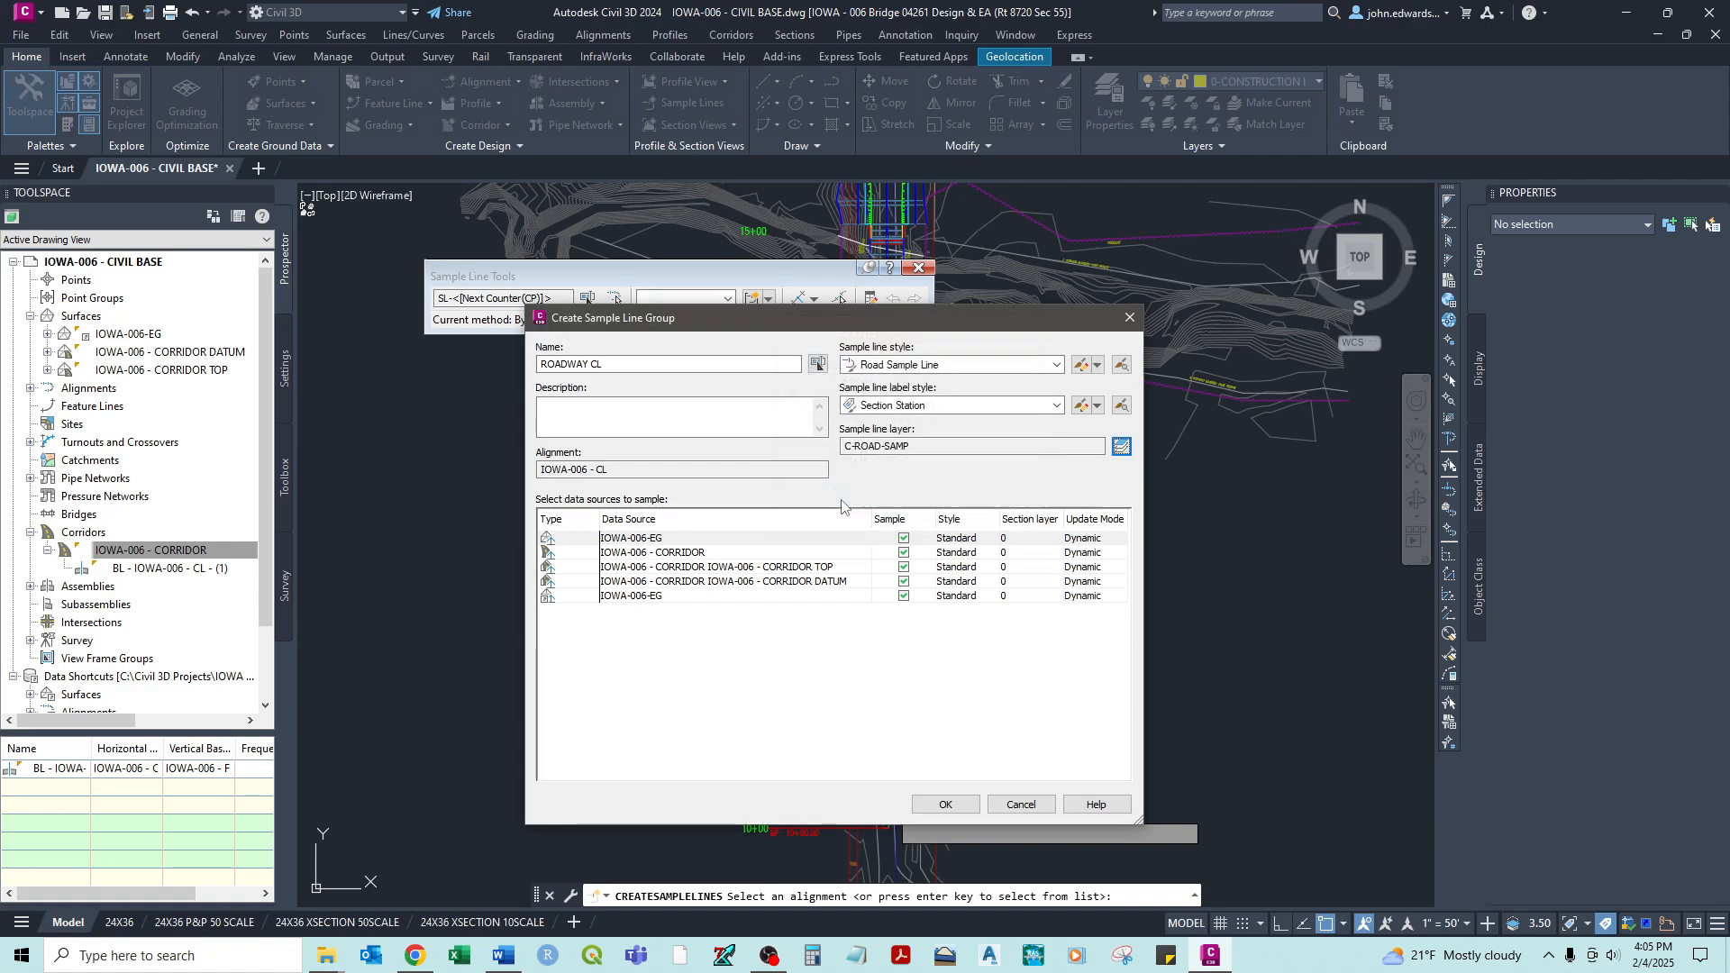
# - Exclude the IOWA-006 - CORRIDOR and the last-listed IOWA-006-EG from sampling, and give the first IOWA-006-EG source the Existing Ground section style
pyautogui.click(904, 553)
pyautogui.click(903, 596)
pyautogui.click(955, 538)
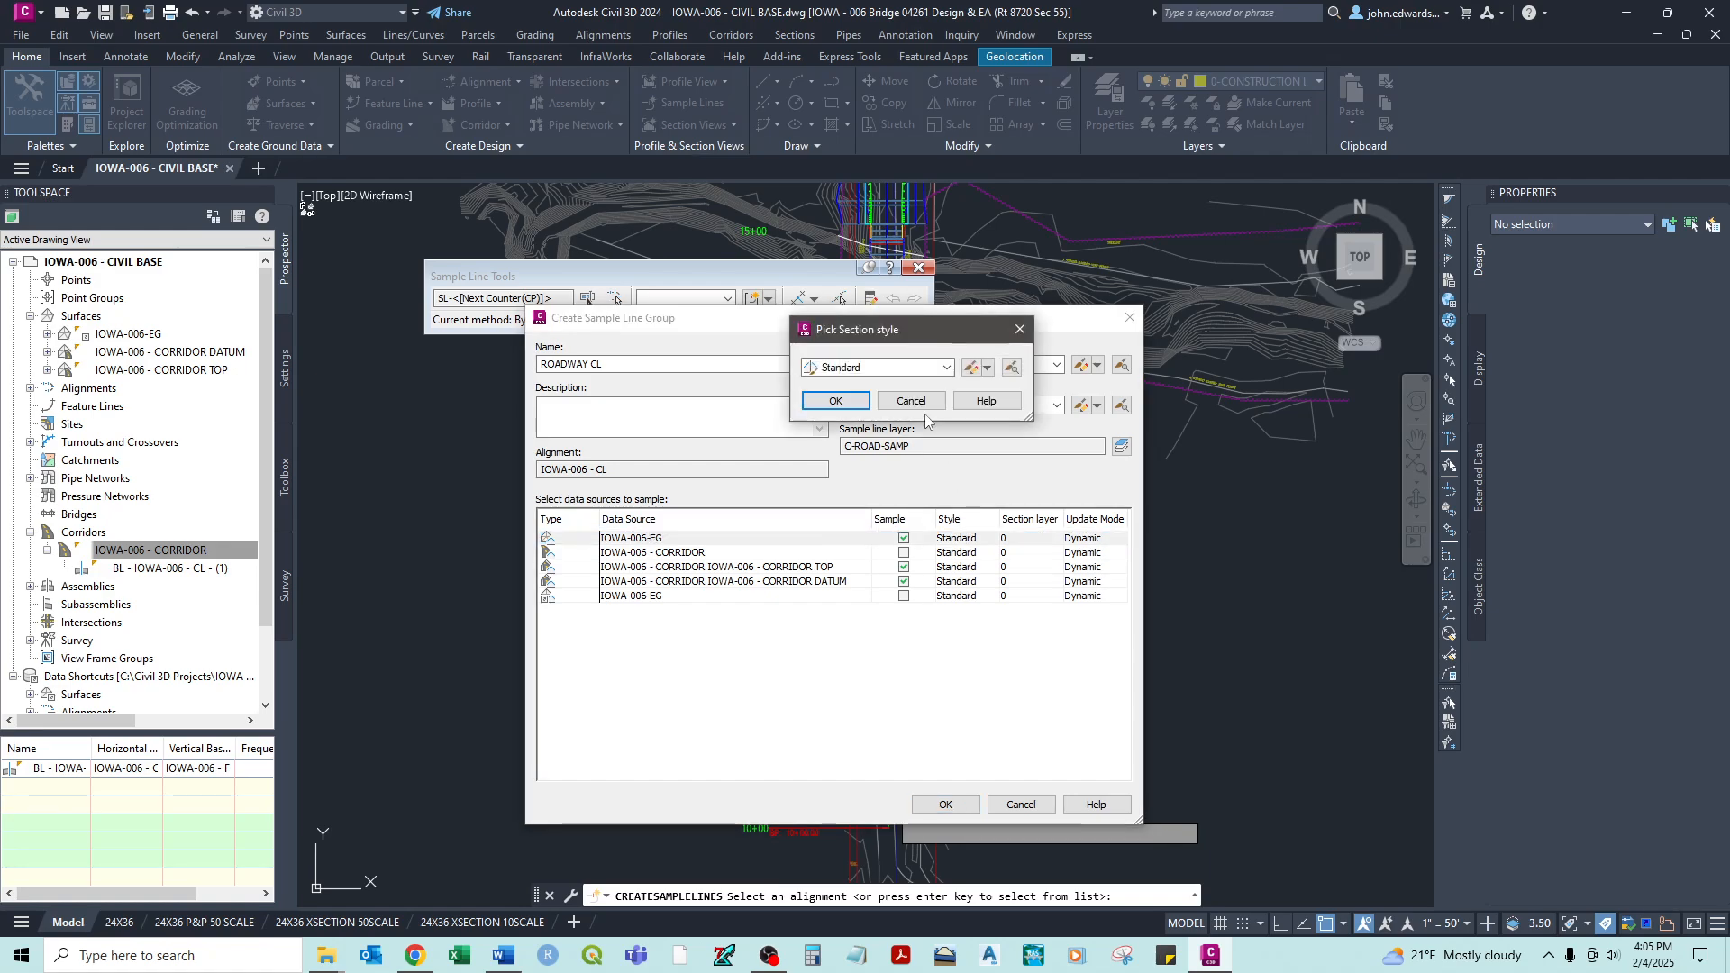
pyautogui.click(946, 367)
pyautogui.click(852, 389)
pyautogui.click(836, 400)
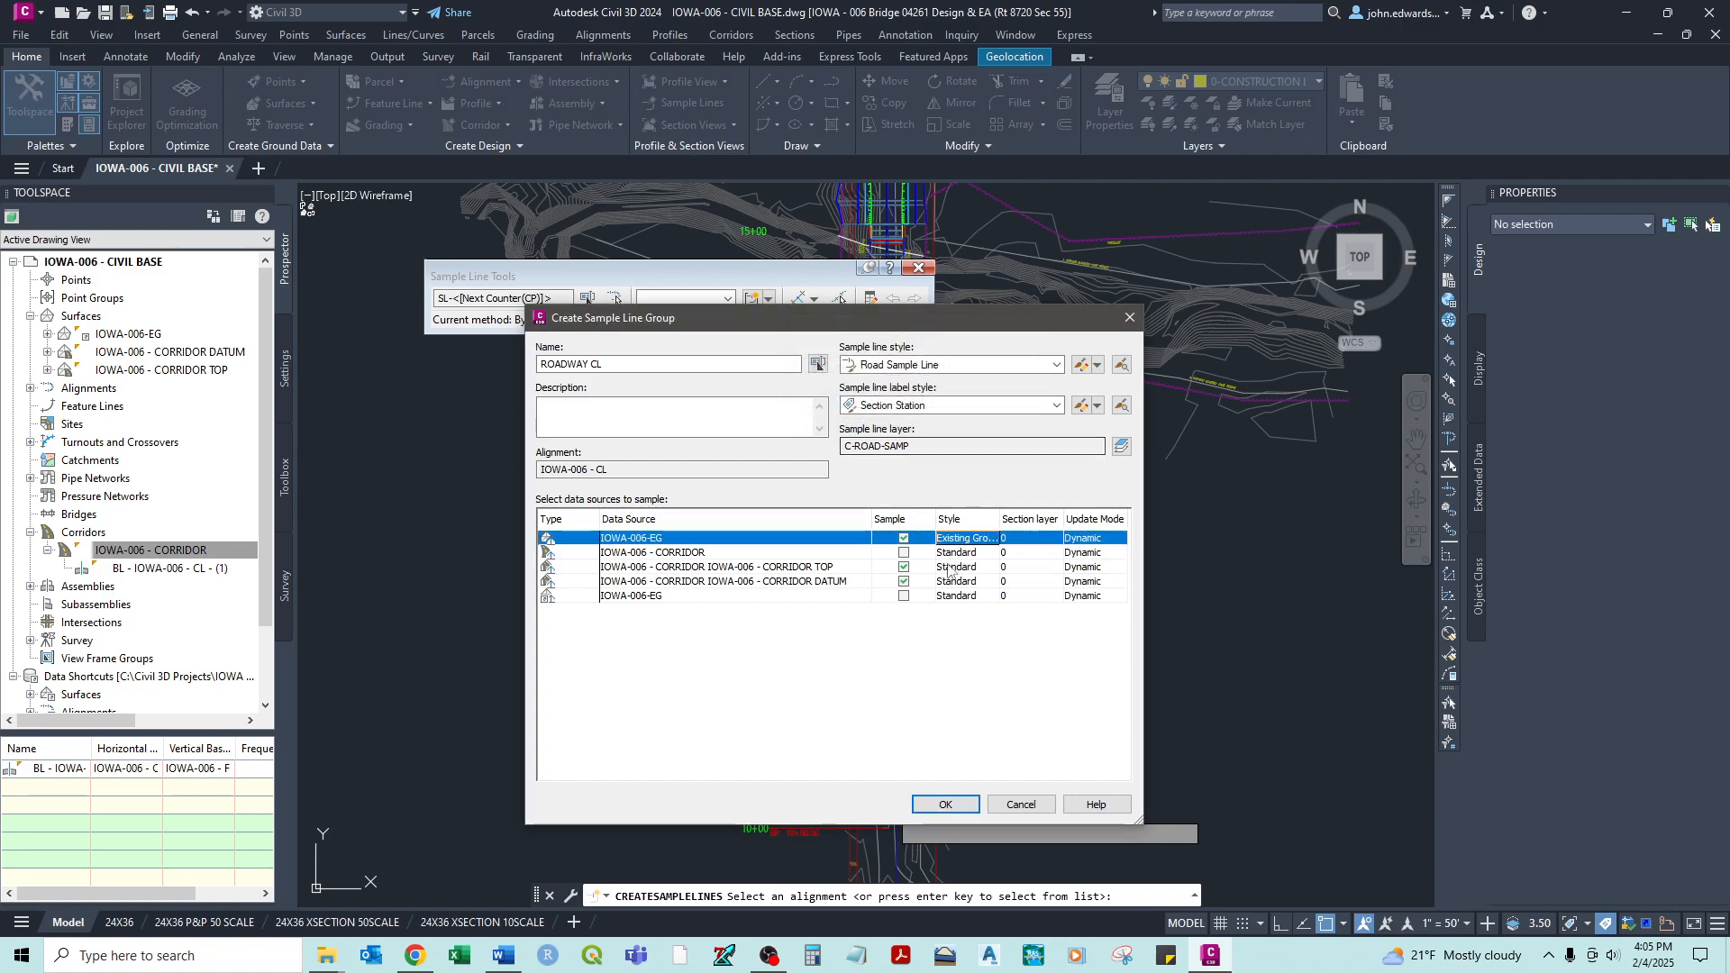
# - Apply the Finished Ground section style to the IOWA-006 - CORRIDOR TOP surface and accept the sample line group settings
pyautogui.click(951, 567)
pyautogui.click(871, 368)
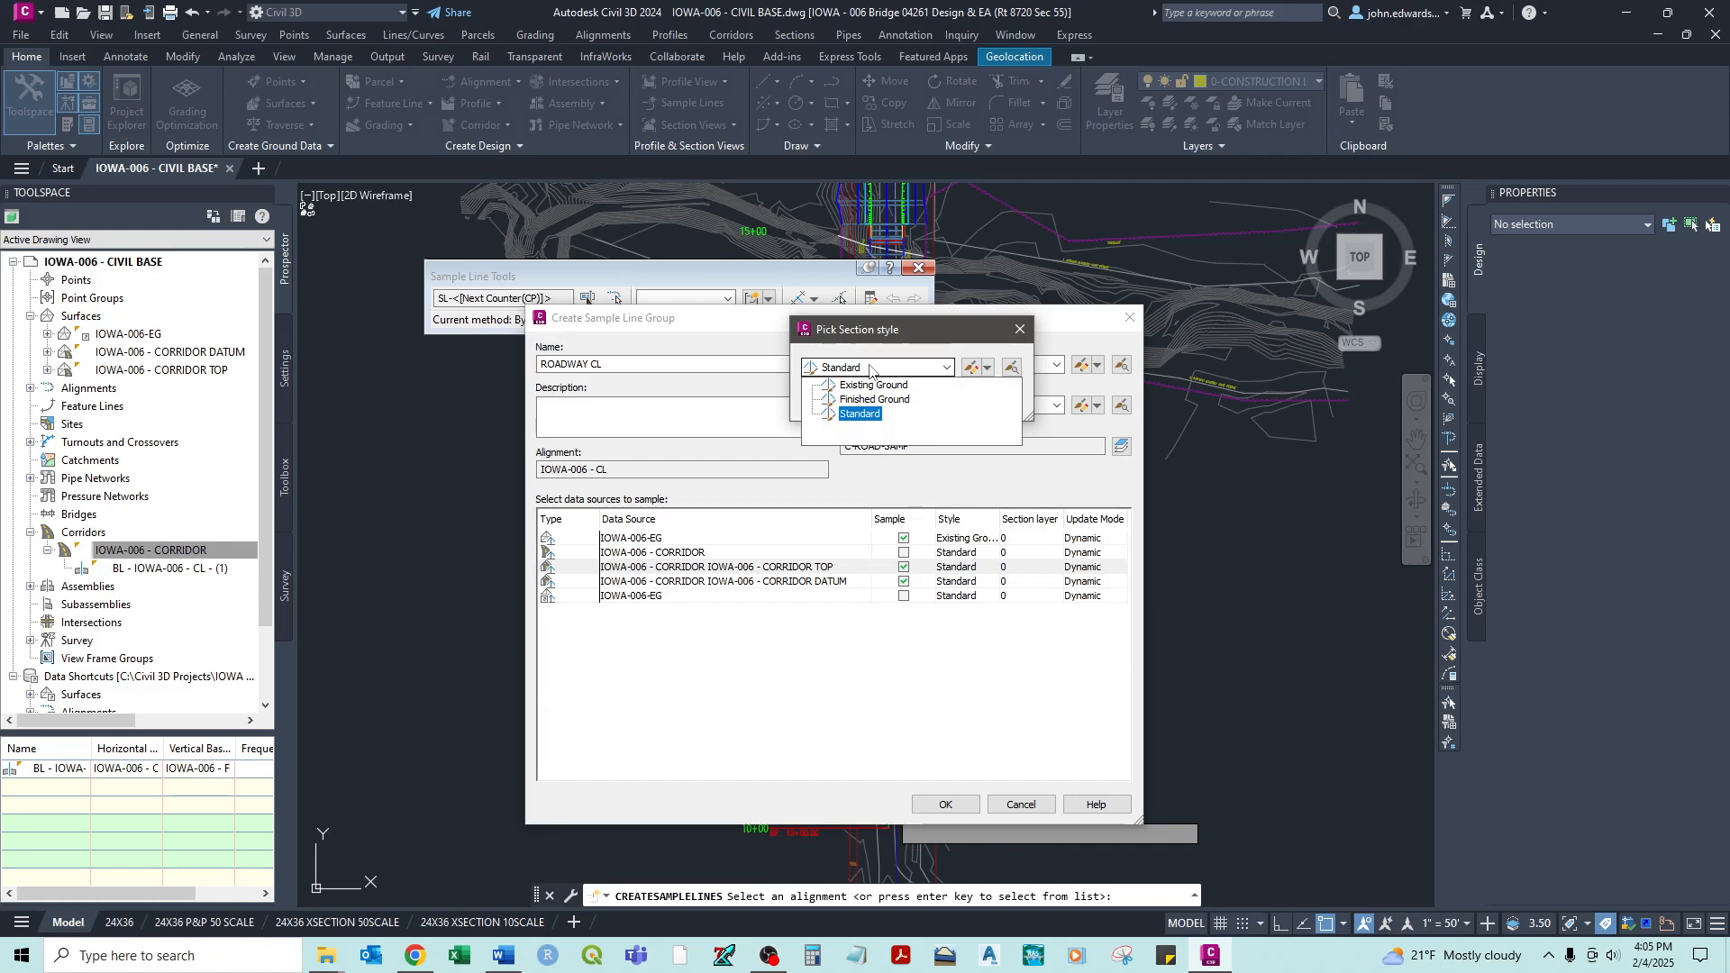
pyautogui.click(874, 399)
pyautogui.click(843, 400)
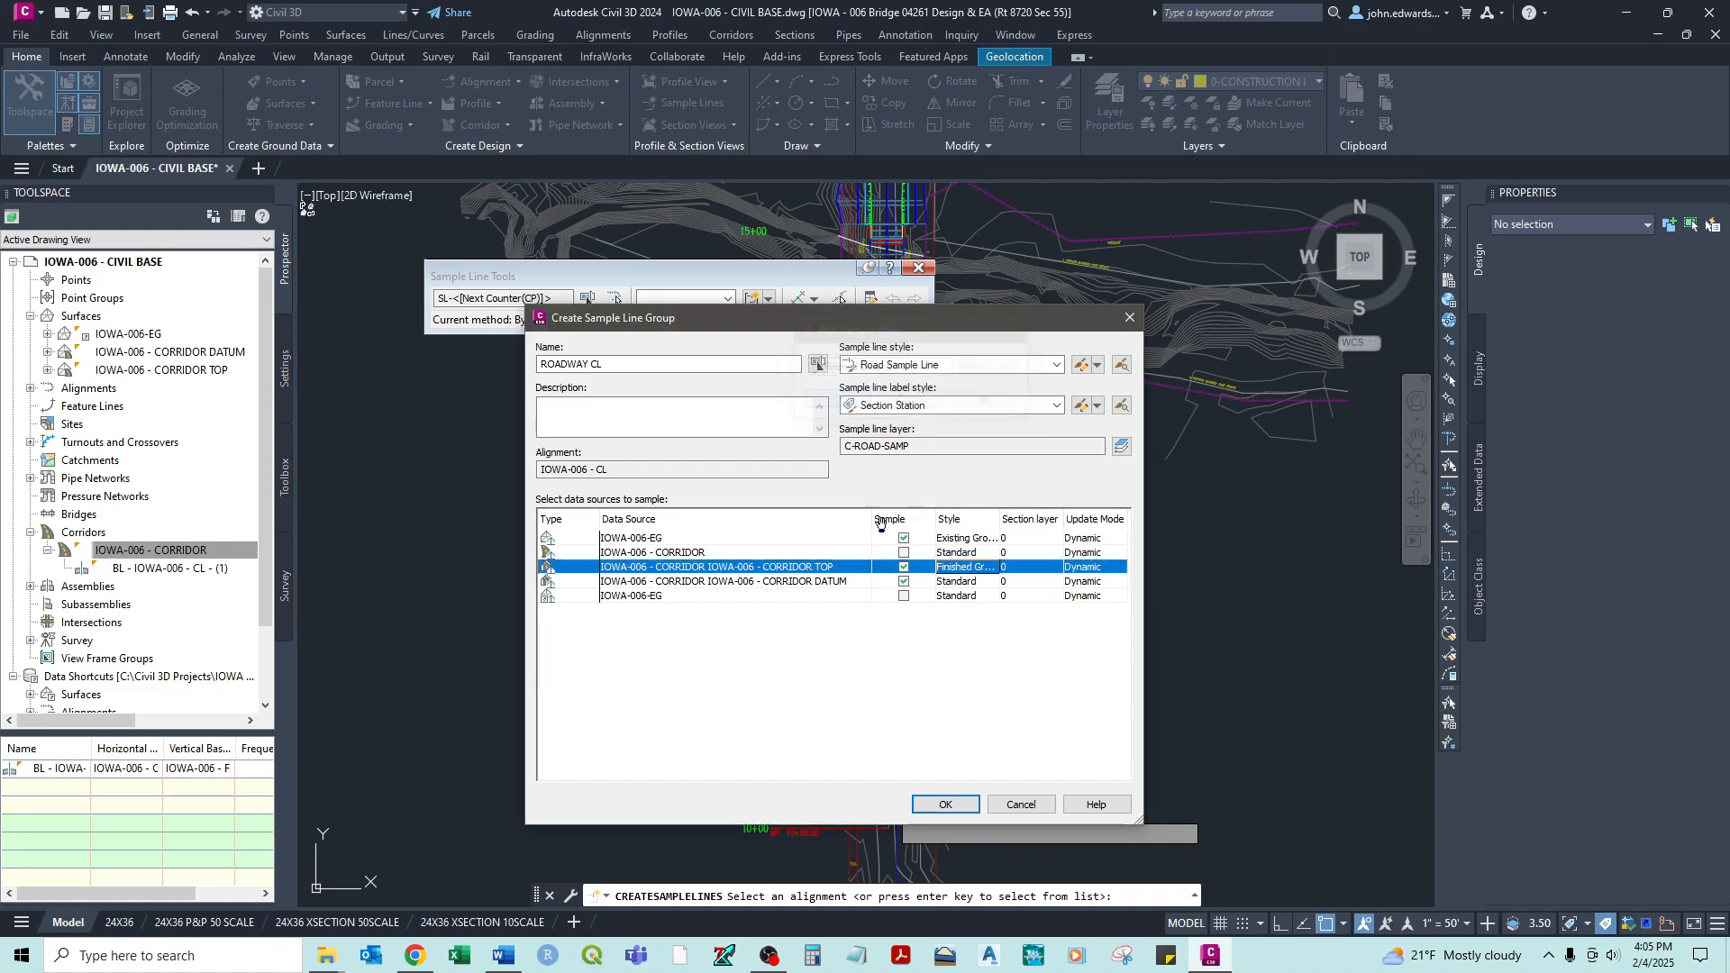
pyautogui.click(945, 804)
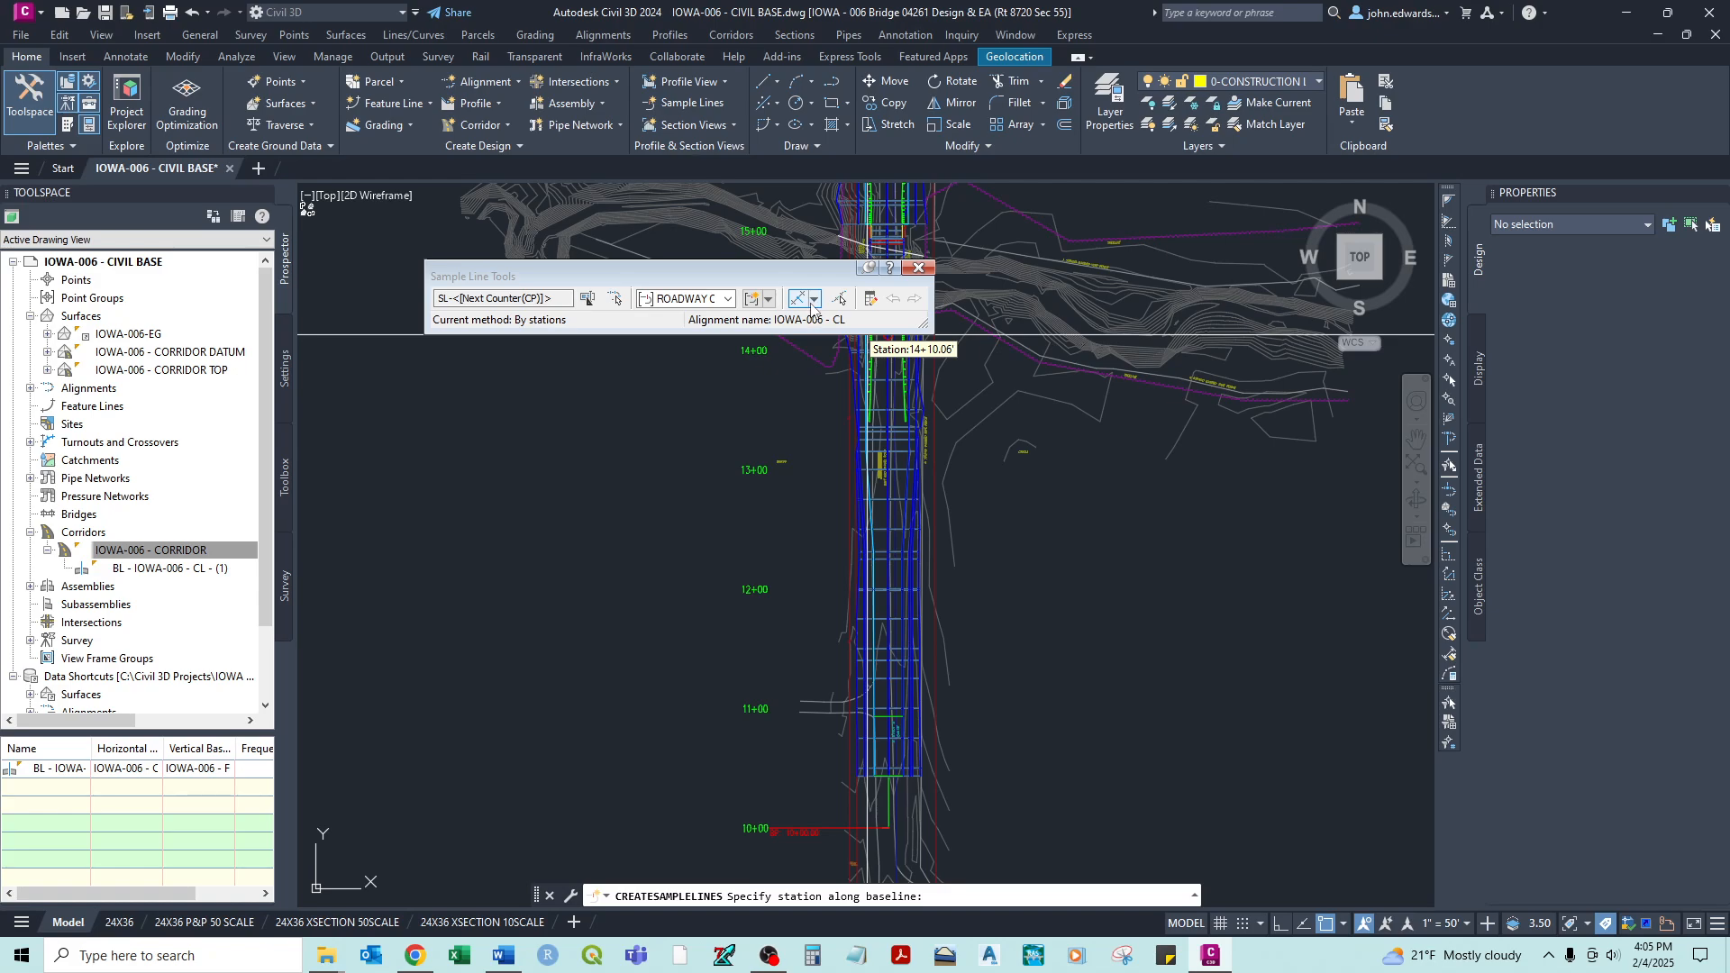
# - Create sample lines by station range, beginning at station 10+43.26 instead of the alignment start
pyautogui.click(813, 299)
pyautogui.click(856, 321)
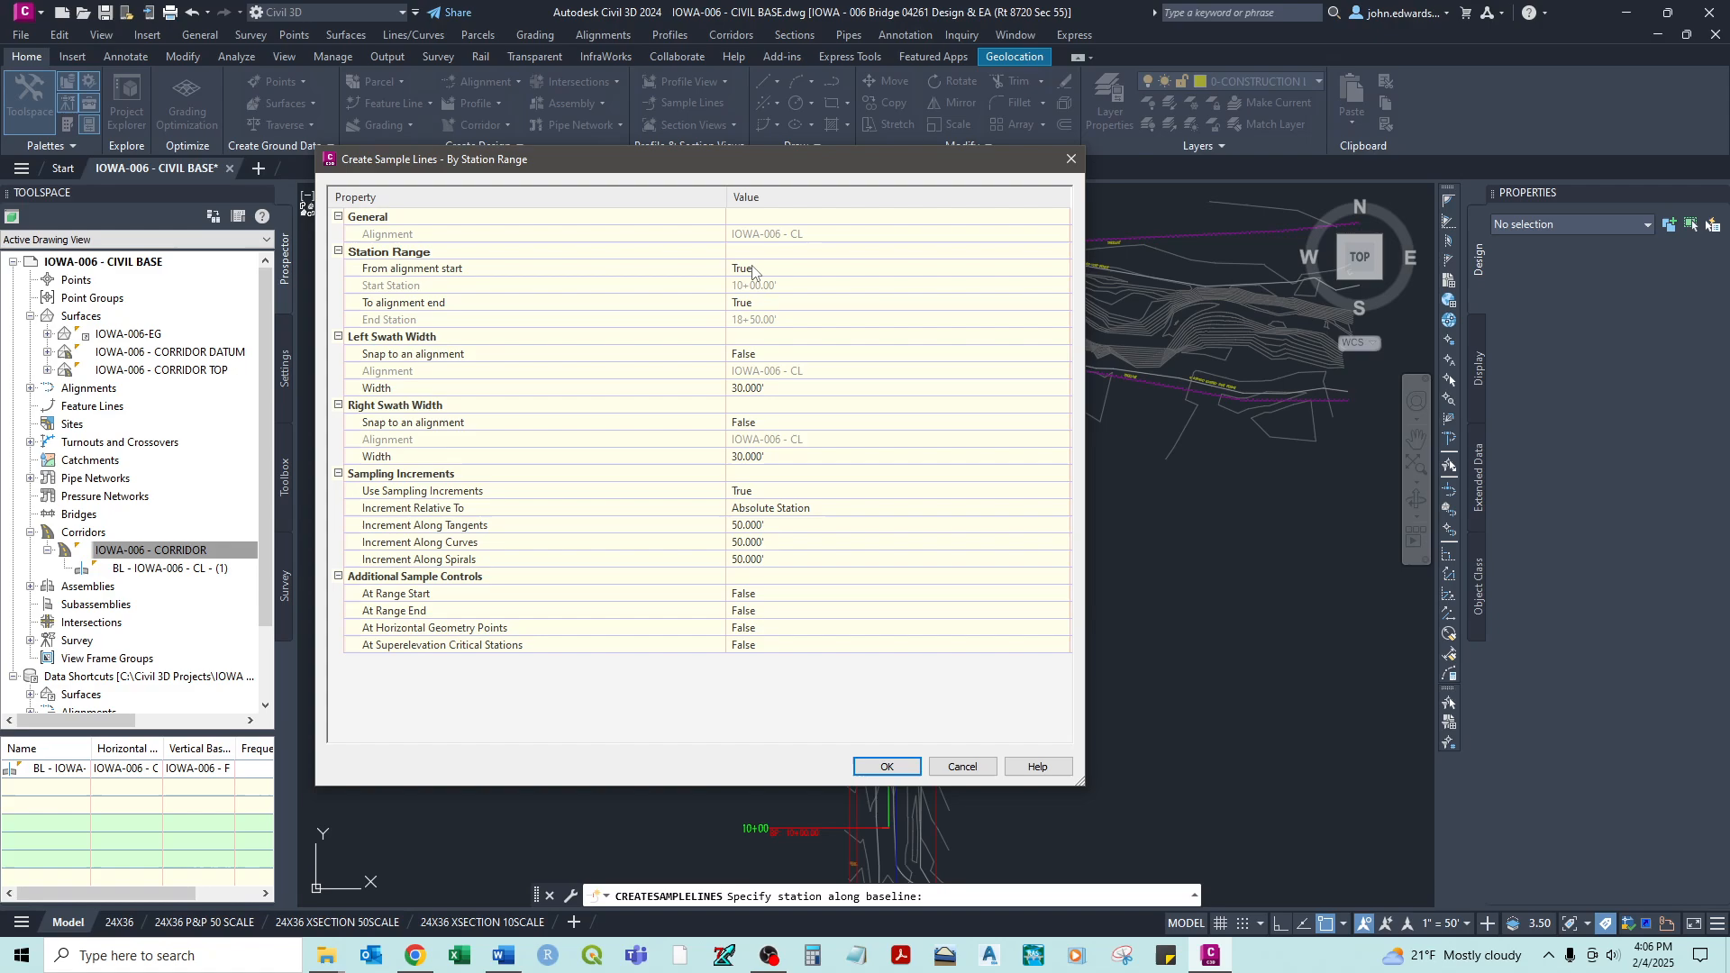
pyautogui.click(754, 285)
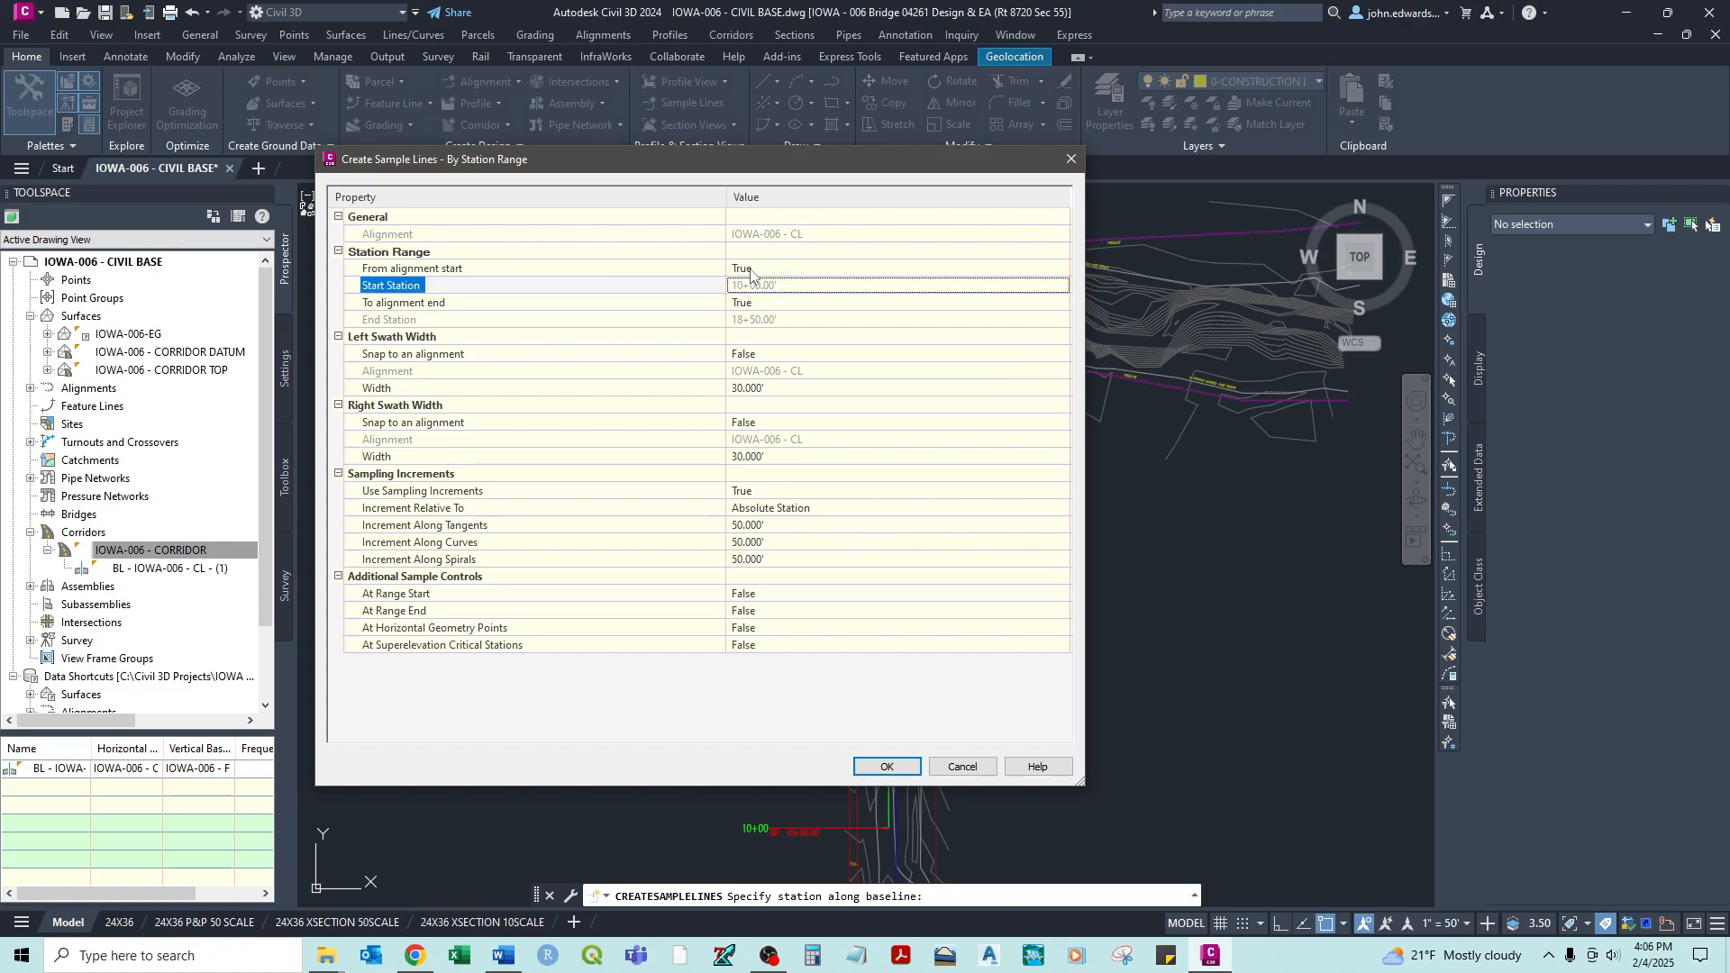
pyautogui.click(751, 271)
pyautogui.click(753, 269)
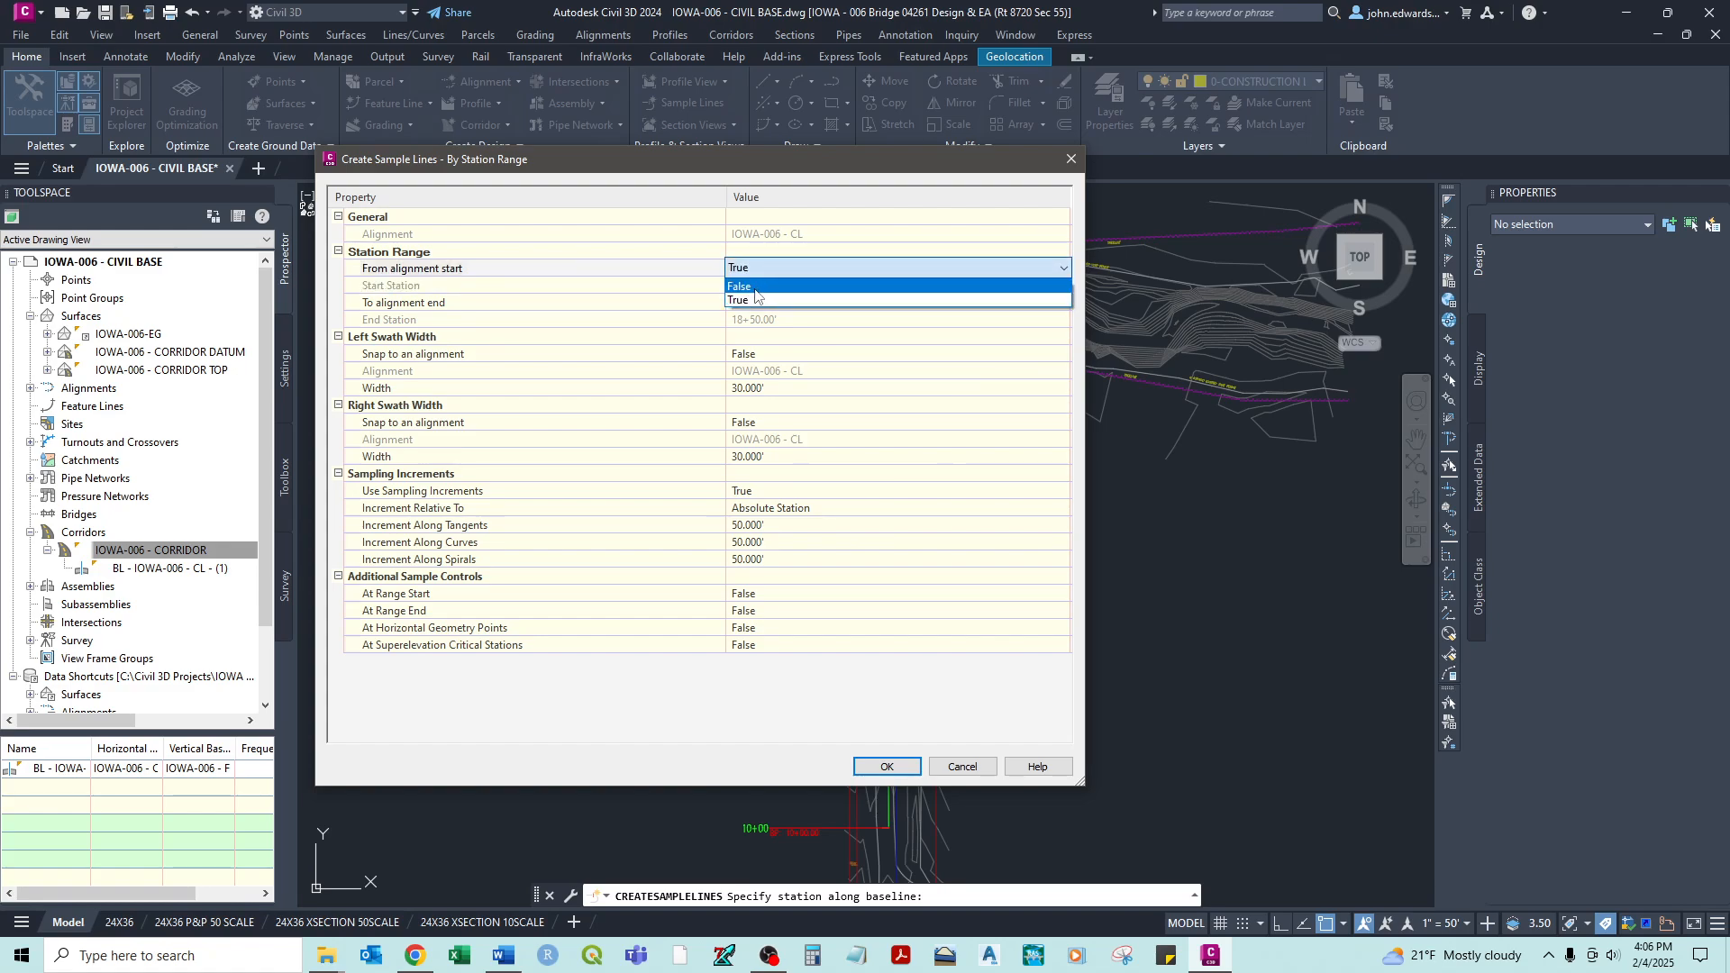
pyautogui.click(755, 289)
pyautogui.click(772, 286)
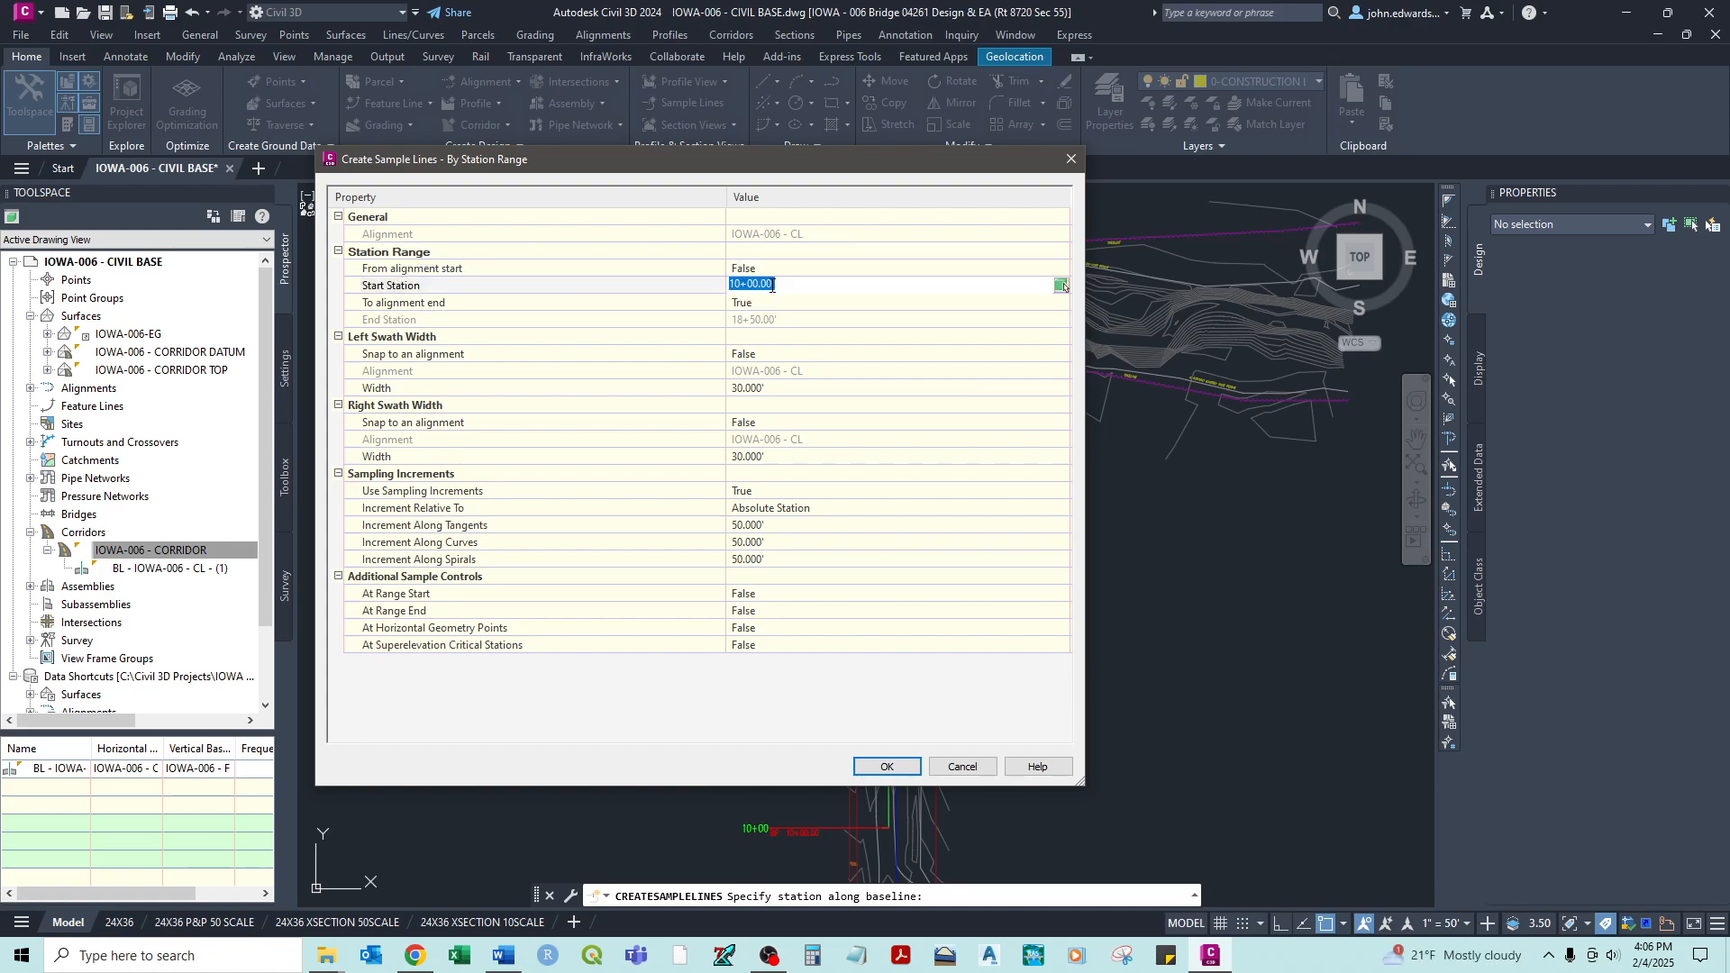
pyautogui.moveTo(750, 283); pyautogui.dragTo(752, 282)
pyautogui.write('43')
# - End the sampling range at station 18+27.10 instead of the alignment end
pyautogui.click(752, 302)
pyautogui.click(753, 303)
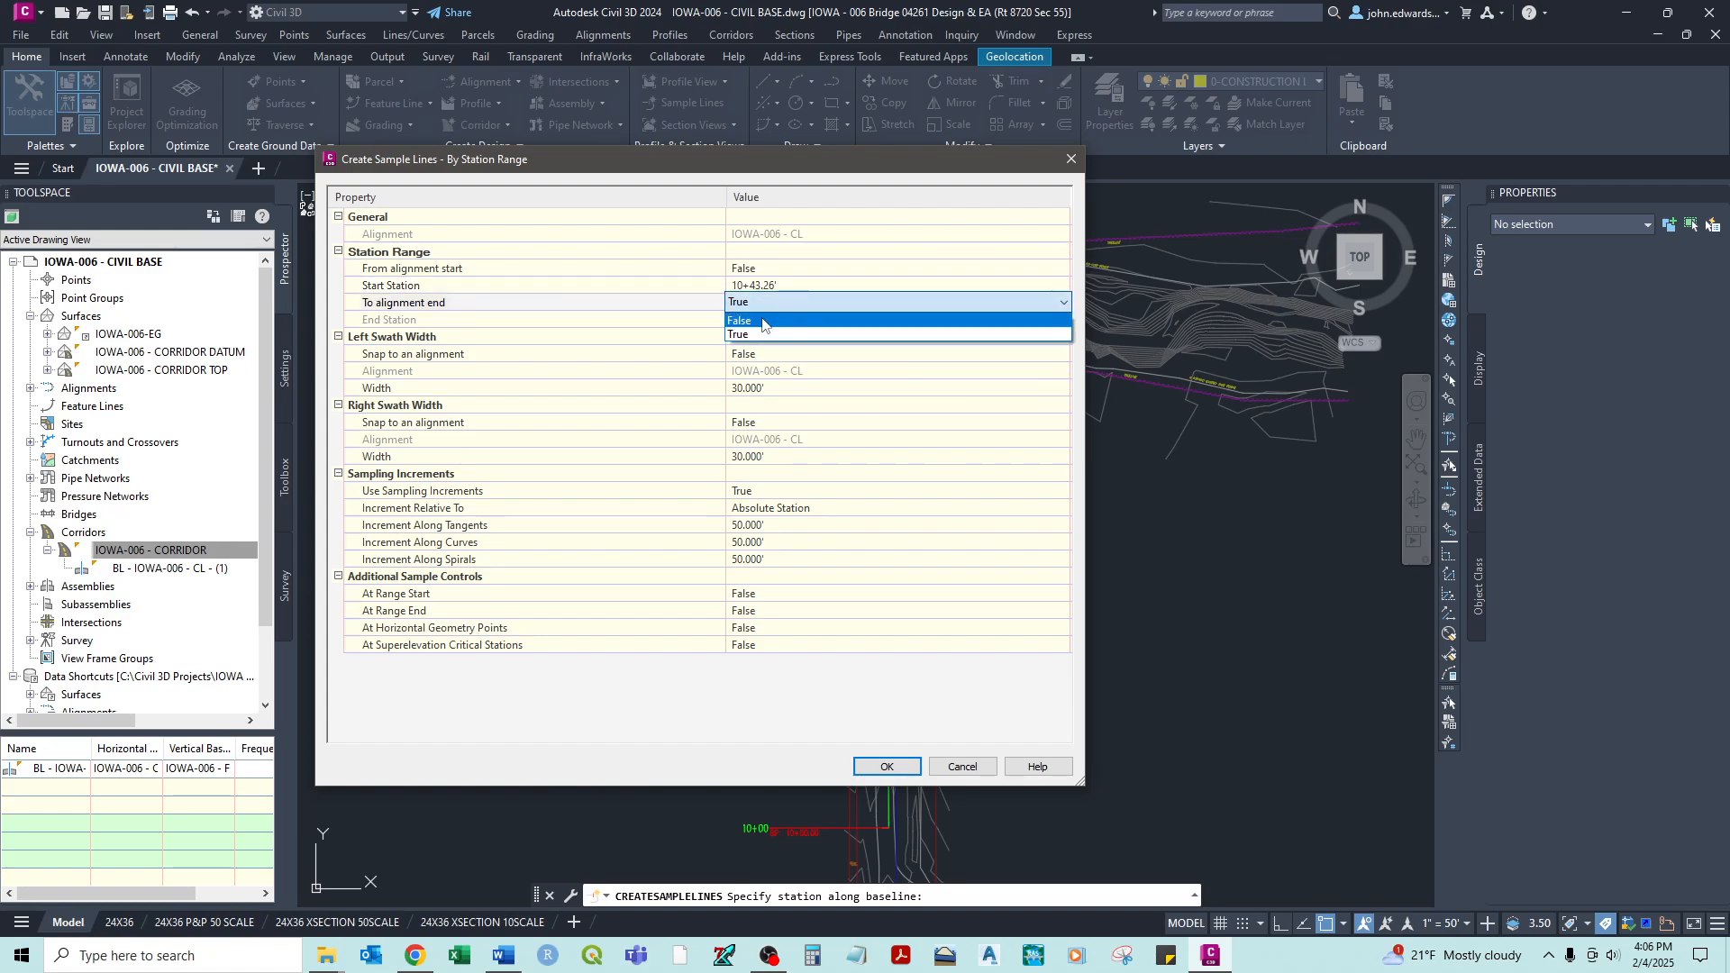
pyautogui.click(748, 335)
pyautogui.click(741, 320)
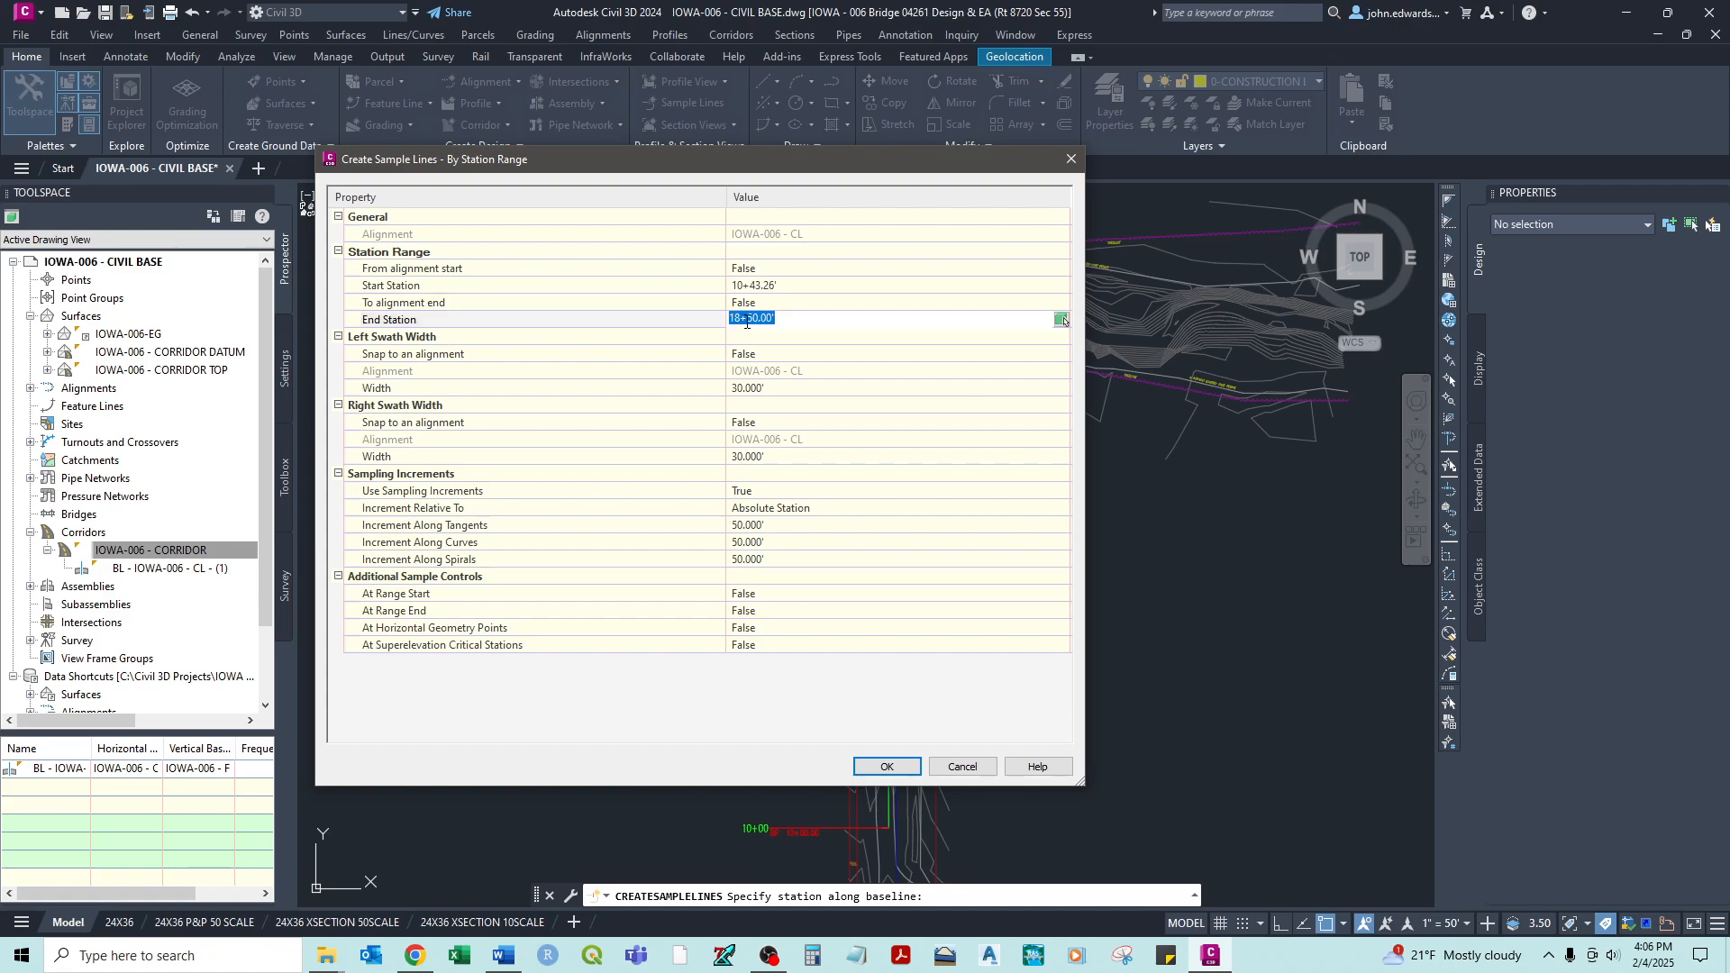
pyautogui.click(748, 318)
pyautogui.write('27.10')
# - Set both the left and right swath widths to 70 feet
pyautogui.click(734, 386)
pyautogui.click(734, 386)
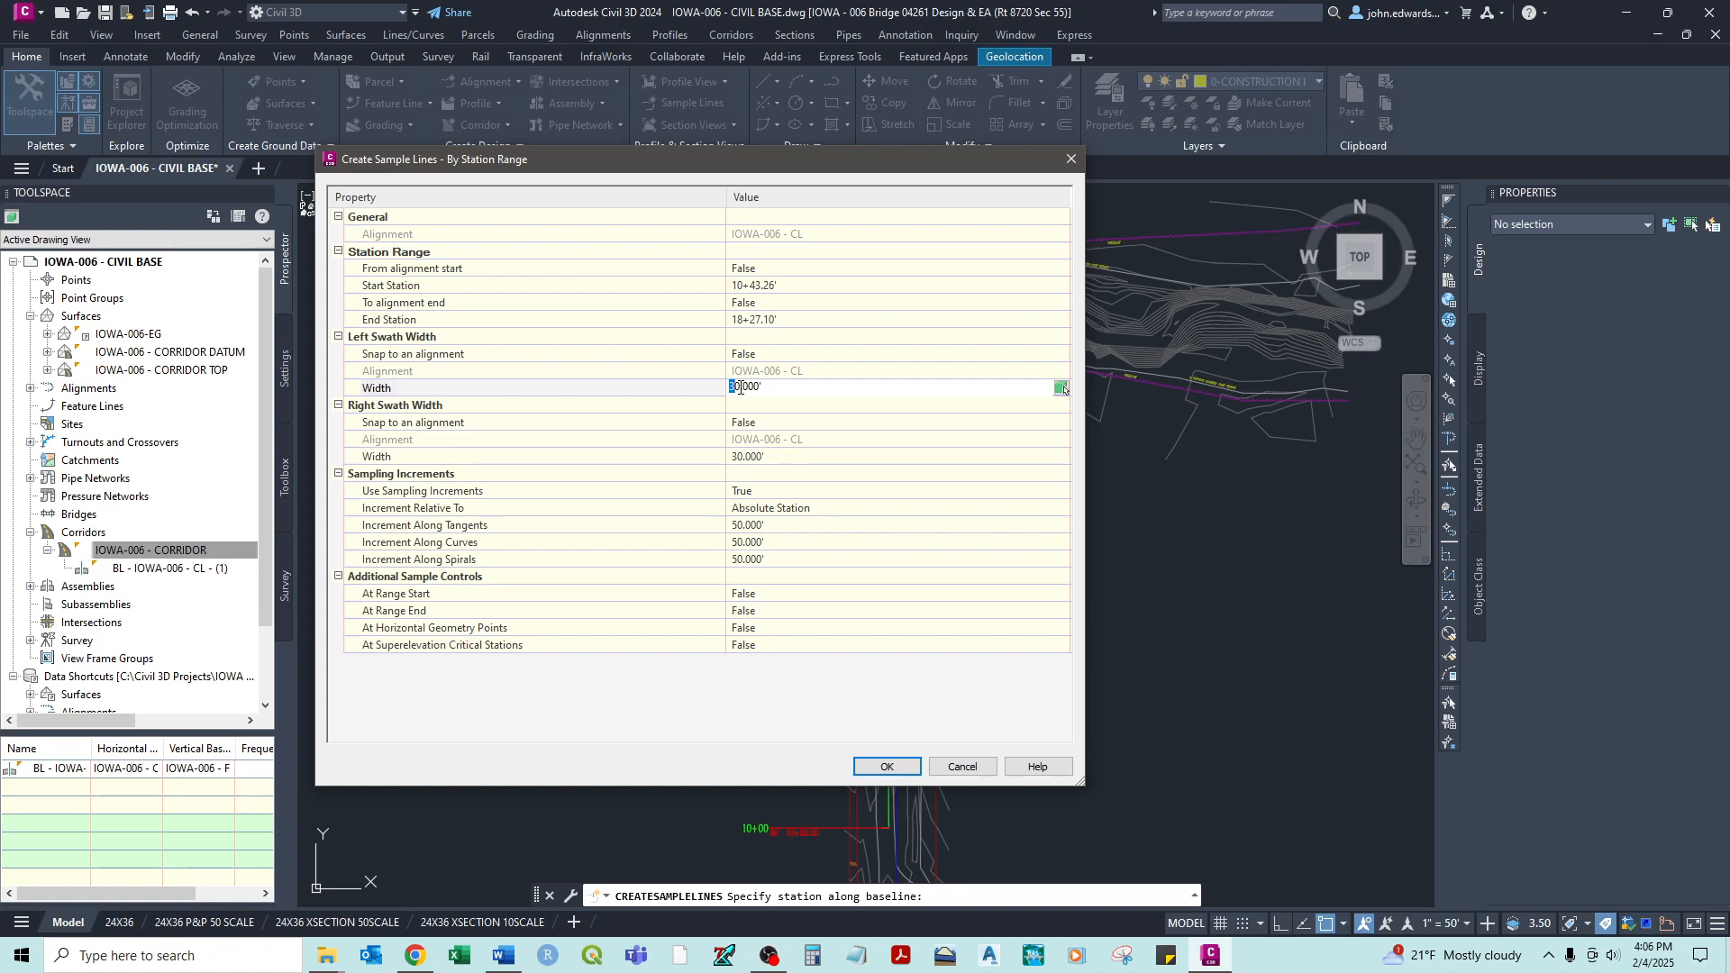
pyautogui.write('7')
pyautogui.click(744, 455)
pyautogui.moveTo(738, 457); pyautogui.dragTo(731, 457)
pyautogui.write('7')
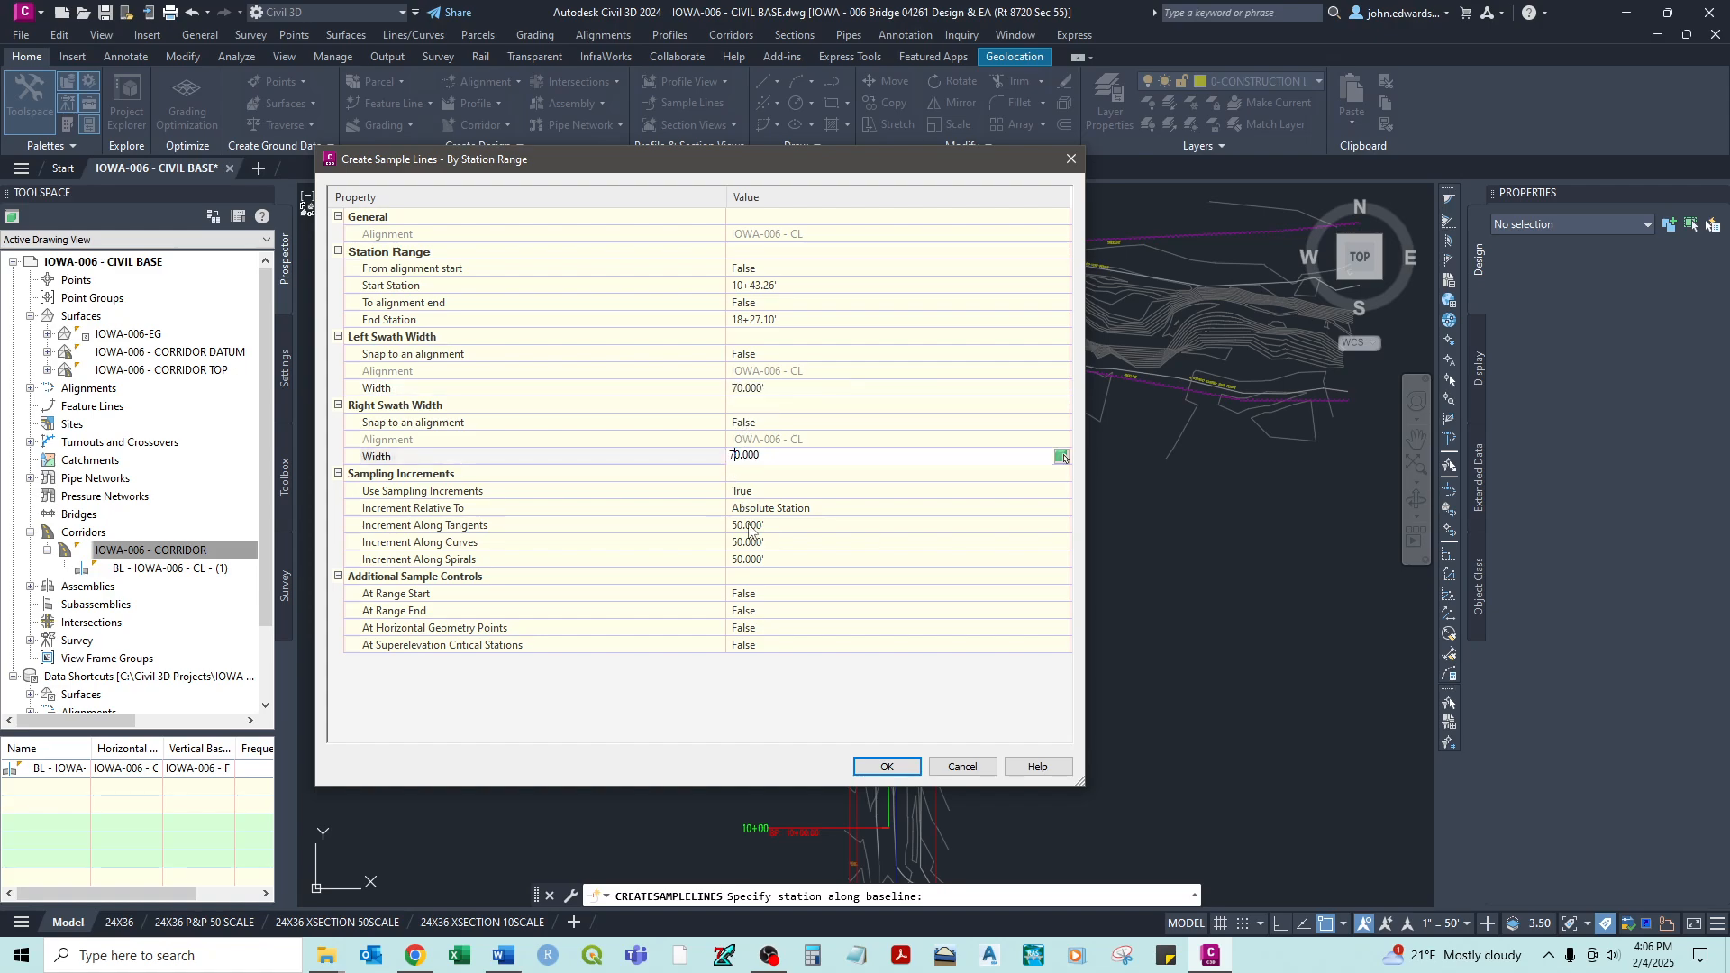
# - Enable sampling at the range start and range end, and generate the sample lines
pyautogui.click(748, 612)
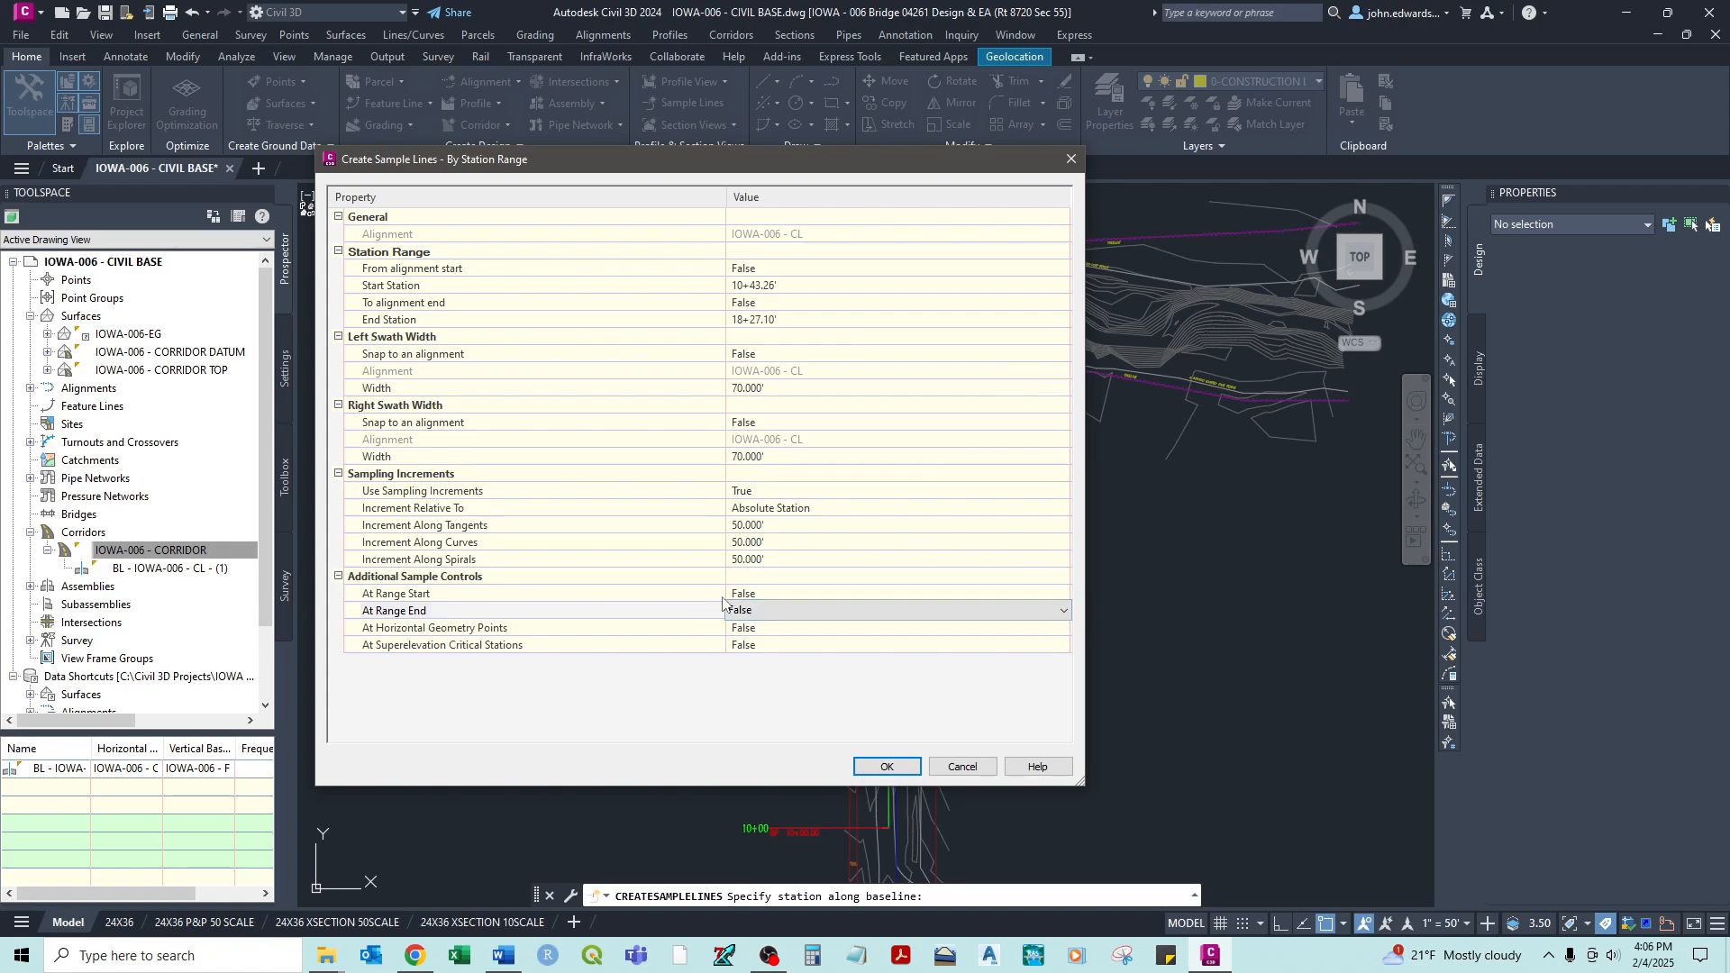
pyautogui.click(739, 594)
pyautogui.click(739, 594)
pyautogui.click(741, 612)
pyautogui.click(741, 612)
pyautogui.click(745, 645)
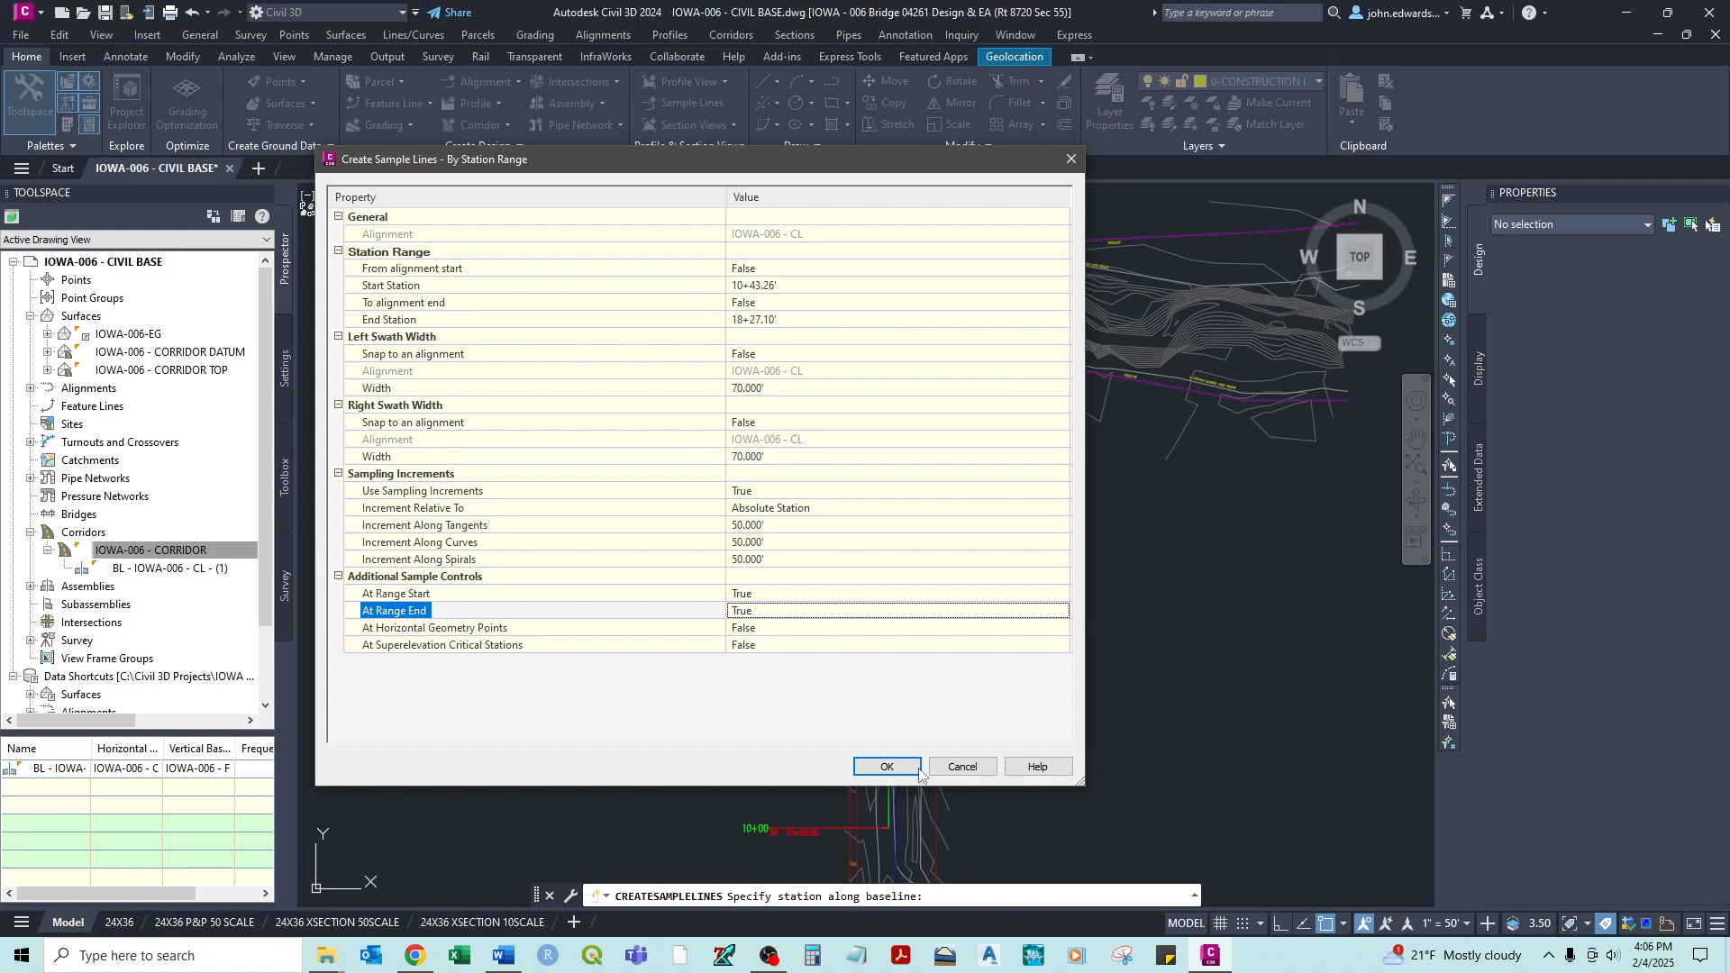
pyautogui.click(887, 767)
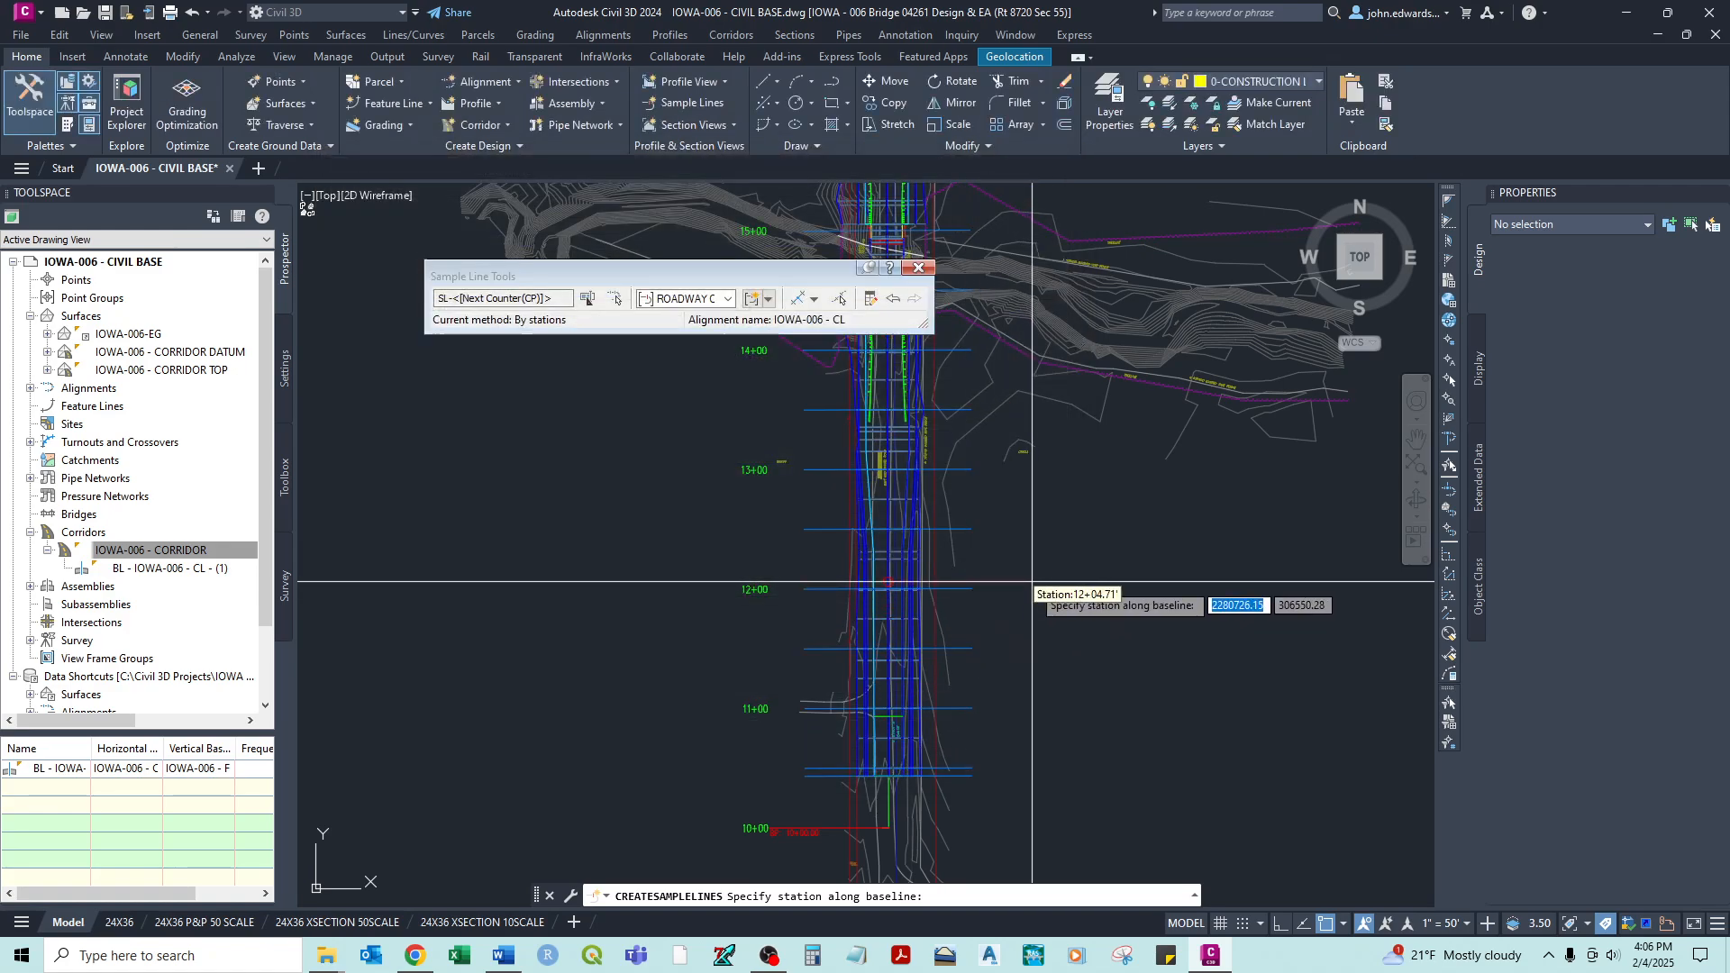
pyautogui.press('Return')
# - Examine the new sample lines at the beginning of the corridor and around the bridge between stations 14+00 and 15+00
pyautogui.scroll(6, 892, 771)
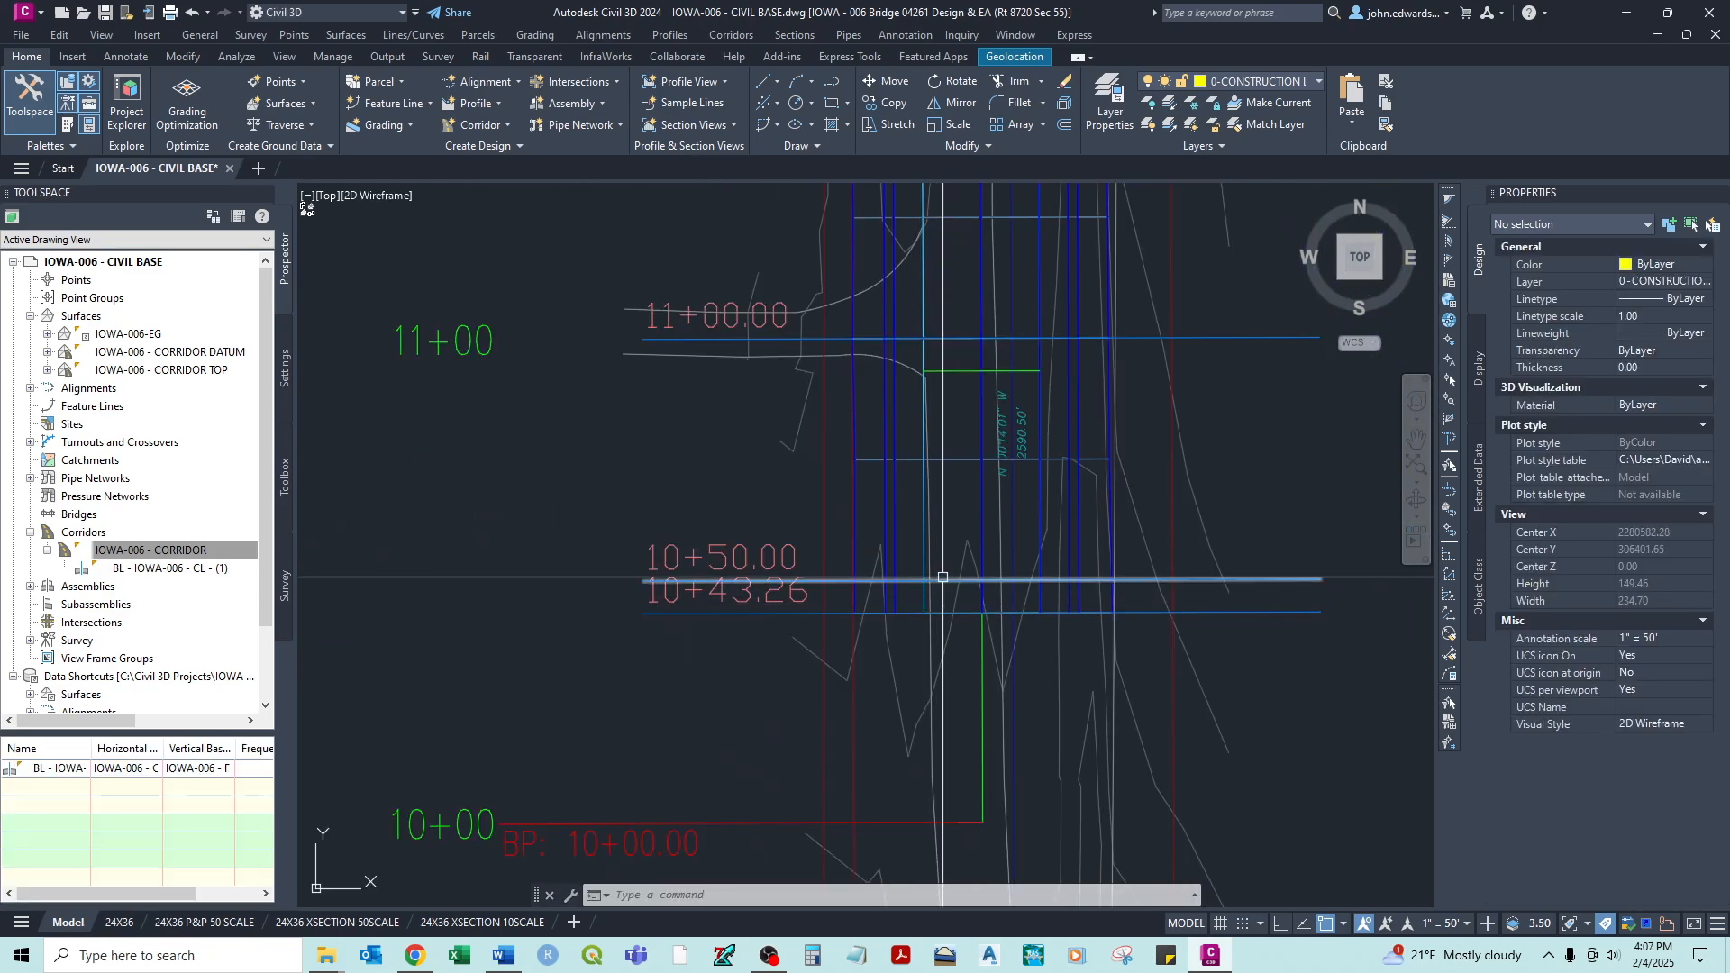
pyautogui.scroll(-4, 943, 577)
pyautogui.scroll(-3, 943, 577)
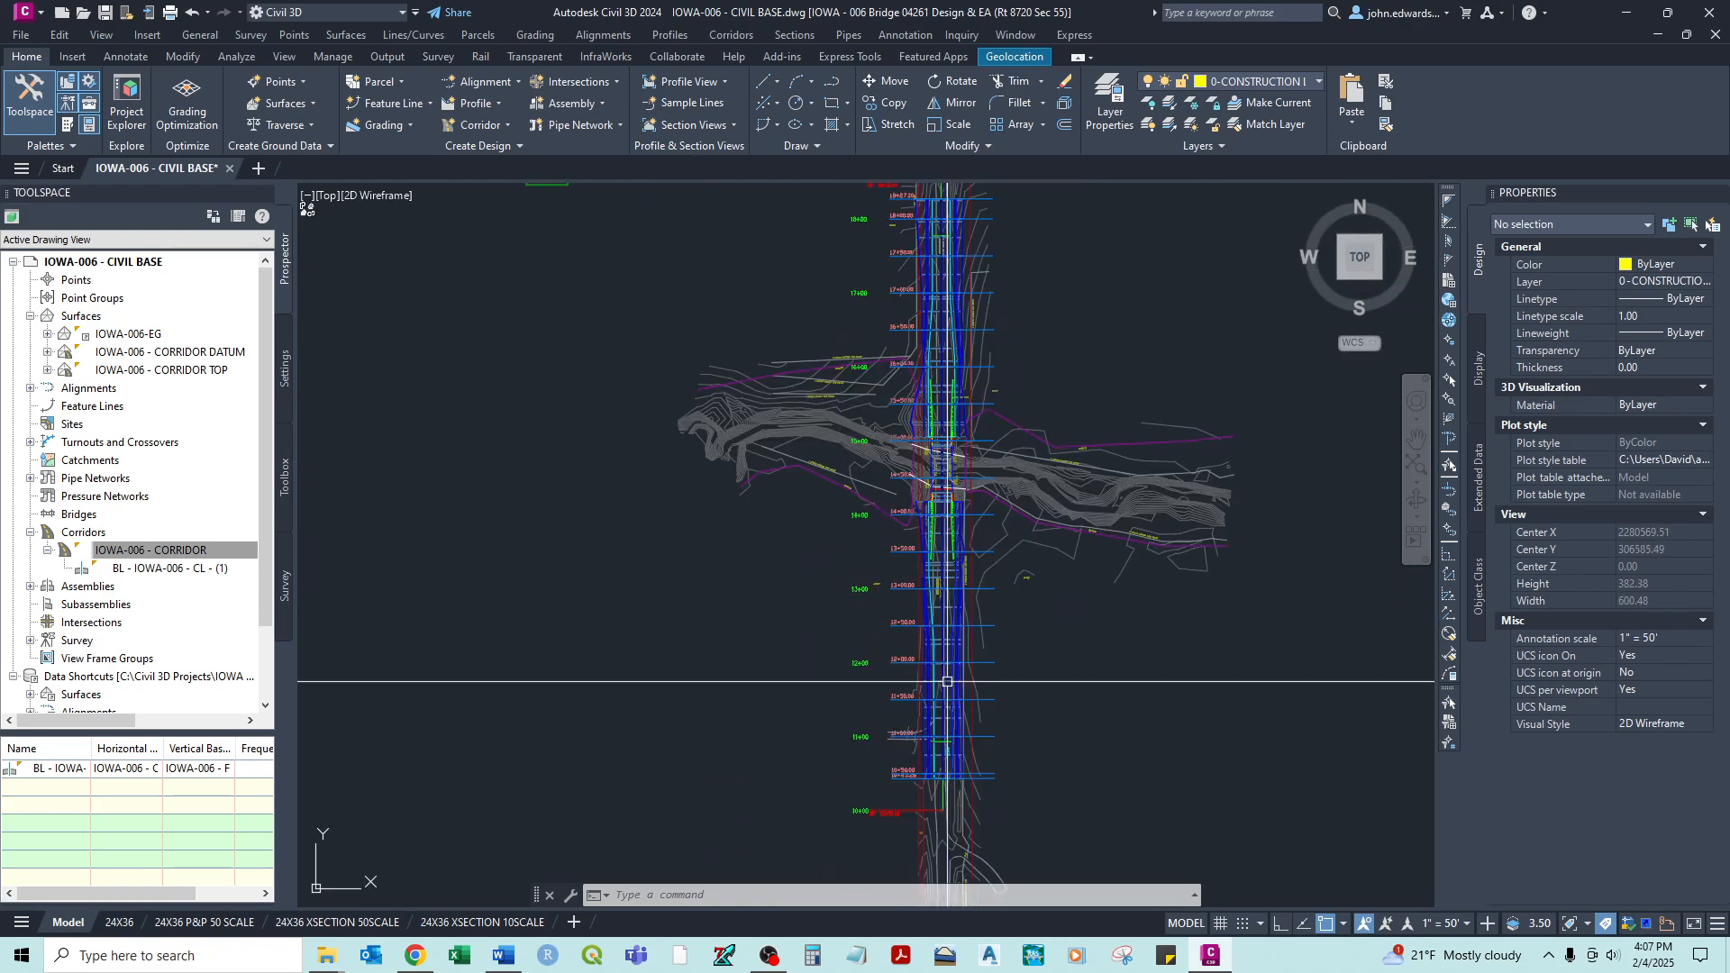
pyautogui.scroll(3, 905, 438)
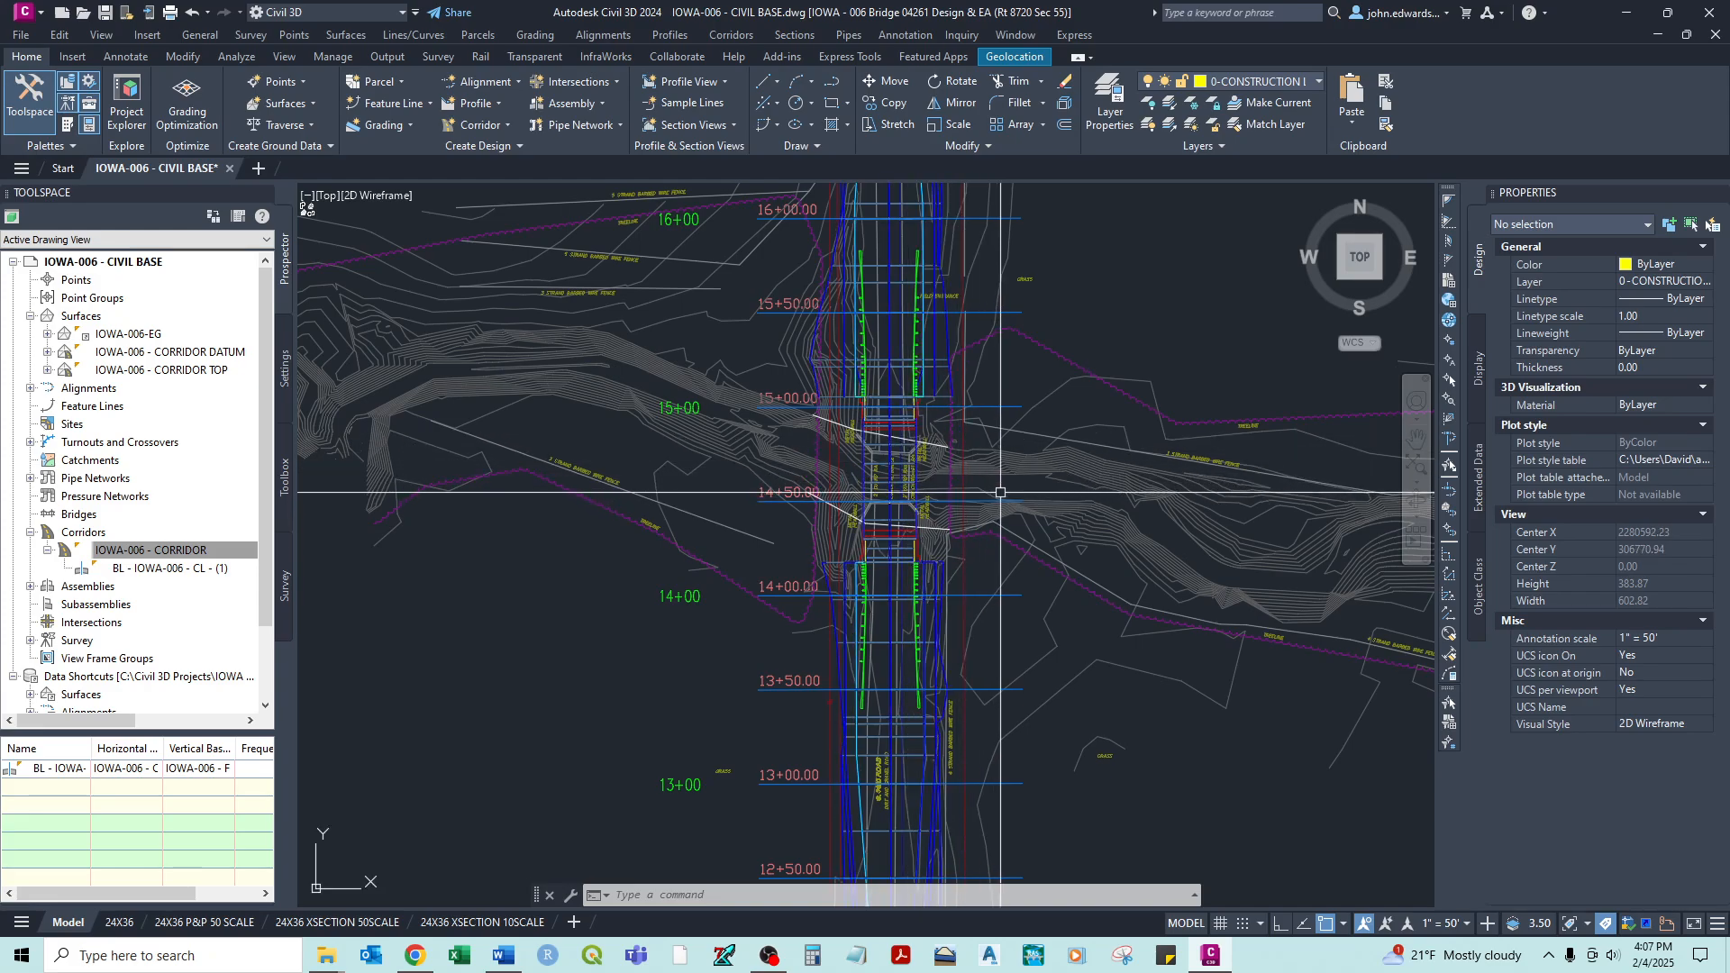
pyautogui.scroll(3, 1000, 495)
pyautogui.scroll(3, 808, 474)
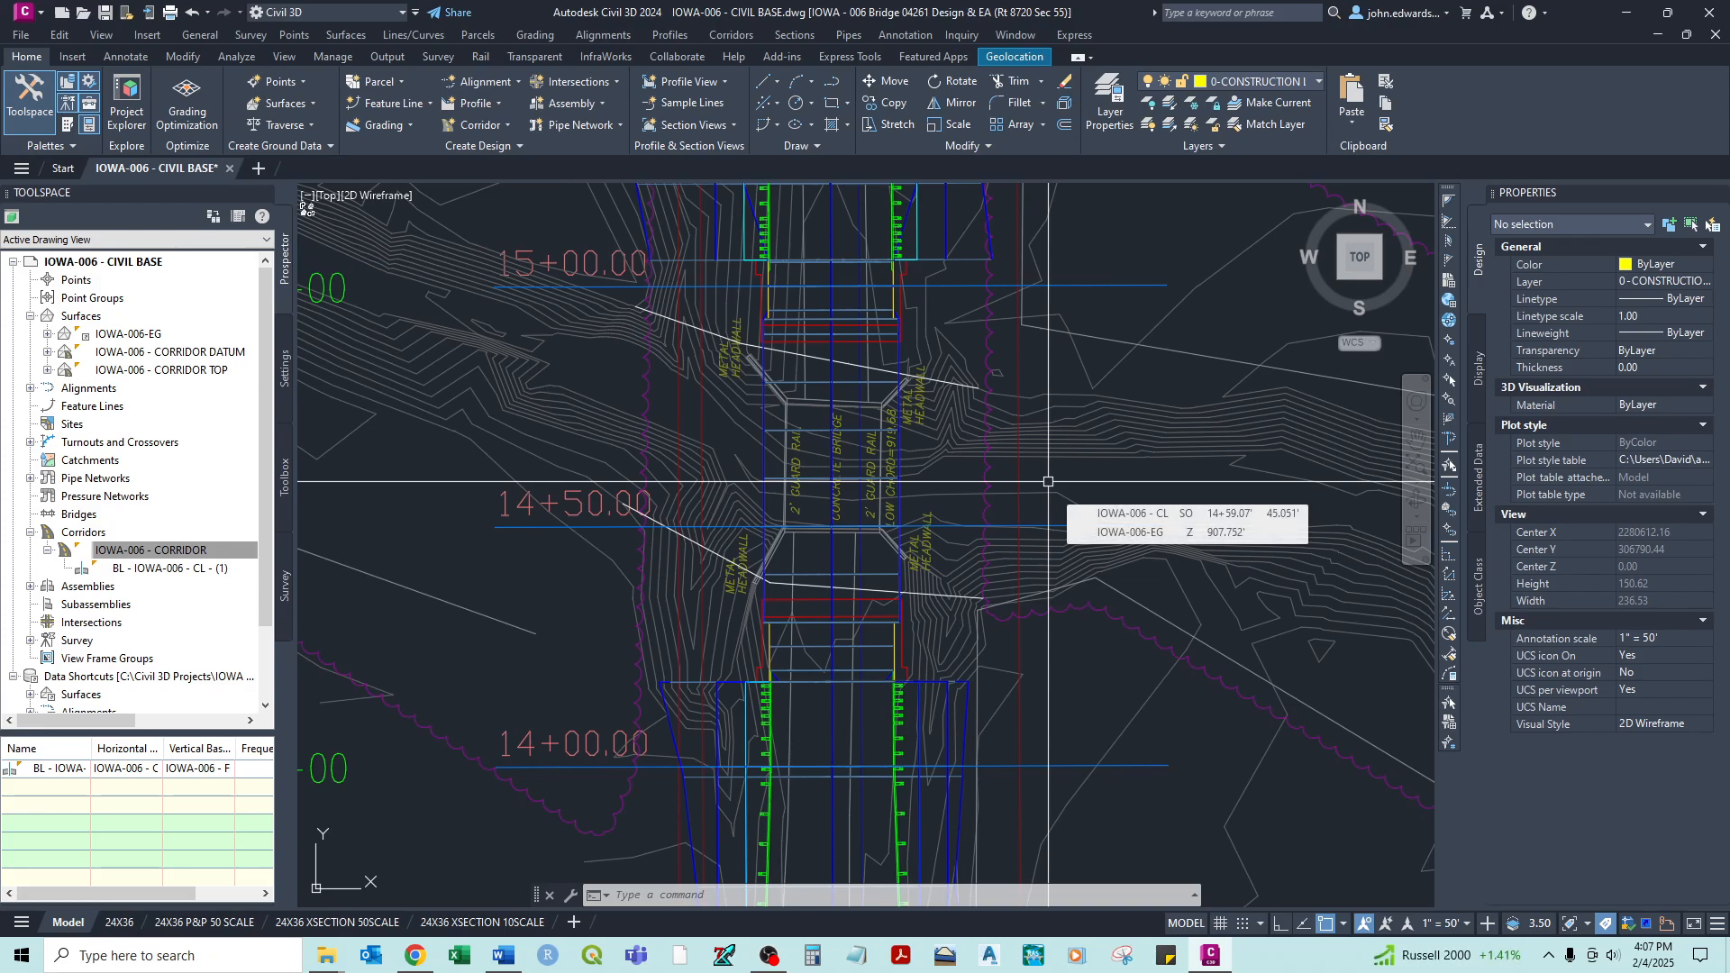
pyautogui.scroll(-2, 1048, 481)
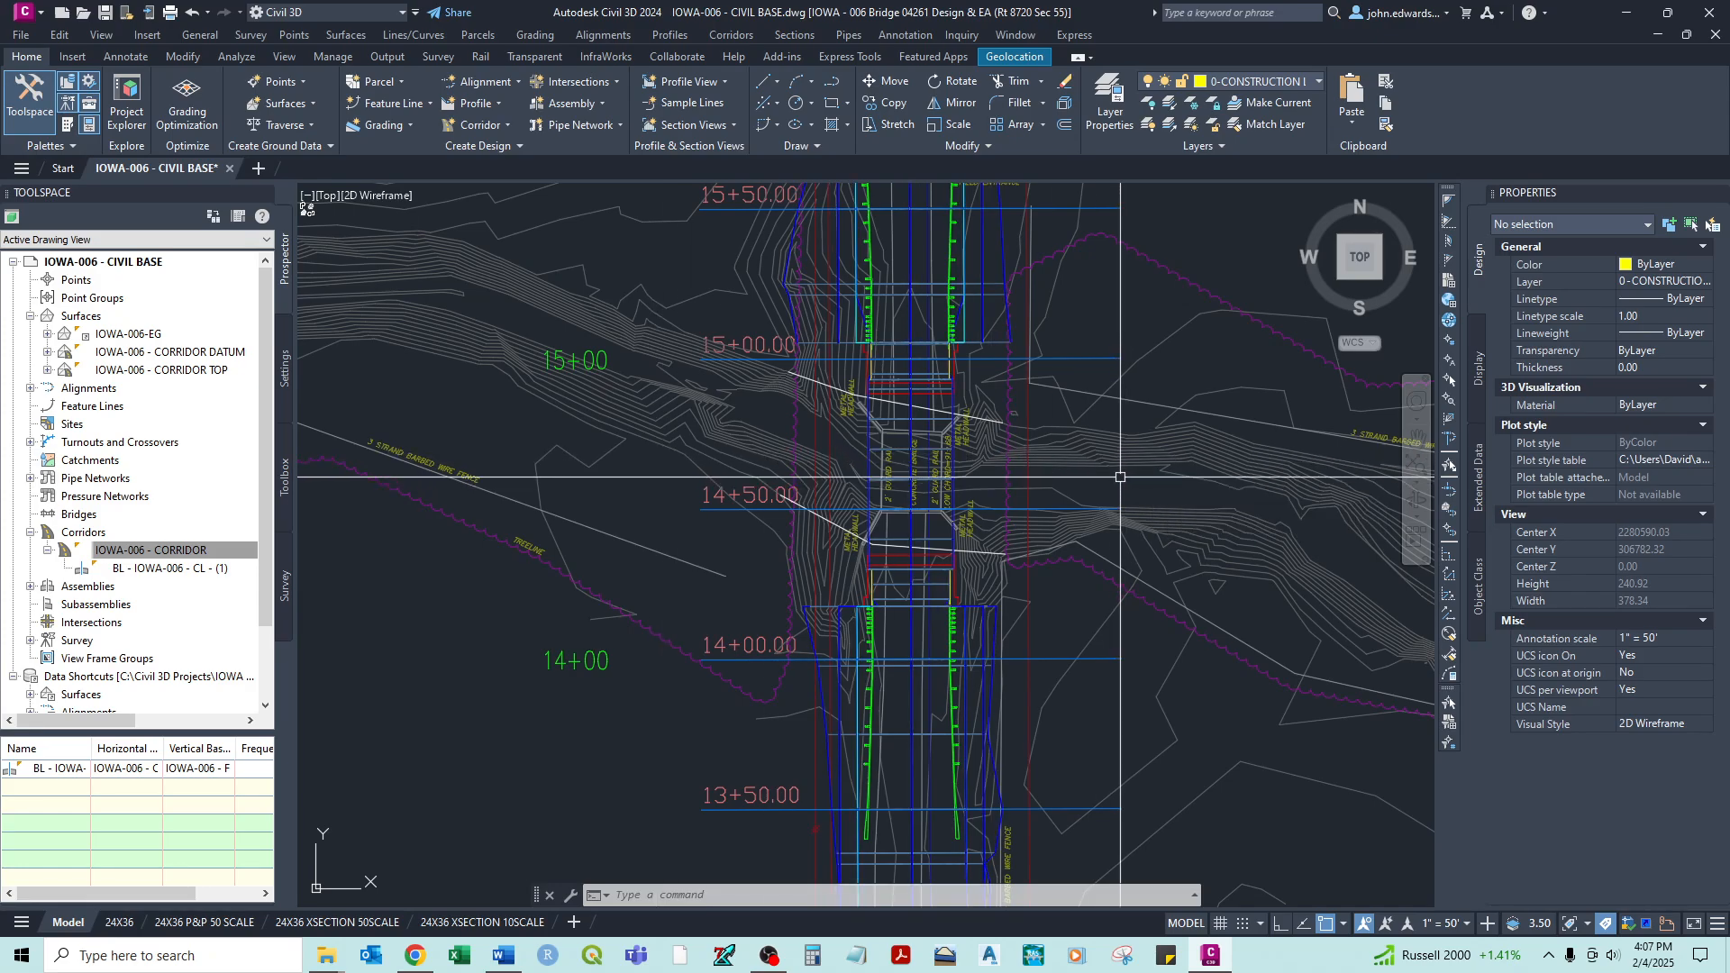
pyautogui.scroll(-2, 1114, 480)
pyautogui.moveTo(1120, 388); pyautogui.dragTo(1005, 458, button='middle')
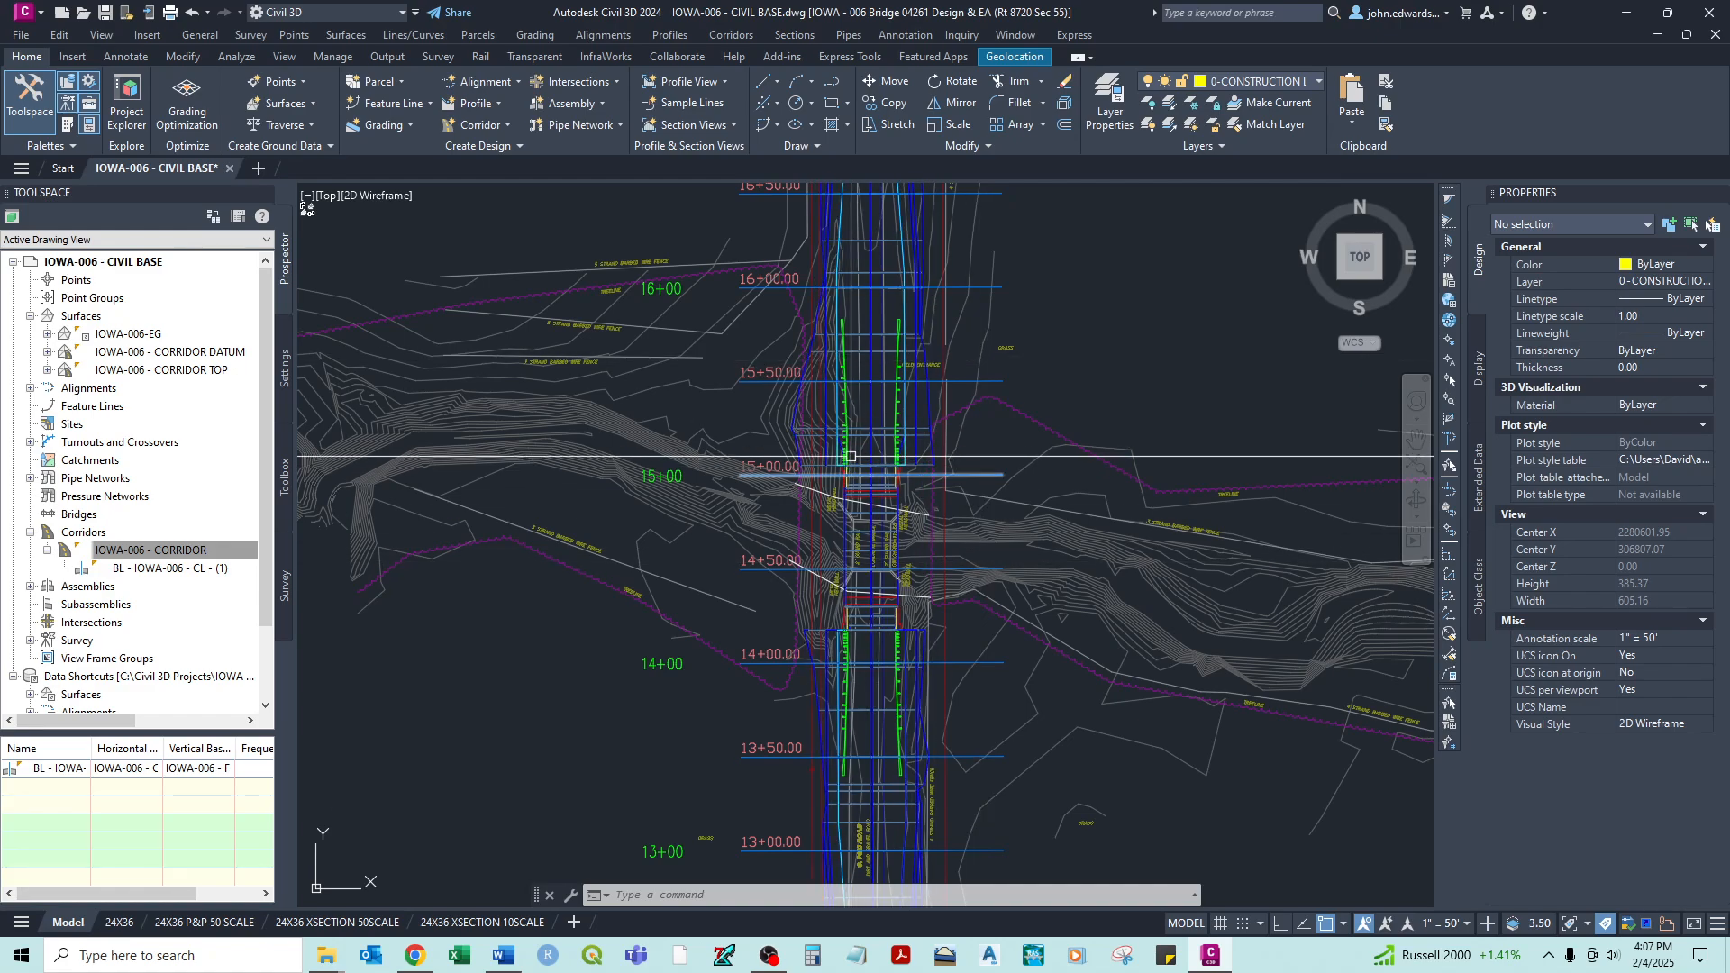
# - Save the drawing
pyautogui.click(106, 13)
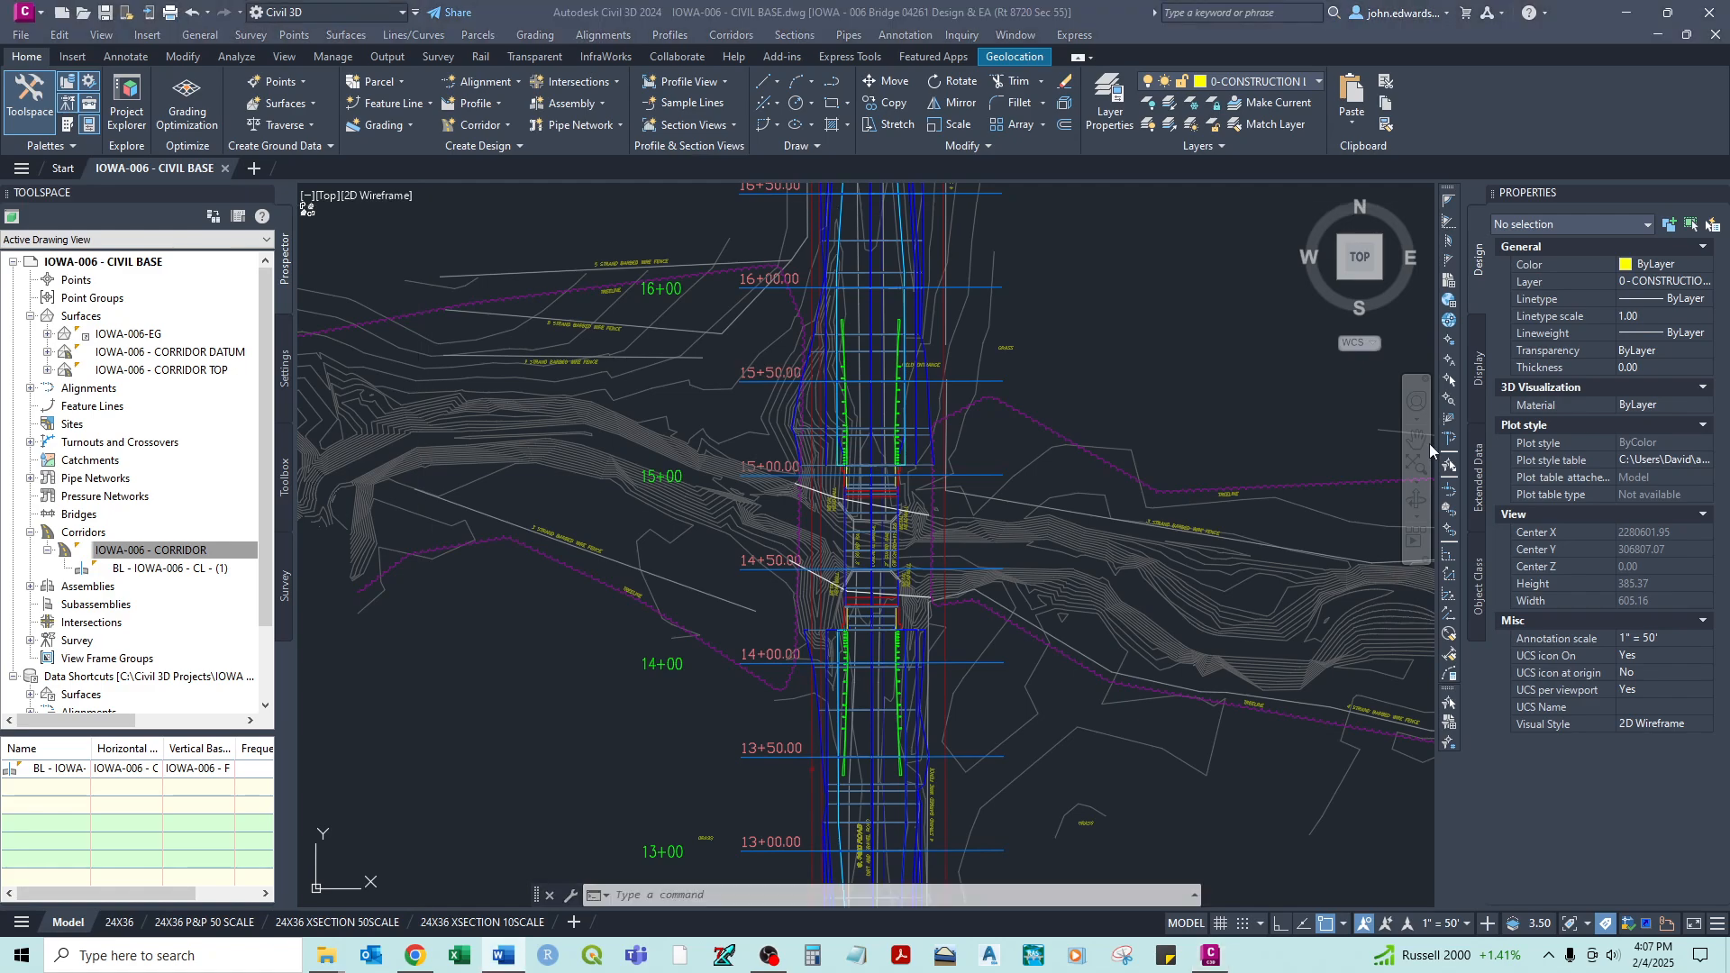
# - Inspect the sample line at station 15+50 and list the profiles and profile views under the IOWA-006 - CL alignment
pyautogui.click(756, 381)
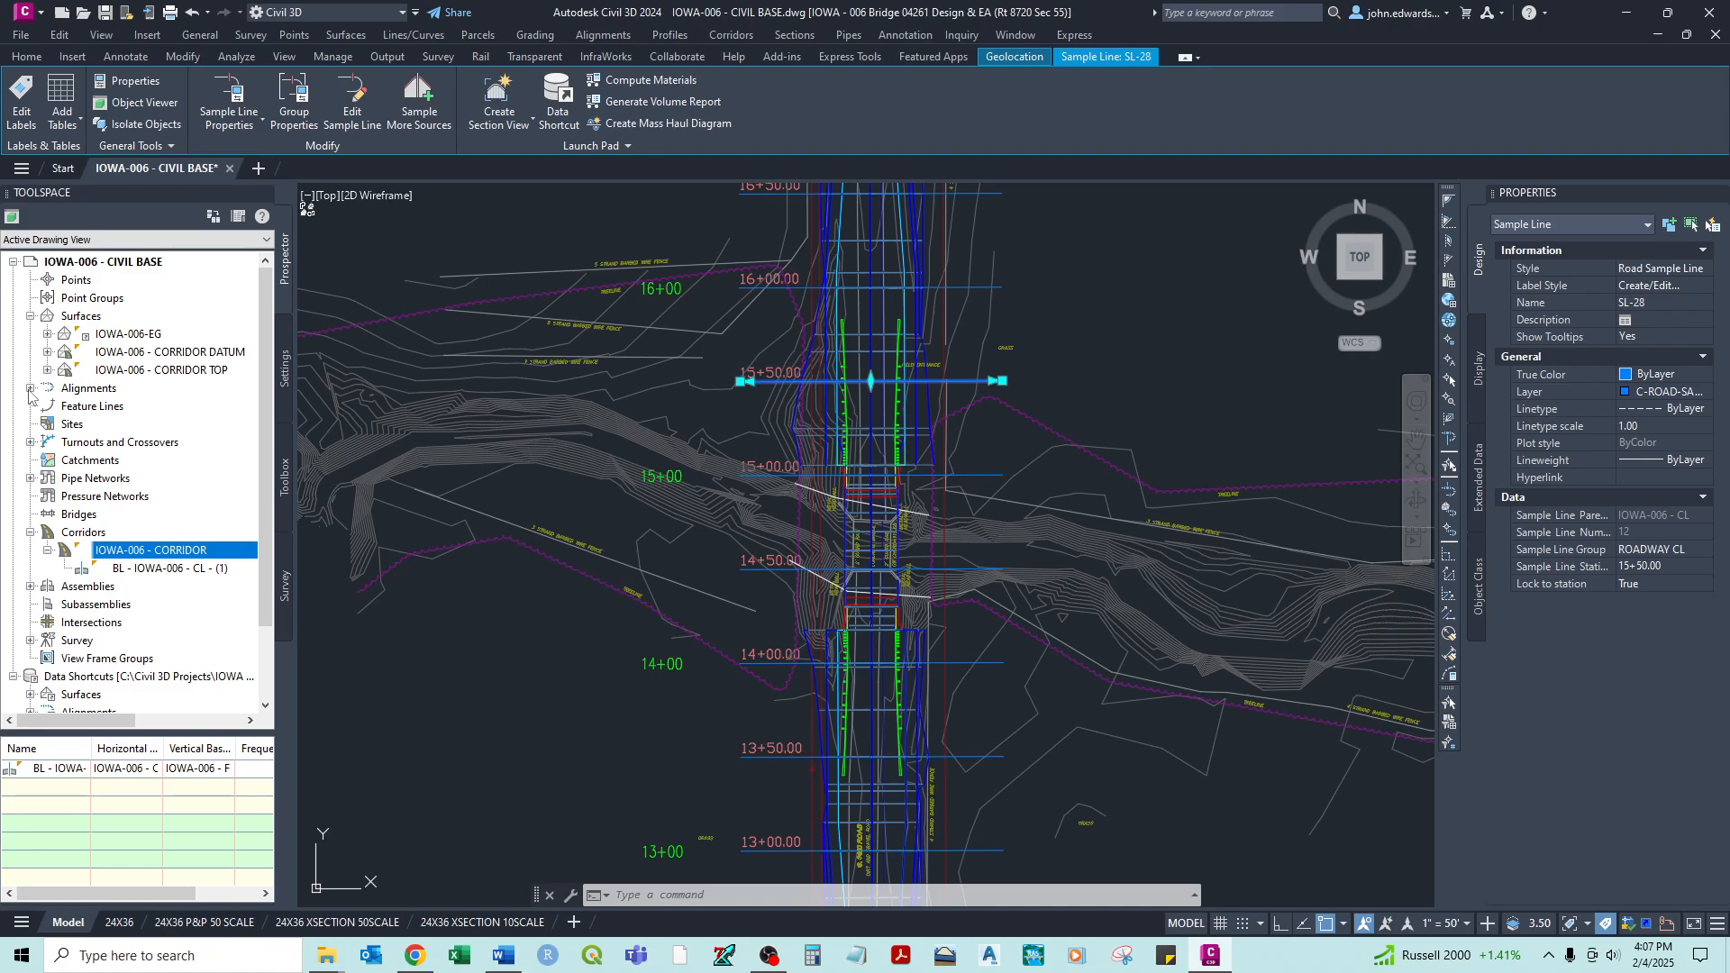
pyautogui.click(30, 389)
pyautogui.click(47, 406)
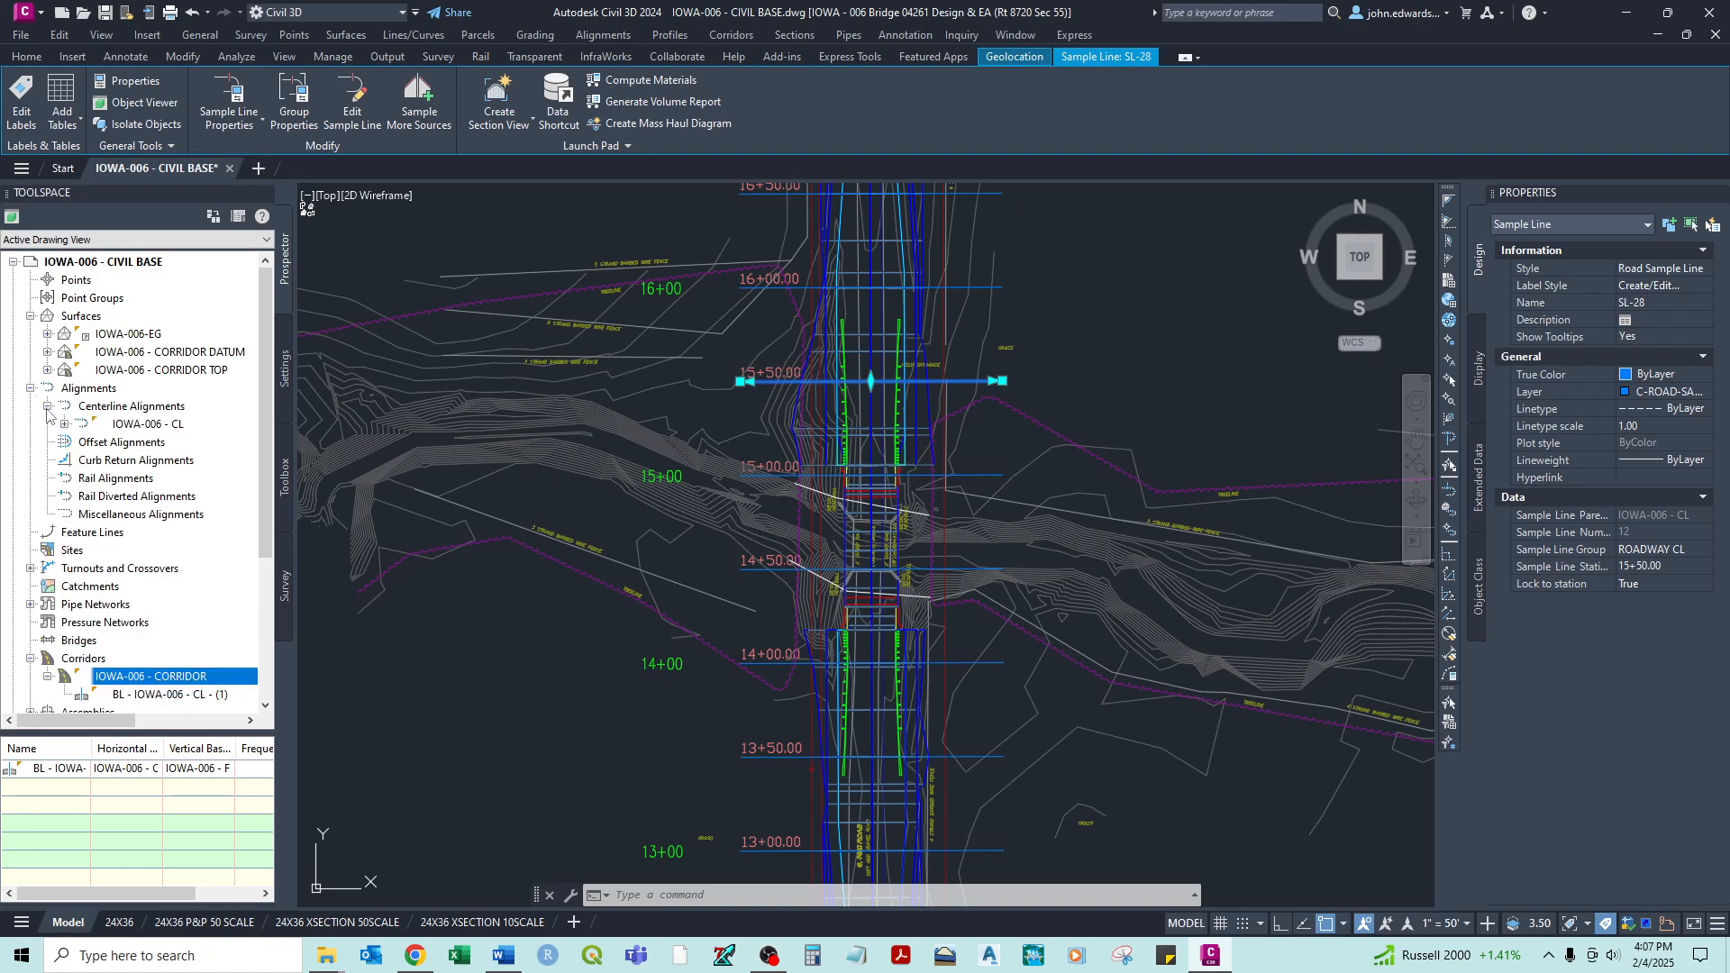
pyautogui.click(64, 424)
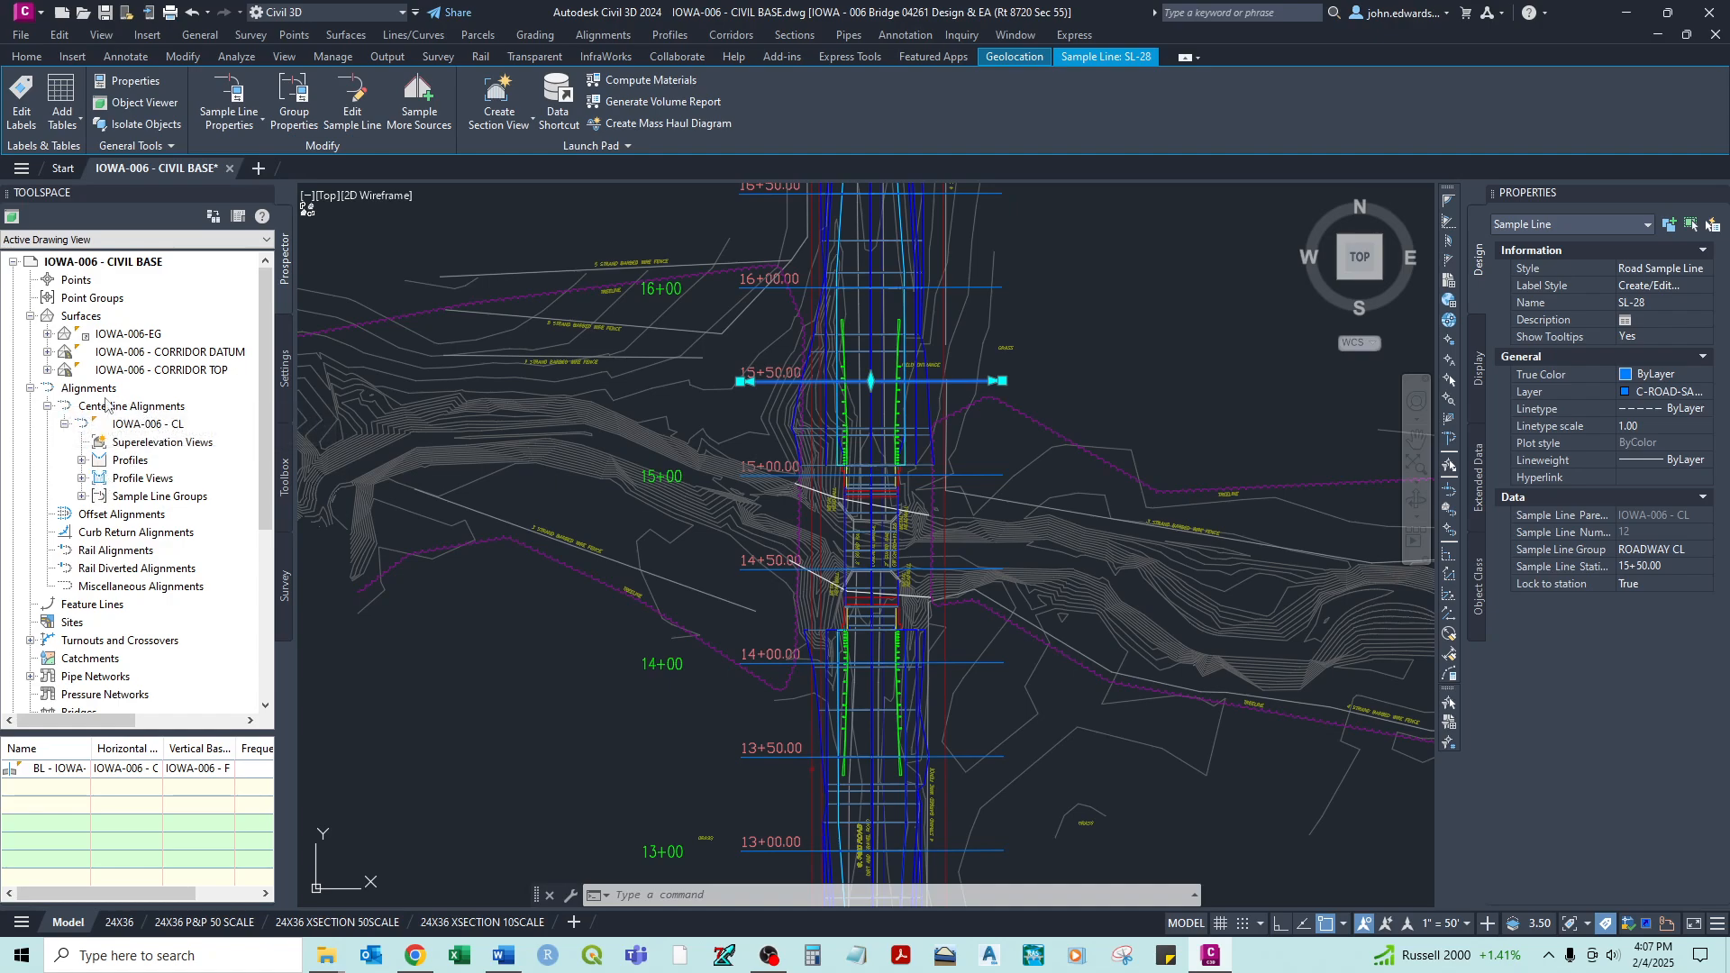
pyautogui.click(82, 460)
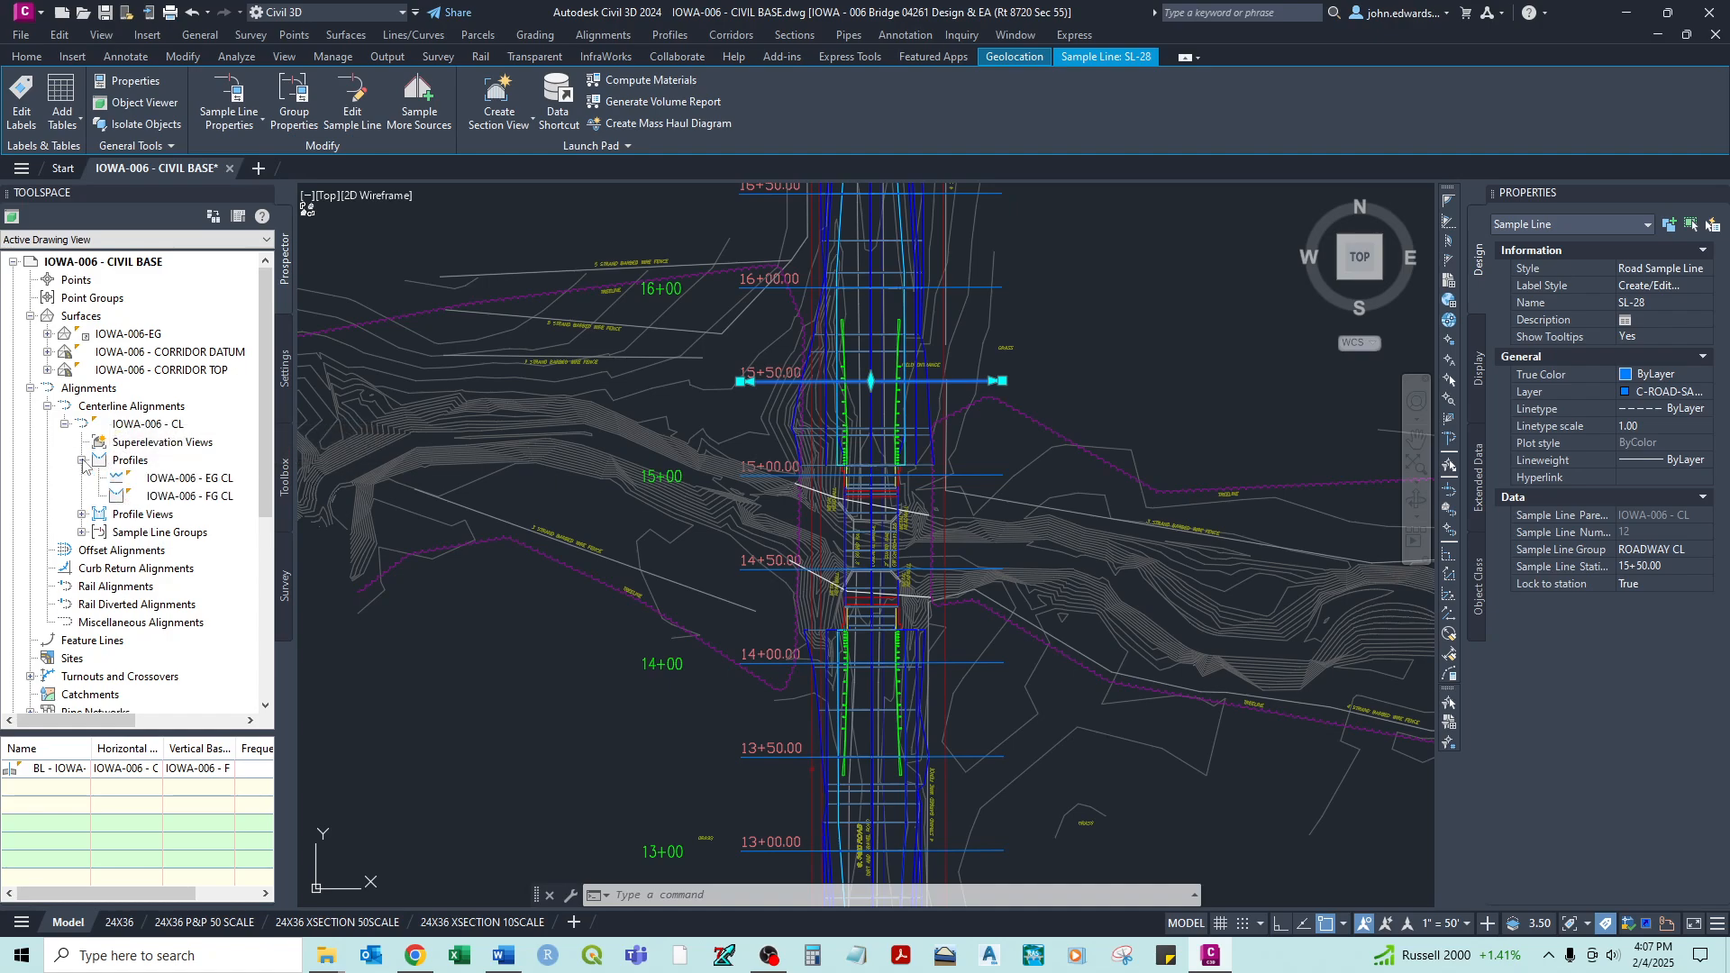
pyautogui.click(82, 514)
pyautogui.scroll(-2, 135, 475)
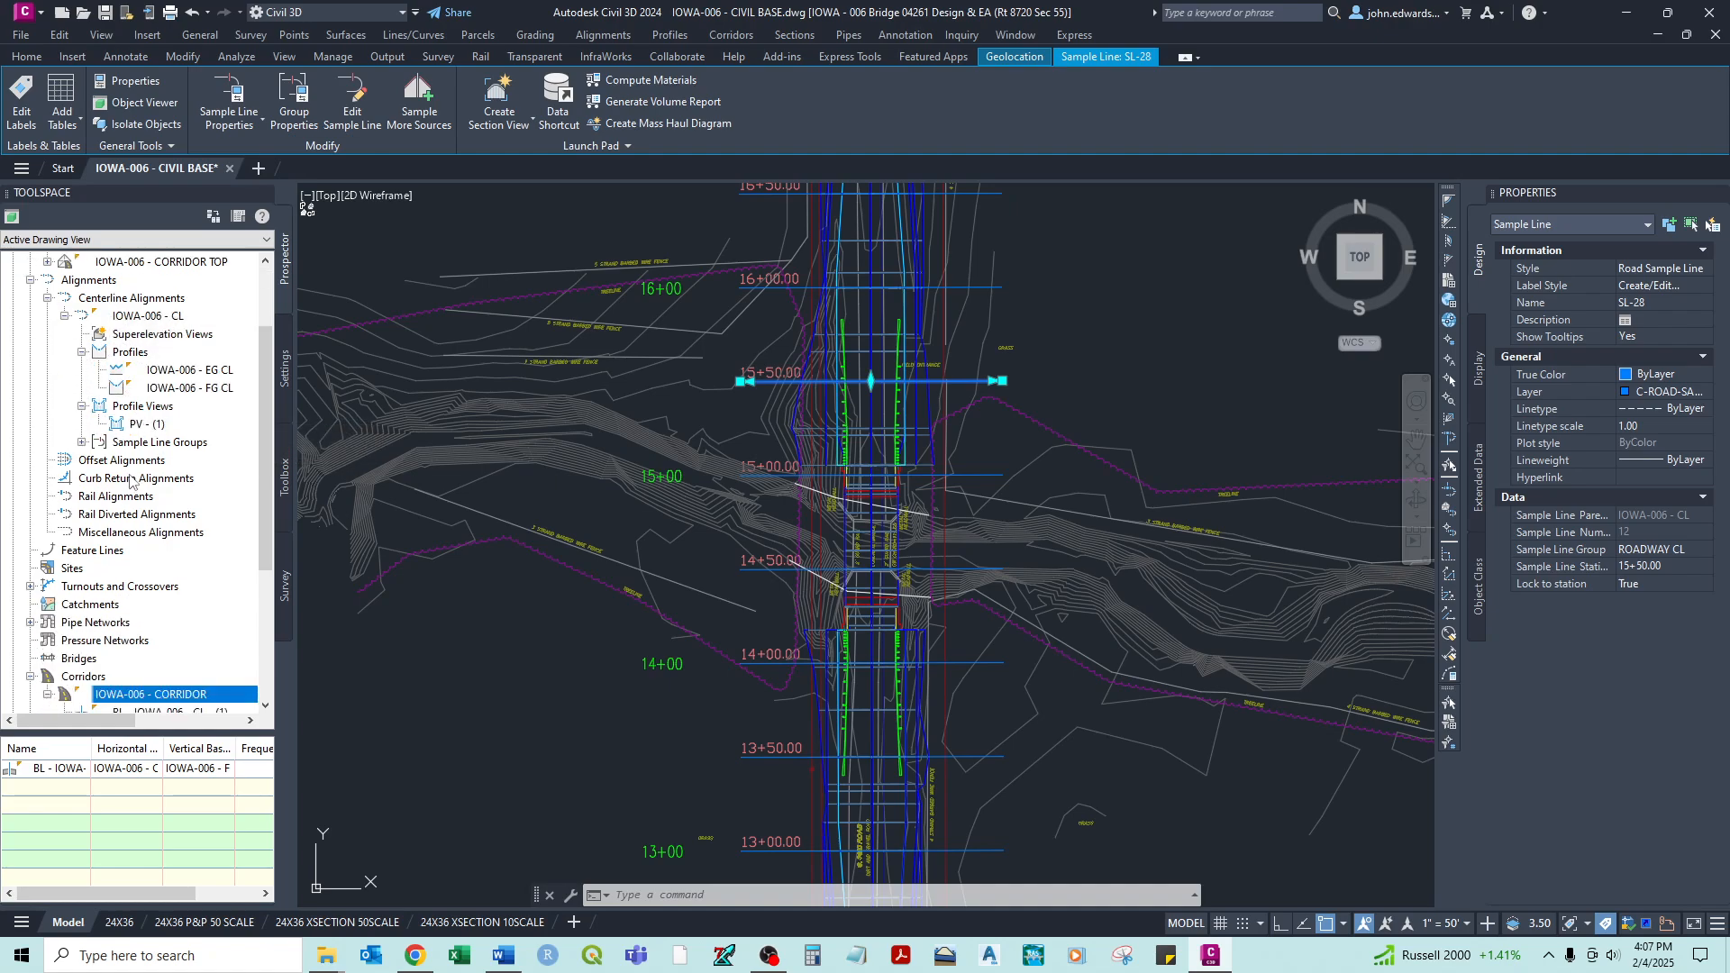
# - Examine the contents of the ROADWAY CL sample line group, including its sampled sections, and clear the sample line selection
pyautogui.click(82, 442)
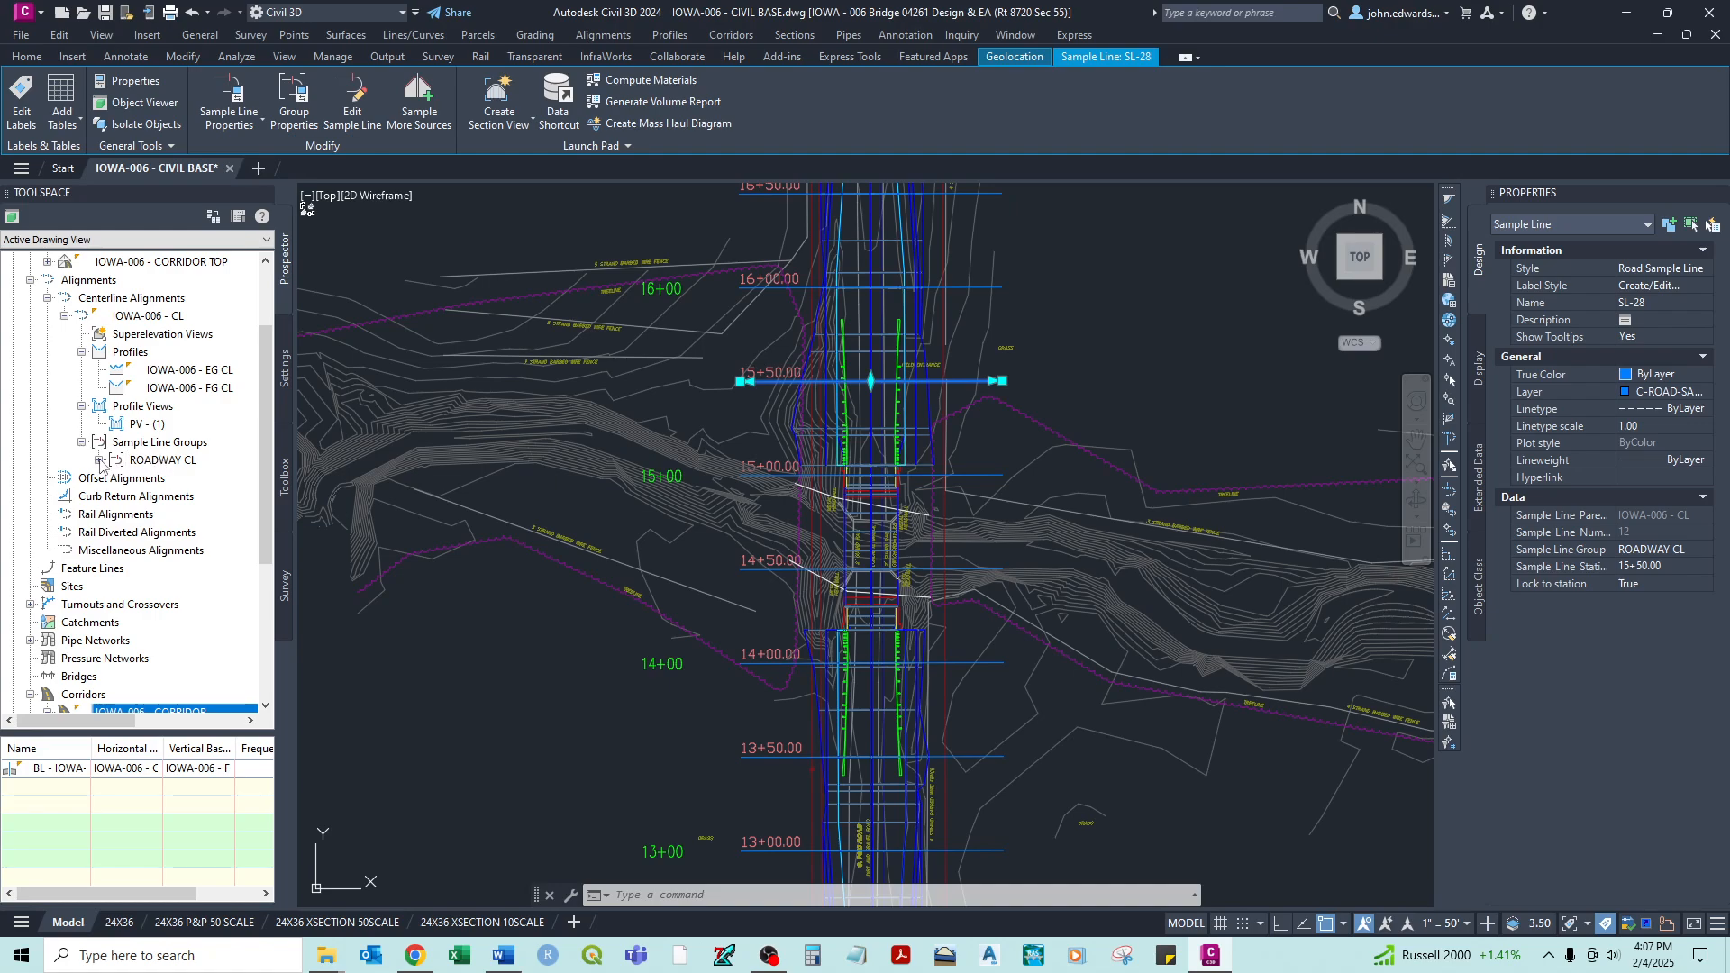
pyautogui.click(100, 460)
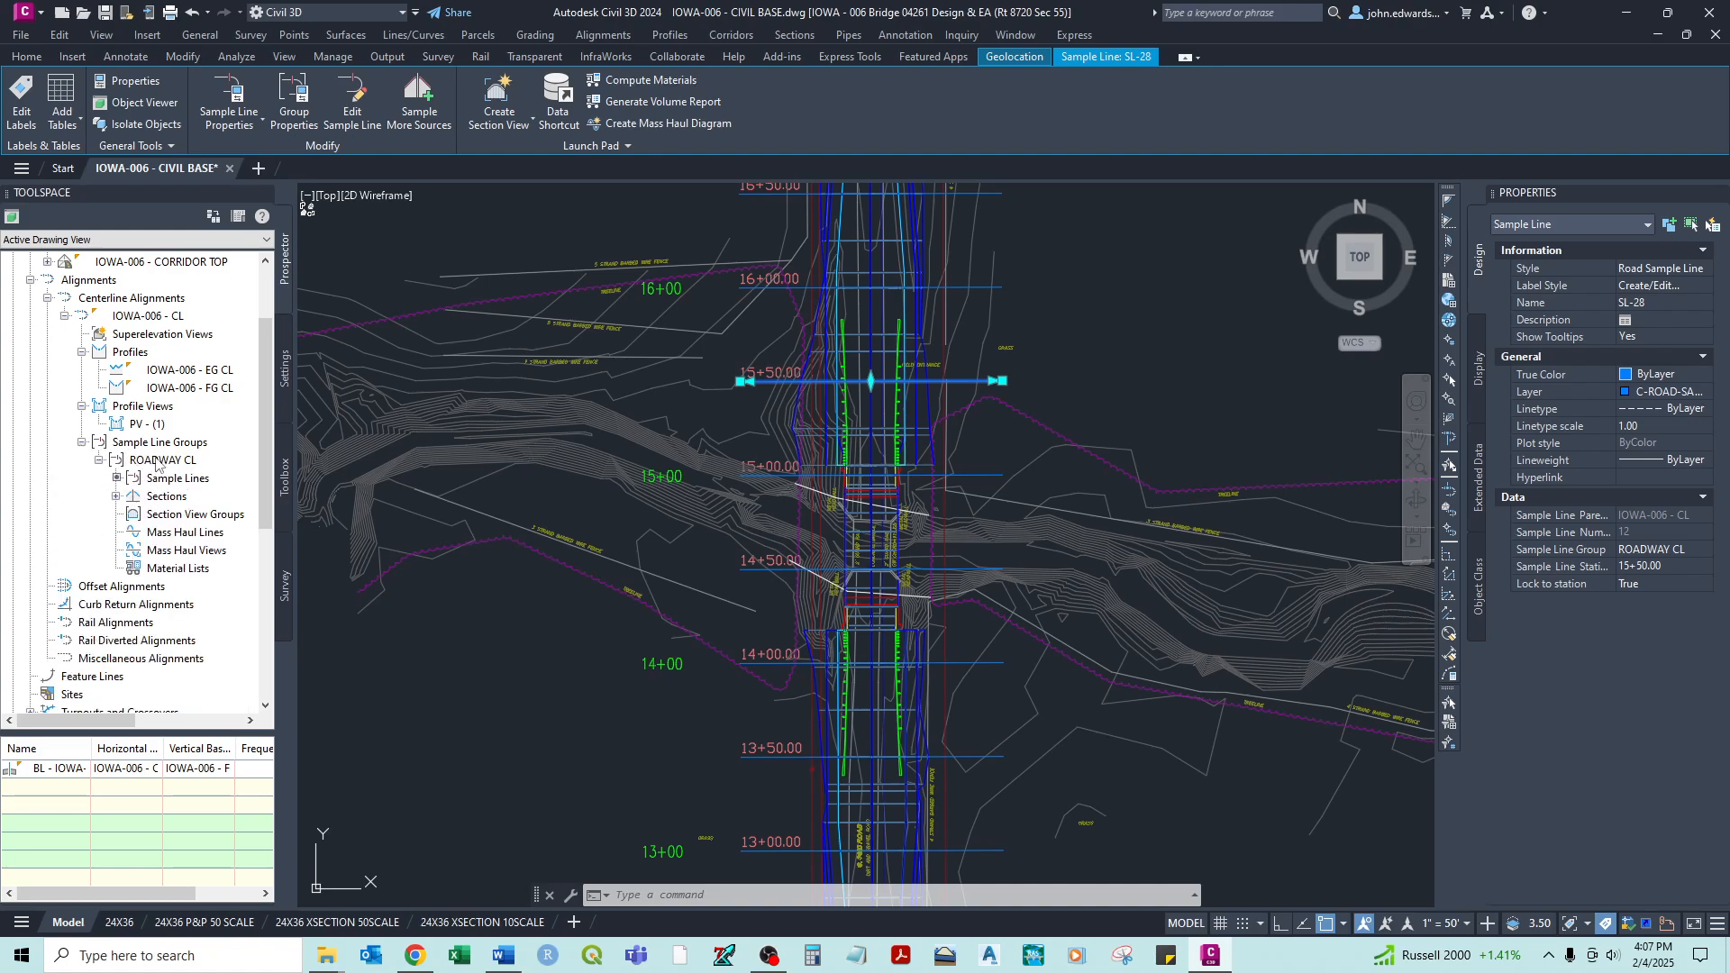
pyautogui.click(113, 497)
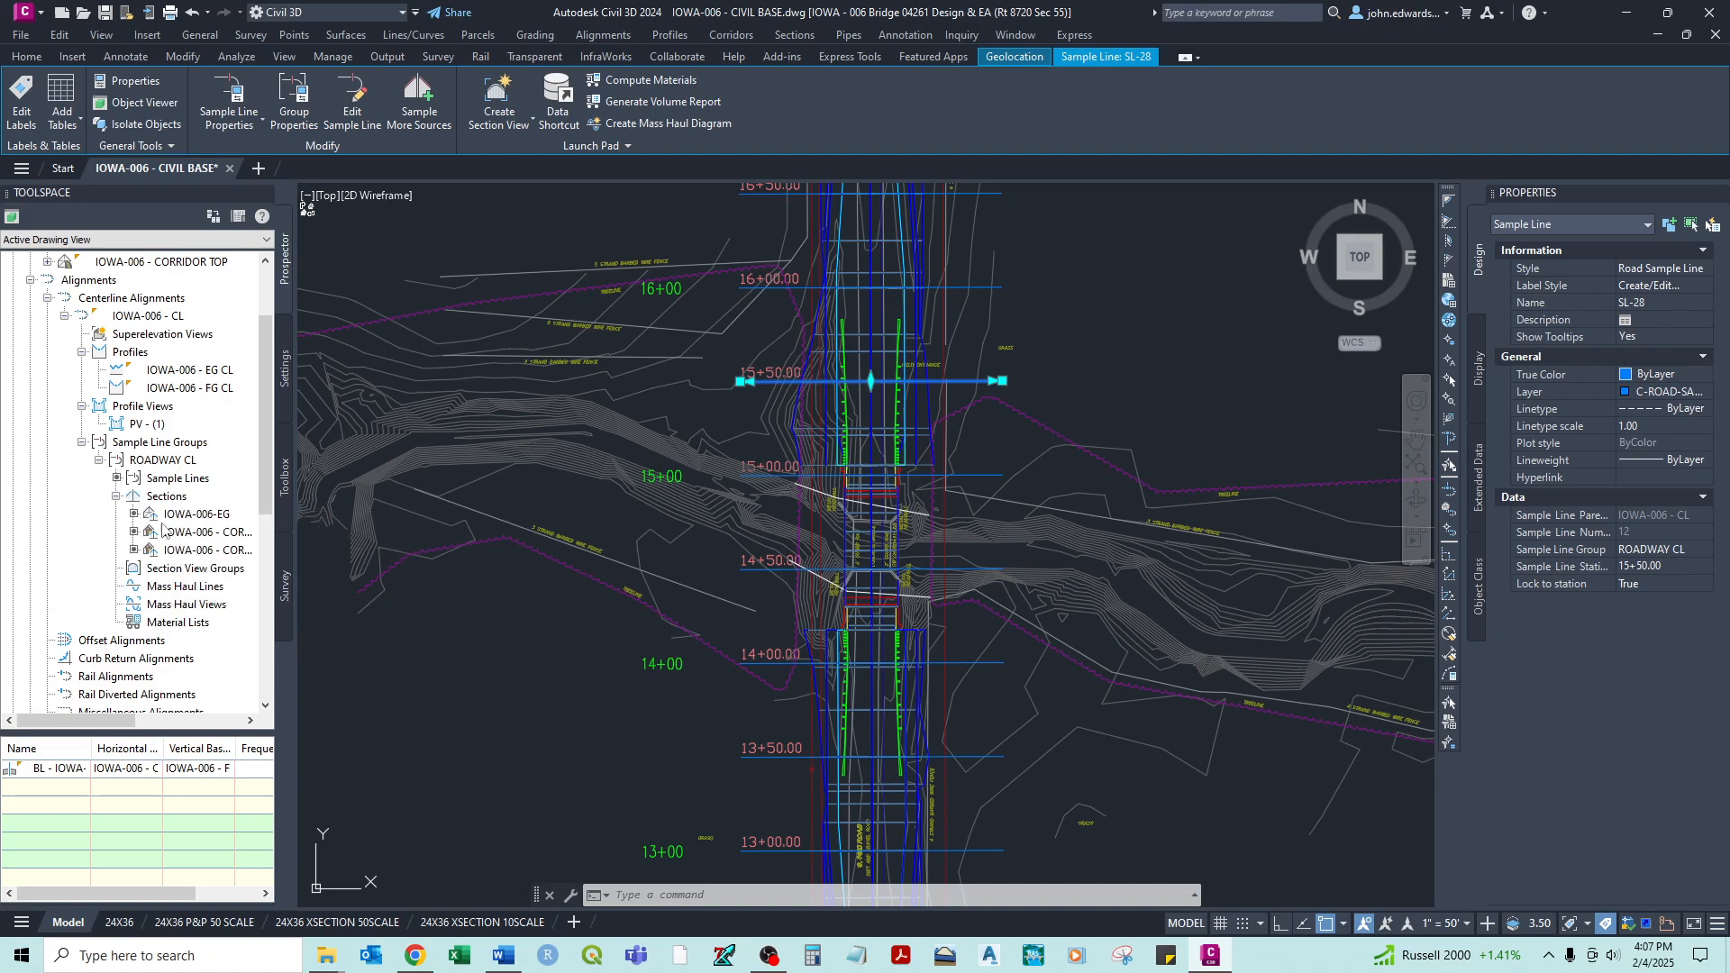
pyautogui.click(117, 496)
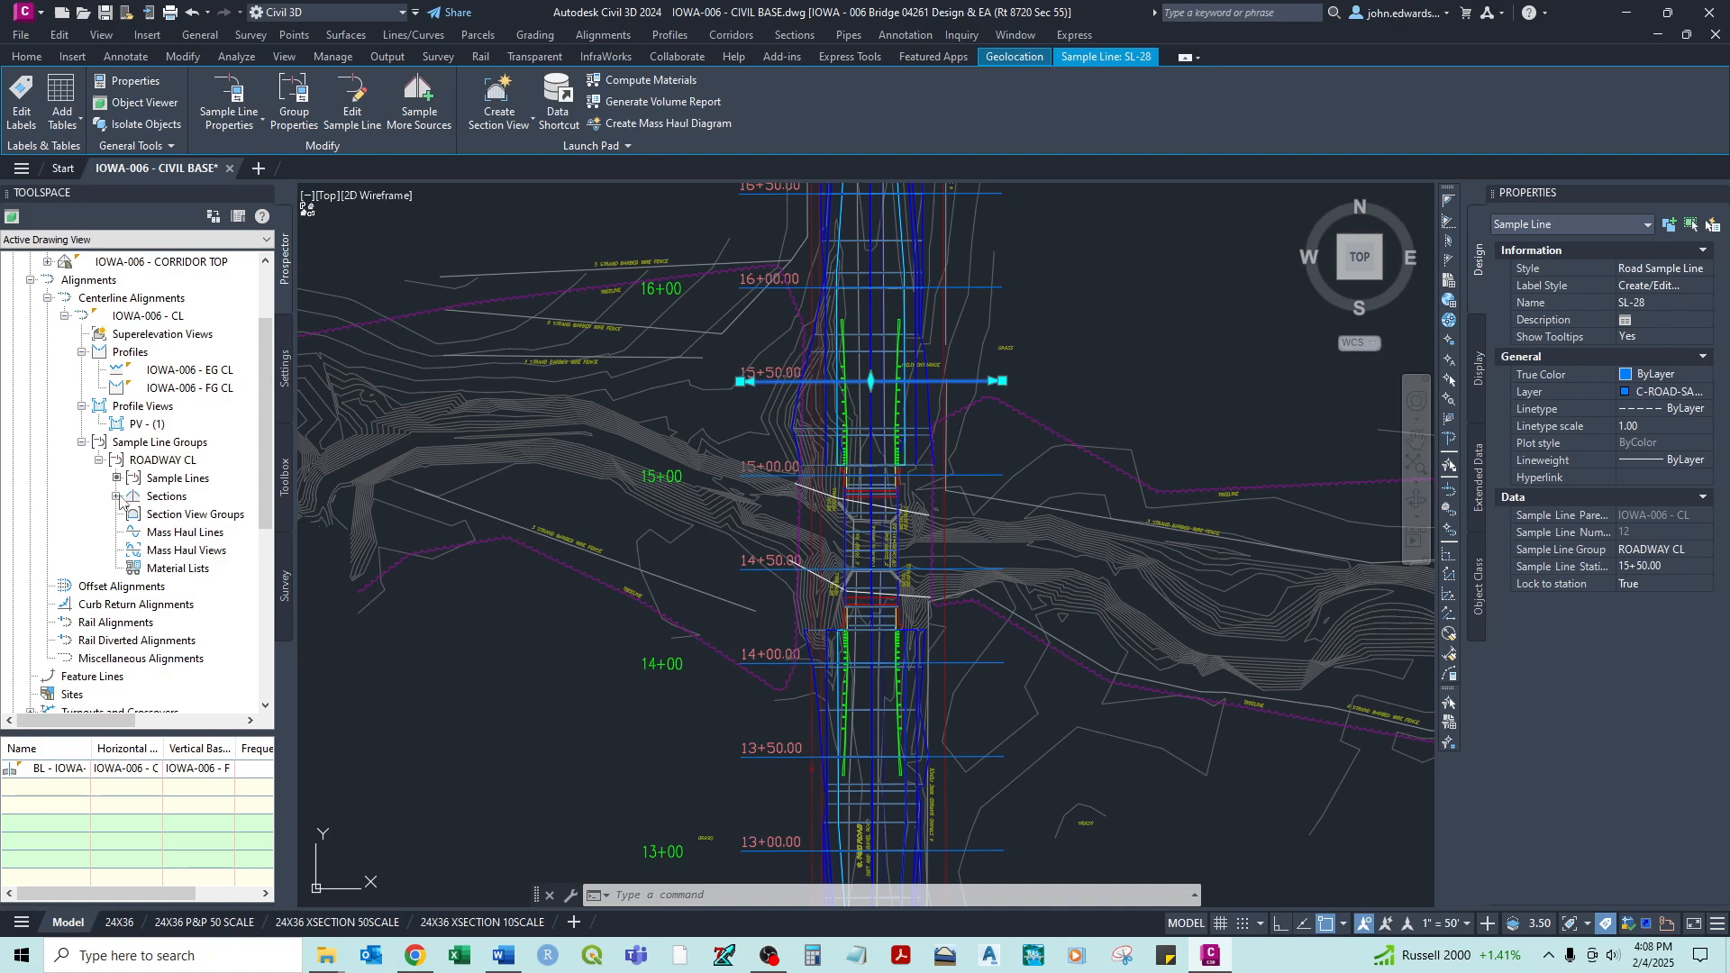
pyautogui.click(99, 460)
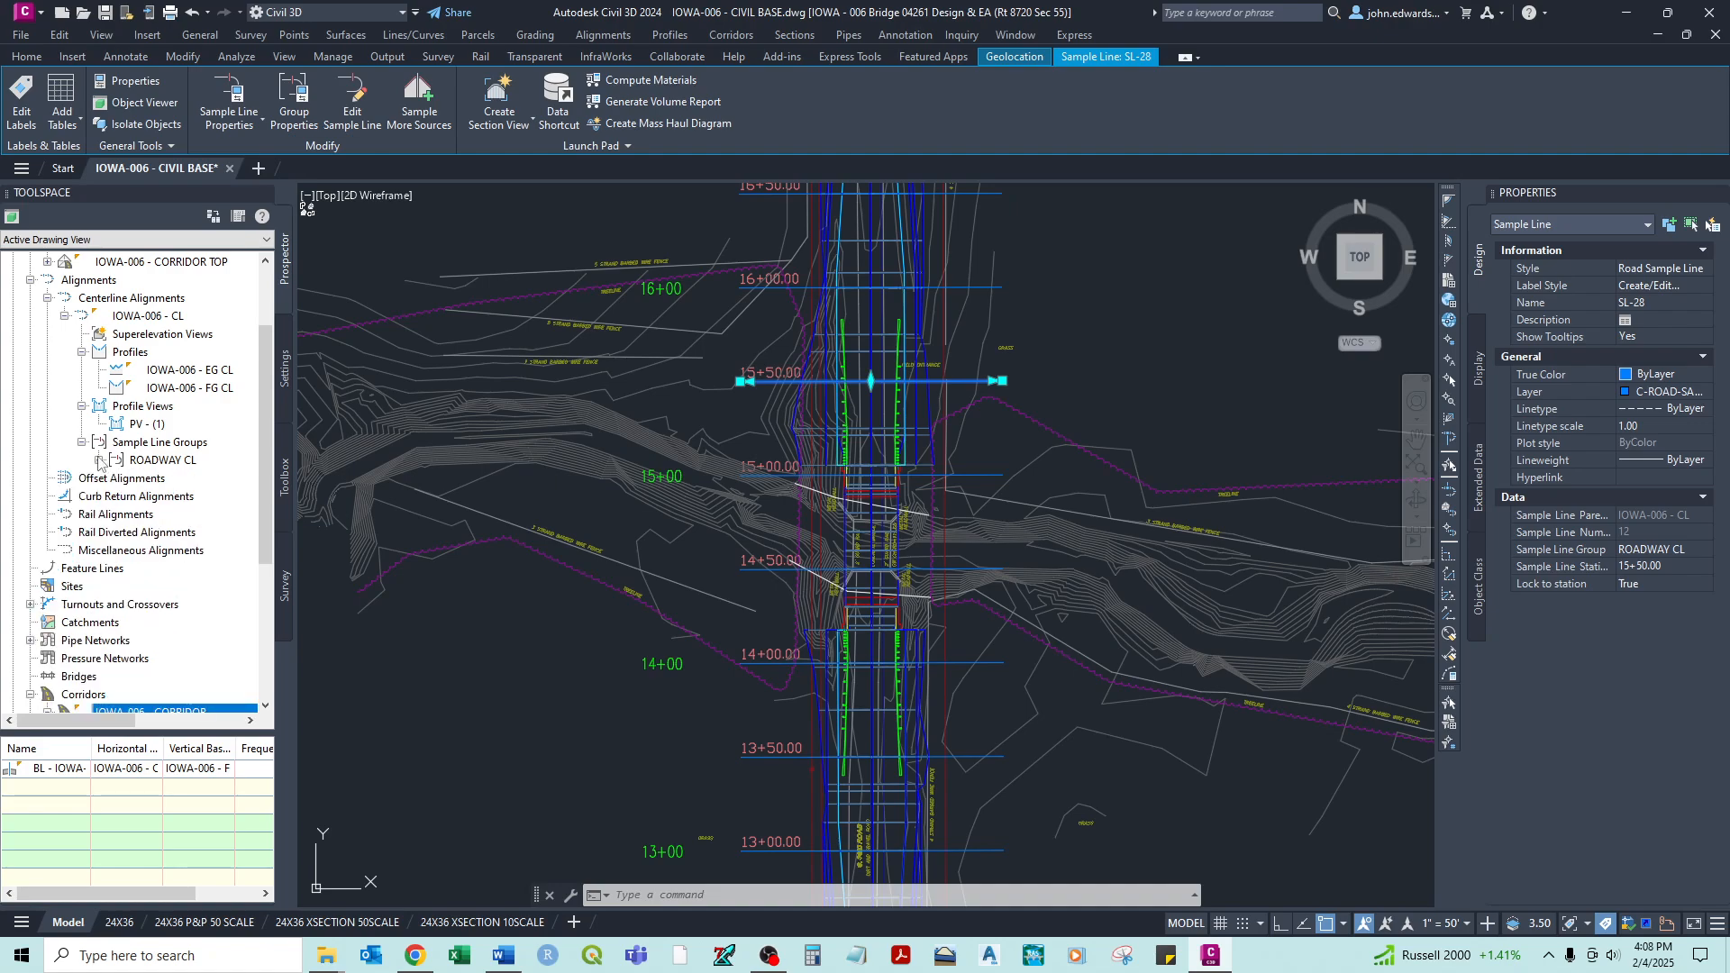
pyautogui.scroll(2, 108, 431)
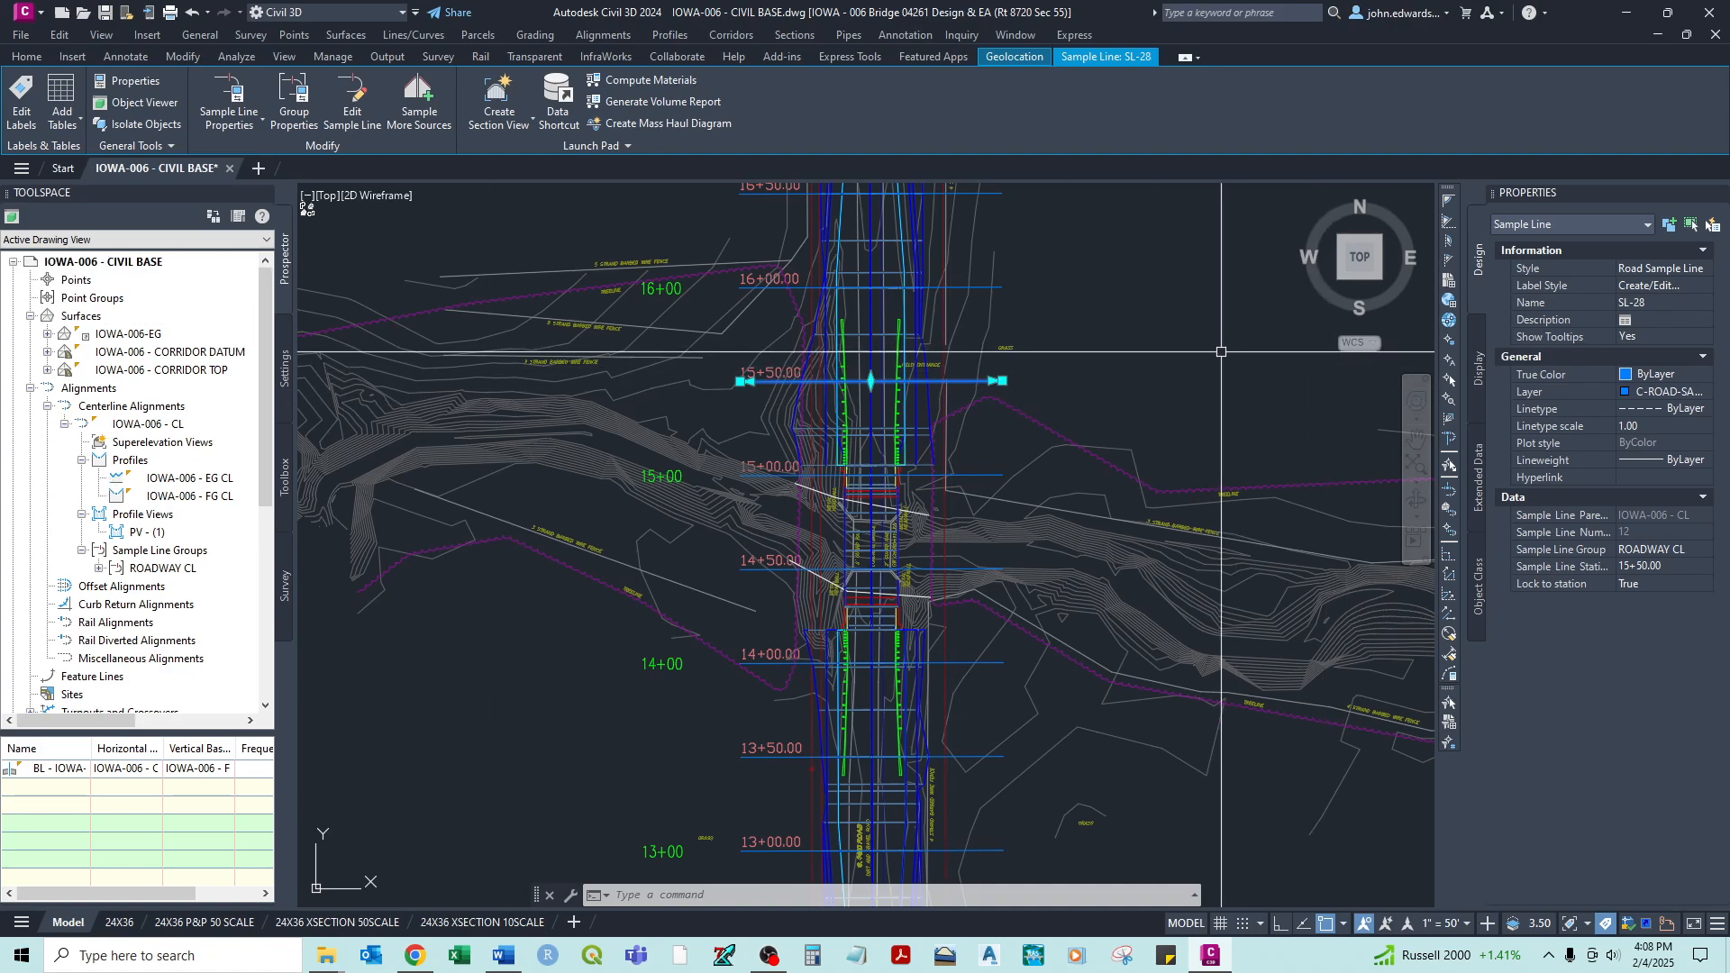
pyautogui.moveTo(1214, 356); pyautogui.dragTo(1187, 388, button='middle')
pyautogui.press('Escape')
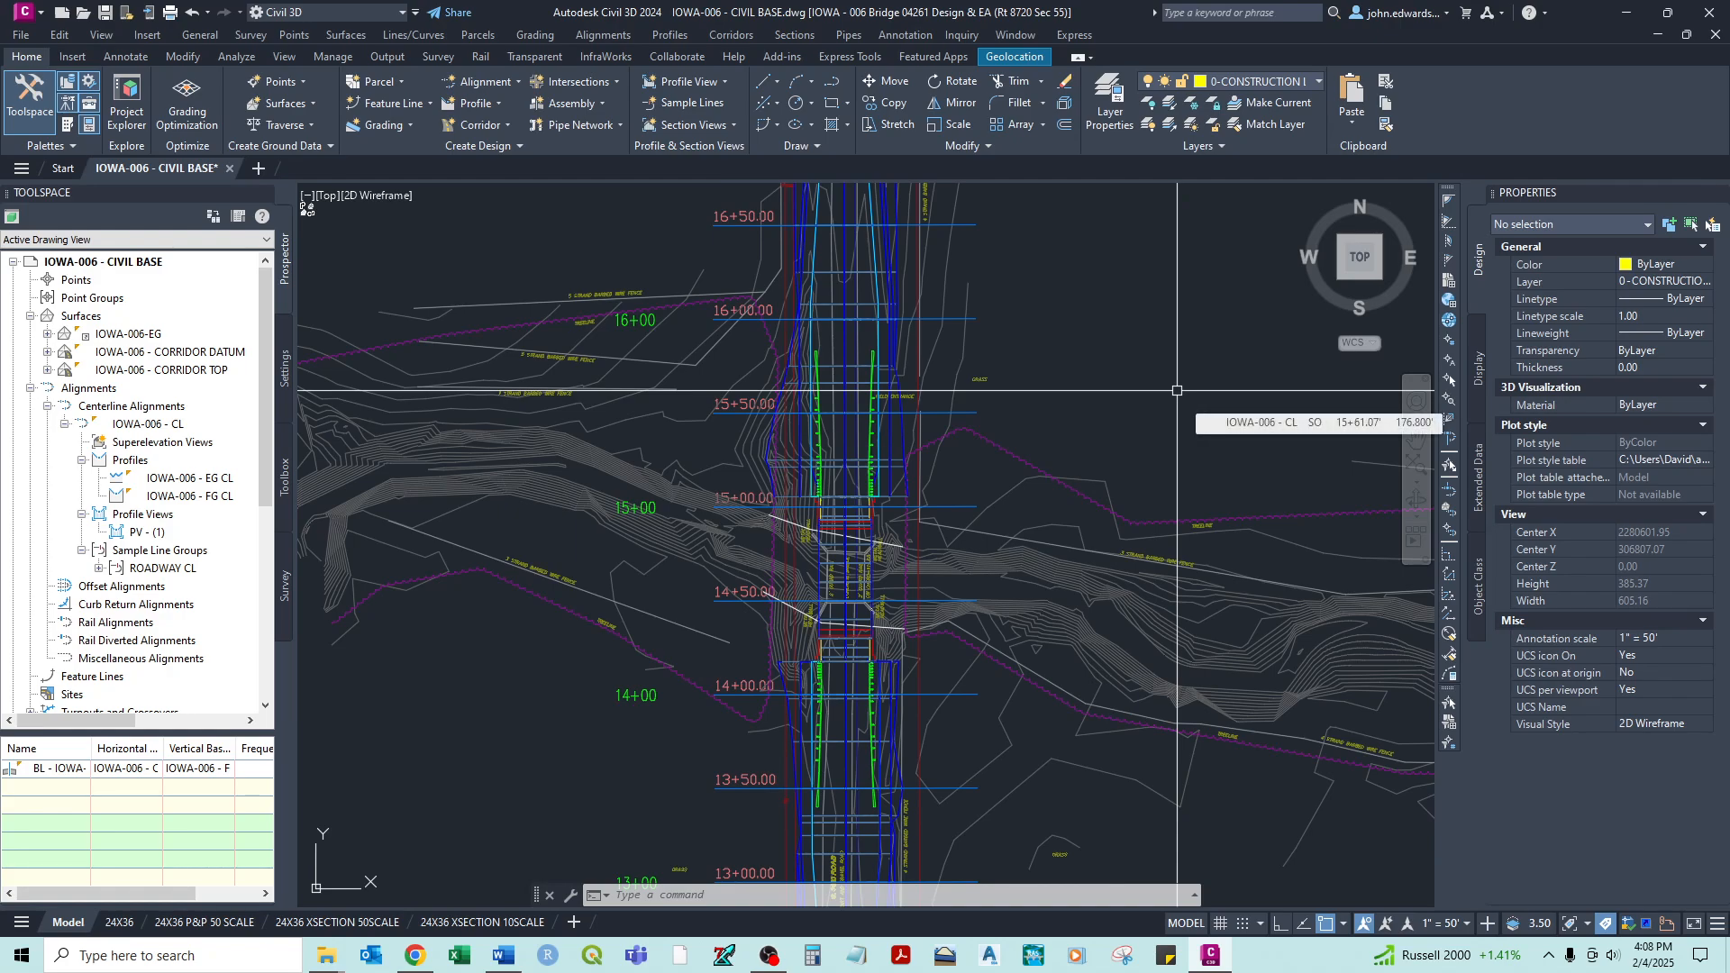
# - Start creating multiple section views for the IOWA-006 - CL alignment using the ROADWAY CL sample line group
pyautogui.scroll(-8, 1073, 394)
pyautogui.moveTo(1073, 394); pyautogui.dragTo(869, 453, button='middle')
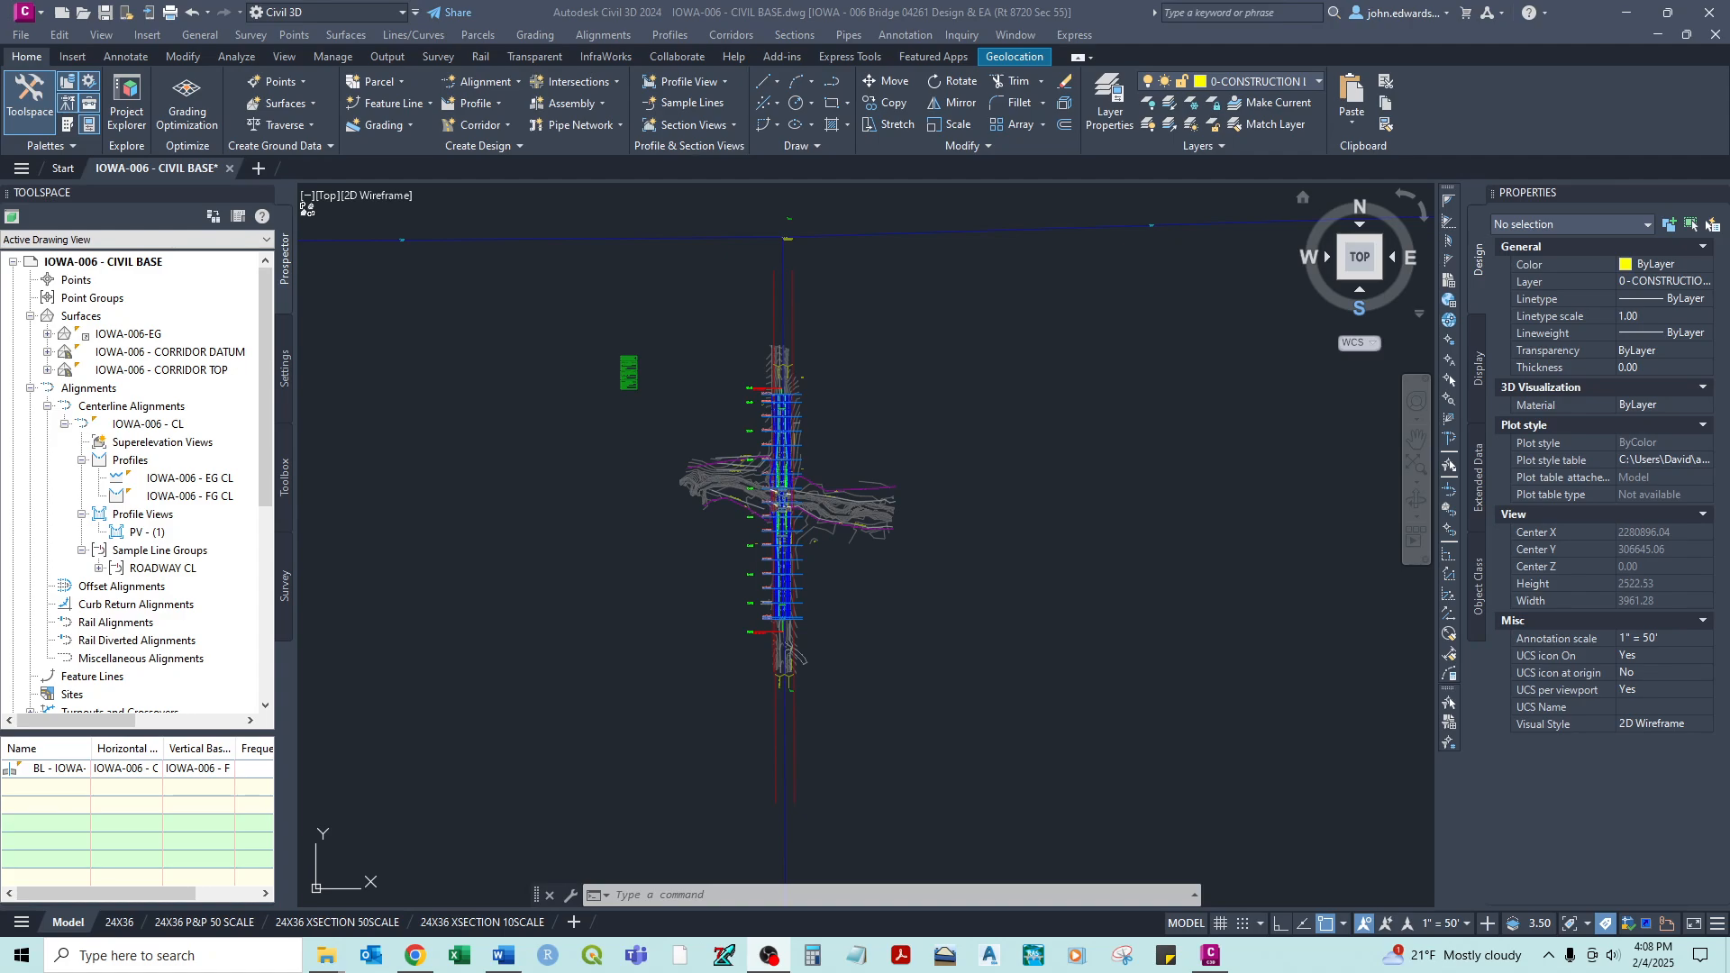
pyautogui.click(685, 135)
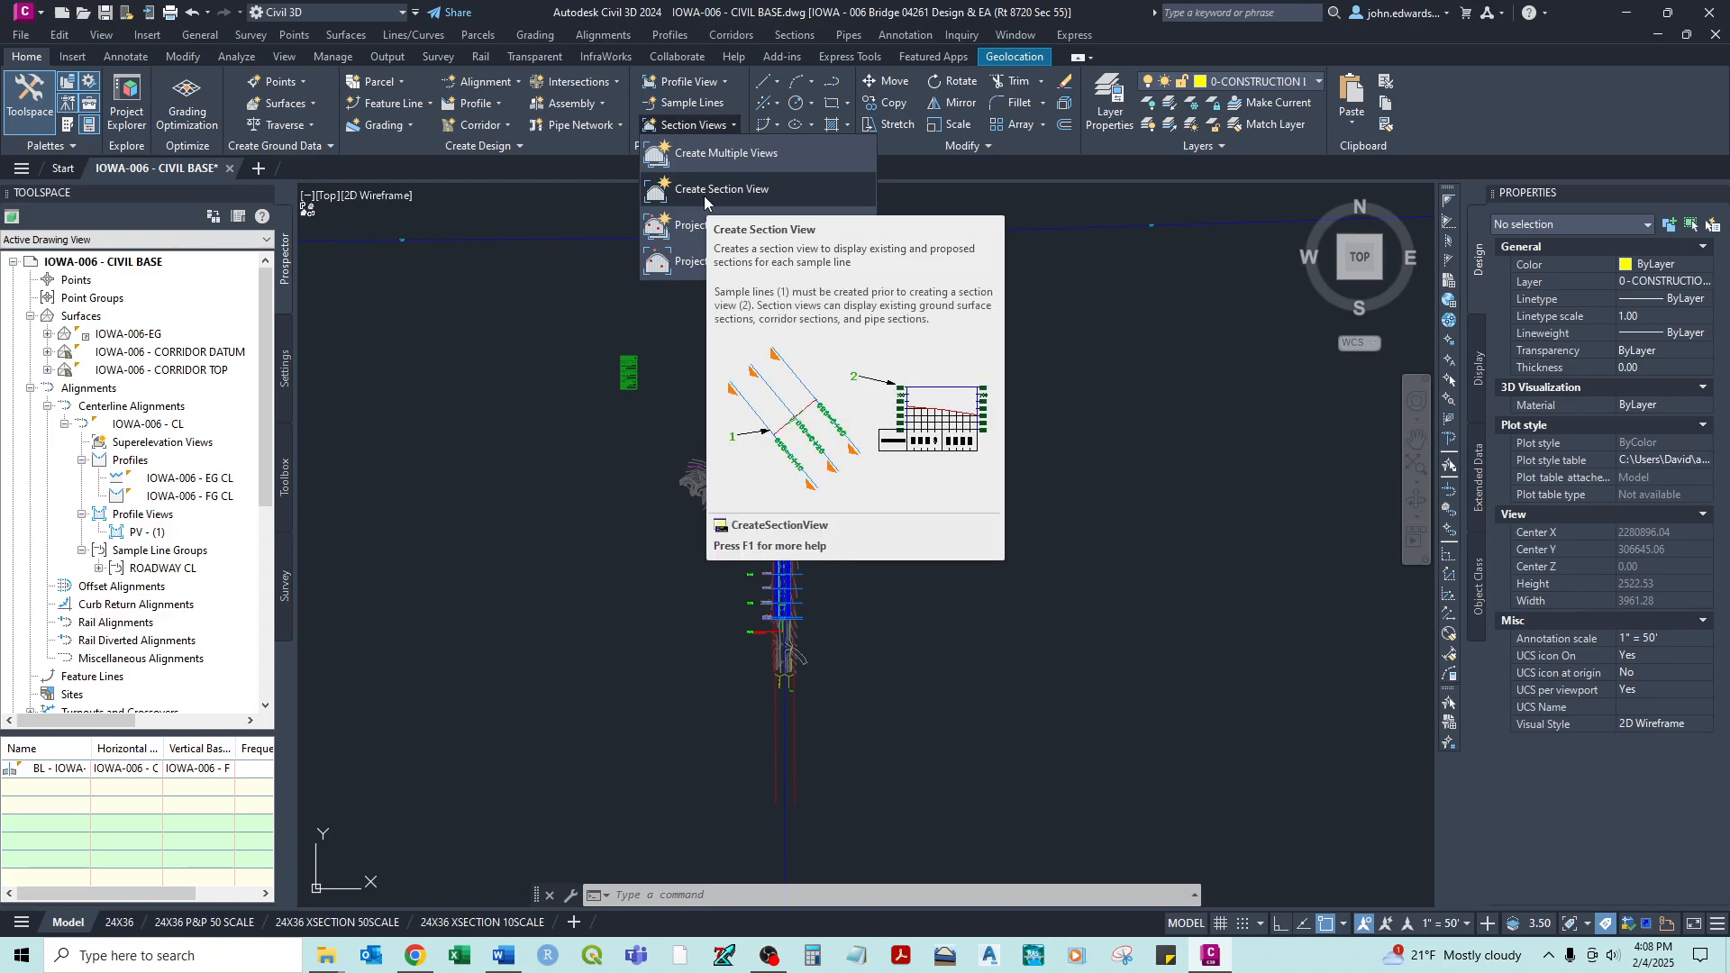
pyautogui.click(721, 153)
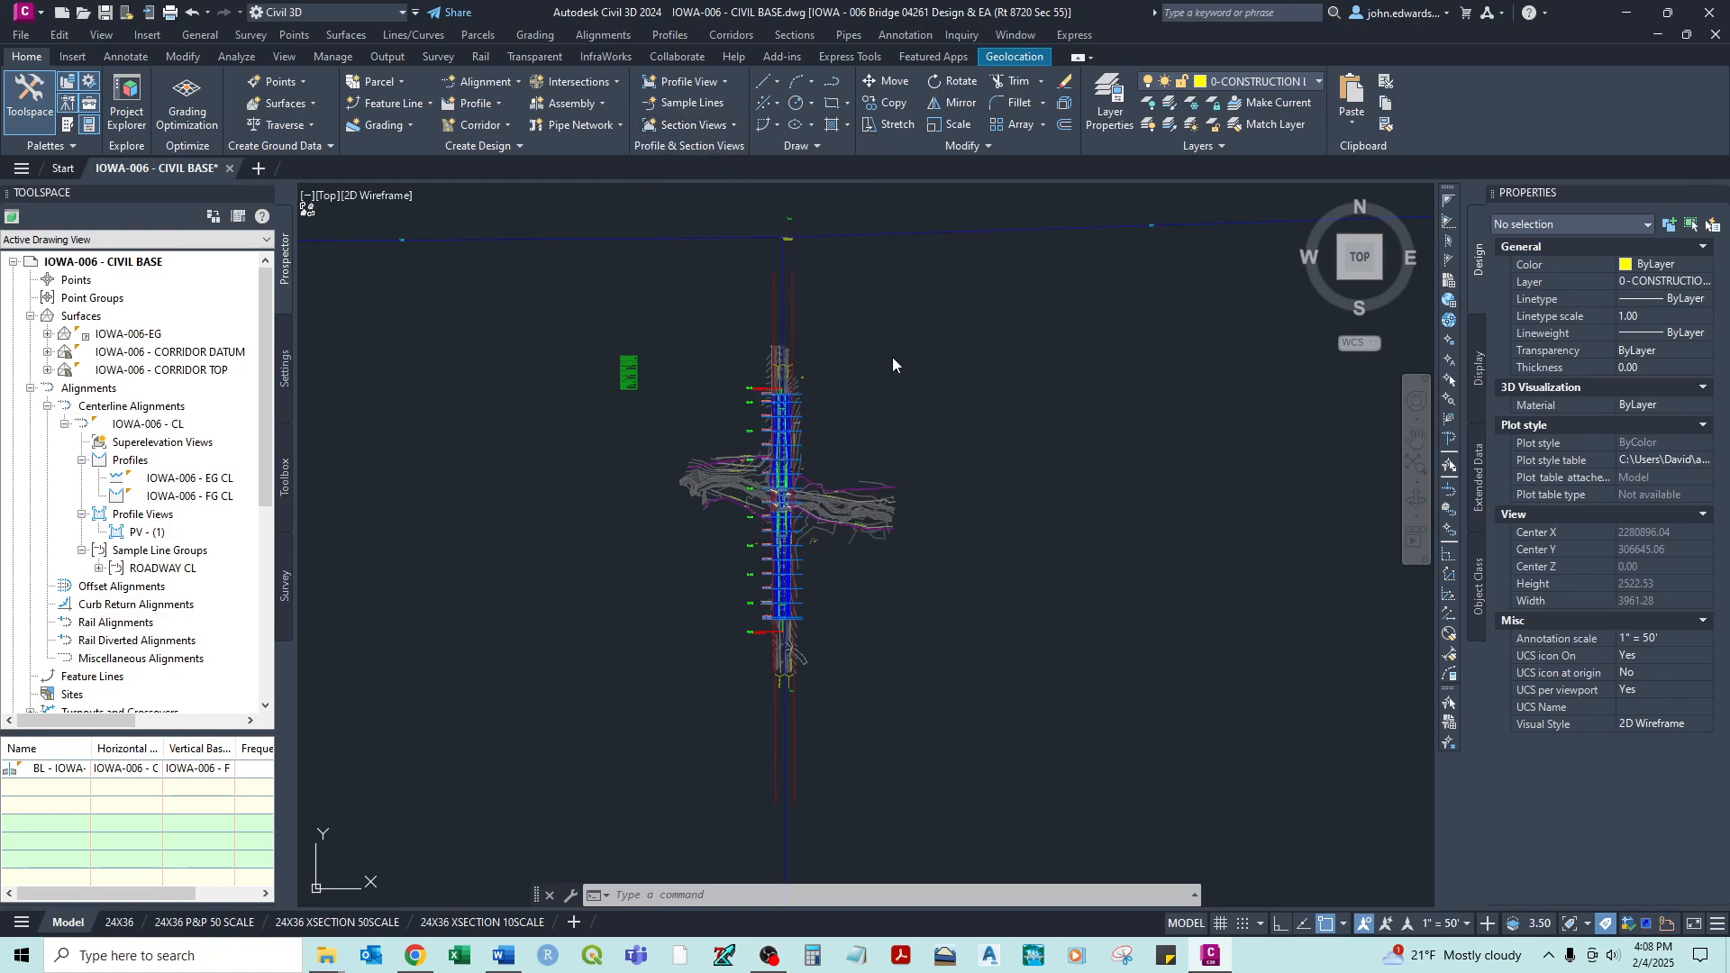
pyautogui.moveTo(1085, 189); pyautogui.dragTo(619, 257)
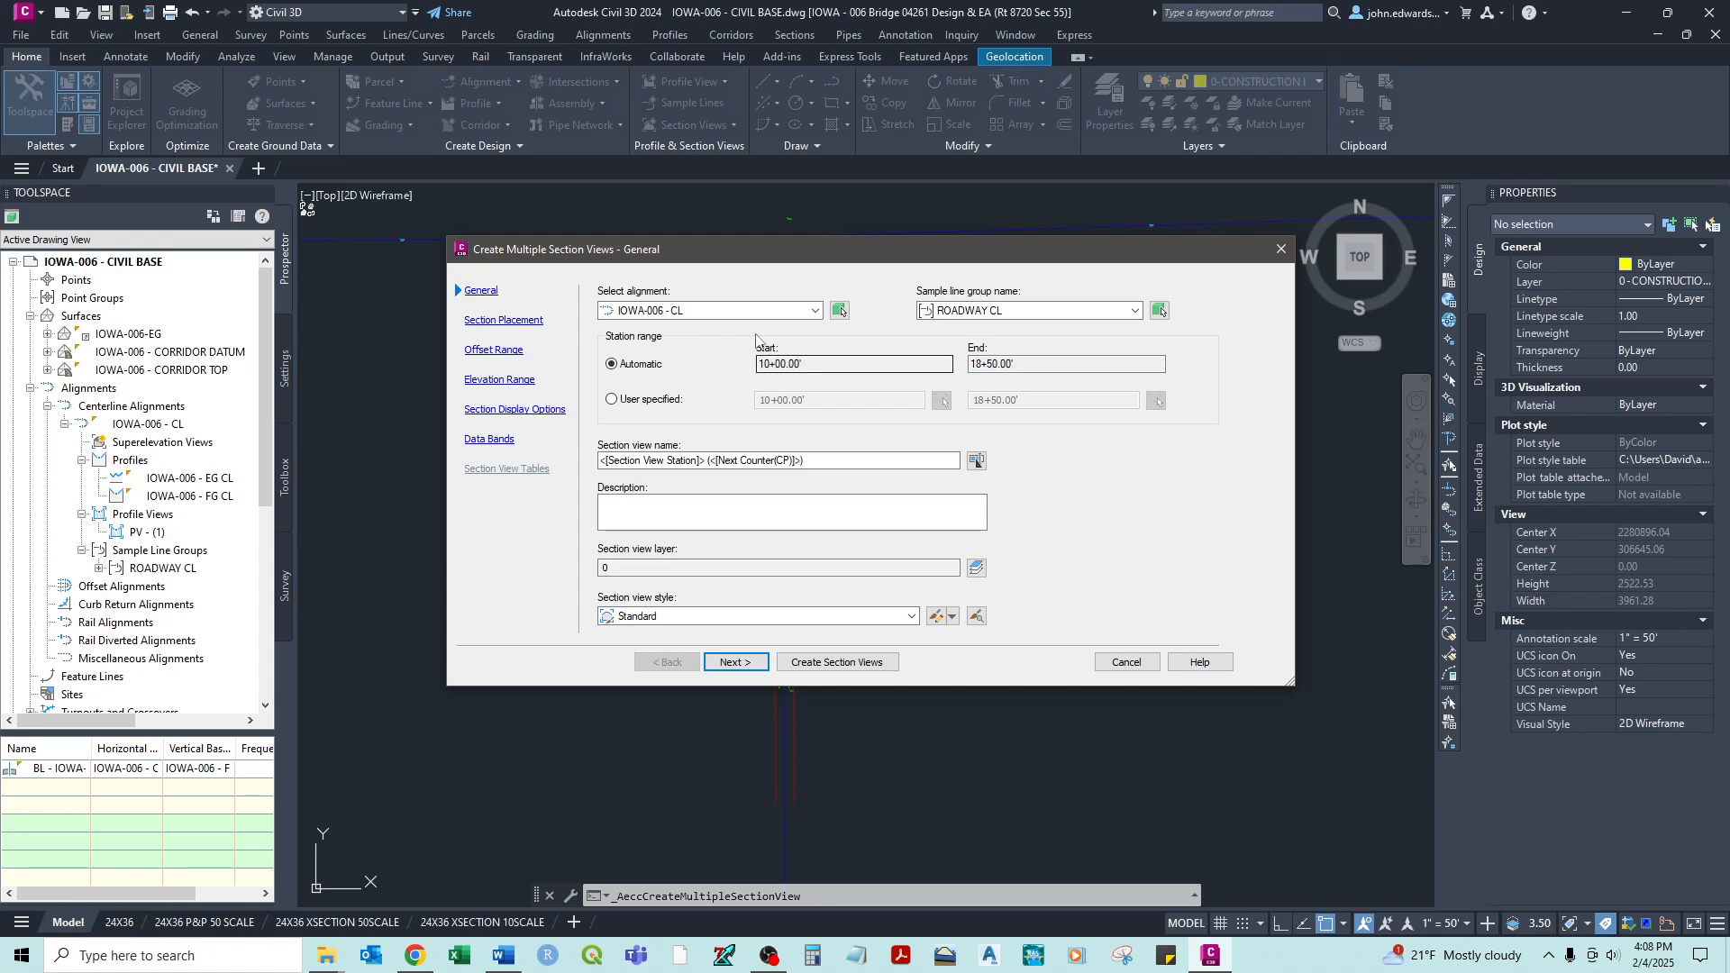
pyautogui.click(757, 310)
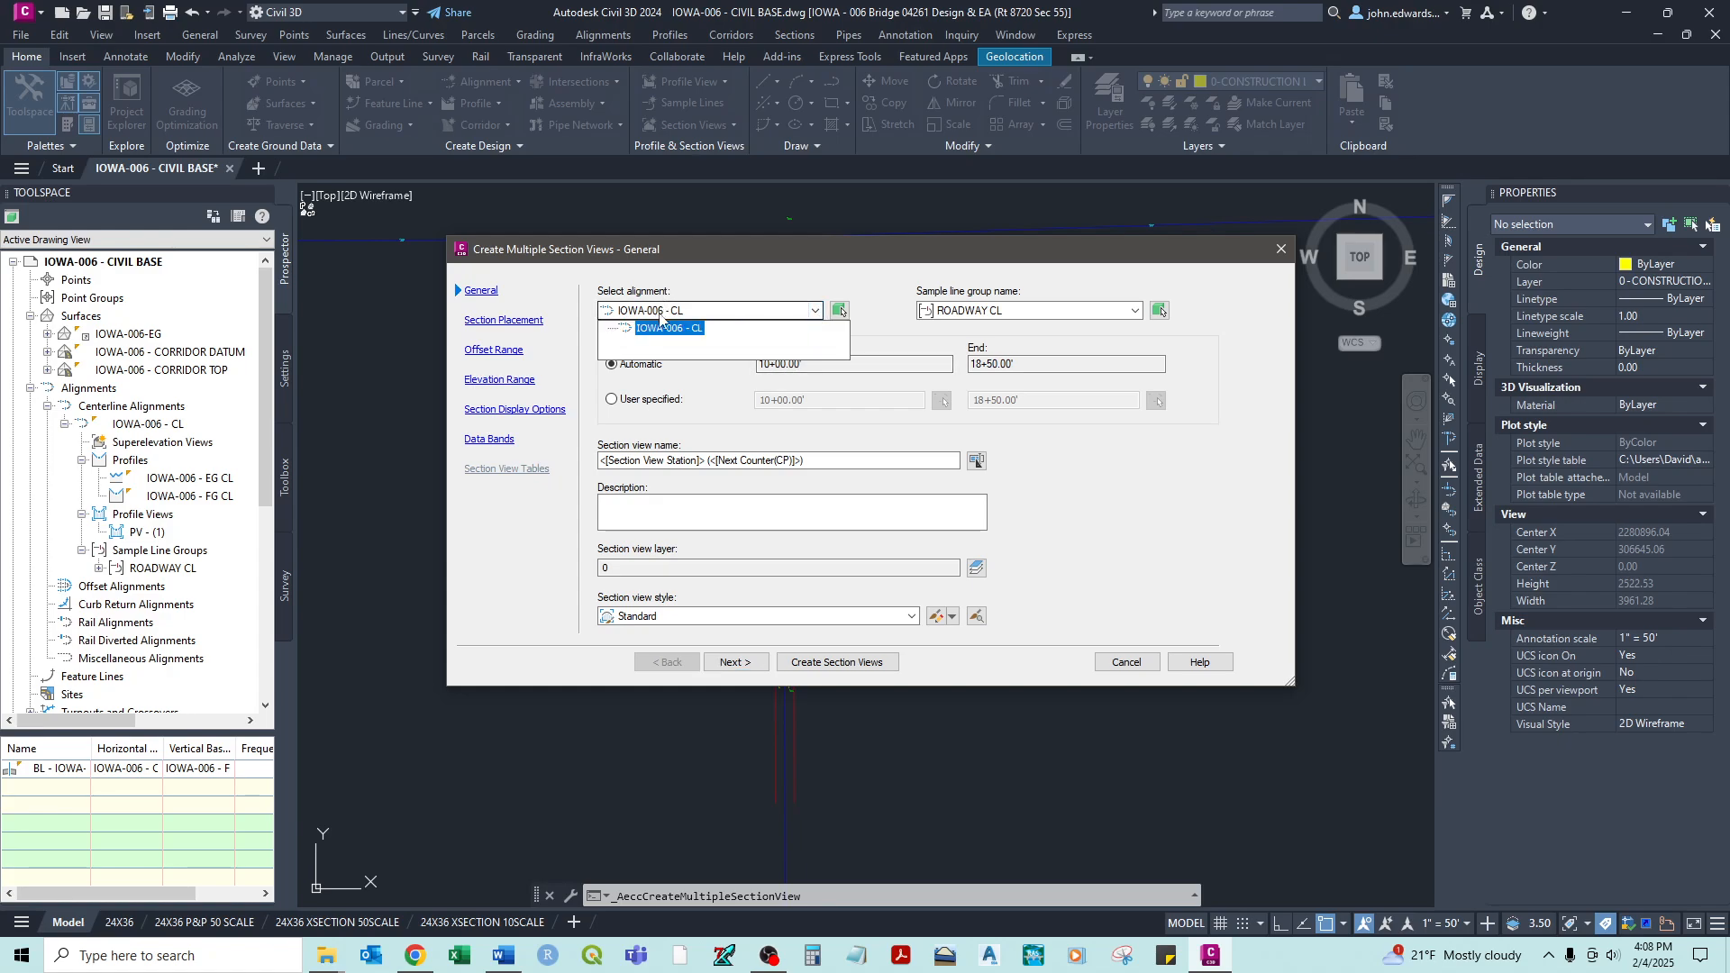
pyautogui.click(712, 328)
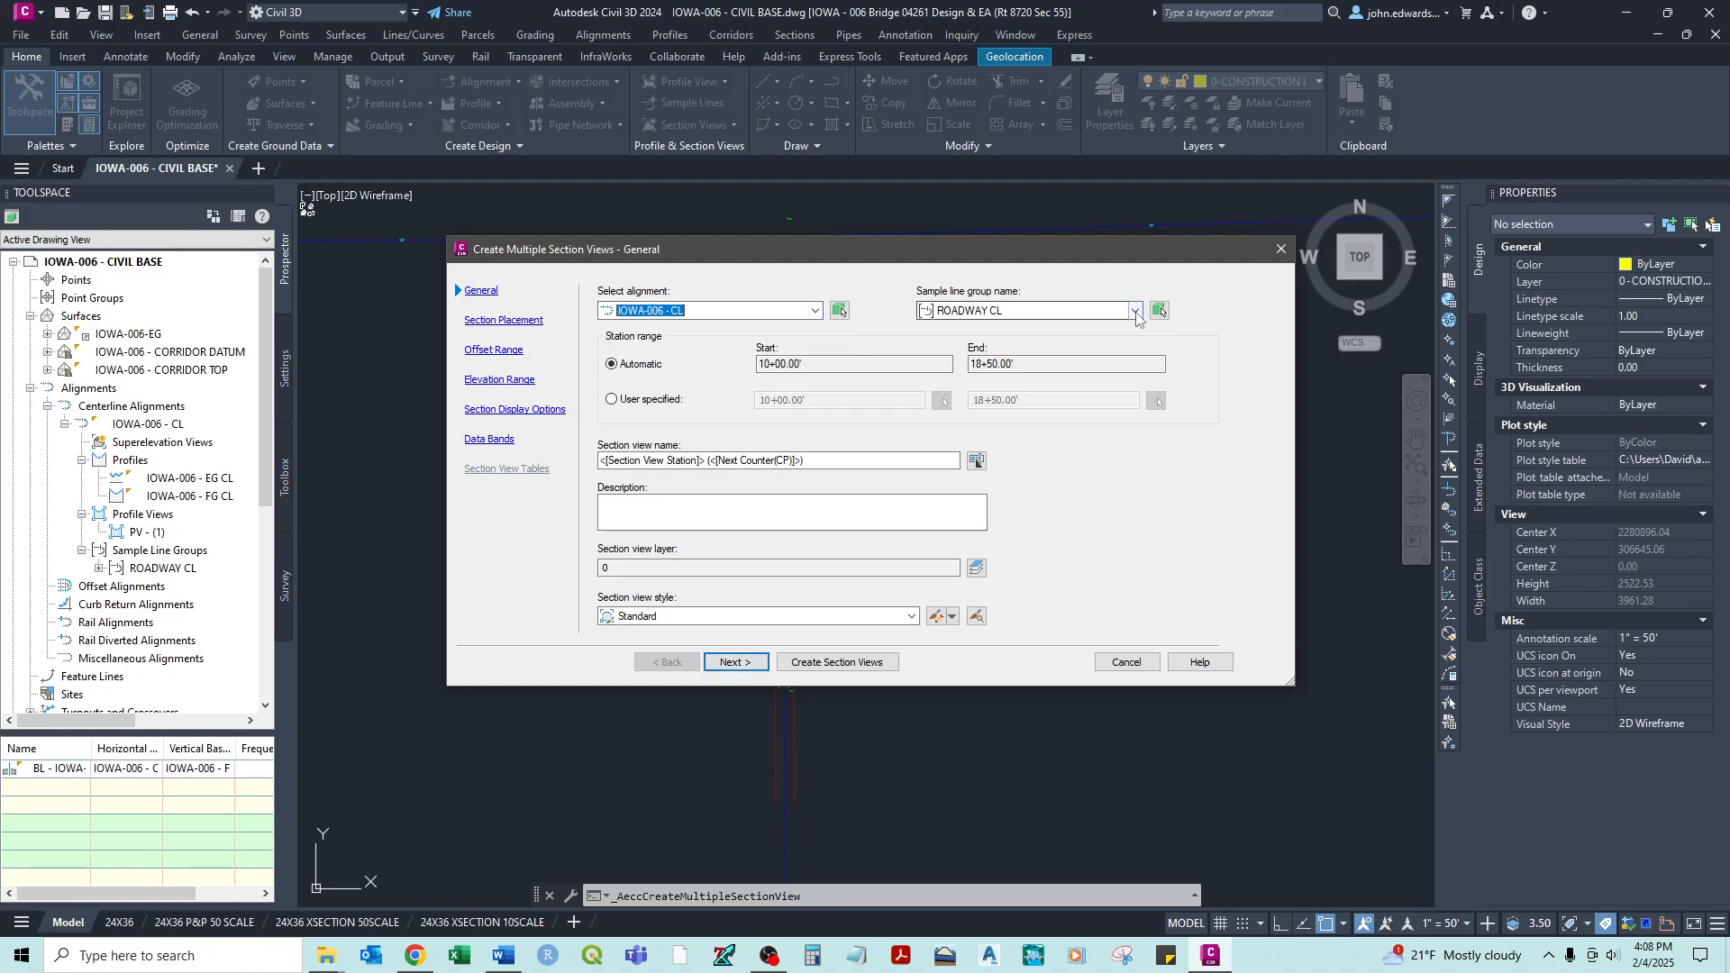
pyautogui.click(1017, 311)
pyautogui.click(981, 329)
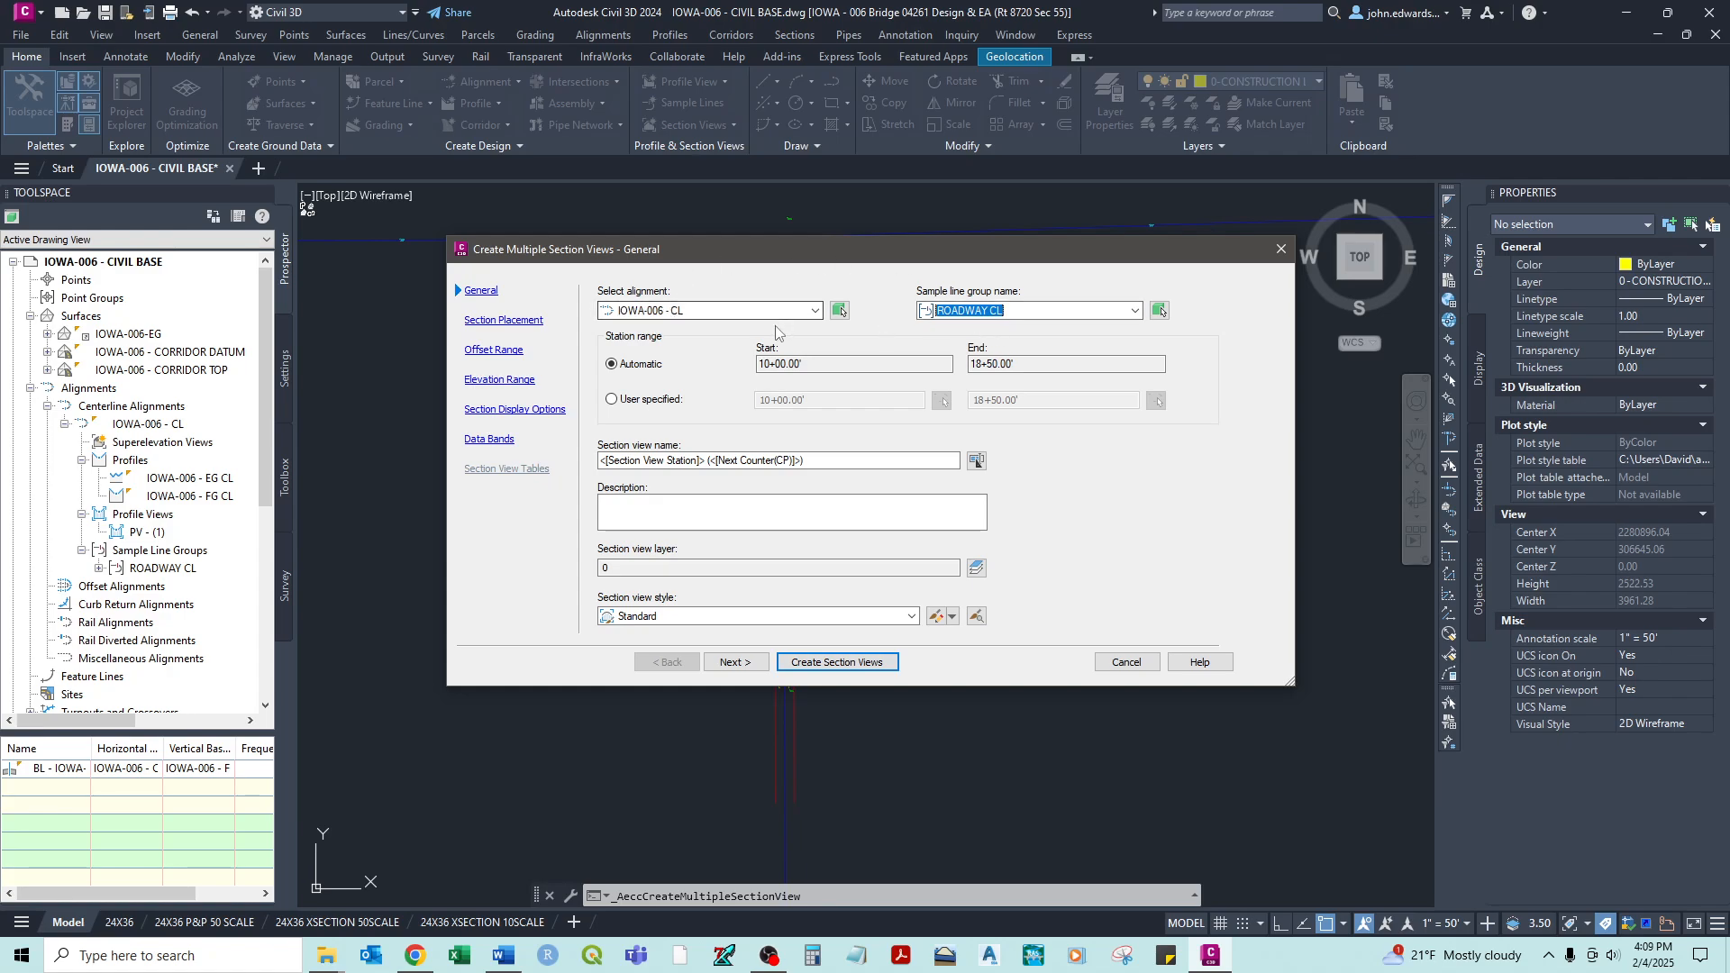
pyautogui.click(816, 310)
pyautogui.click(815, 310)
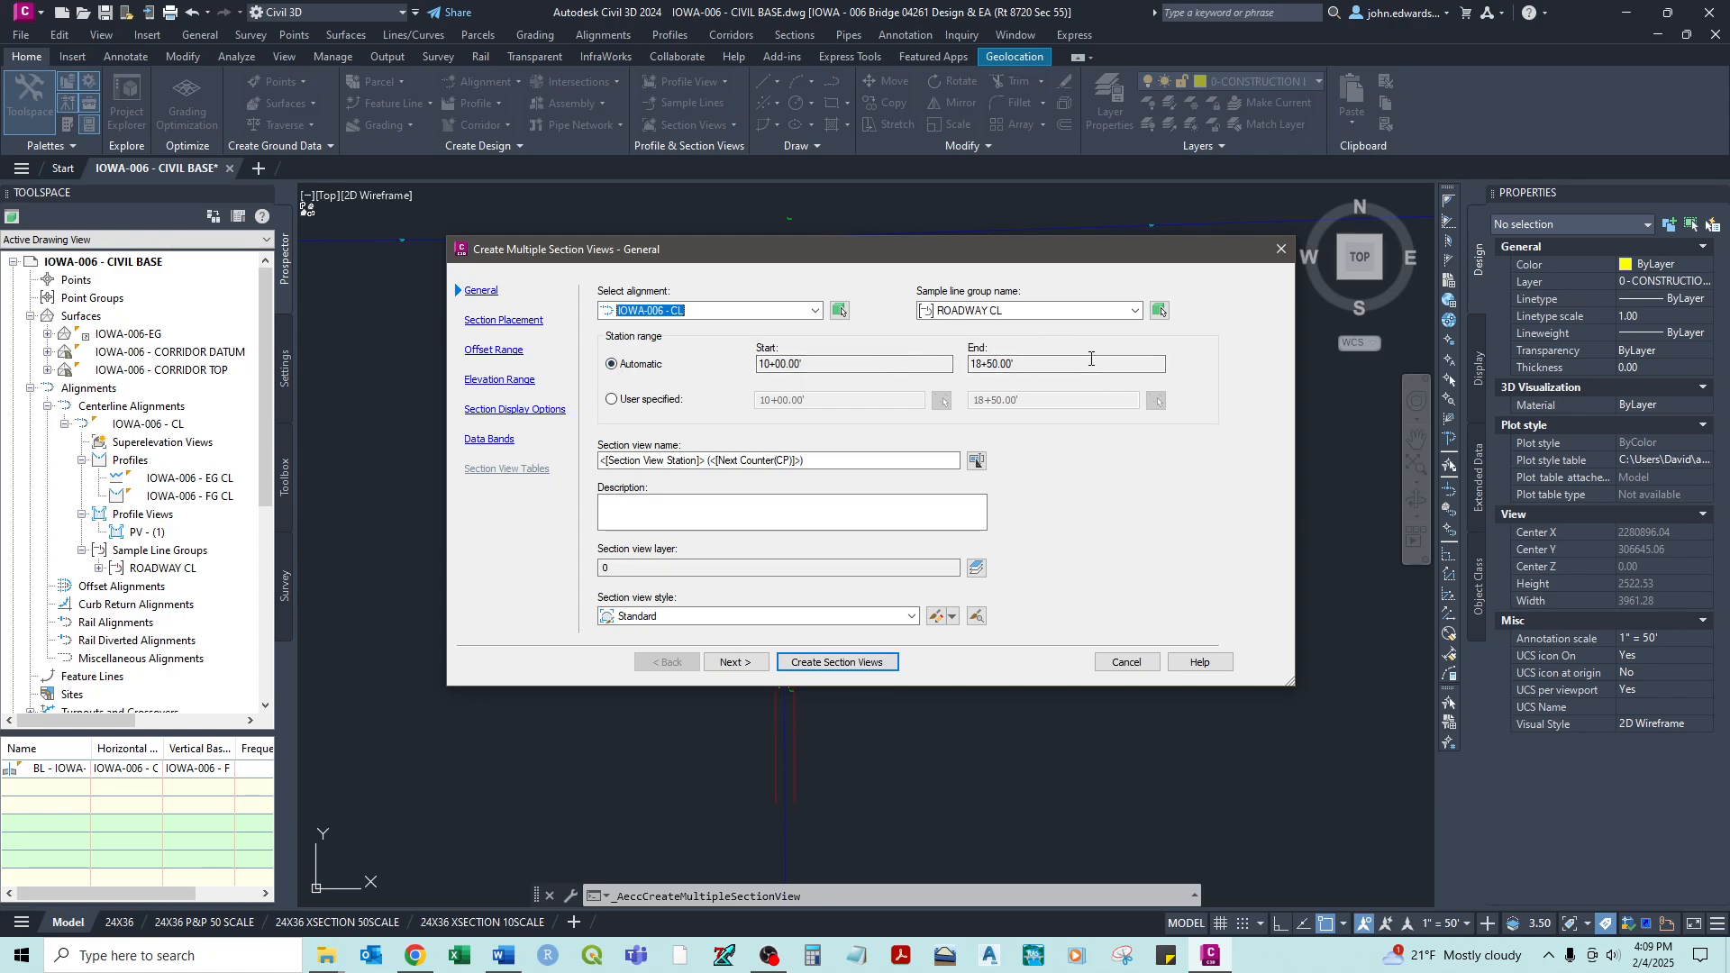
# - Set the section view style to Road Section and continue to the section placement settings
pyautogui.click(732, 370)
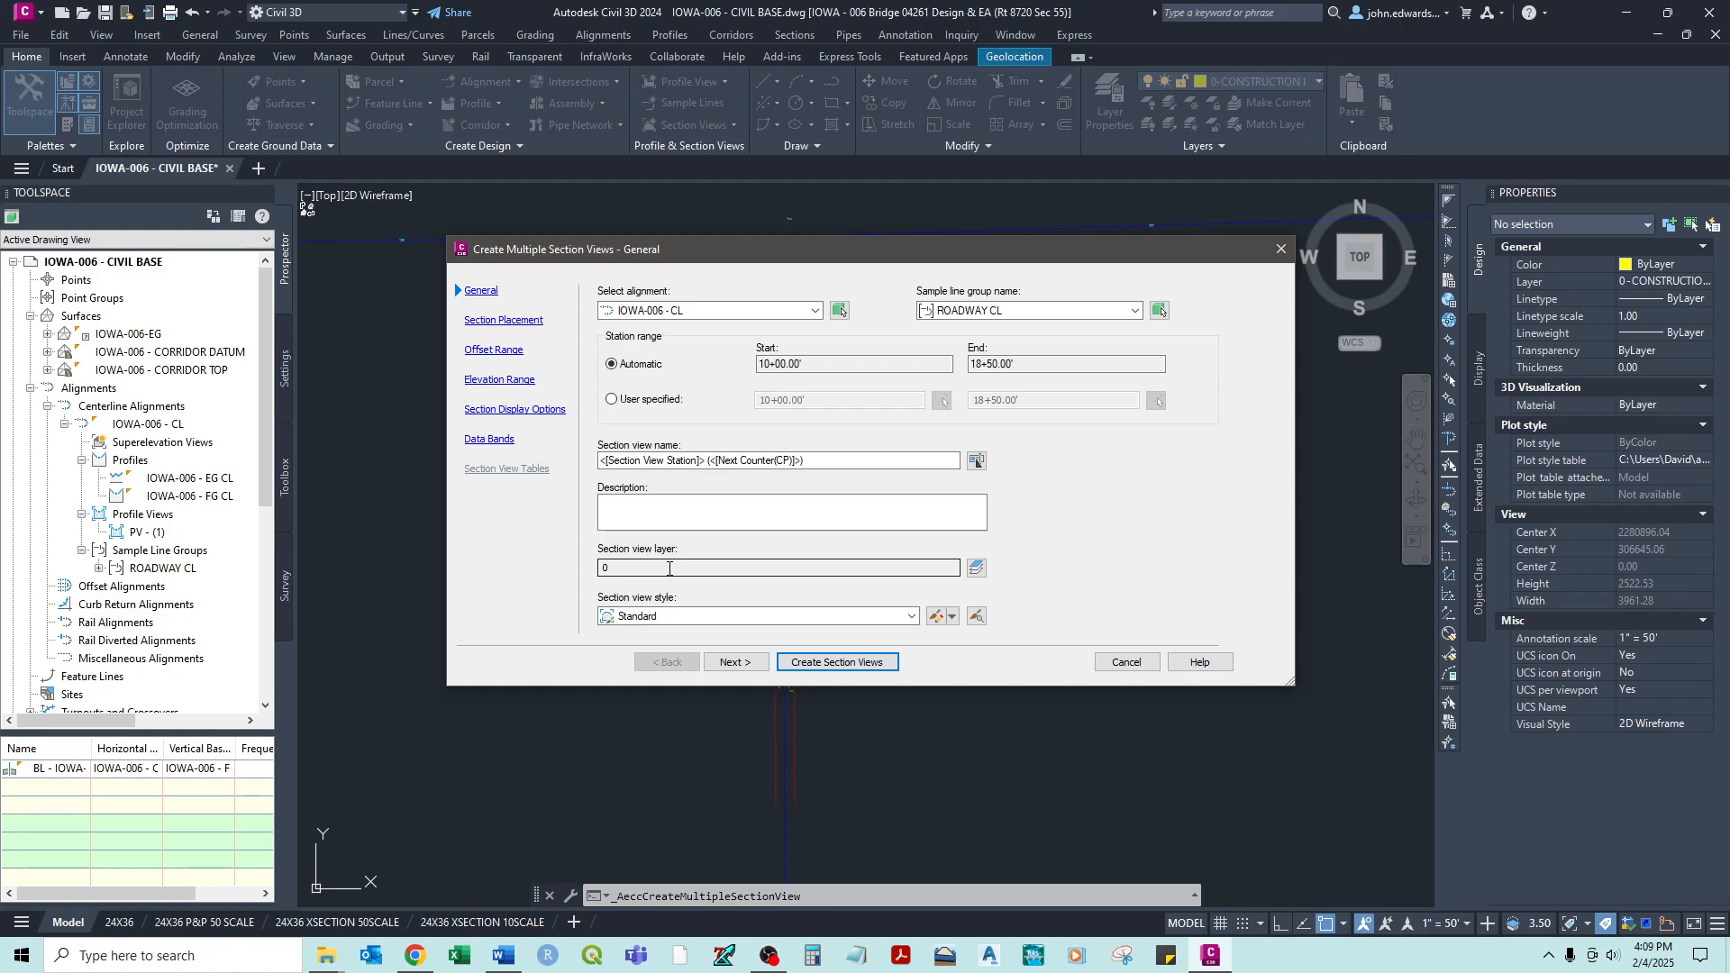
pyautogui.click(913, 619)
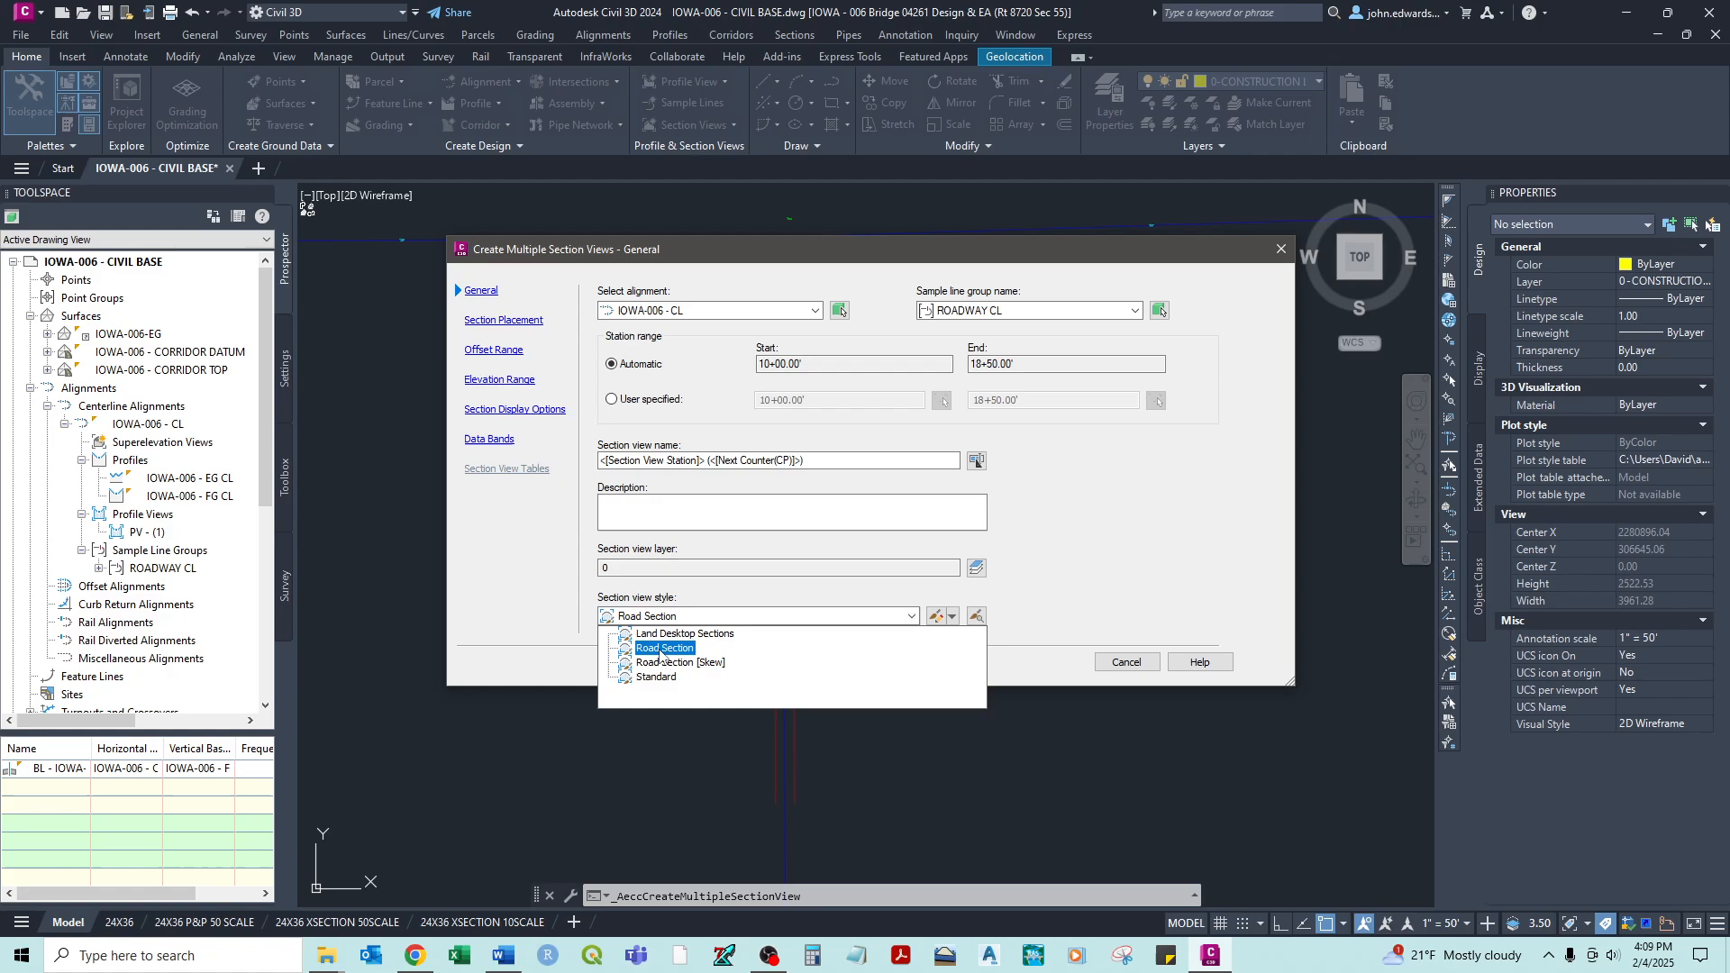
pyautogui.click(659, 649)
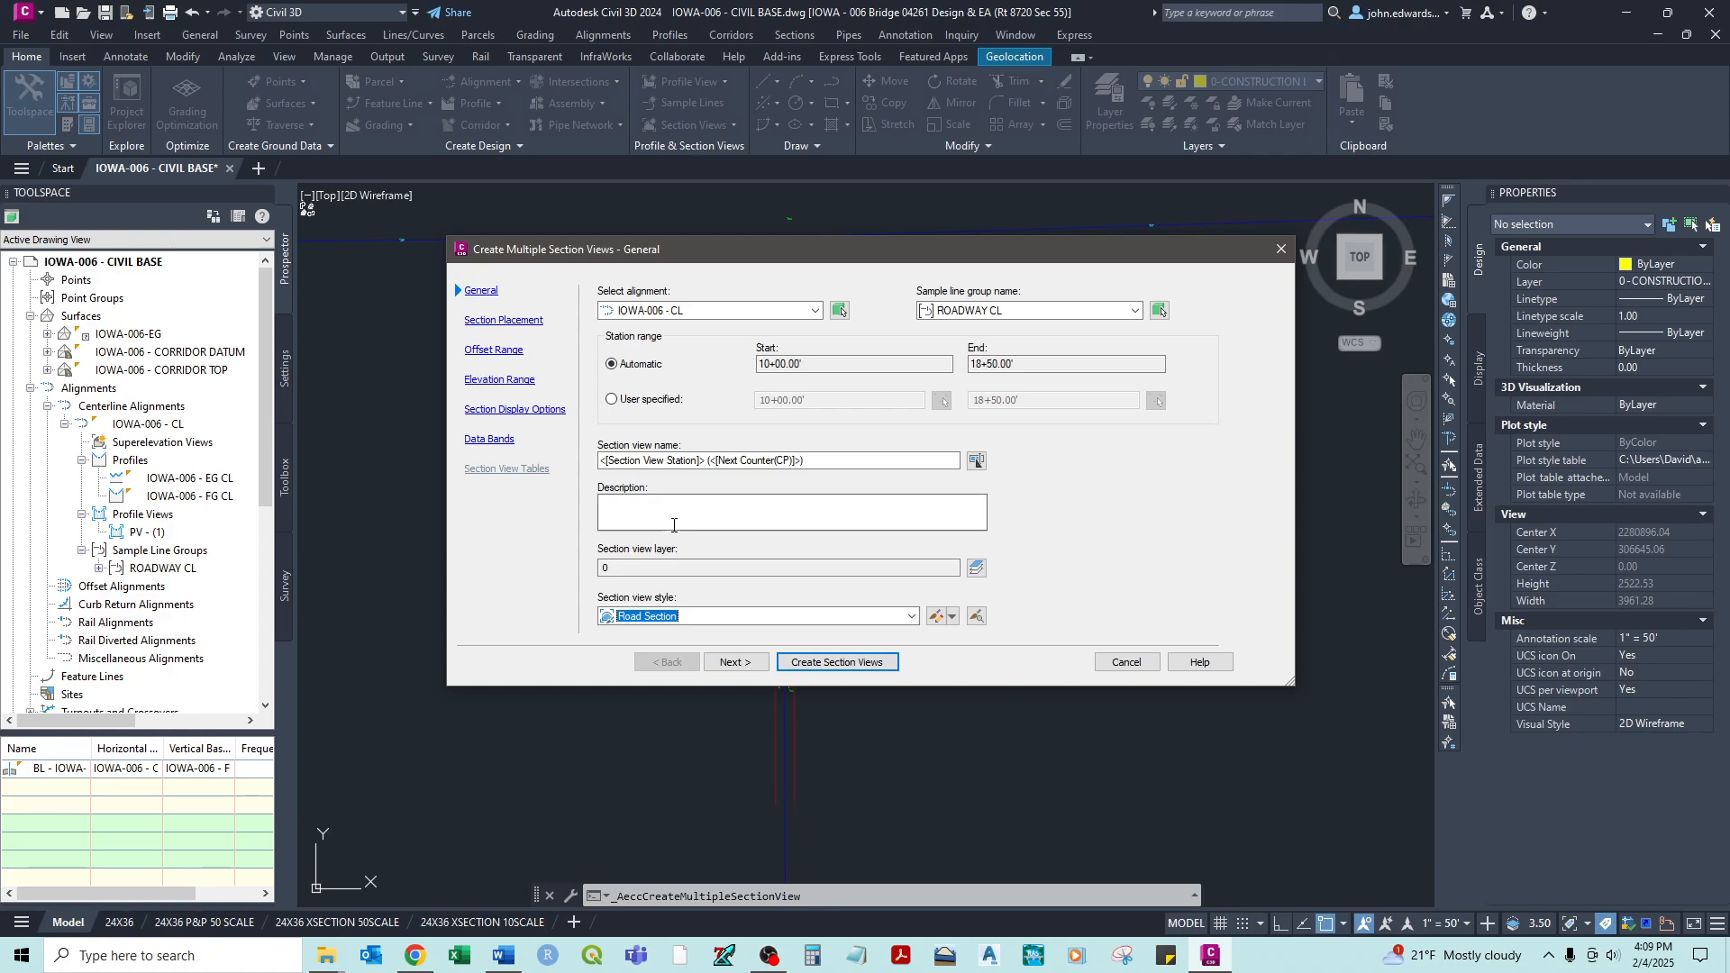
pyautogui.click(745, 664)
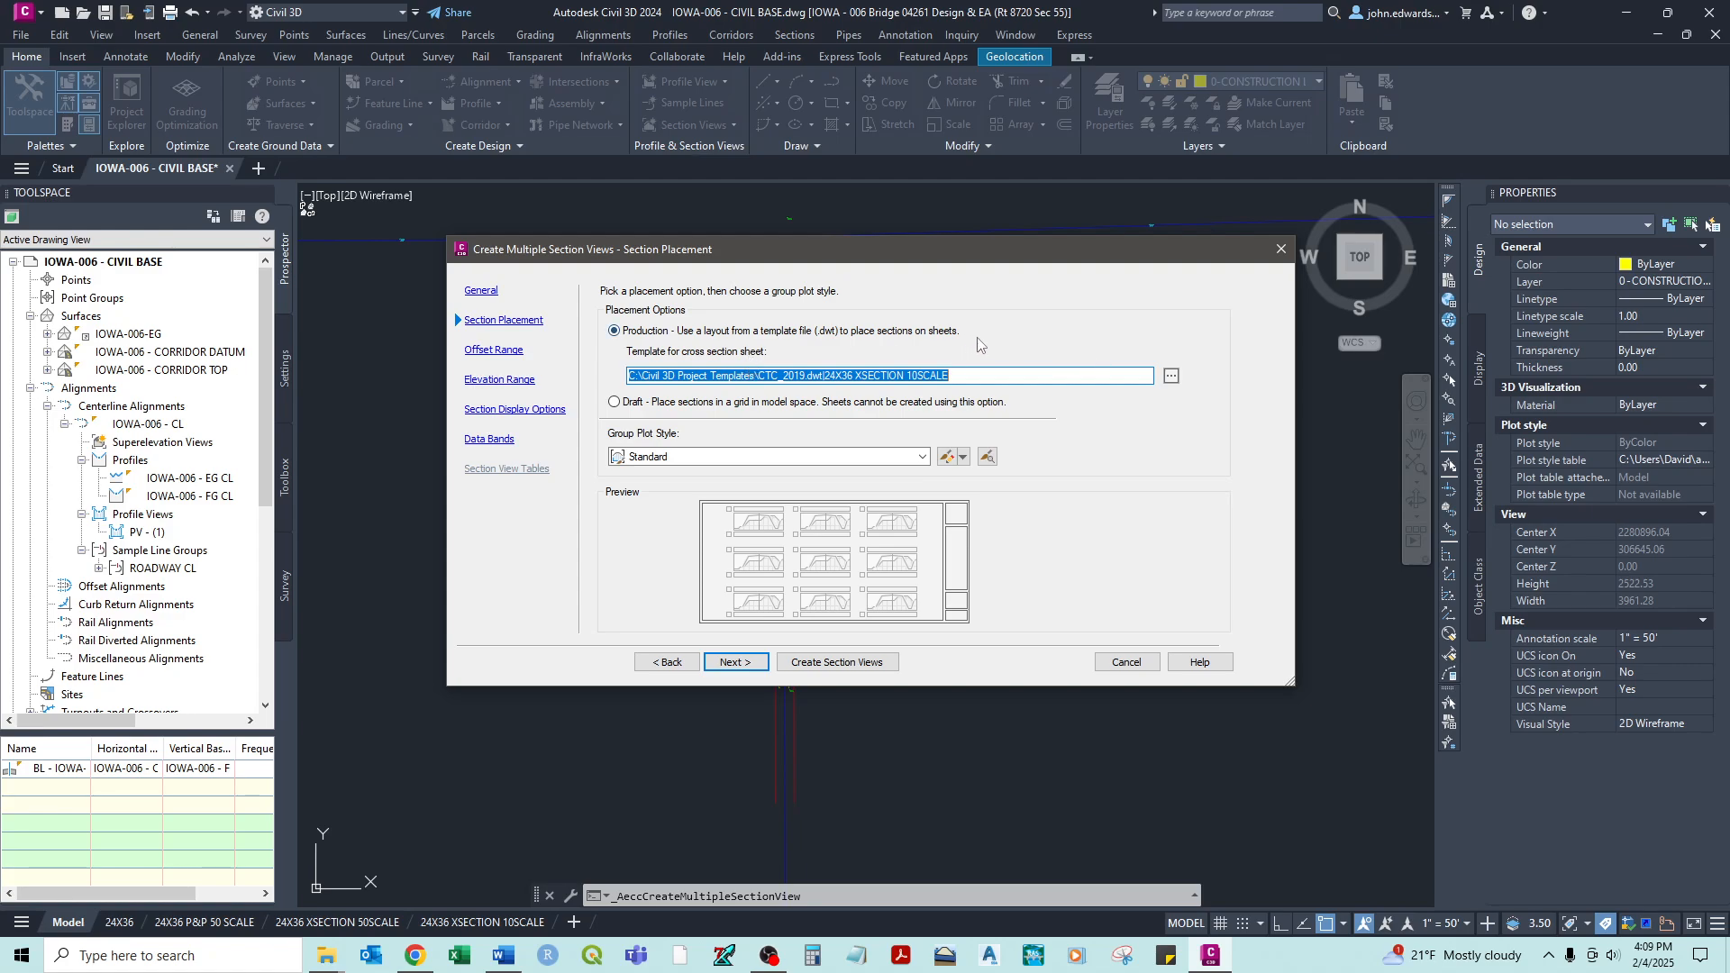
# - Review the cross section sheet layouts in CTC_2019.dwt and the other available template files
pyautogui.click(1172, 376)
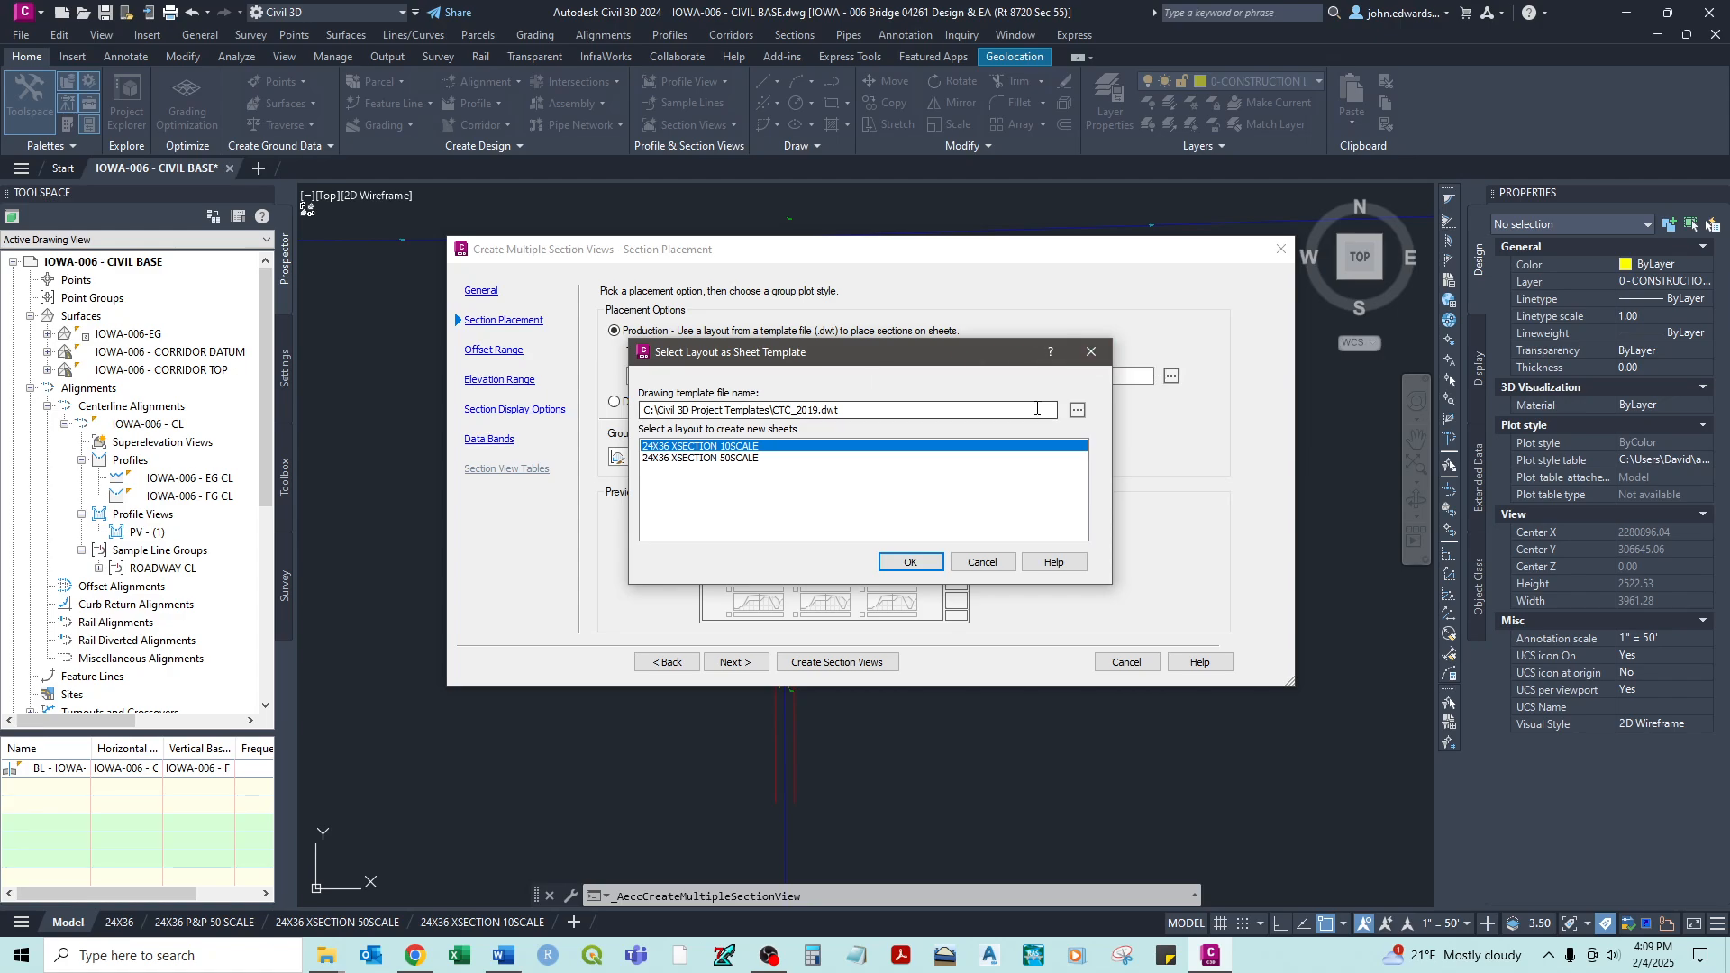
pyautogui.click(1077, 411)
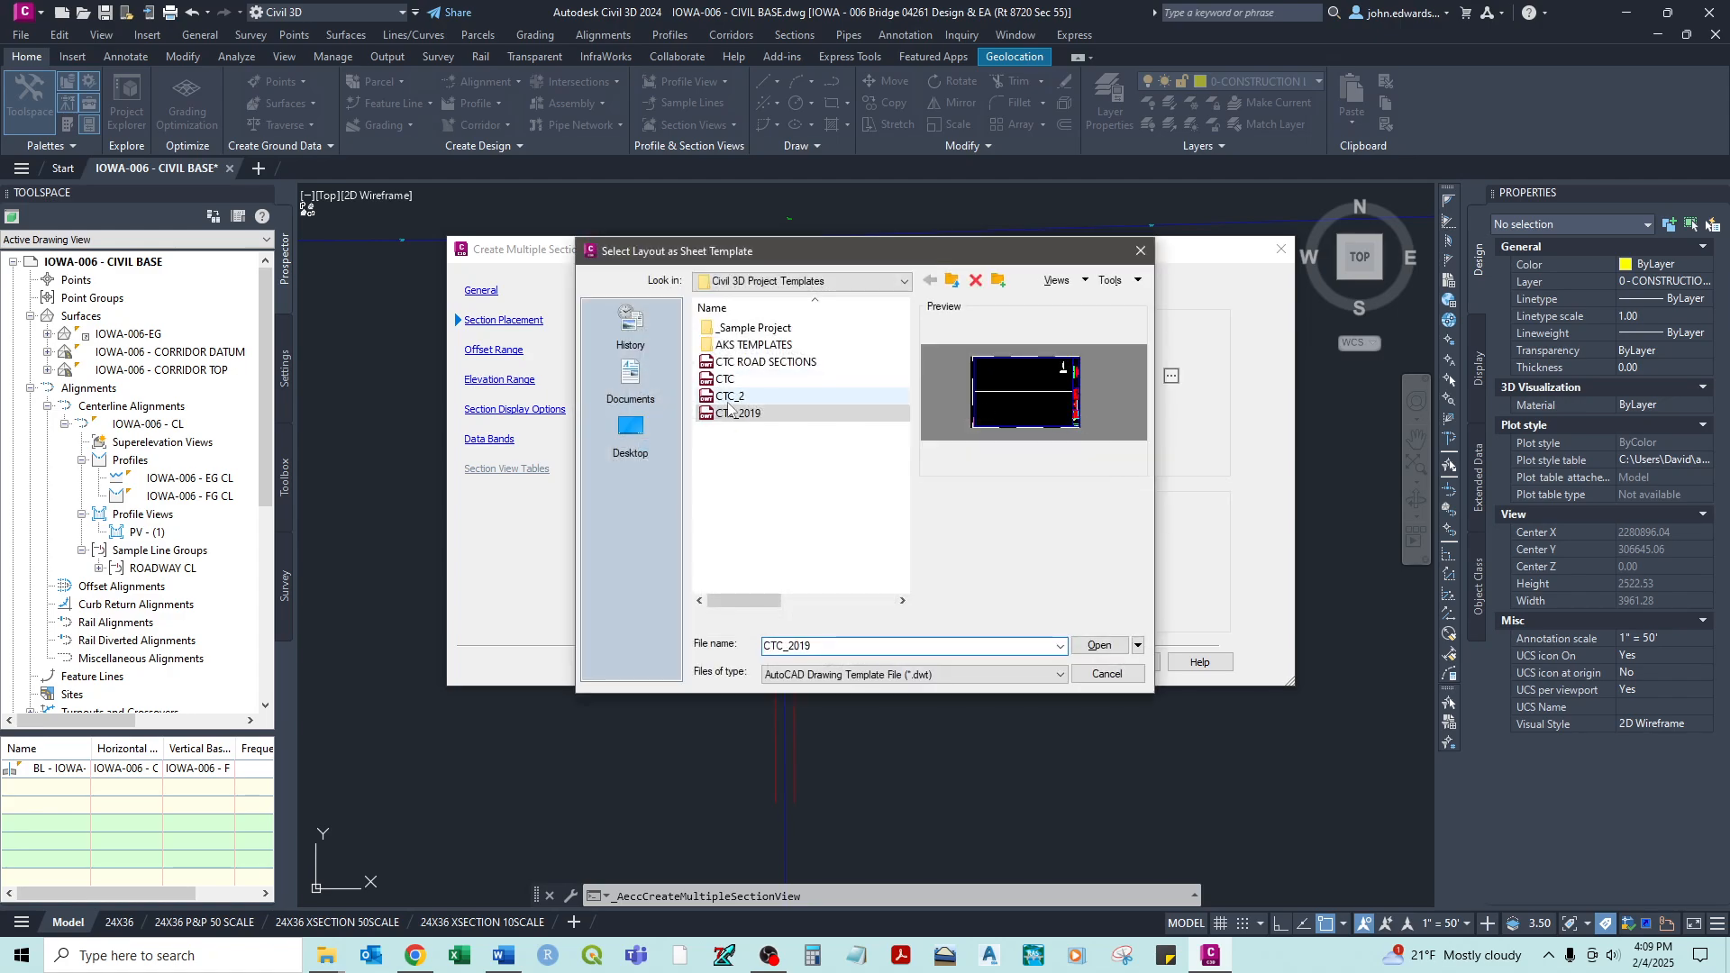
pyautogui.click(1139, 254)
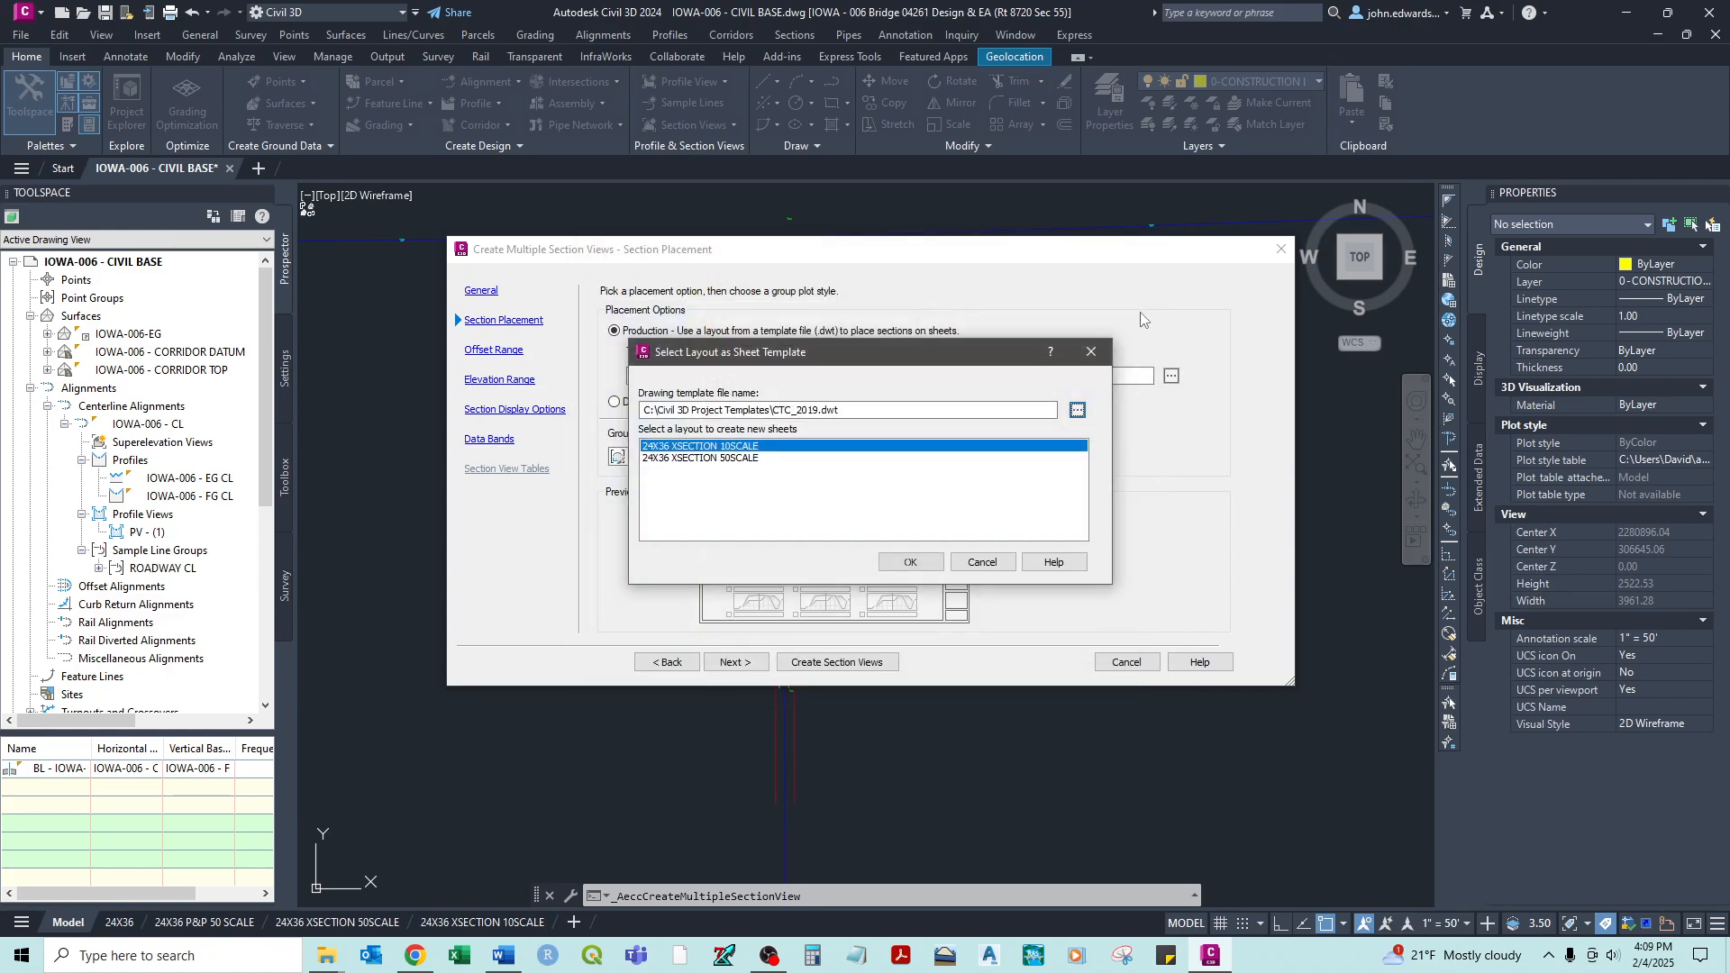
pyautogui.click(1092, 351)
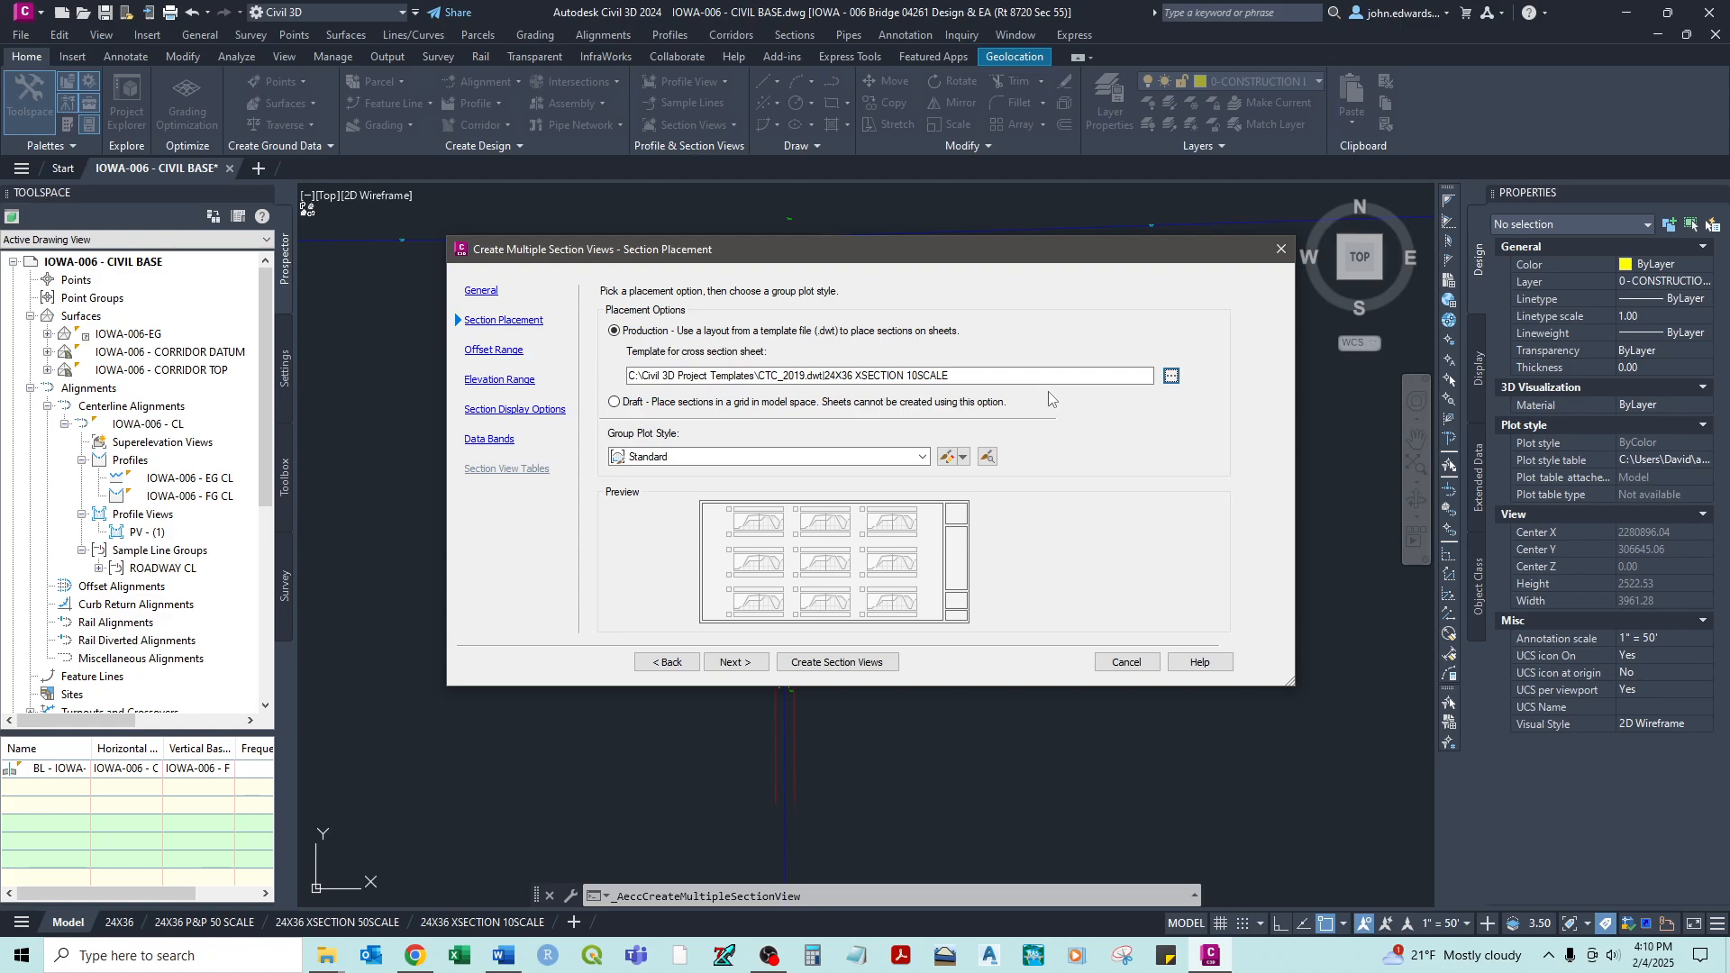
# - Set the group plot style to Plot By Page and accept the automatic offset range for the section views
pyautogui.click(922, 457)
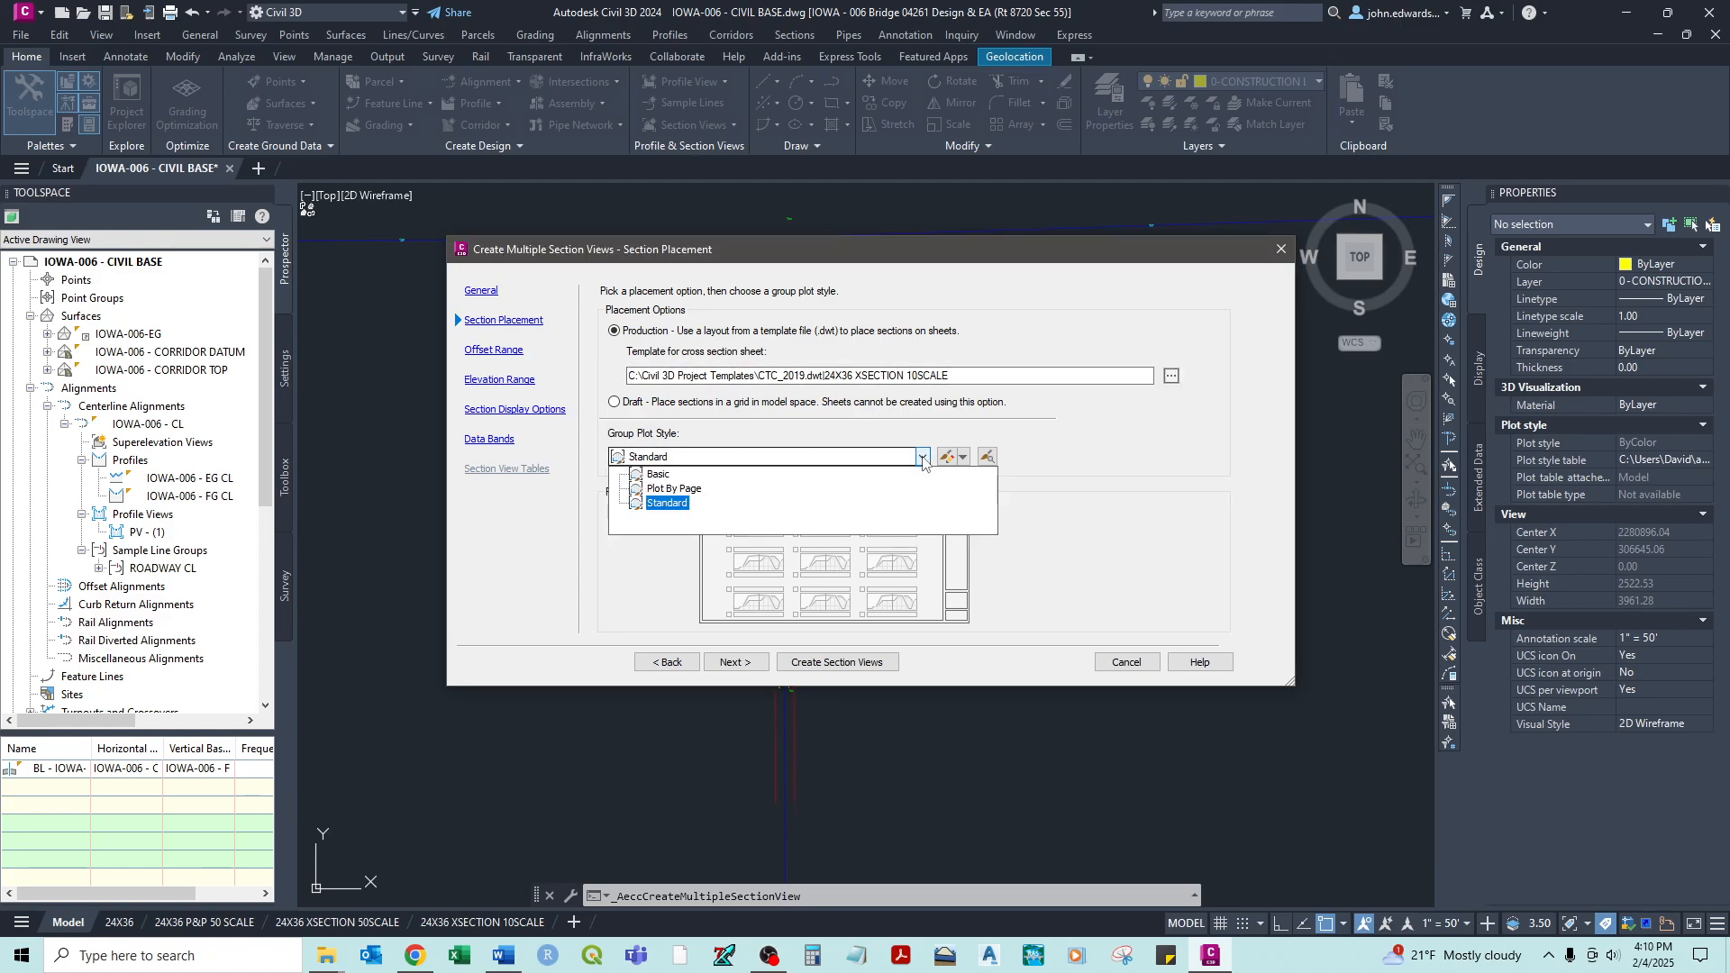
pyautogui.click(667, 489)
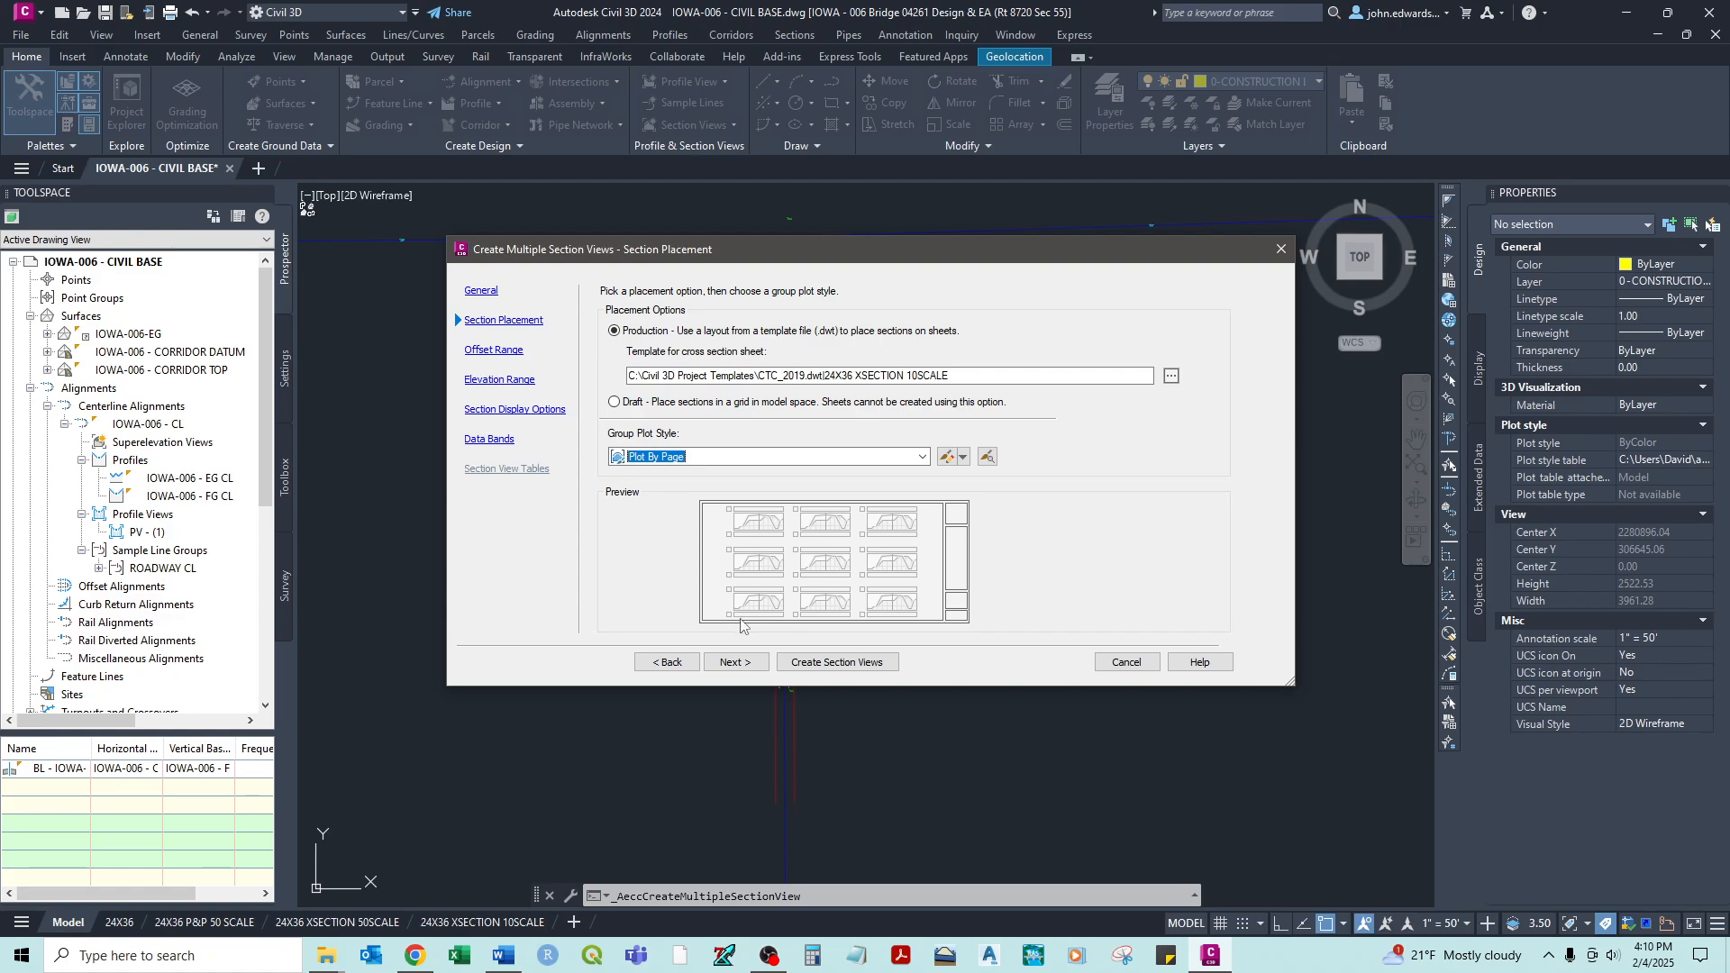
pyautogui.click(744, 664)
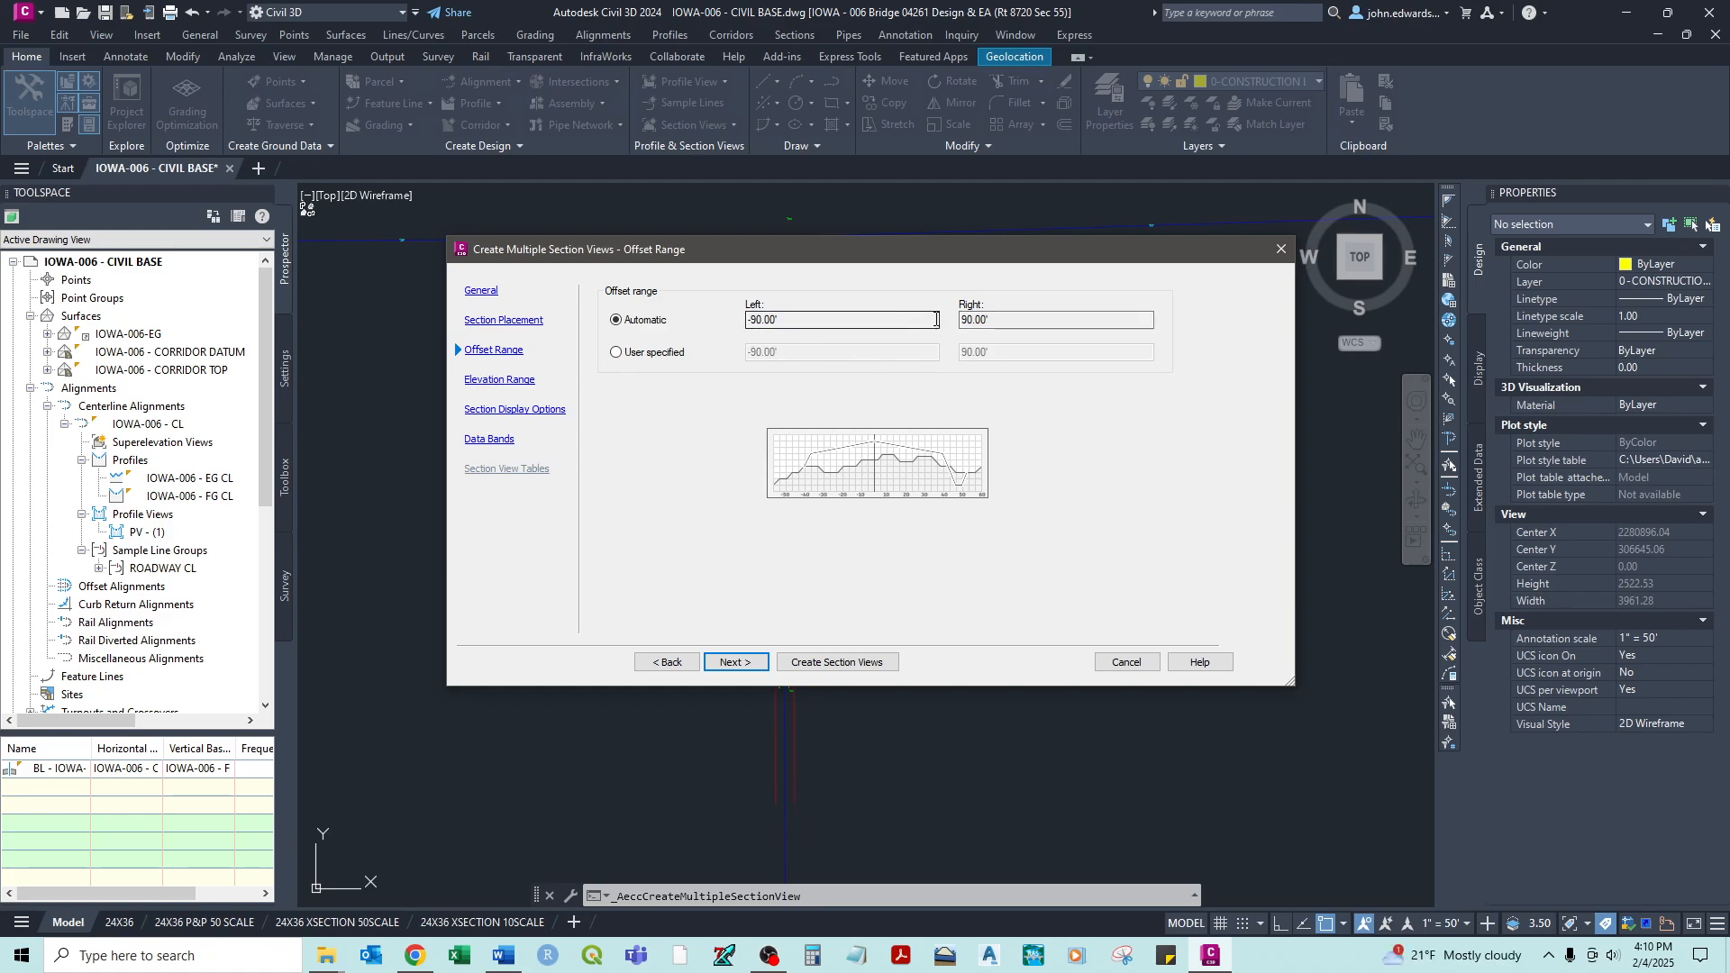
pyautogui.click(821, 316)
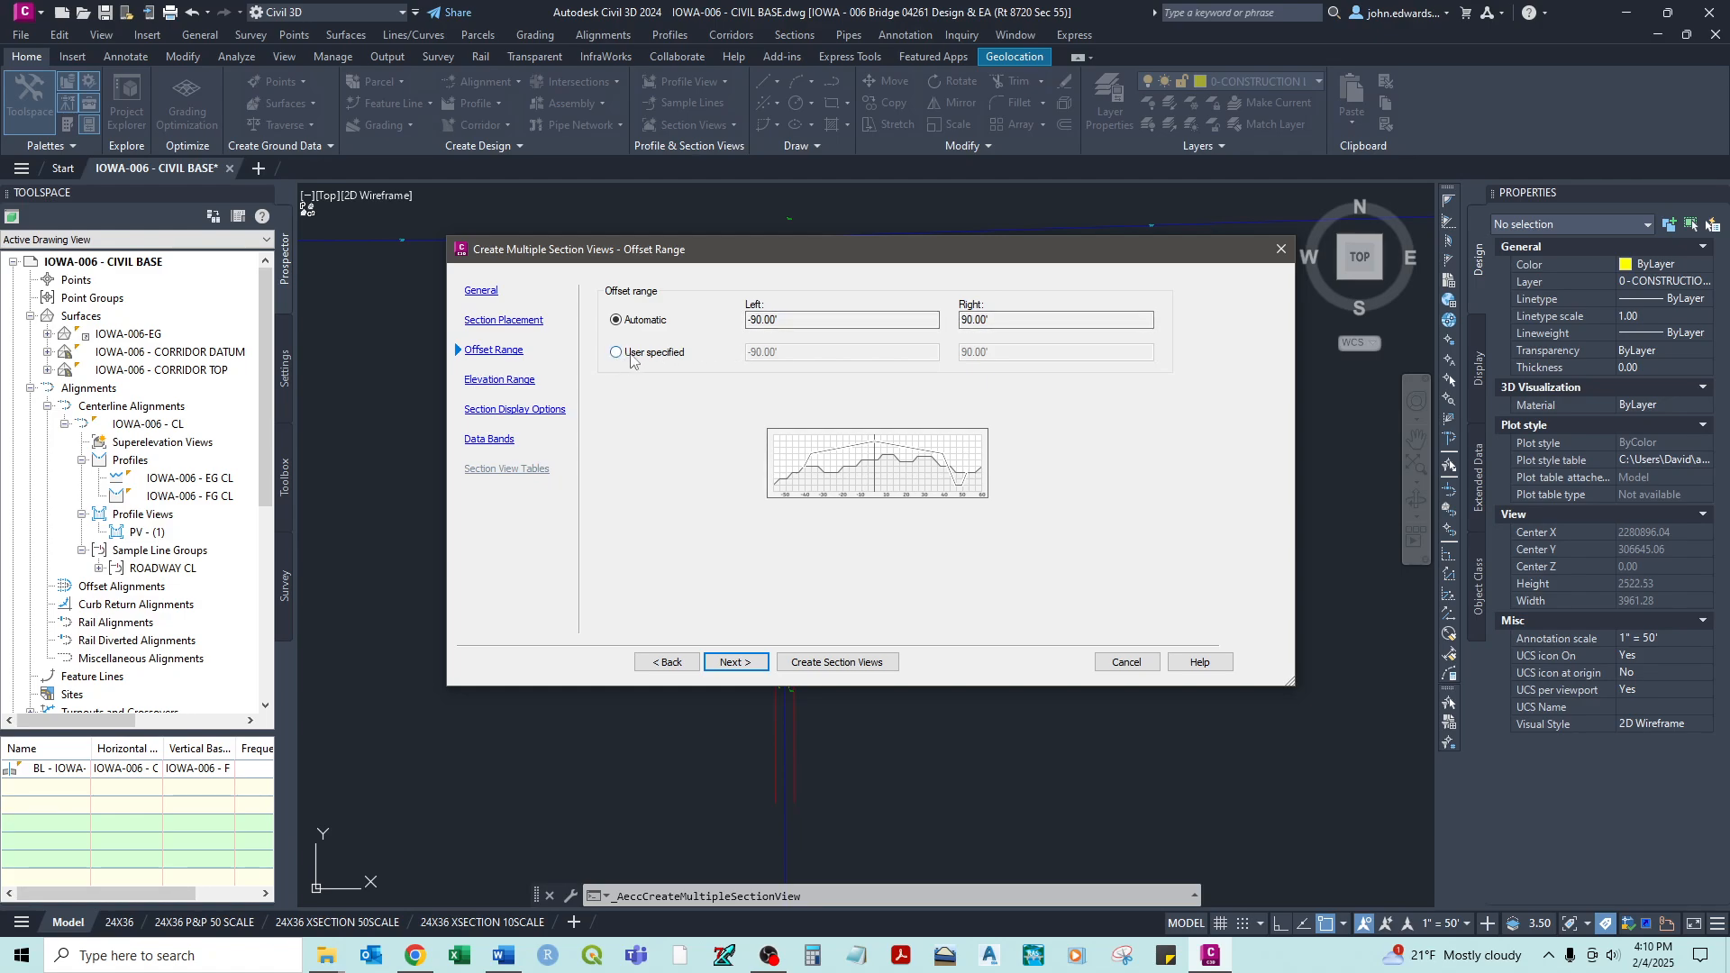
pyautogui.click(735, 661)
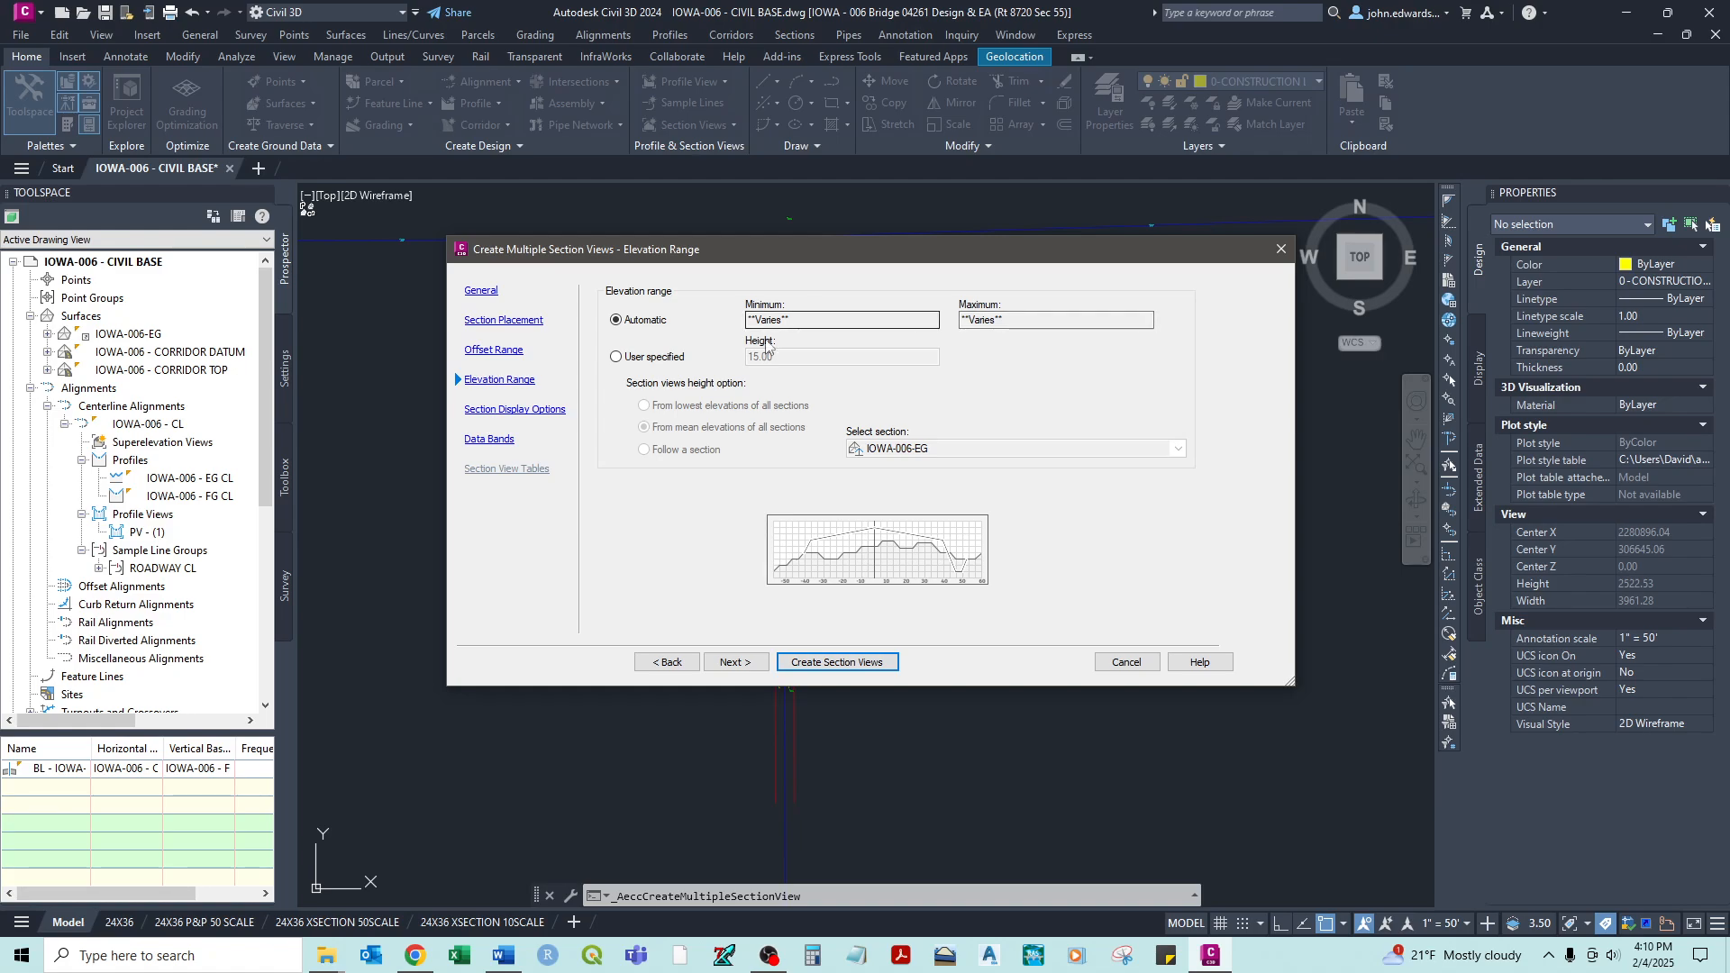
# - Set a user-specified section view height of 30 feet that follows the IOWA-006-EG section, and continue to the display options
pyautogui.click(617, 357)
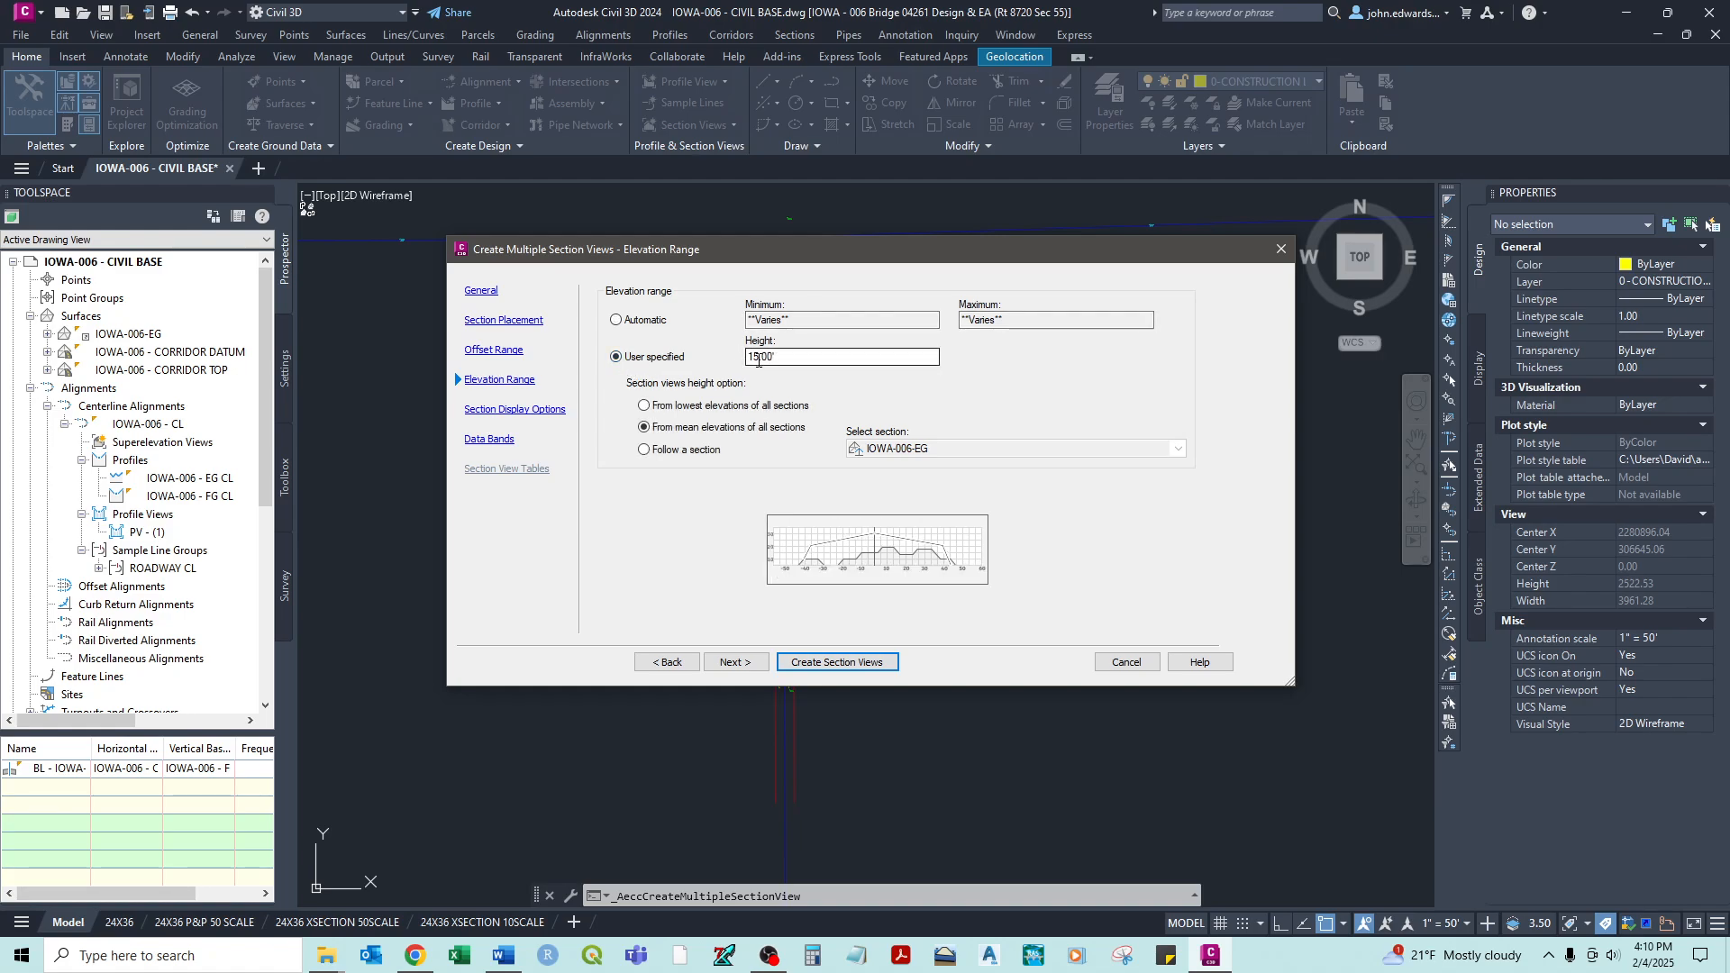
pyautogui.moveTo(758, 357); pyautogui.dragTo(739, 361)
pyautogui.write('30')
pyautogui.click(644, 451)
pyautogui.click(1177, 449)
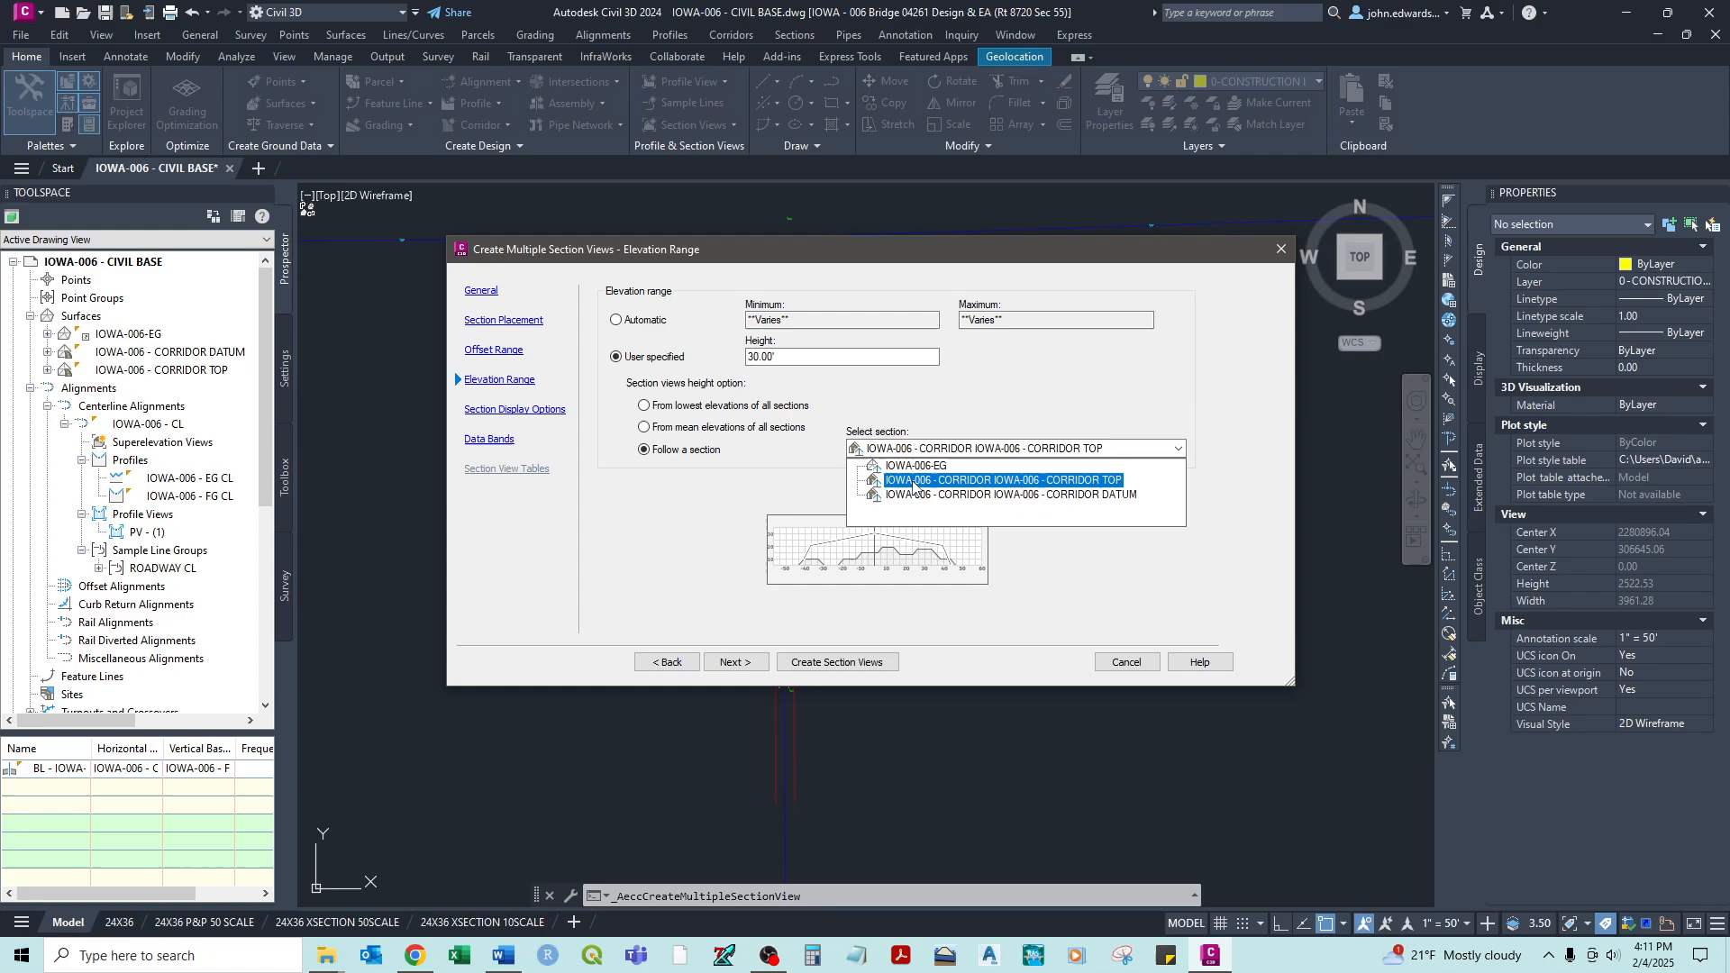
pyautogui.click(911, 465)
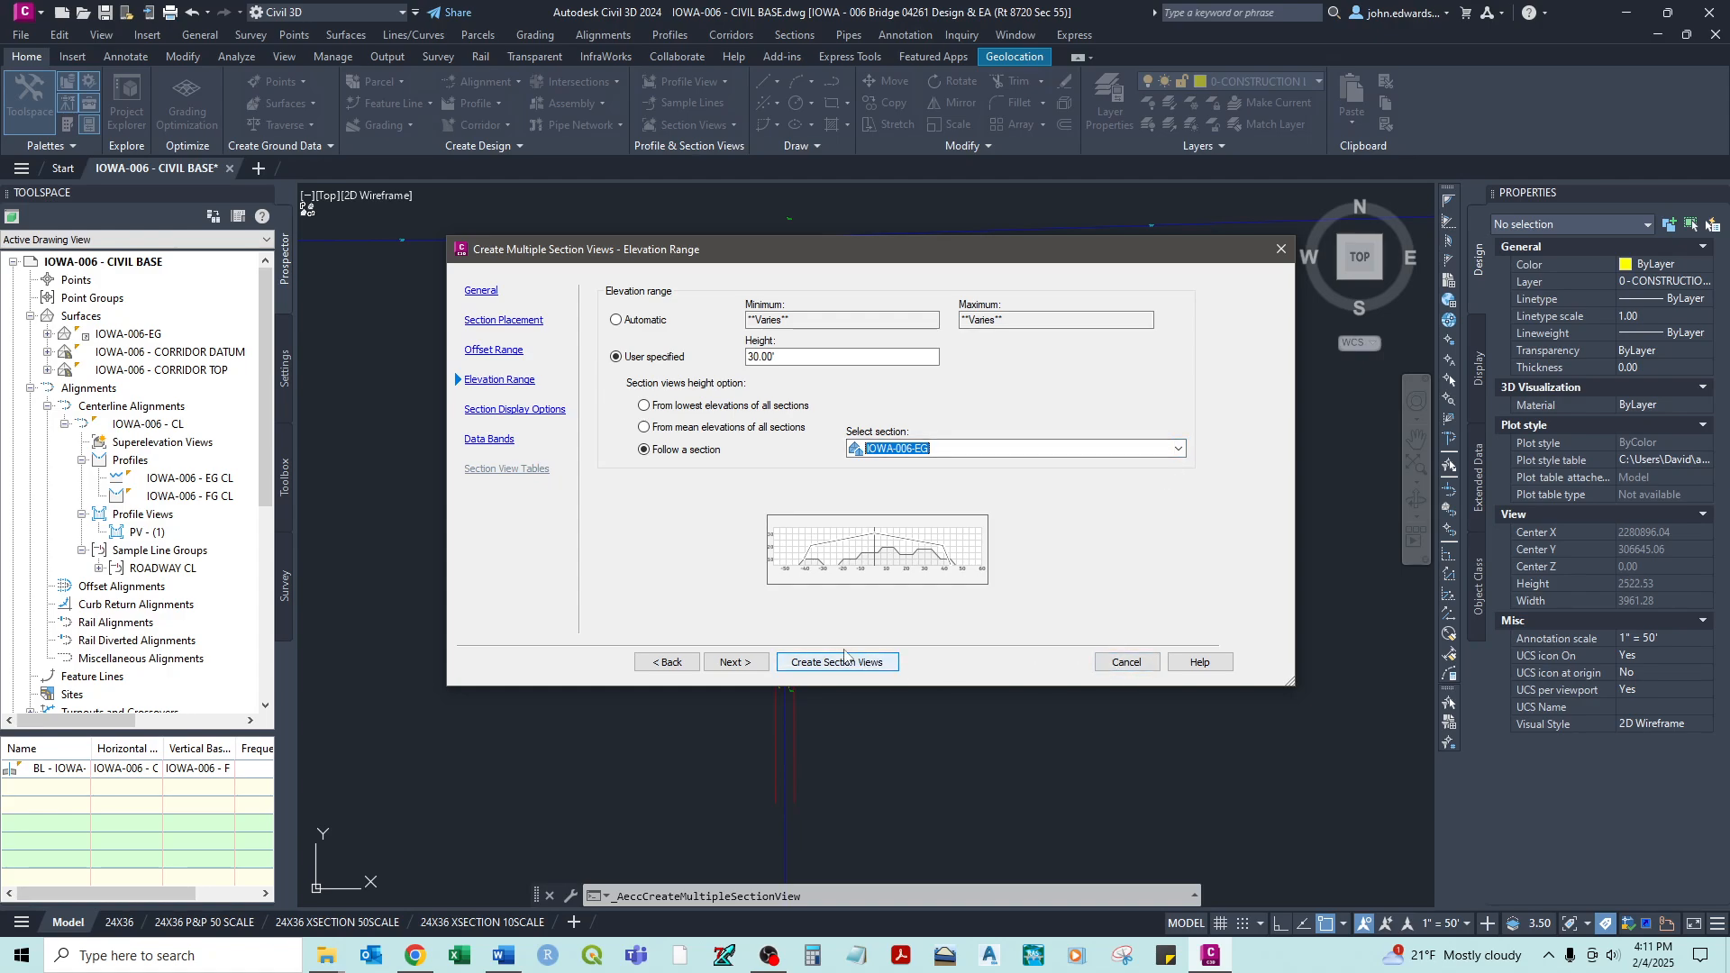
pyautogui.click(730, 663)
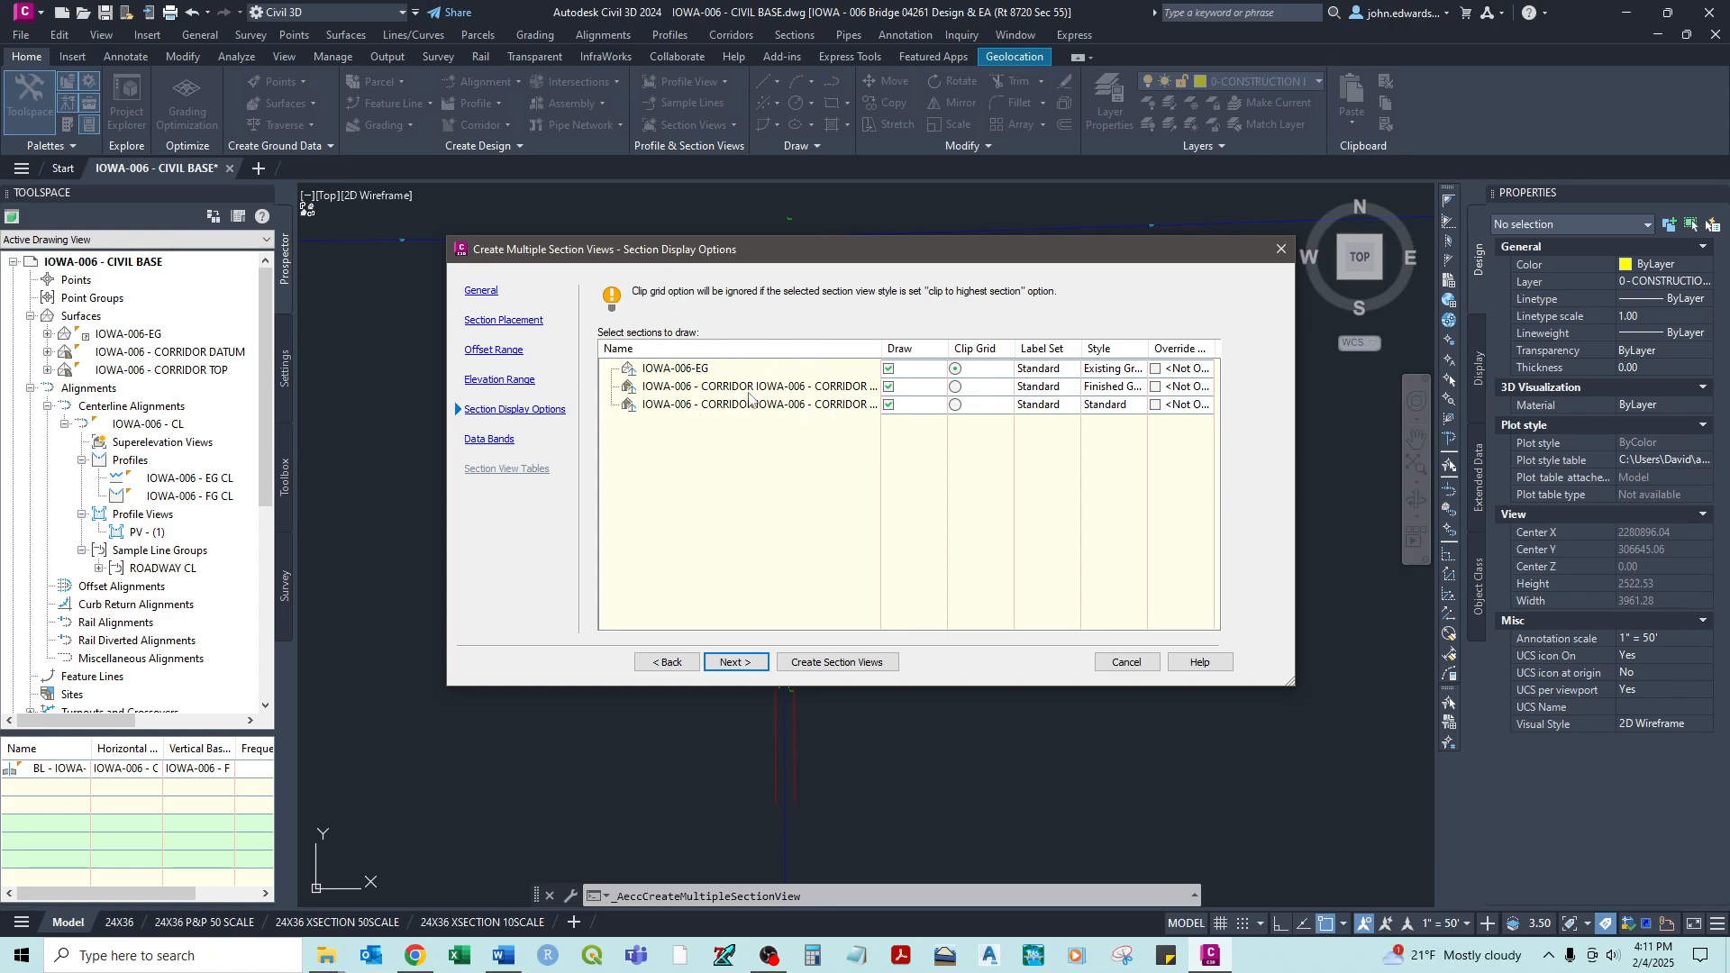
# - Assign the _No Labels label set to the existing ground, corridor top and corridor datum sections
pyautogui.moveTo(882, 349)
pyautogui.mouseDown()
pyautogui.moveTo(970, 340)
pyautogui.moveTo(893, 345)
pyautogui.mouseUp()
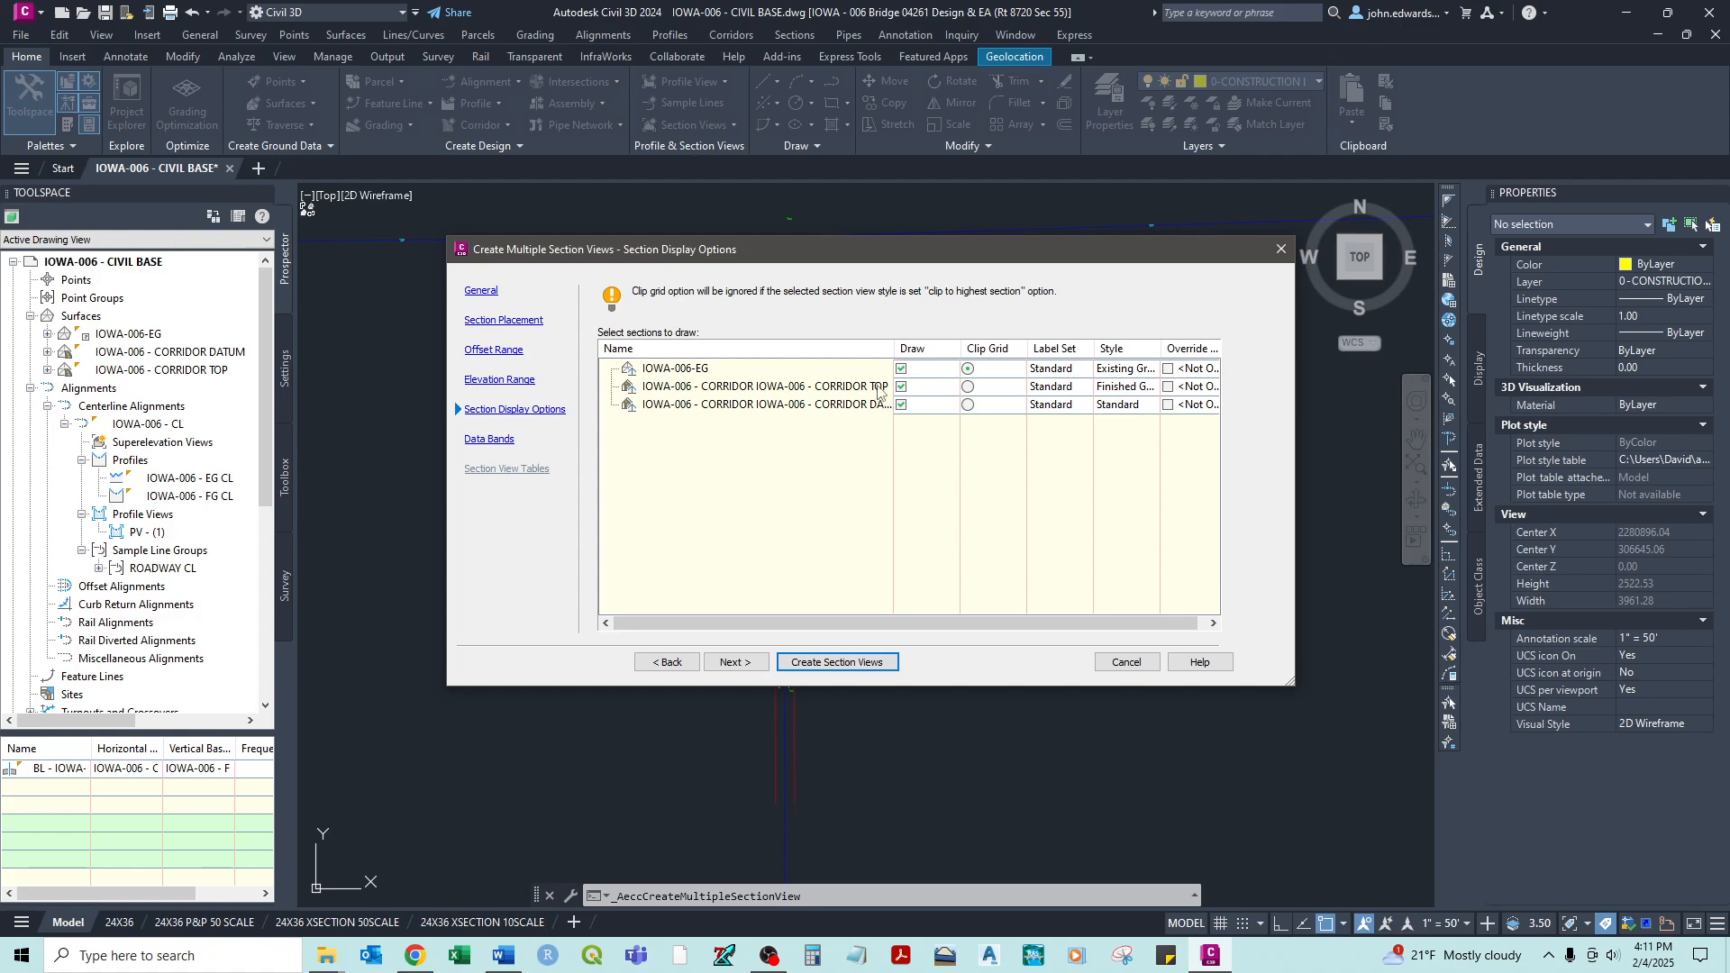
pyautogui.moveTo(1188, 622); pyautogui.dragTo(1200, 622)
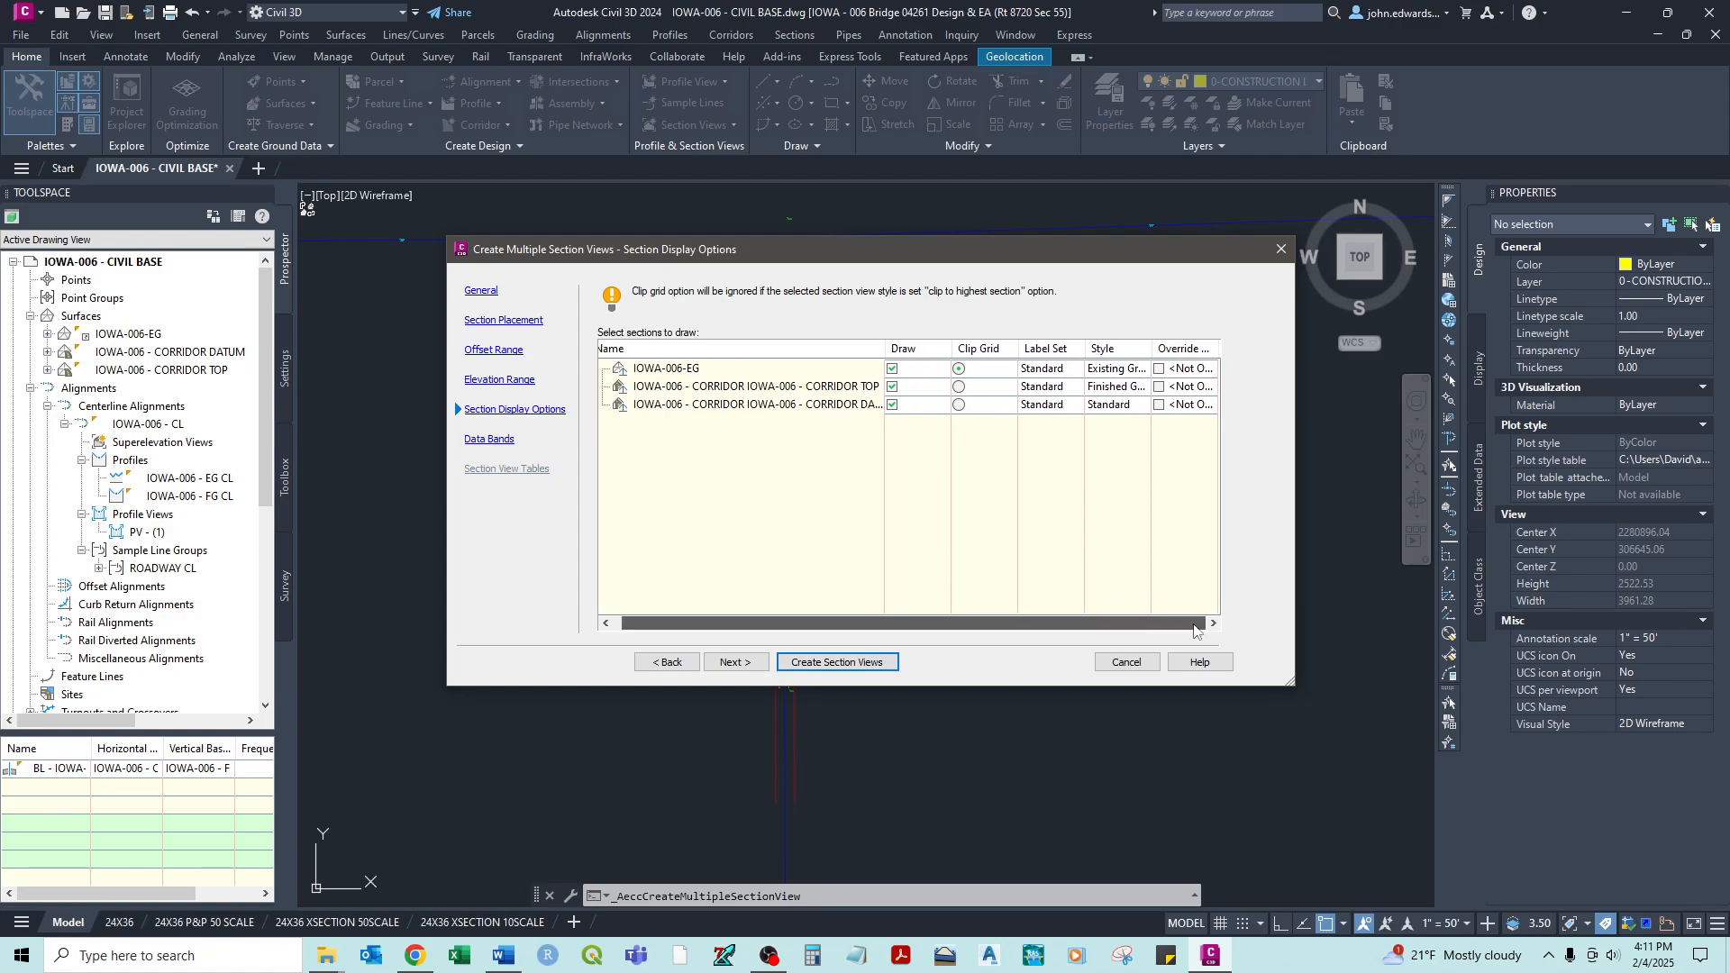
pyautogui.click(1061, 369)
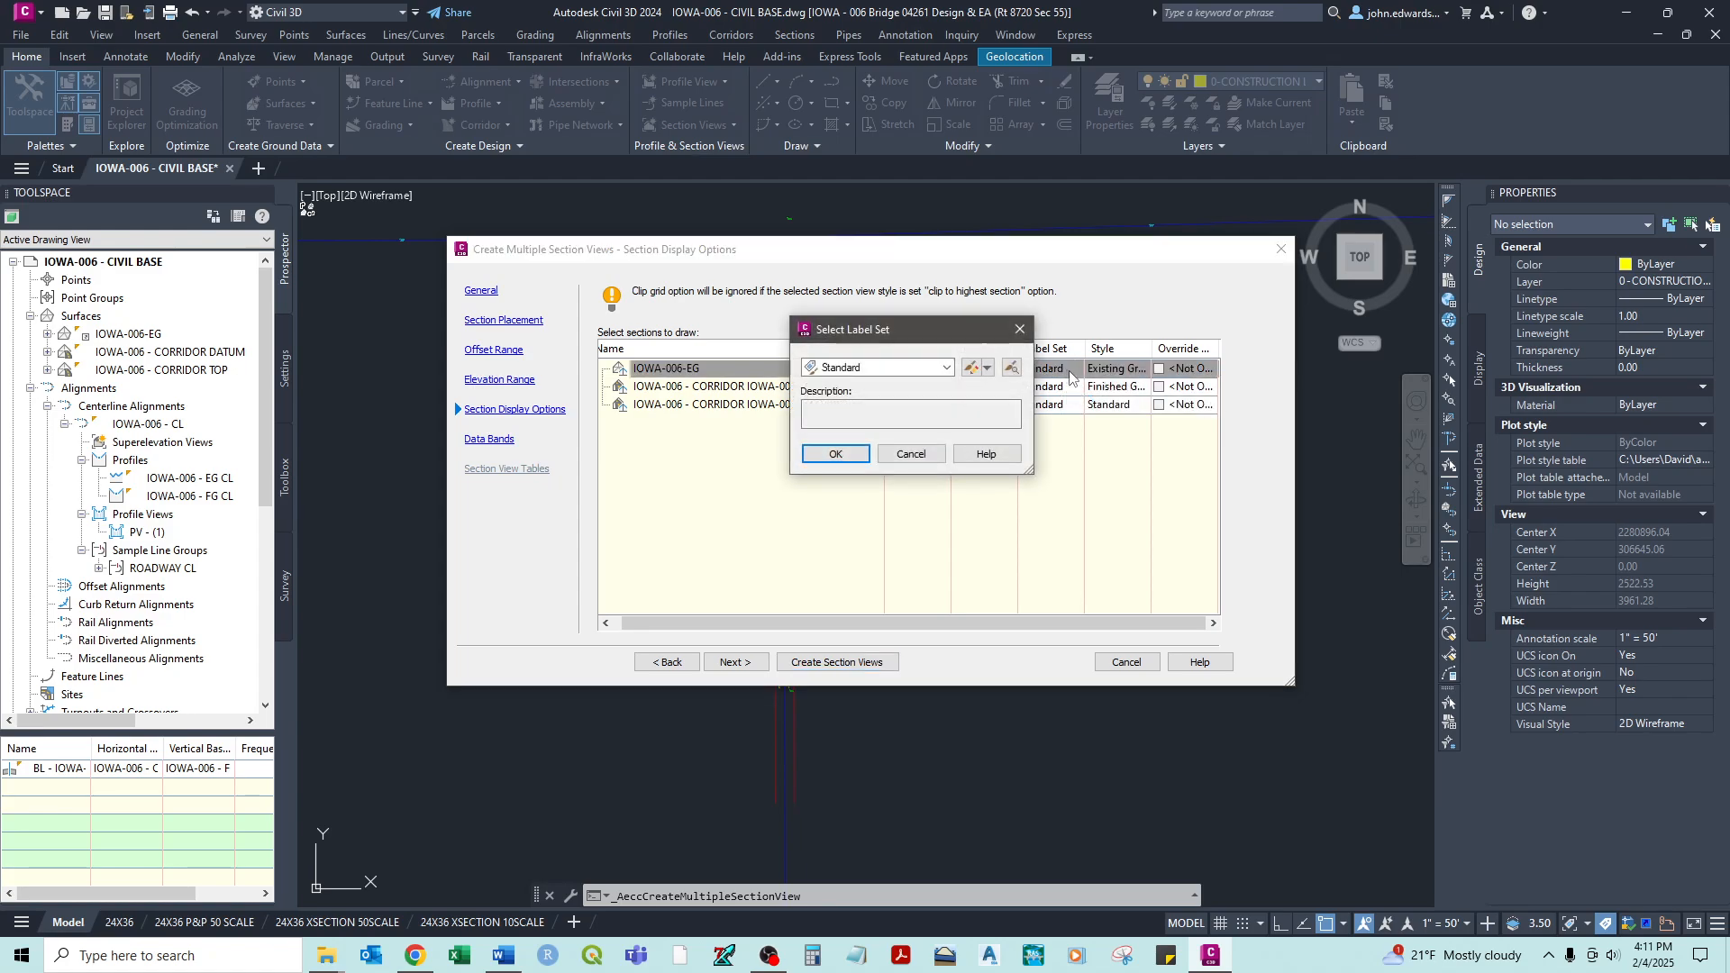
pyautogui.click(945, 368)
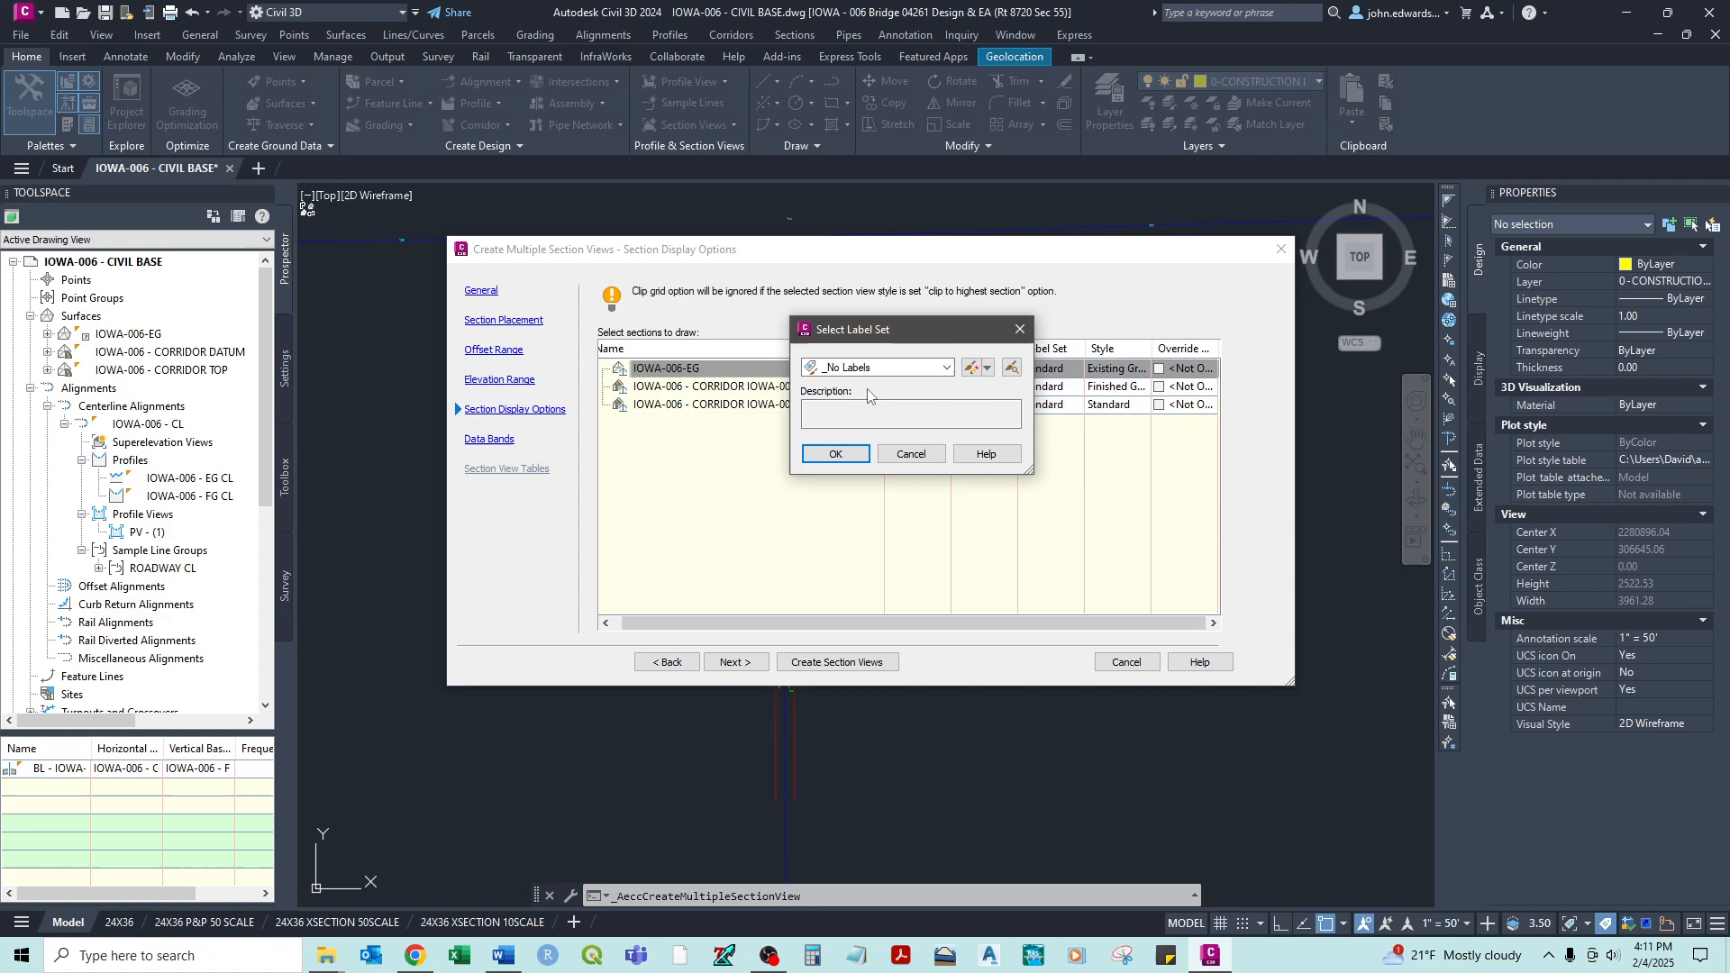
pyautogui.click(832, 453)
pyautogui.click(1049, 385)
pyautogui.click(945, 368)
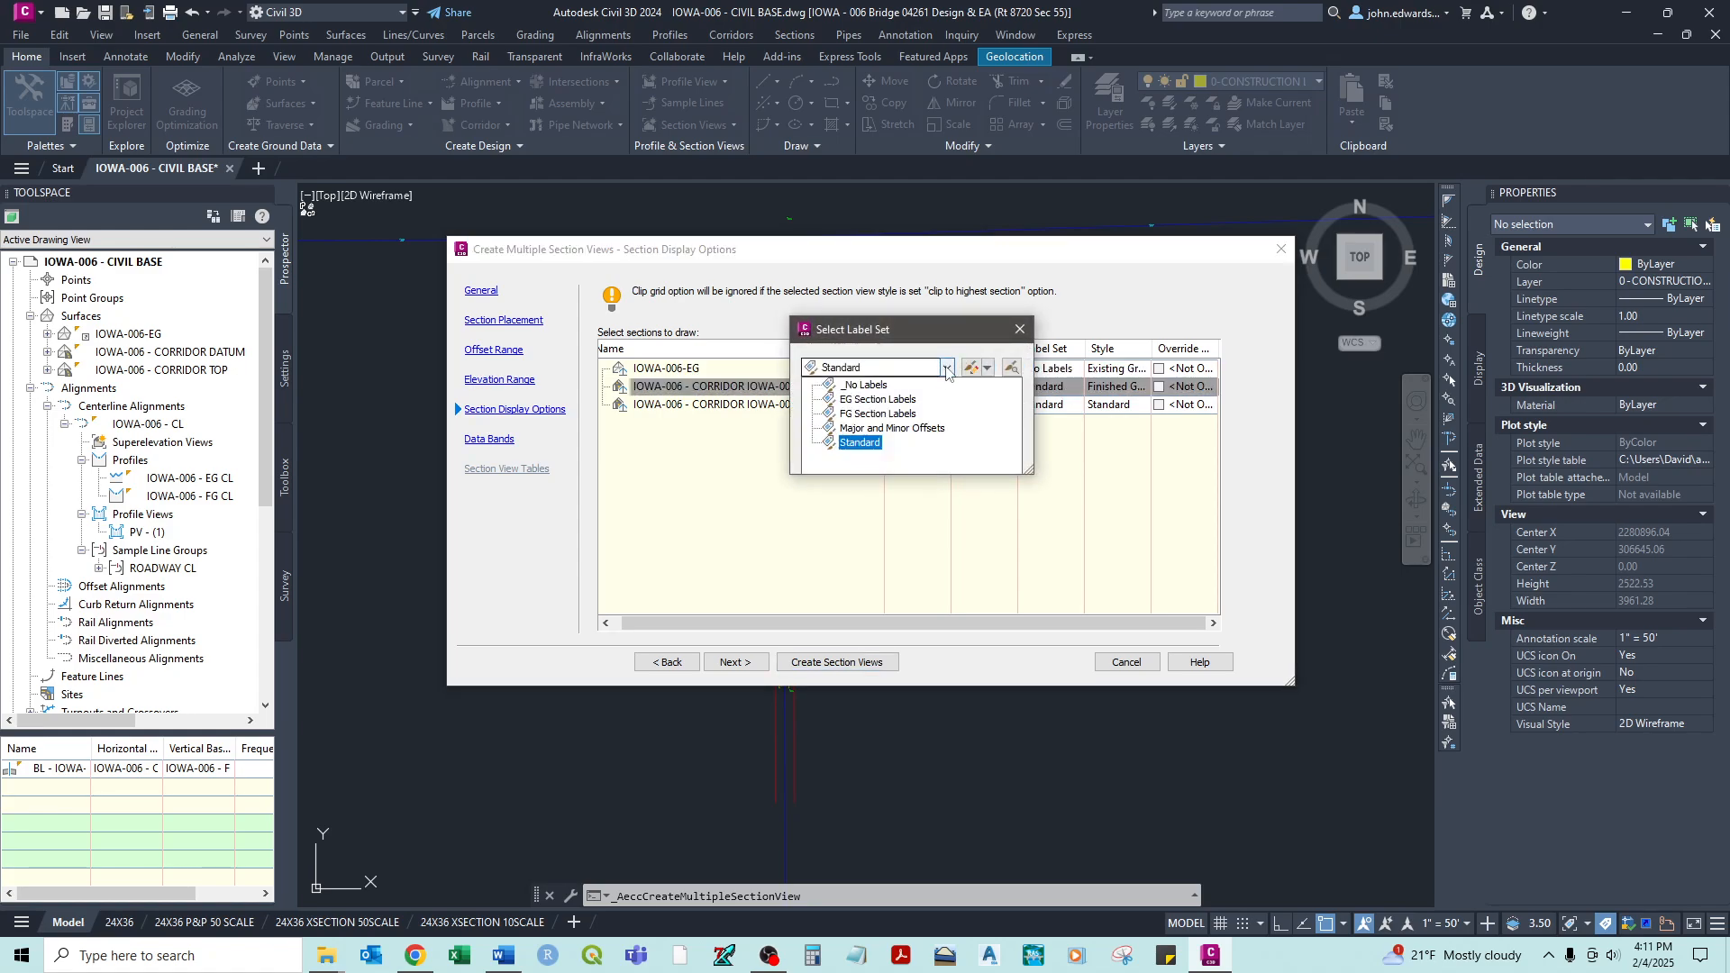
pyautogui.click(865, 398)
pyautogui.click(835, 453)
pyautogui.click(1071, 404)
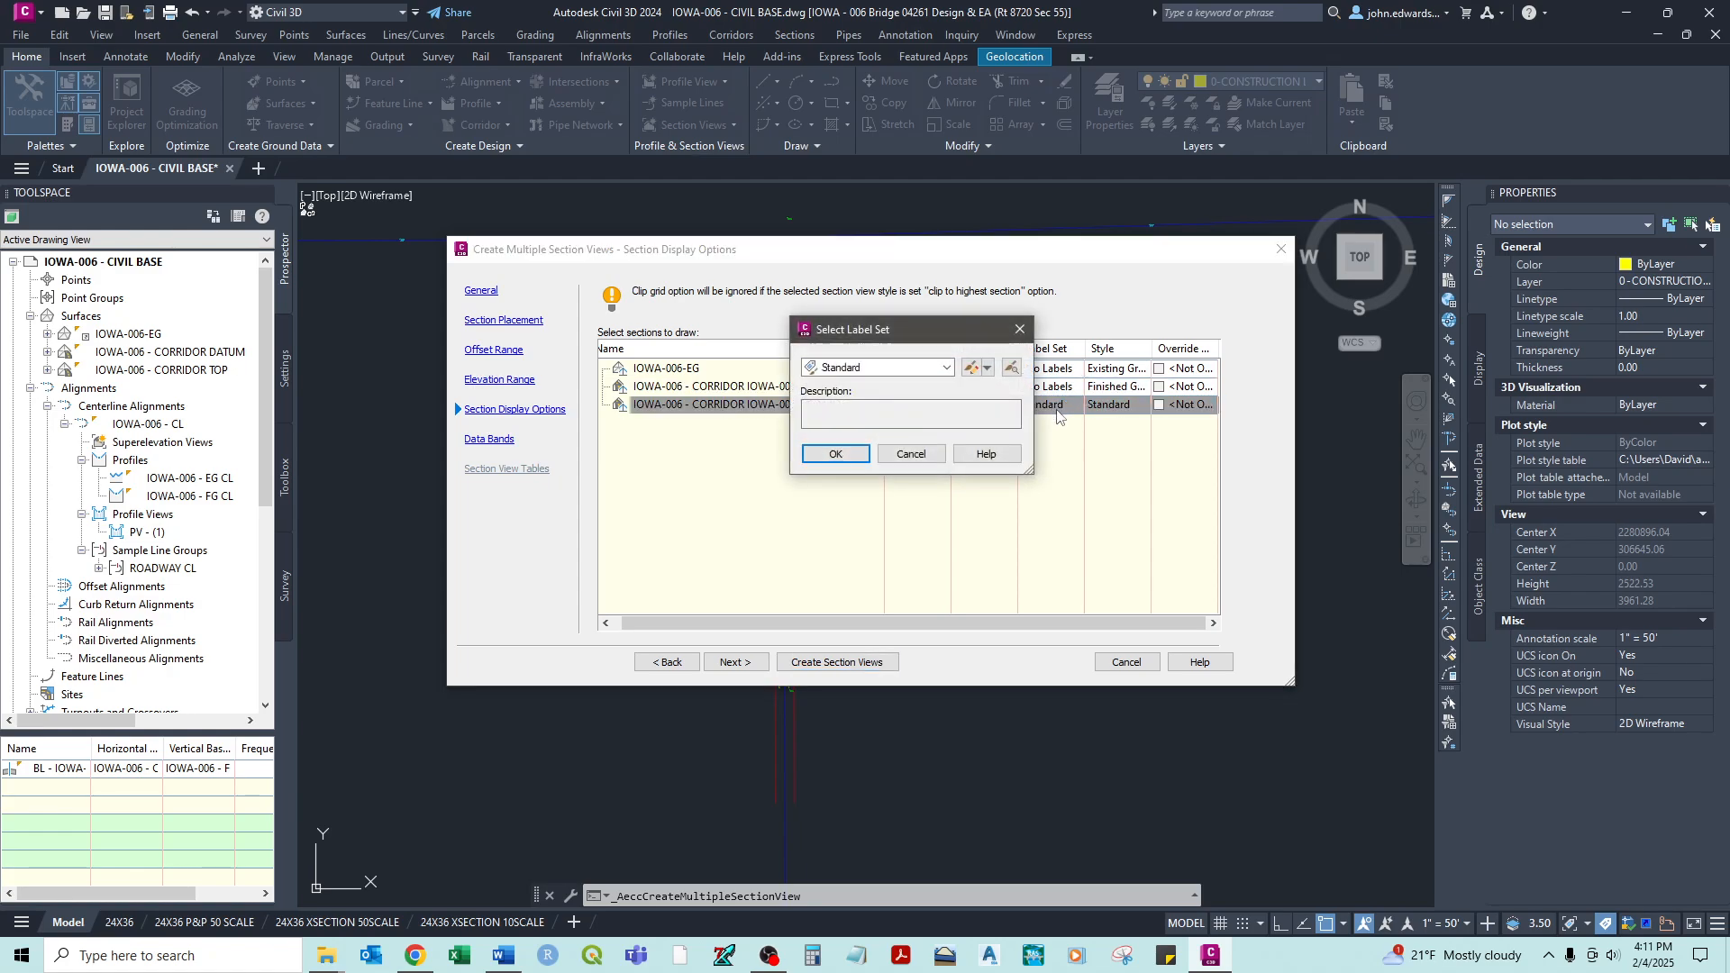
pyautogui.click(945, 368)
pyautogui.click(865, 398)
pyautogui.click(836, 453)
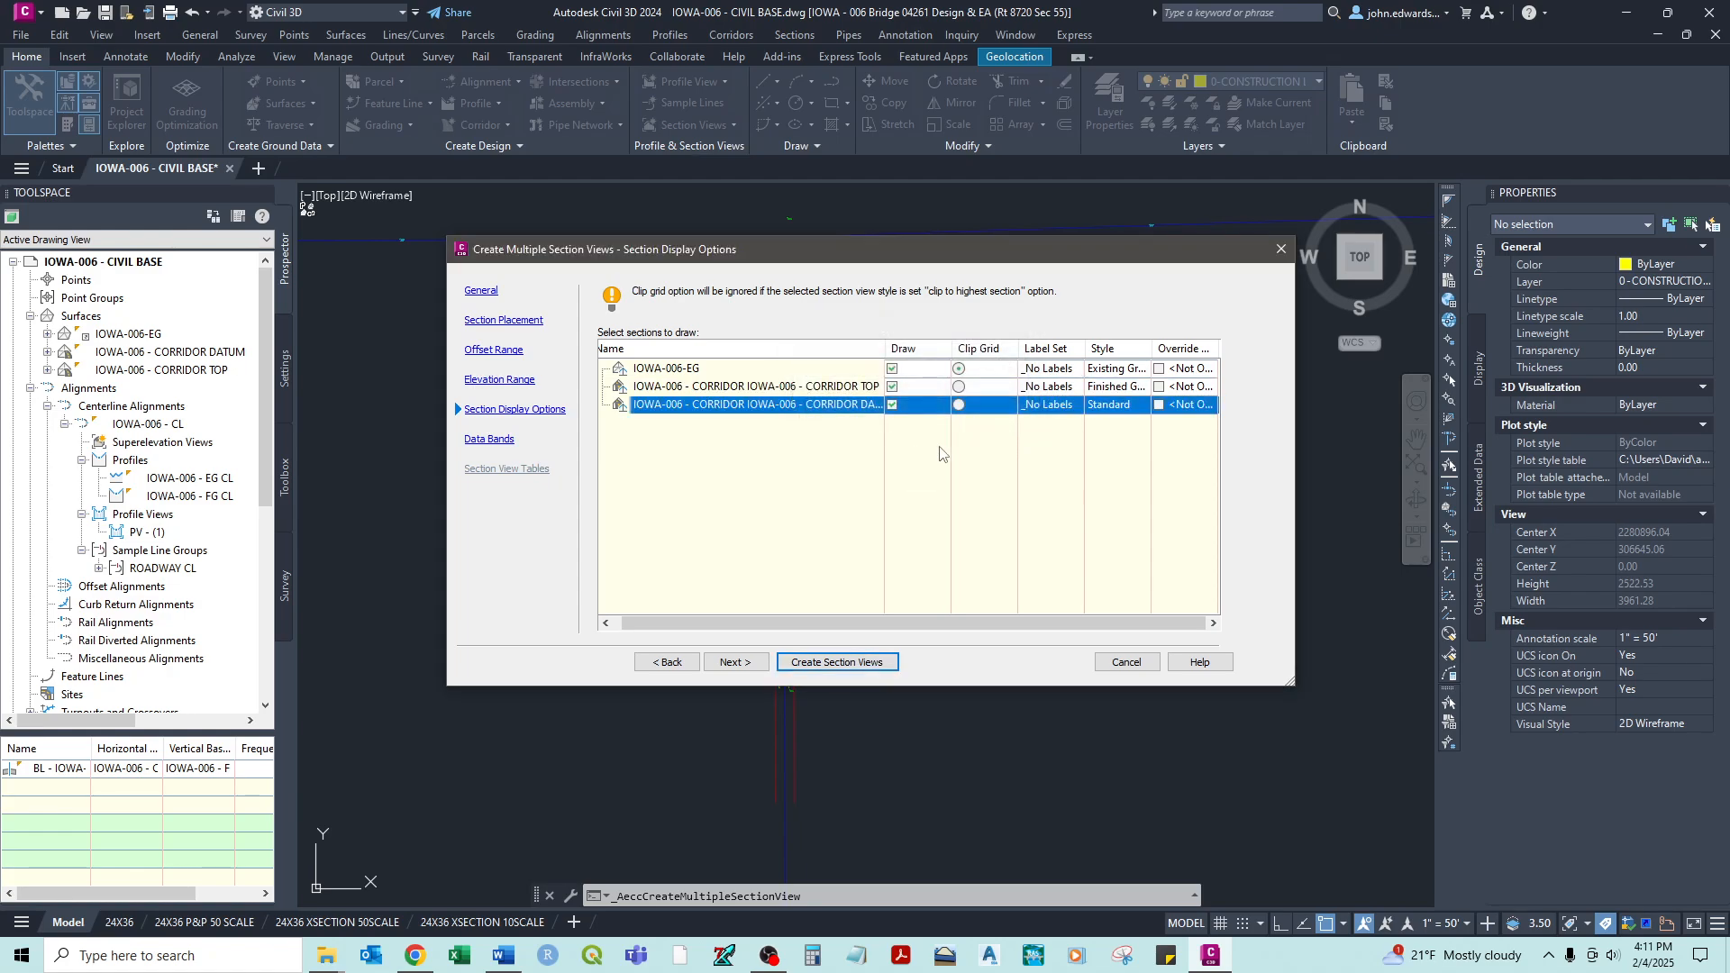
# - Resize the section list columns and check the style assigned to each section
pyautogui.moveTo(1086, 348); pyautogui.dragTo(1163, 350)
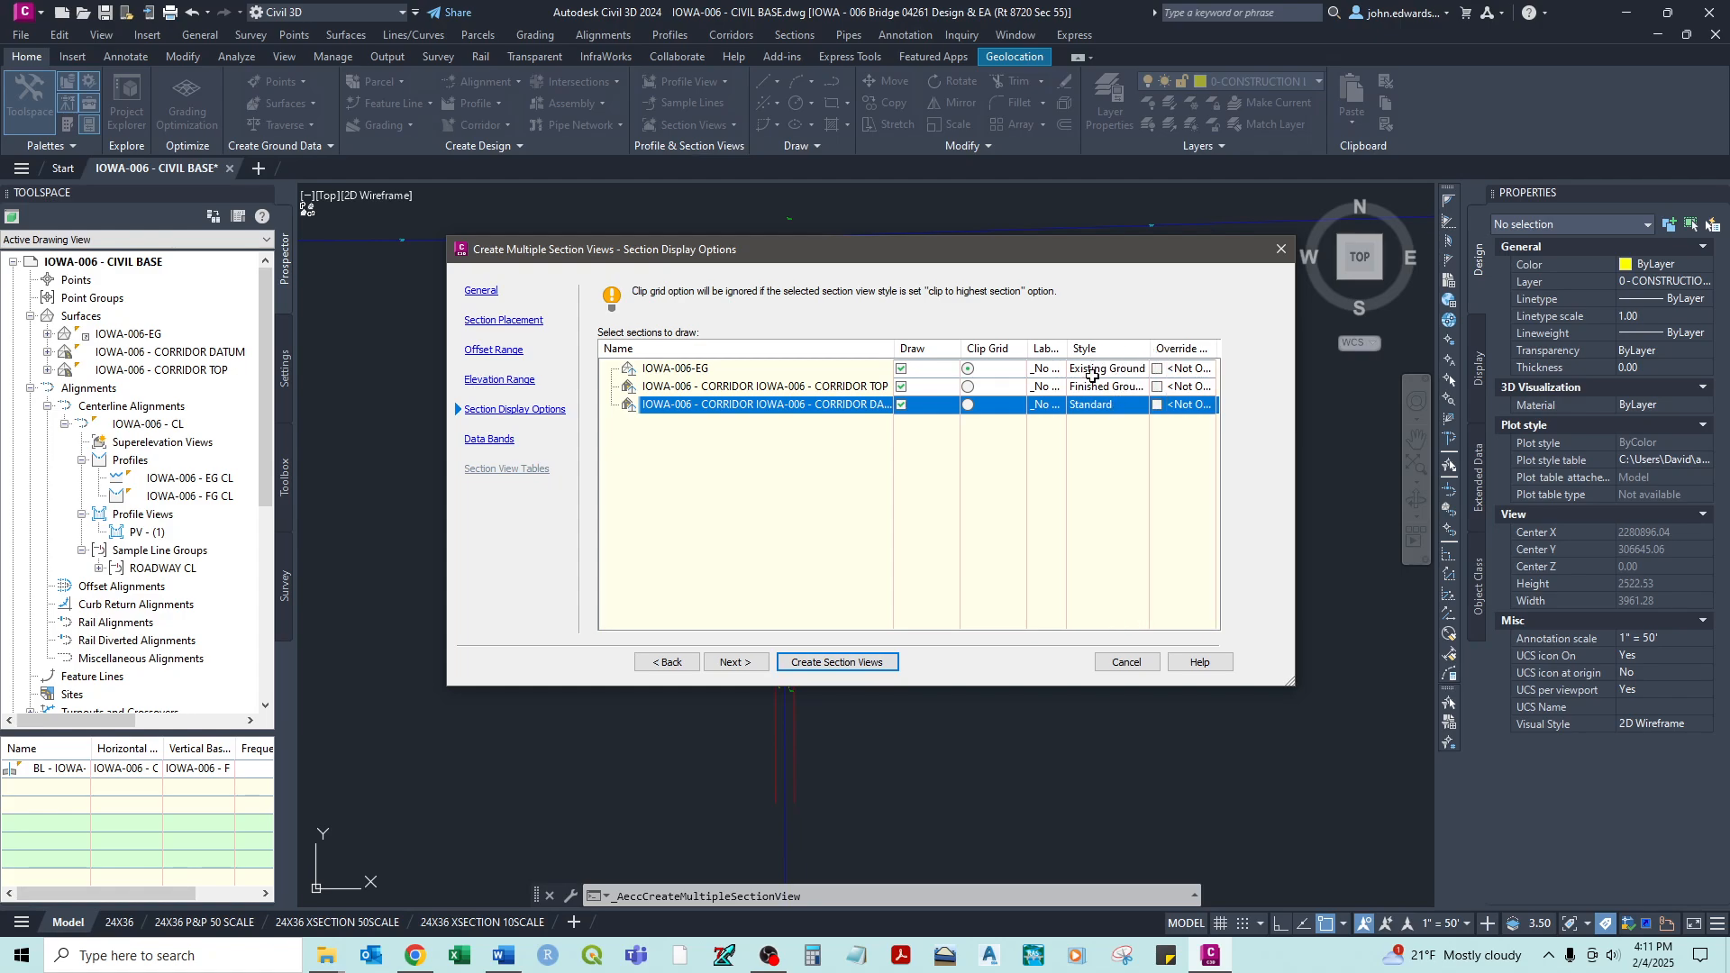
pyautogui.moveTo(892, 349); pyautogui.dragTo(771, 353)
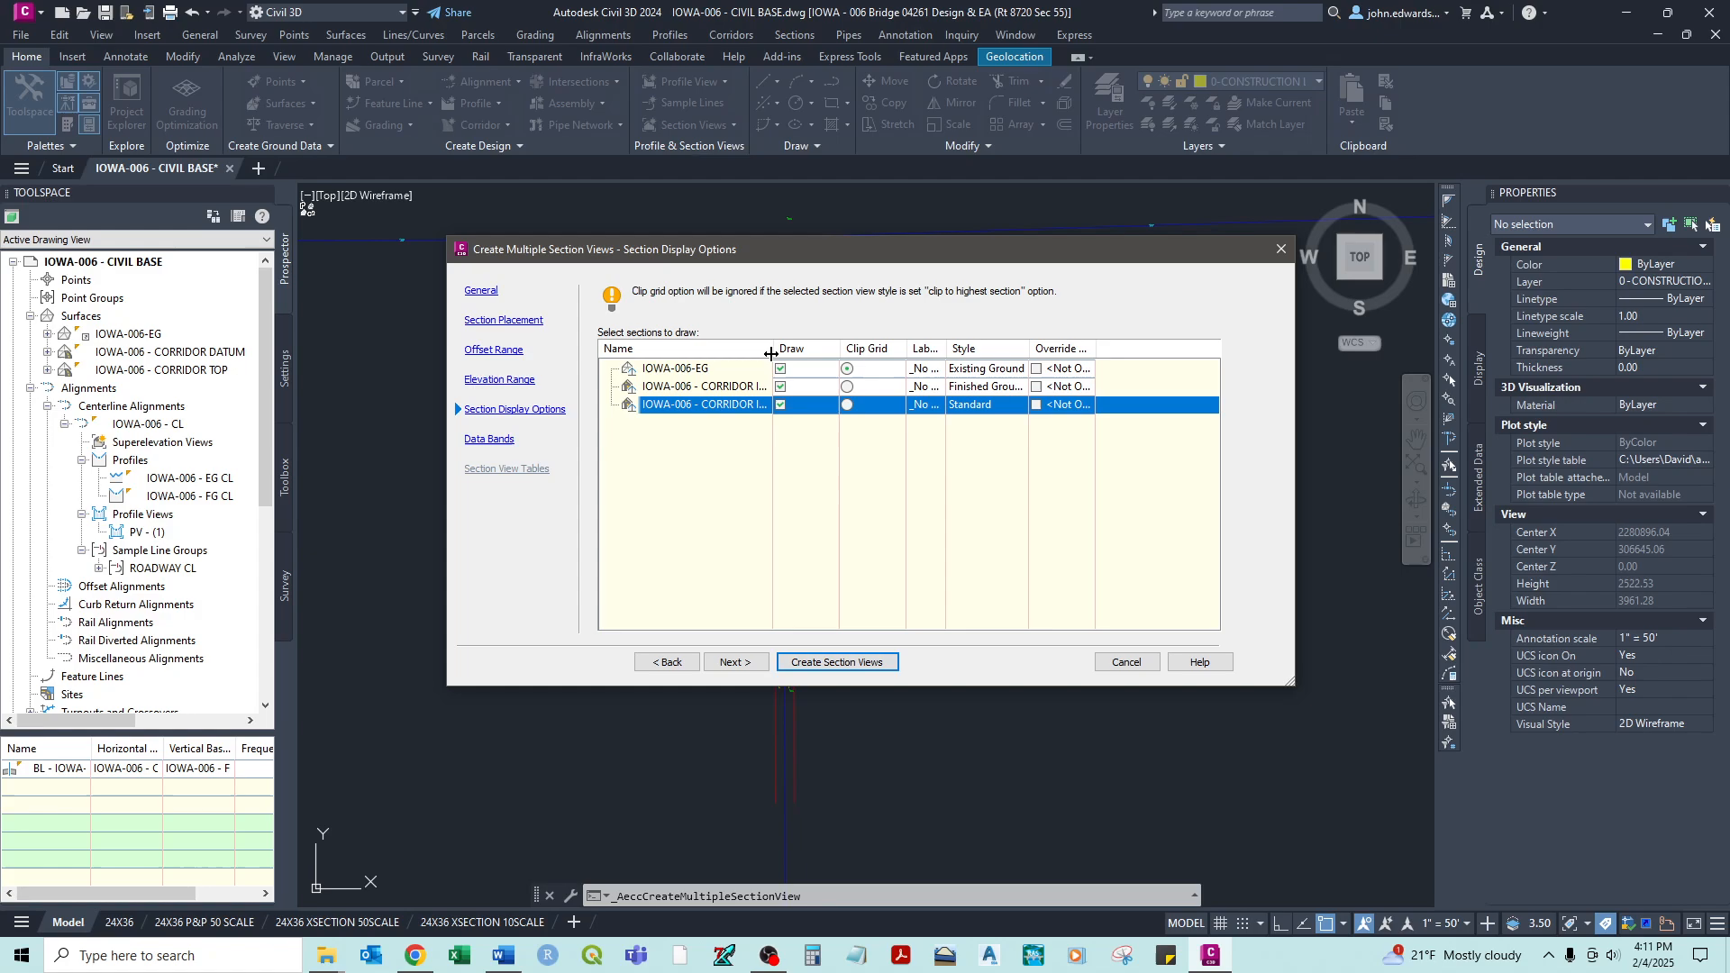
pyautogui.moveTo(960, 346); pyautogui.dragTo(984, 350)
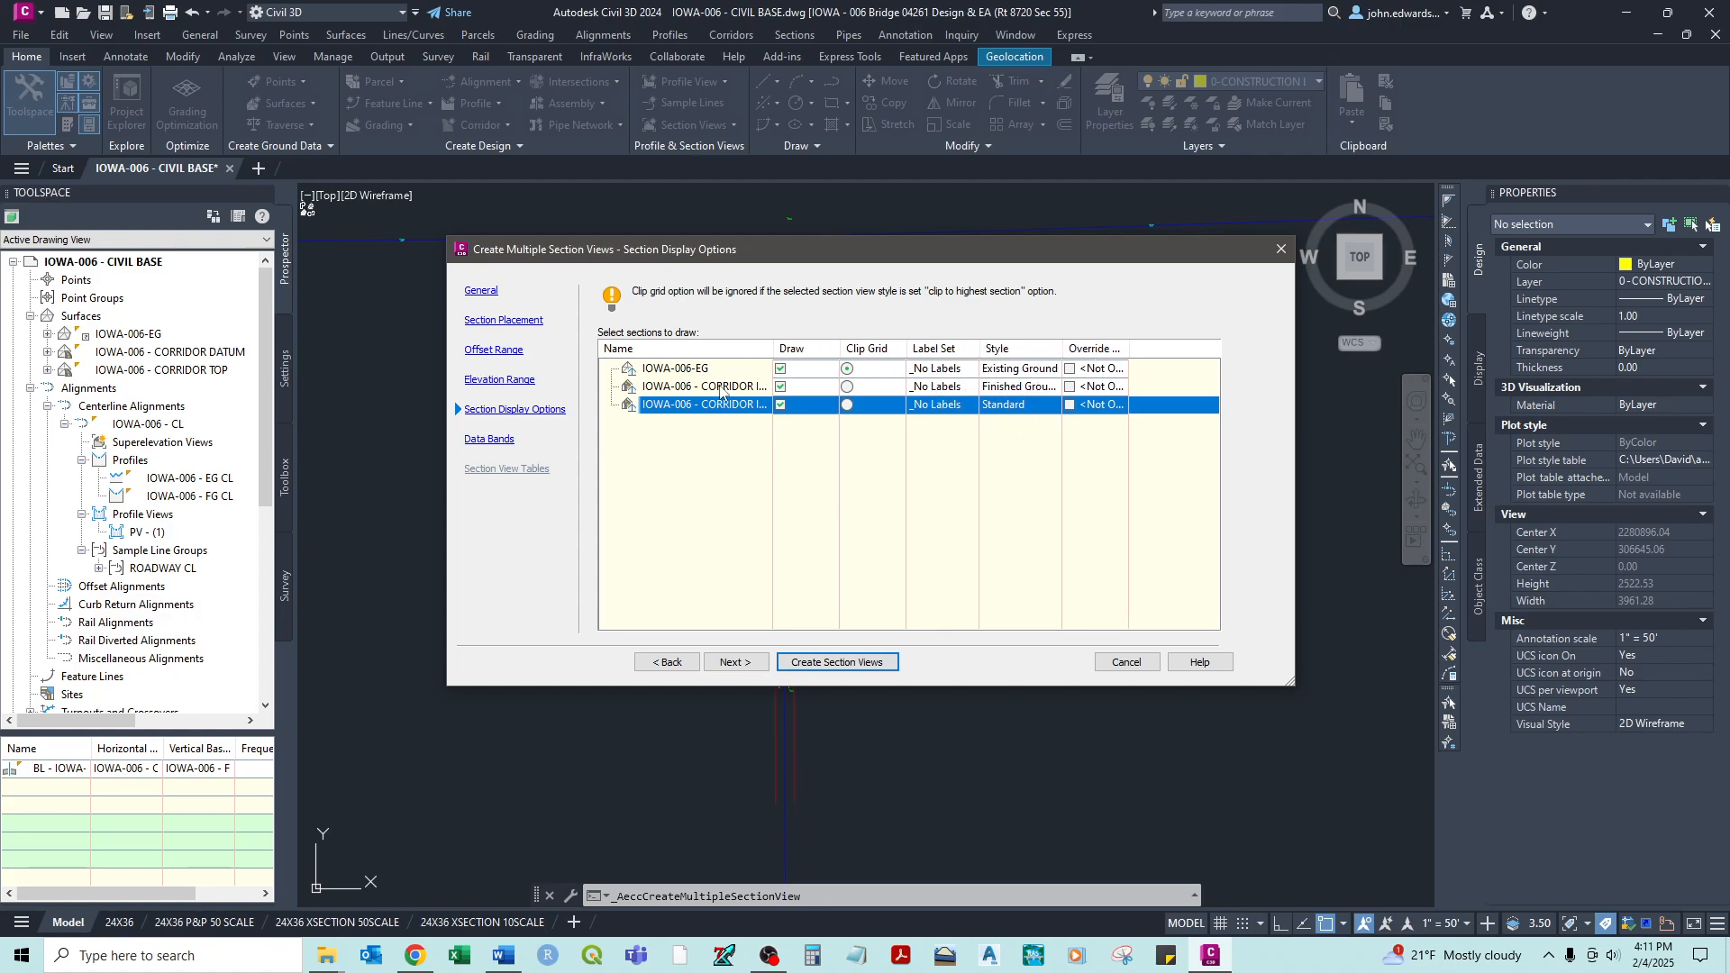
pyautogui.click(720, 391)
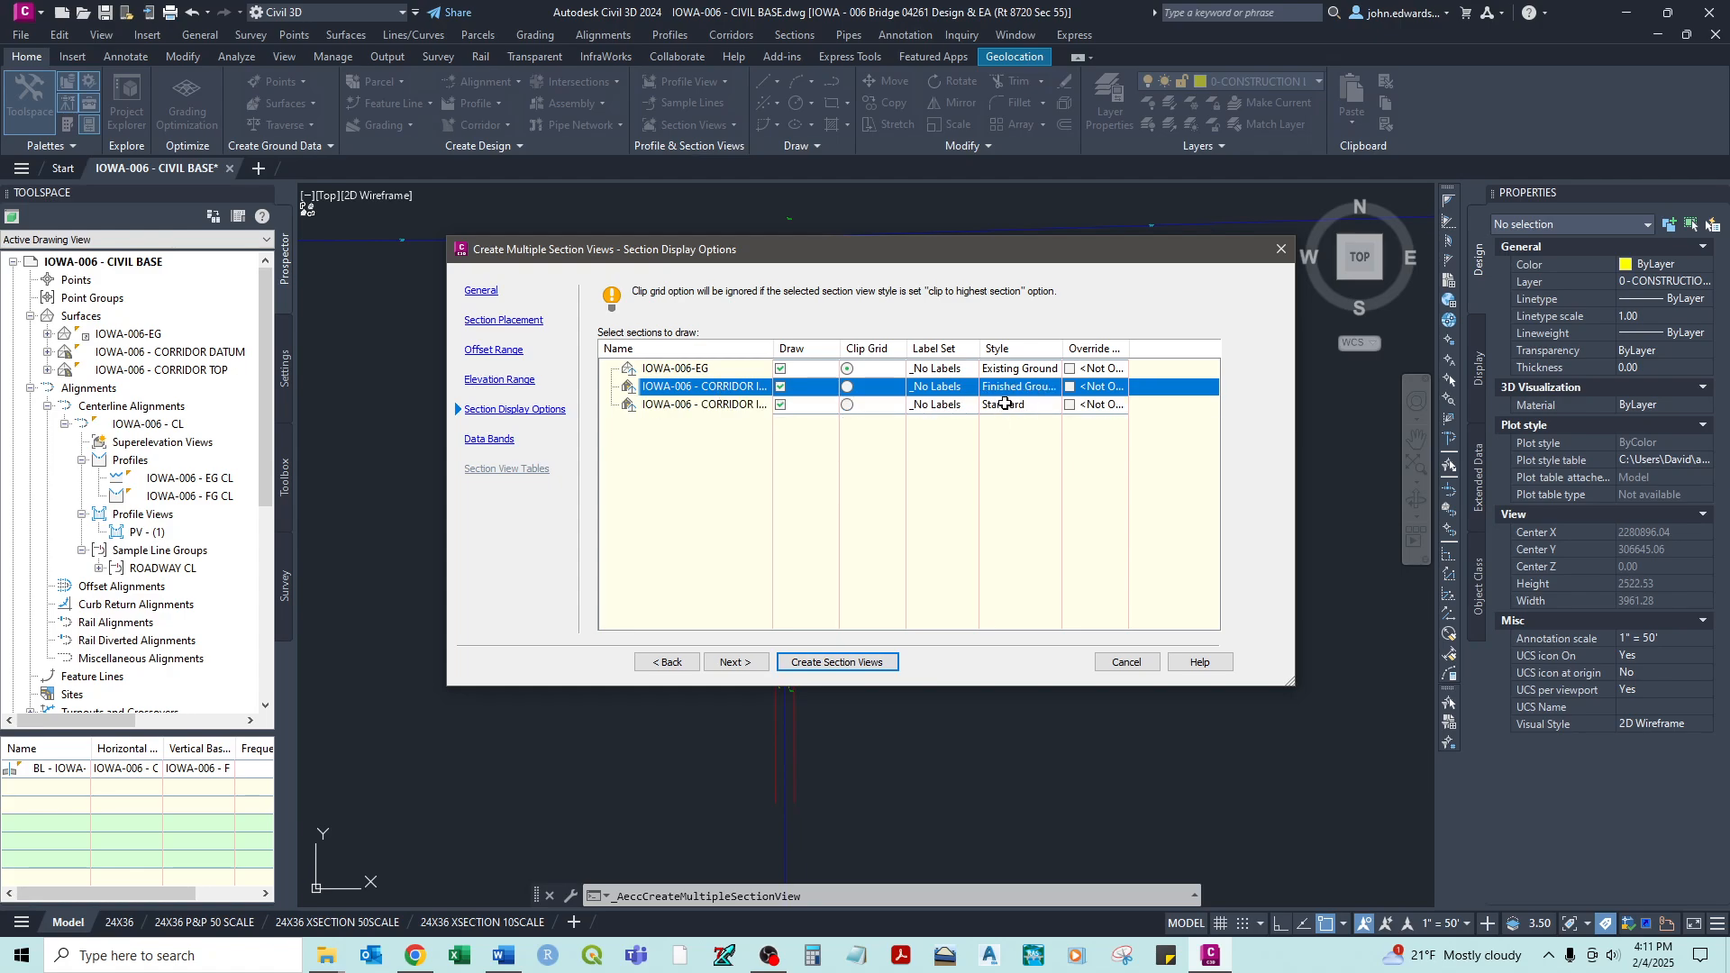
# - Continue to the data bands and set the band set to <none>
pyautogui.click(737, 663)
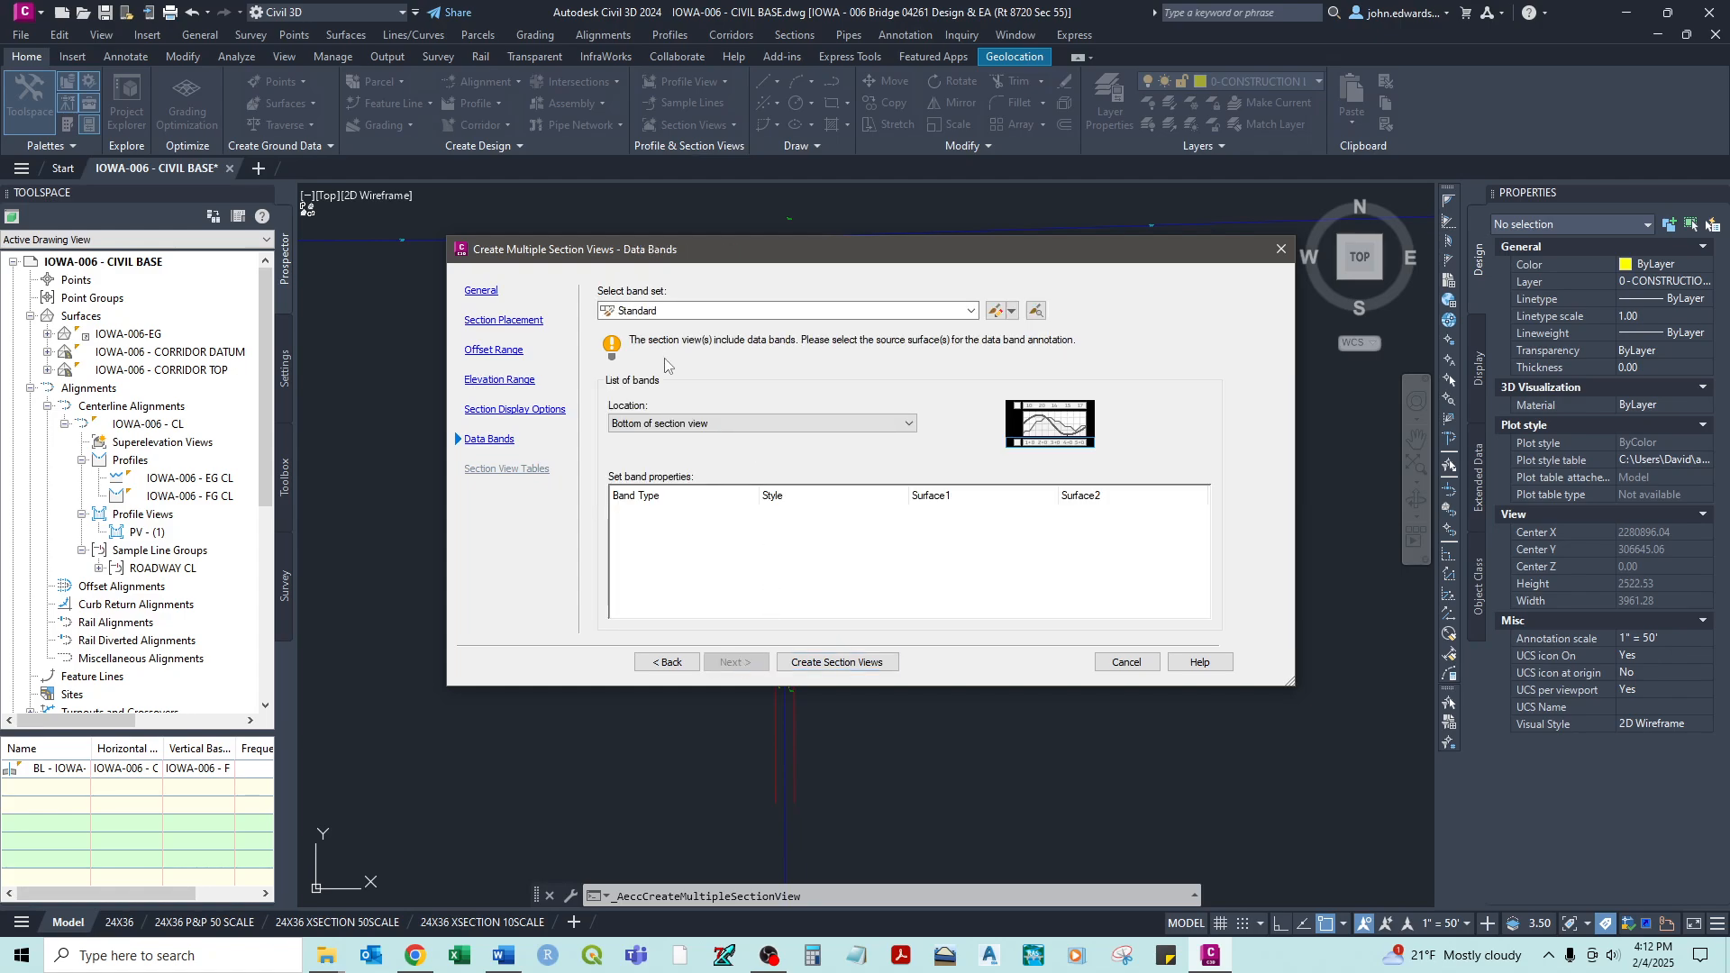
pyautogui.click(674, 311)
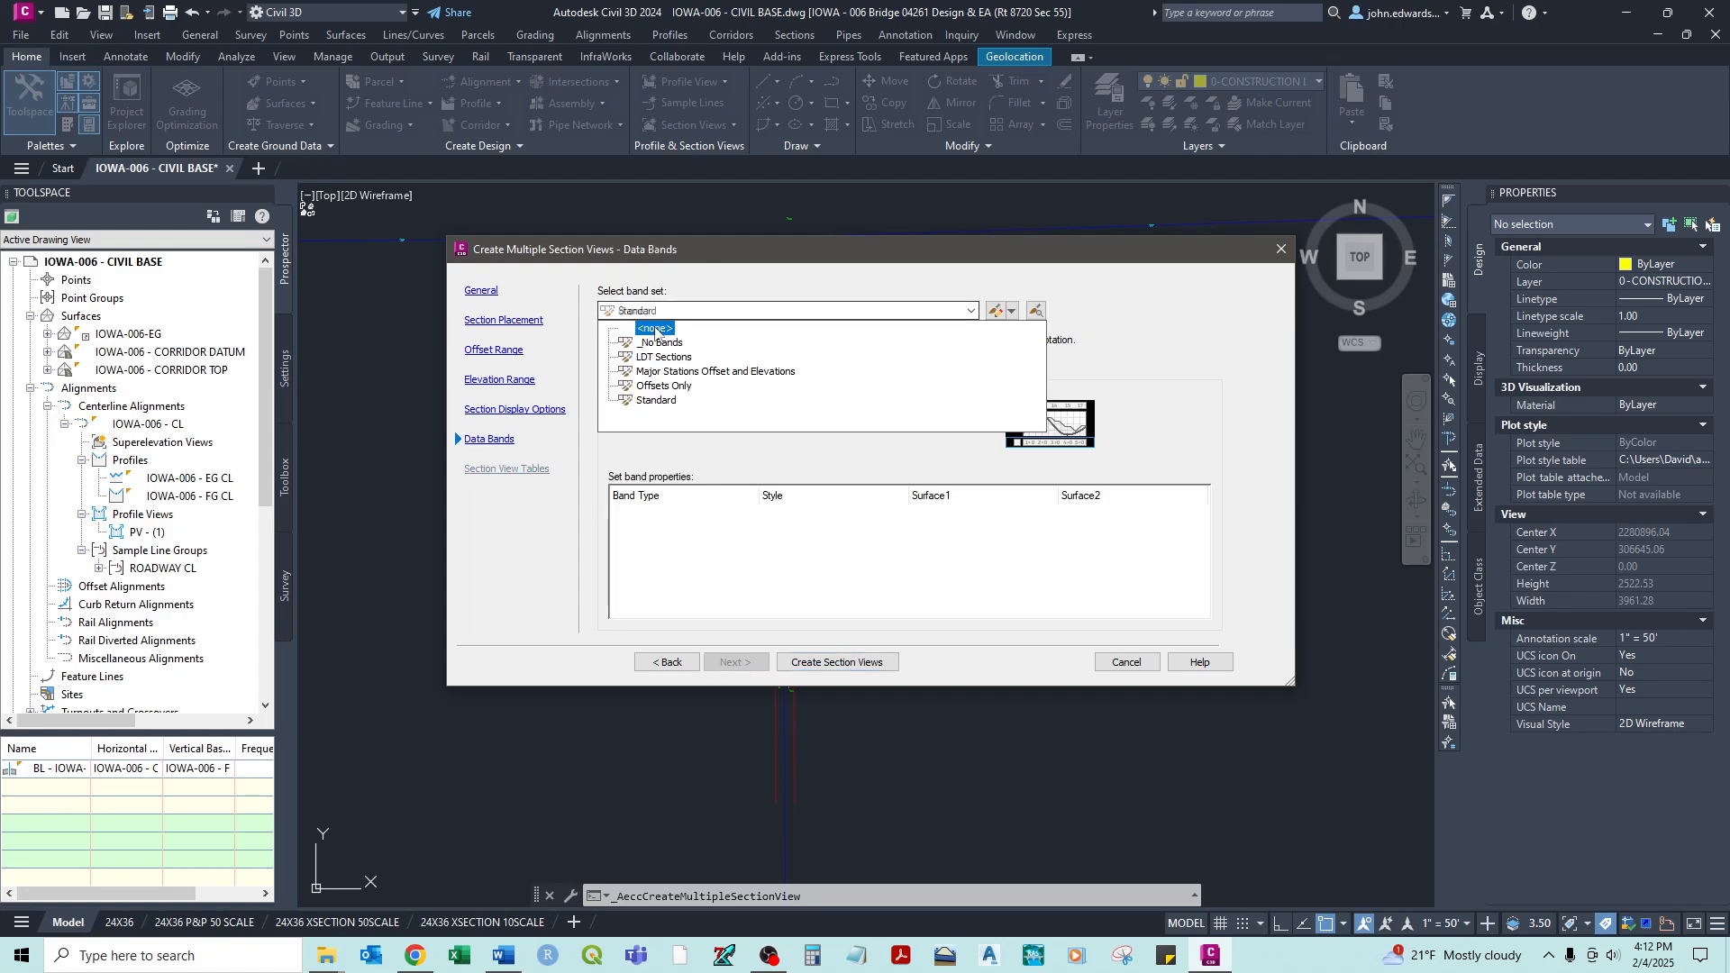
pyautogui.click(654, 328)
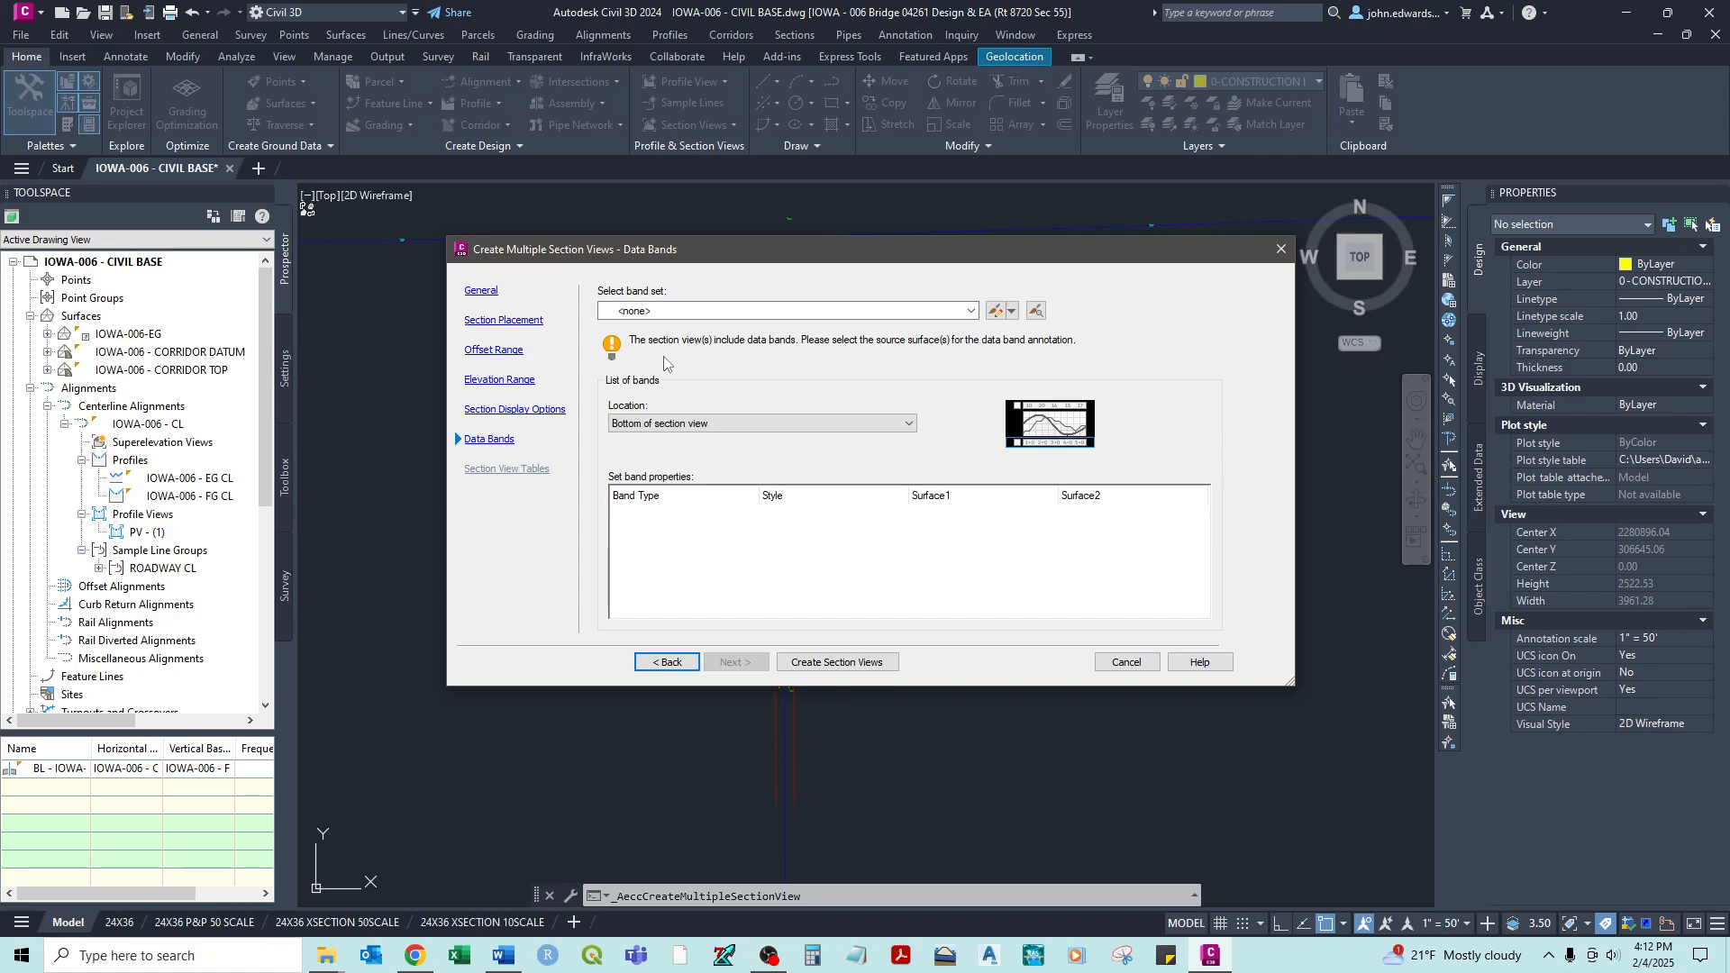
# - Create the section views and place their origin in the empty area to the right of the profile view
pyautogui.click(851, 665)
pyautogui.moveTo(941, 544)
pyautogui.mouseDown(button='middle')
pyautogui.moveTo(757, 537)
pyautogui.moveTo(811, 556)
pyautogui.moveTo(618, 506)
pyautogui.mouseUp(button='middle')
pyautogui.scroll(-2, 758, 537)
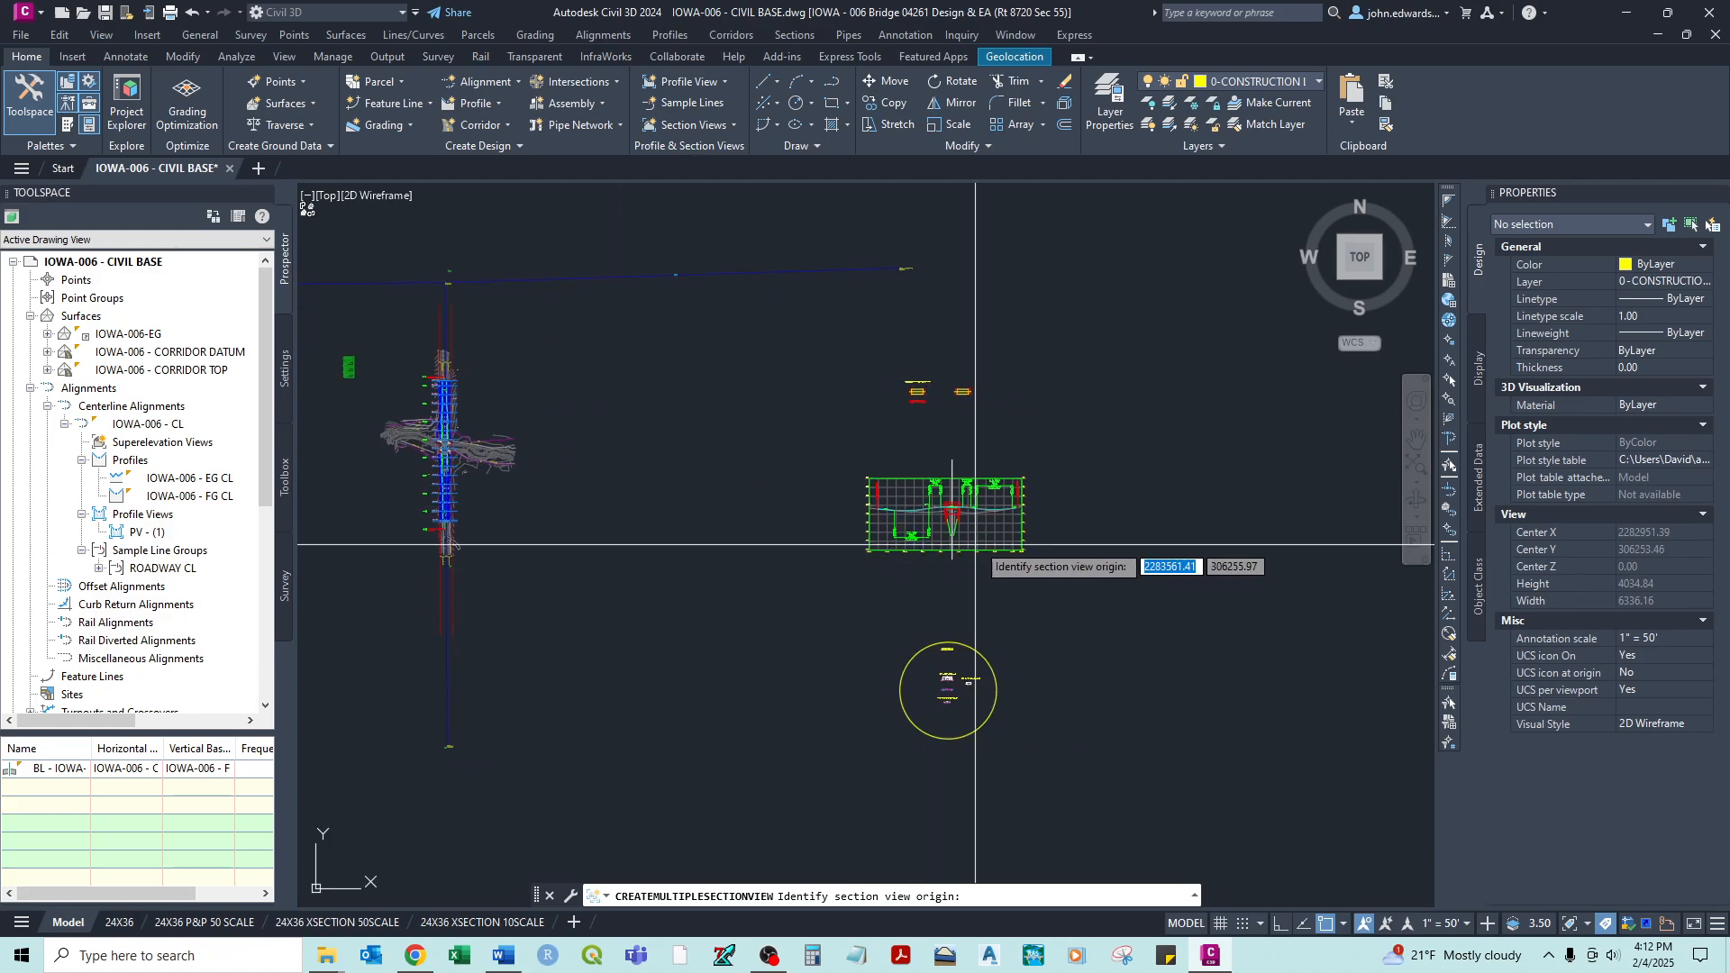
pyautogui.moveTo(979, 502); pyautogui.dragTo(706, 478, button='middle')
pyautogui.moveTo(985, 493); pyautogui.dragTo(848, 531, button='middle')
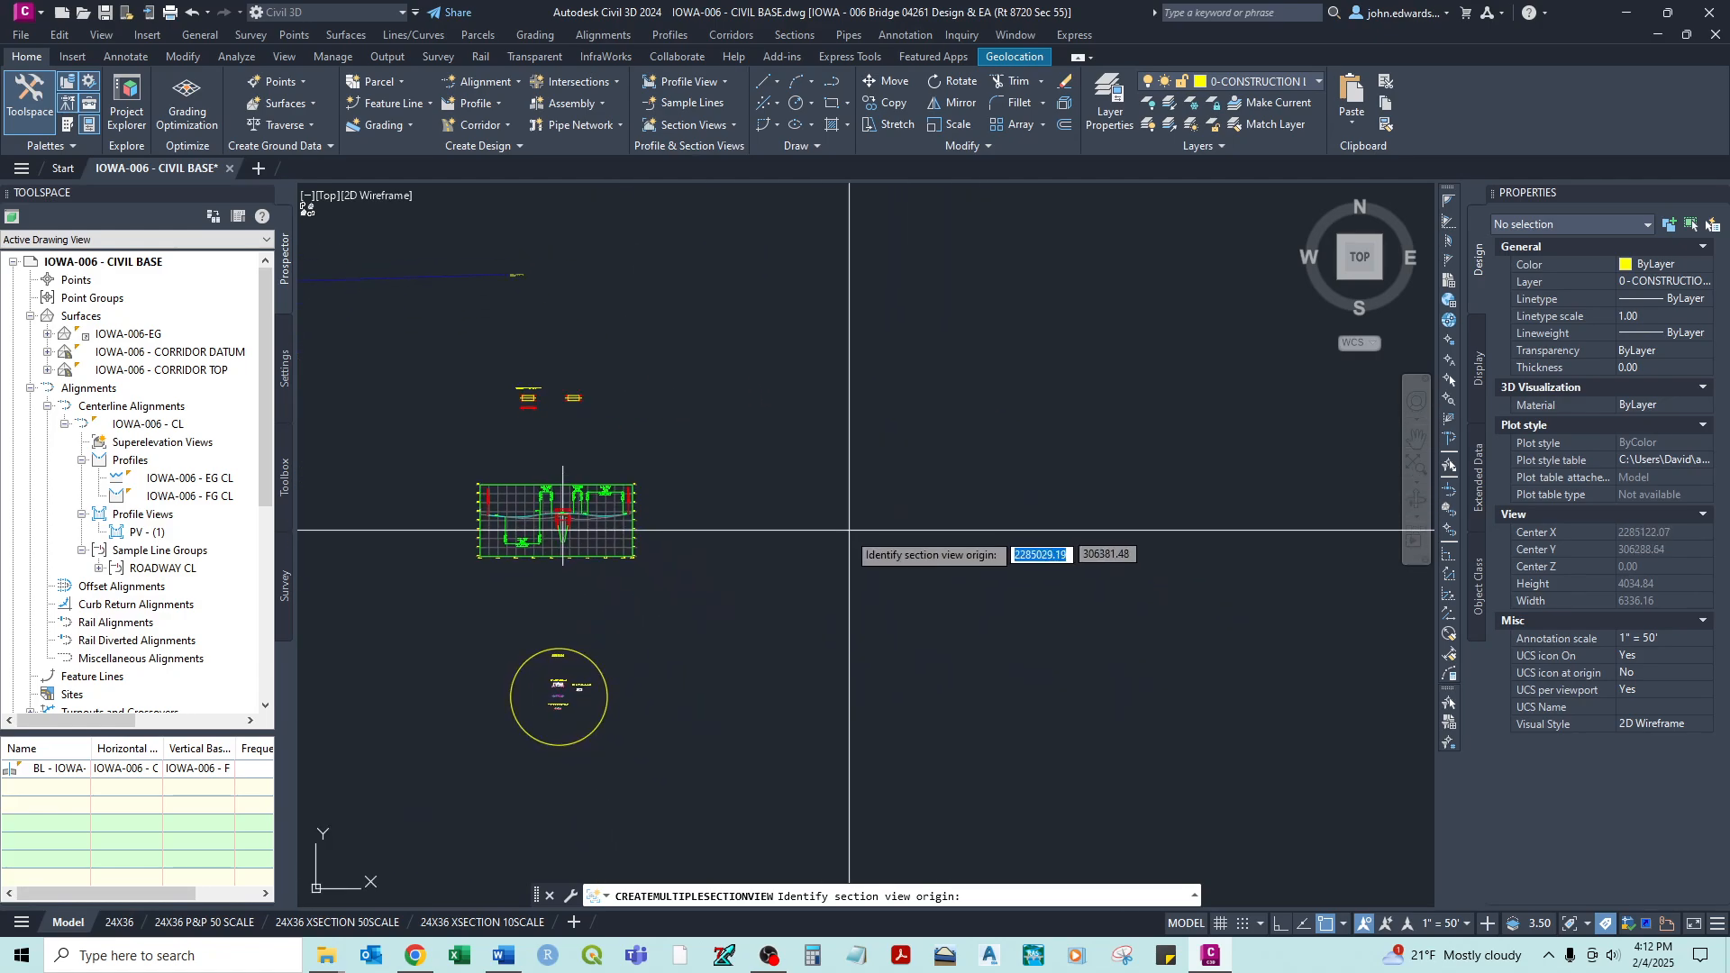
pyautogui.click(779, 559)
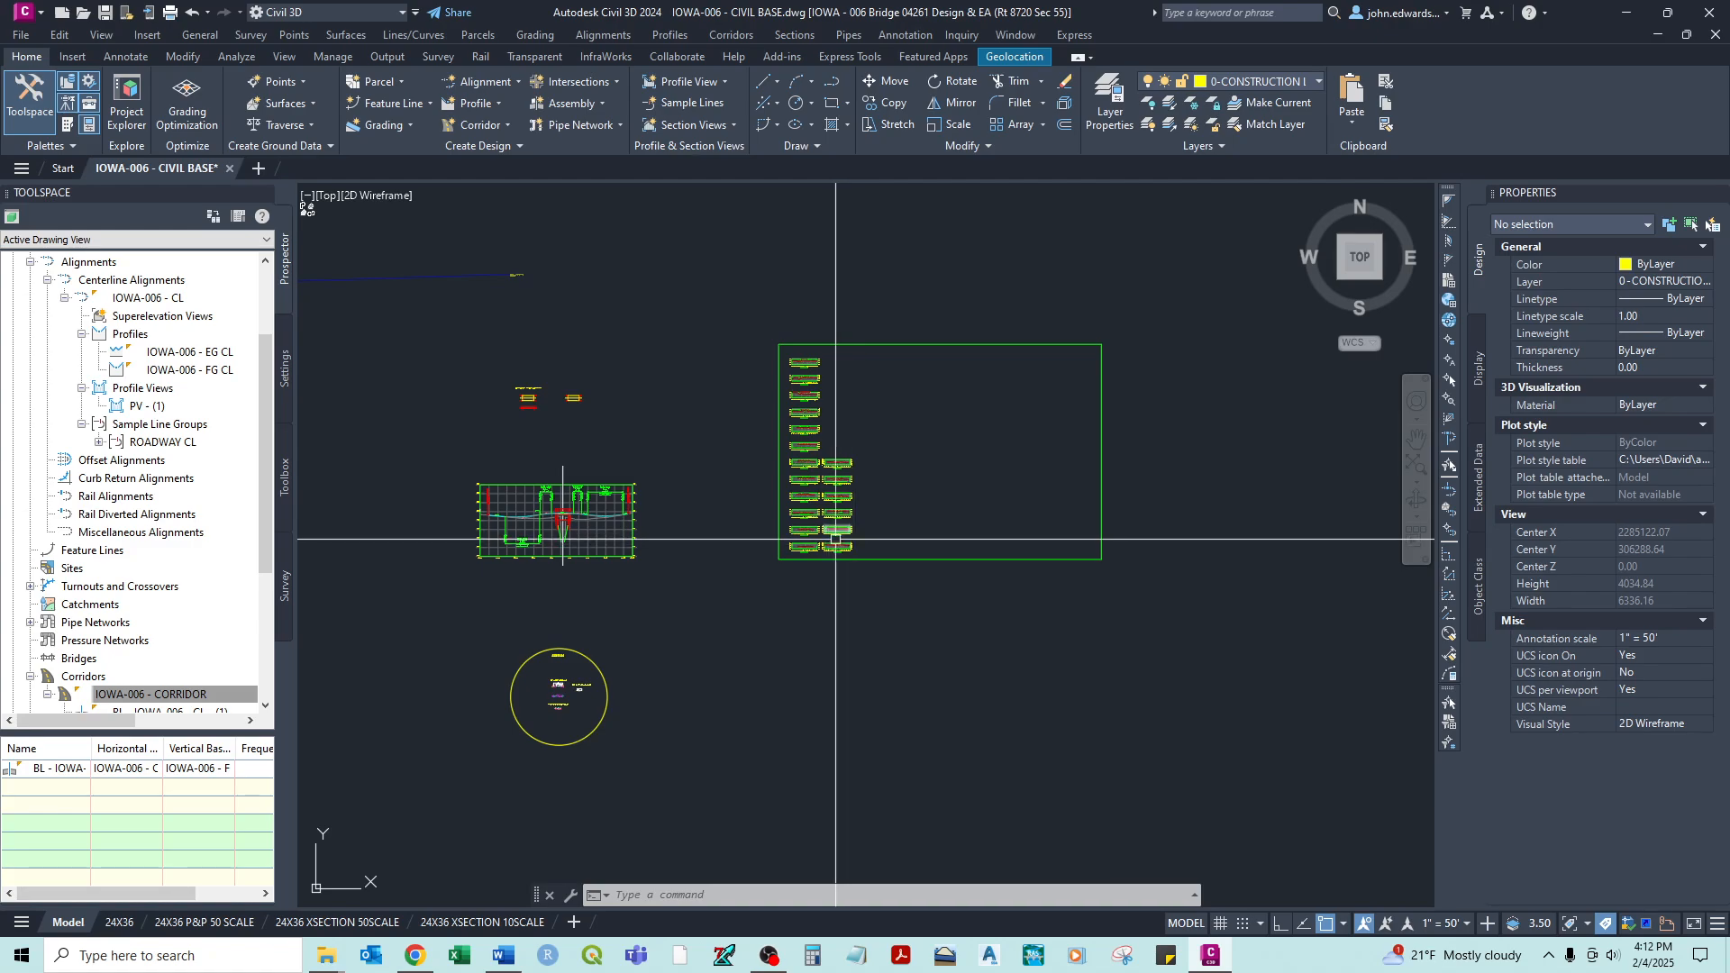
# - Examine the new section views, including station 10+43.26, and their arrangement within the sheet outline
pyautogui.scroll(8, 822, 533)
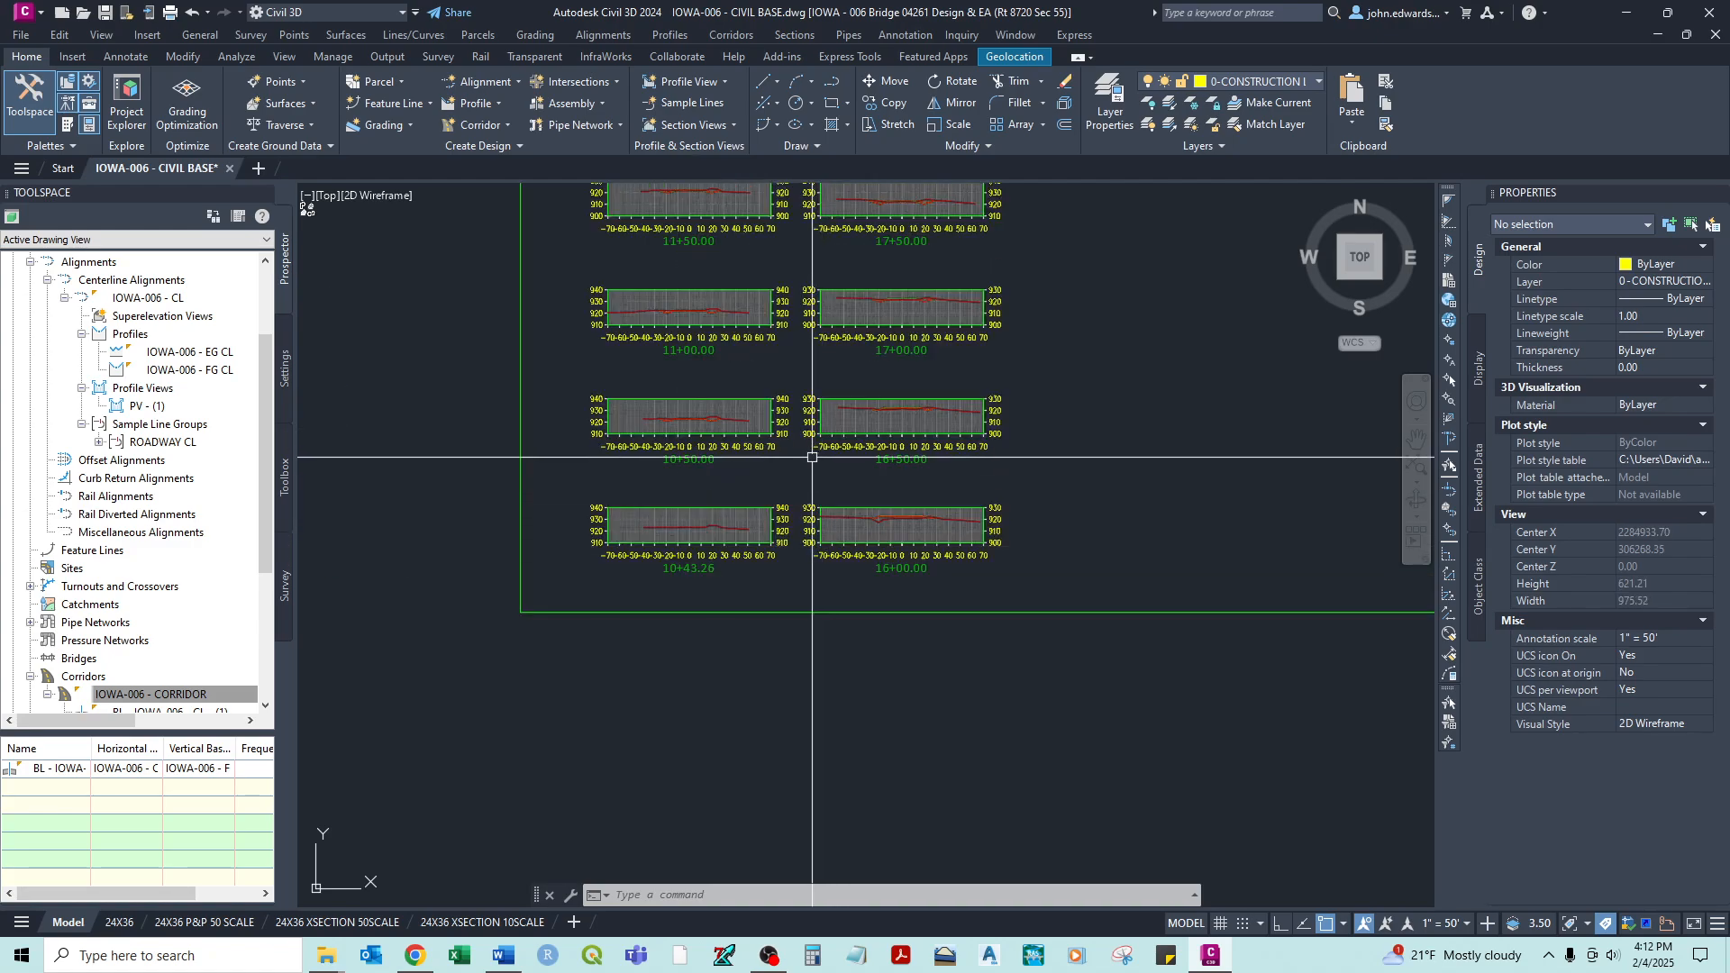
pyautogui.scroll(-7, 812, 457)
pyautogui.scroll(1, 805, 541)
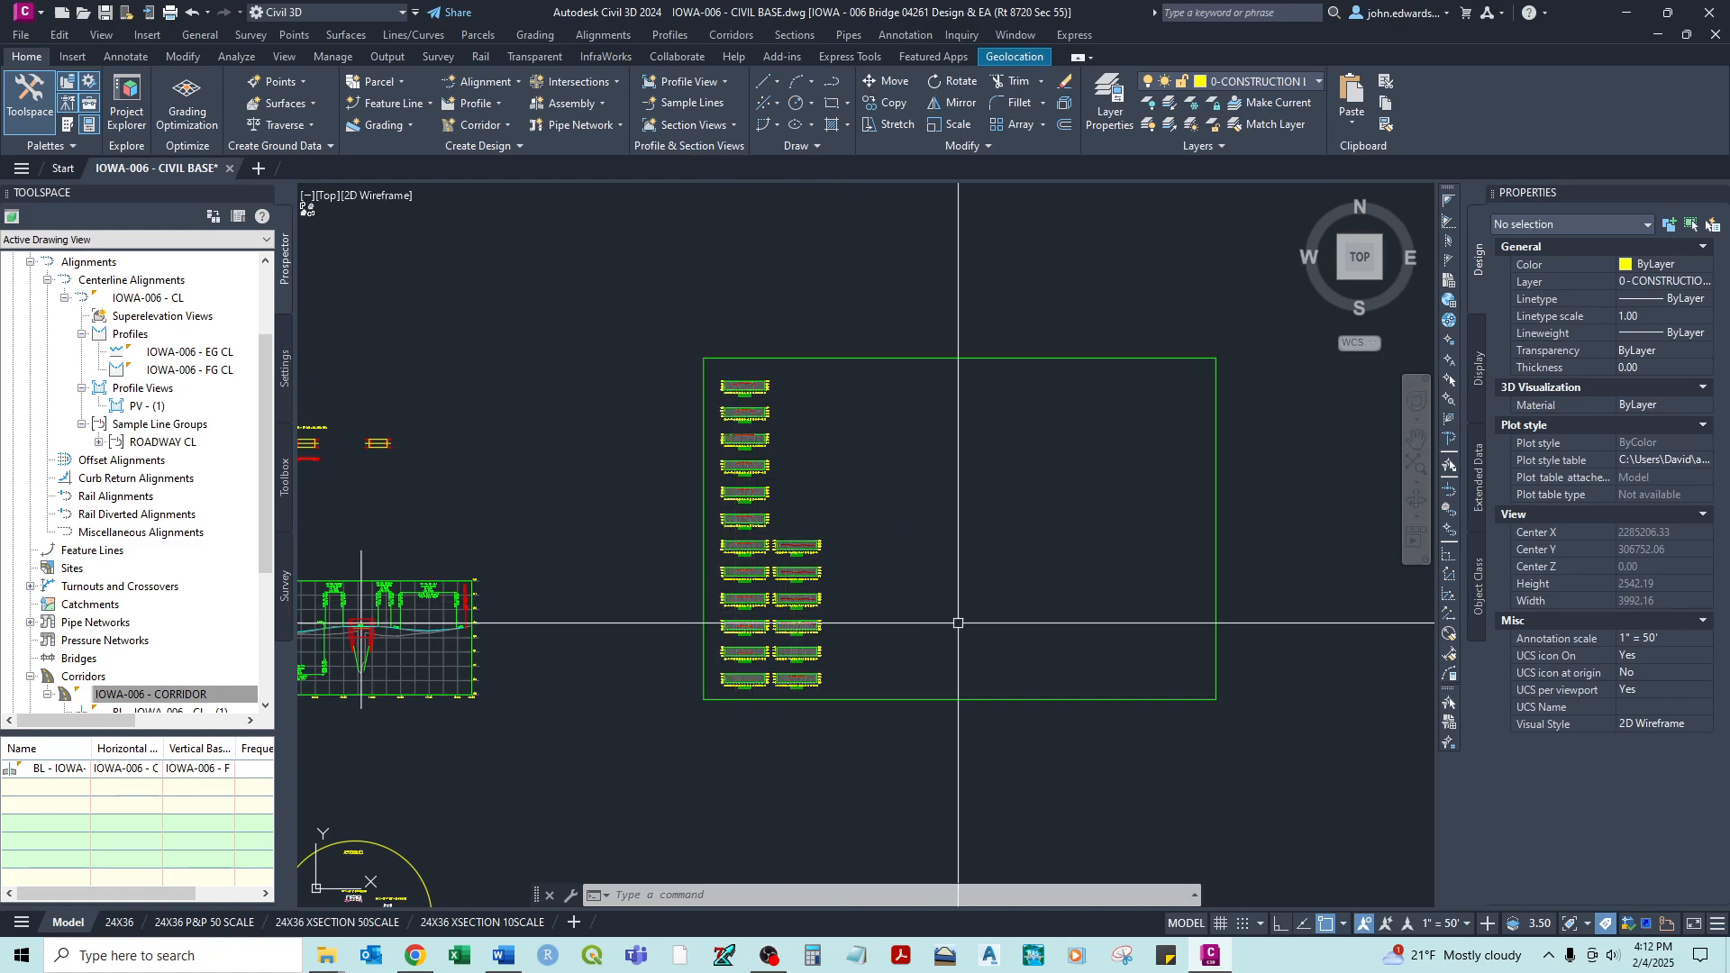
pyautogui.scroll(6, 784, 695)
pyautogui.scroll(-1, 669, 645)
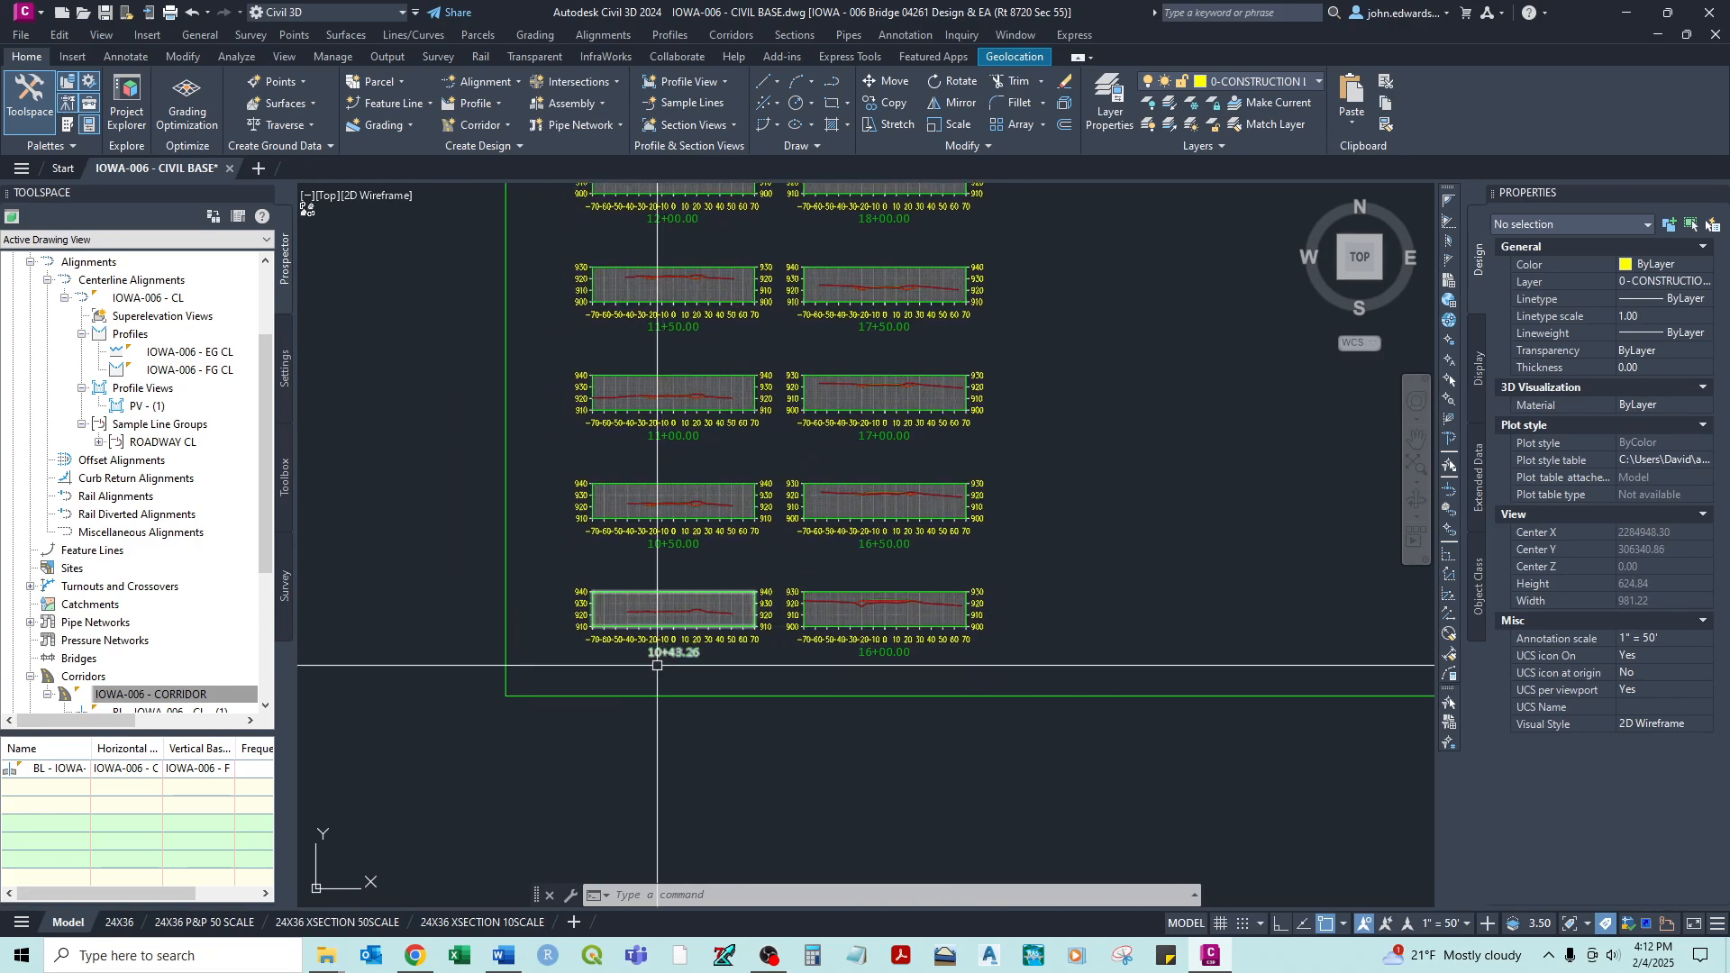
pyautogui.scroll(7, 613, 475)
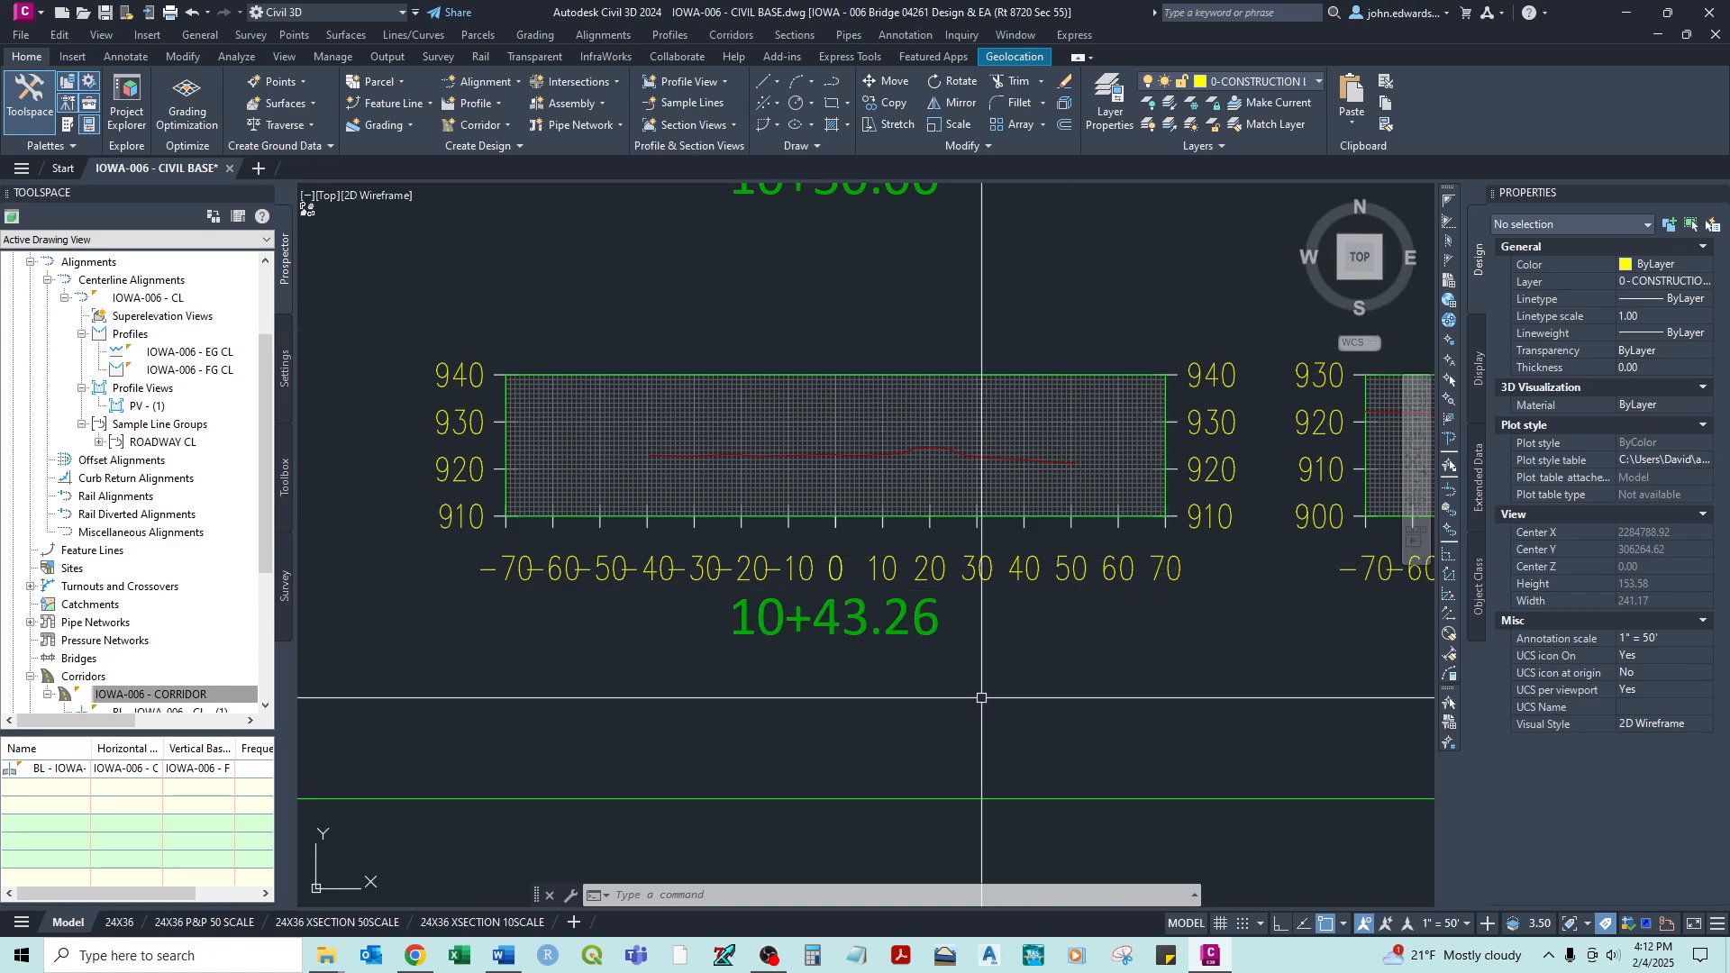
pyautogui.scroll(-7, 924, 671)
pyautogui.moveTo(928, 649); pyautogui.dragTo(816, 768, button='middle')
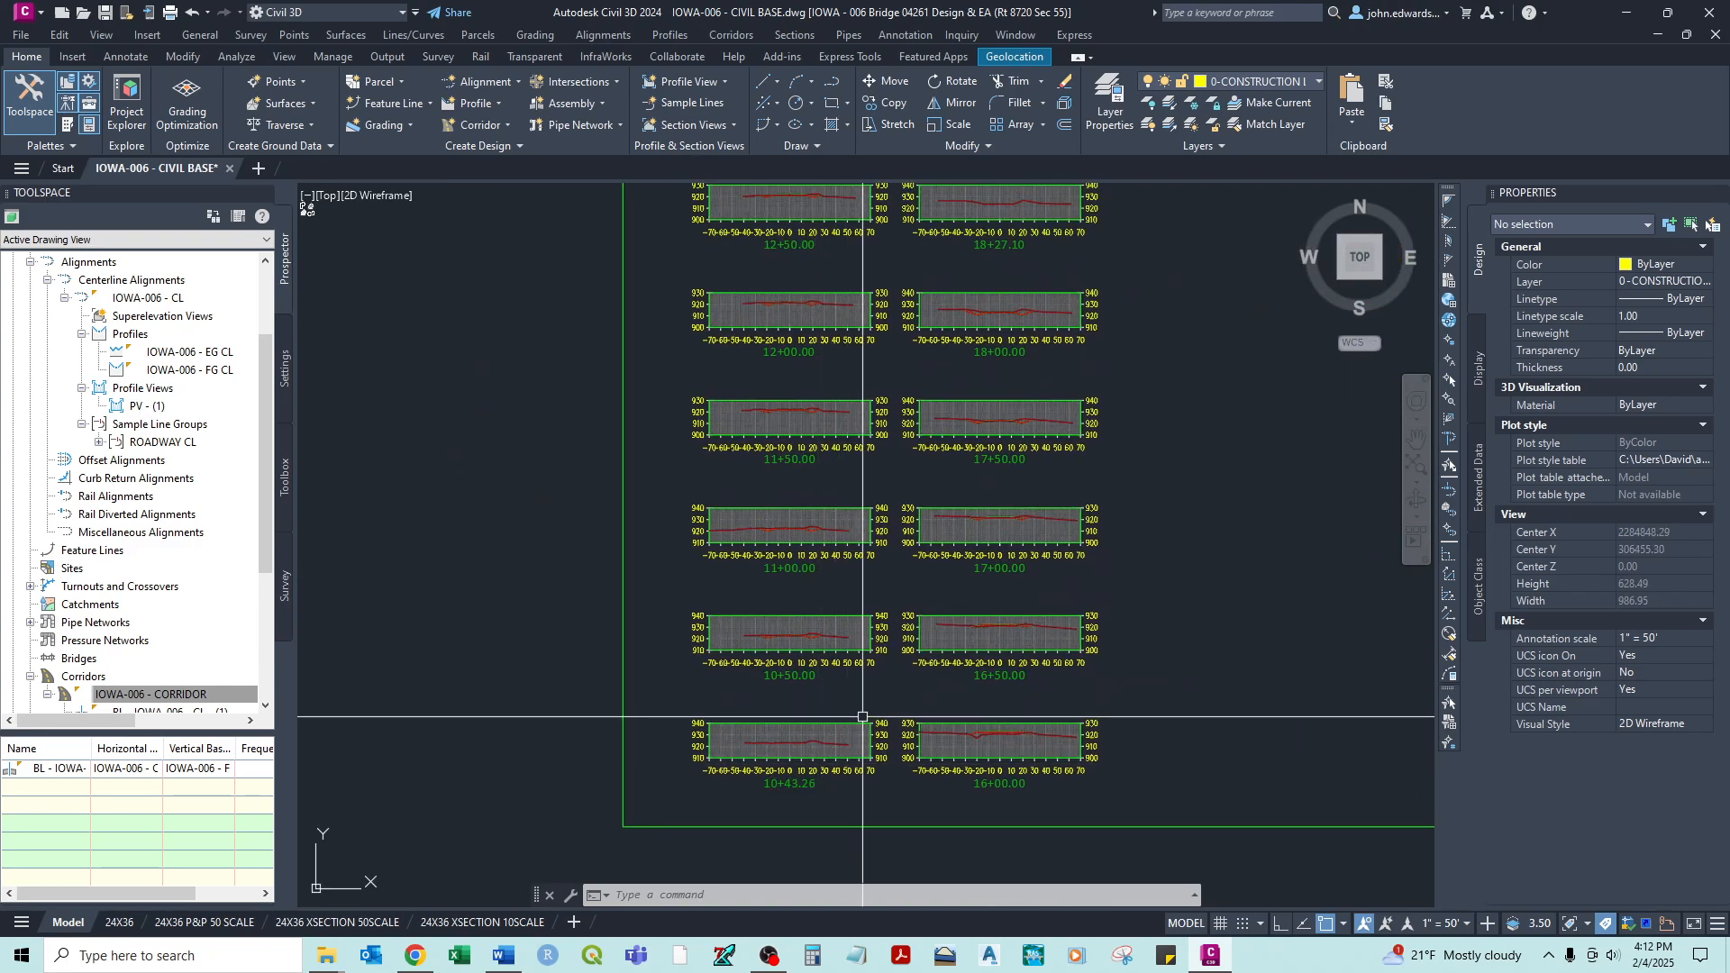
pyautogui.scroll(-2, 895, 699)
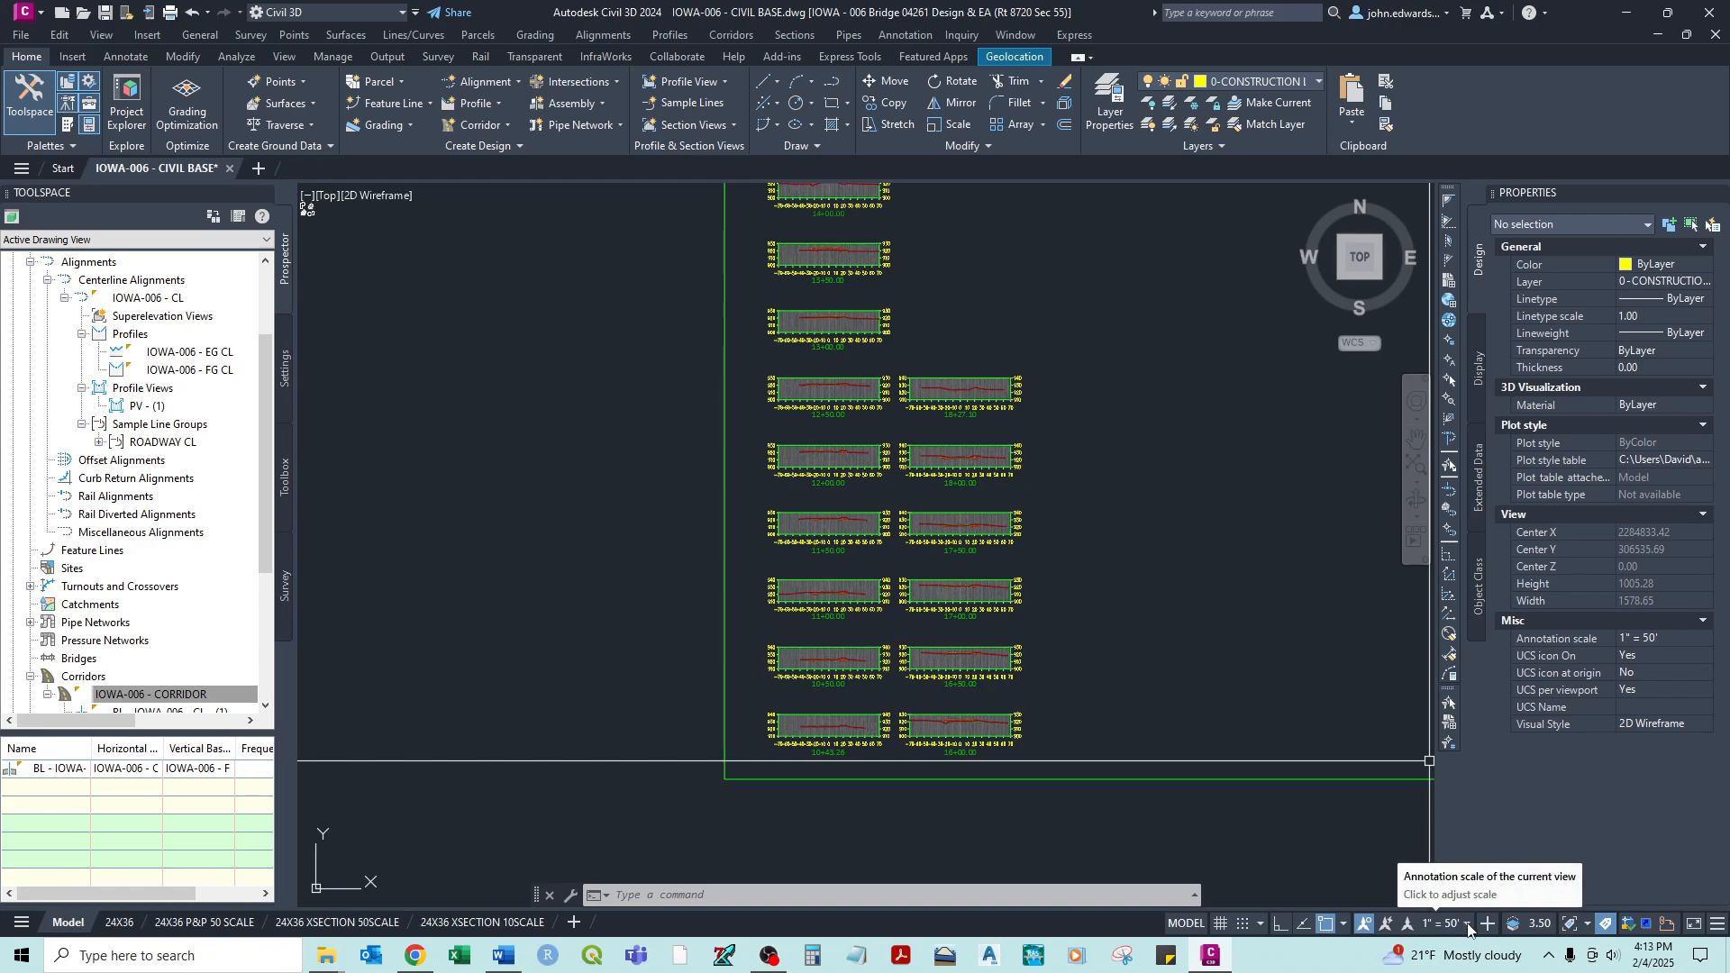
# - Set the drawing's annotation scale to 1"=10'
pyautogui.scroll(8, 986, 735)
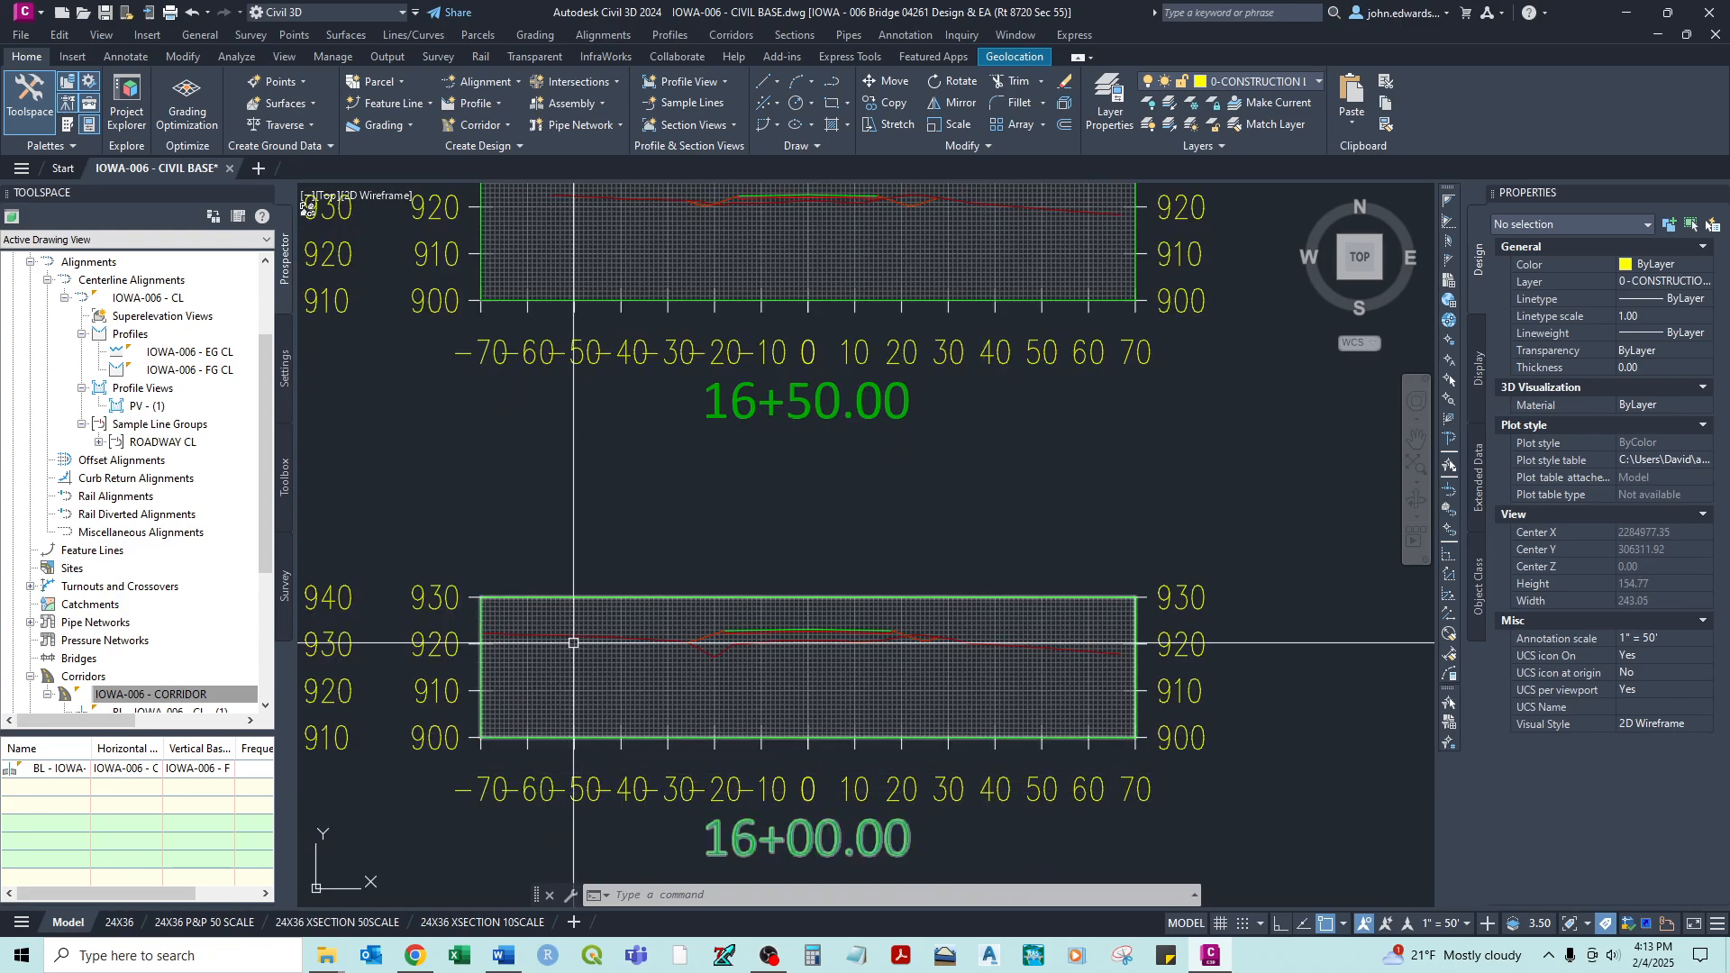
pyautogui.scroll(-2, 573, 647)
pyautogui.click(1467, 923)
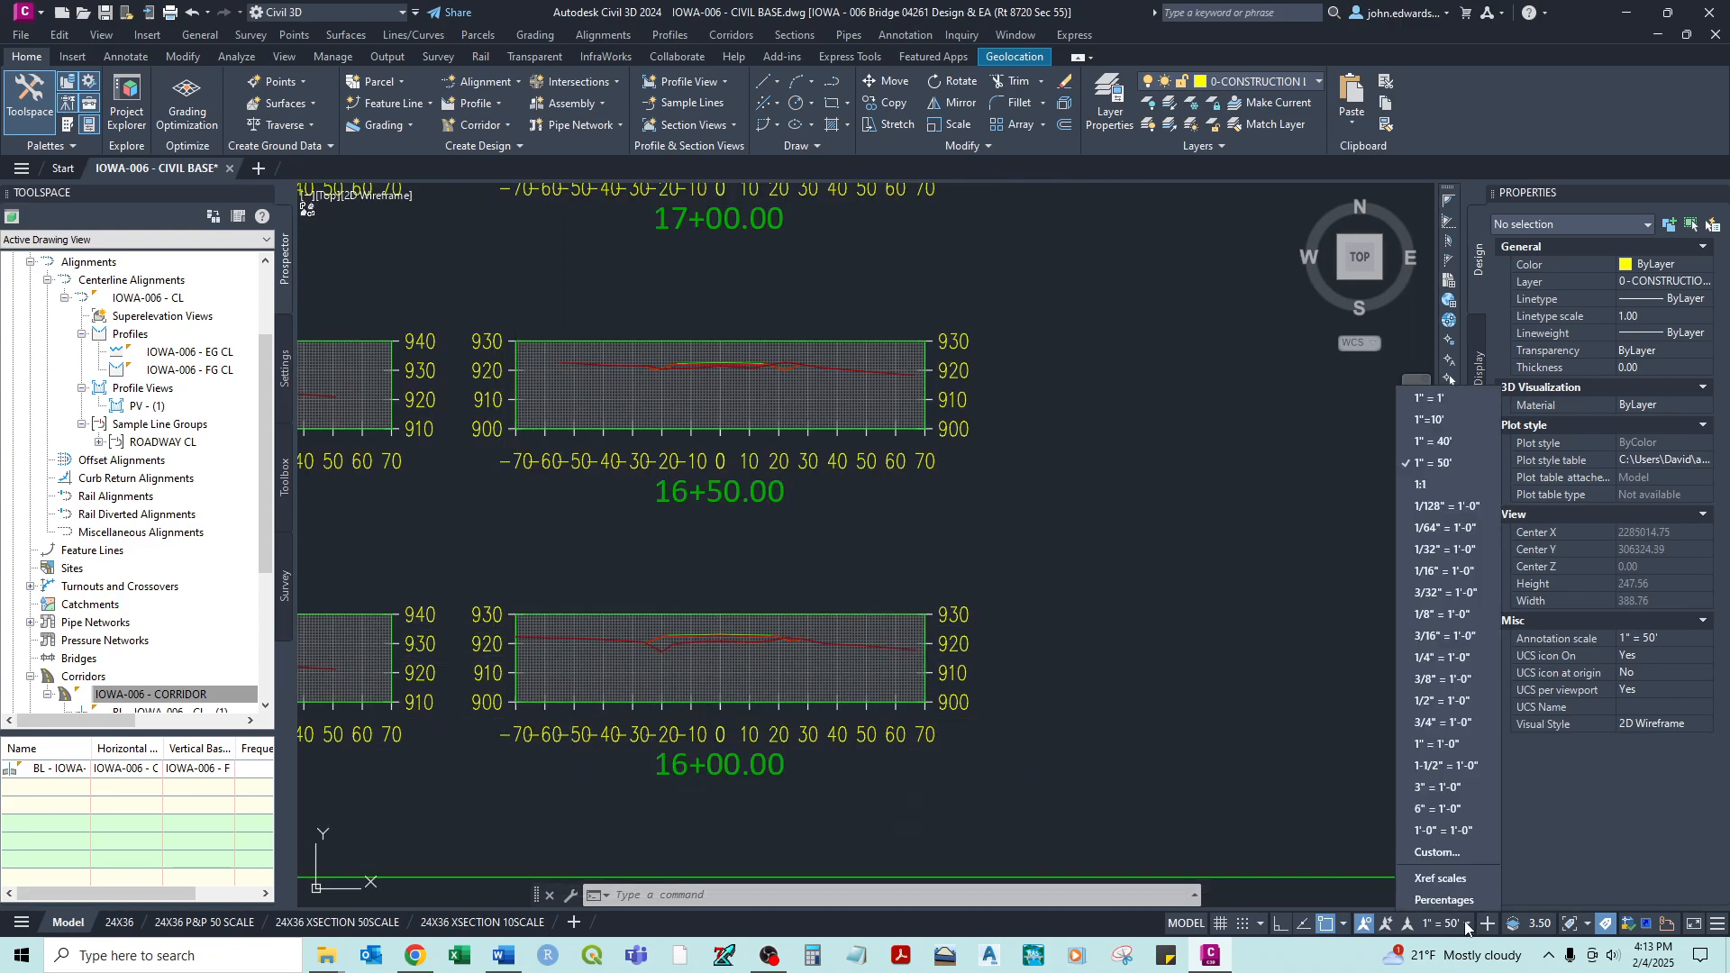
pyautogui.click(1432, 420)
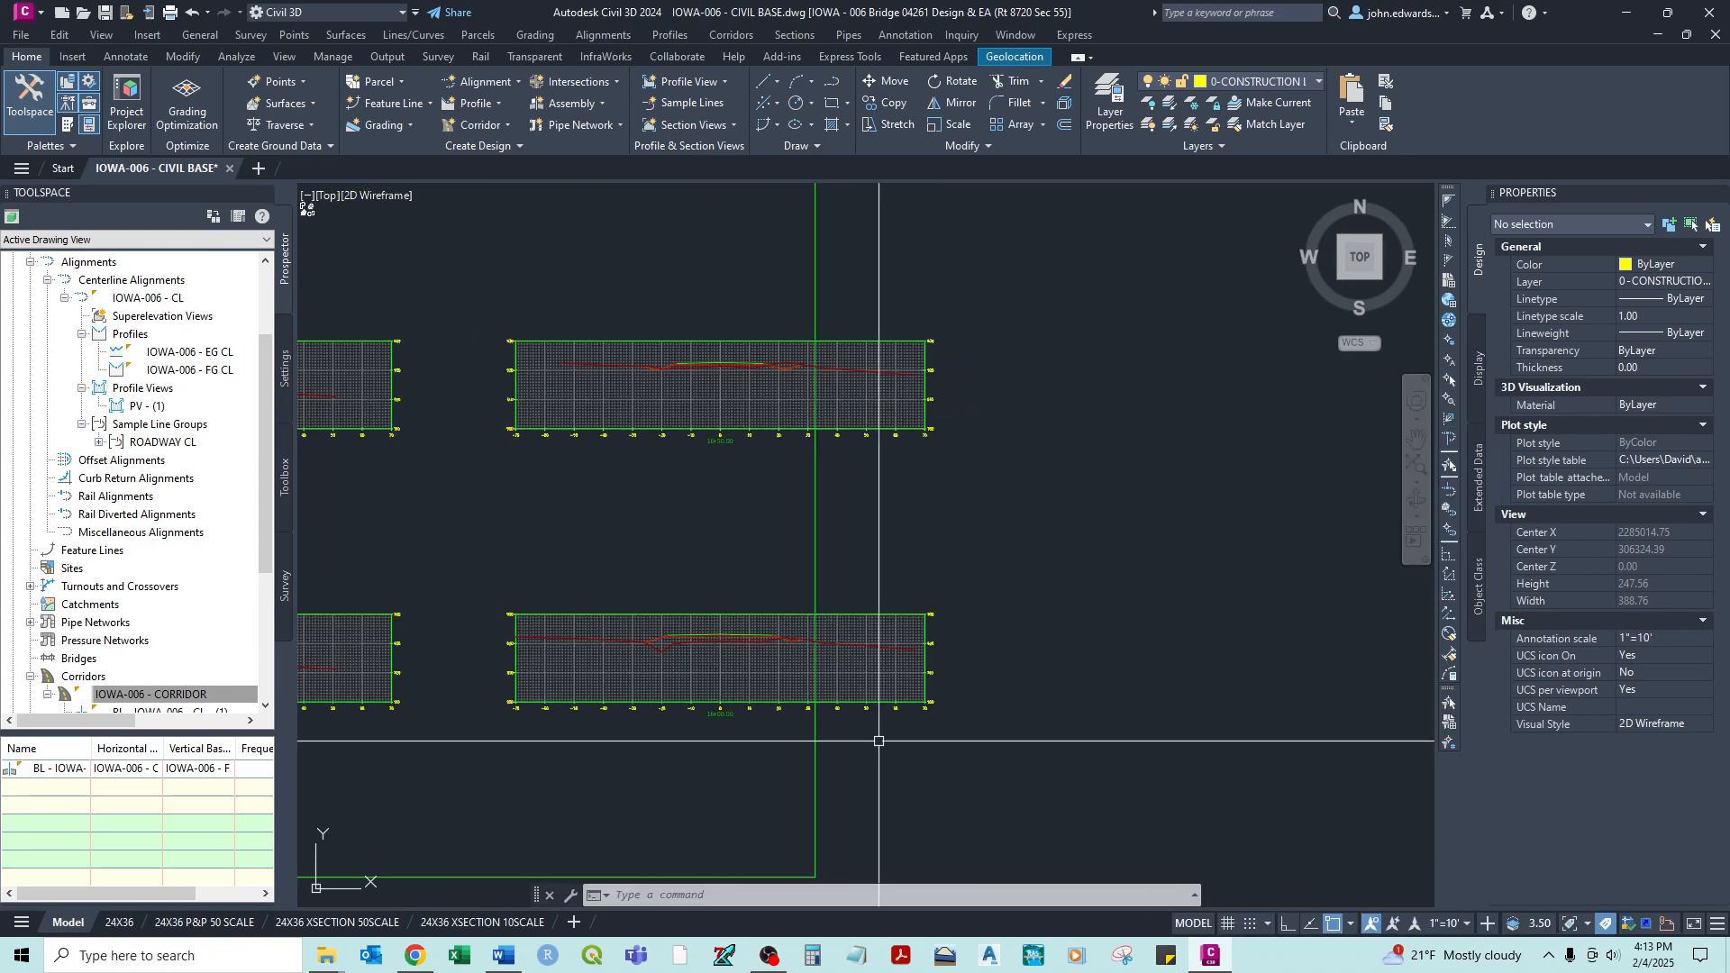
# - Examine the label size and grid at station 10+43.26 and how the section views fit the sheet outline
pyautogui.moveTo(672, 681); pyautogui.dragTo(904, 625, button='middle')
pyautogui.scroll(2, 748, 637)
pyautogui.moveTo(523, 640); pyautogui.dragTo(981, 568, button='middle')
pyautogui.scroll(2, 355, 533)
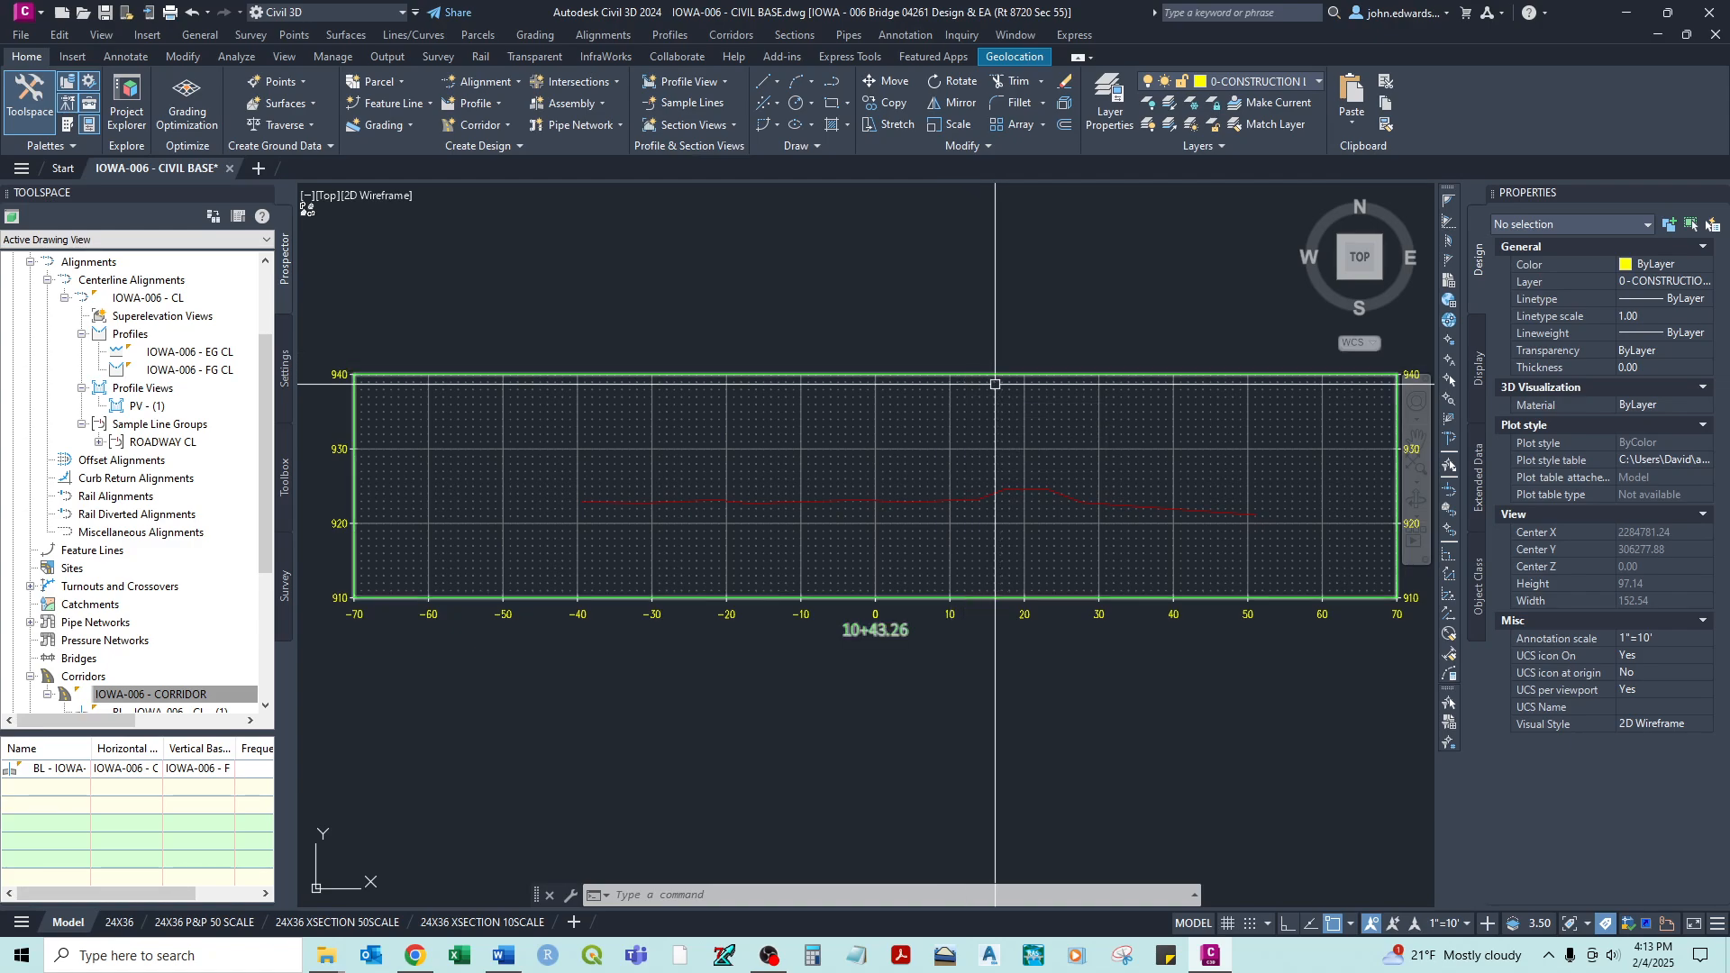
pyautogui.scroll(-2, 926, 639)
pyautogui.moveTo(692, 661)
pyautogui.mouseDown(button='middle')
pyautogui.moveTo(630, 649)
pyautogui.moveTo(577, 675)
pyautogui.mouseUp(button='middle')
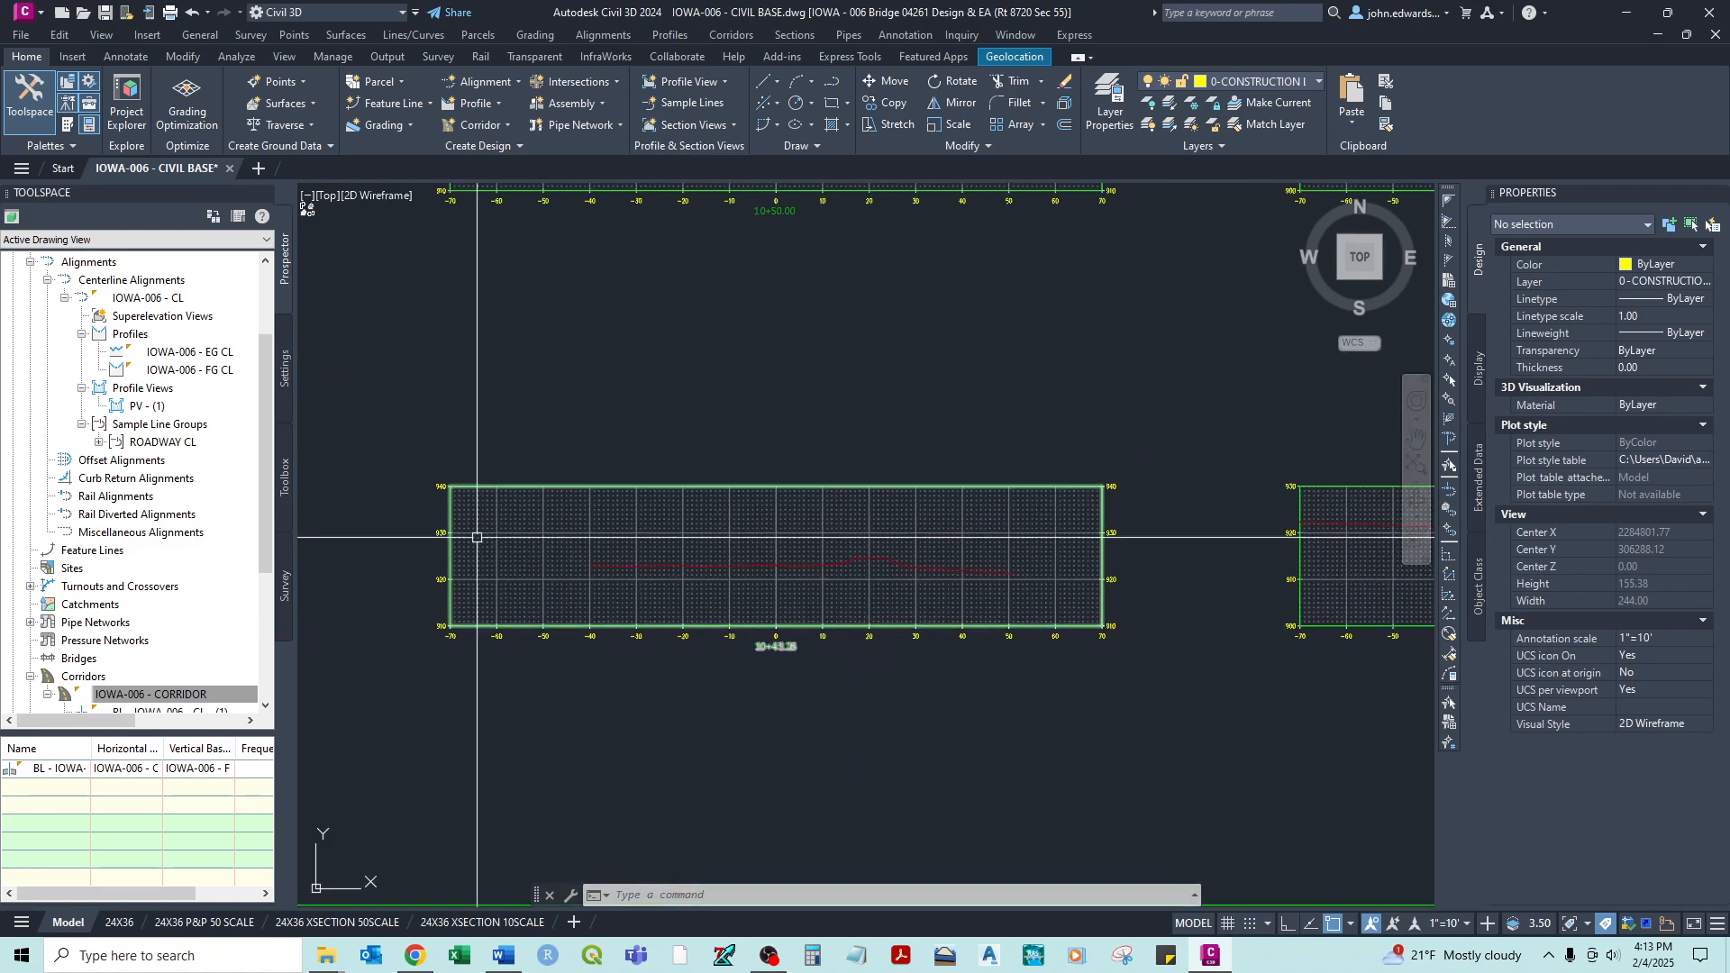
pyautogui.scroll(-2, 945, 429)
pyautogui.scroll(-8, 945, 429)
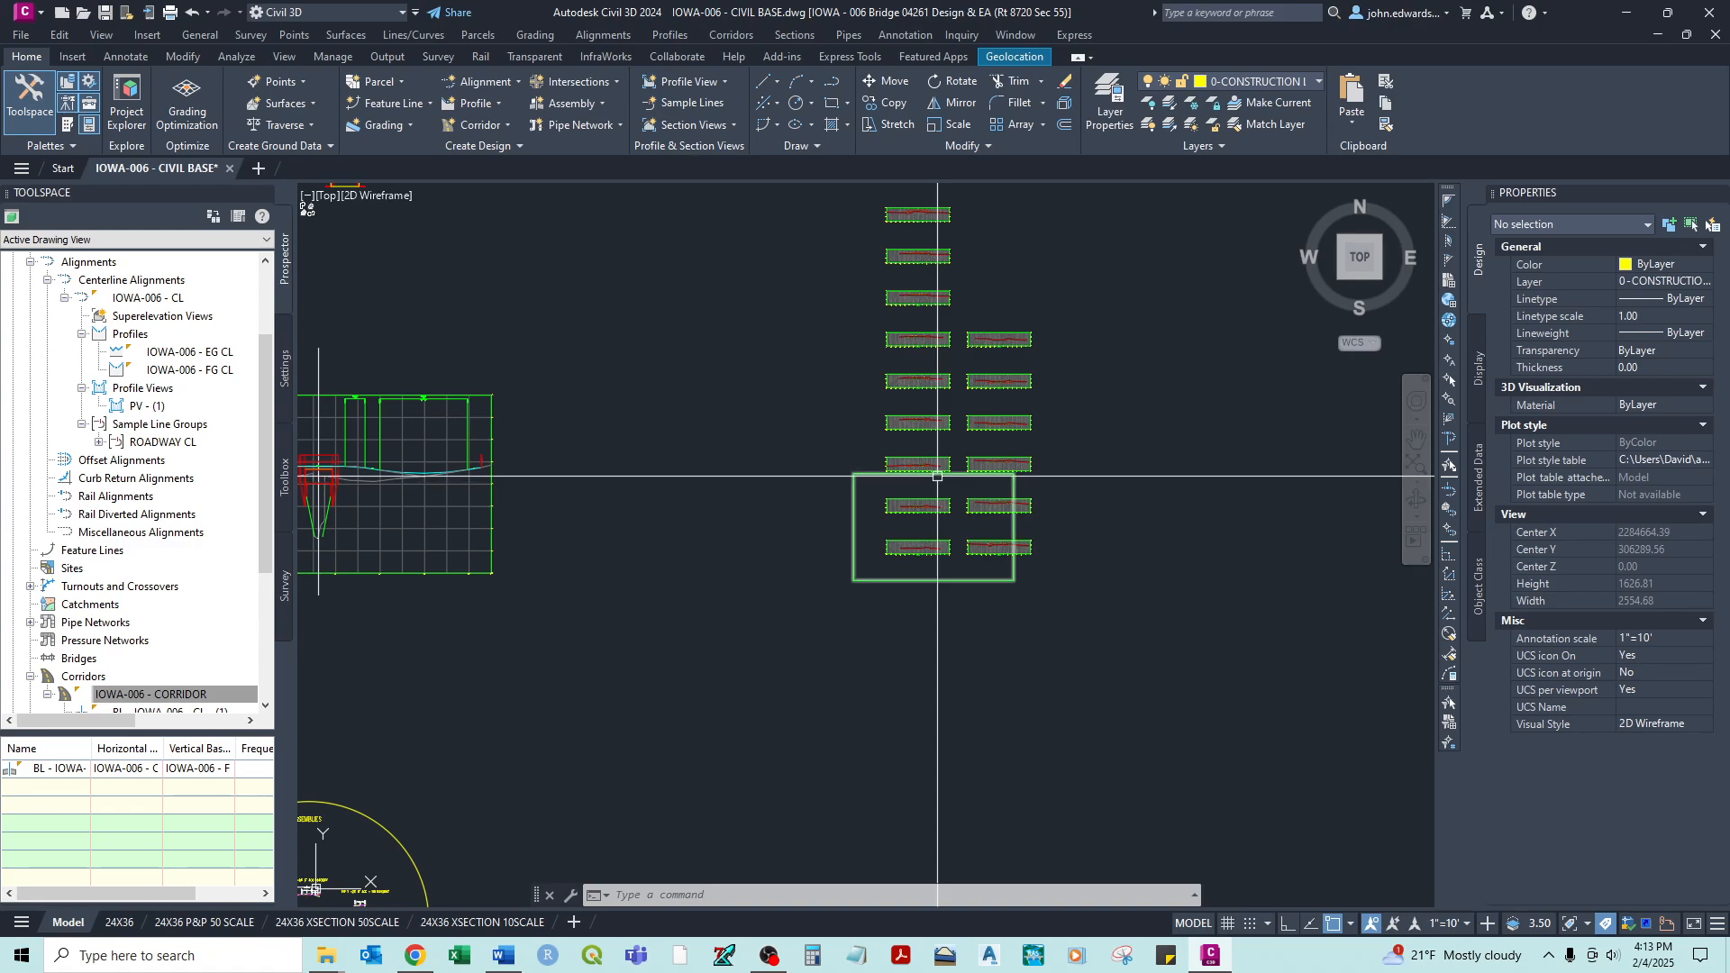
pyautogui.moveTo(802, 300); pyautogui.dragTo(768, 418, button='middle')
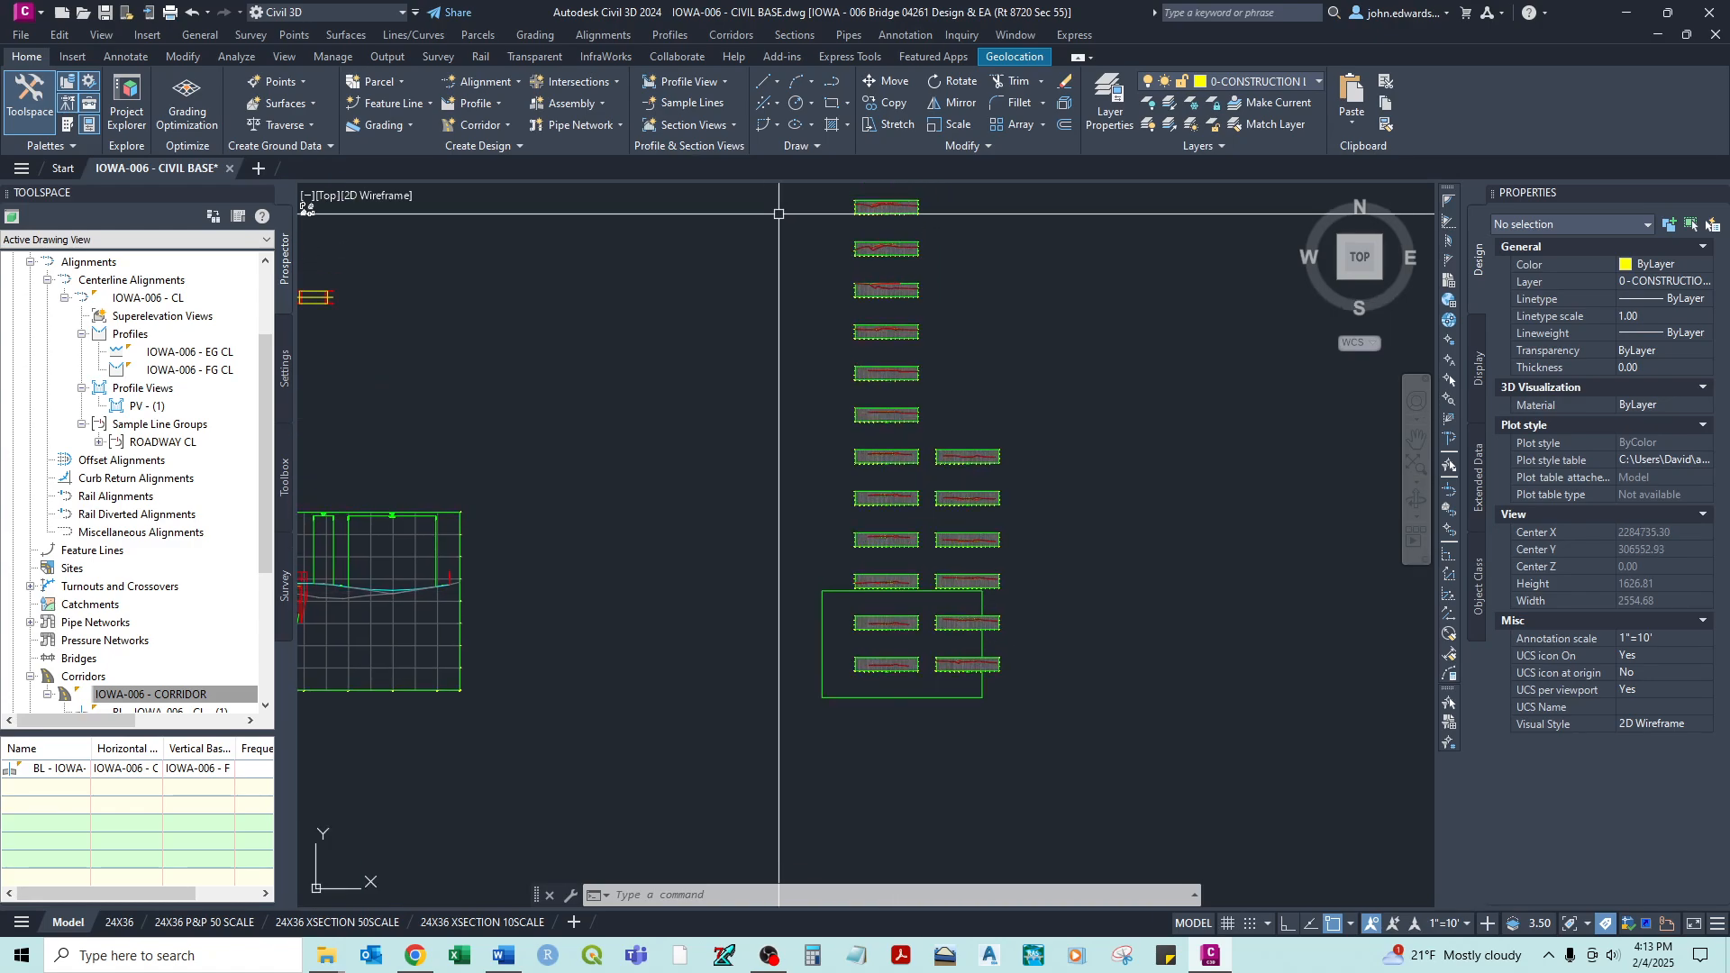
pyautogui.moveTo(981, 239); pyautogui.dragTo(989, 326, button='middle')
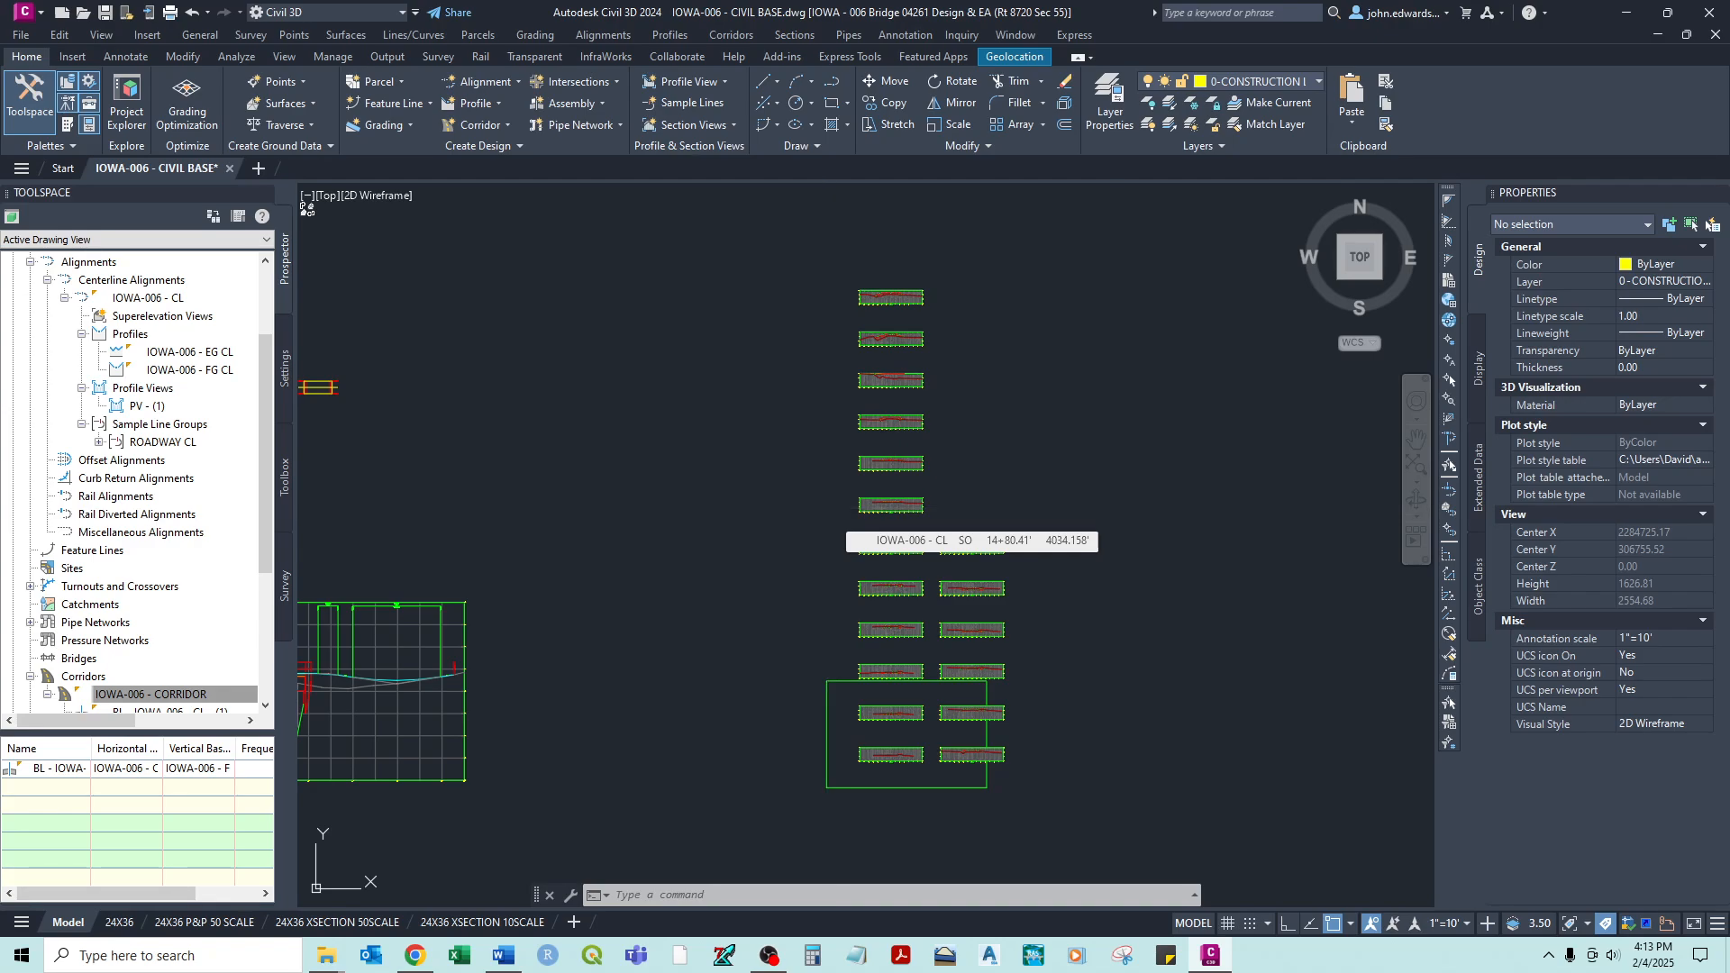
# - Undo the annotation scale change and the creation of the section views beside the profile view
pyautogui.scroll(4, 827, 508)
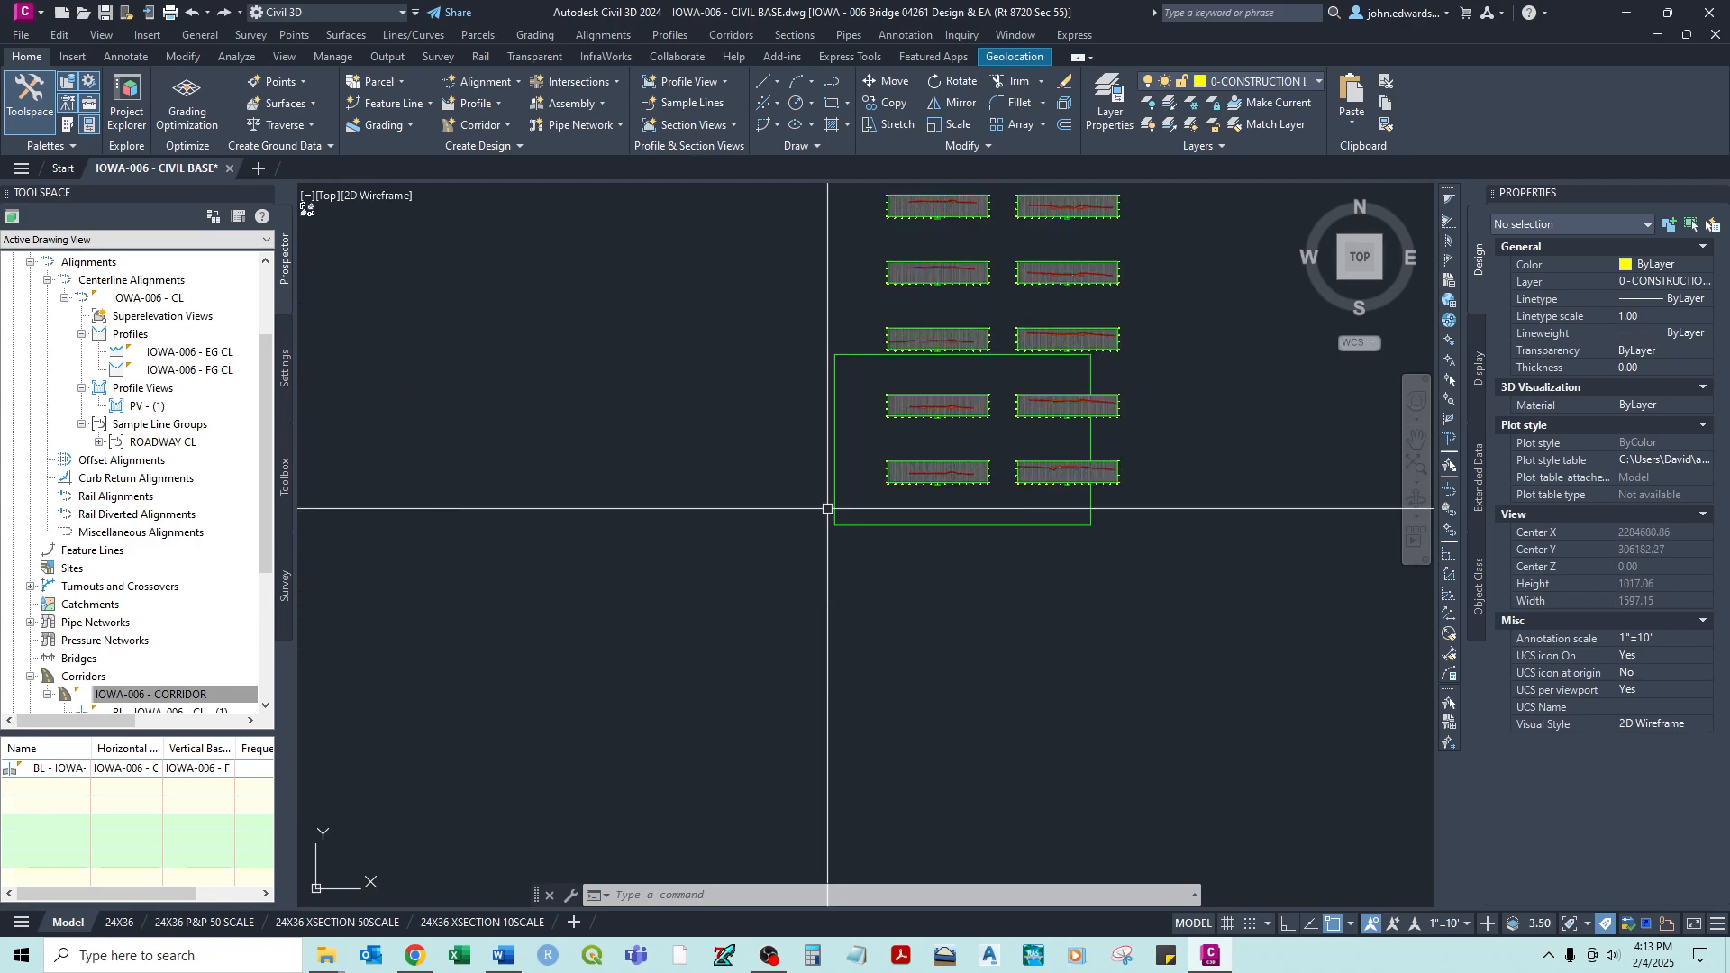
pyautogui.scroll(10, 827, 509)
pyautogui.scroll(-1, 827, 508)
pyautogui.scroll(1, 827, 508)
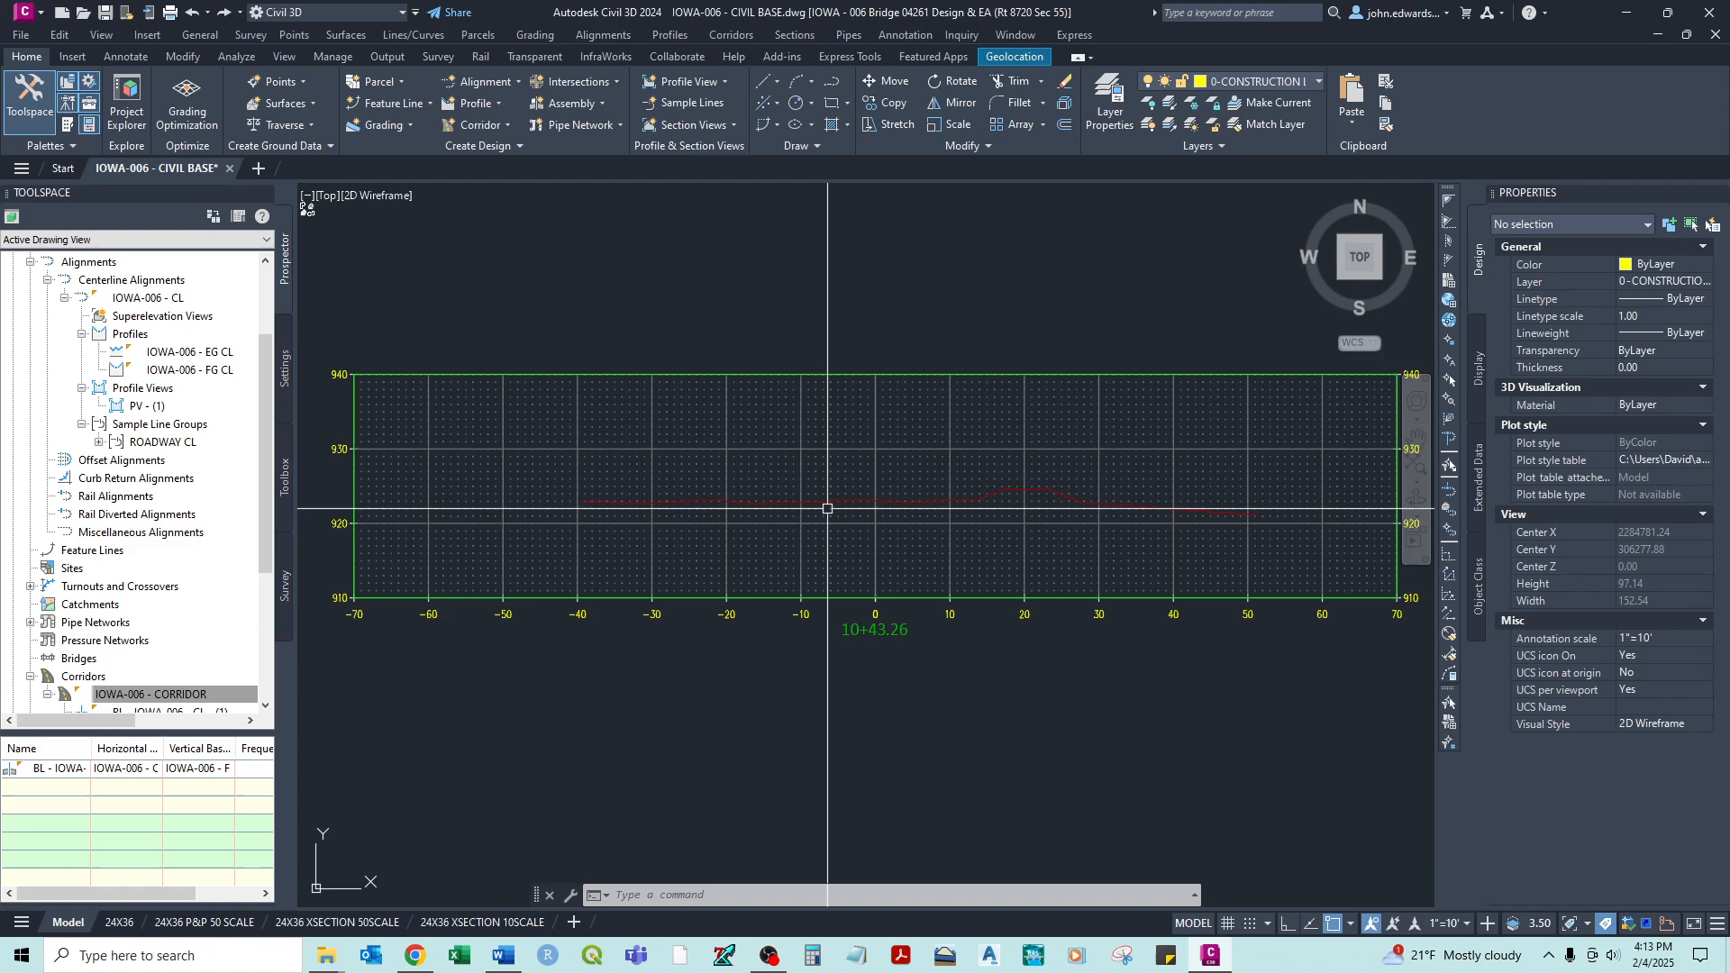
pyautogui.scroll(-4, 827, 508)
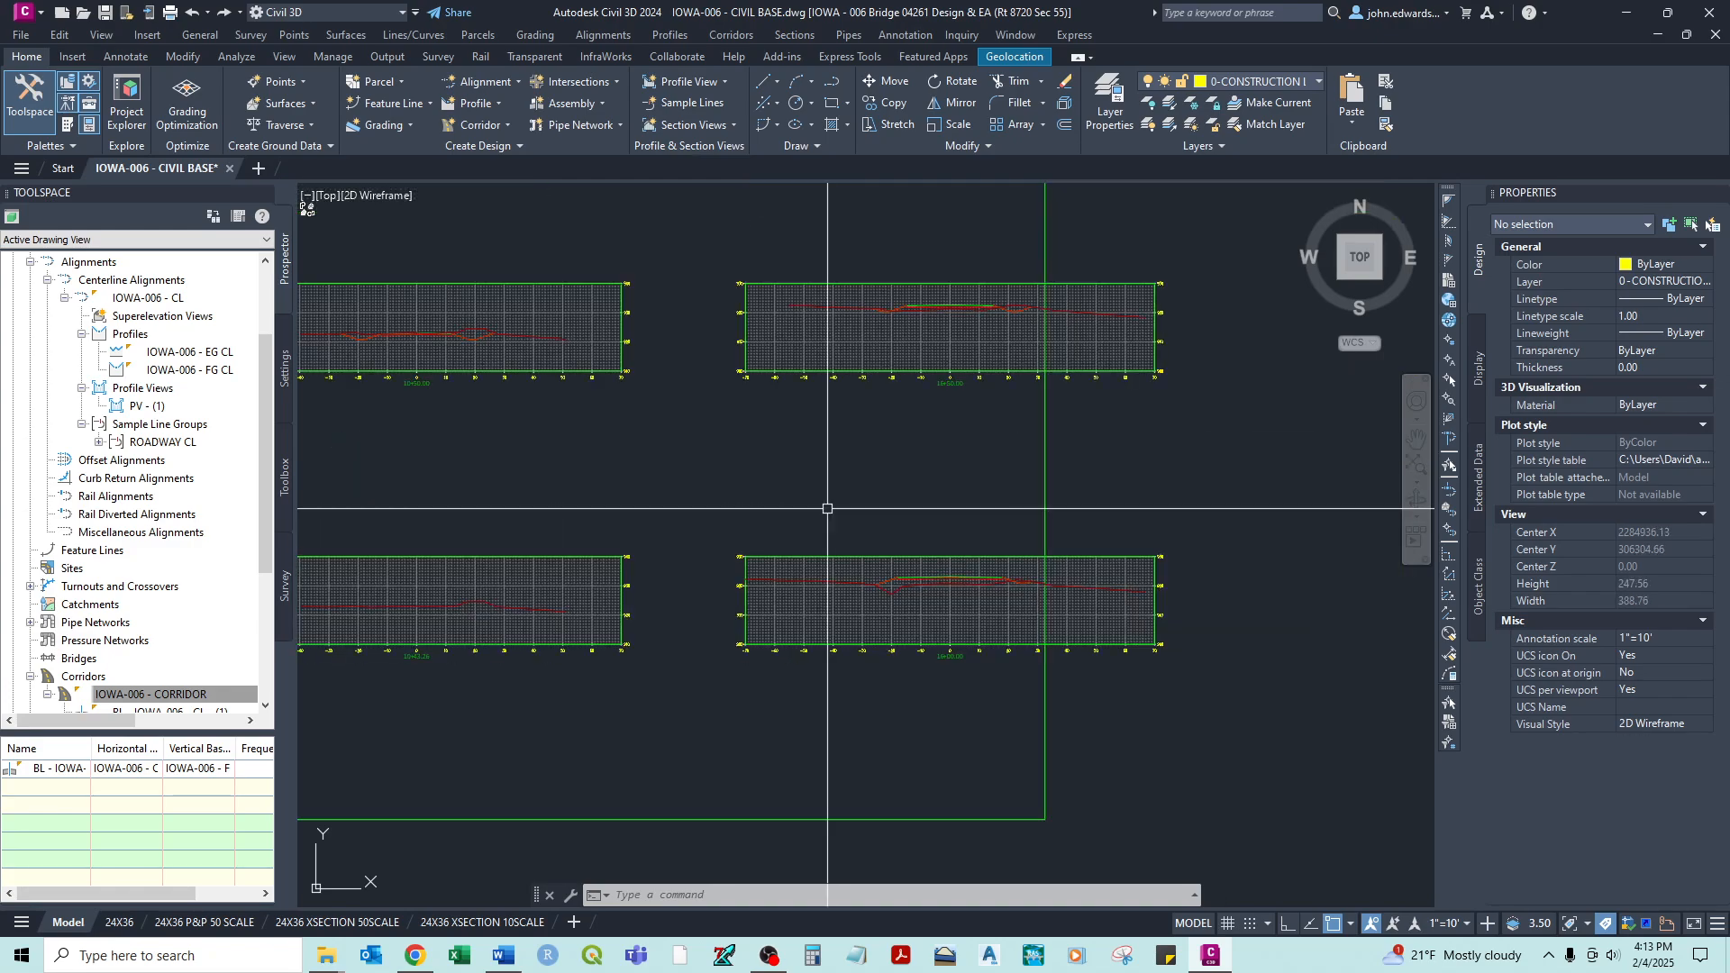
pyautogui.hotkey('ctrl', 'z')
pyautogui.hotkey('ctrl', 'z')
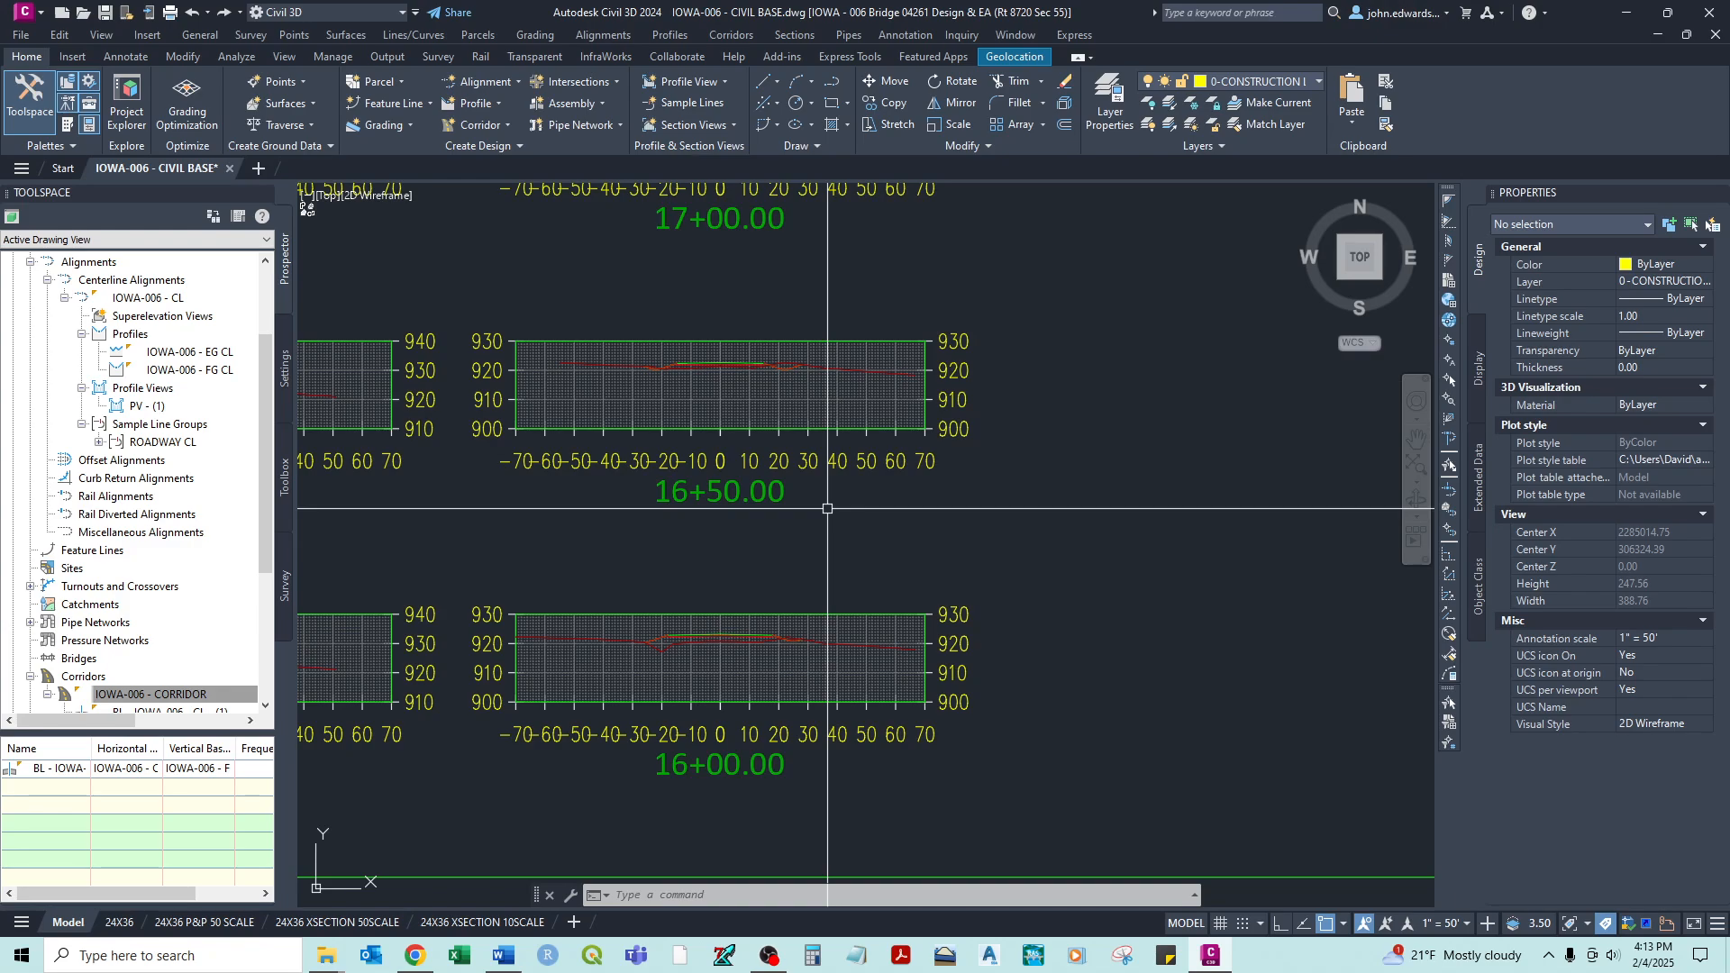
pyautogui.hotkey('ctrl', 'z')
pyautogui.hotkey('ctrl', 'z')
pyautogui.hotkey('ctrl', 'z')
pyautogui.hotkey('ctrl', 'z')
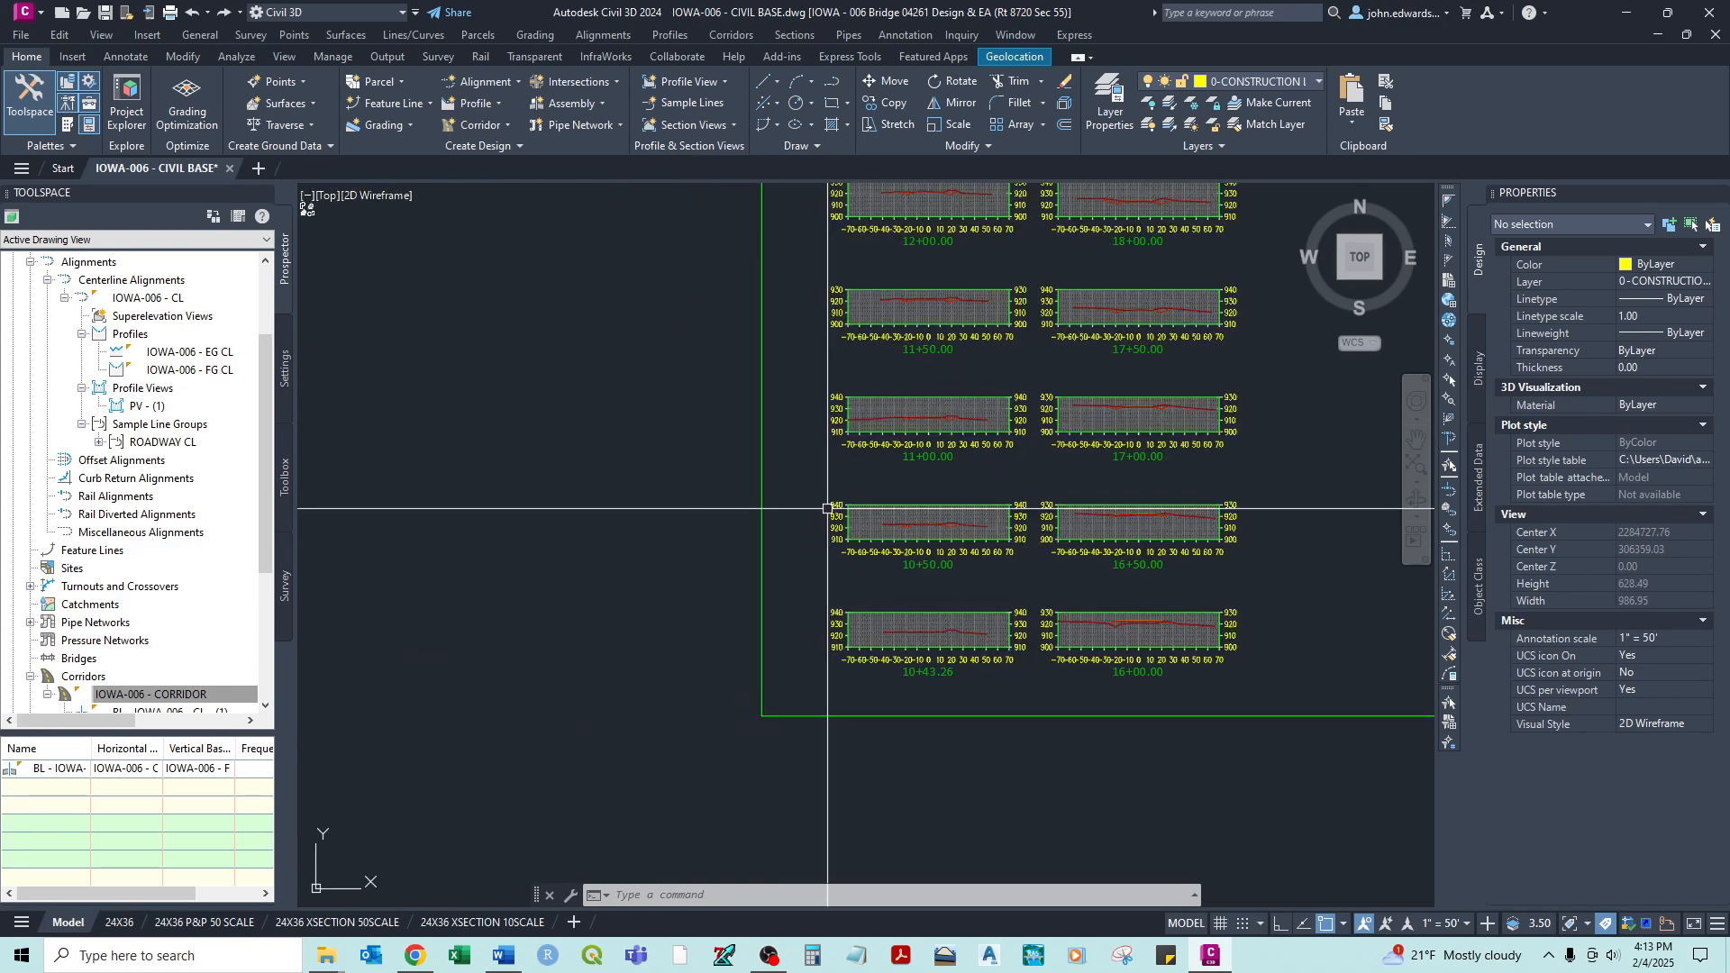
pyautogui.hotkey('ctrl', 'z')
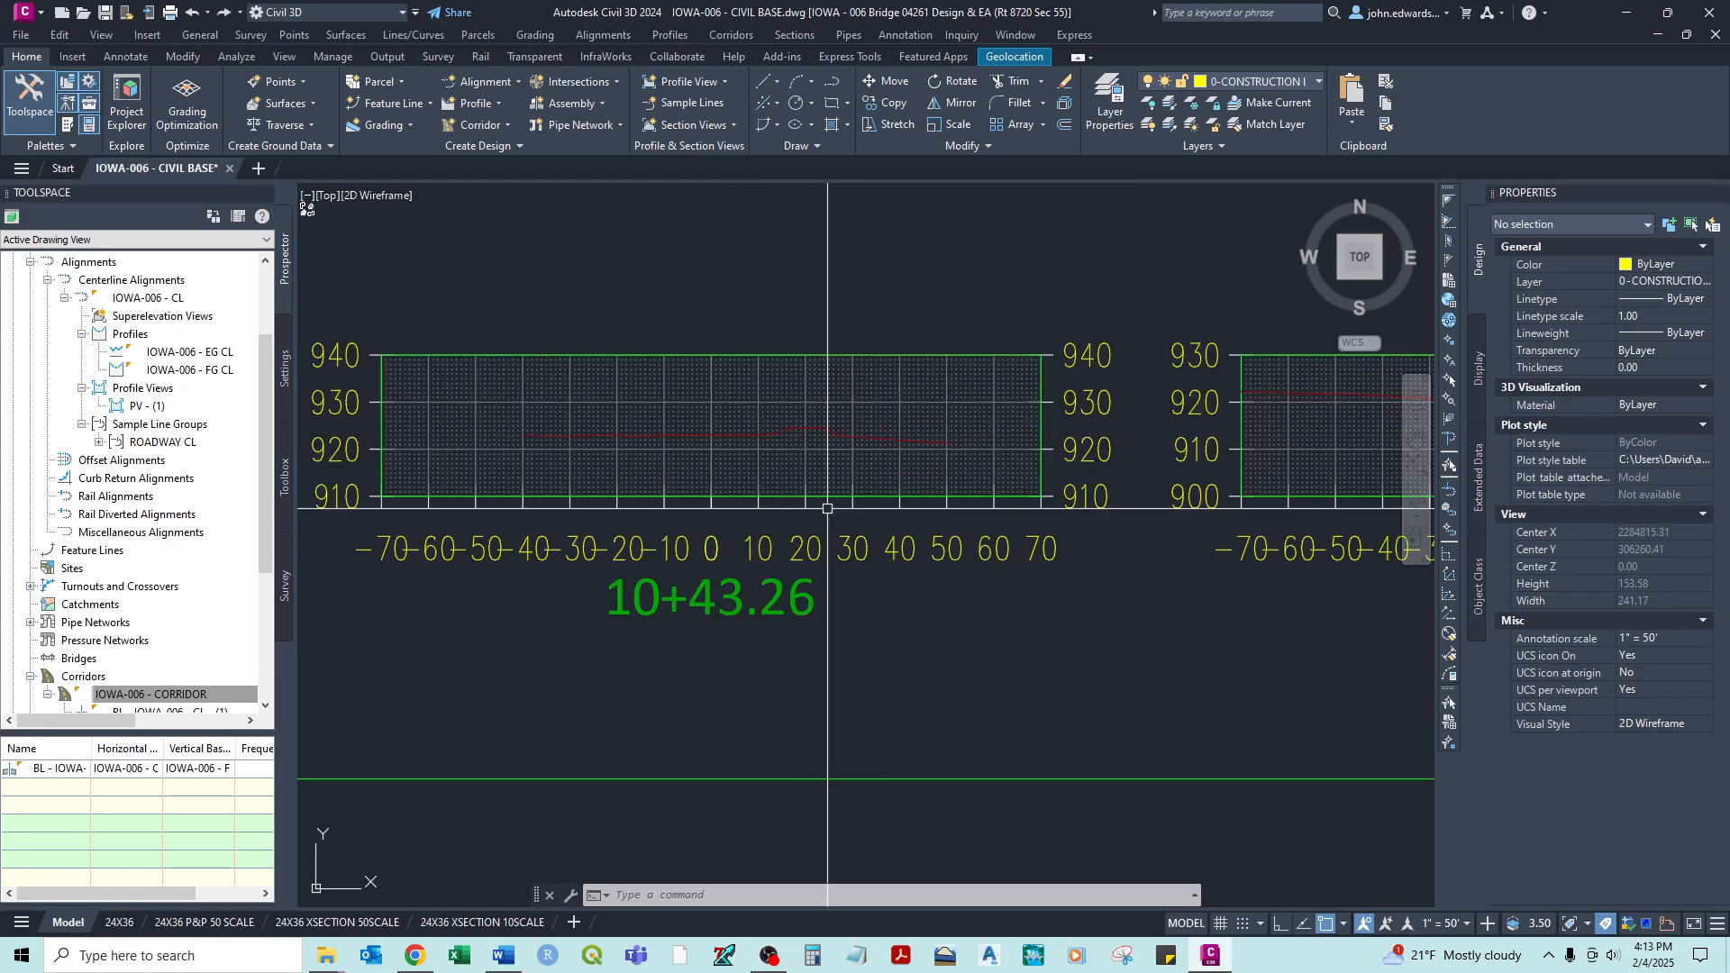
pyautogui.hotkey('ctrl', 'z')
pyautogui.hotkey('ctrl', 'z')
pyautogui.hotkey('ctrl', 'z')
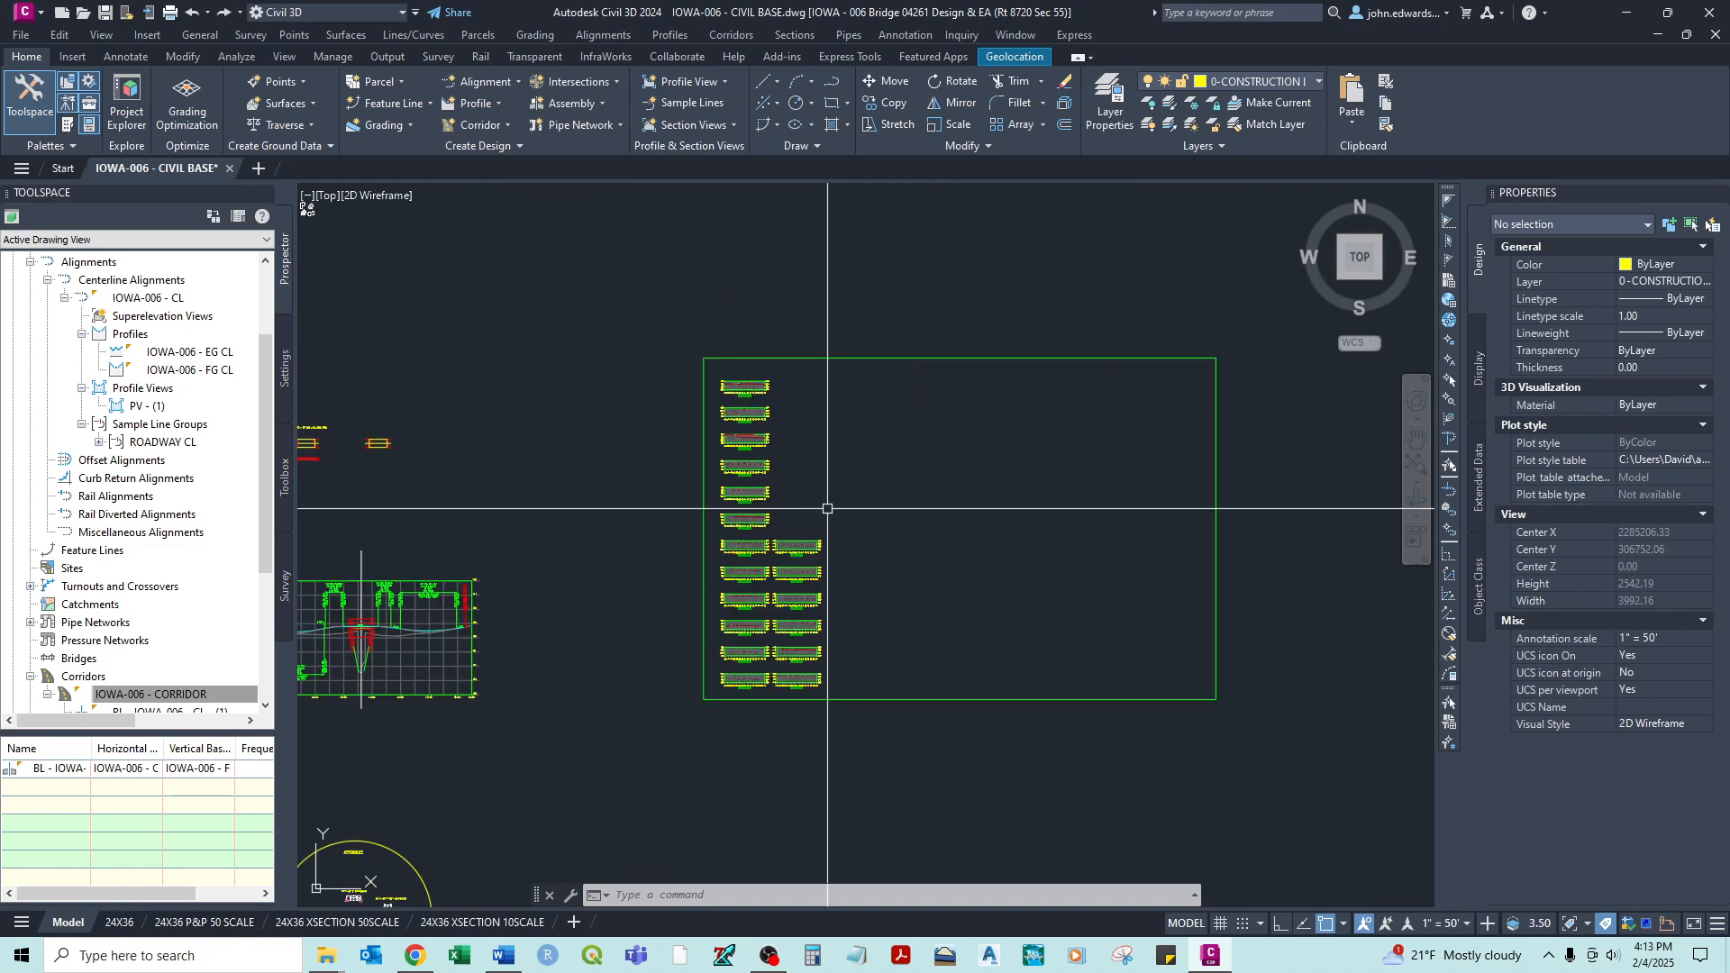
pyautogui.hotkey('ctrl', 'z')
pyautogui.hotkey('ctrl', 'z')
pyautogui.hotkey('ctrl', 'z')
pyautogui.hotkey('ctrl', 'z')
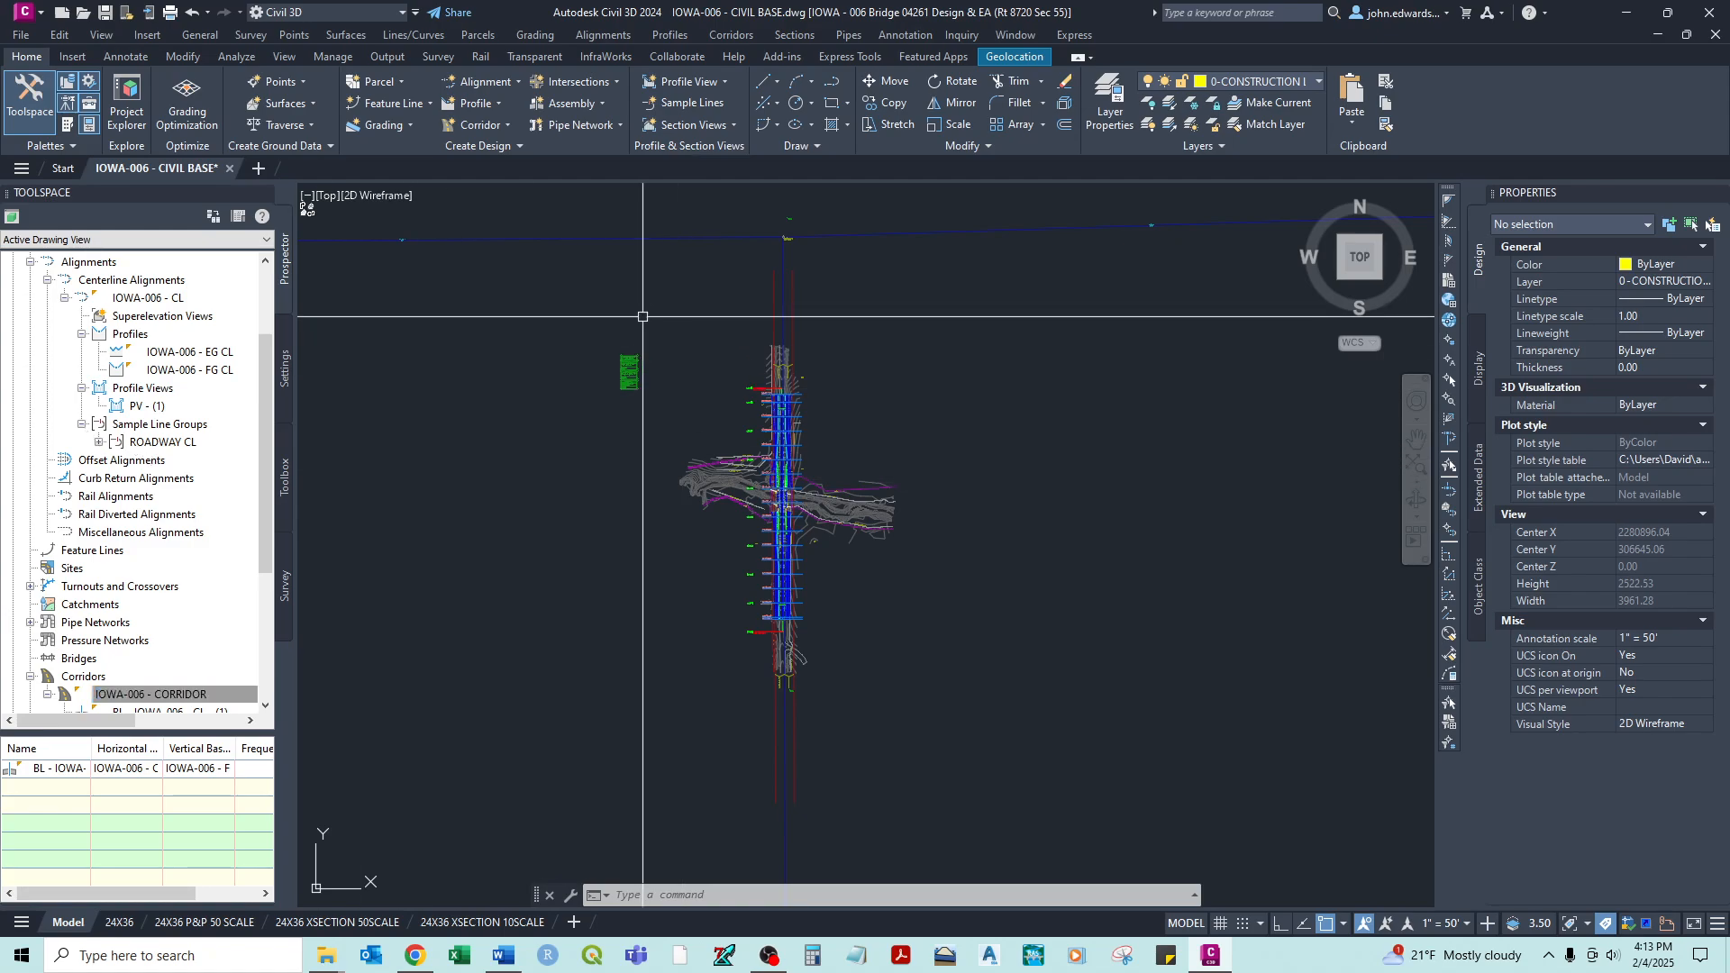
pyautogui.click(682, 124)
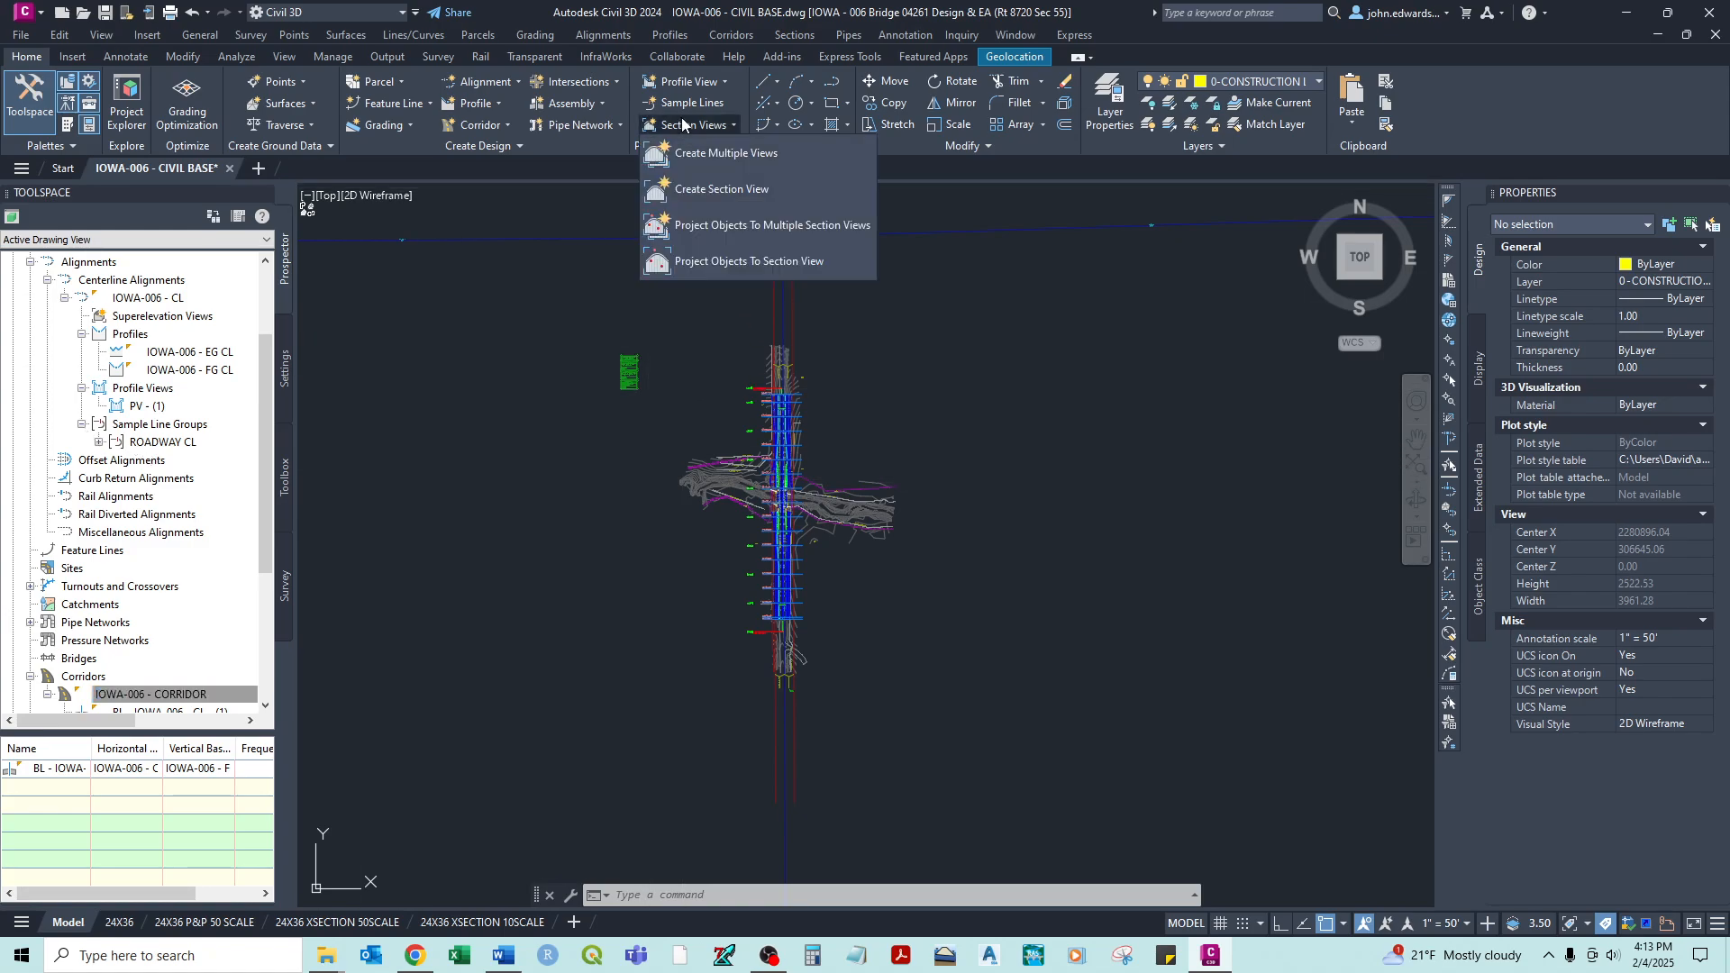
pyautogui.click(711, 152)
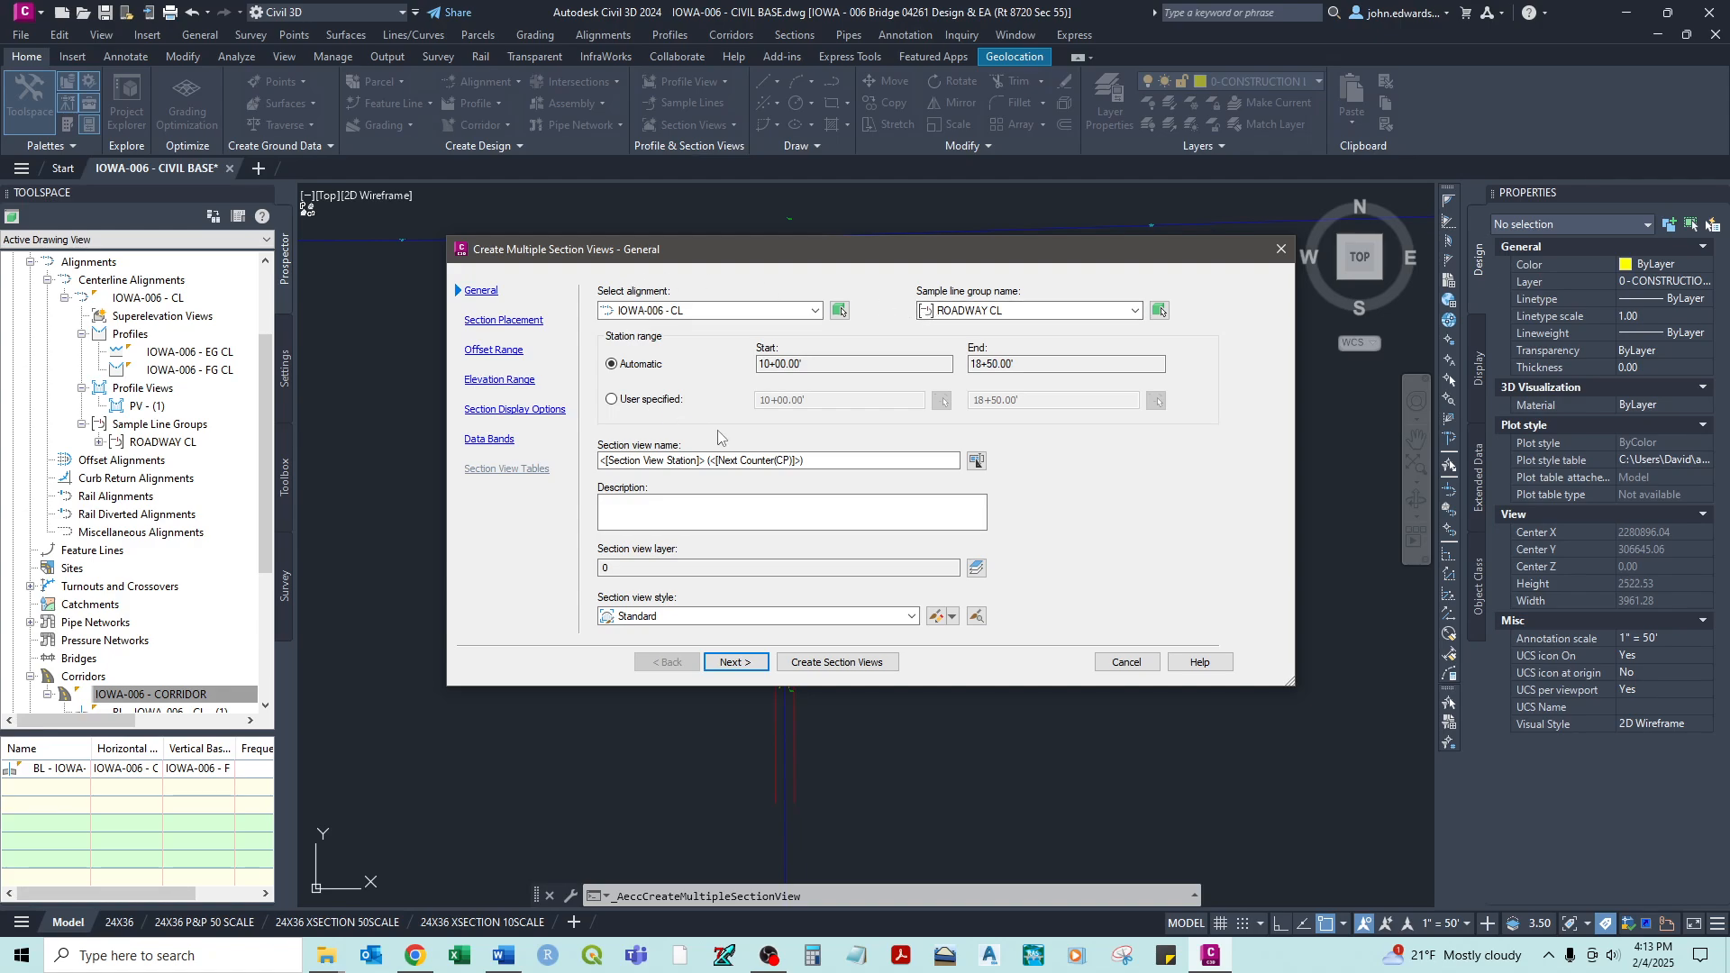
pyautogui.click(685, 618)
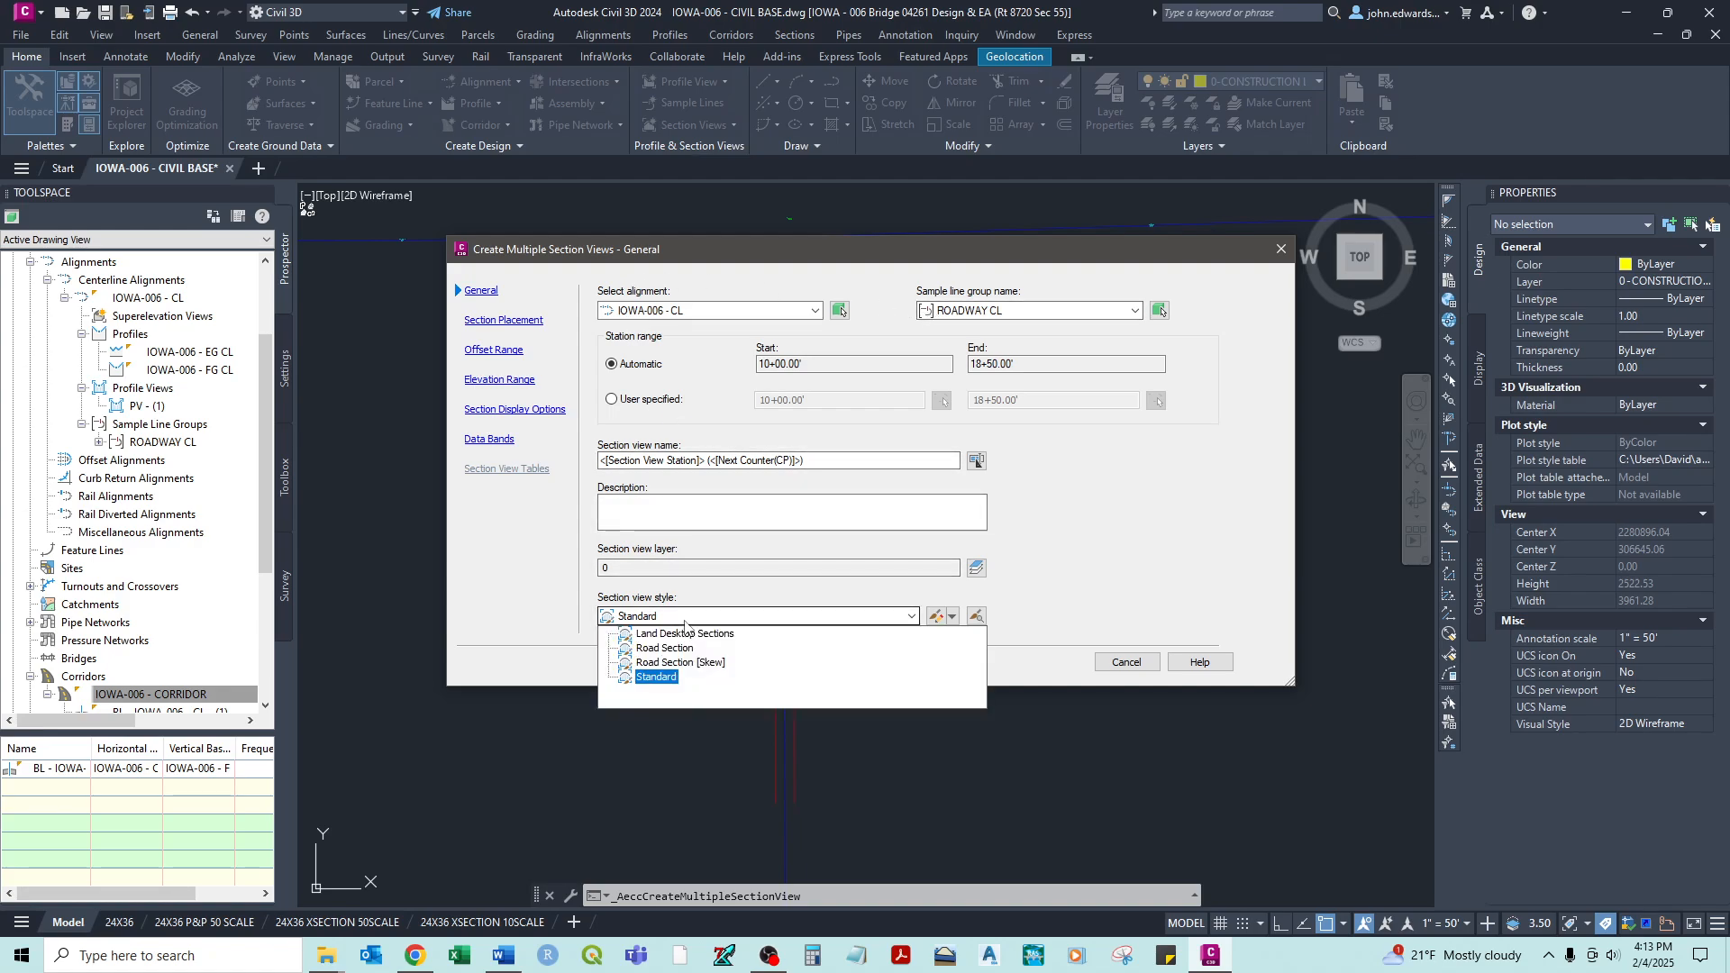
pyautogui.click(656, 677)
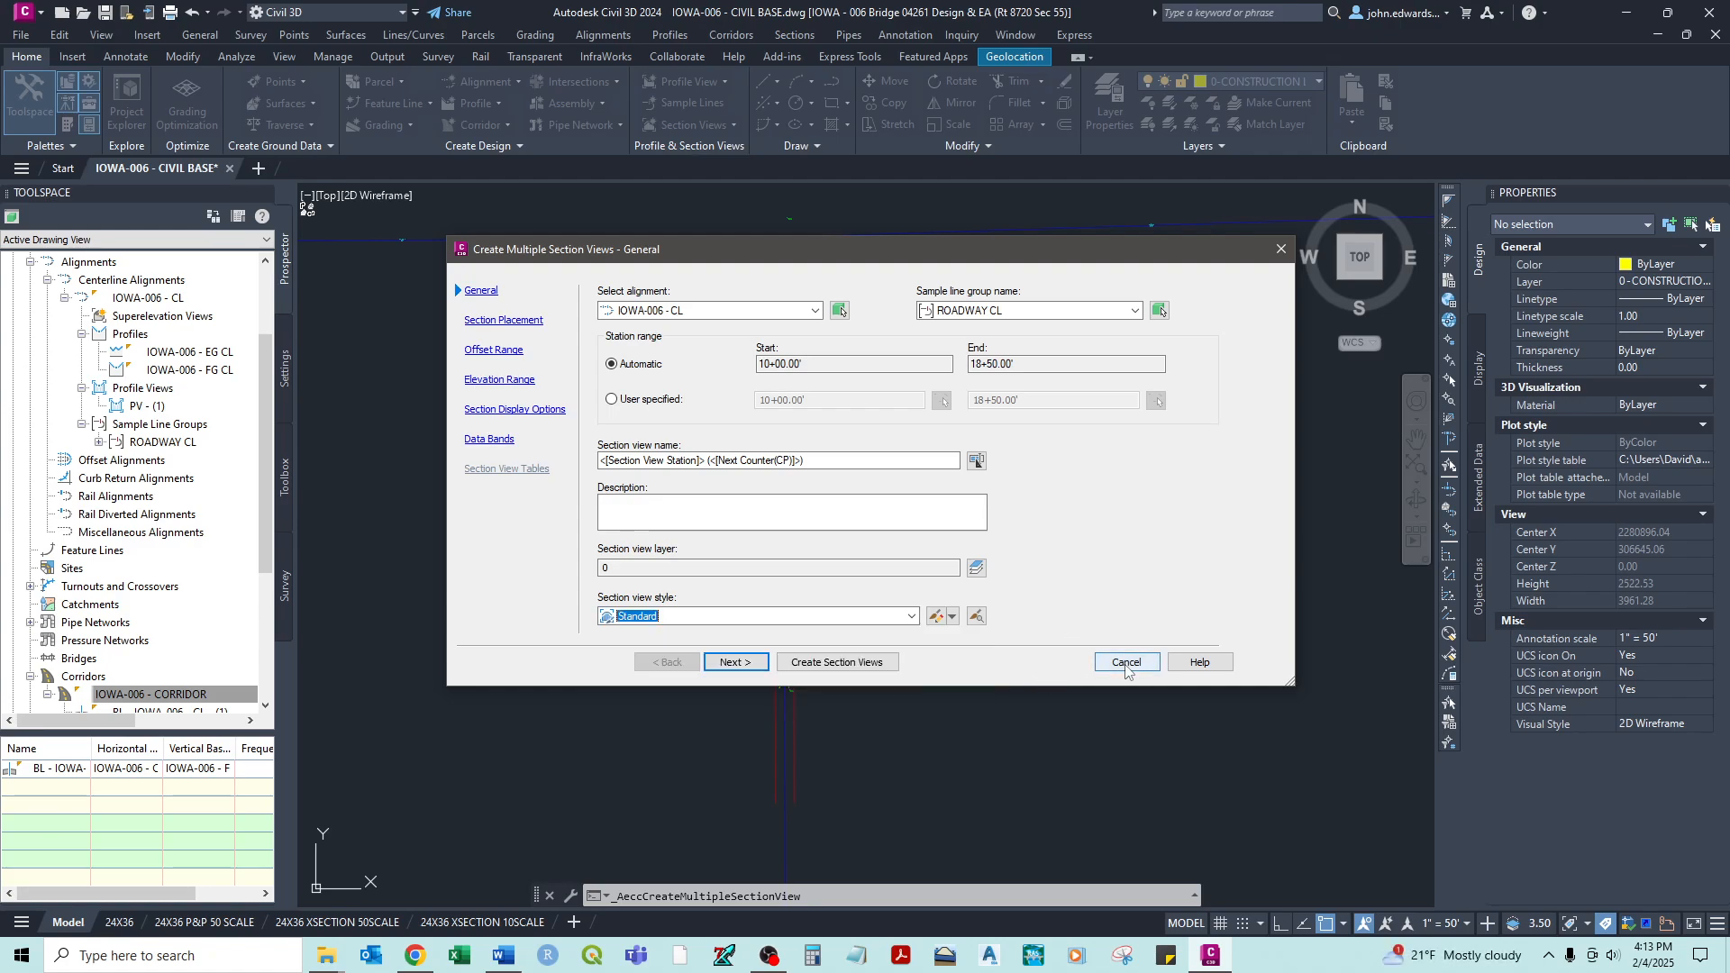
pyautogui.click(1127, 667)
# - Set the drawing's annotation scale to 1"=10'
pyautogui.click(1468, 924)
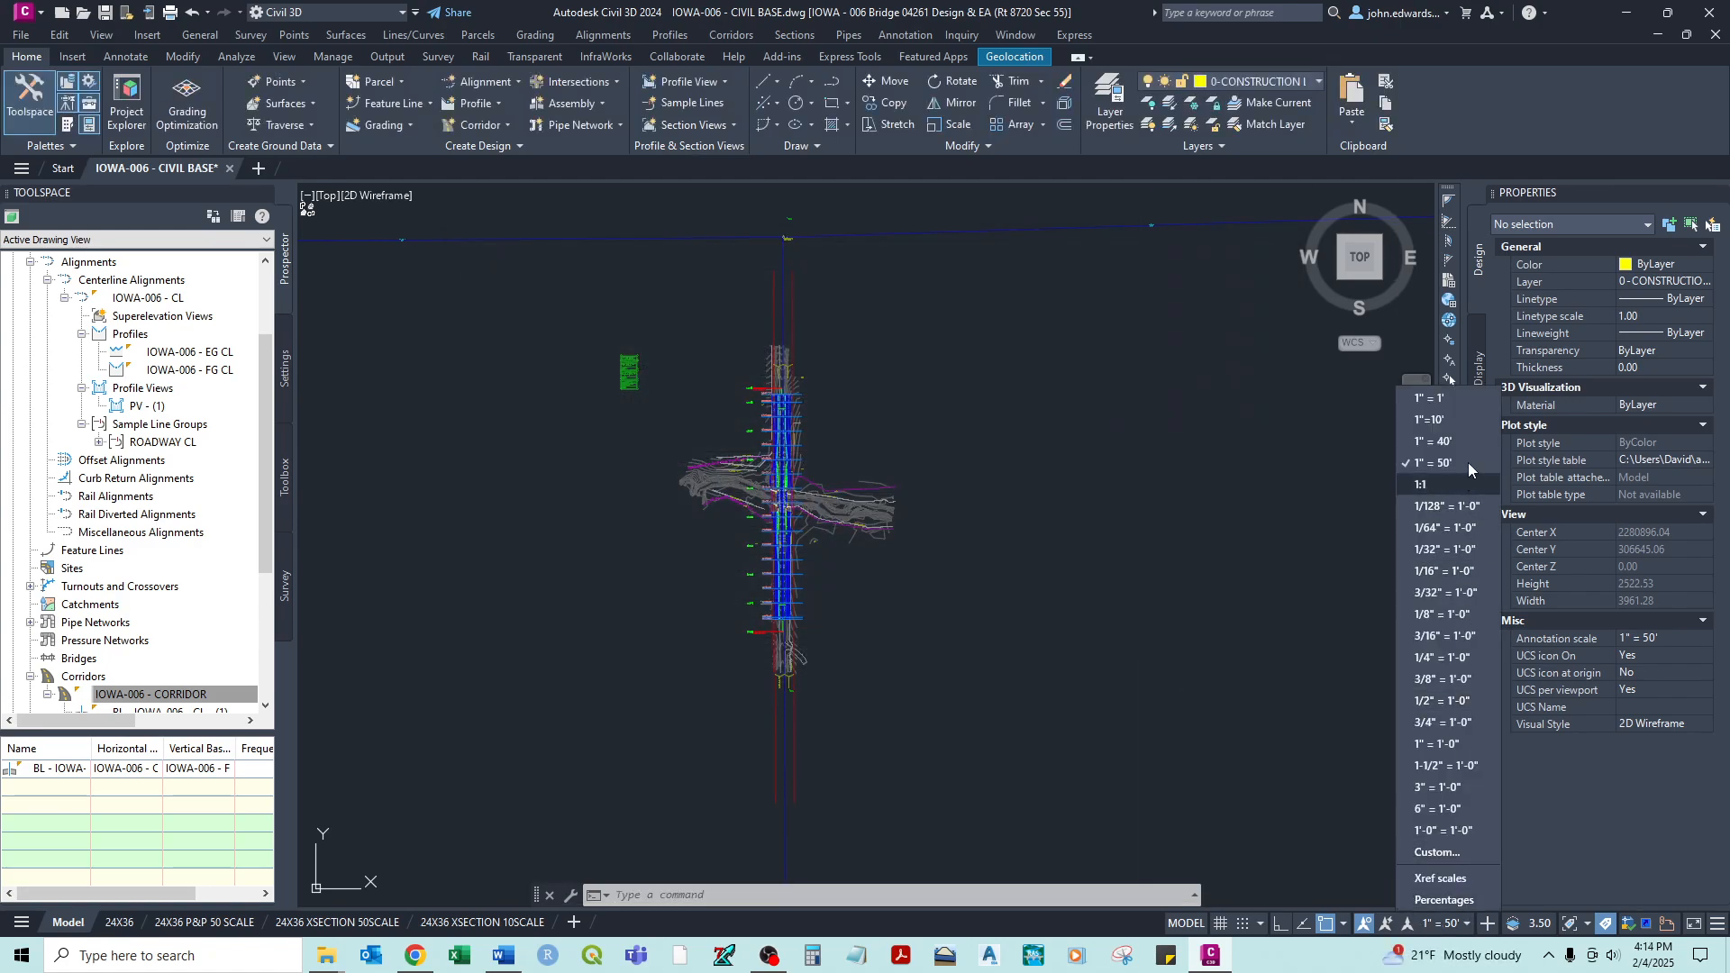
pyautogui.click(1445, 420)
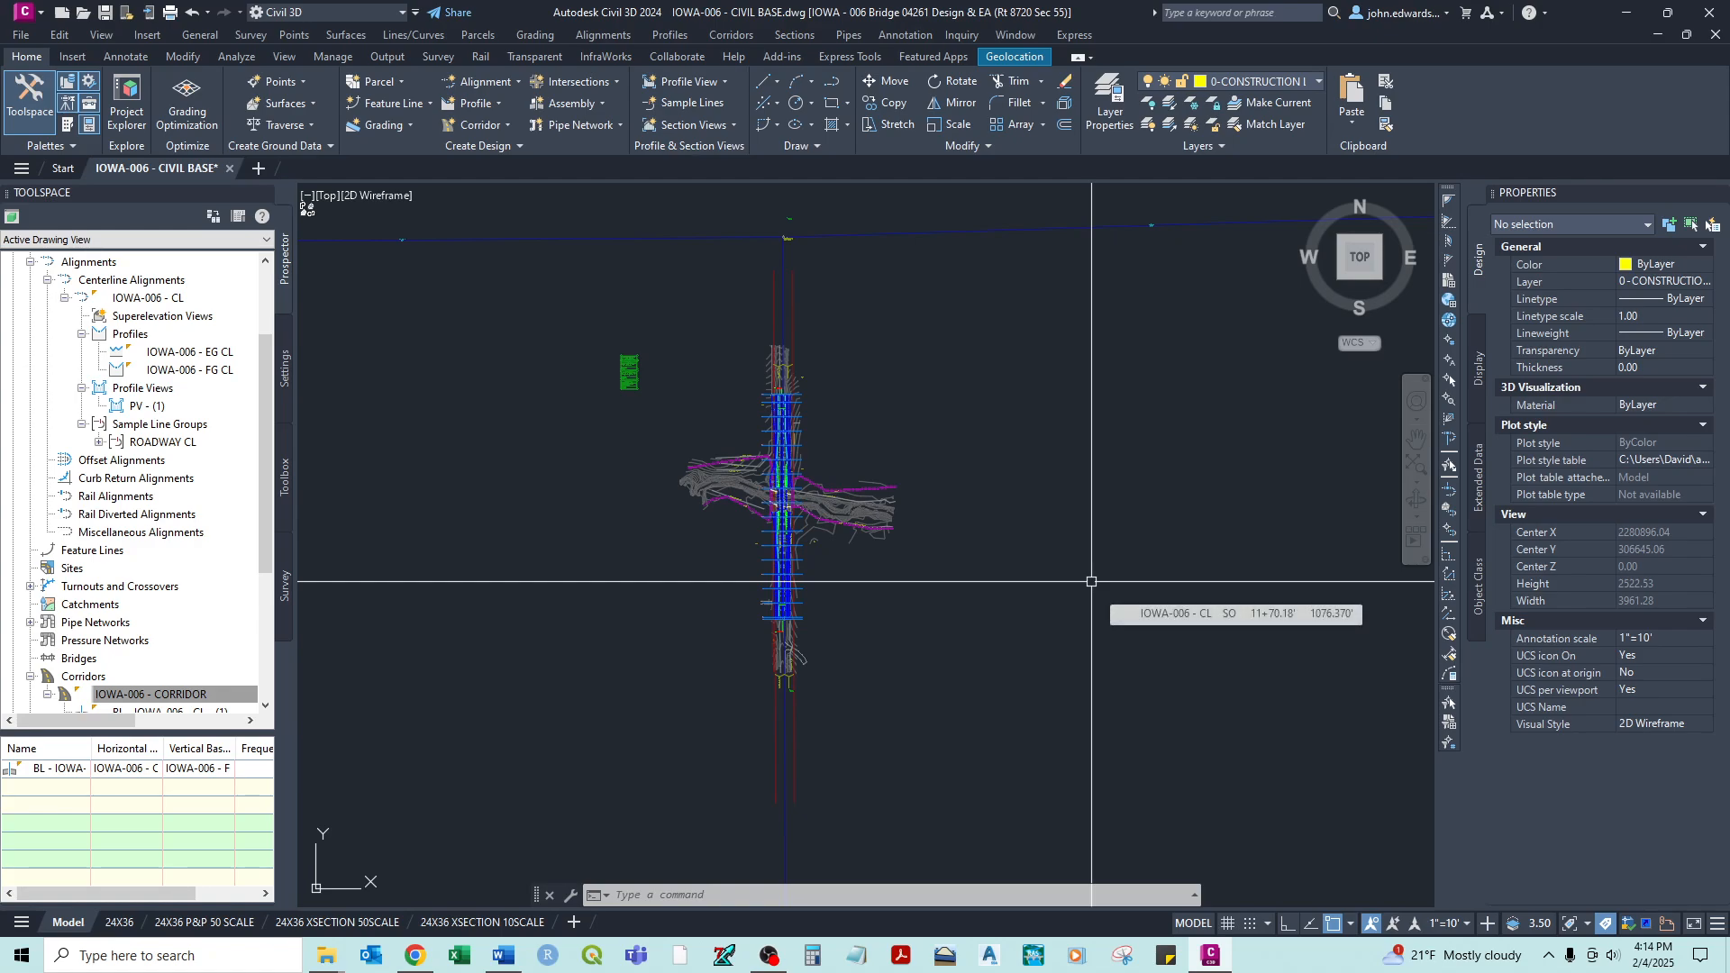
# - Start creating multiple section views for the ROADWAY CL sample lines along IOWA-006 - CL, using the Road Section view style
pyautogui.click(695, 124)
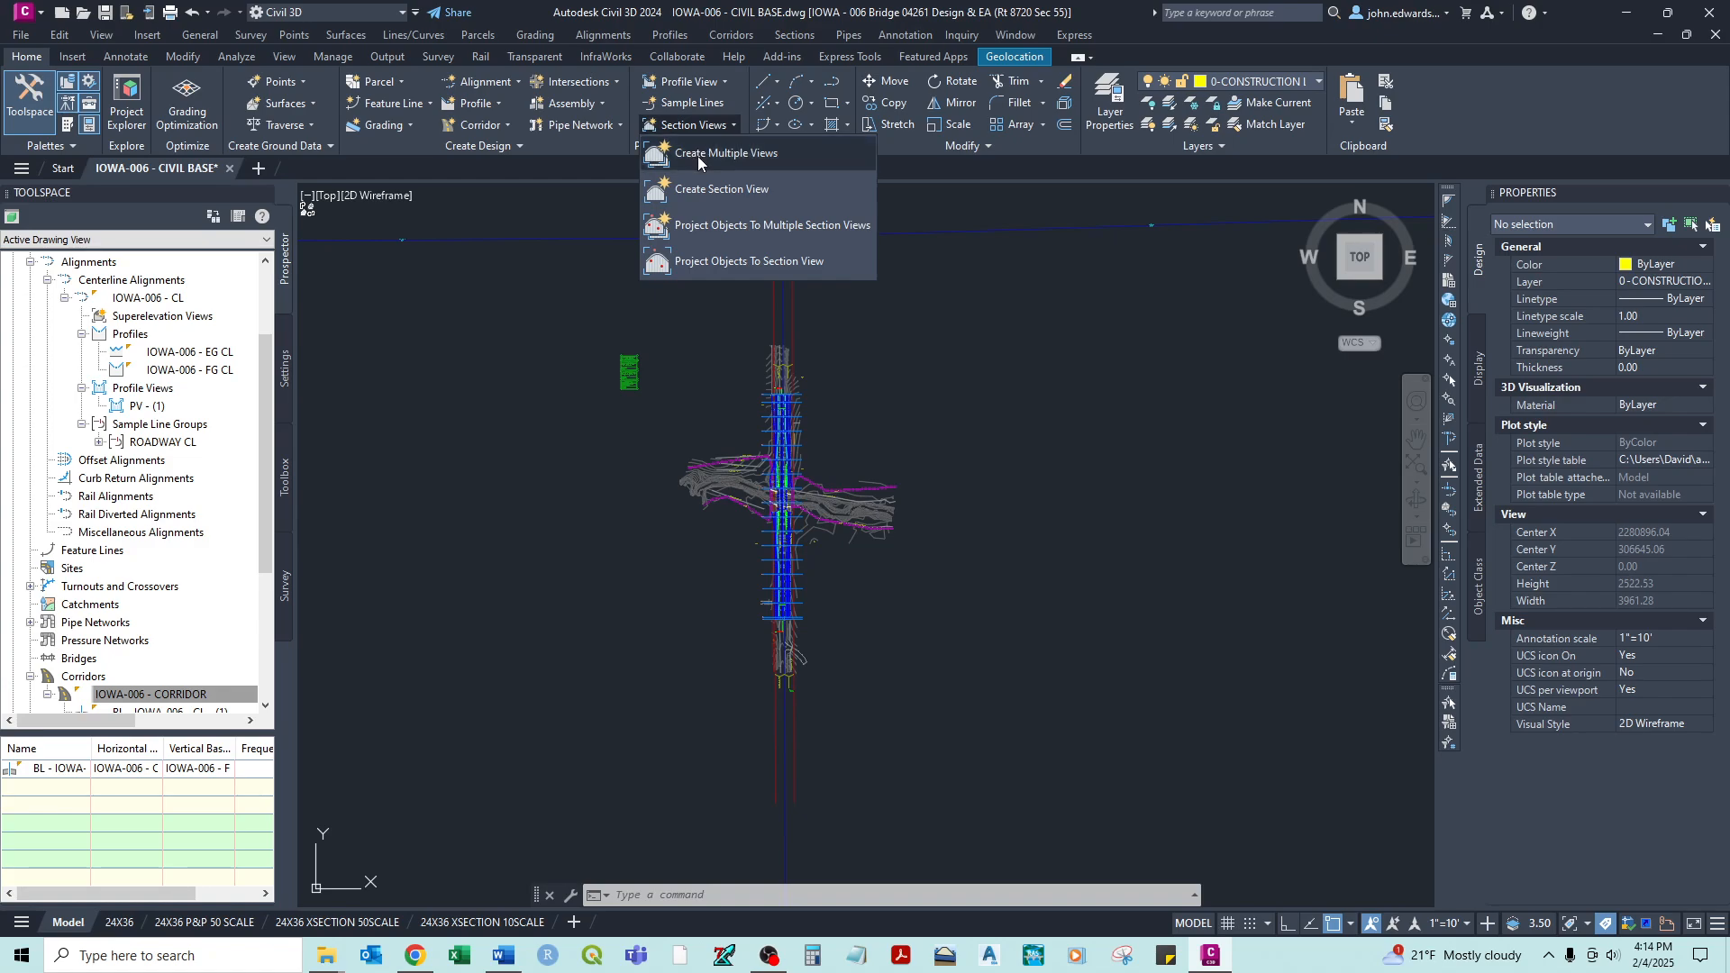
pyautogui.click(698, 155)
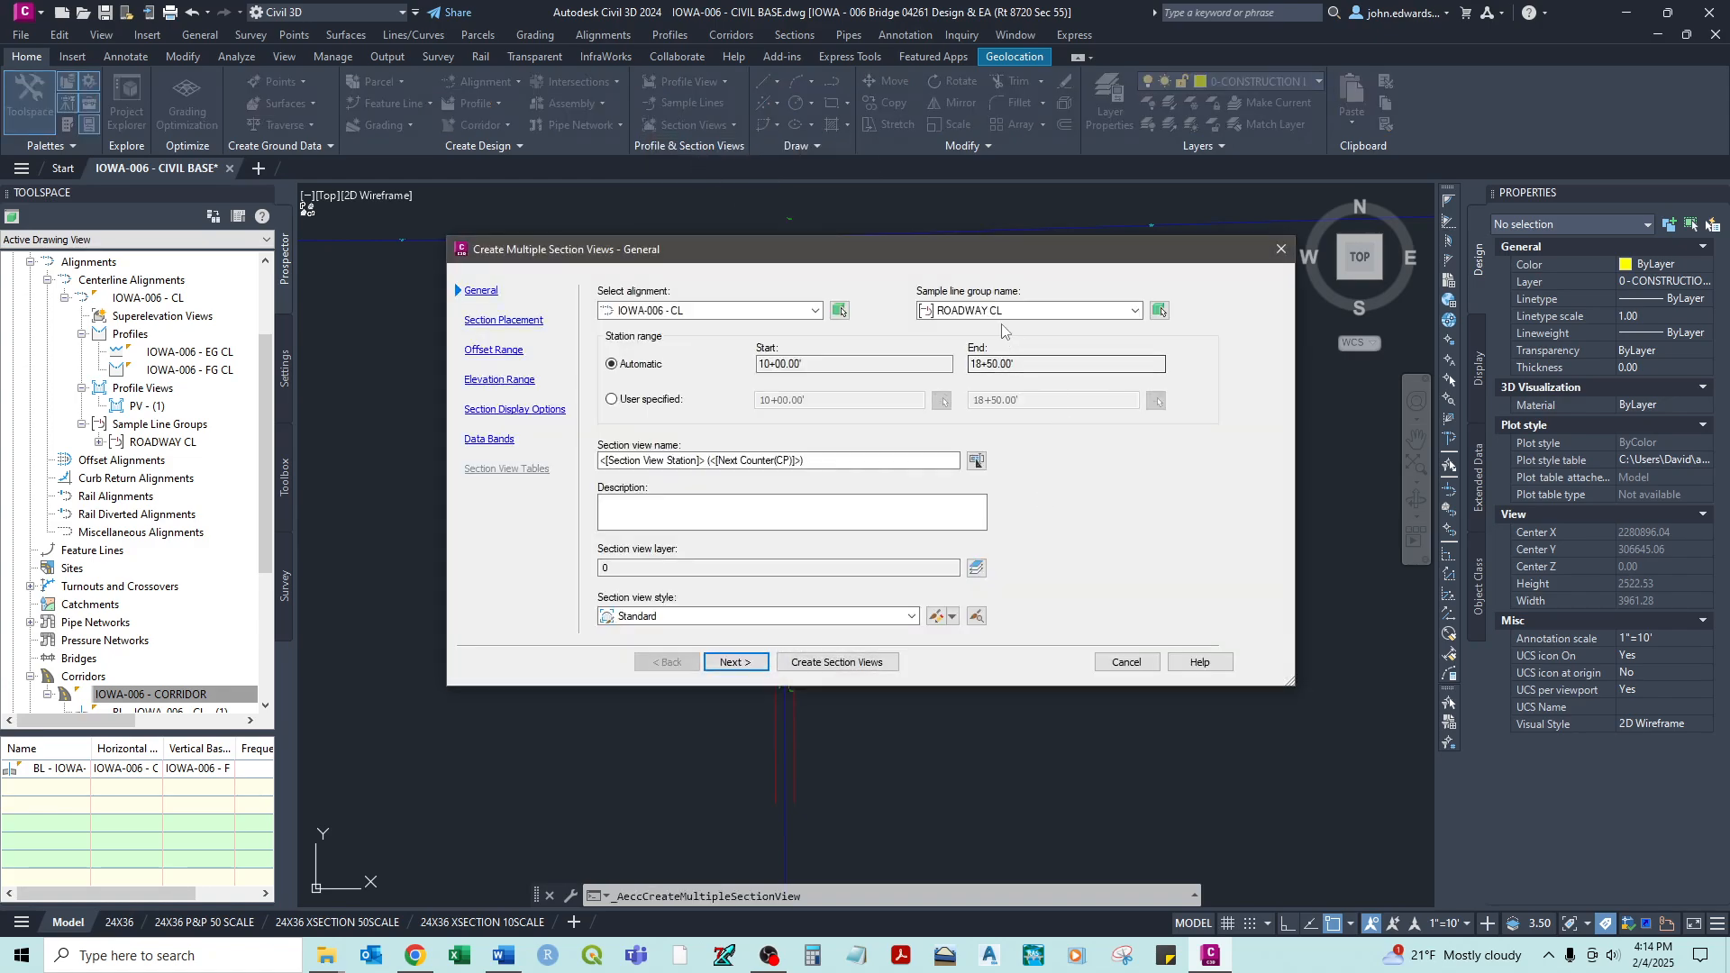
pyautogui.click(702, 616)
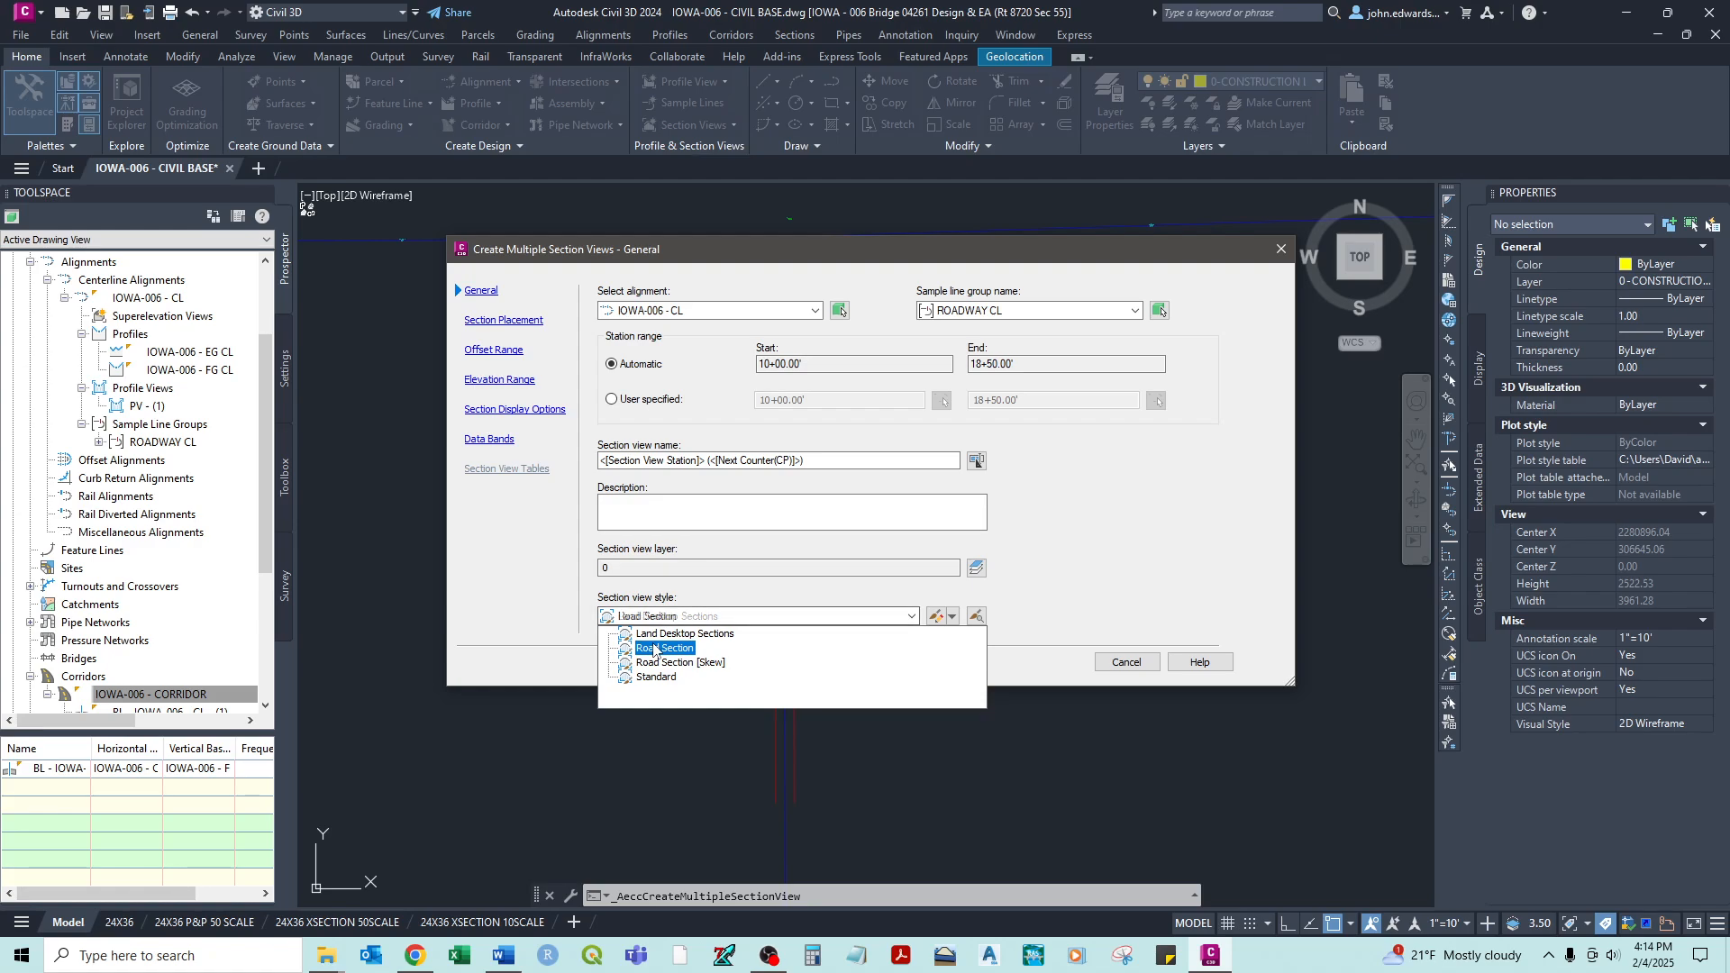
pyautogui.click(685, 632)
pyautogui.click(747, 663)
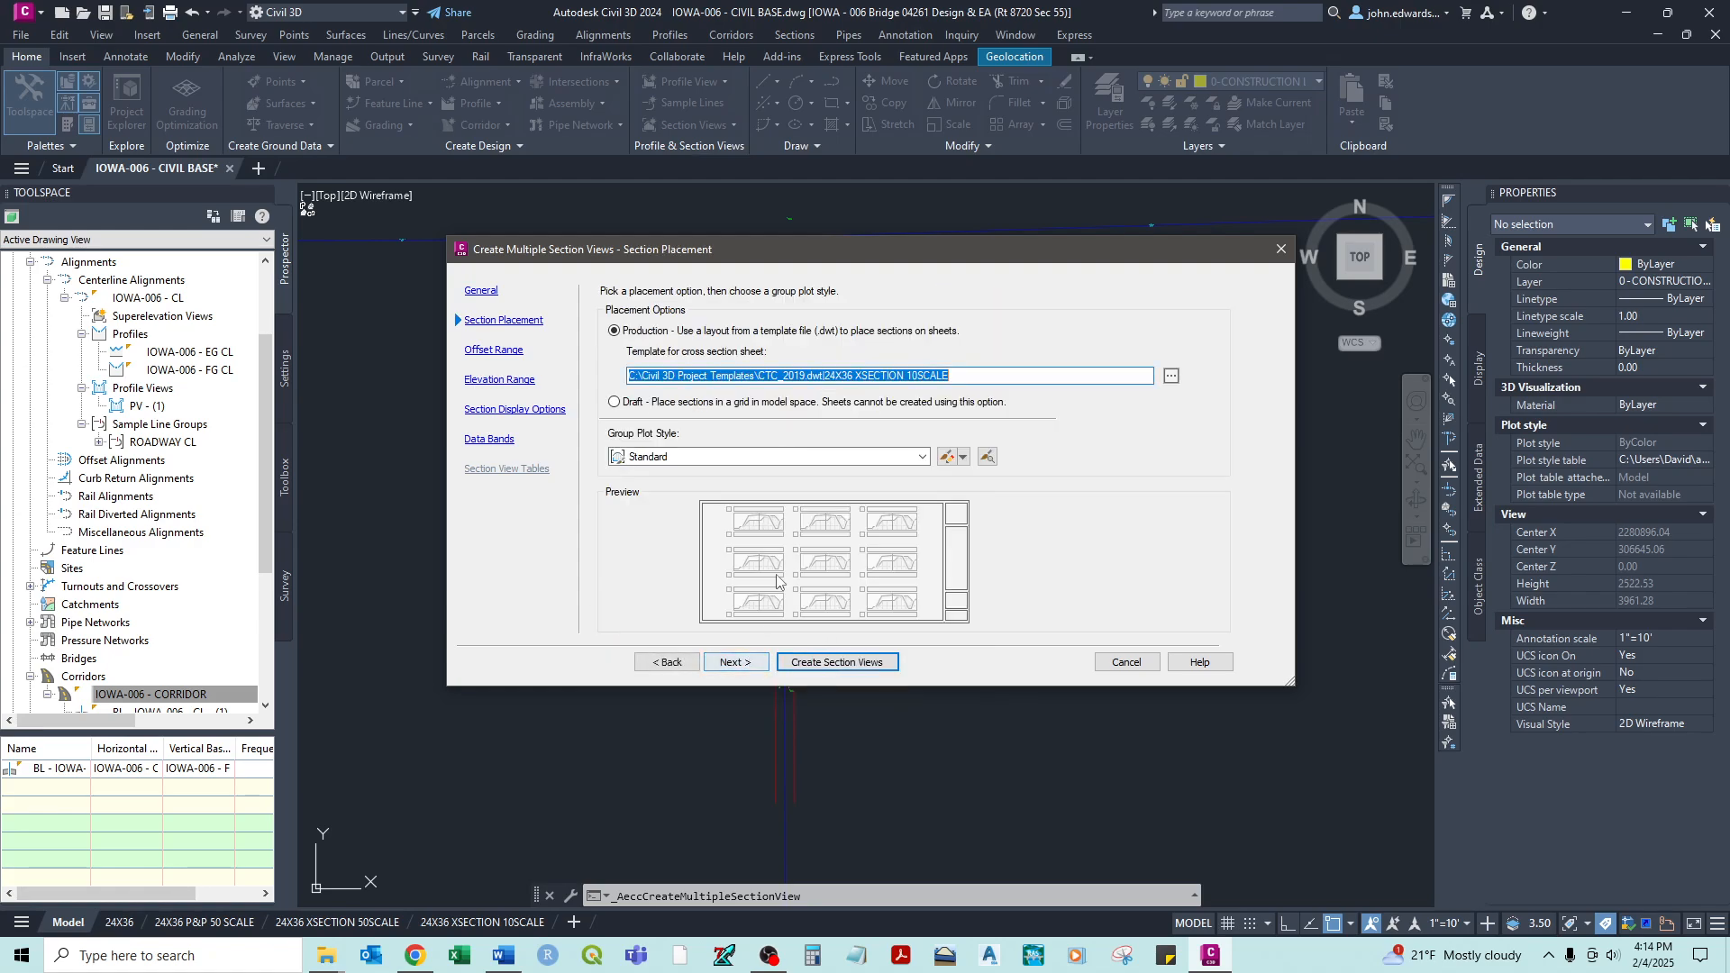
# - Set the group plot style to Plot By Page for production placement on the 24X36 XSECTION 10SCALE layout
pyautogui.click(856, 373)
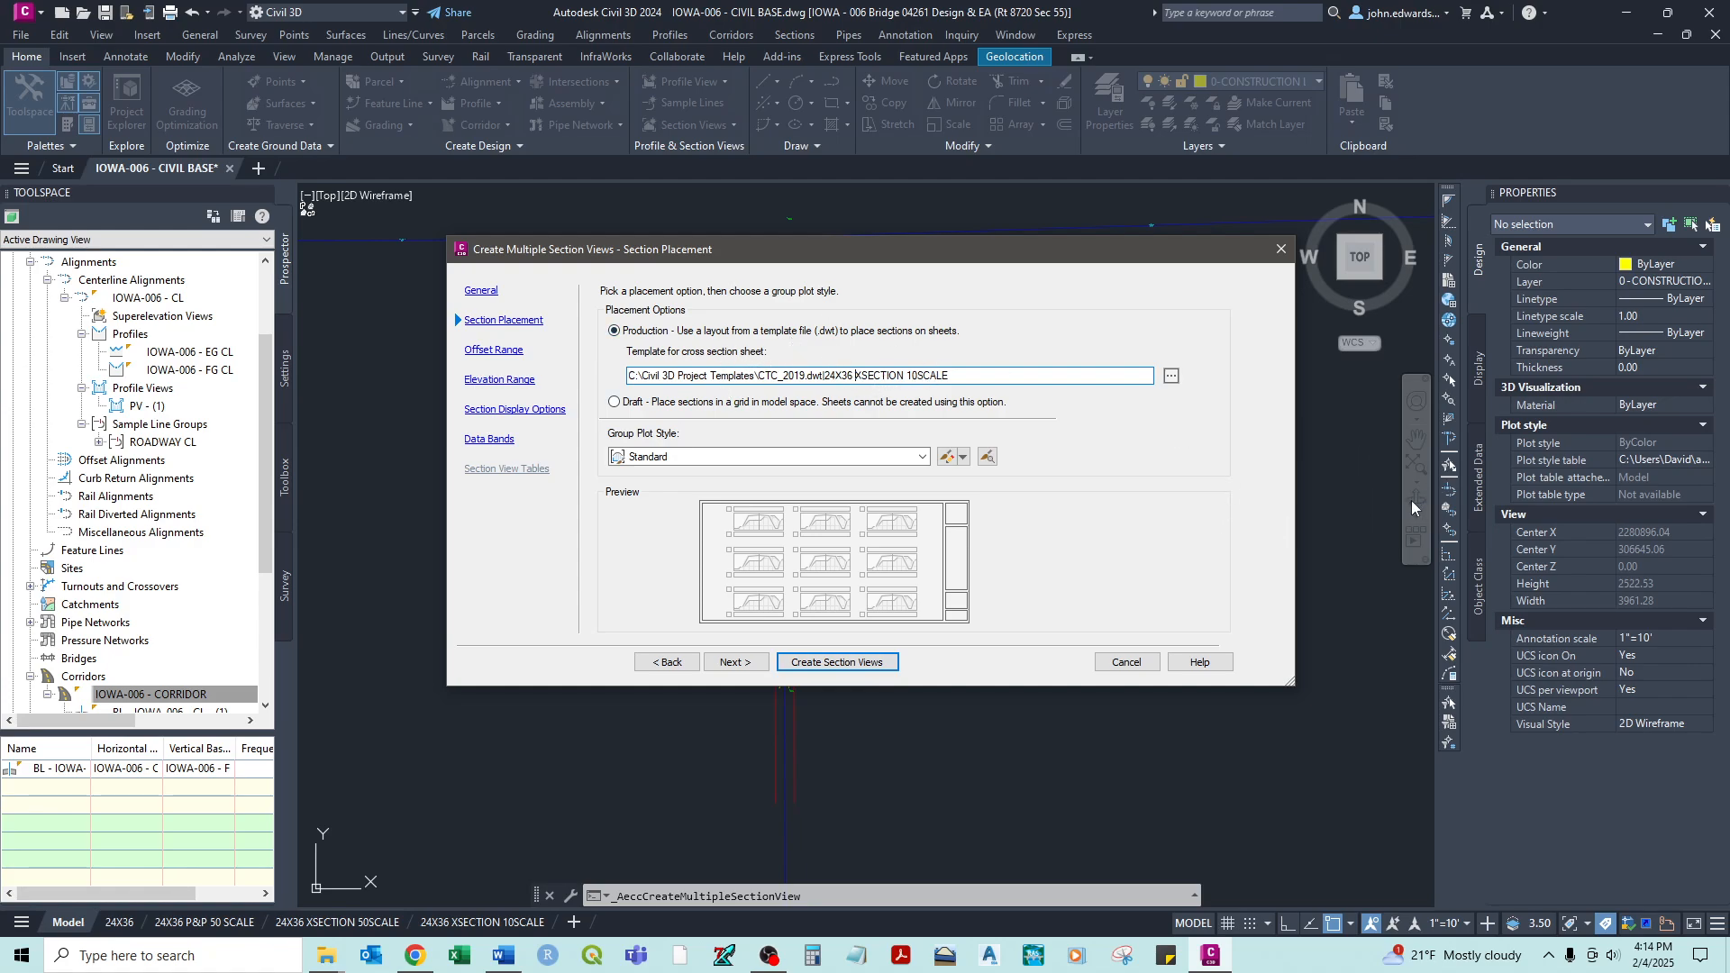
pyautogui.click(802, 456)
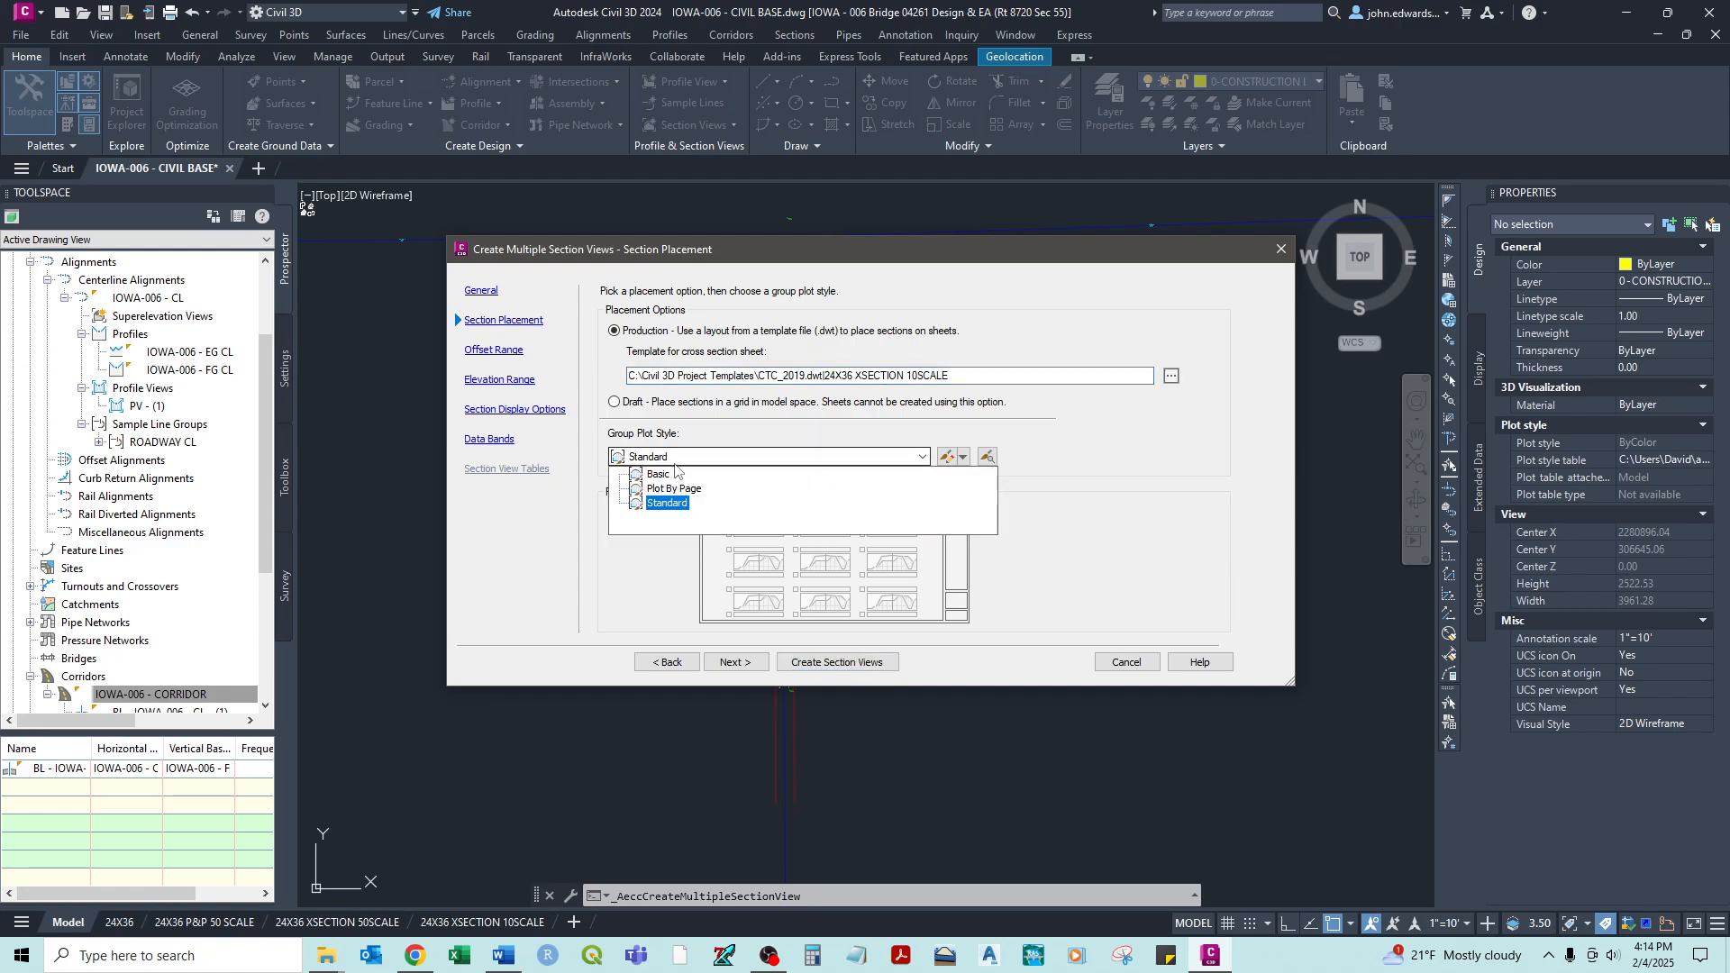
pyautogui.click(680, 488)
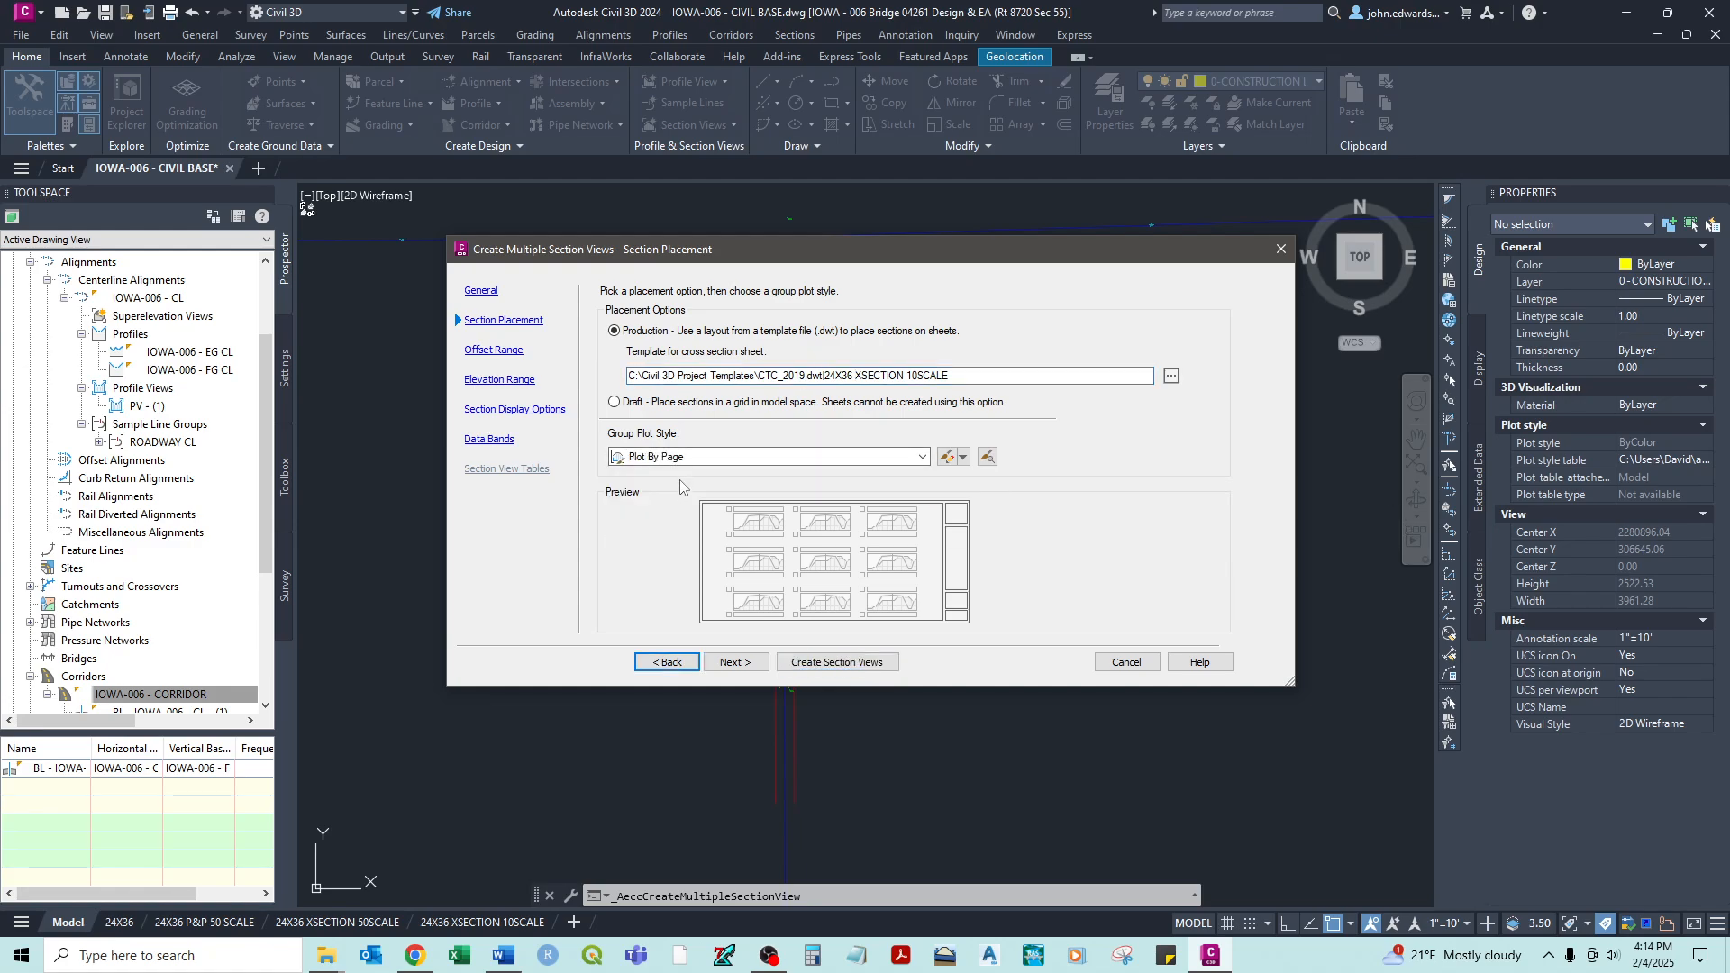
pyautogui.click(729, 667)
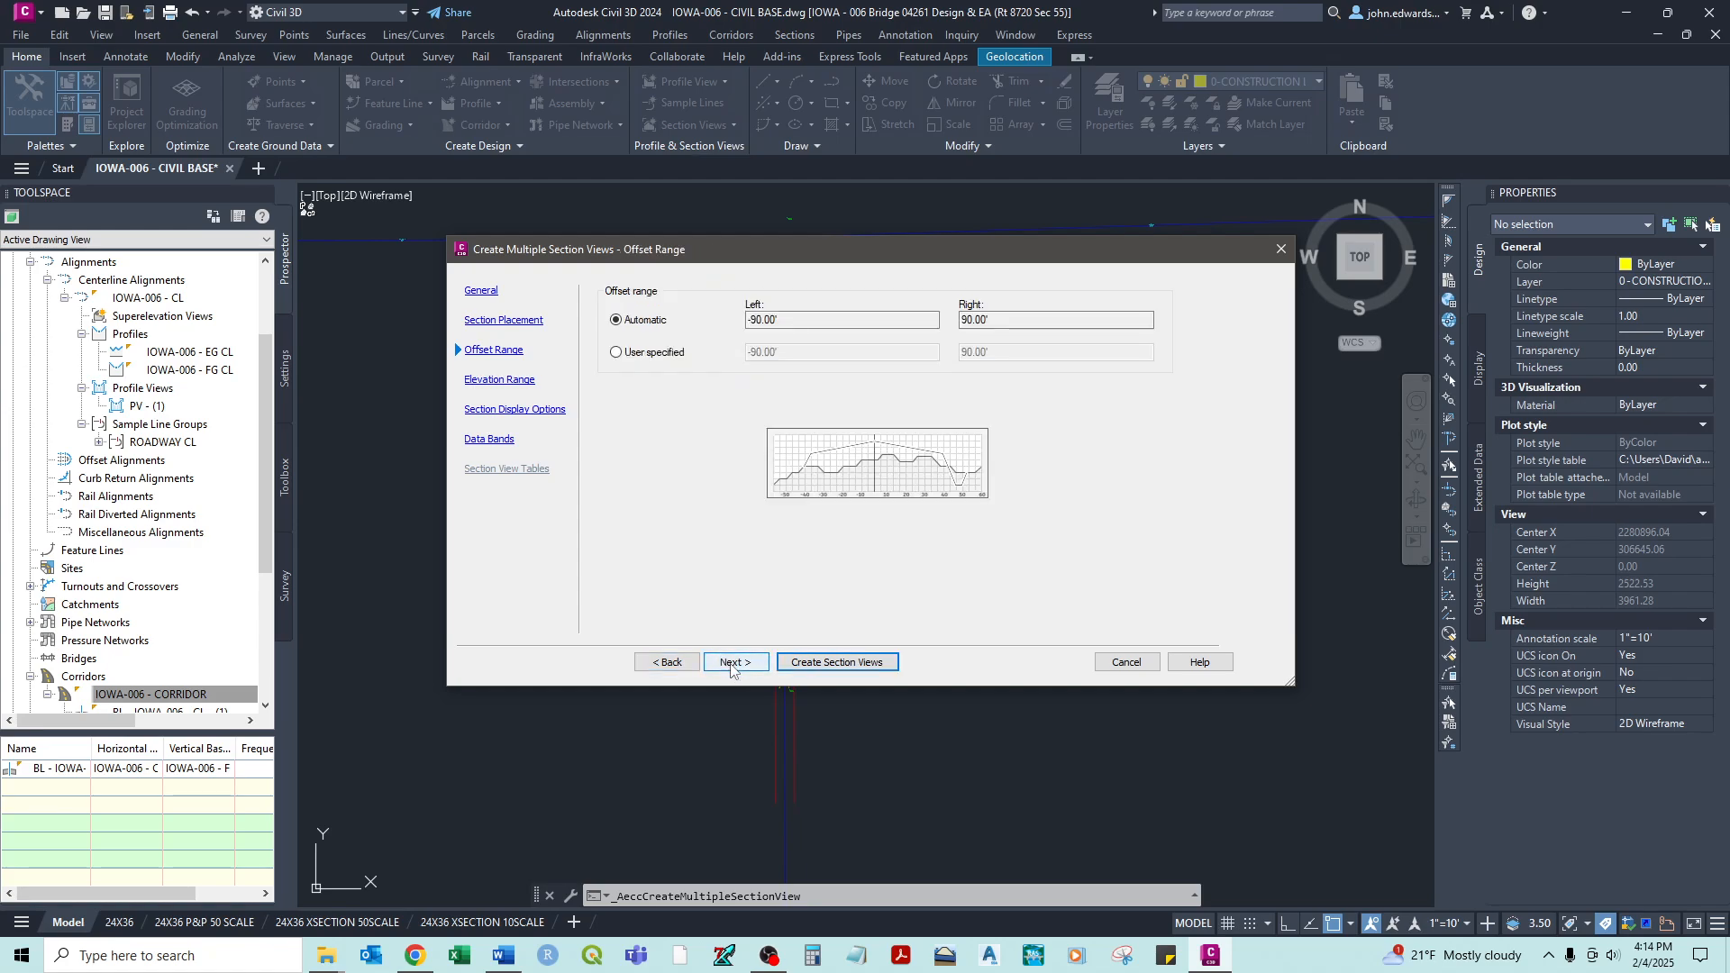
# - Keep the automatic offset range and make the section views' elevation range user specified, following the IOWA-006-EG section
pyautogui.click(729, 664)
pyautogui.click(616, 357)
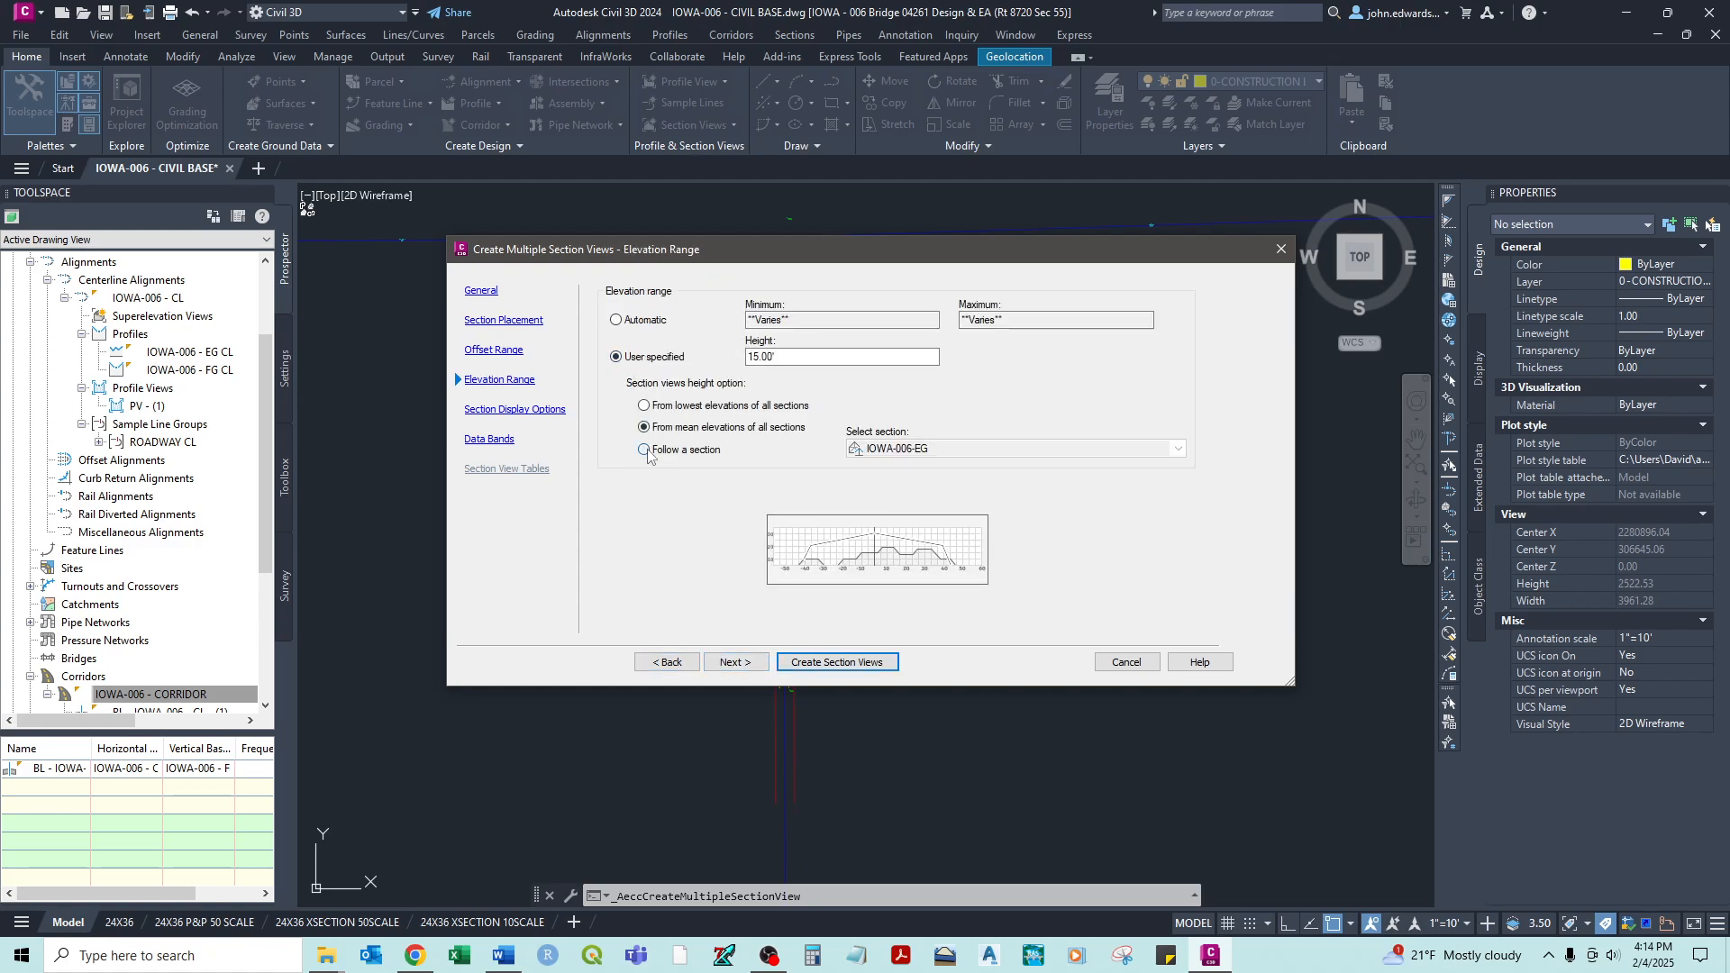
pyautogui.click(643, 450)
pyautogui.click(734, 662)
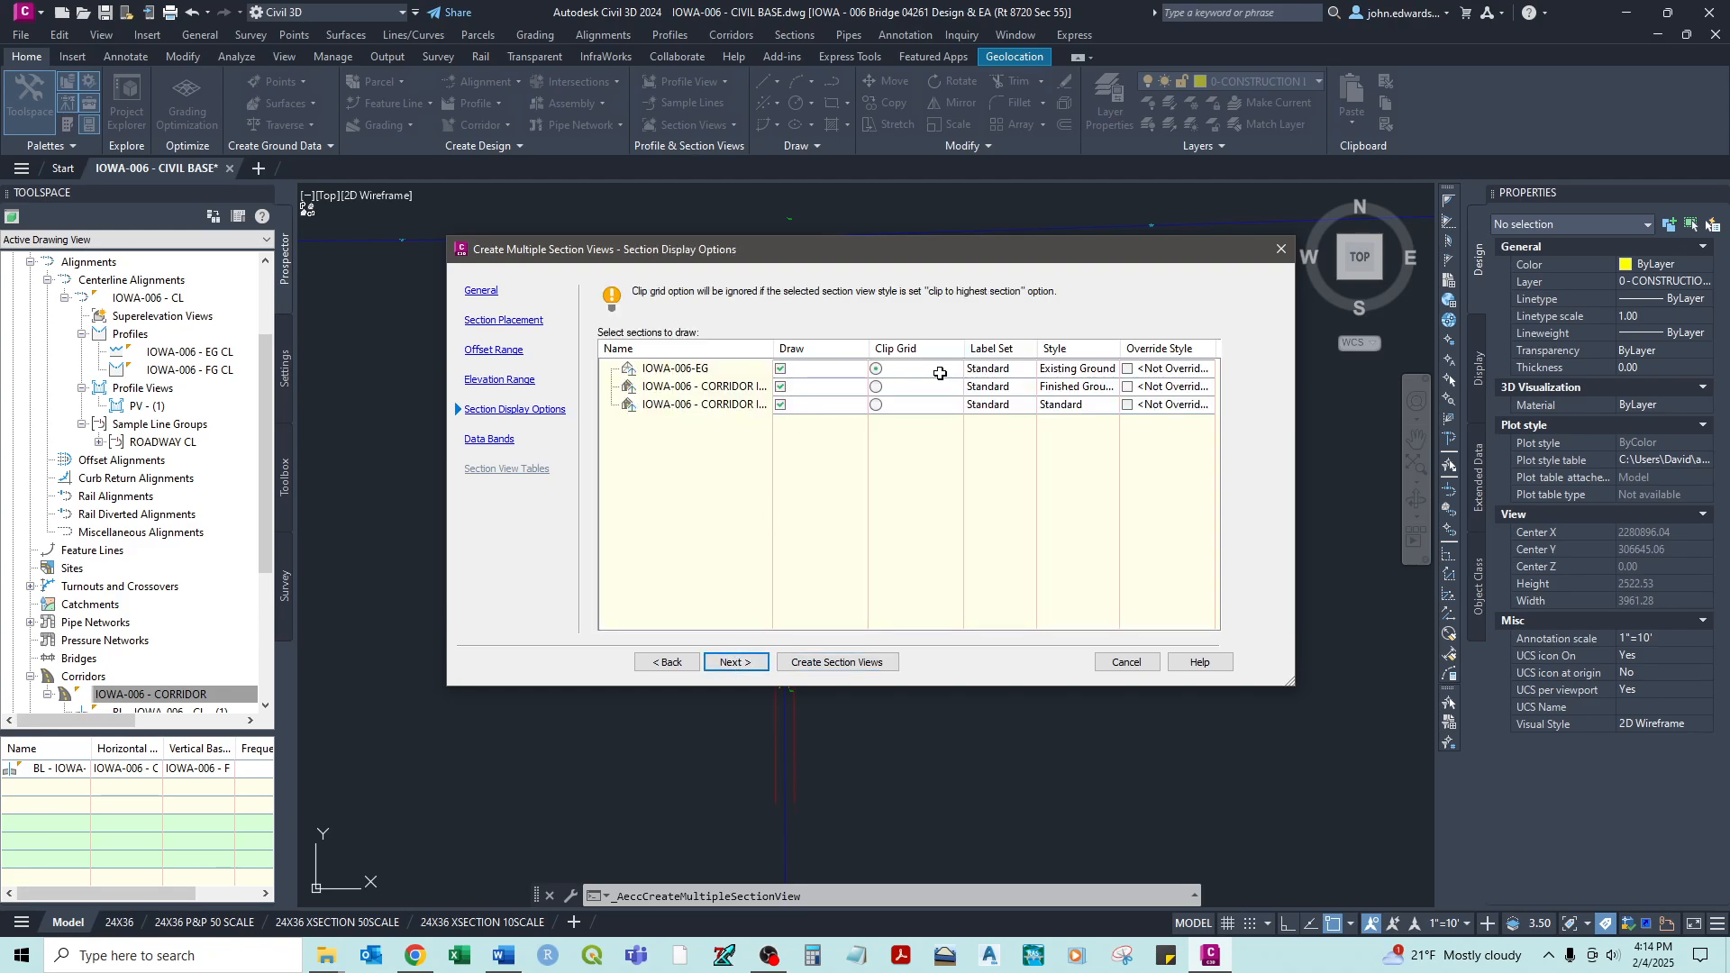
# - Assign the _No Labels label set to IOWA-006-EG and both IOWA-006 - CORRIDOR sections
pyautogui.click(987, 374)
pyautogui.click(939, 369)
pyautogui.click(852, 386)
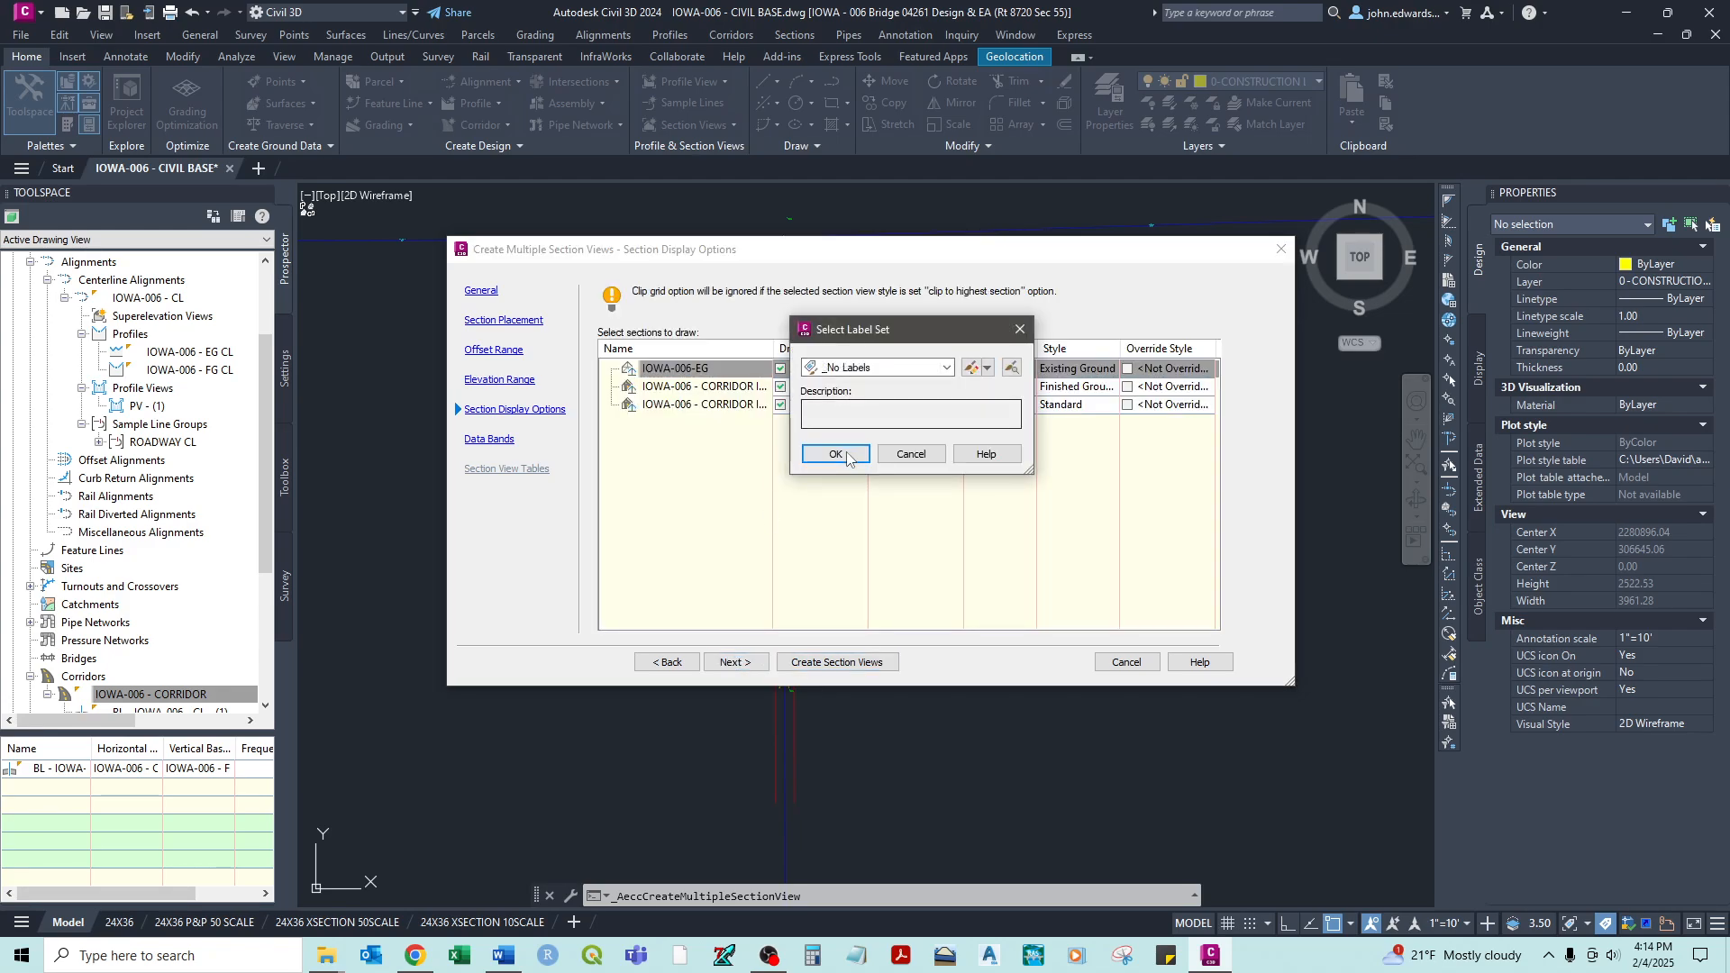
pyautogui.click(836, 454)
pyautogui.click(988, 392)
pyautogui.click(938, 369)
pyautogui.click(852, 386)
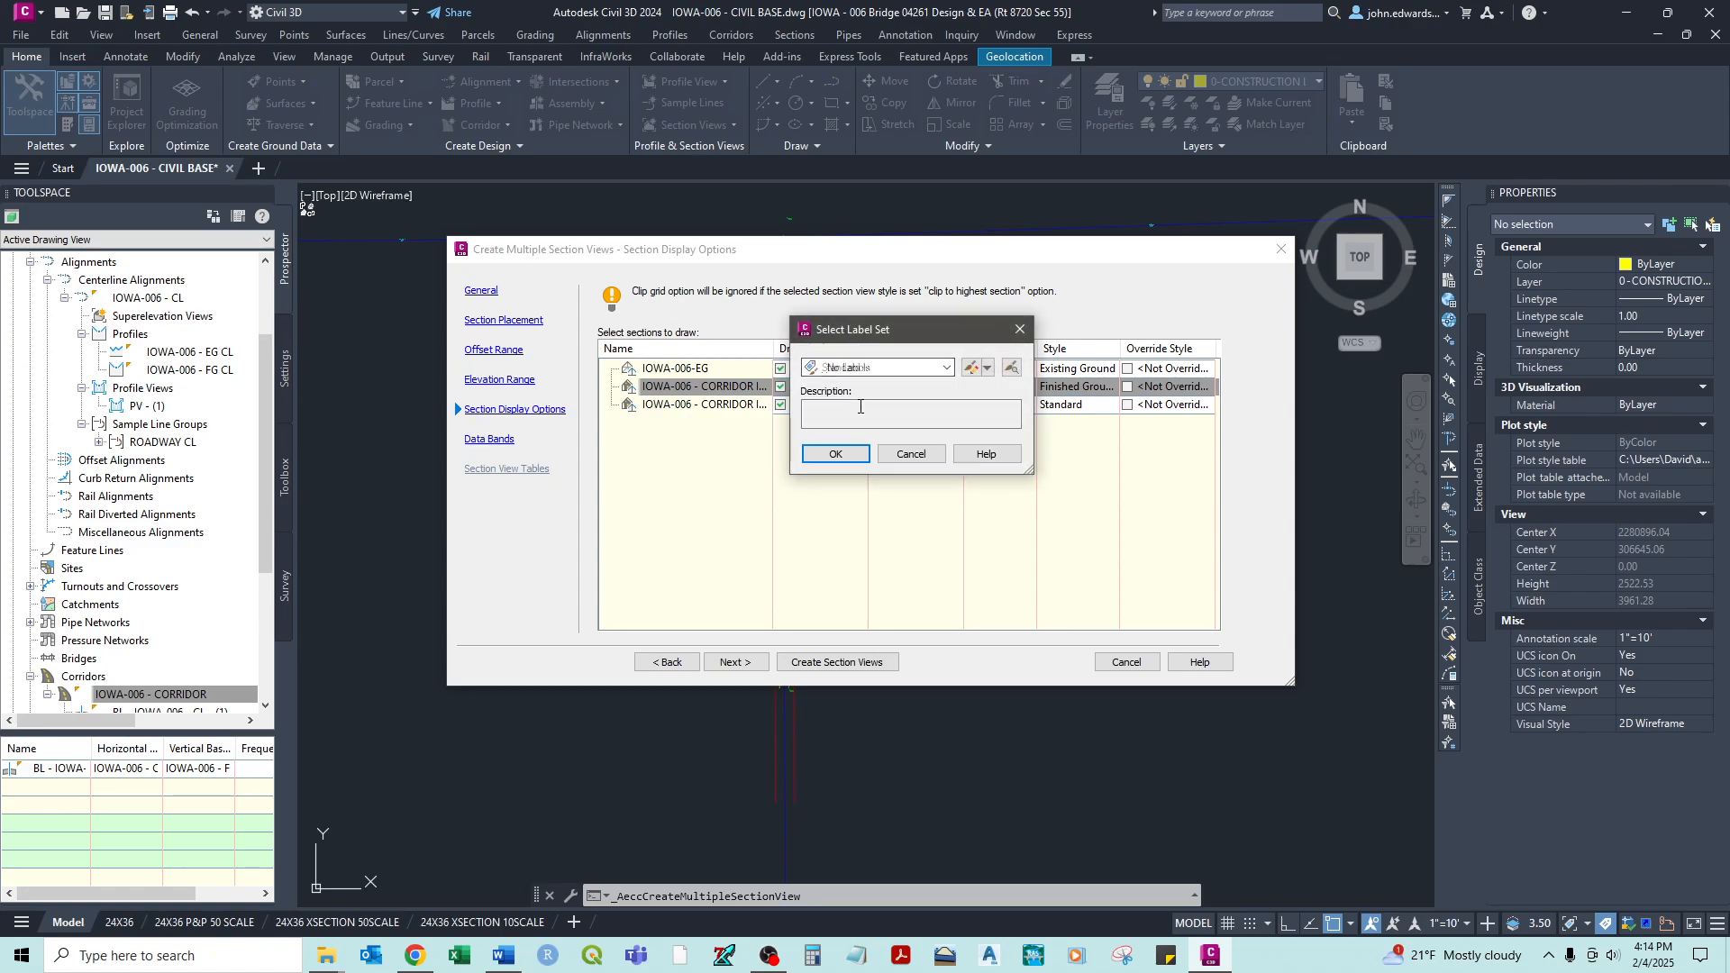
pyautogui.click(837, 455)
pyautogui.click(991, 409)
pyautogui.click(939, 369)
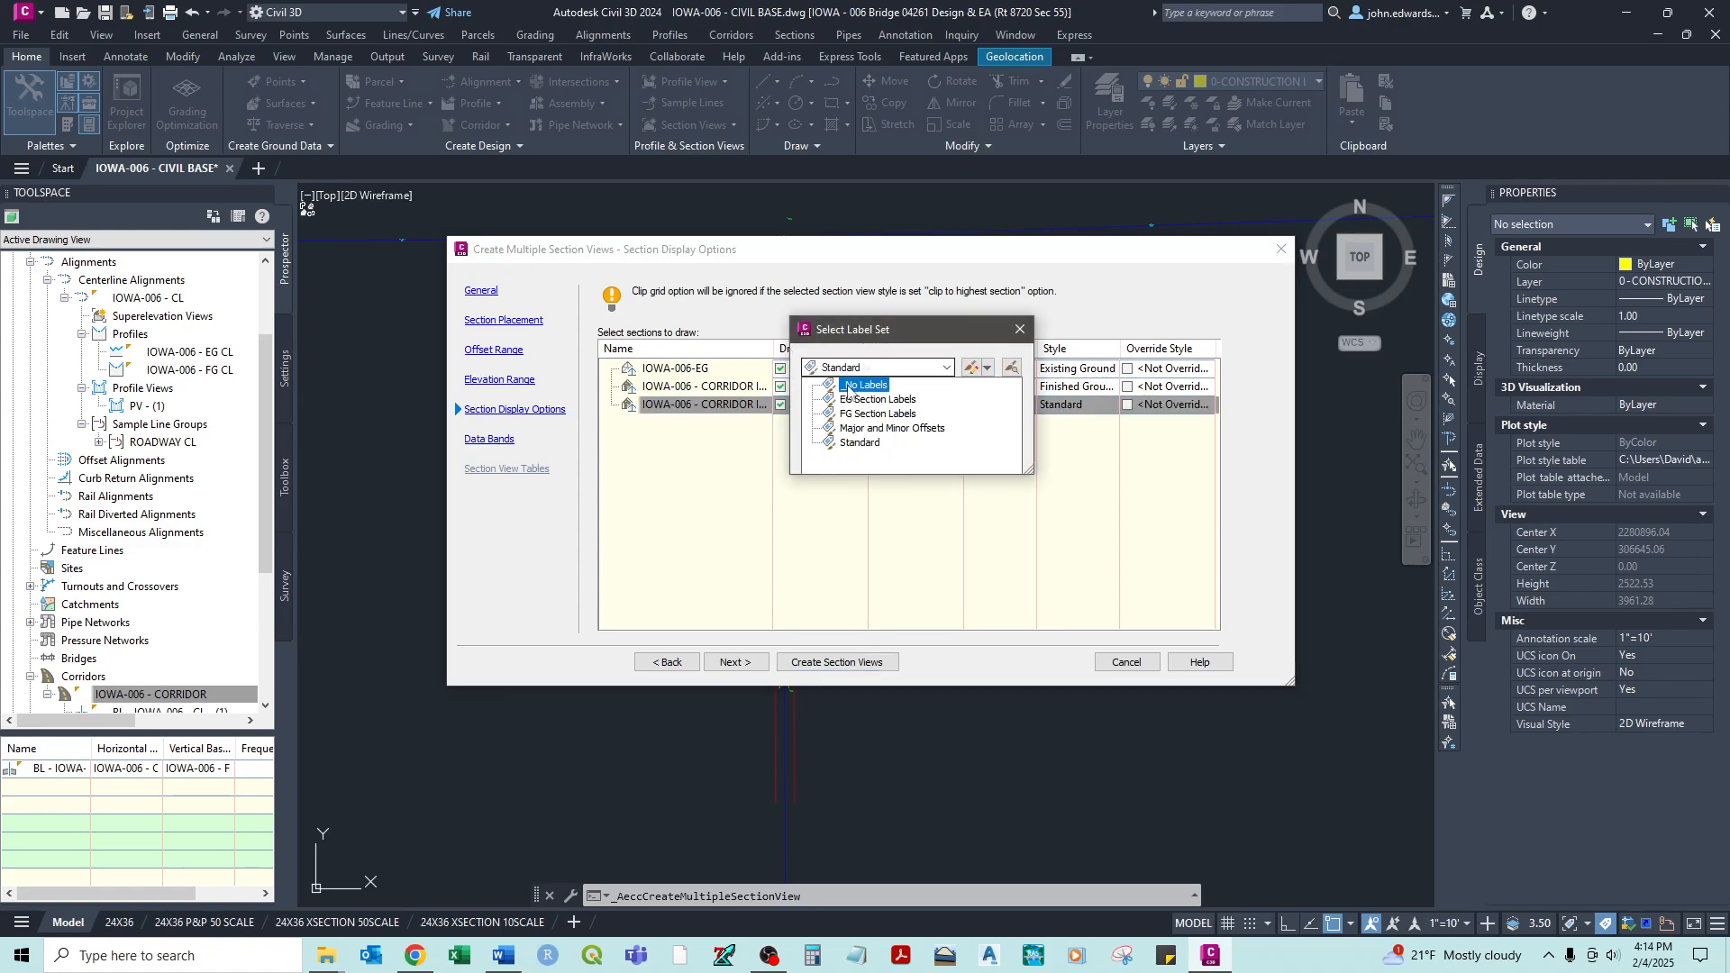
pyautogui.click(852, 386)
pyautogui.click(836, 454)
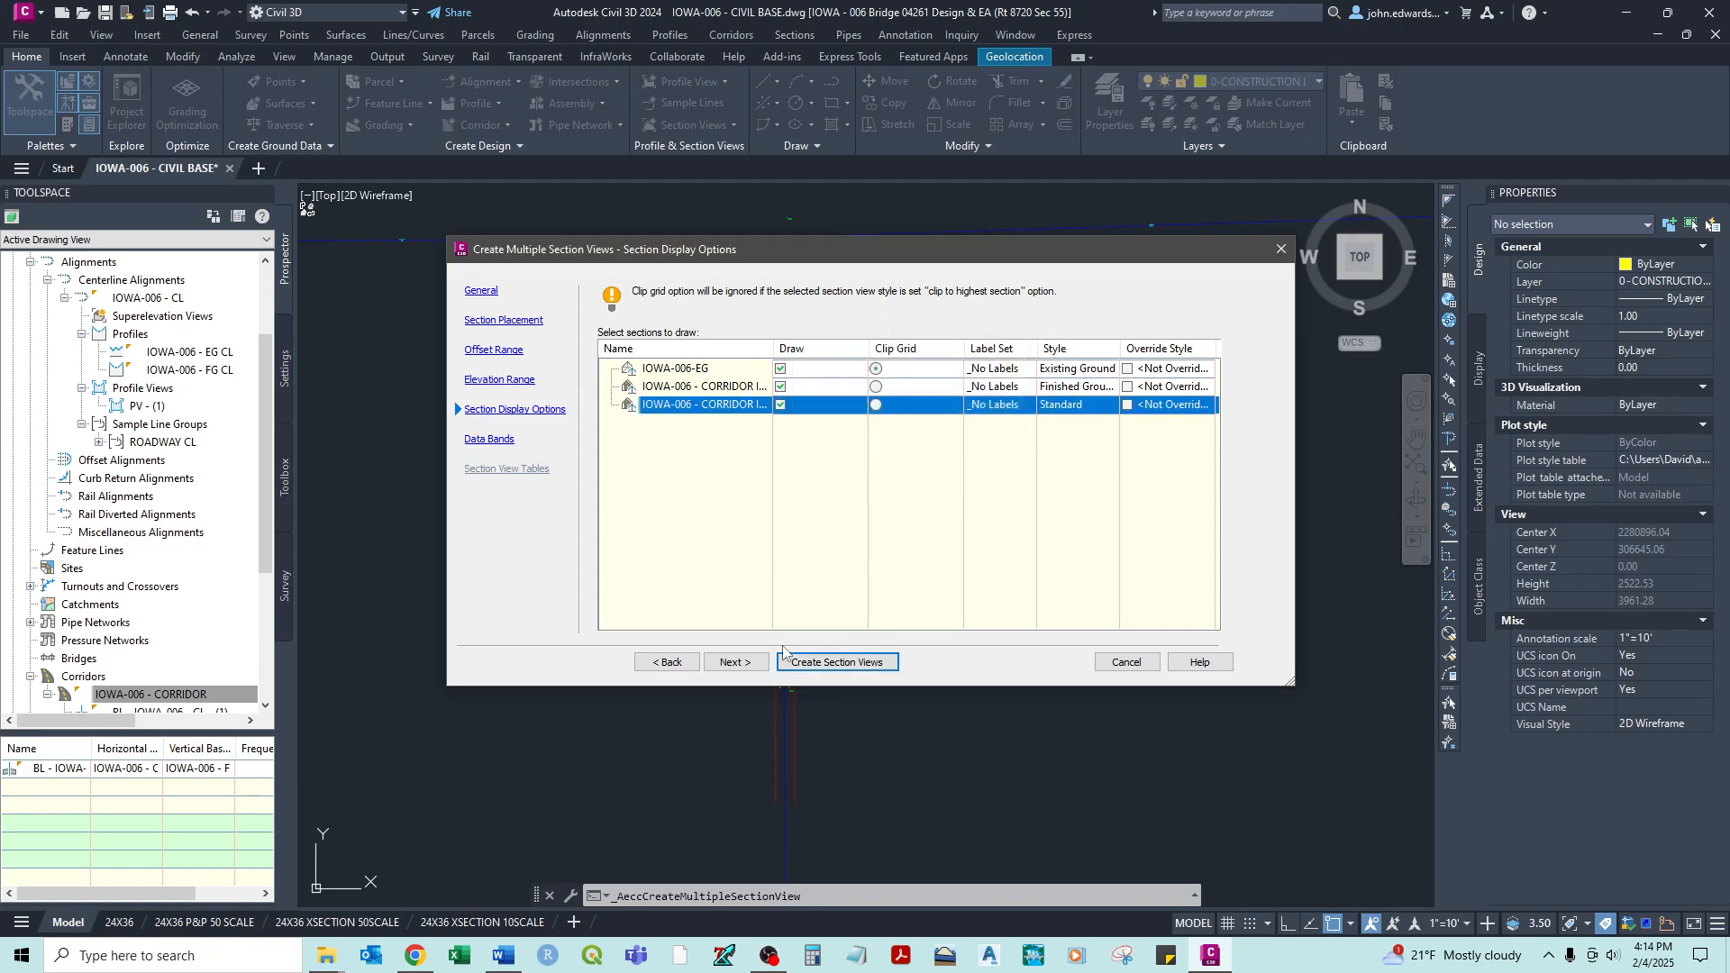
# - Set the section views' data band set to <none>
pyautogui.click(748, 662)
pyautogui.click(650, 310)
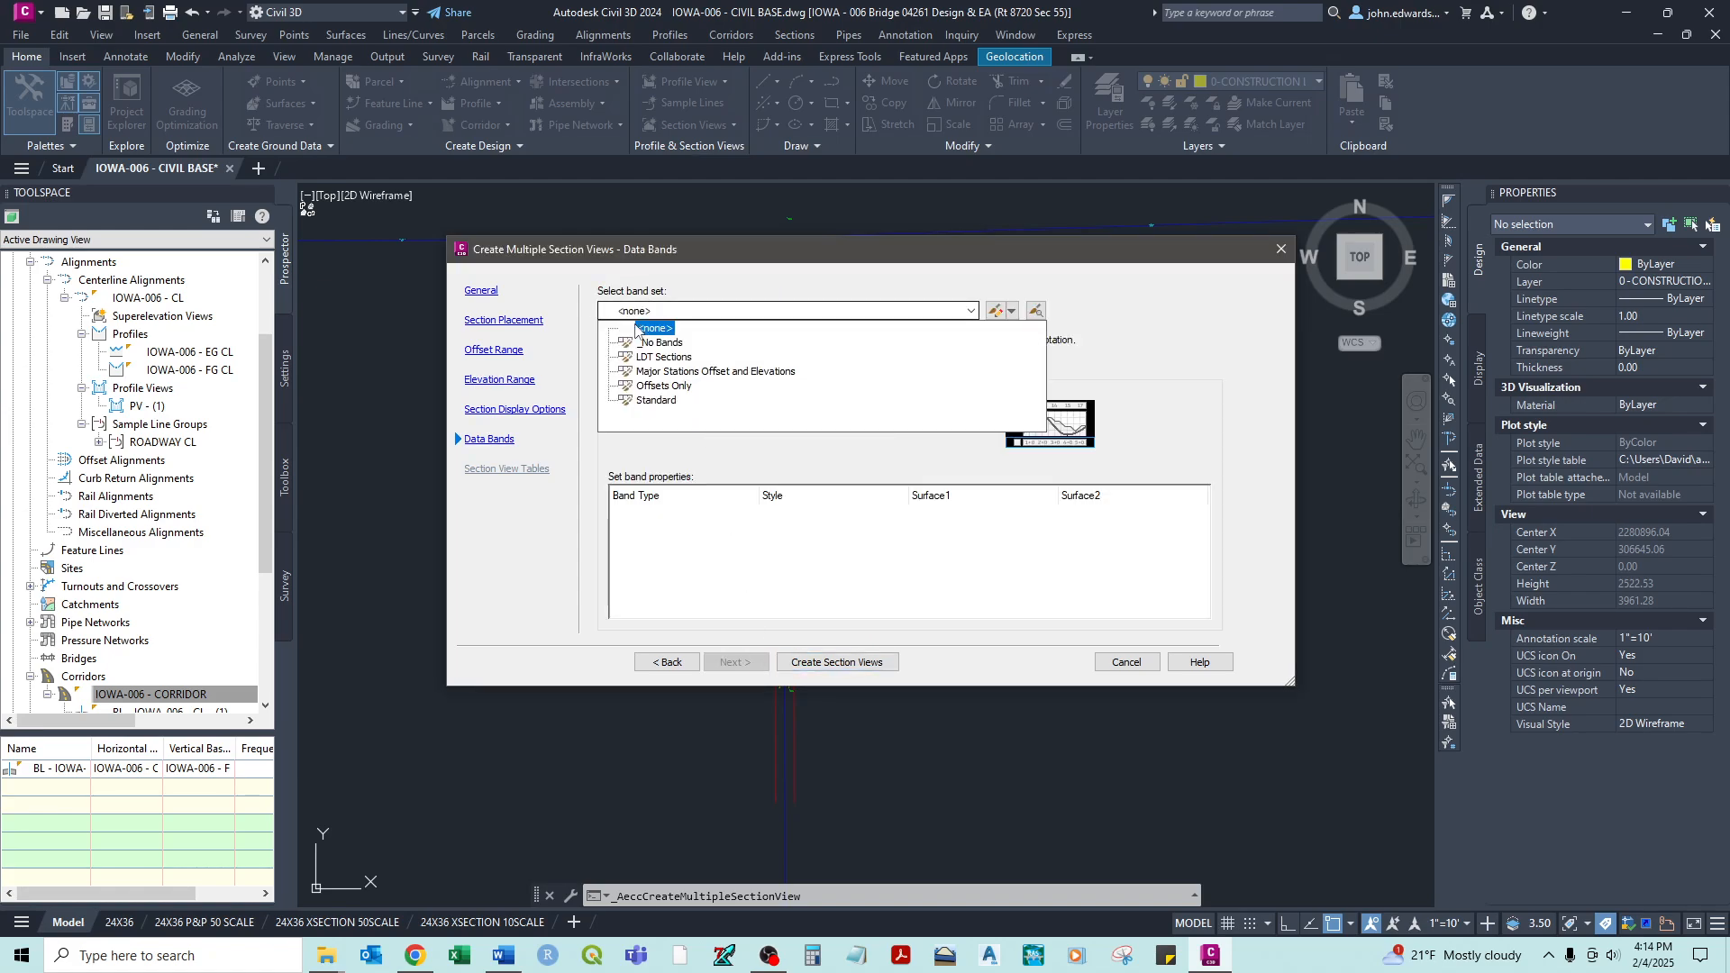
pyautogui.click(647, 328)
# - Create the section views with their origin in the empty area just right of the profile view
pyautogui.click(798, 663)
pyautogui.scroll(-5, 896, 600)
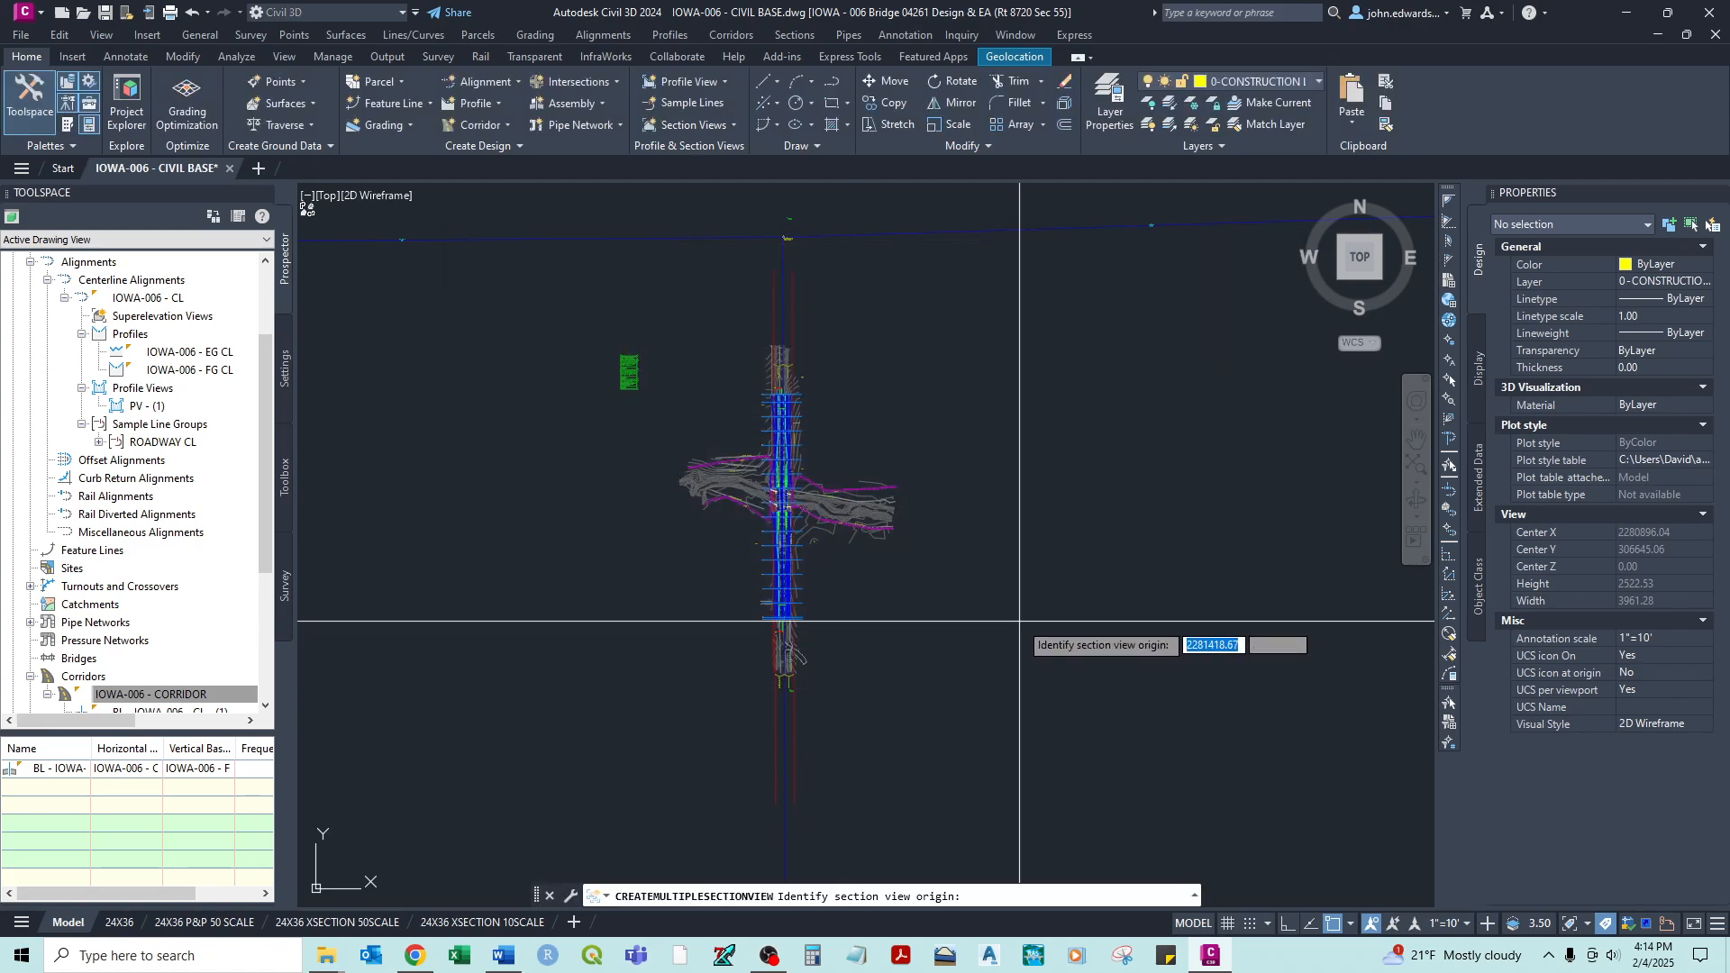
pyautogui.moveTo(897, 600); pyautogui.dragTo(728, 598, button='middle')
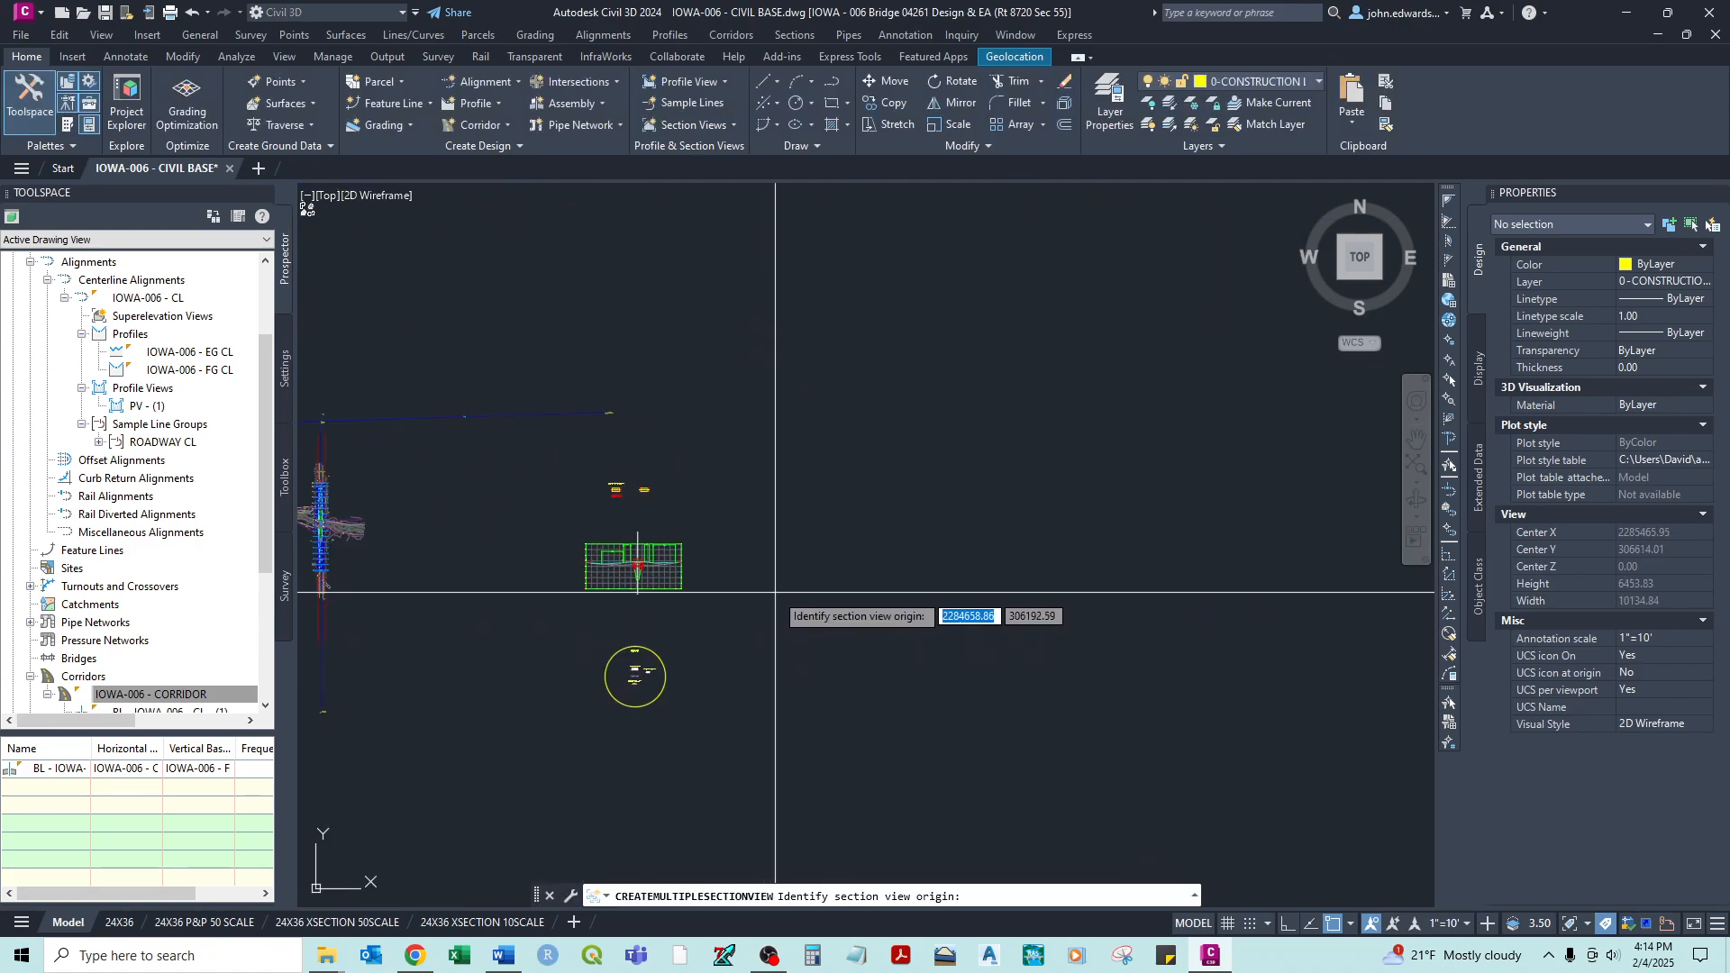
pyautogui.click(775, 594)
# - Examine the grids, offset and elevation labels of the new section views from station 10+43.26 to 11+50.00 on the first sheet
pyautogui.scroll(10, 790, 596)
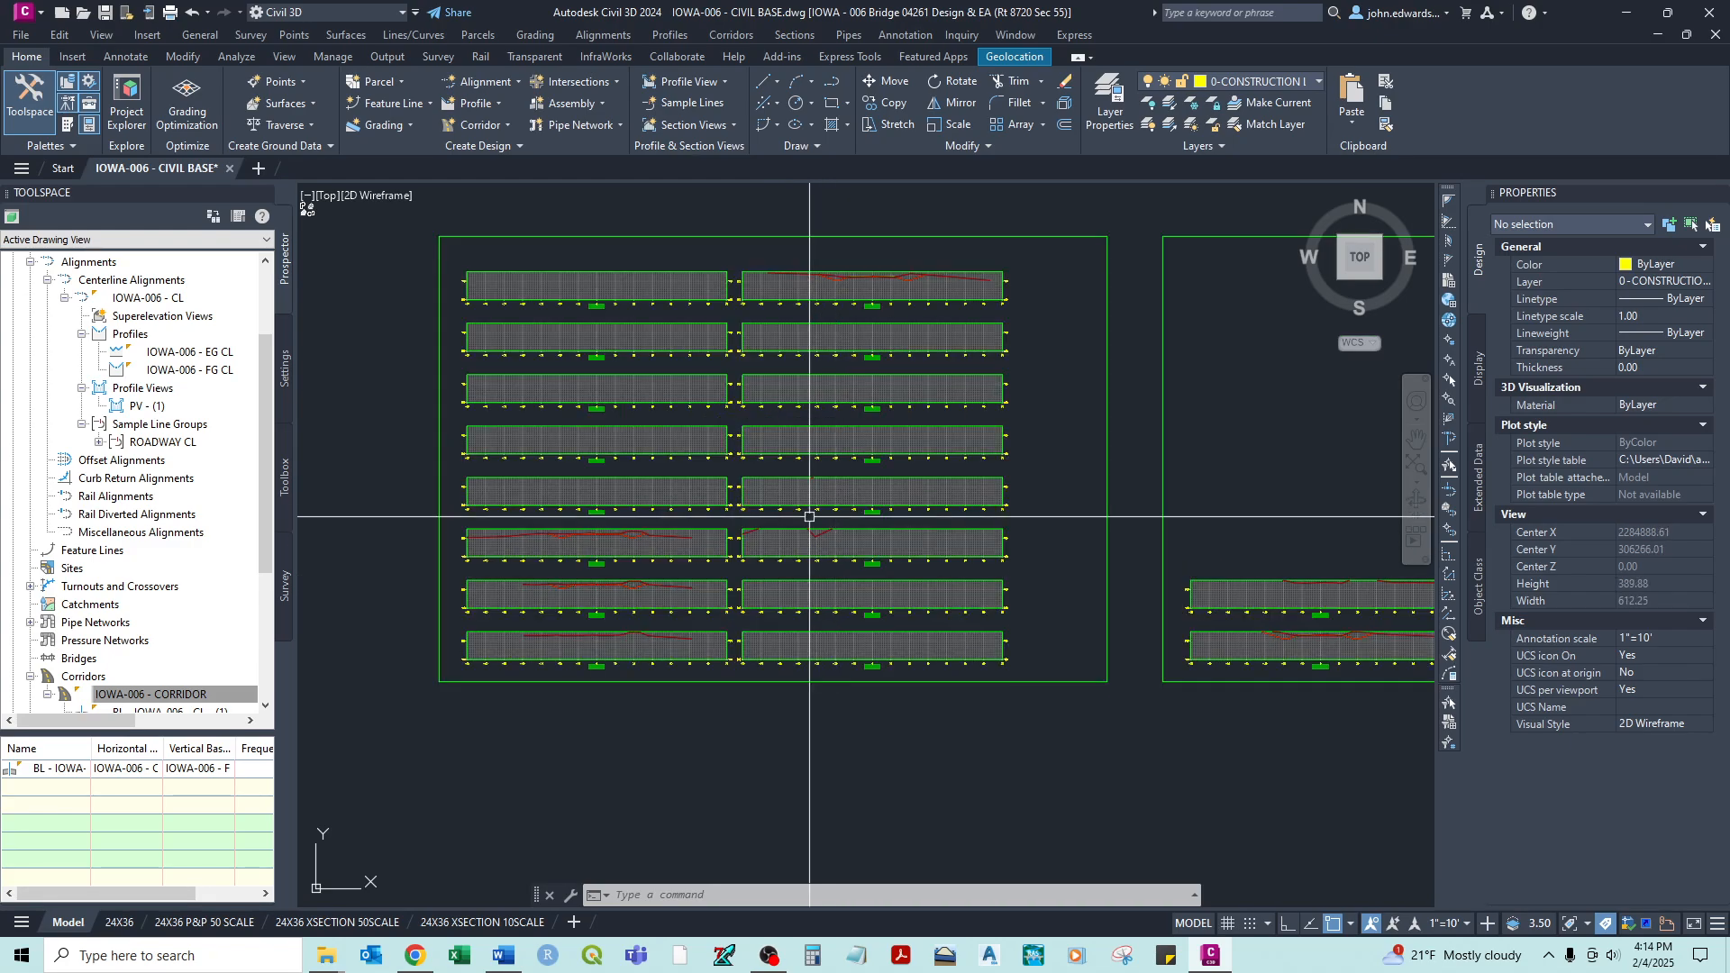
pyautogui.scroll(4, 638, 520)
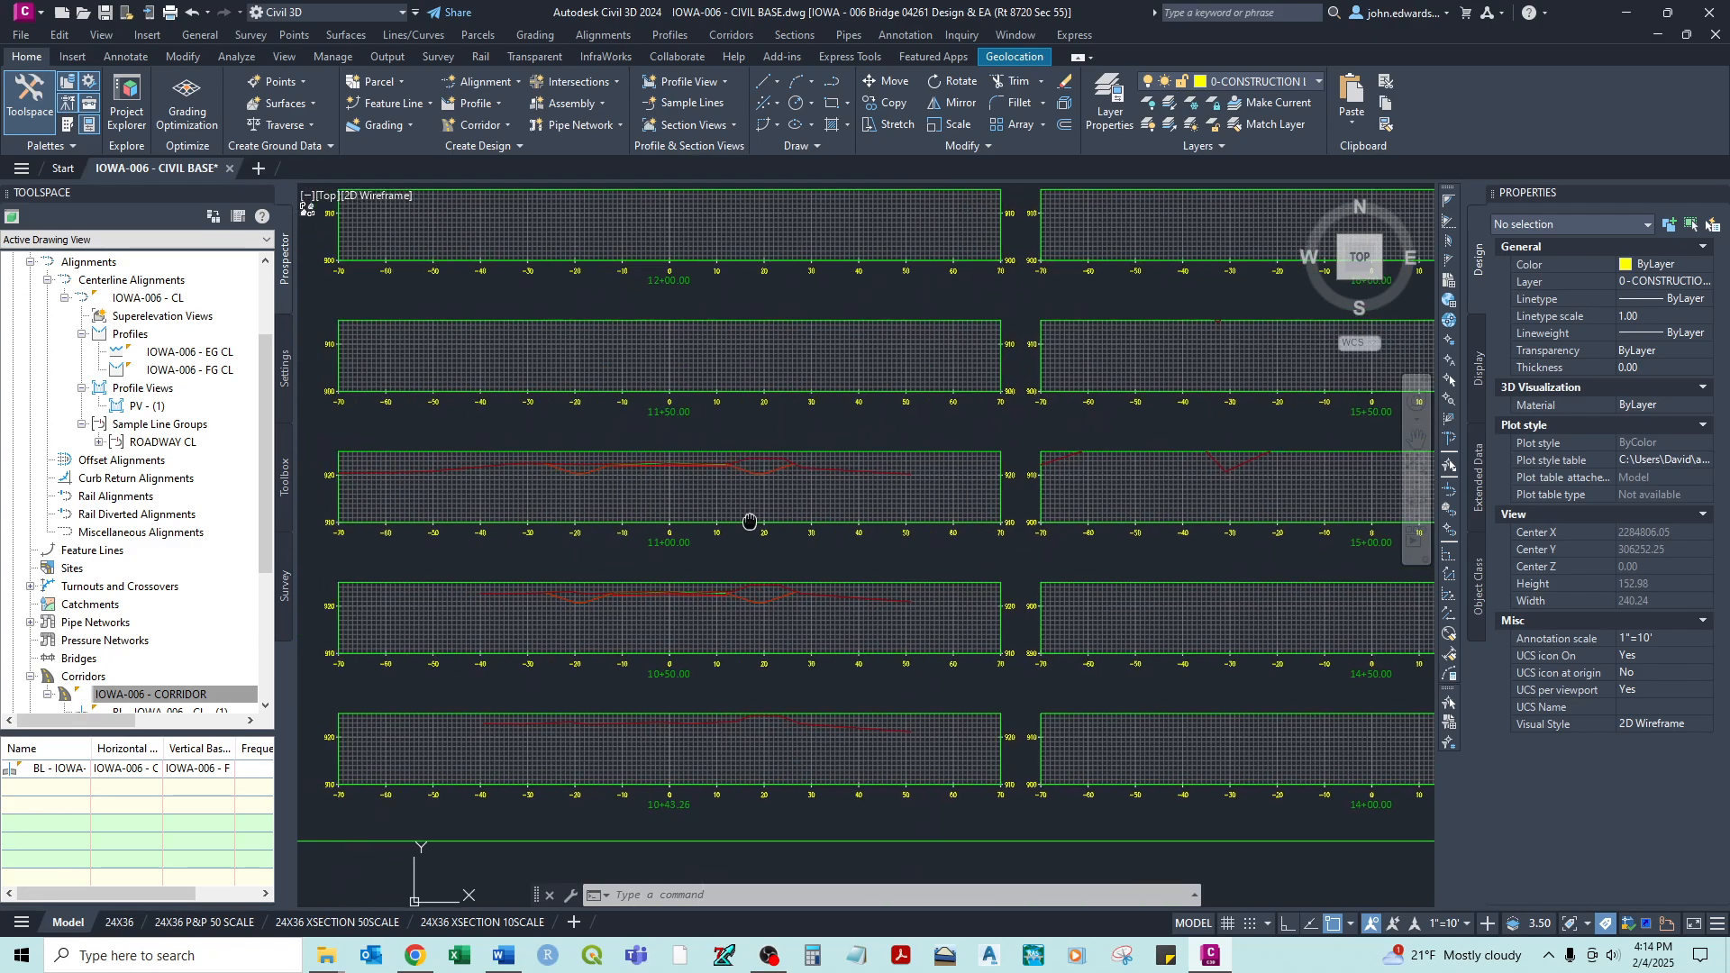
pyautogui.press('Return')
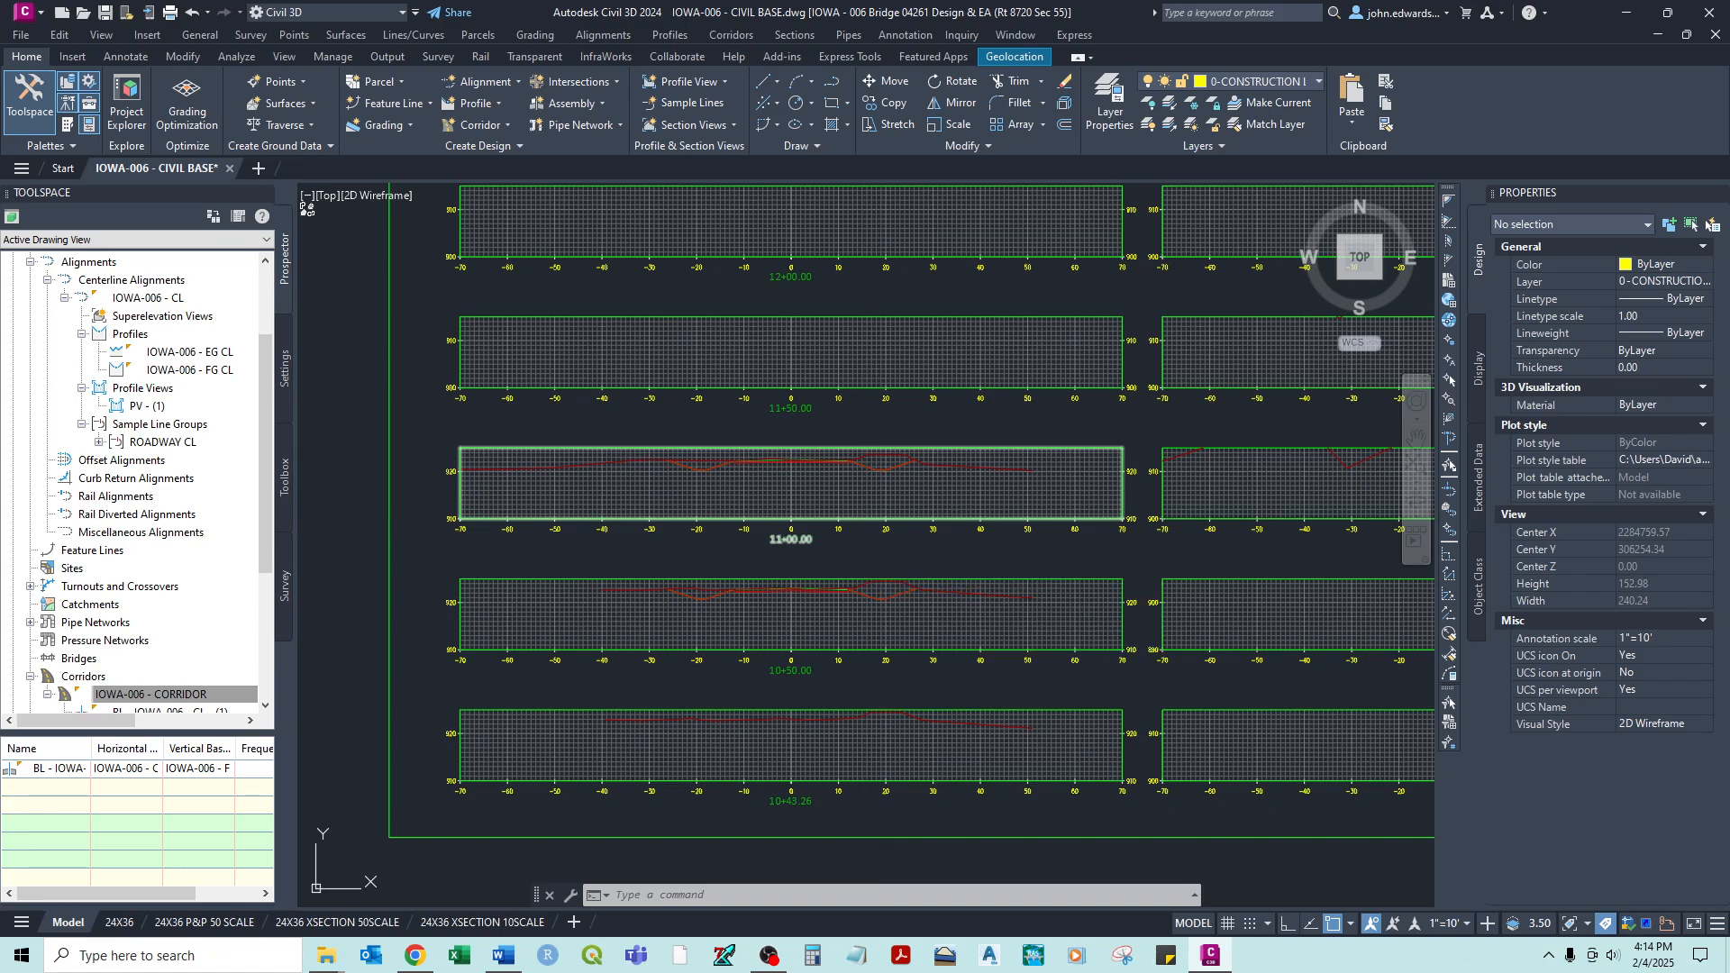
pyautogui.scroll(4, 482, 790)
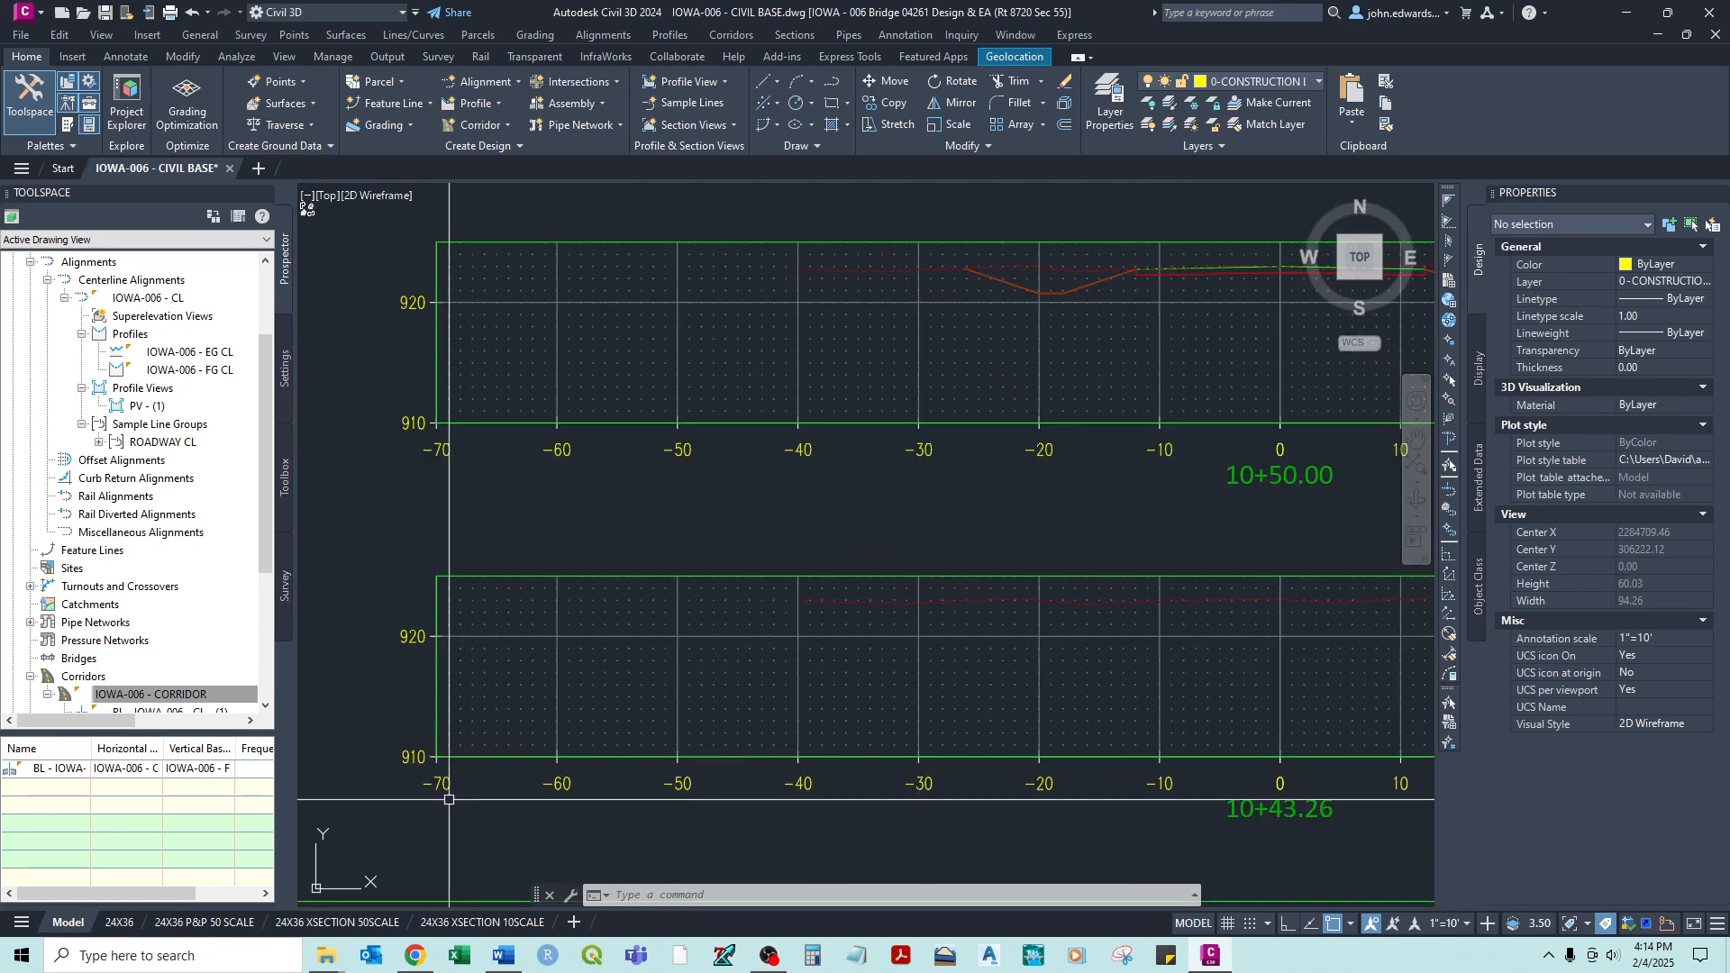
pyautogui.moveTo(452, 742); pyautogui.dragTo(473, 682, button='middle')
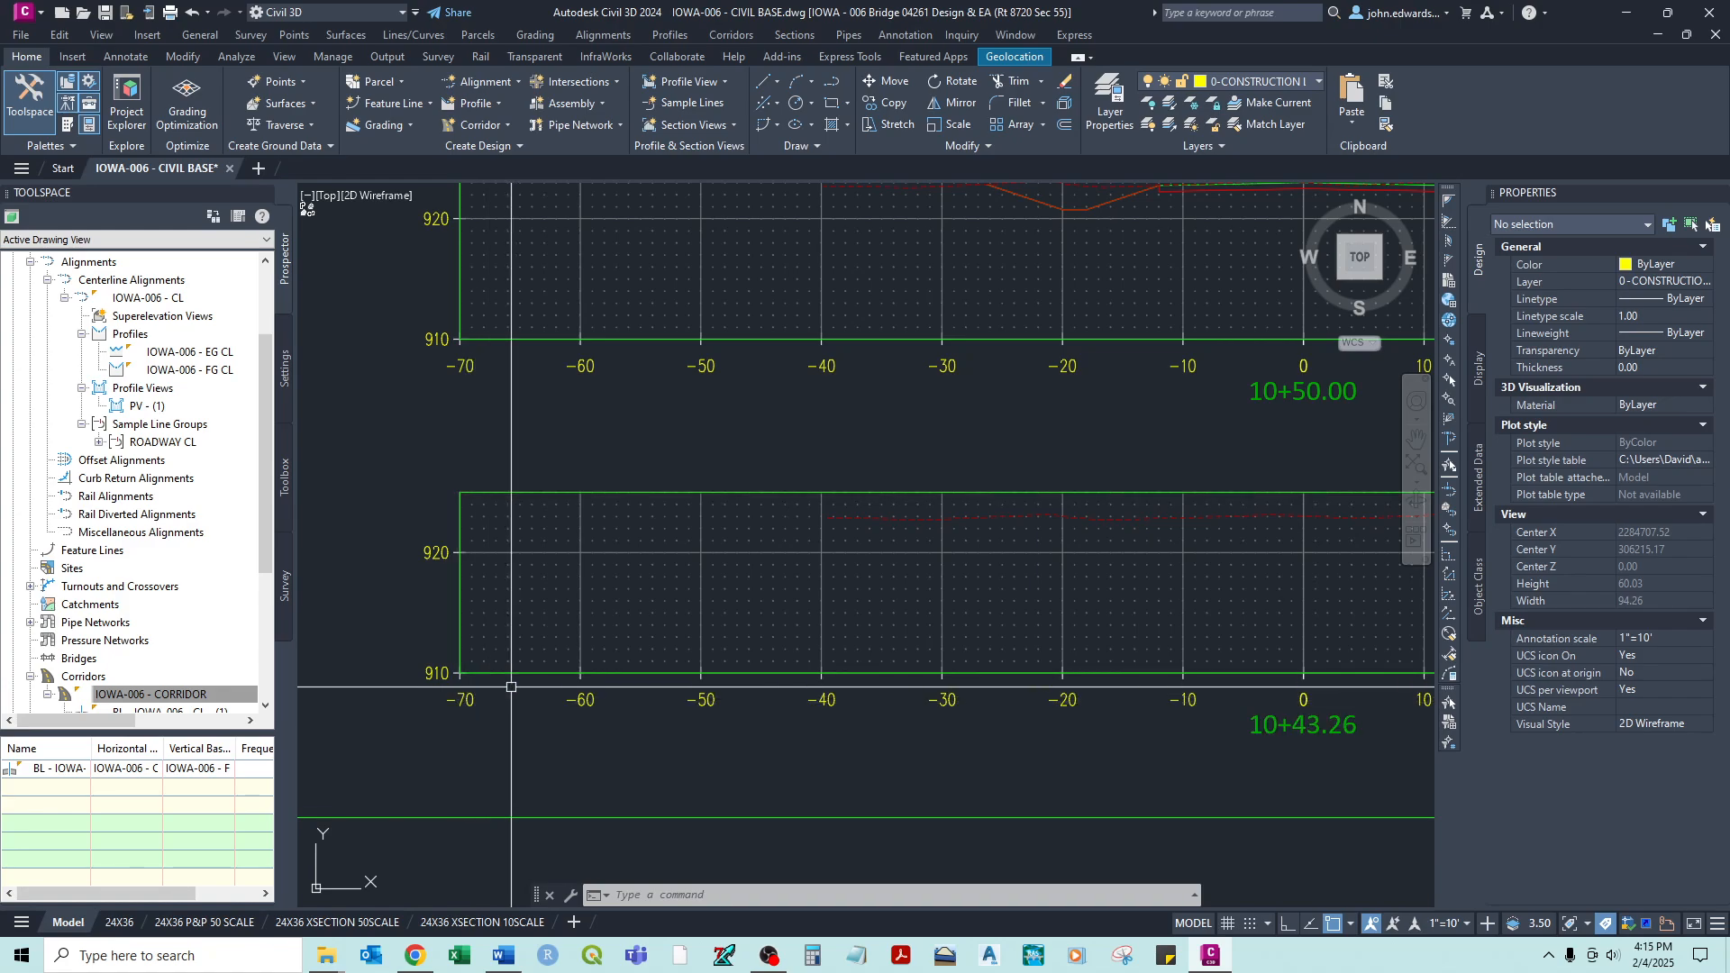
pyautogui.scroll(-5, 511, 687)
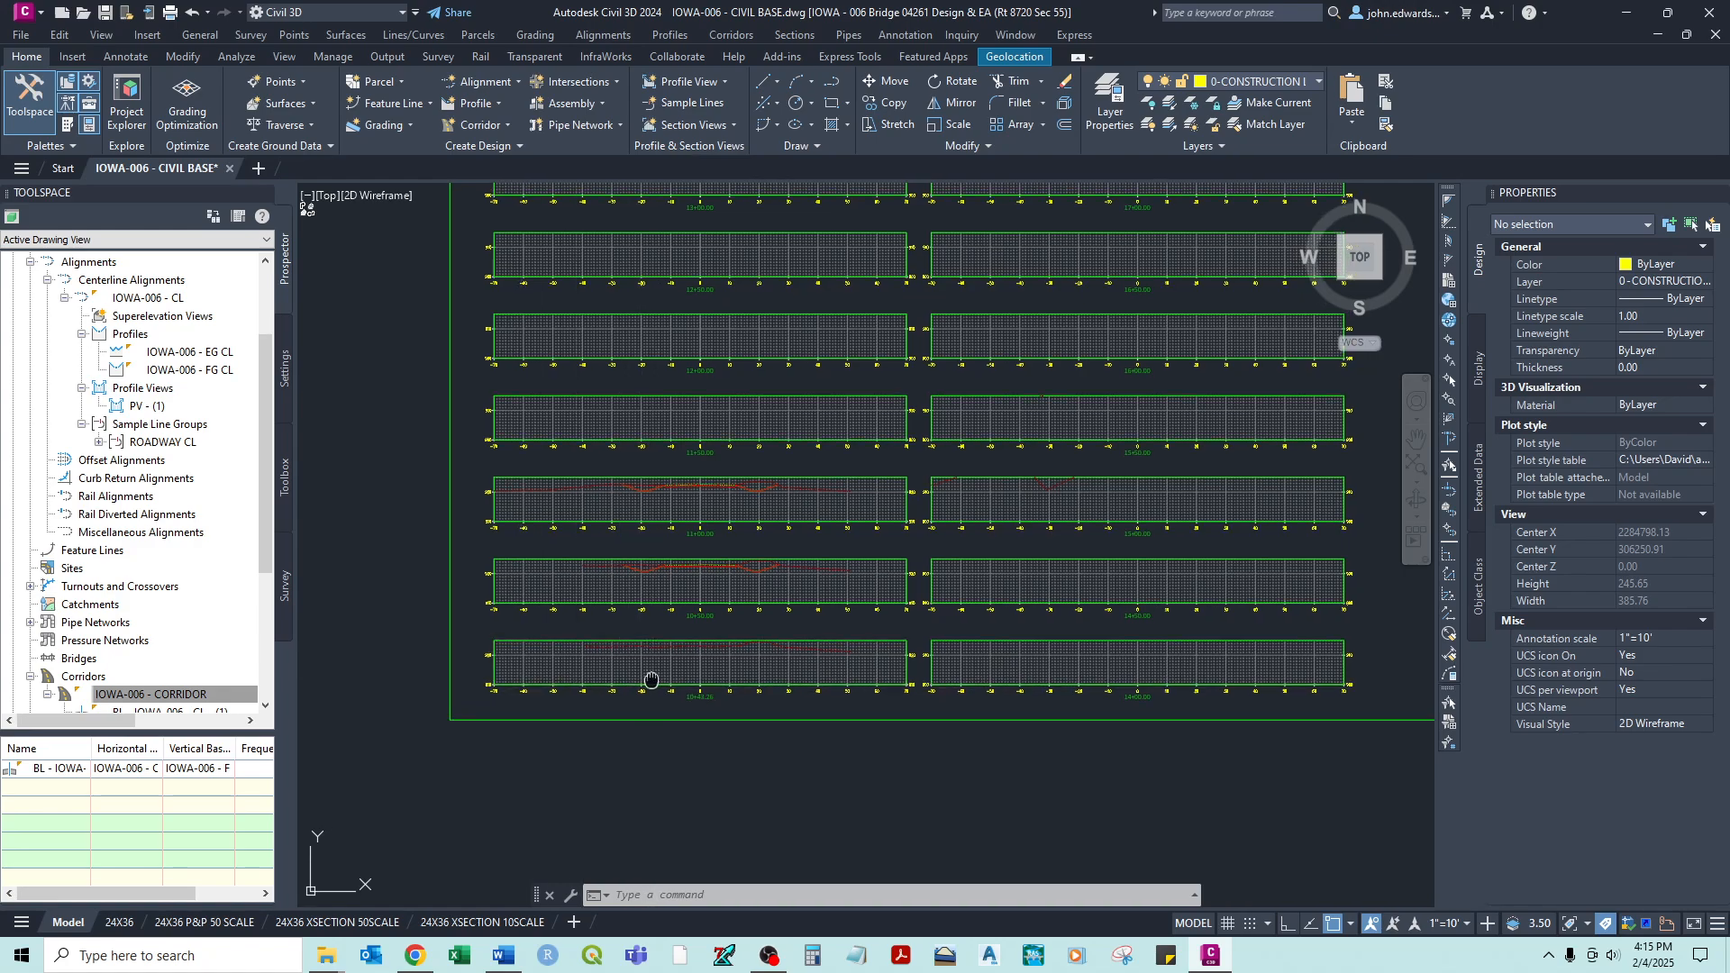
pyautogui.scroll(3, 493, 470)
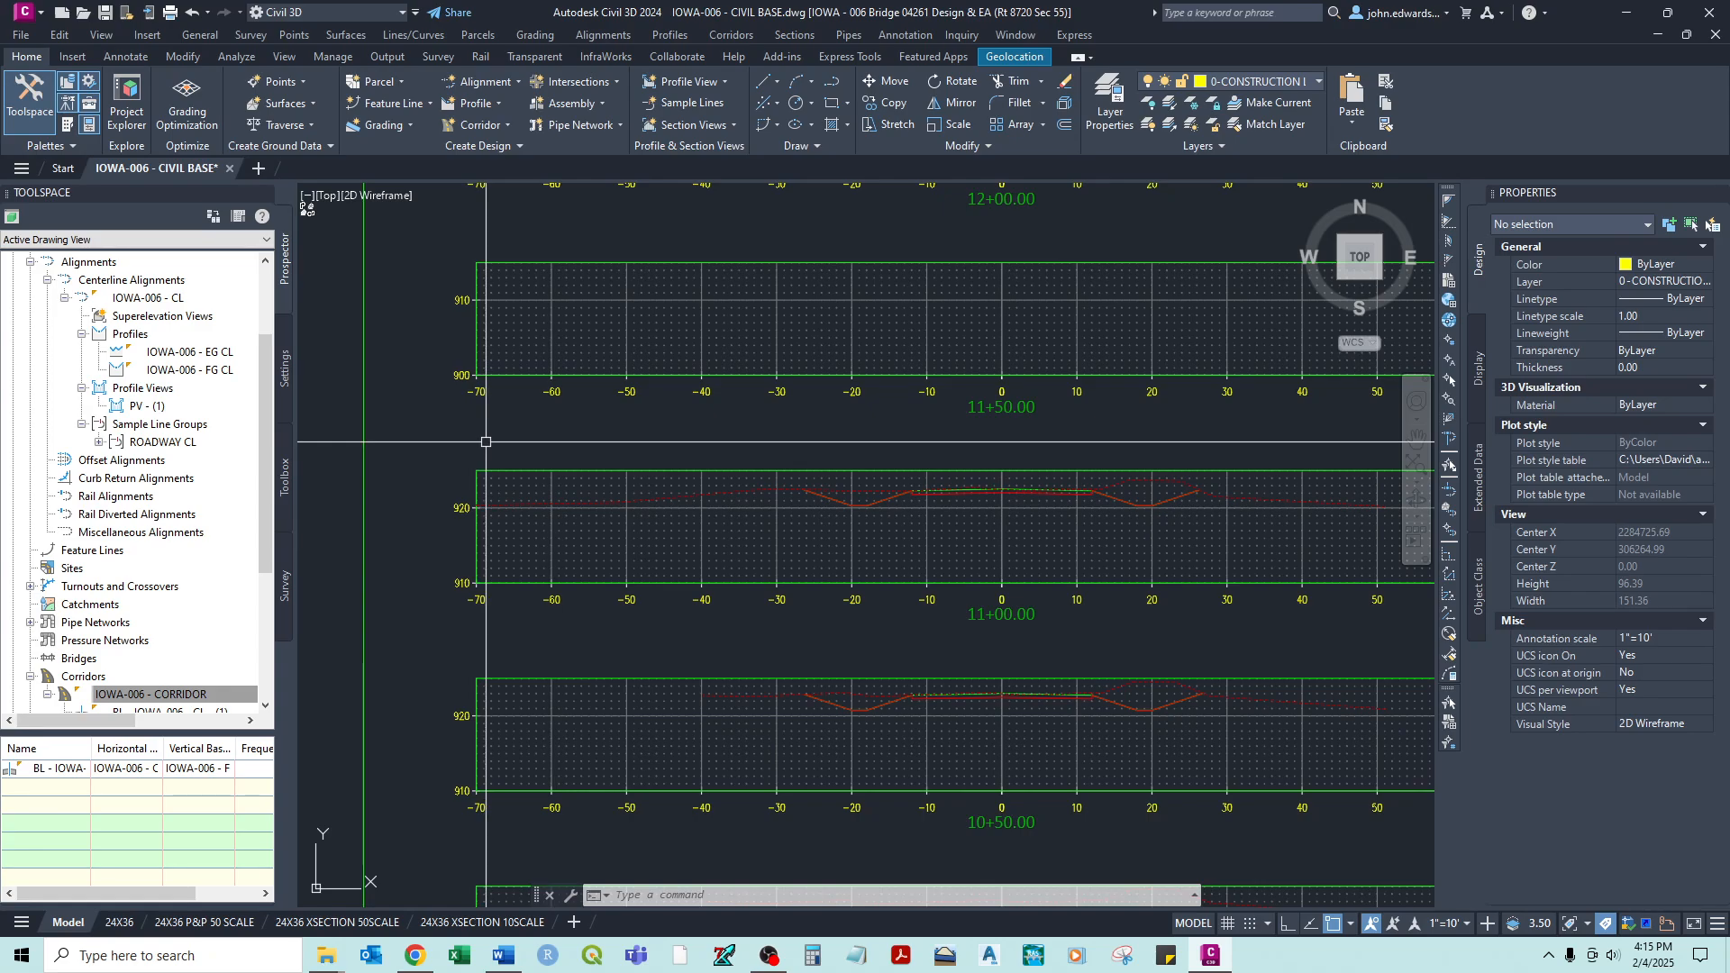
pyautogui.scroll(-5, 486, 442)
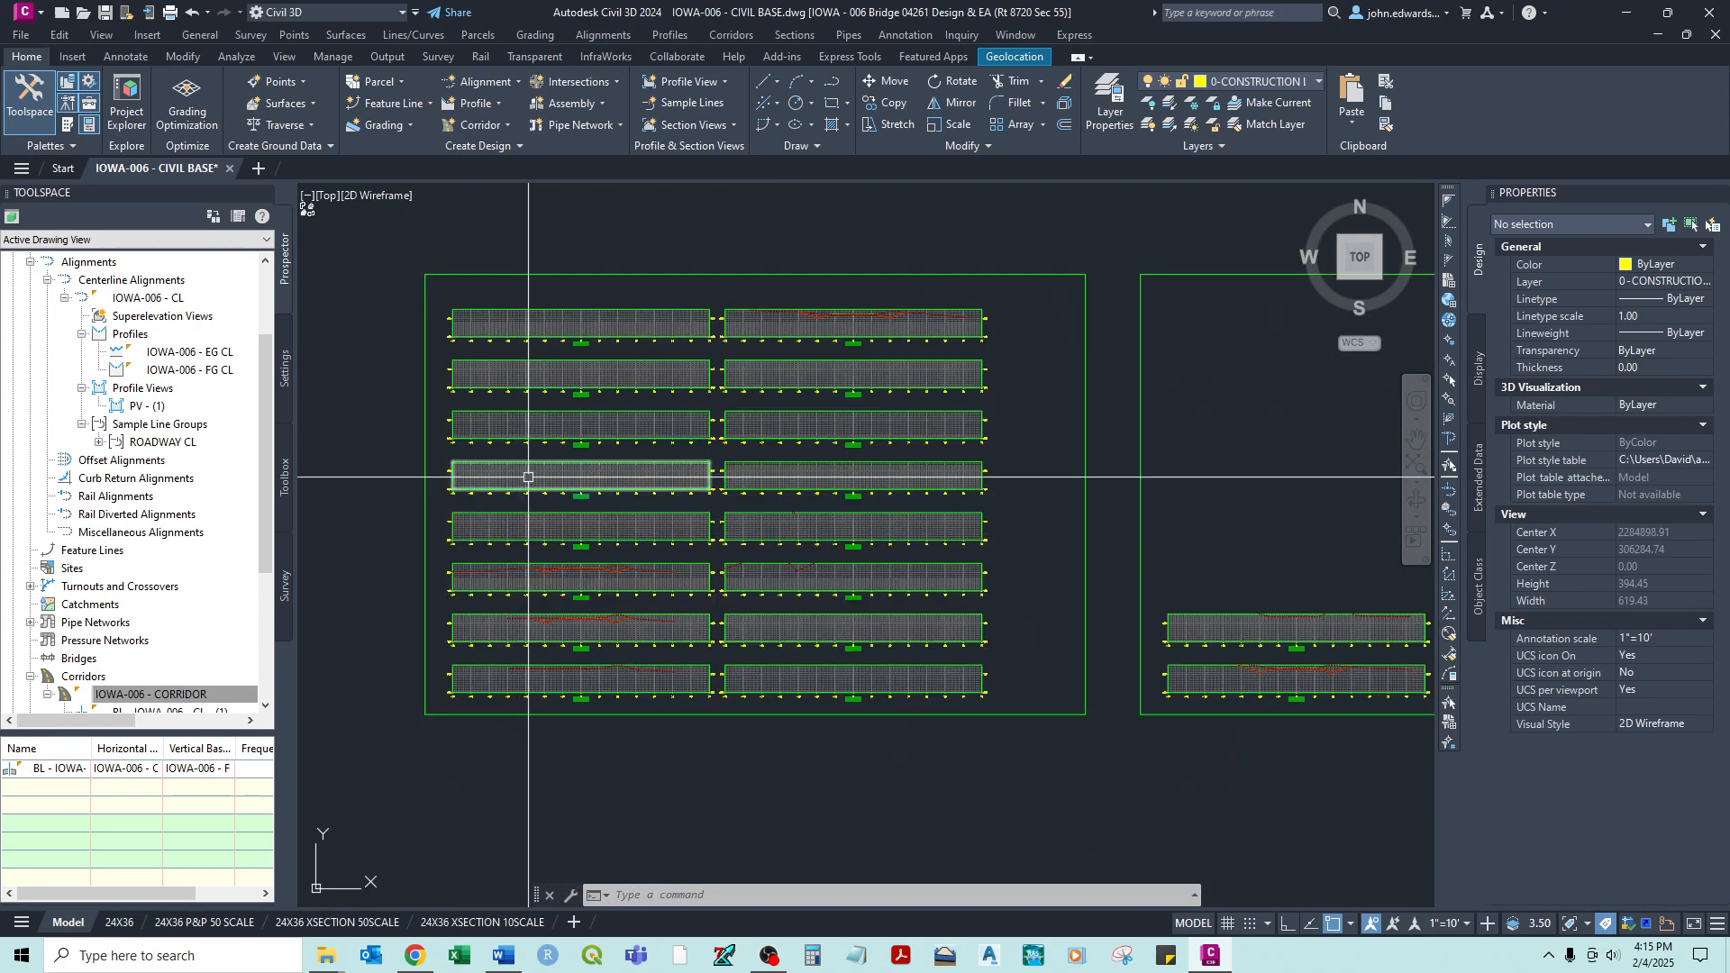
pyautogui.moveTo(528, 477); pyautogui.dragTo(481, 491, button='middle')
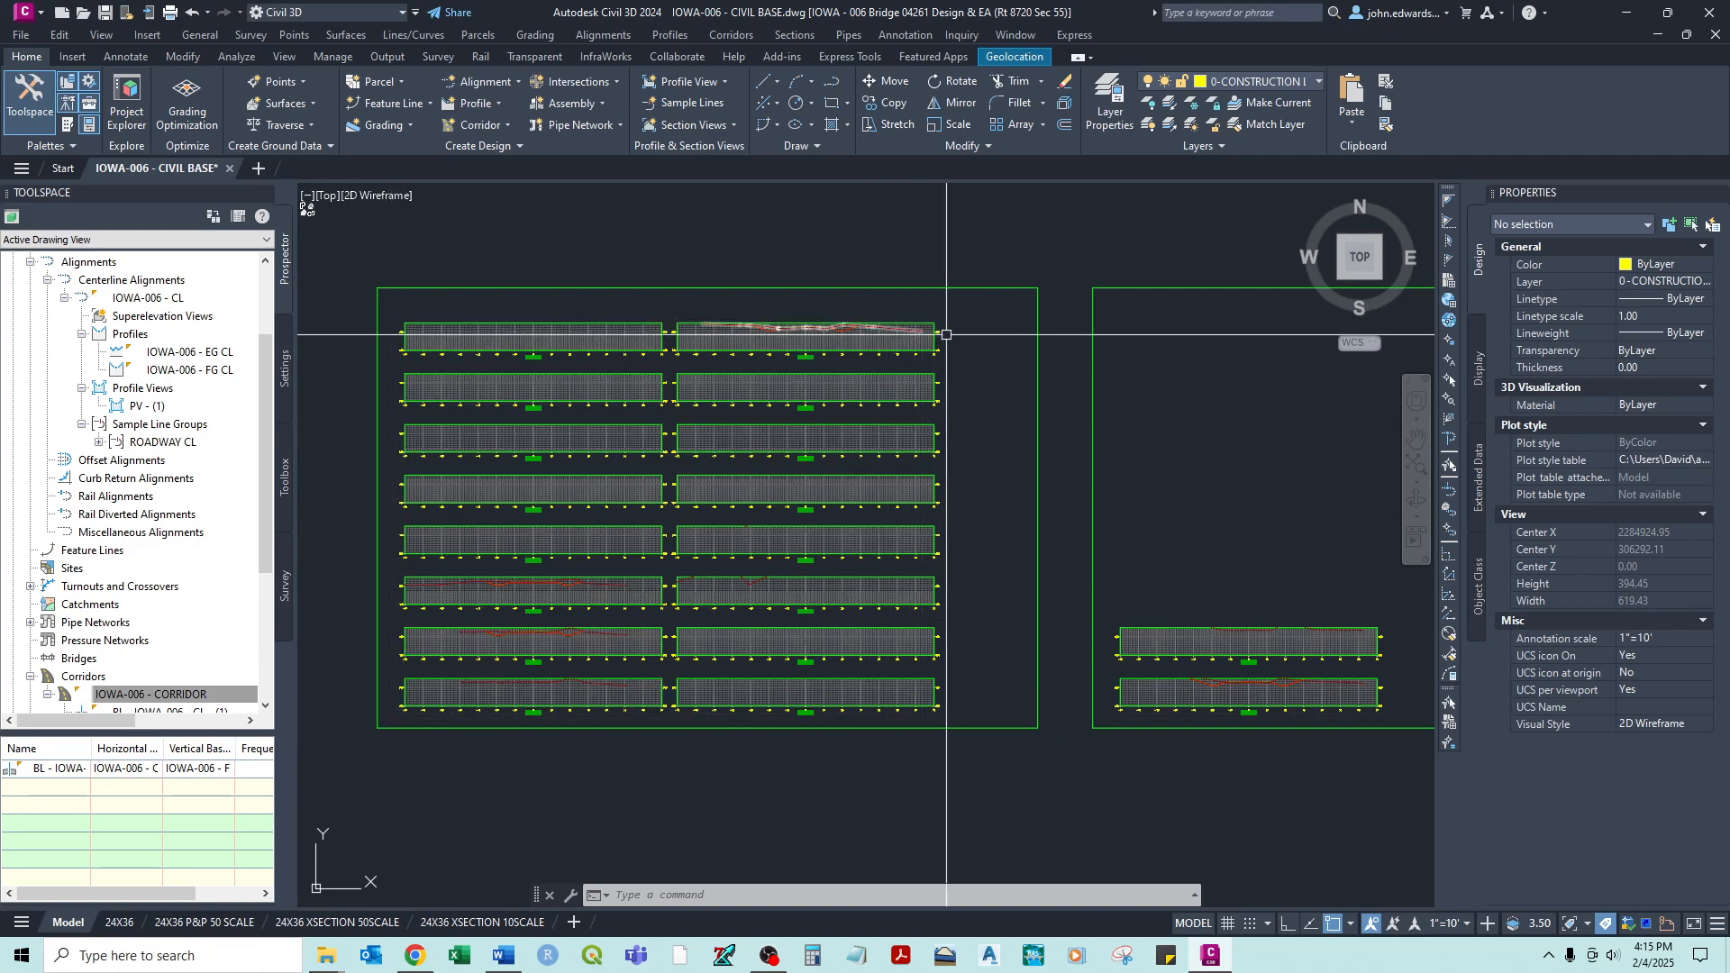
# - Review the order of the section views by station from 10+43.26 to 17+50.00 and on to the second sheet
pyautogui.moveTo(488, 644); pyautogui.dragTo(646, 561, button='middle')
pyautogui.scroll(4, 646, 561)
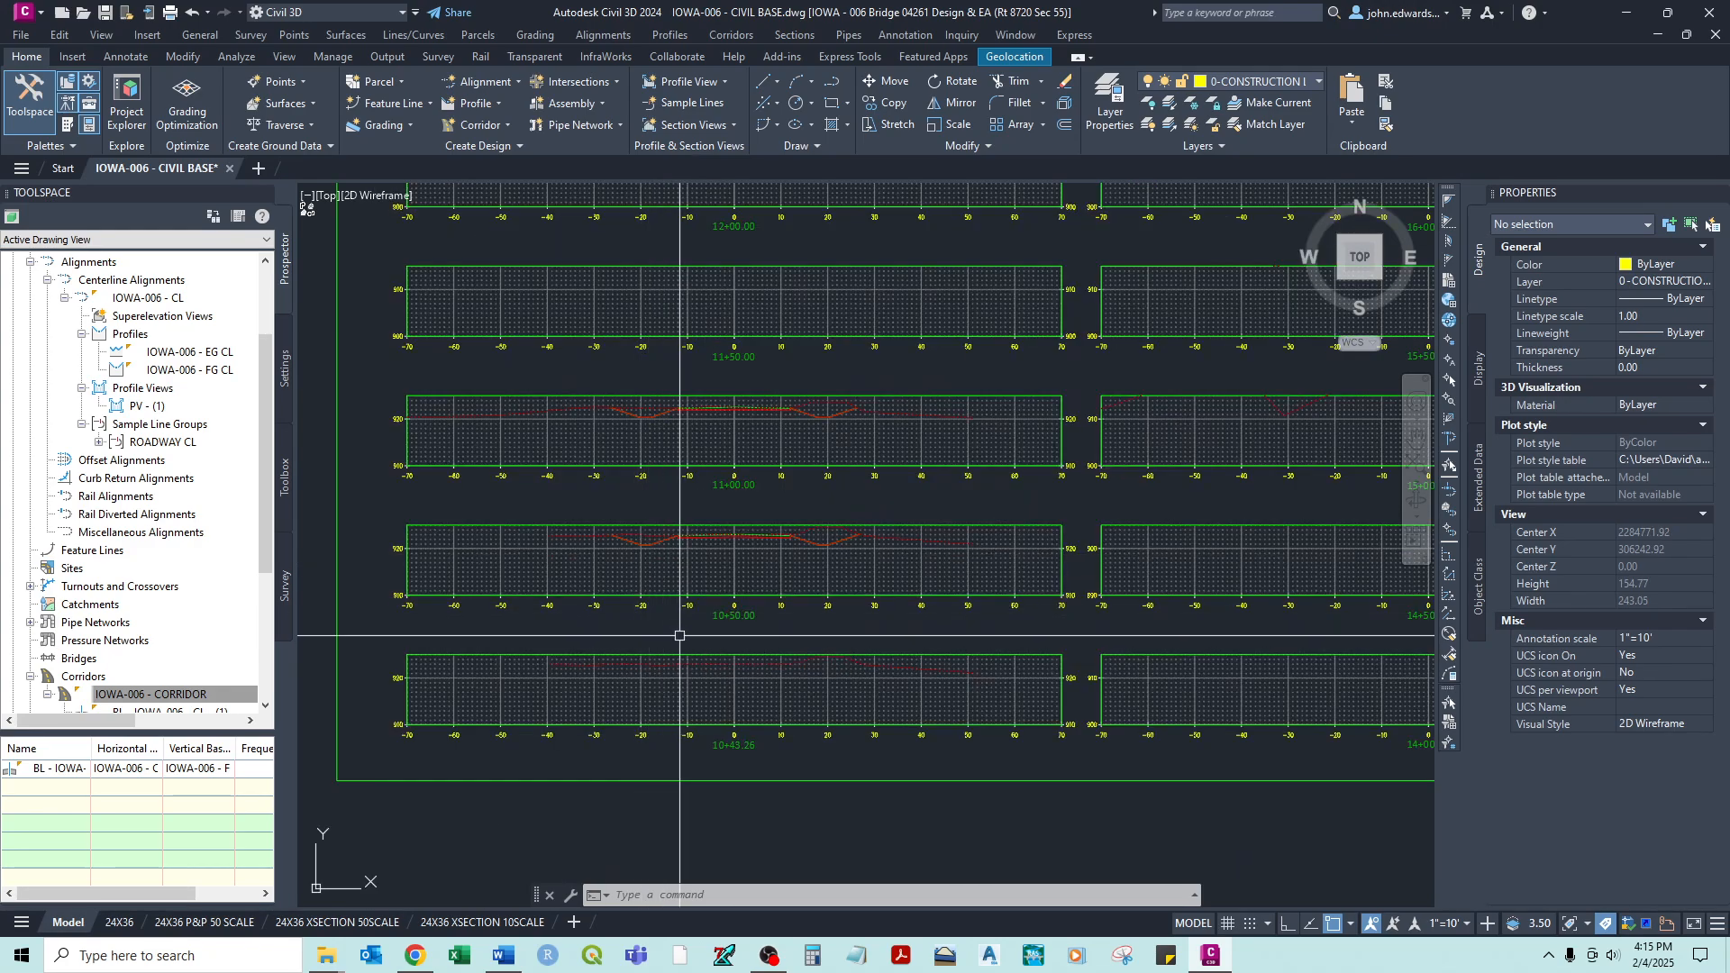
pyautogui.scroll(2, 715, 505)
pyautogui.scroll(1, 715, 369)
pyautogui.moveTo(712, 348); pyautogui.dragTo(721, 653, button='middle')
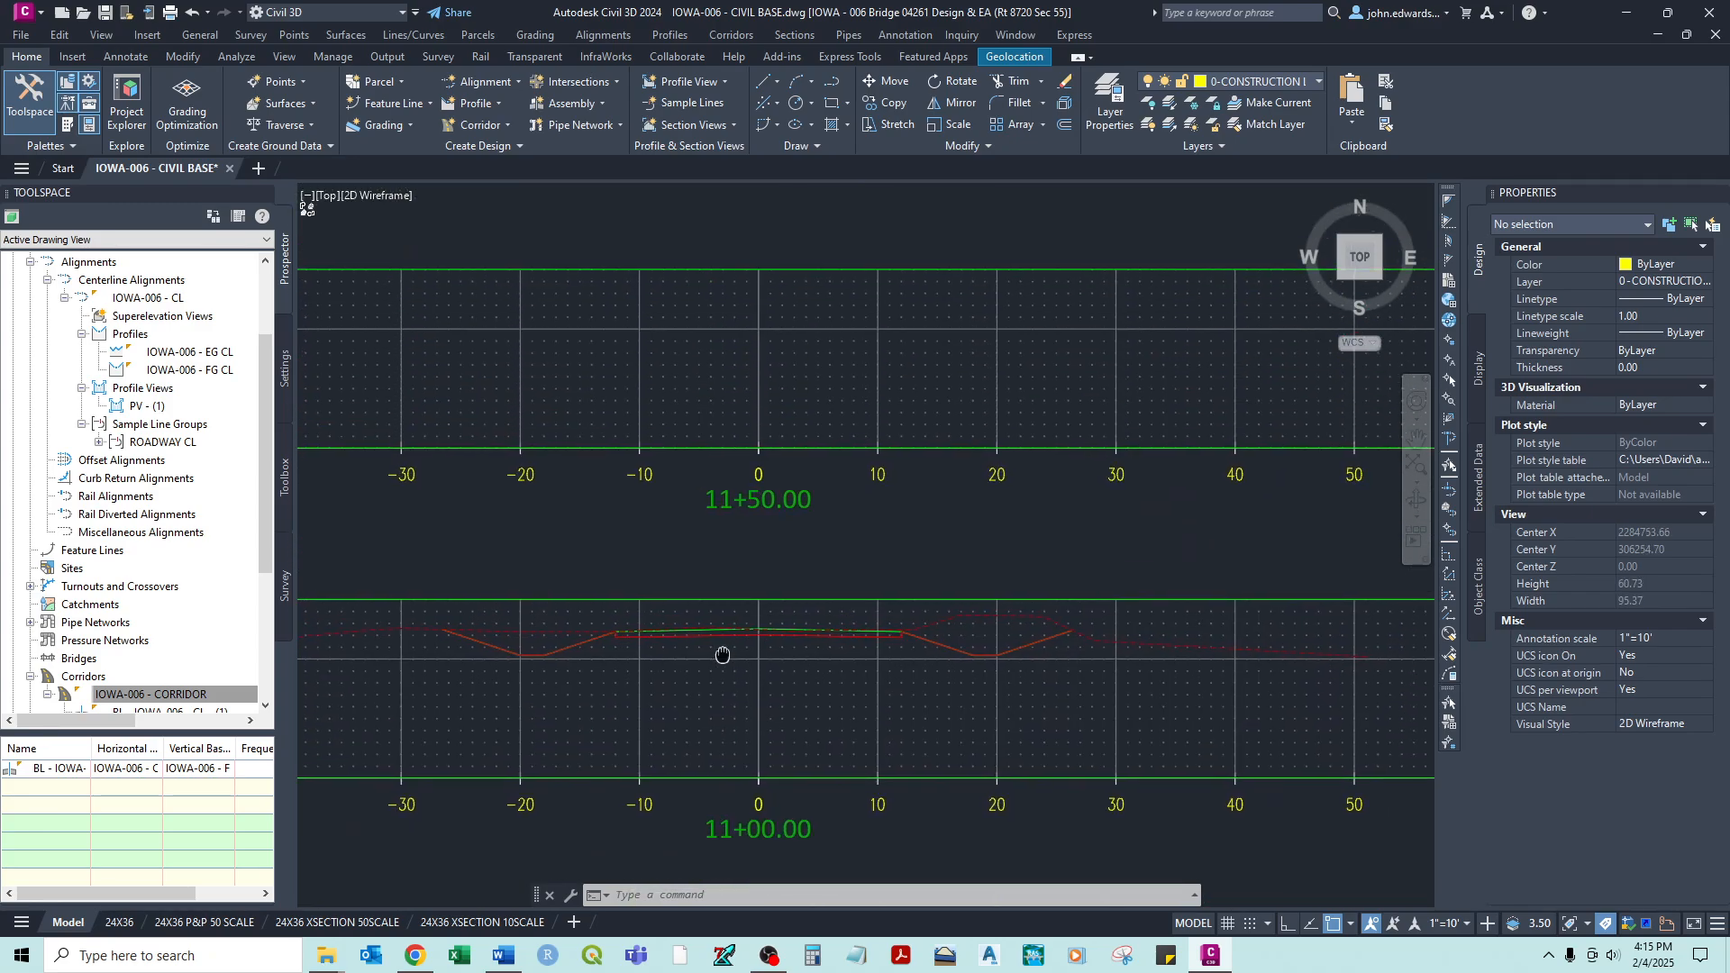
pyautogui.scroll(-2, 751, 454)
pyautogui.moveTo(756, 348); pyautogui.dragTo(757, 514, button='middle')
pyautogui.moveTo(766, 314); pyautogui.dragTo(764, 618, button='middle')
pyautogui.moveTo(1058, 477); pyautogui.dragTo(567, 469, button='middle')
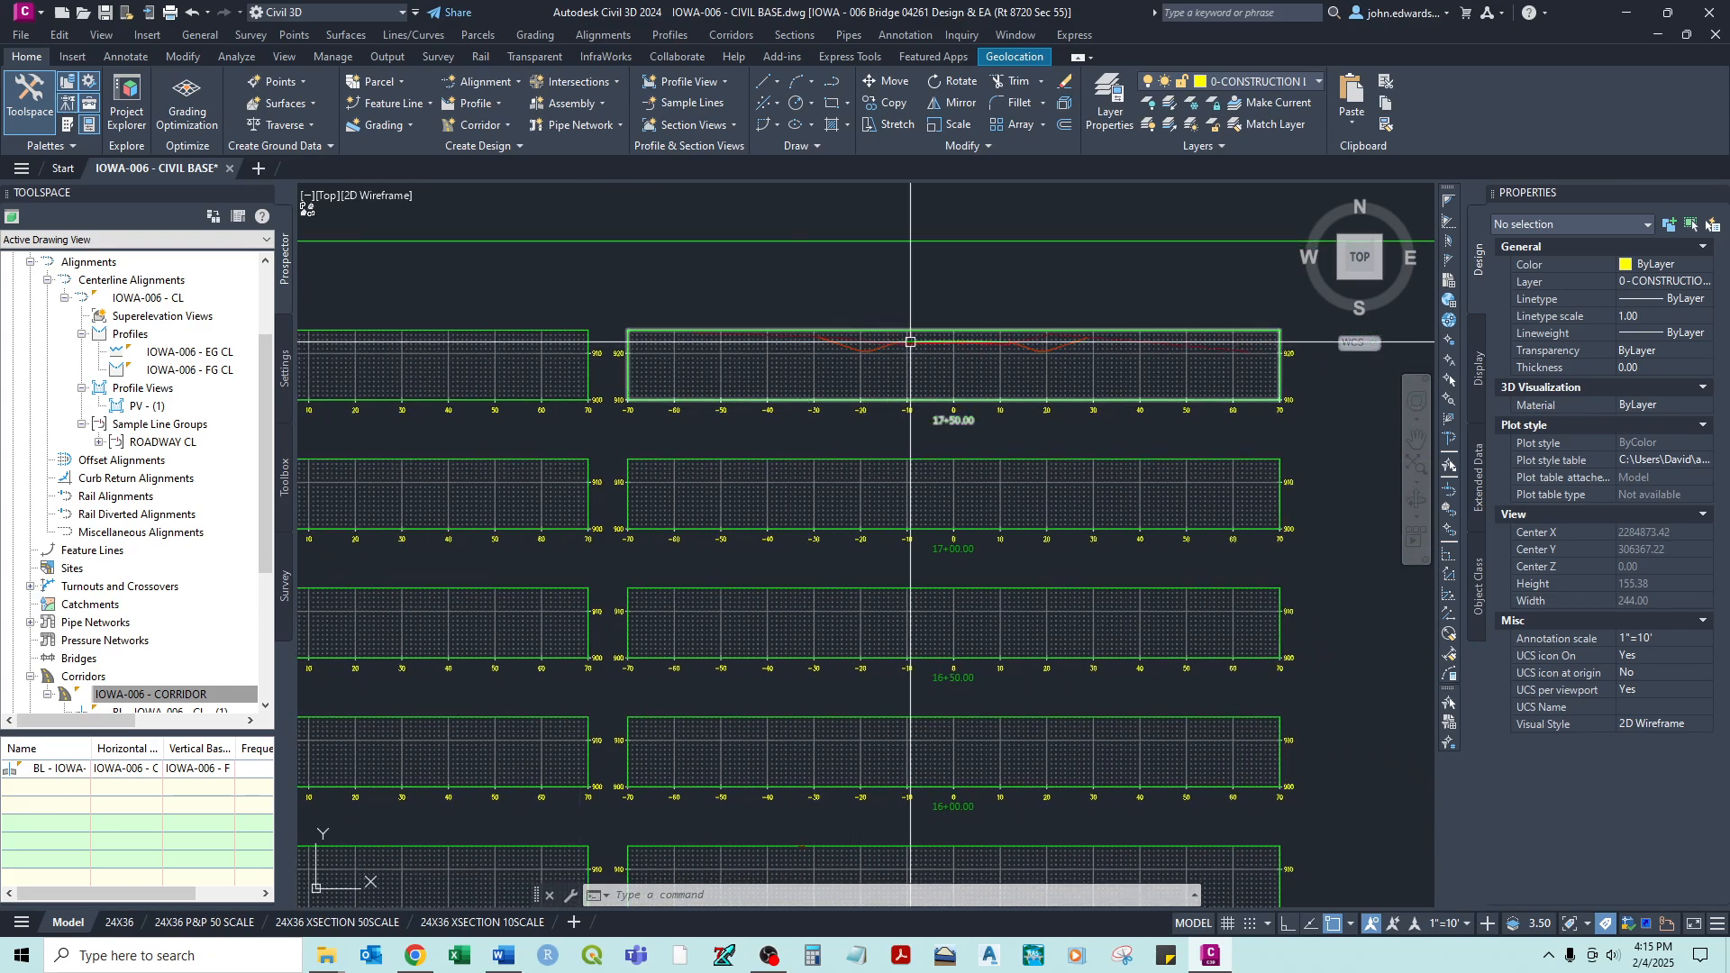
pyautogui.scroll(-4, 950, 394)
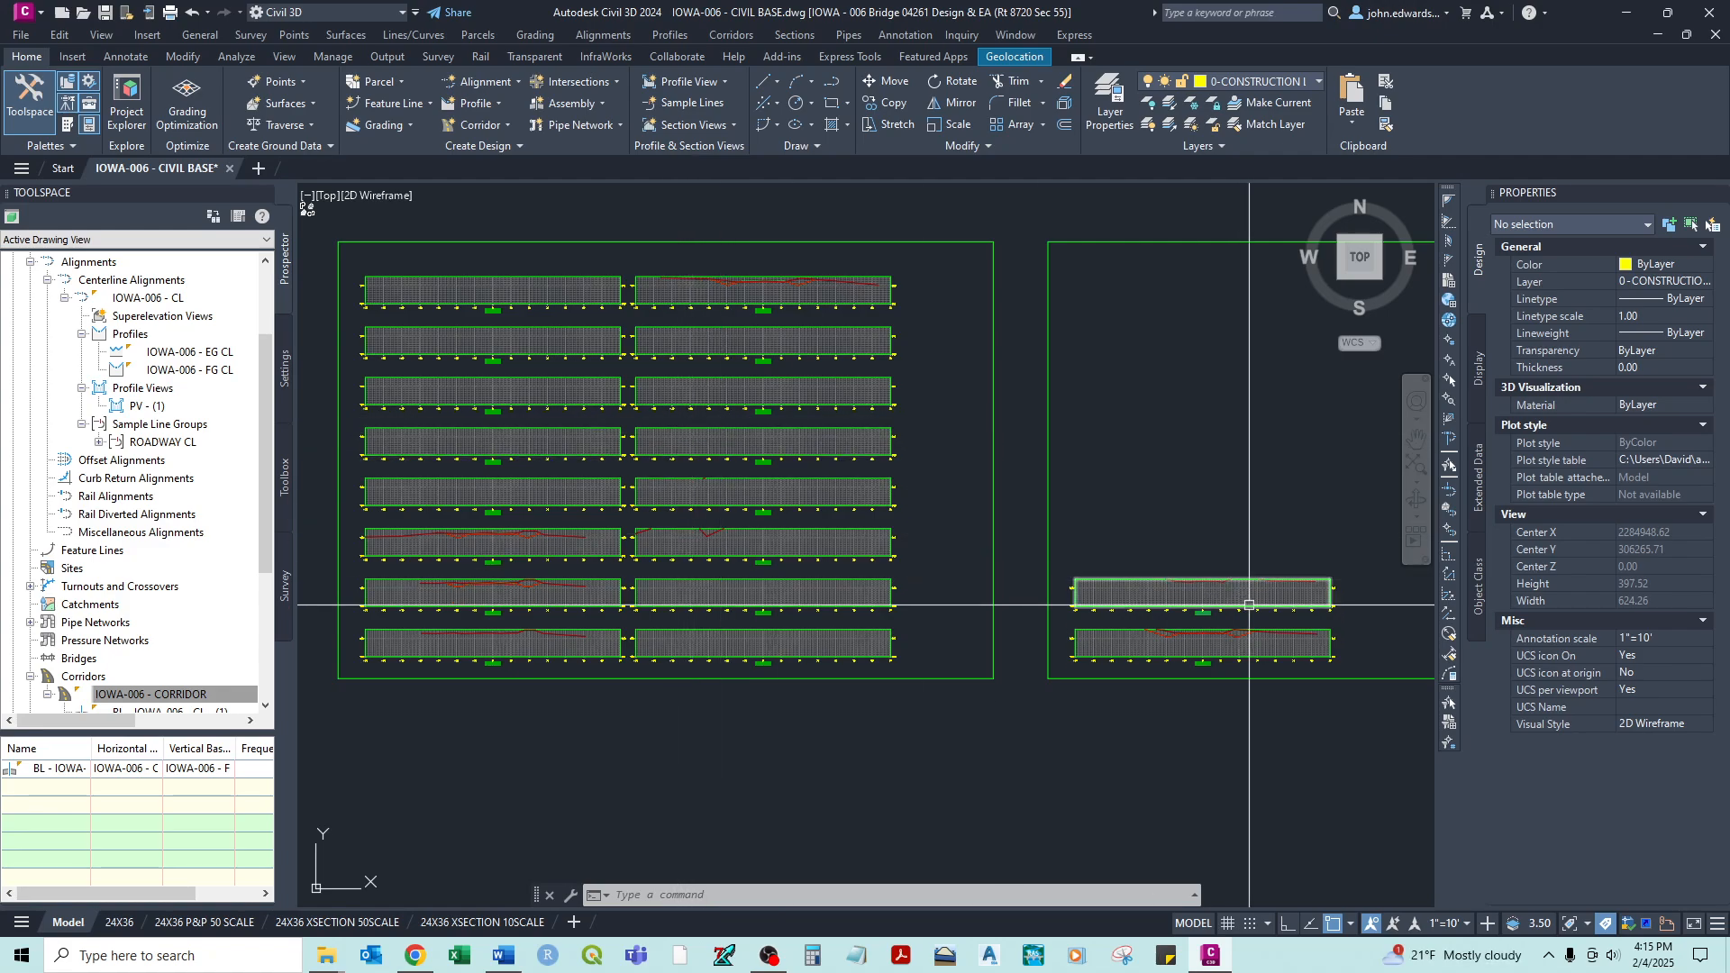
pyautogui.moveTo(676, 413); pyautogui.dragTo(295, 346, button='middle')
pyautogui.scroll(2, 840, 594)
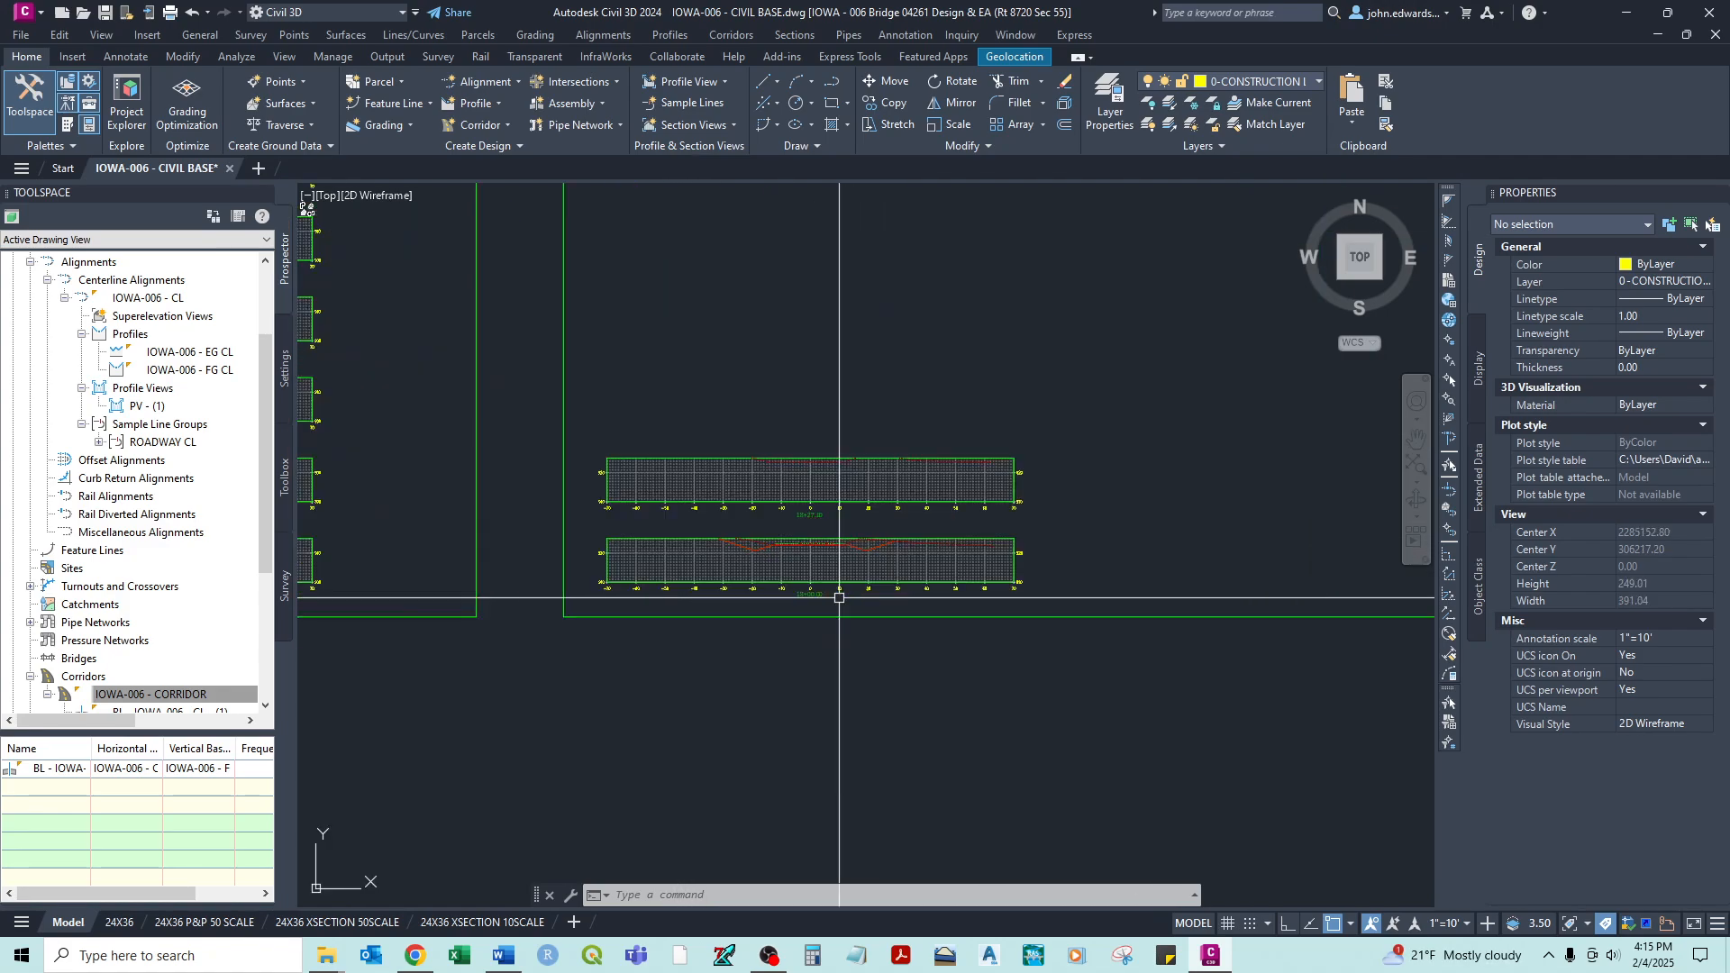